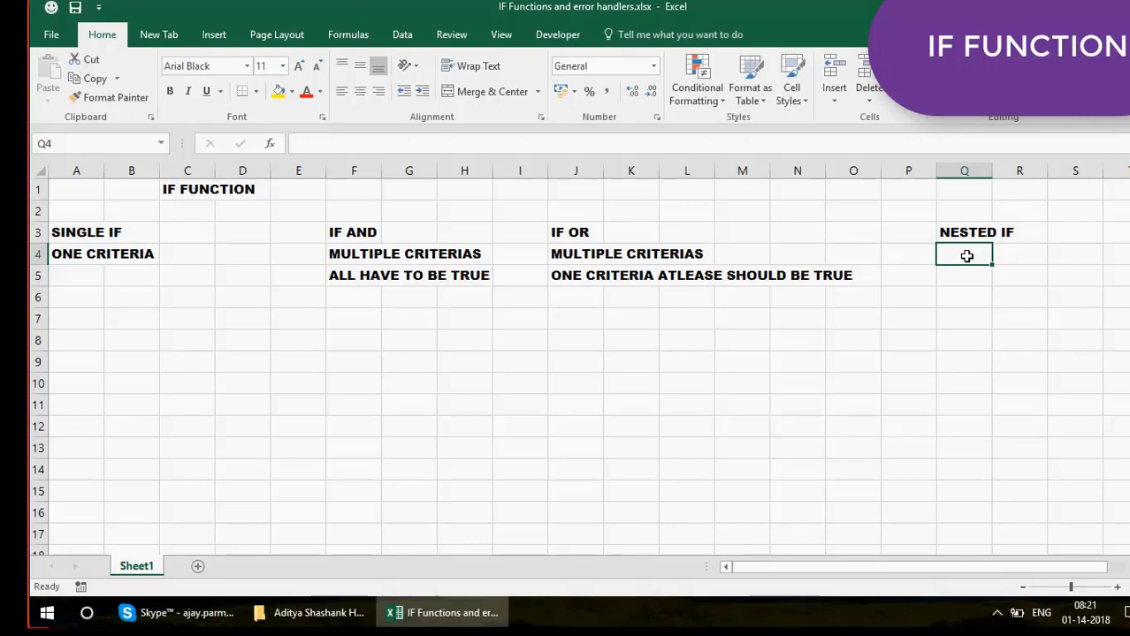
Enter "IF IN IF" in cell Q4 as the description below the NESTED IF heading
text(I)
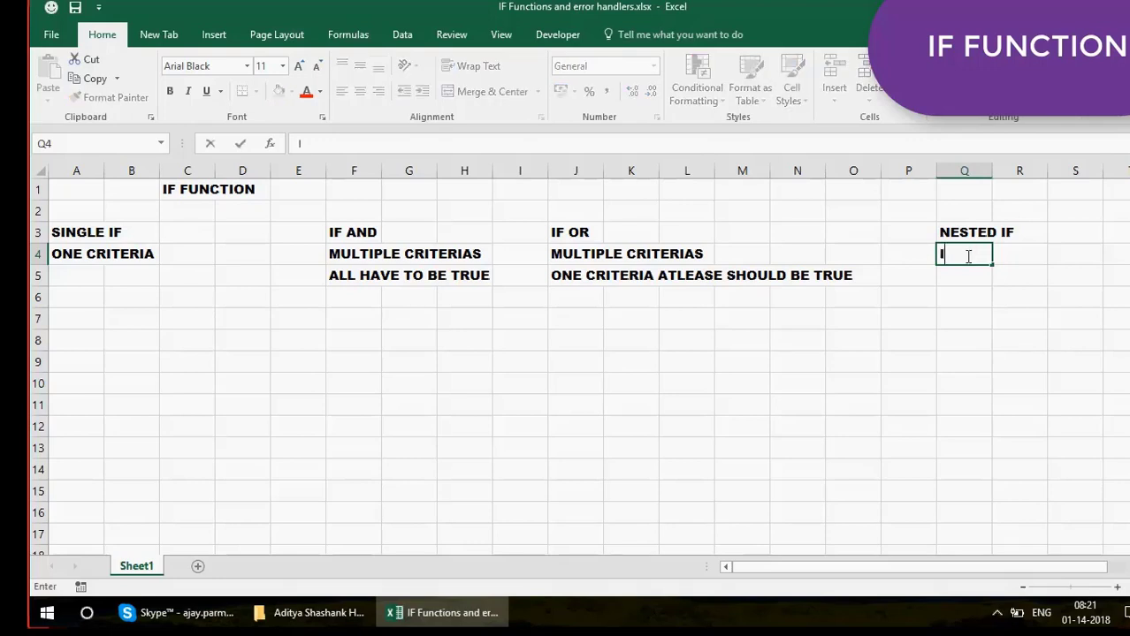
text(F IN IF)
key(Return)
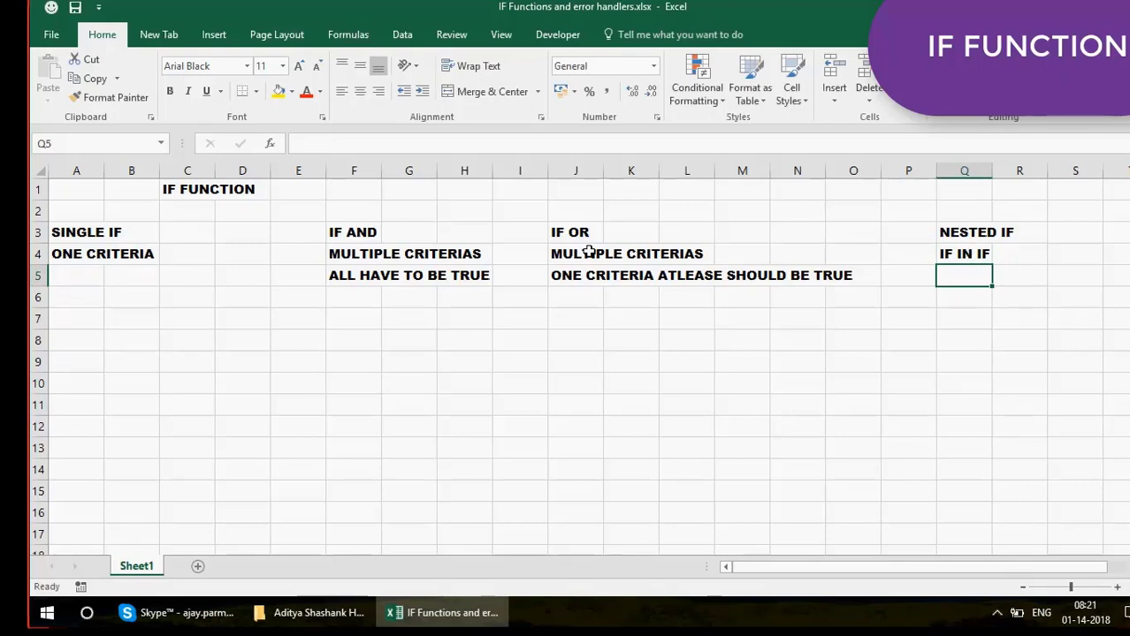
Enter the note "IF NEEDS THE LOGIC WHICH WE NEED TO SUPPLY BY USING BELOW OPERATORS" in cell C8
click(82, 335)
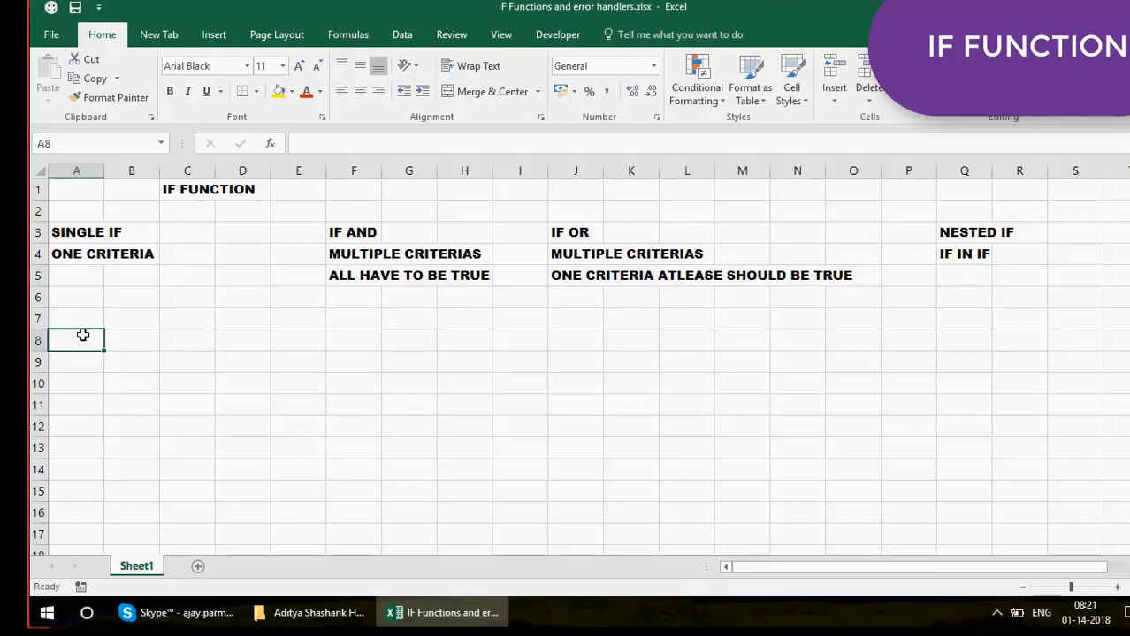
click(188, 340)
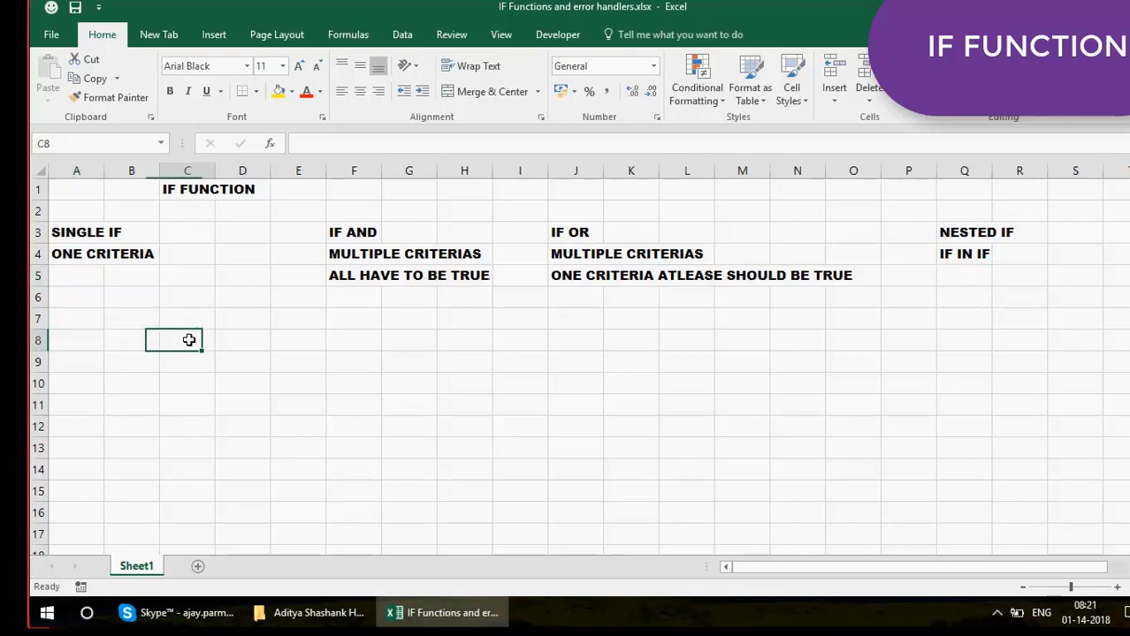
click(280, 334)
click(239, 348)
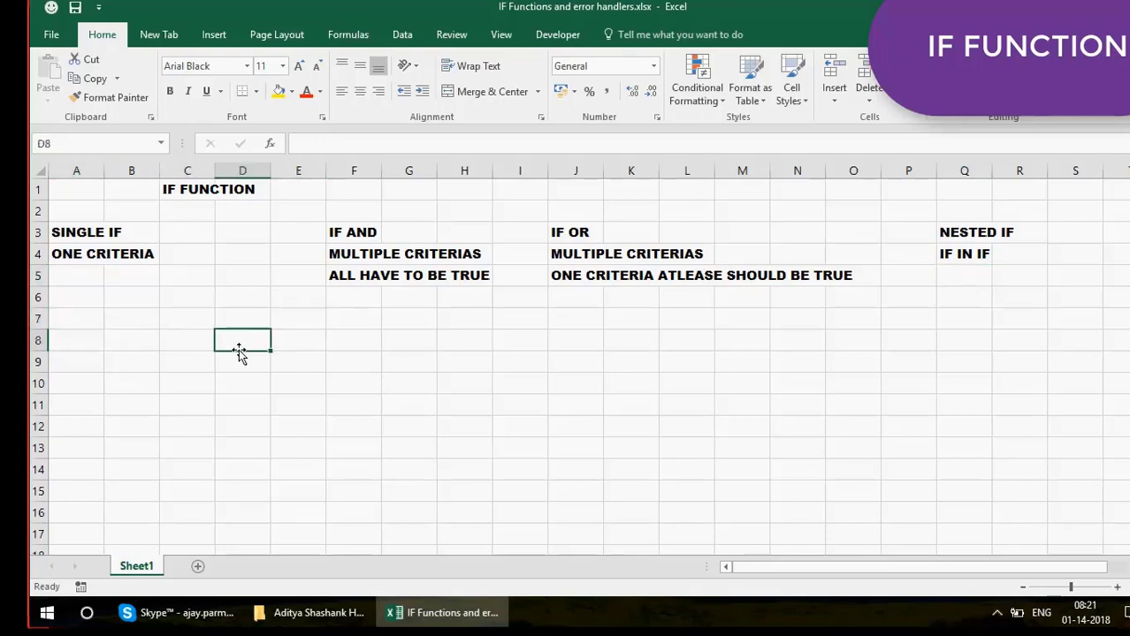
click(178, 340)
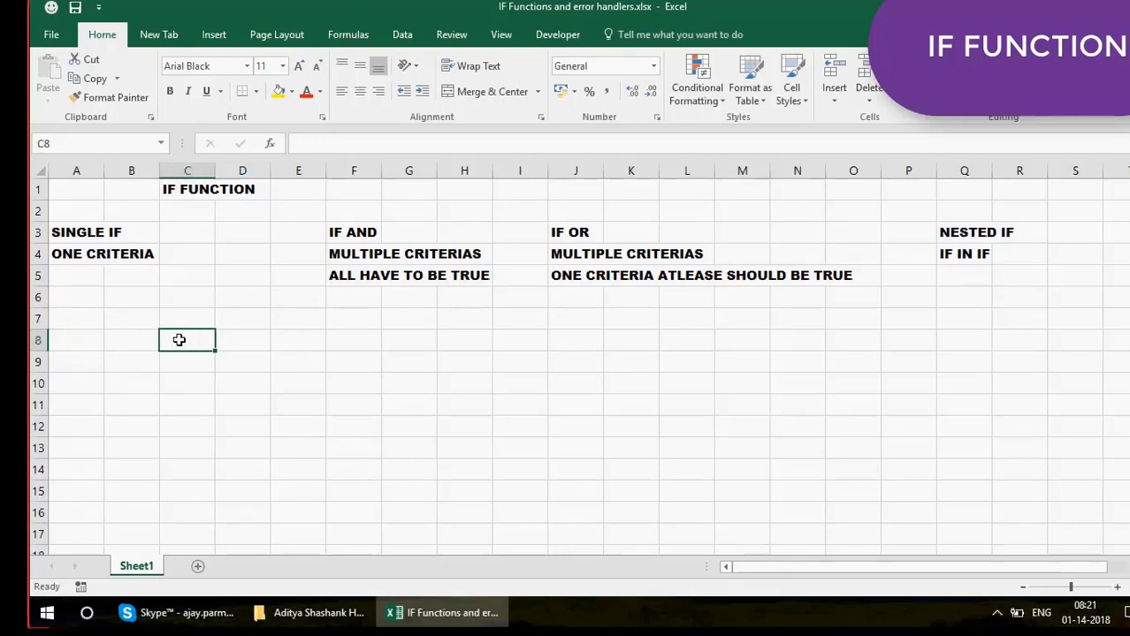
text(IF NE)
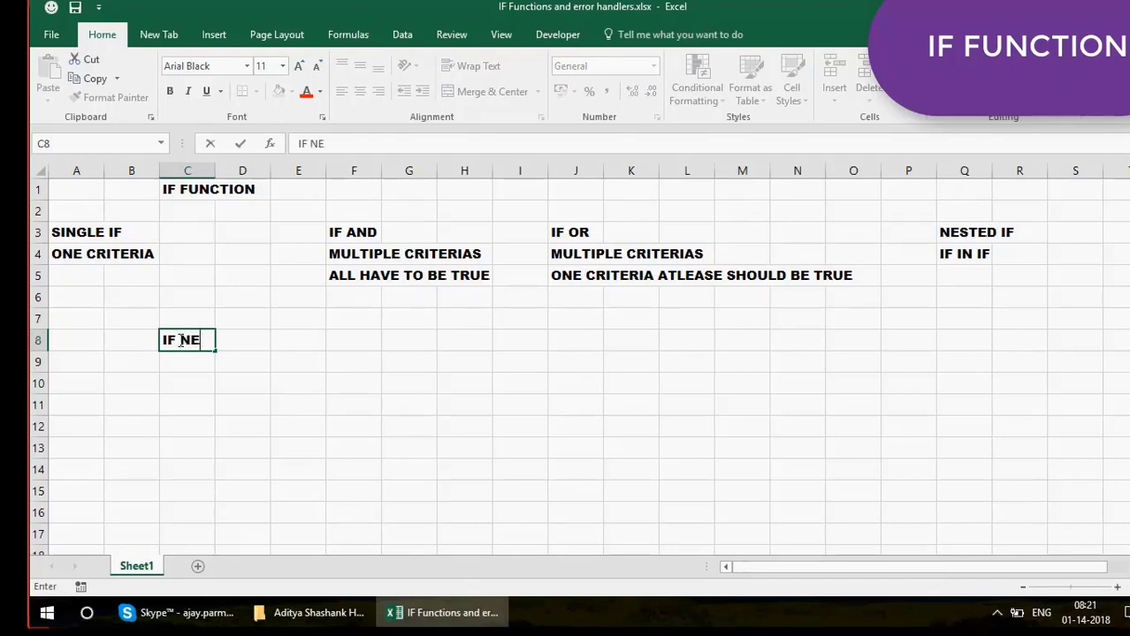
text(EDS THE LOGIC )
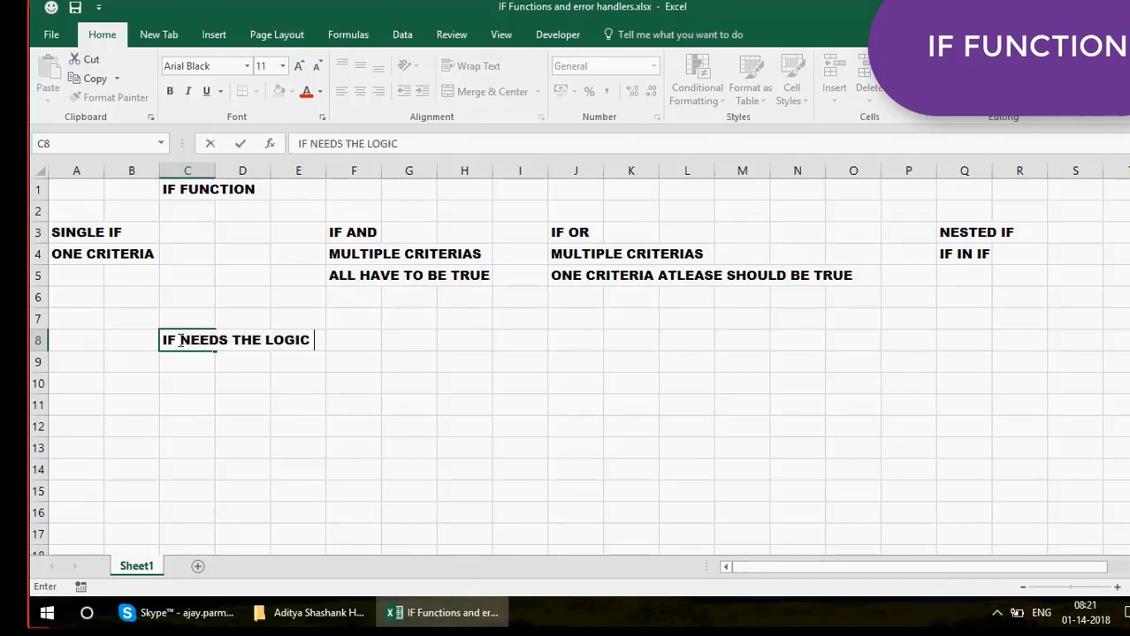
text(WICH)
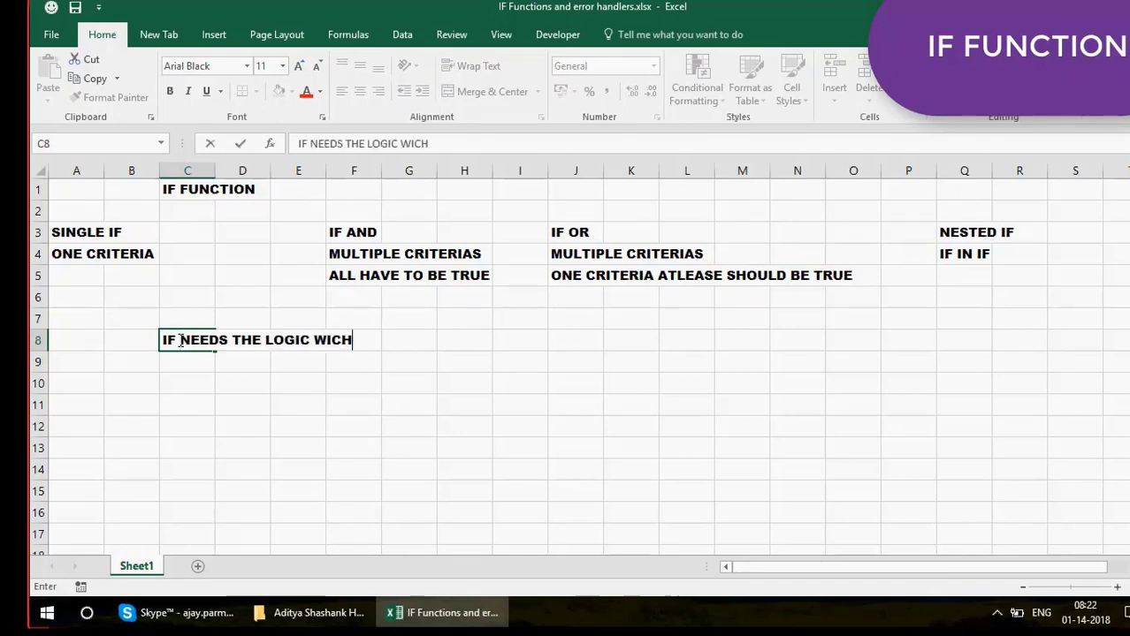
key(BackSpace)
key(BackSpace)
key(BackSpace)
text(CHIH)
key(BackSpace)
key(BackSpace)
key(BackSpace)
key(BackSpace)
text(I)
key(BackSpace)
text(HICH WE NEE)
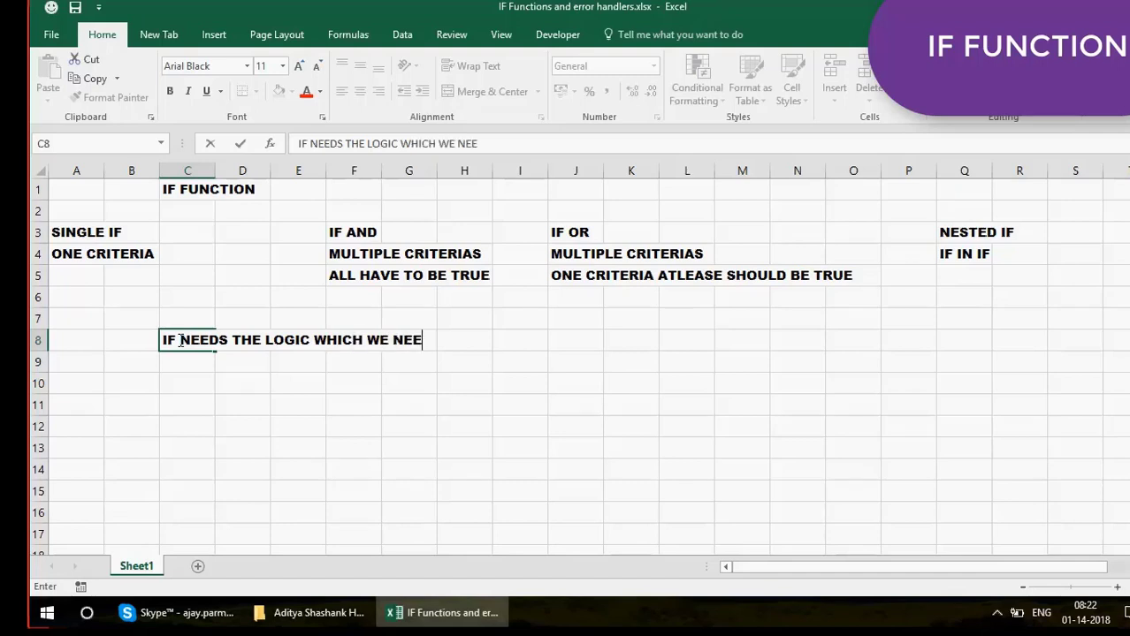
text(D TO SP)
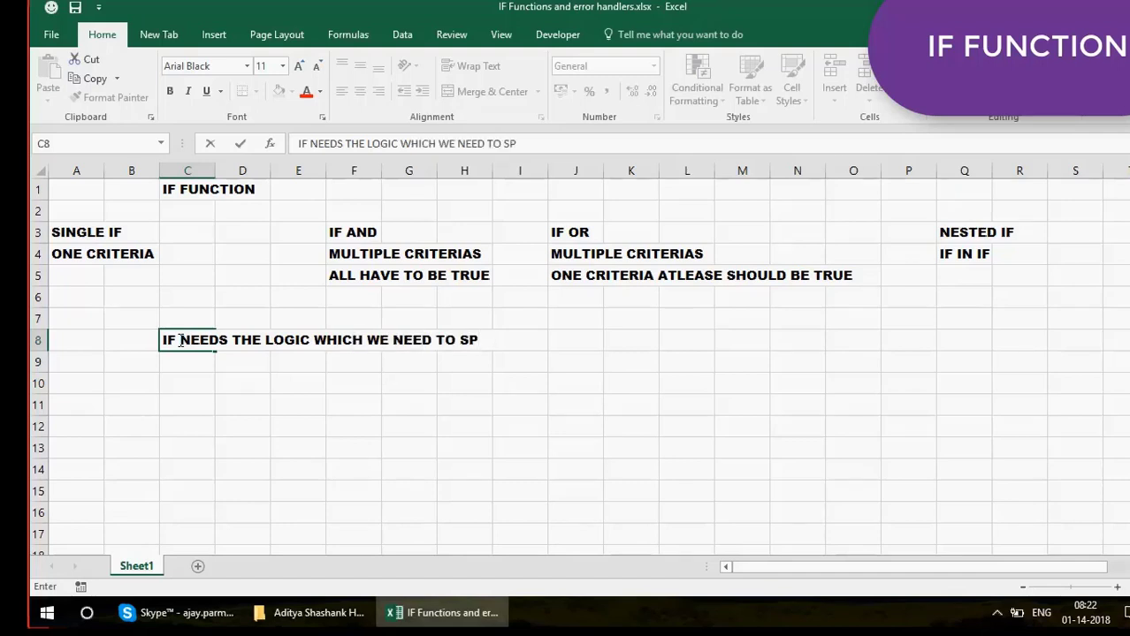
key(BackSpace)
text(YP)
key(BackSpace)
key(BackSpace)
text(UPPLY B)
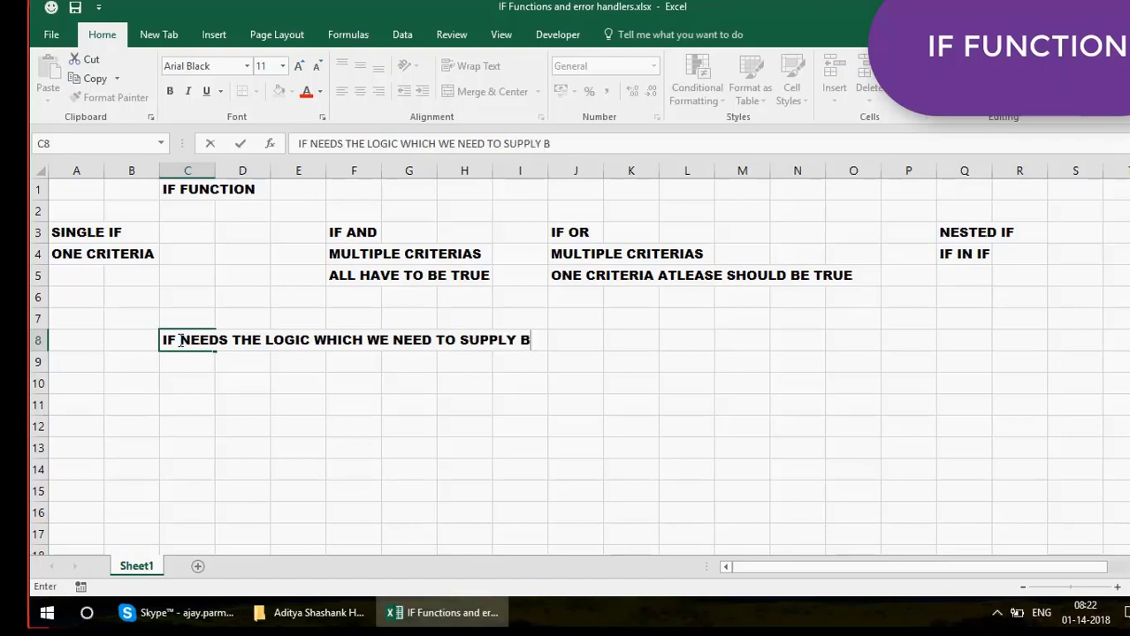
text(Y USING B)
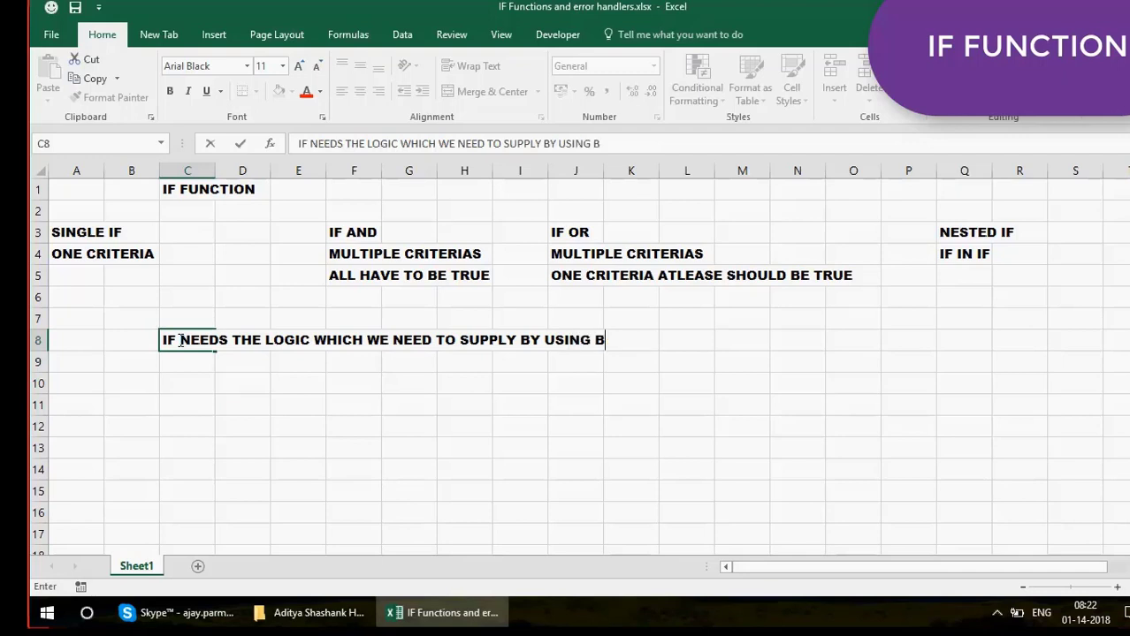
text(R)
key(BackSpace)
text(ELW)
key(BackSpace)
text(WO)
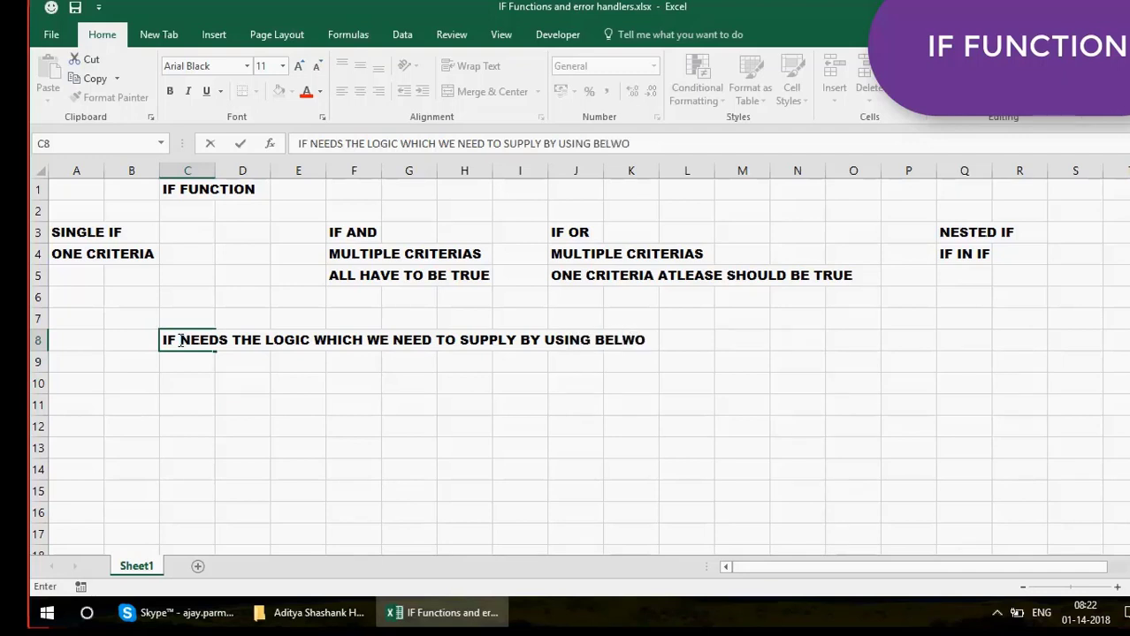
key(BackSpace)
key(BackSpace)
text(OW OPER)
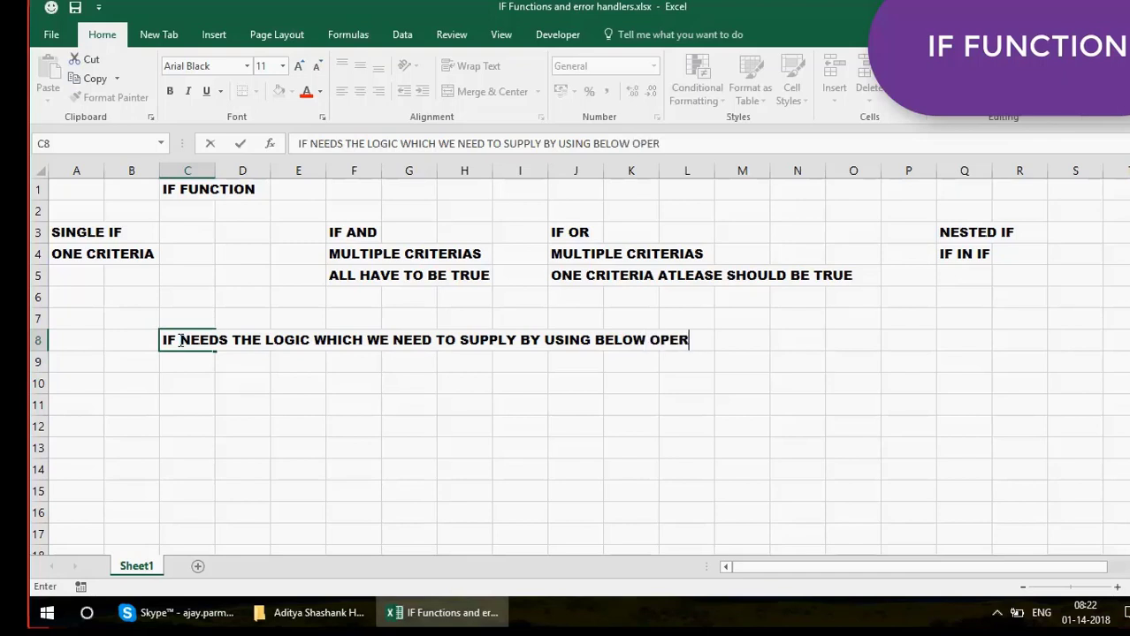
text(ATORSORS)
key(Return)
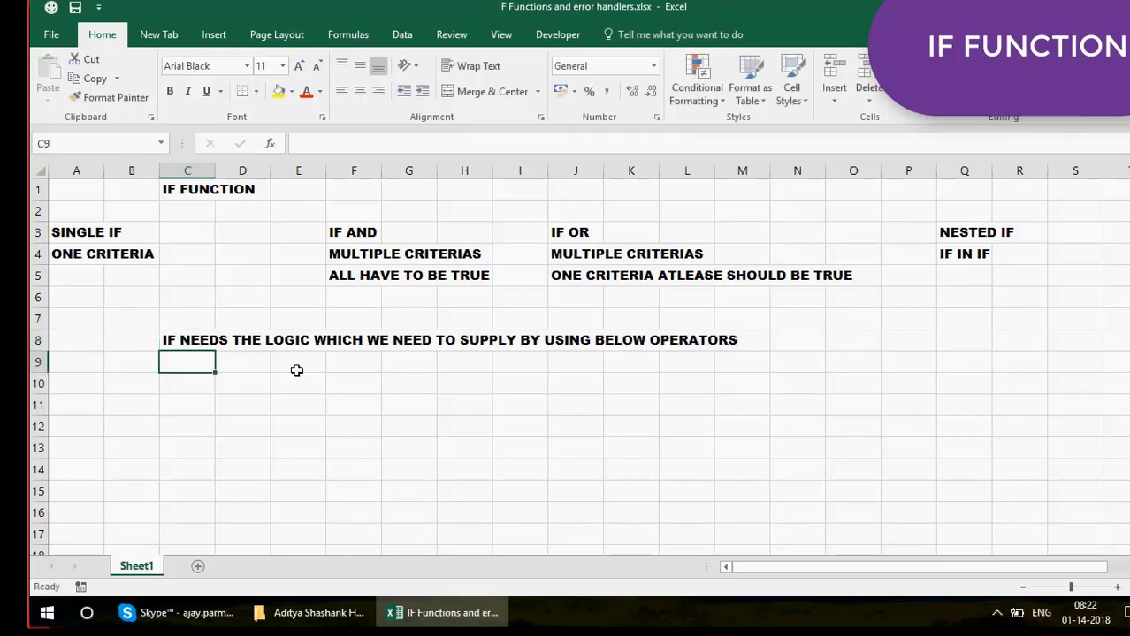
List the operators =, >, < and <> in cells E9 to E12 below the note
click(301, 364)
text(=)
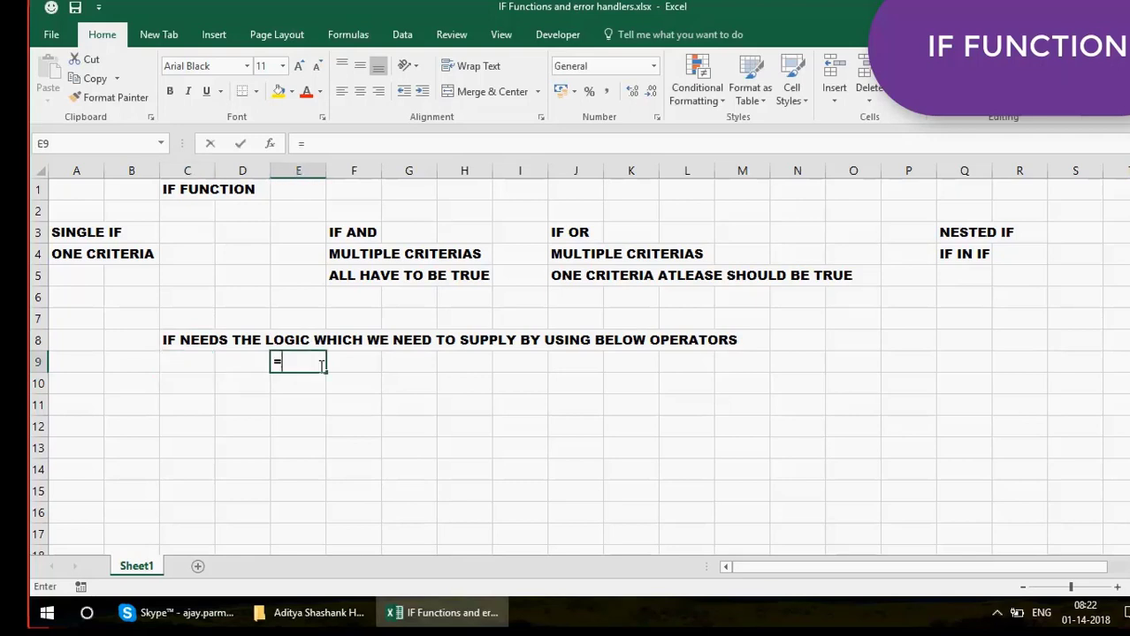
key(Return)
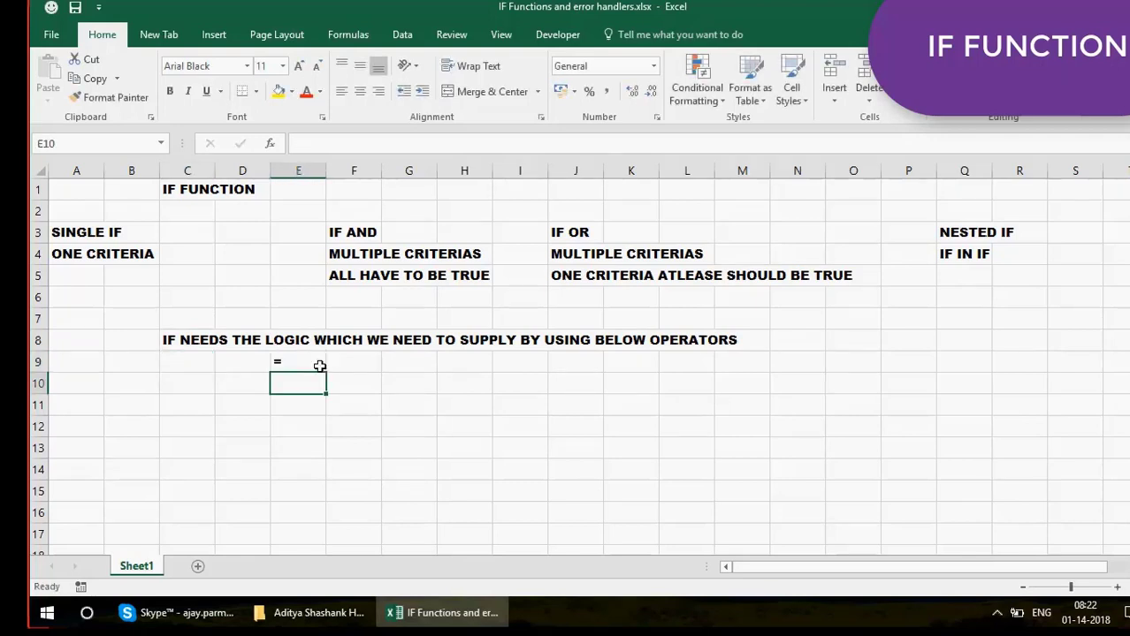
text(>)
key(Return)
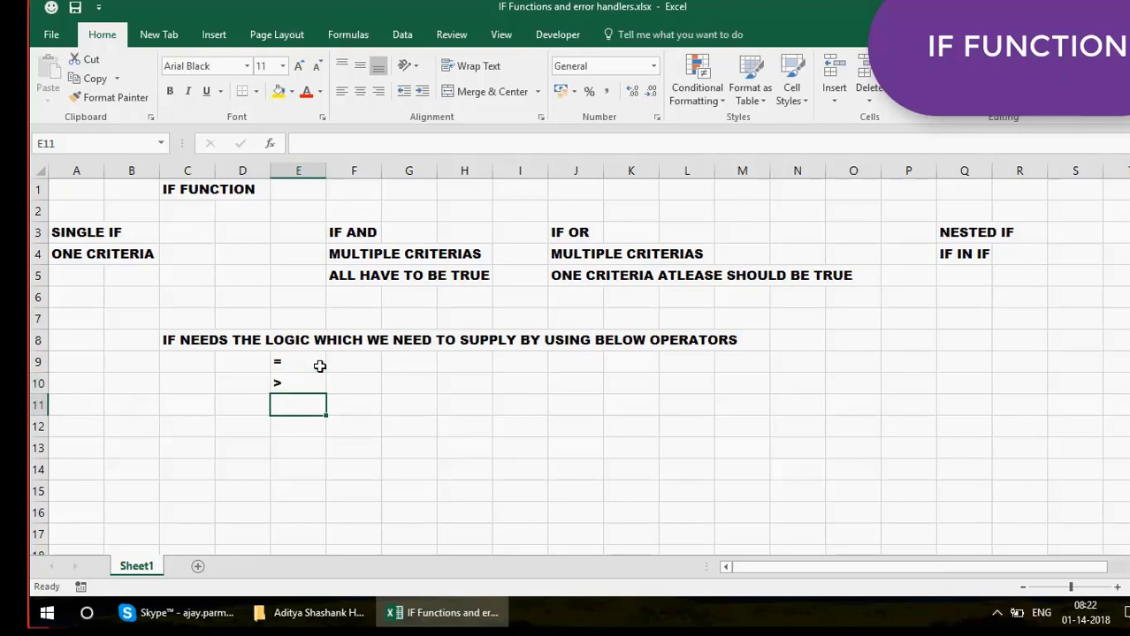
text(<)
key(Return)
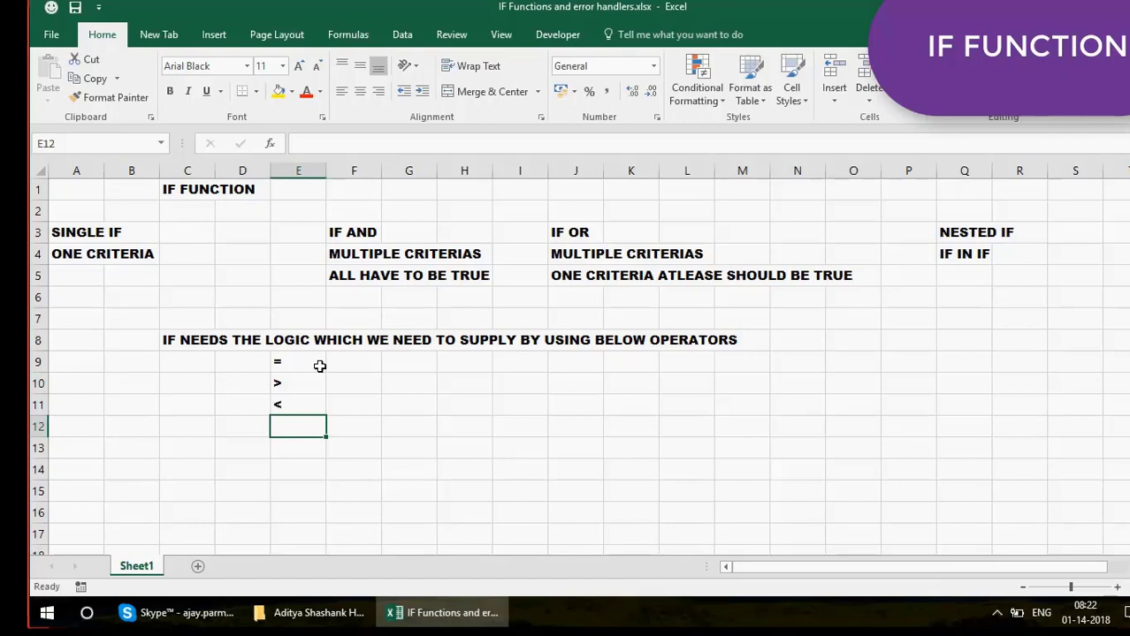
text(<>)
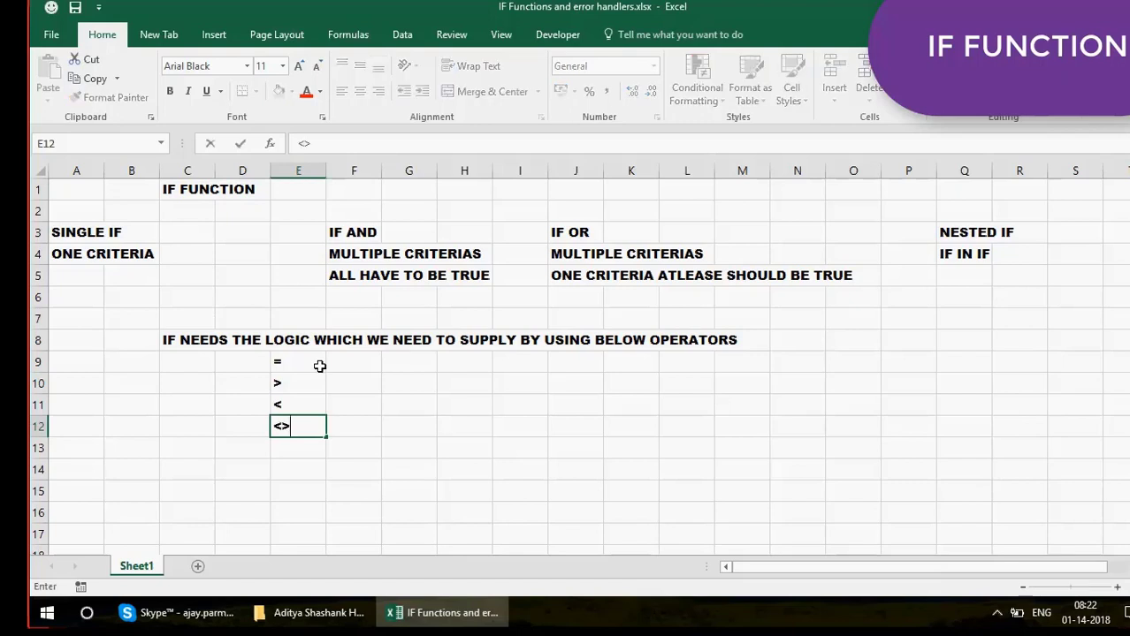
key(Return)
Describe the <> operator by entering "not equals" beside it in cell F12
key(Up)
key(Right)
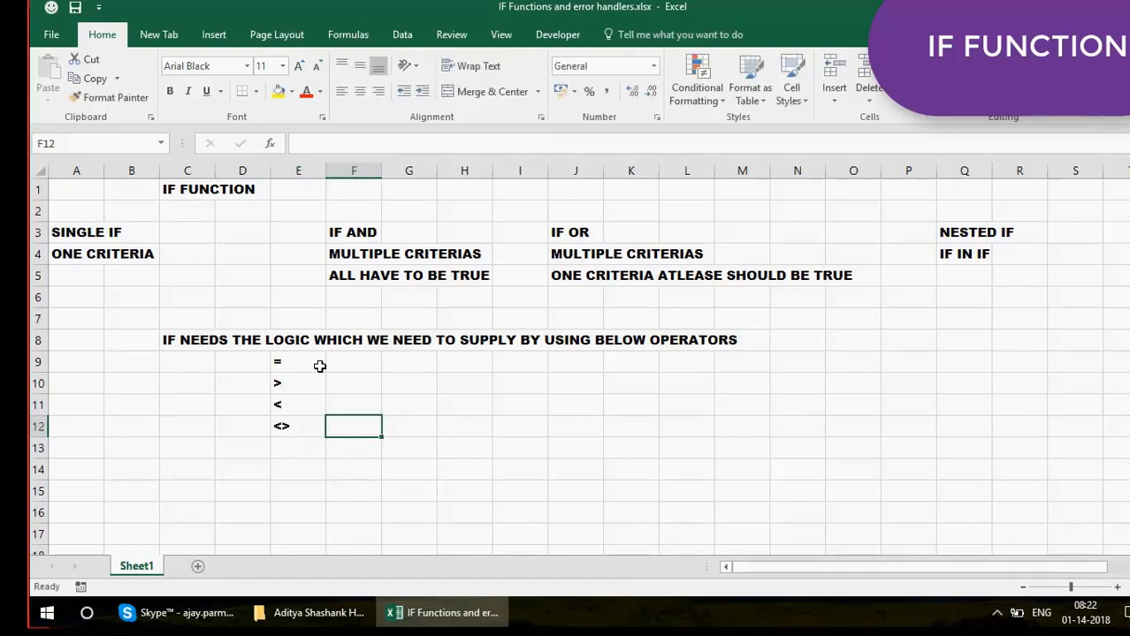
text(not e)
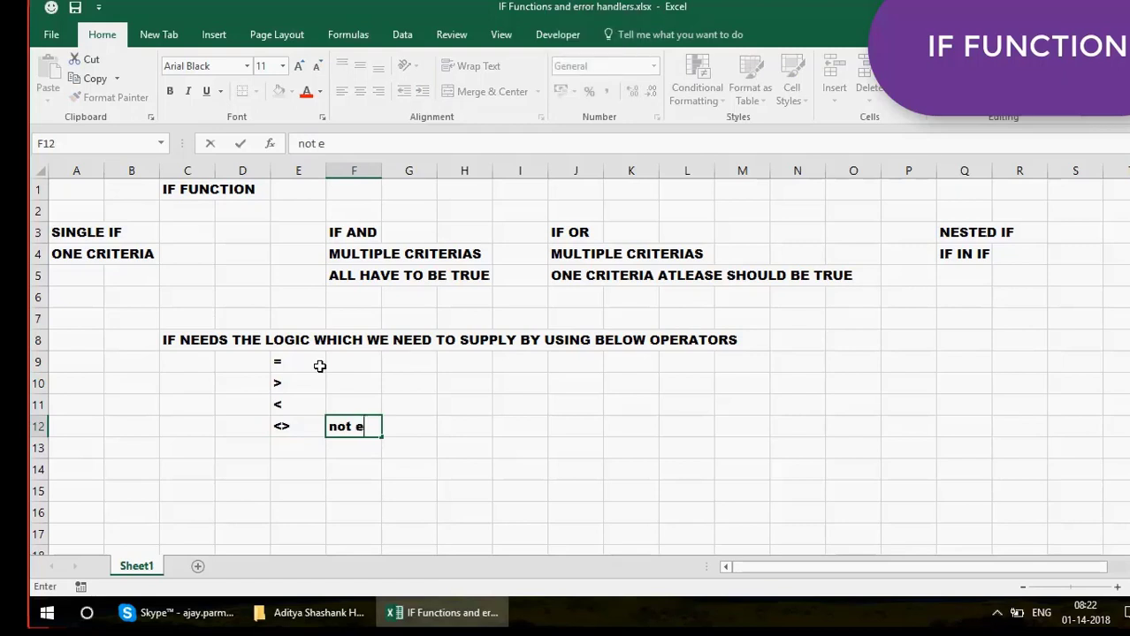
text(quals)
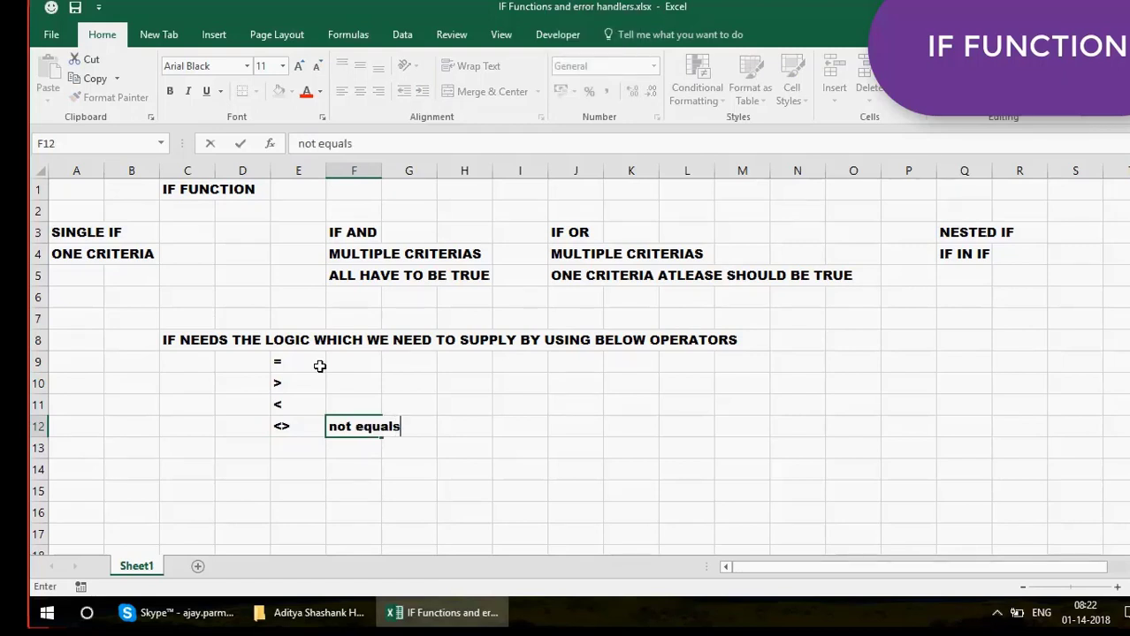
key(Return)
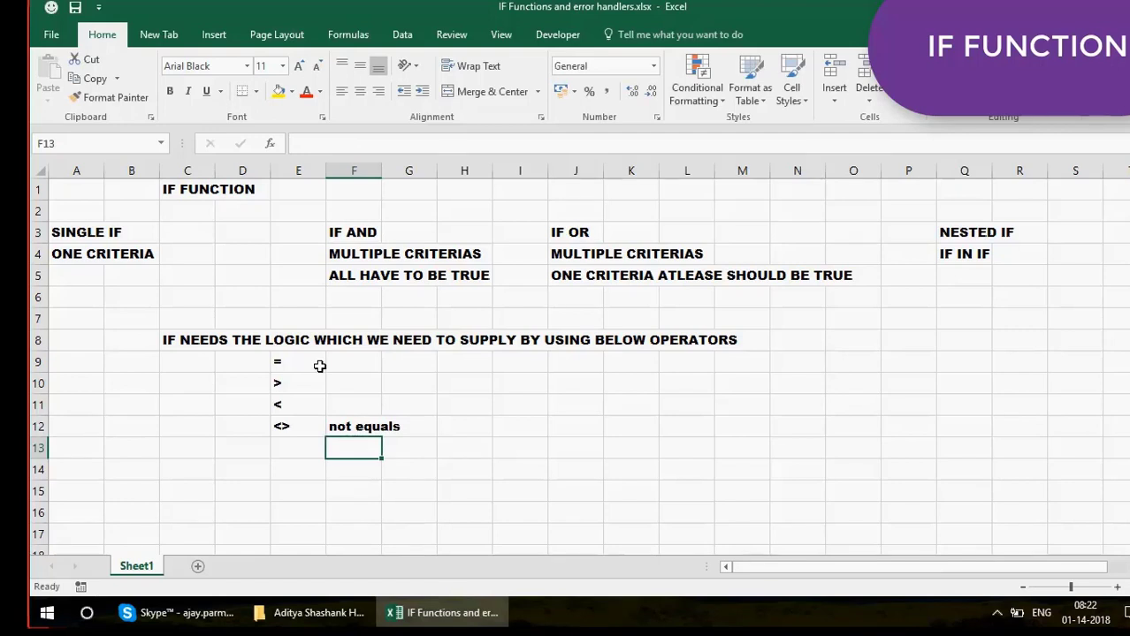
Add the operators >= in E13 and <= in E14, and select the whole operator list E9:E14
click(282, 427)
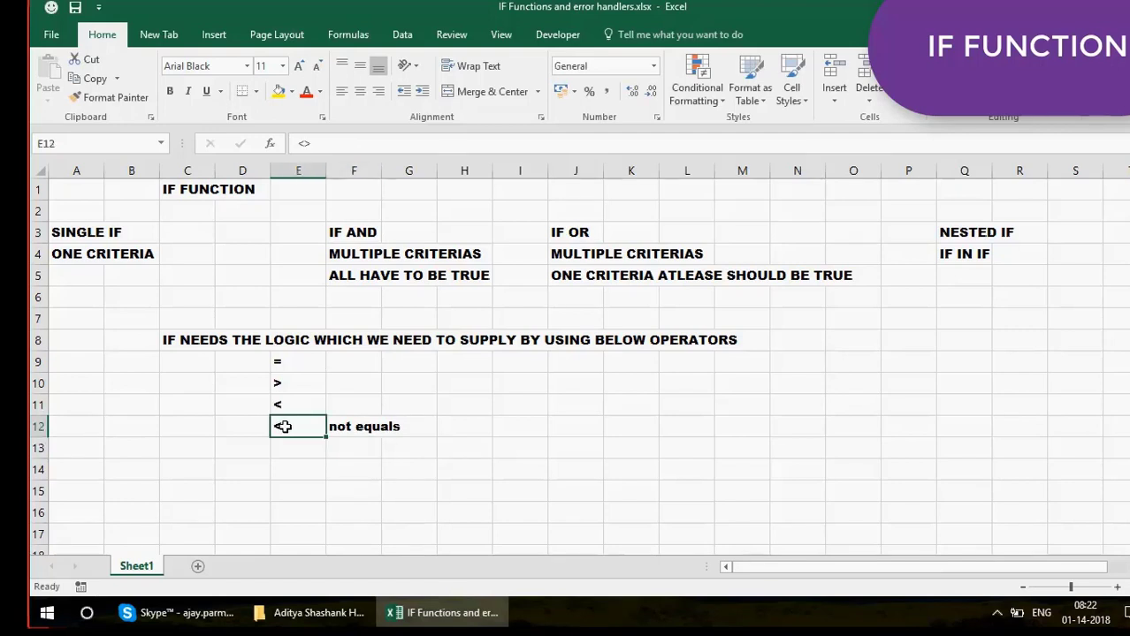
click(300, 447)
text(>)
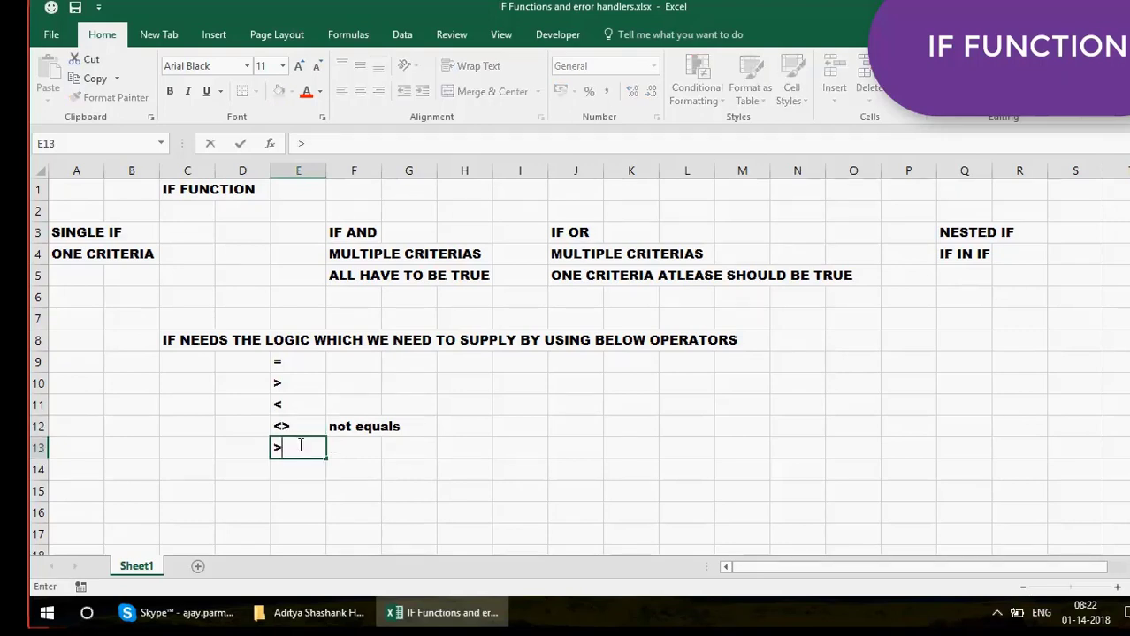
text(=)
key(ctrl+Return)
key(Return)
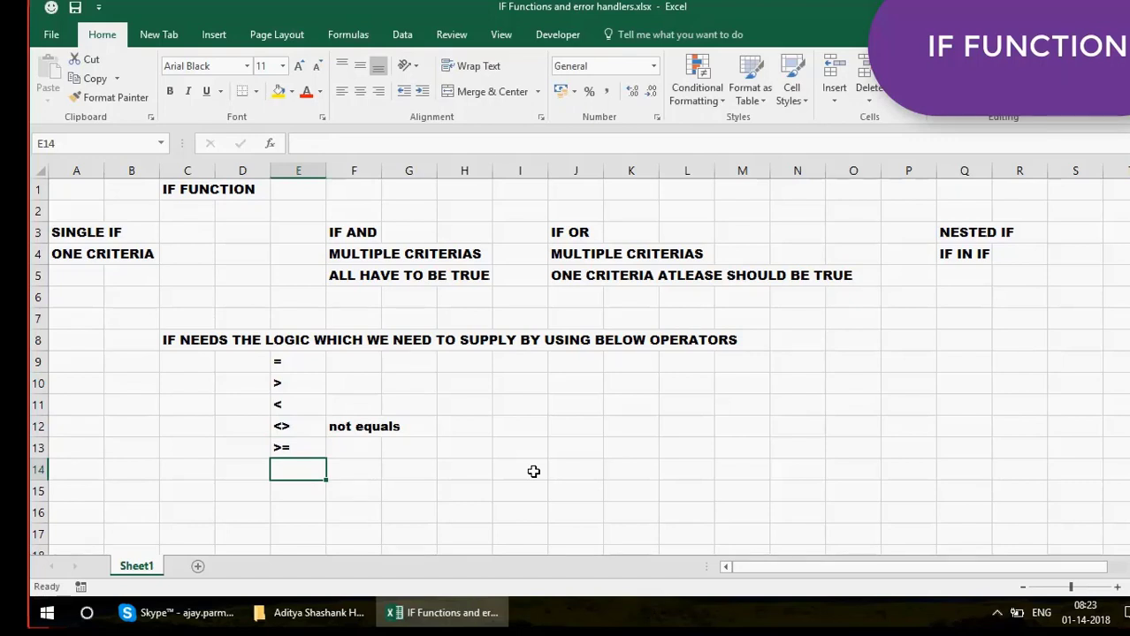
click(302, 448)
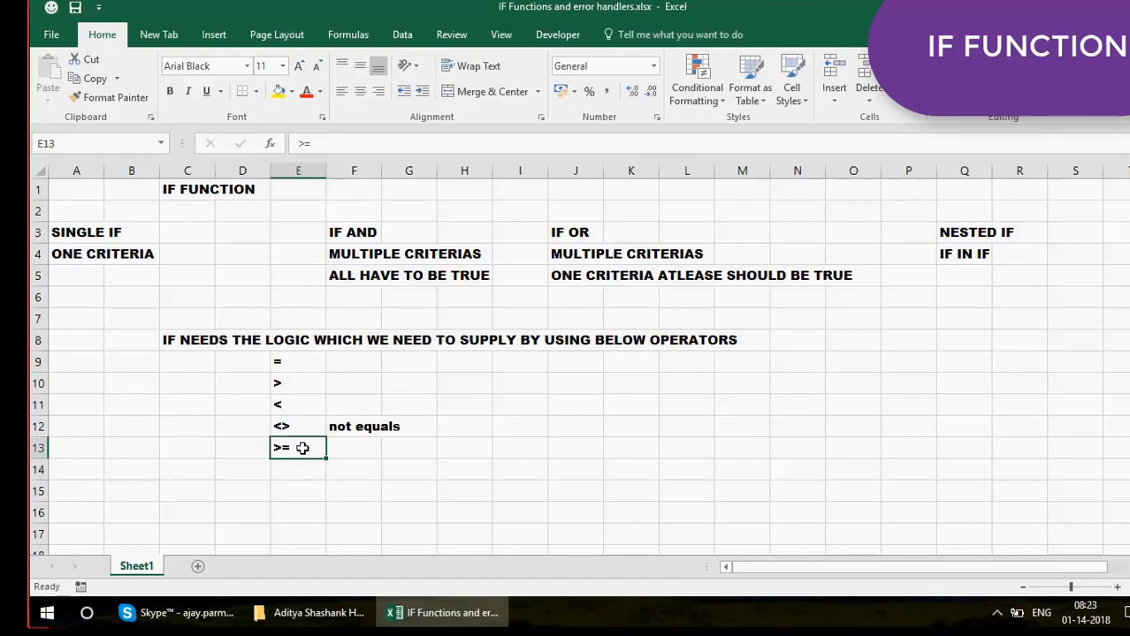
key(Return)
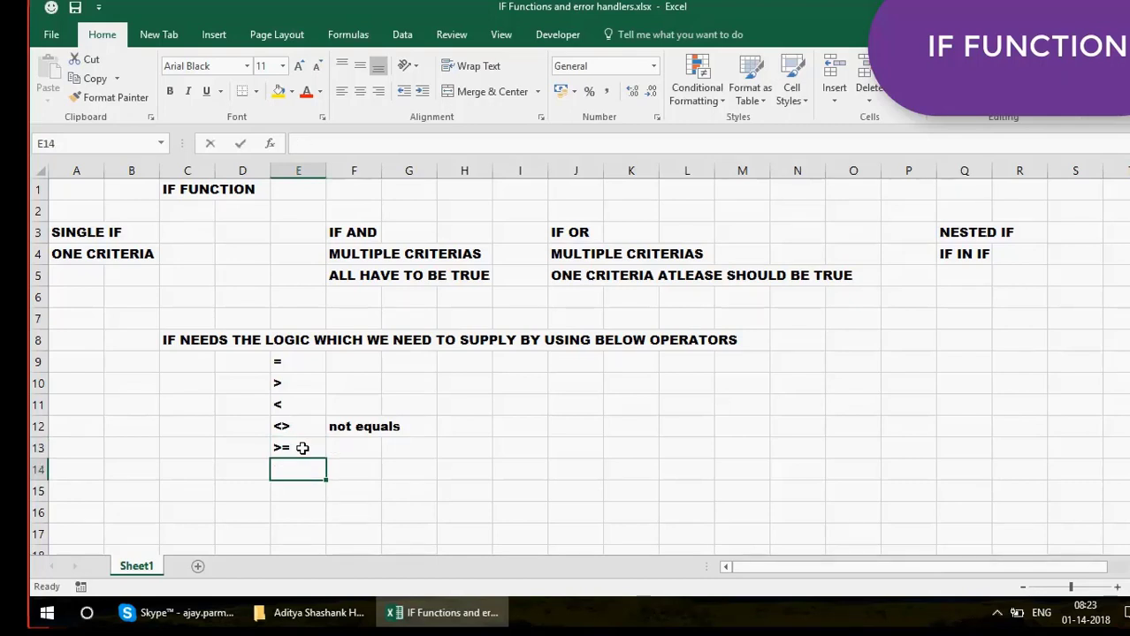
text(<=)
key(Return)
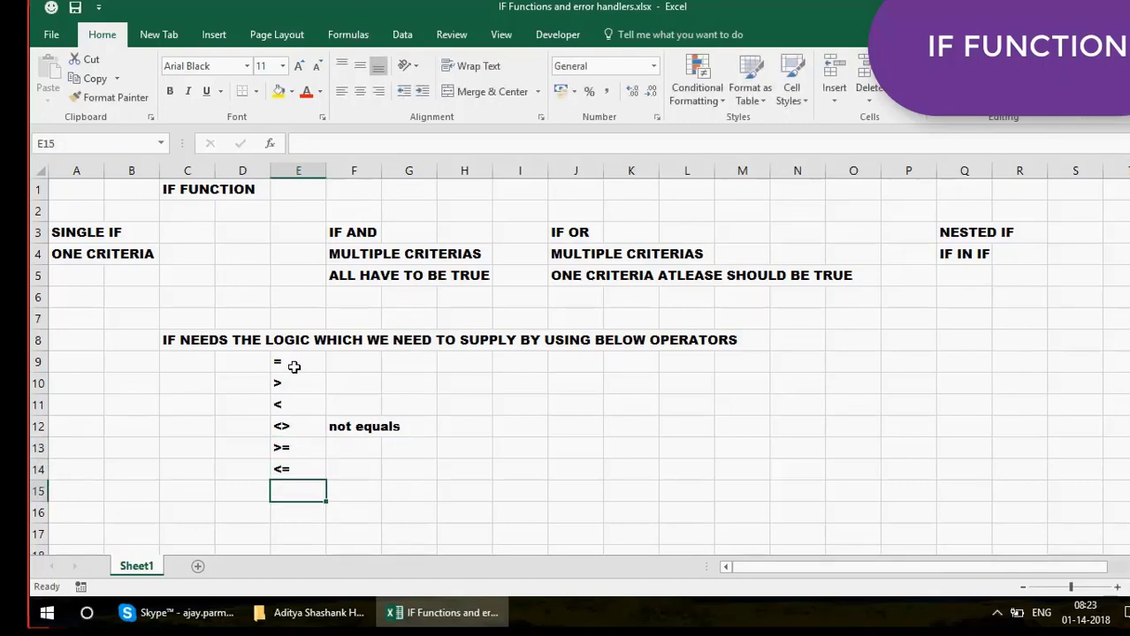
click(294, 366)
shift+click(302, 470)
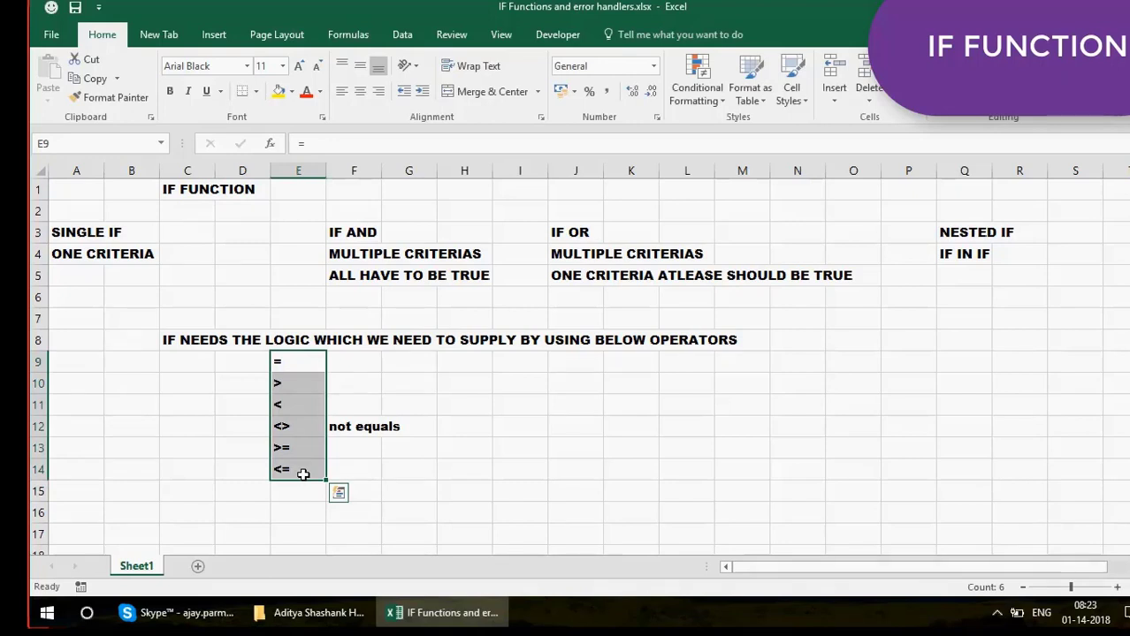
Enter the note "EVERY IF HAS TRUE AND FALSE PARAMETER" in cell C15 below the operator list
click(189, 497)
text(i)
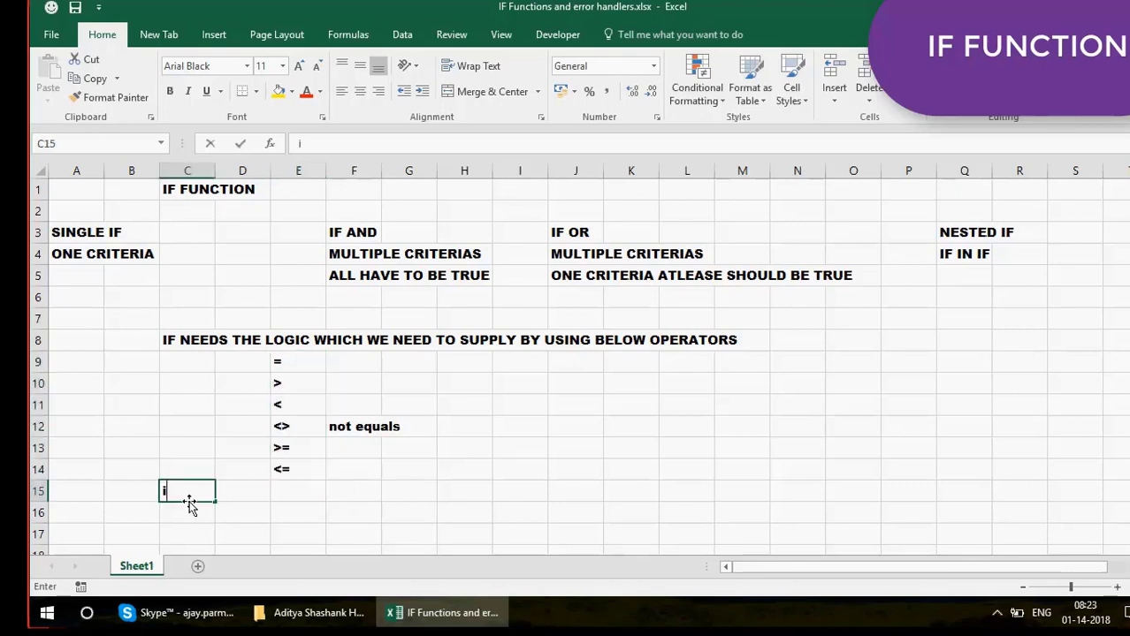
key(BackSpace)
key(Caps_Lock)
text(E)
key(Caps_Lock)
text(v)
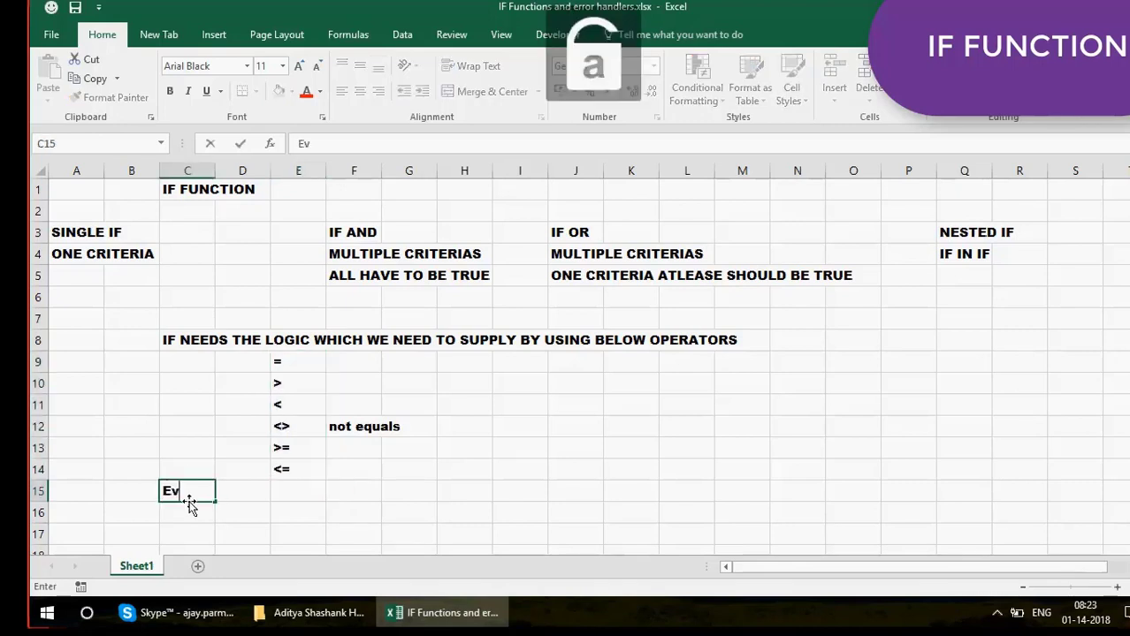
key(BackSpace)
key(Caps_Lock)
text(VERY IF HAS)
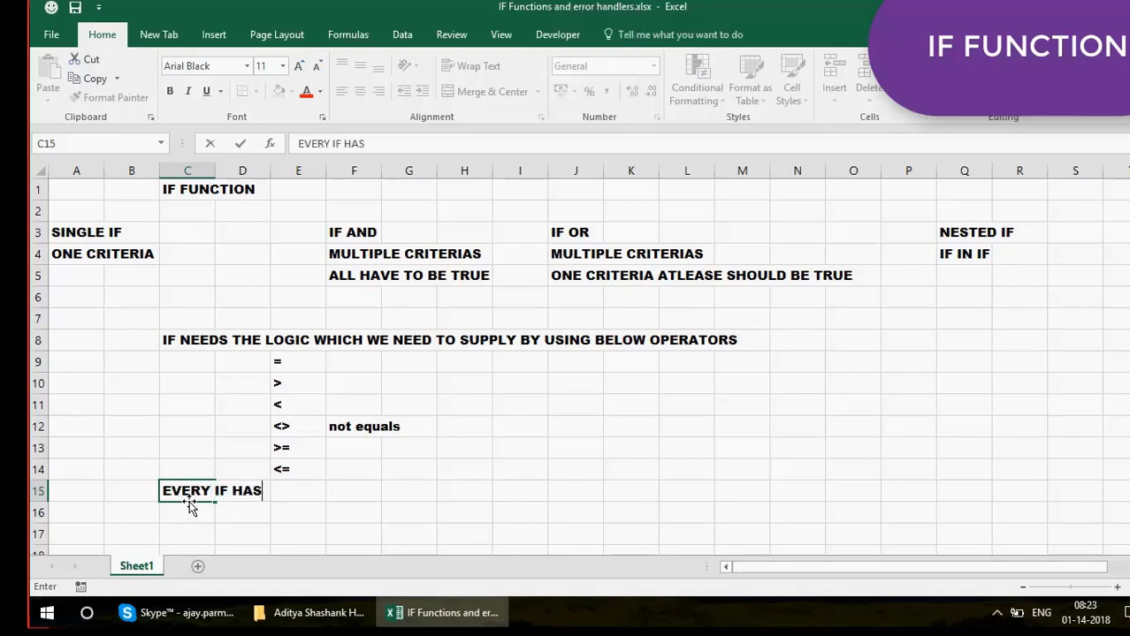
text( TRUE AND )
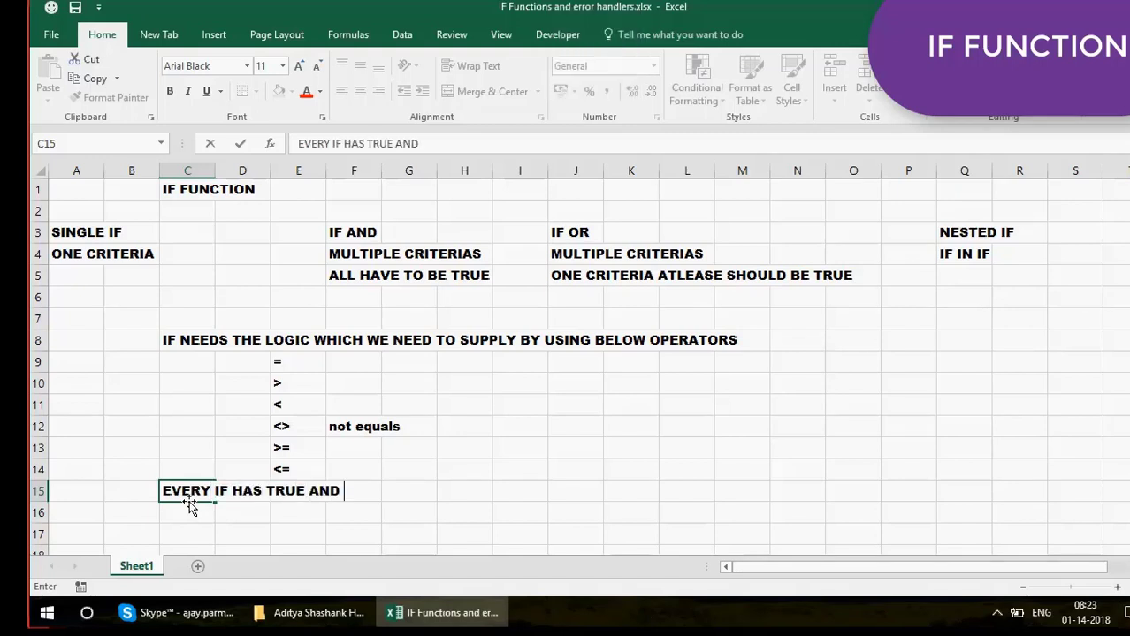
text(FALSE PA)
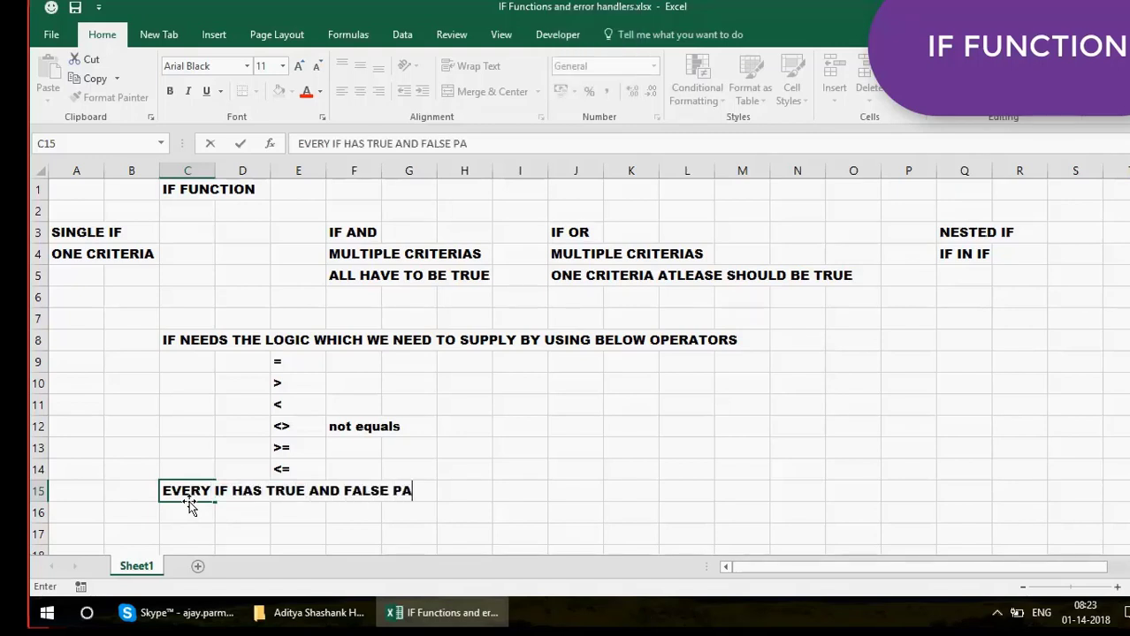
text(RAMETER)
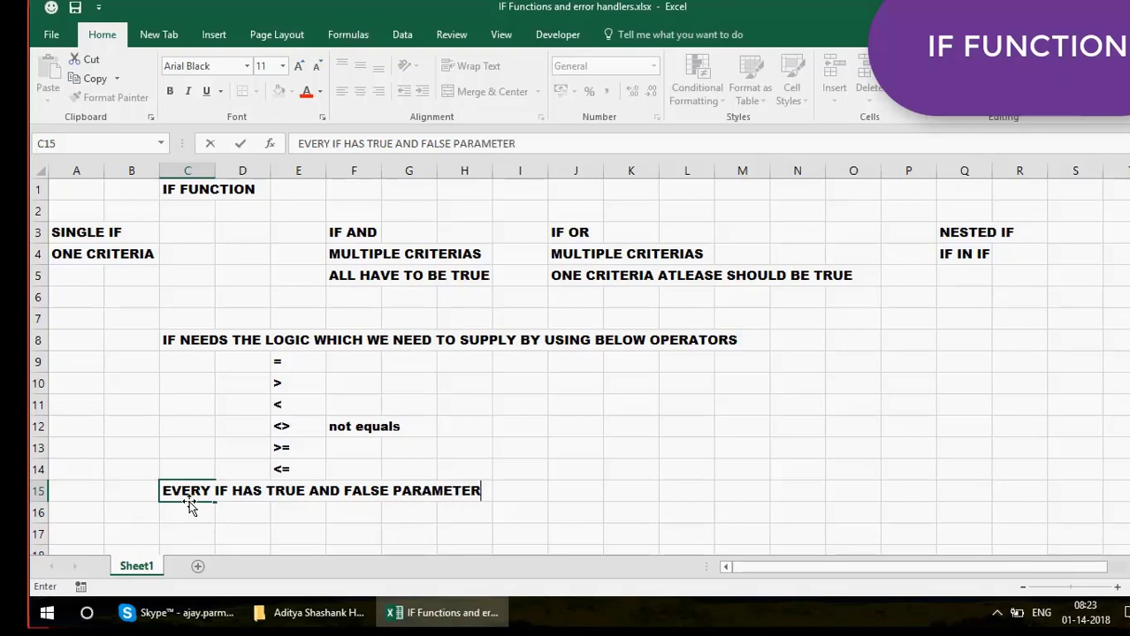
key(Return)
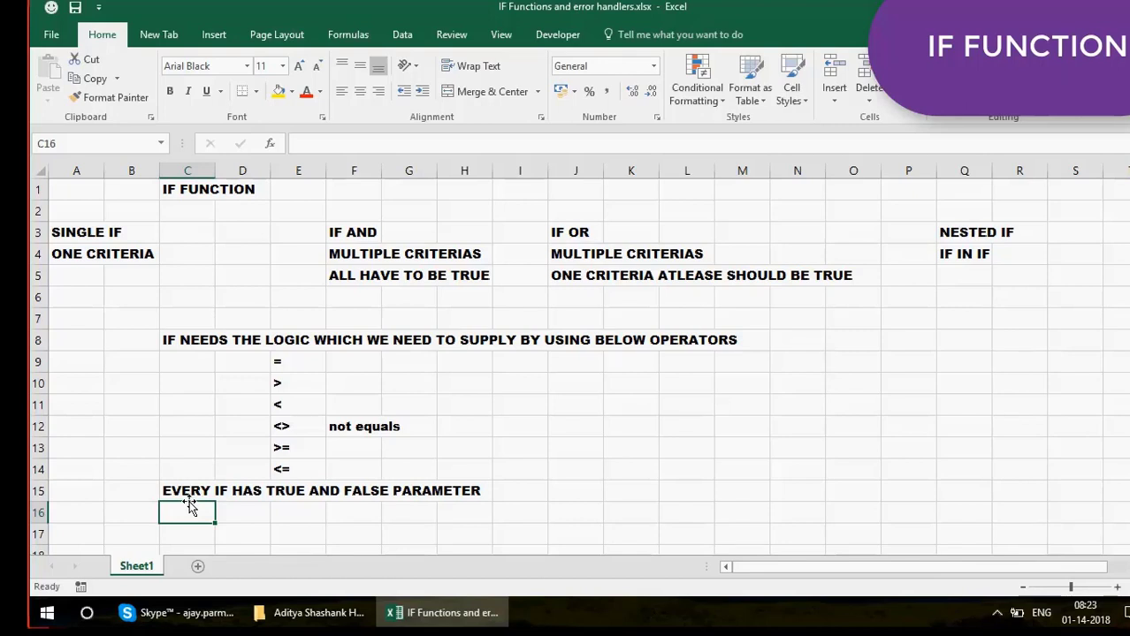
Number the two notes by entering "1.)" in cell B8 and "2.)" in cell B15
click(136, 346)
text(1.))
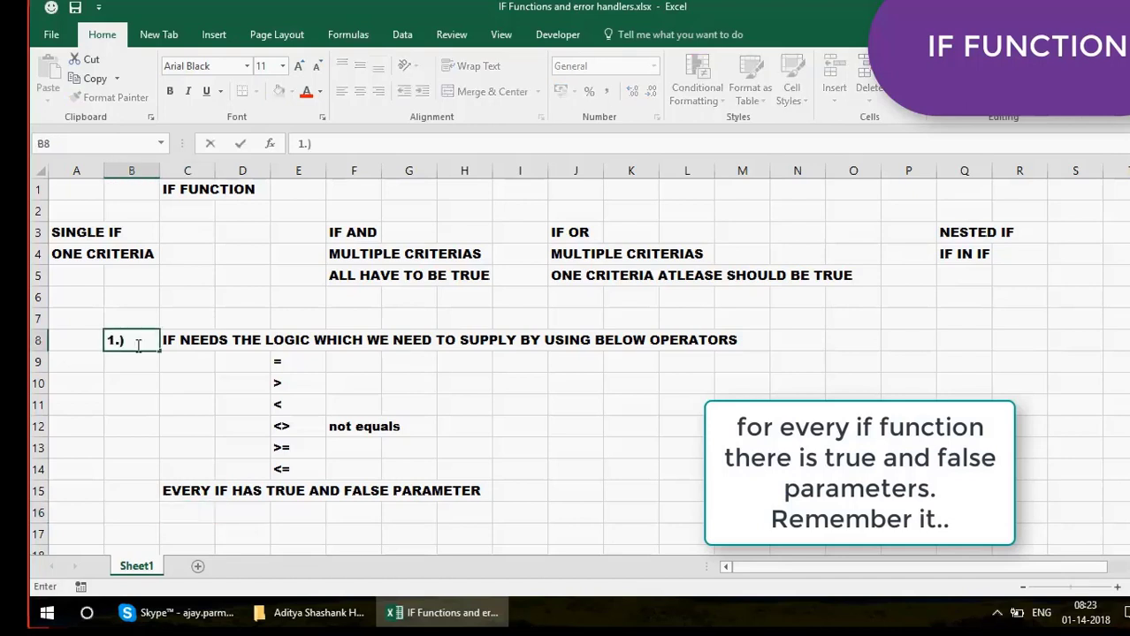
click(121, 493)
text(2.))
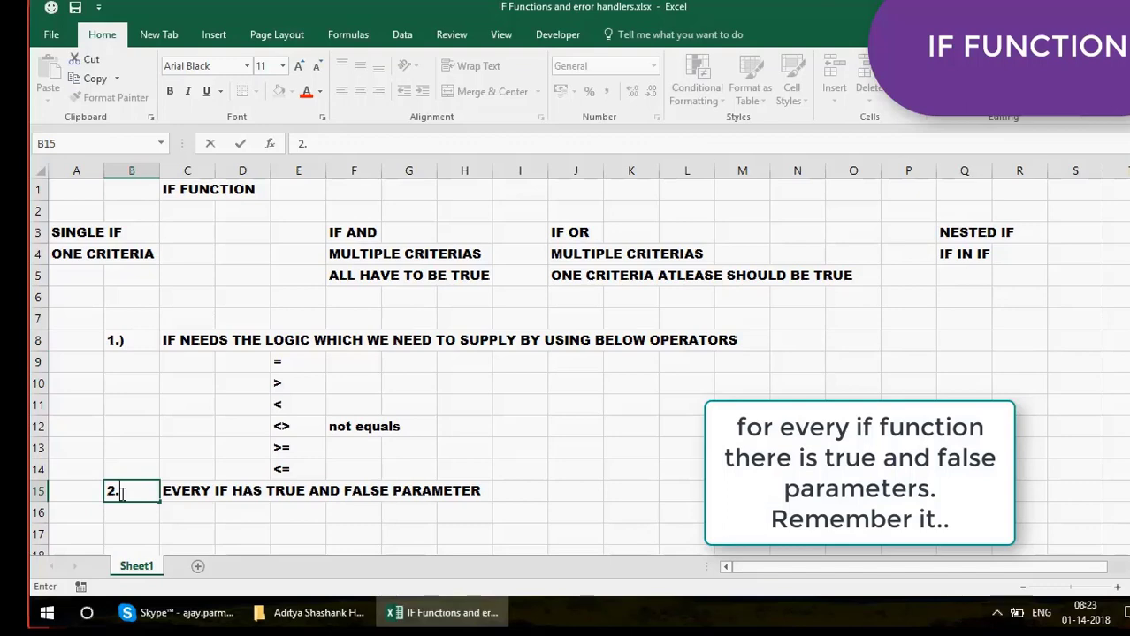
key(Return)
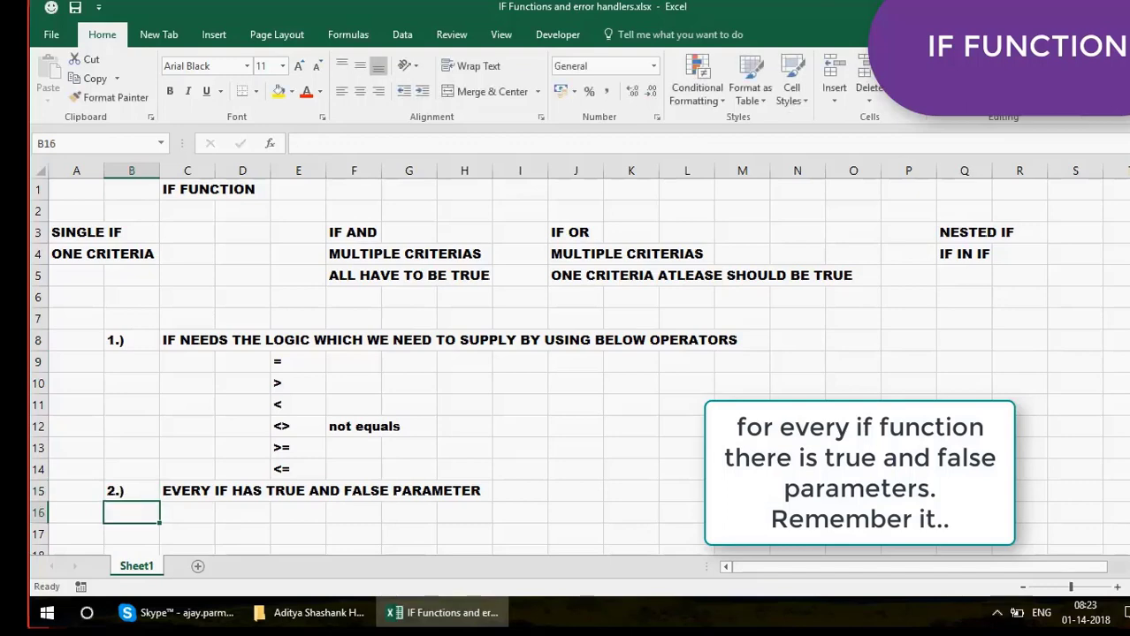
Create an EMPID column headed in cell A18, with 100, 200, 300, 500, 600 and 800 in cells A19 to A24
scroll(579, 367, down, 1)
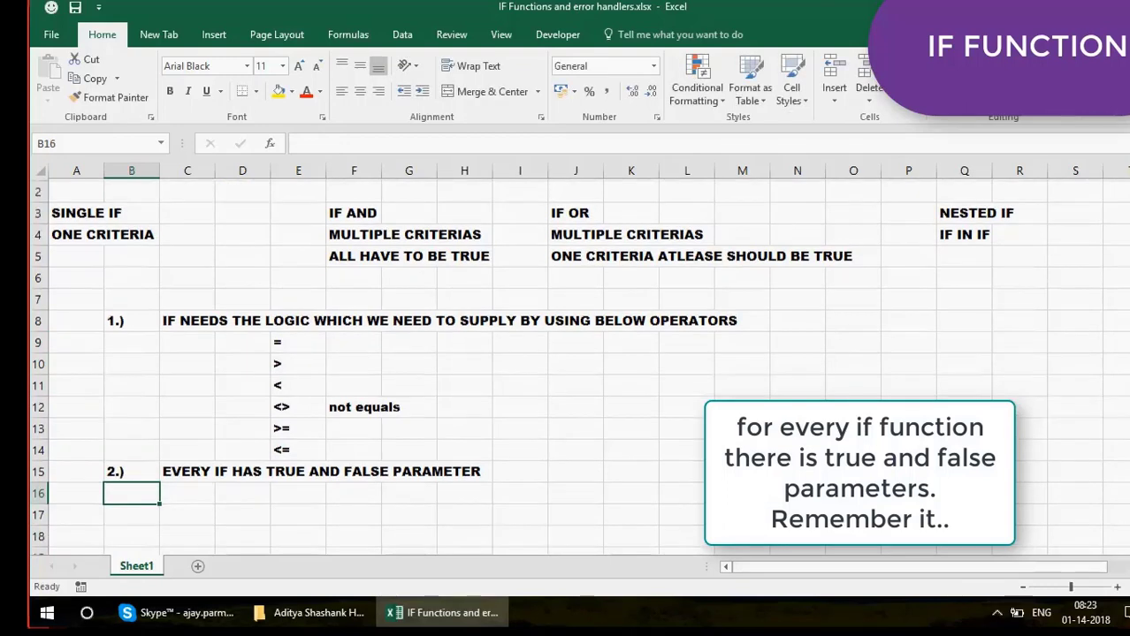
scroll(565, 362, down, 2)
scroll(566, 362, down, 2)
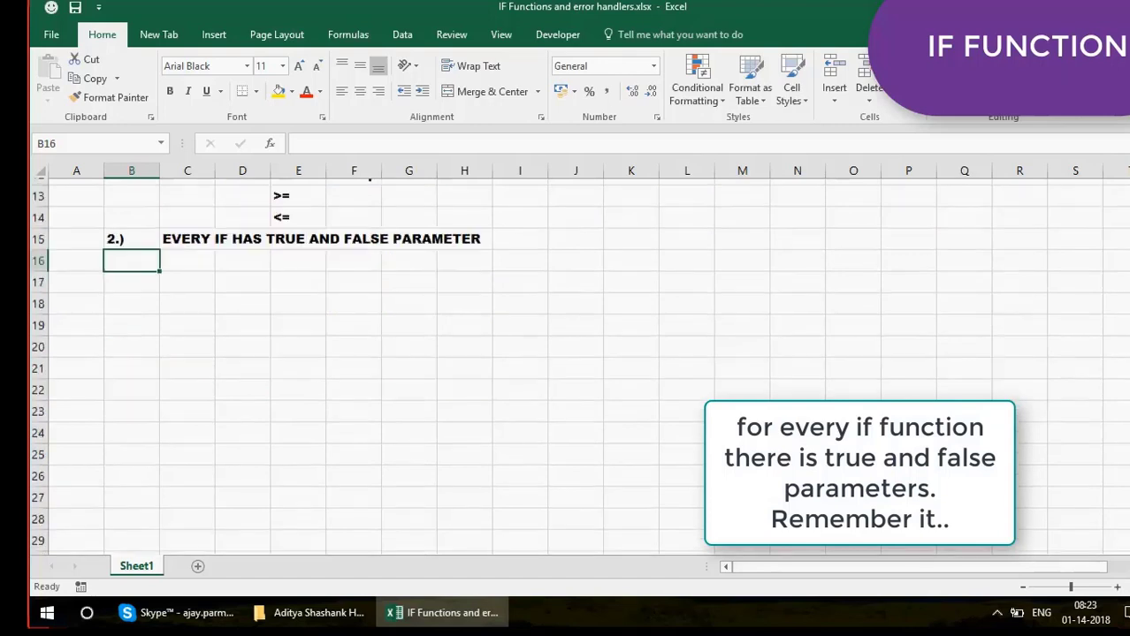
scroll(94, 291, down, 1)
click(94, 292)
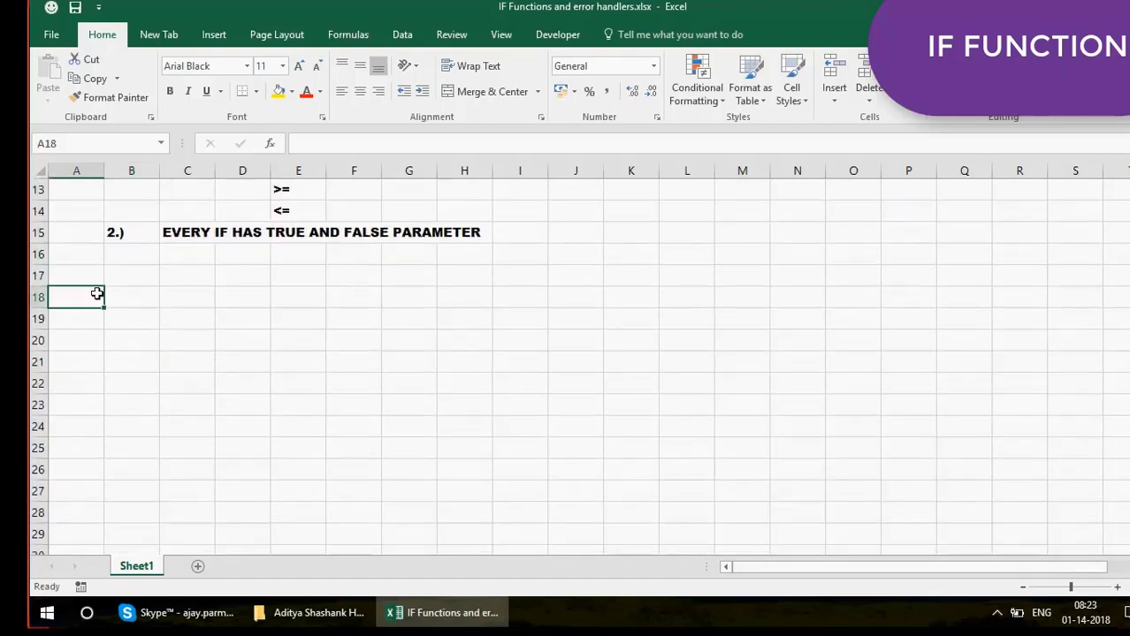
text(EMPID)
key(Return)
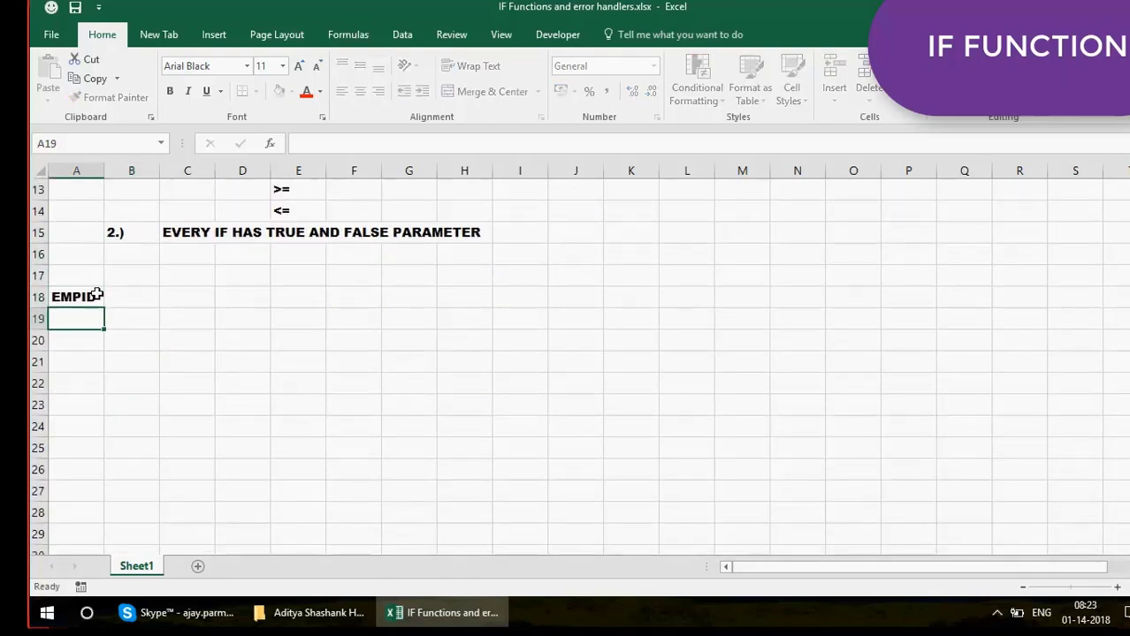
text(100)
key(Return)
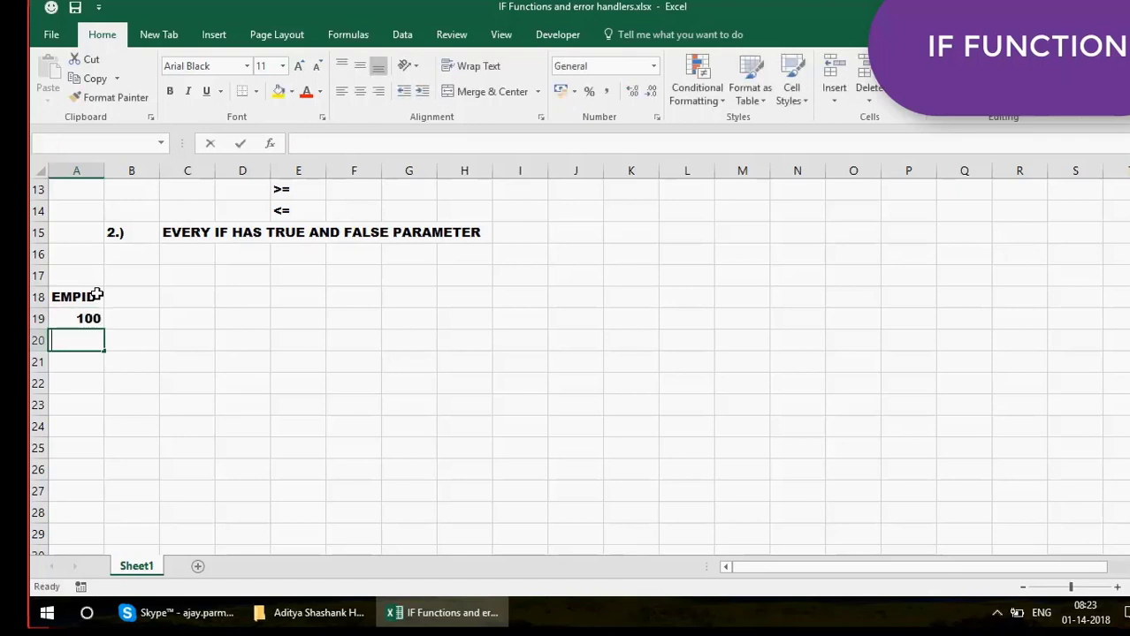
text(200)
key(Return)
text(300)
key(Return)
text(5)
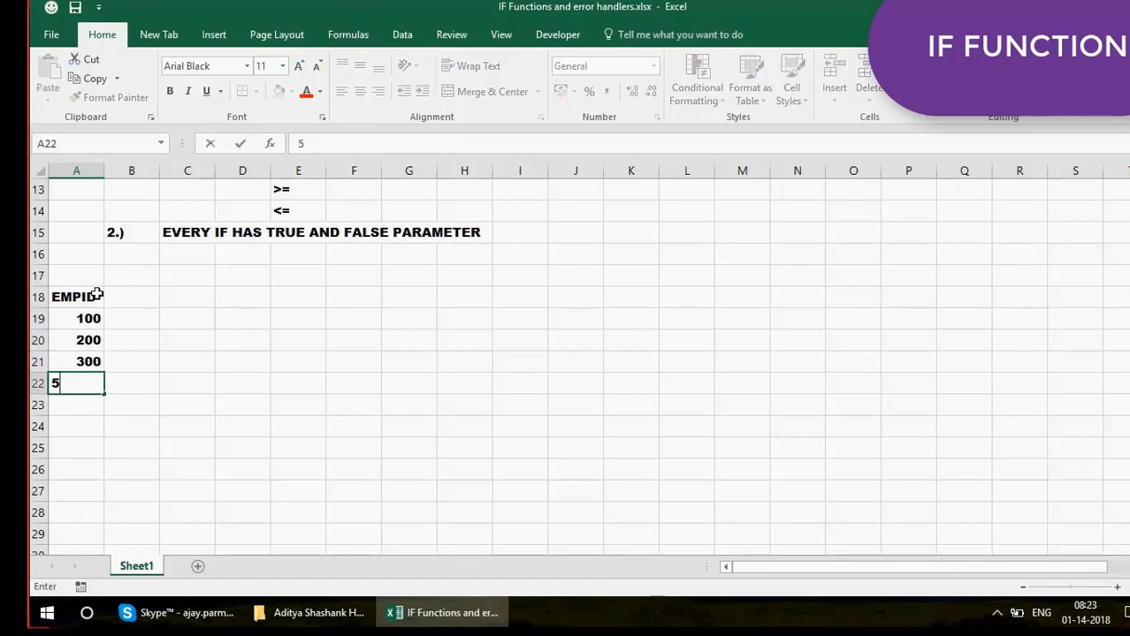
text(00)
key(Return)
text(600)
key(Return)
text(8)
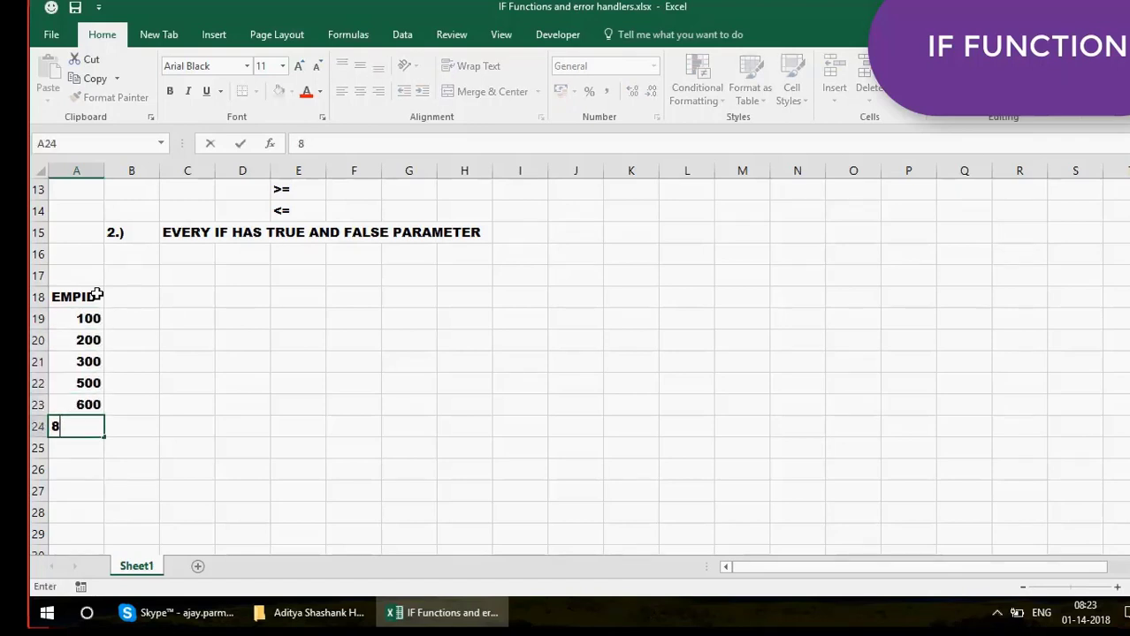
text(00)
key(Return)
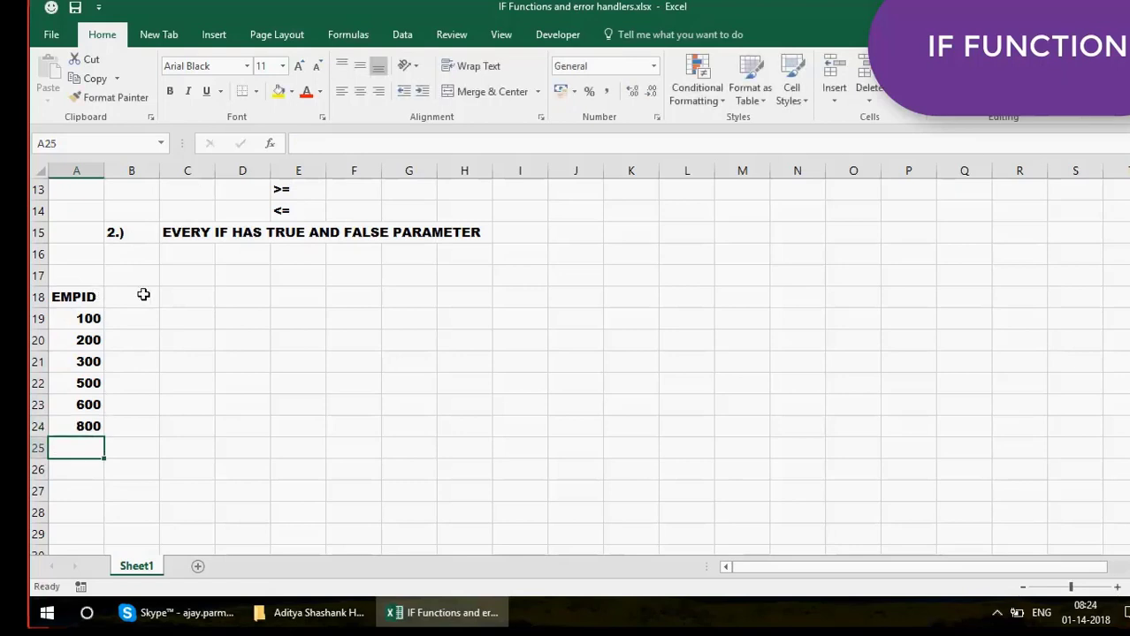
Enter the question label "Q1." in cell G18, on the same row as the EMPID heading
click(383, 305)
double_click(398, 307)
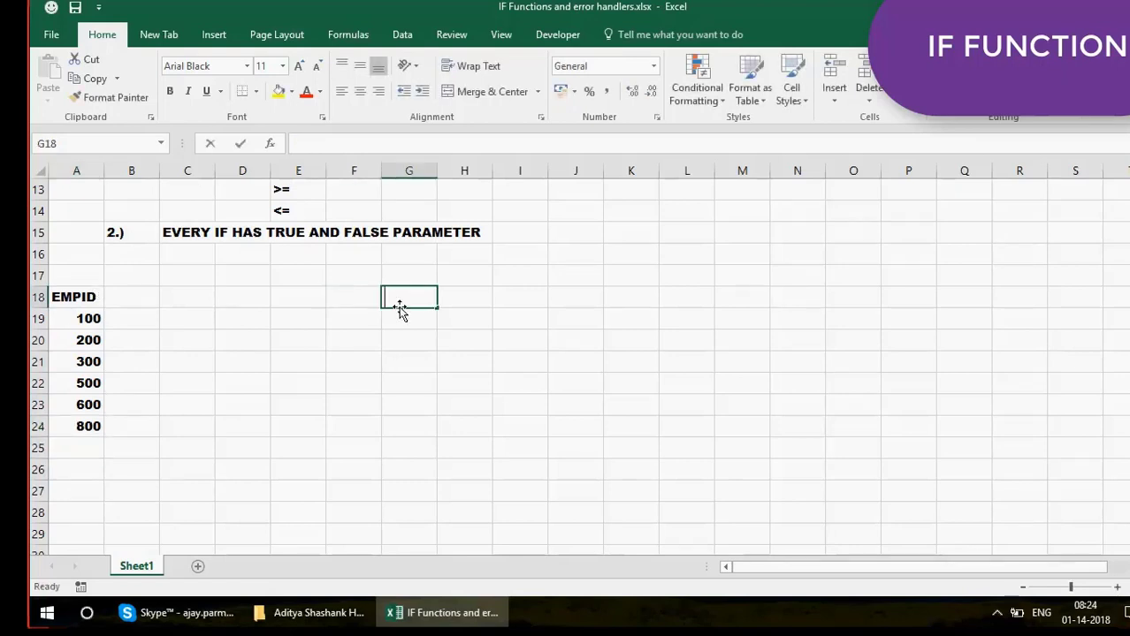
text(Q1.)
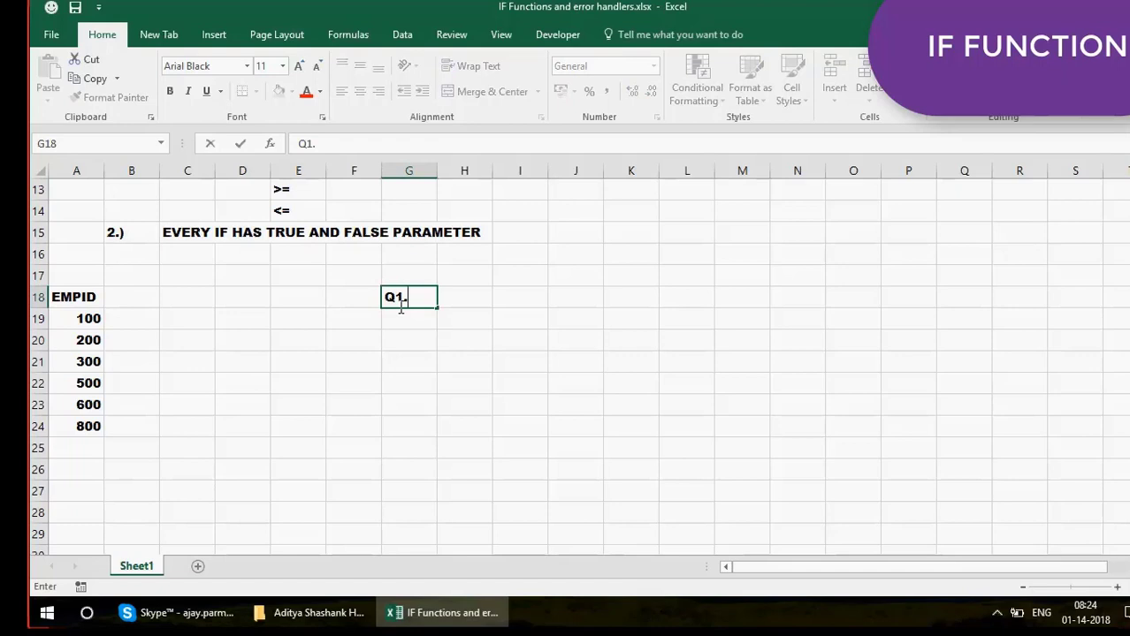
key(Tab)
Enter the question "IF EMPIDs are greater than 300 show them OLD JOINEE else NEW JOINEE" in cell H18
text(I)
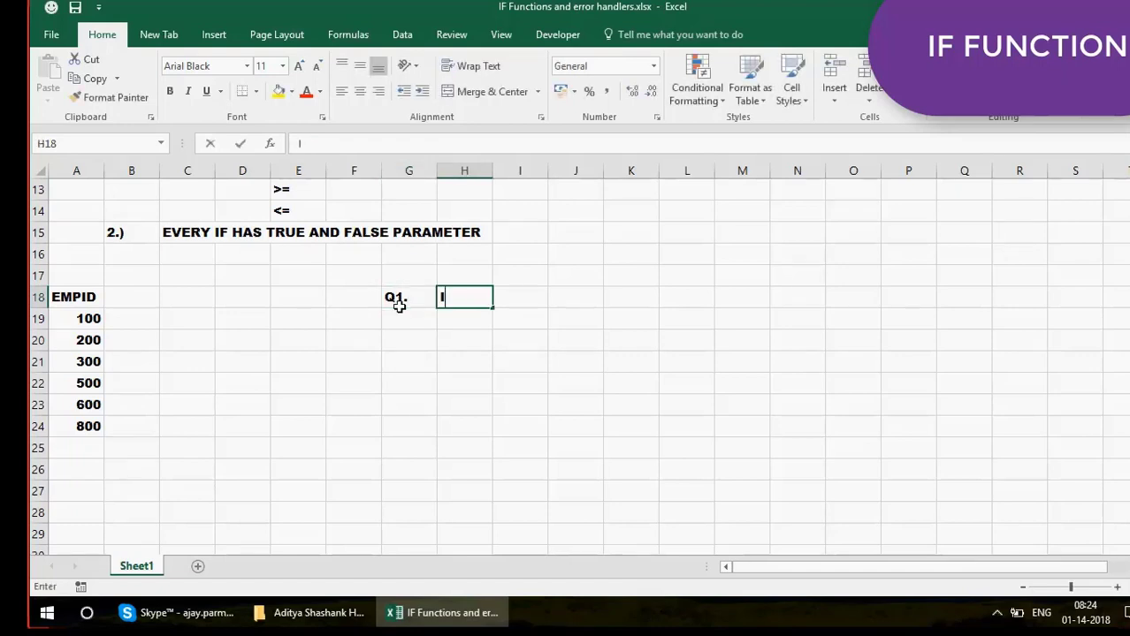
text(F EMPIDs a)
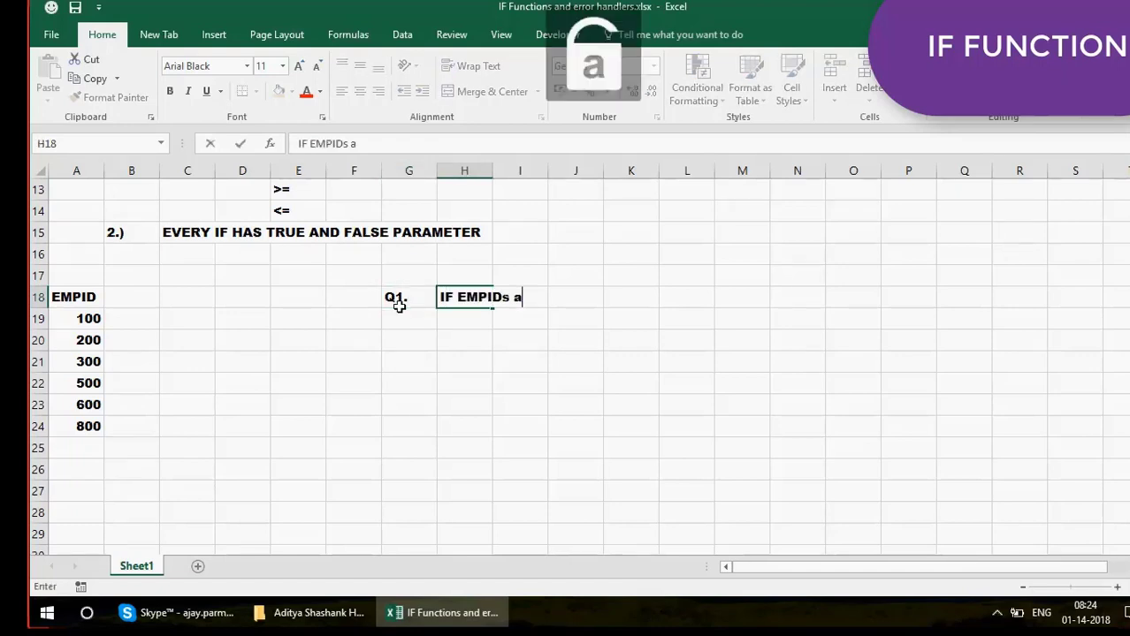
text(re greater )
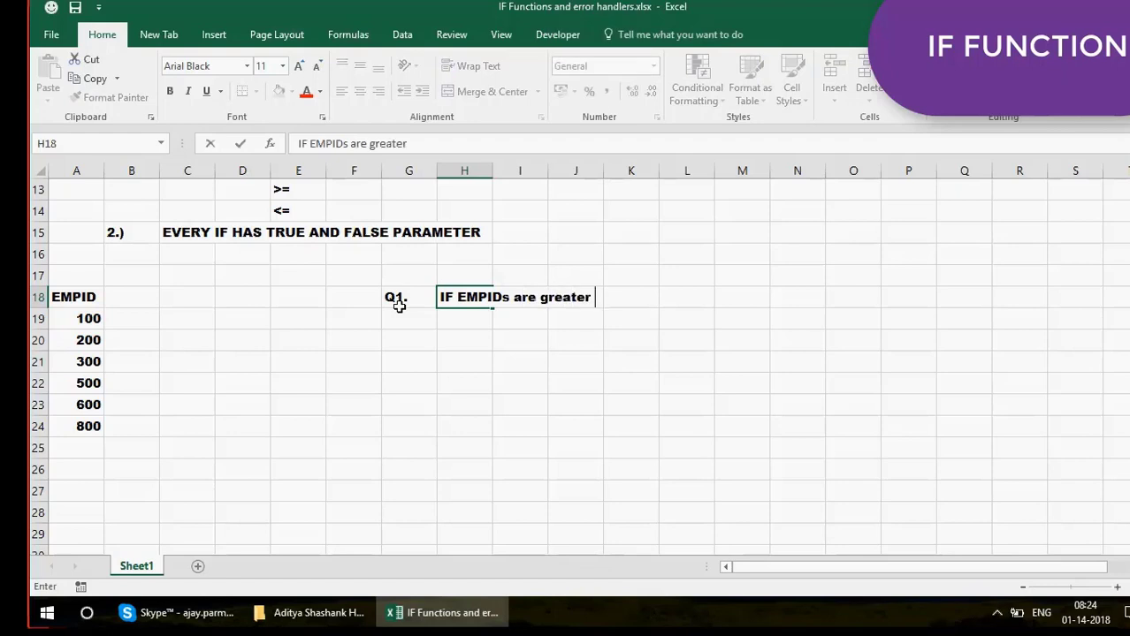
text(than 300 )
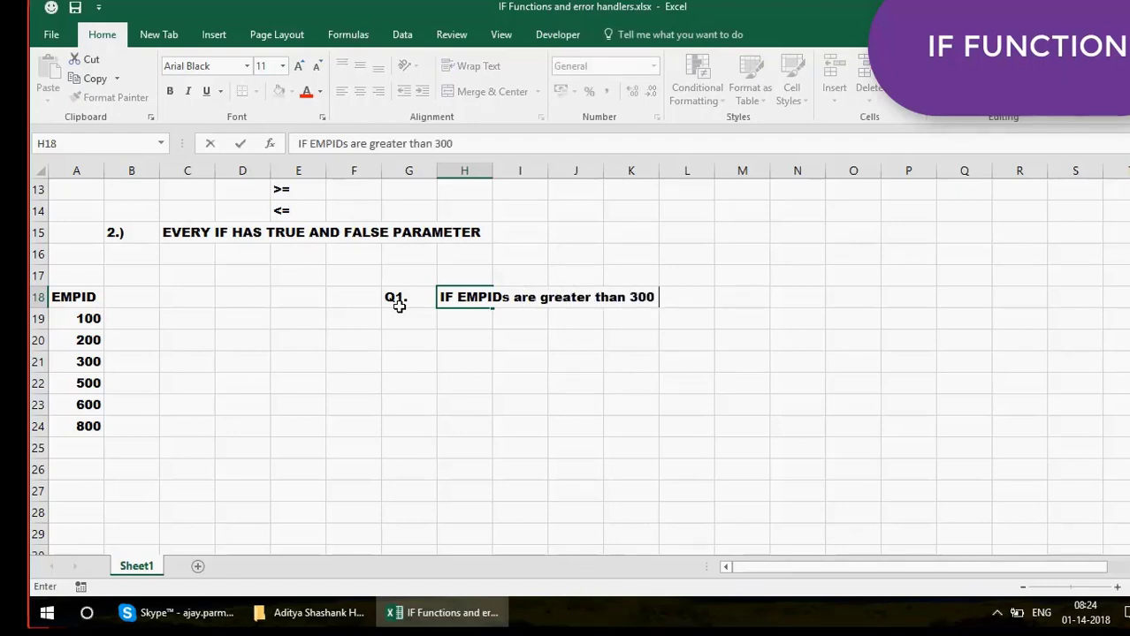
text(show them)
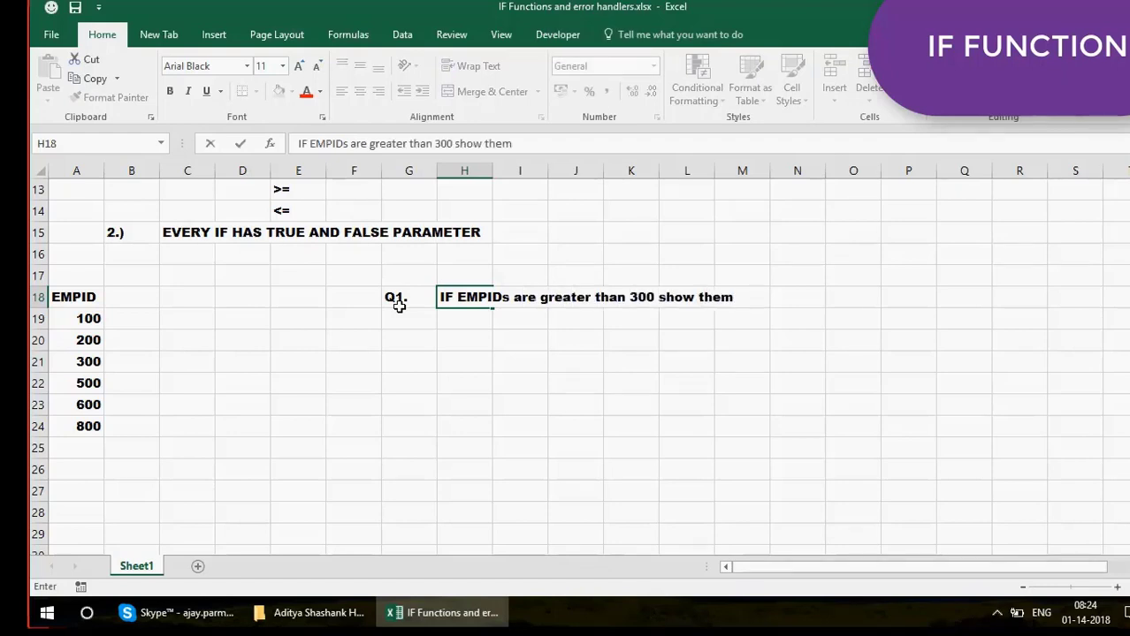
key(Caps_Lock)
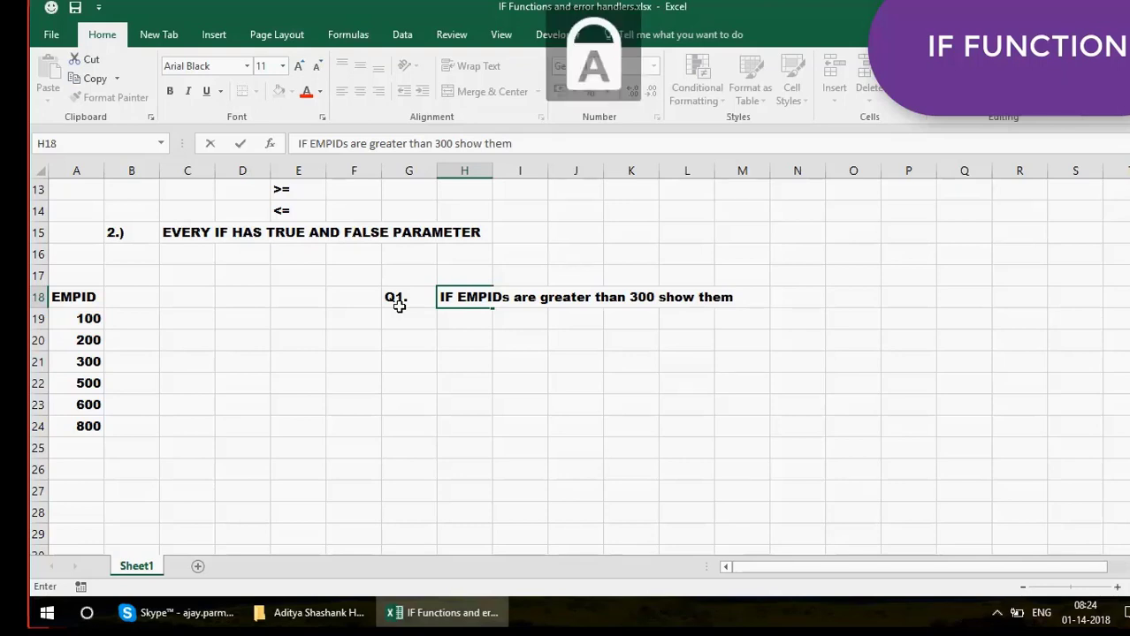
text(OLD JOINE)
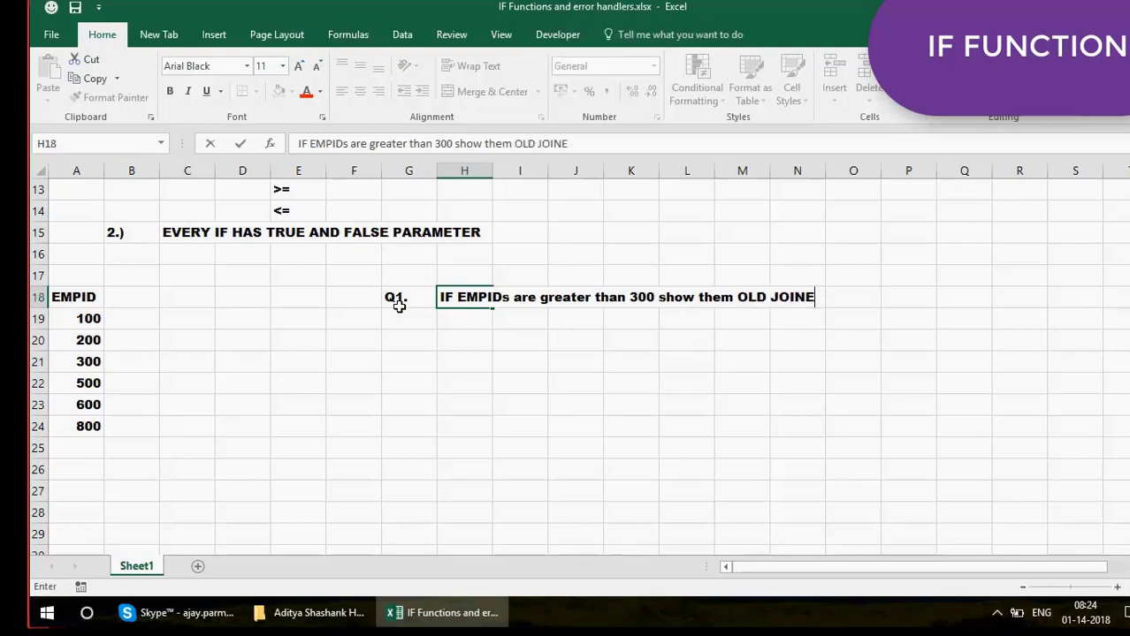
text(E)
key(Caps_Lock)
text(es)
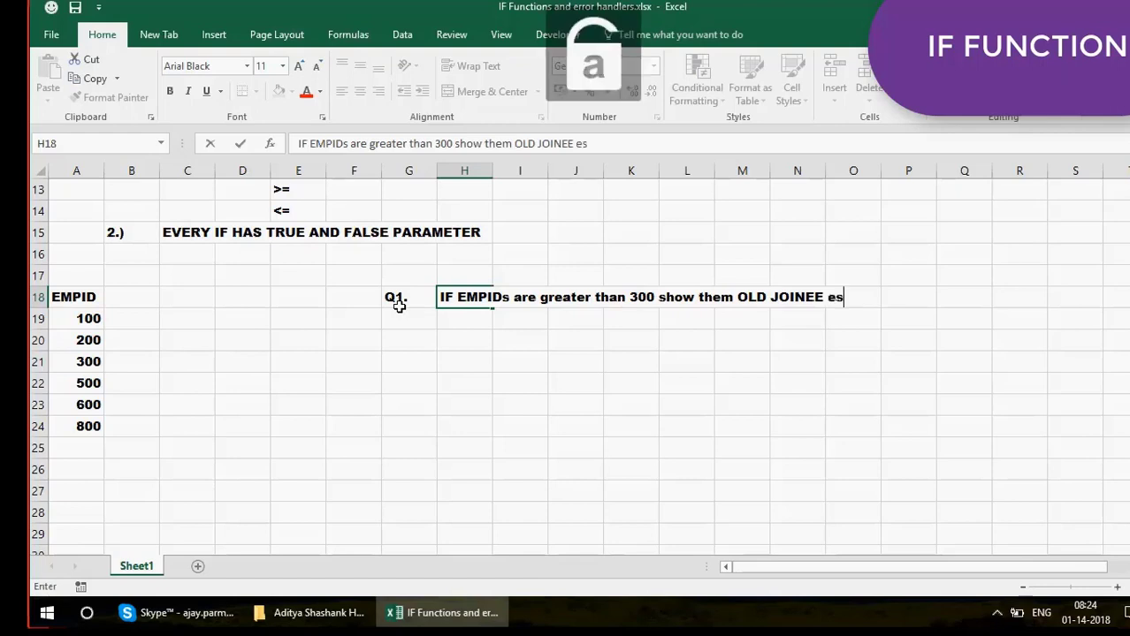
key(BackSpace)
text(lse)
key(Caps_Lock)
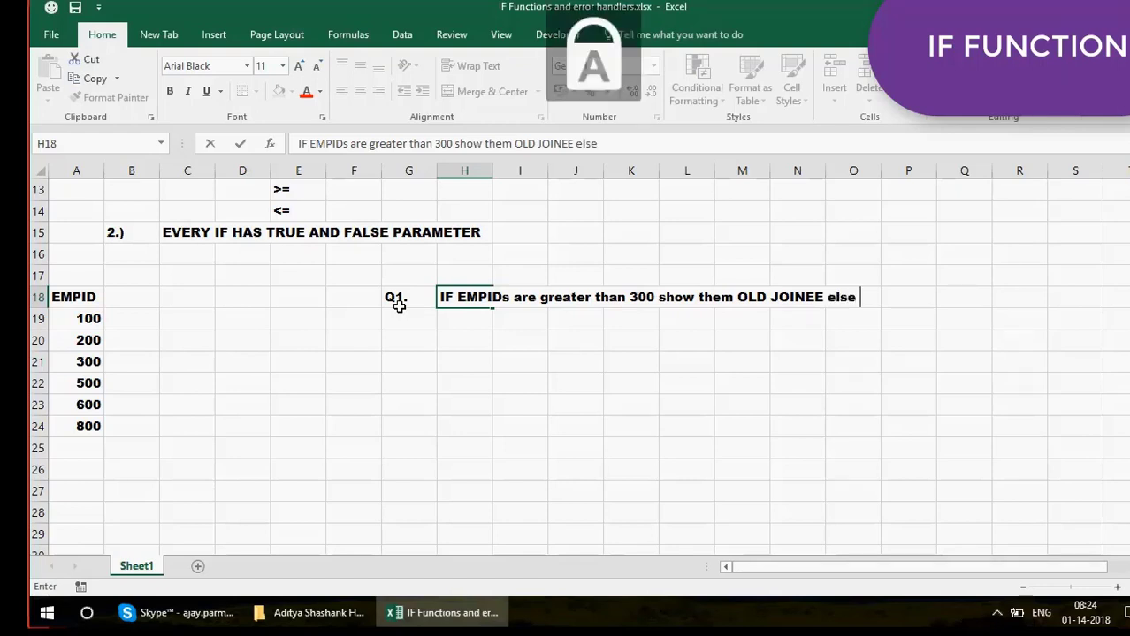
text(NEW J JOI)
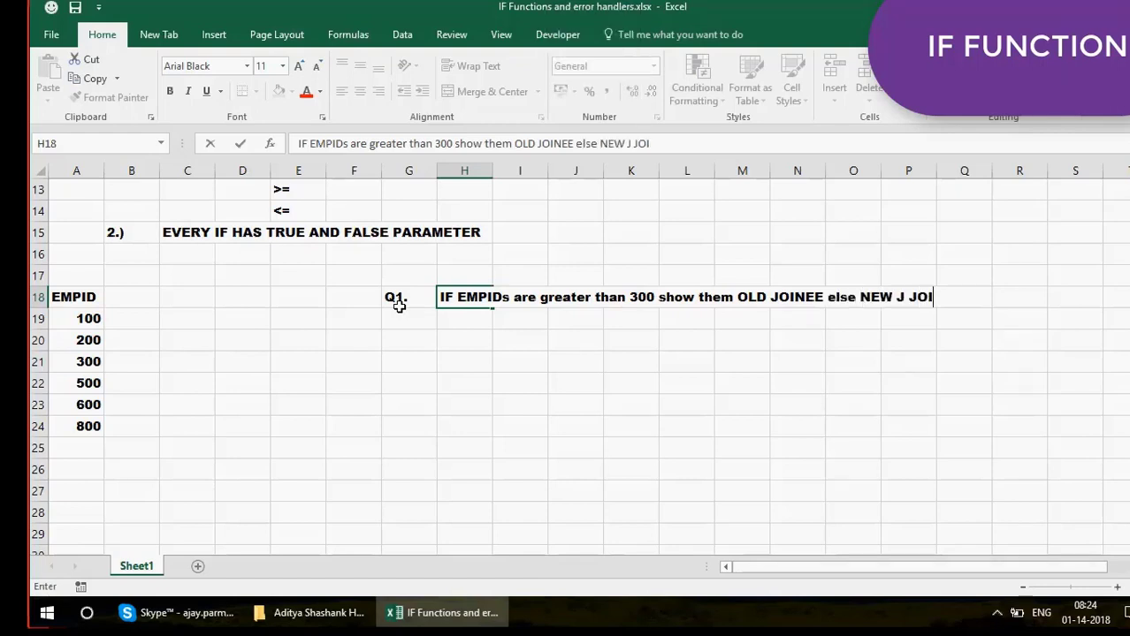
key(BackSpace)
key(BackSpace)
key(BackSpace)
key(BackSpace)
text(OINEE)
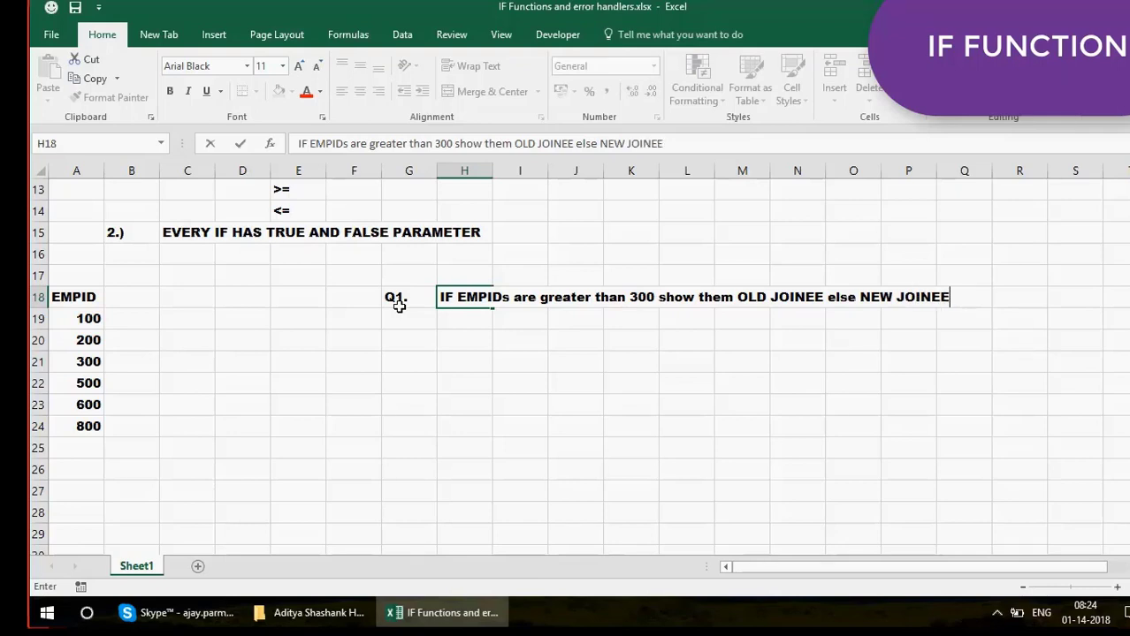
click(400, 316)
Add the answer column heading "A1." in cell B18 beside EMPID
click(134, 297)
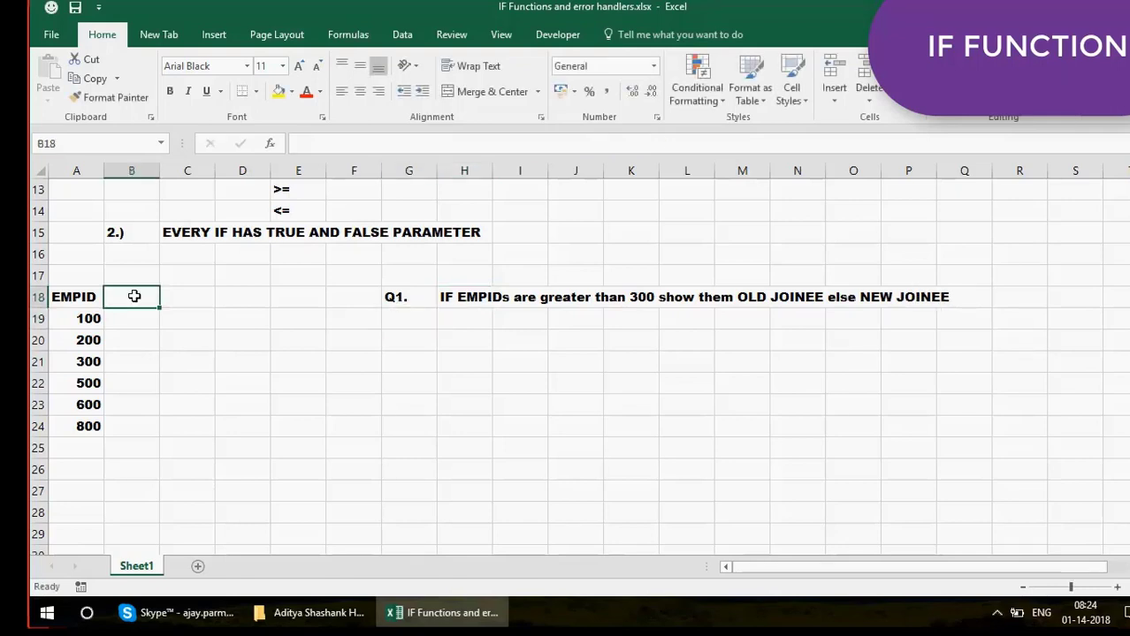
text(A2)
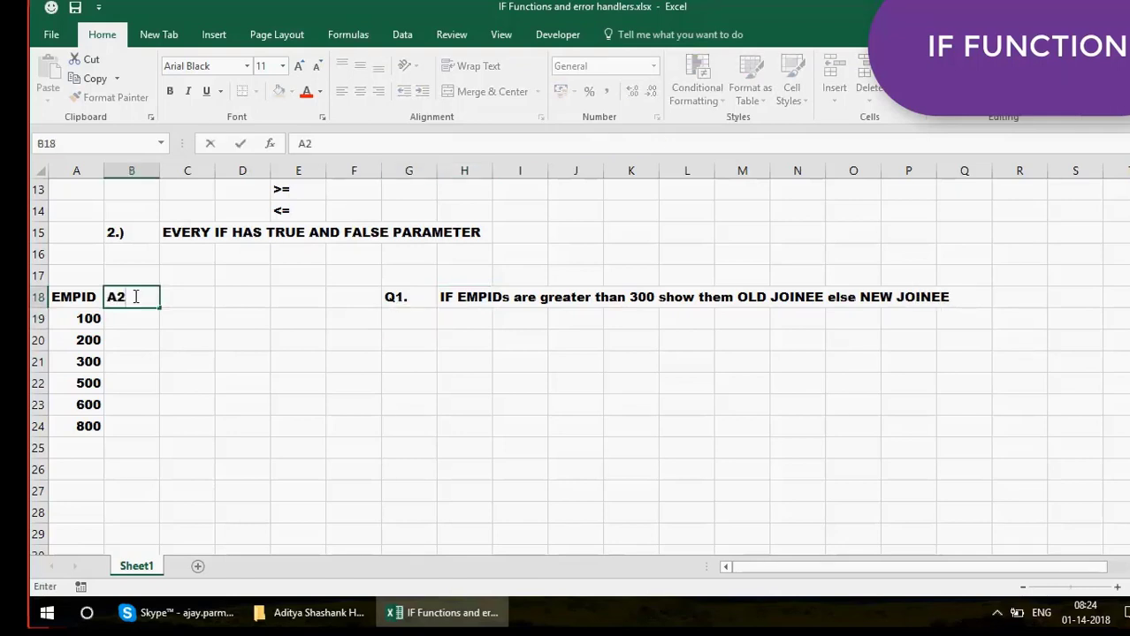
key(BackSpace)
text(1.)
key(Return)
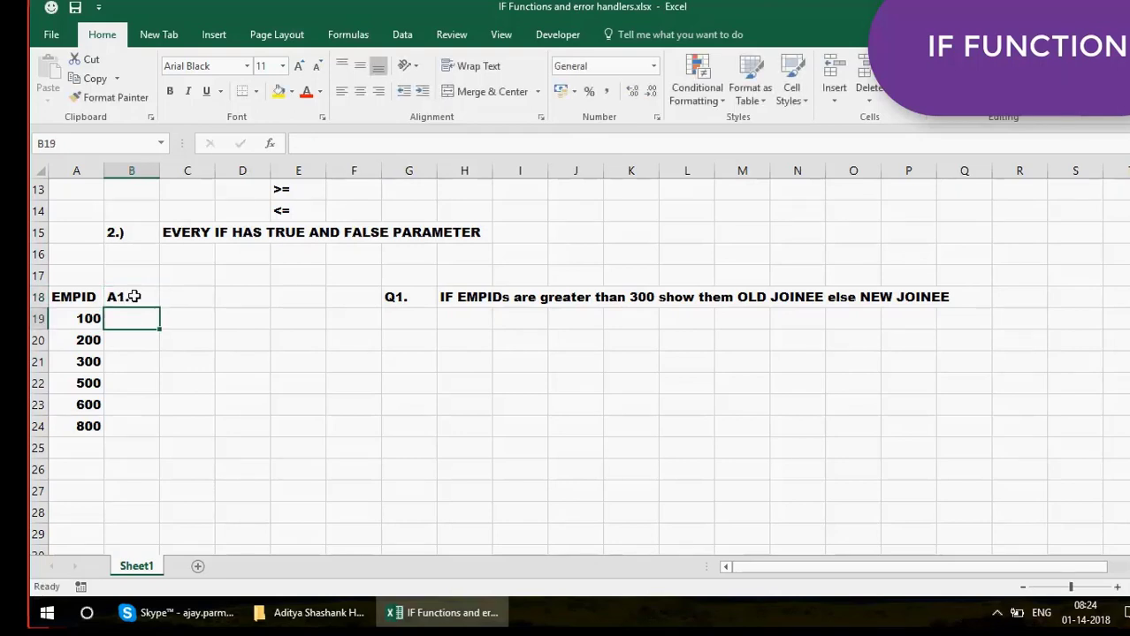
Center the contents of the EMPID and A1. columns across cells A18 to B25
drag(76, 297, 134, 297)
key(shift+Down)
key(shift+Down)
key(shift+Down)
key(shift+Down)
key(shift+Down)
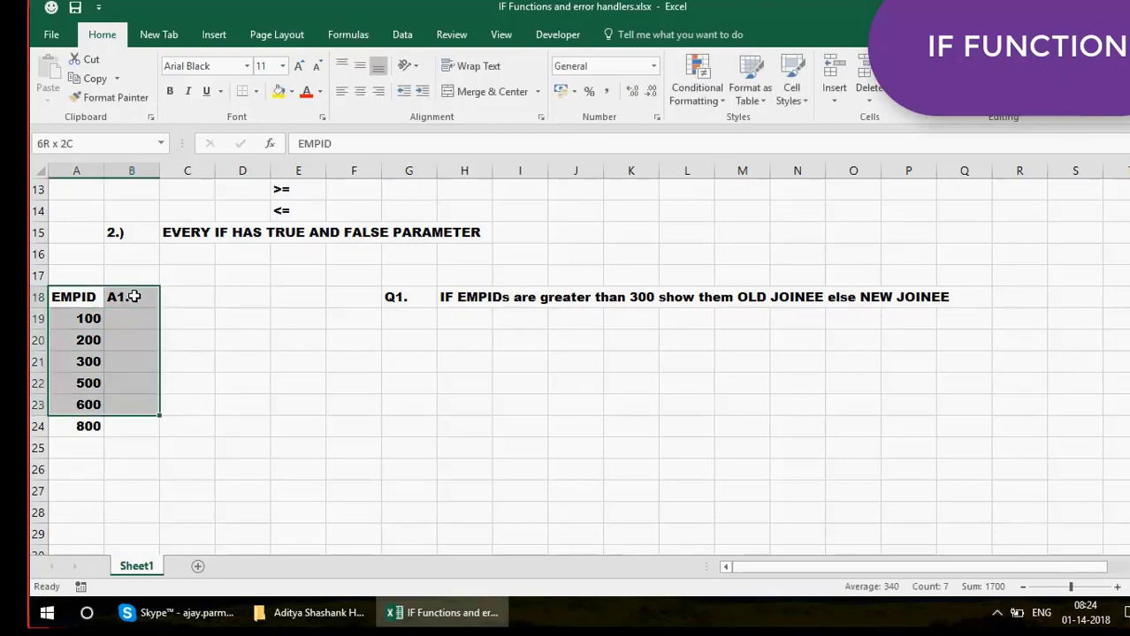
key(shift+Down)
key(shift+Down)
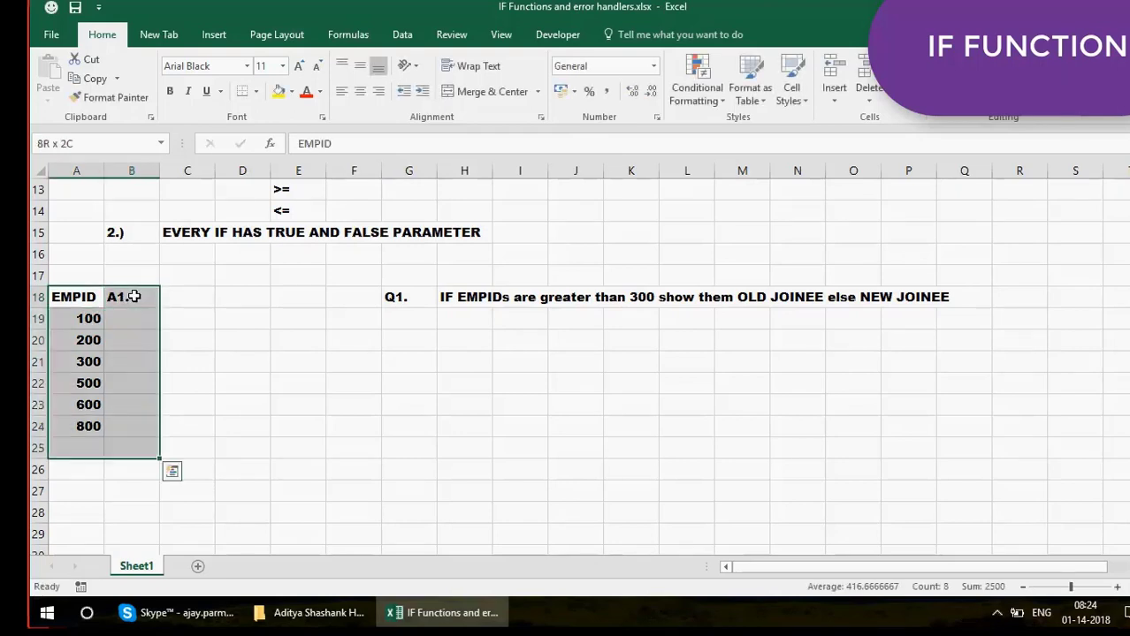
click(360, 91)
click(242, 318)
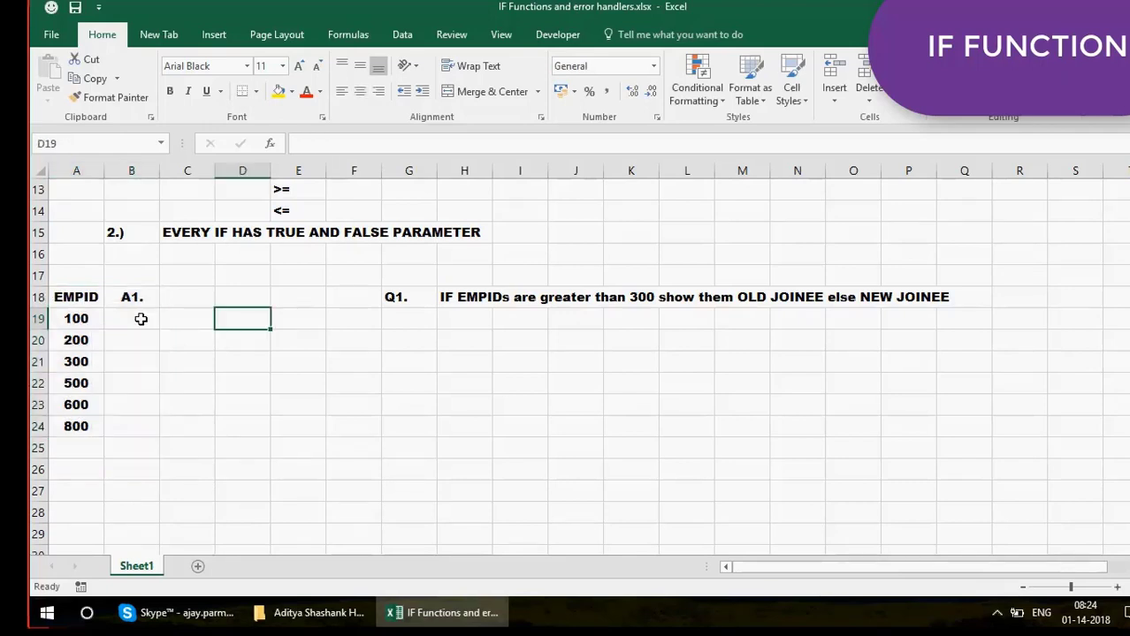
click(140, 319)
text(=)
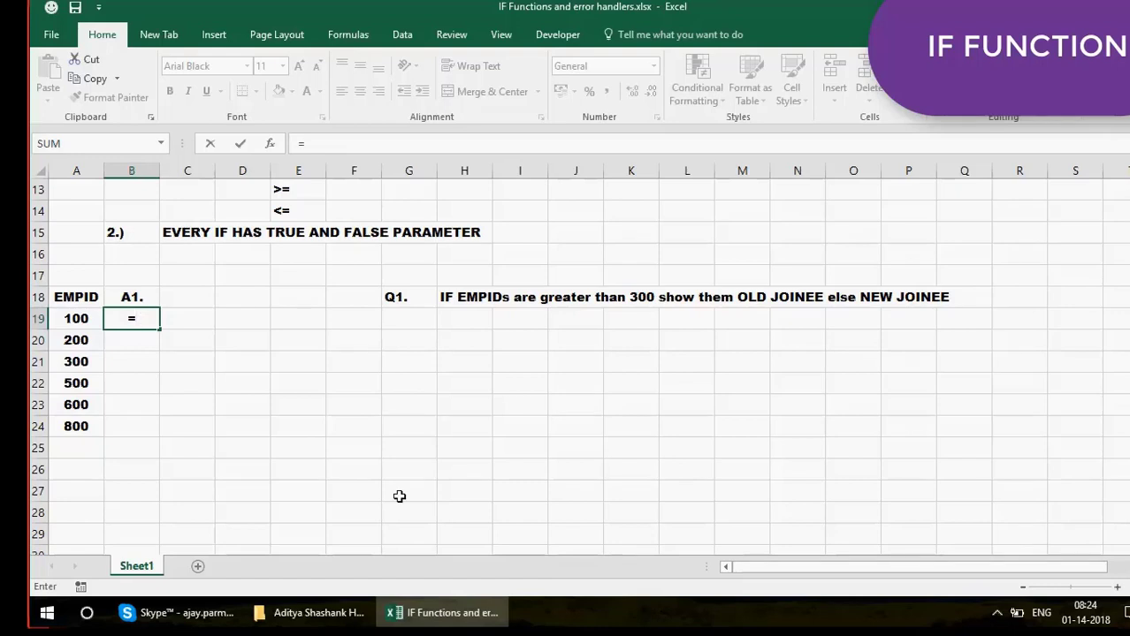
text(IF)
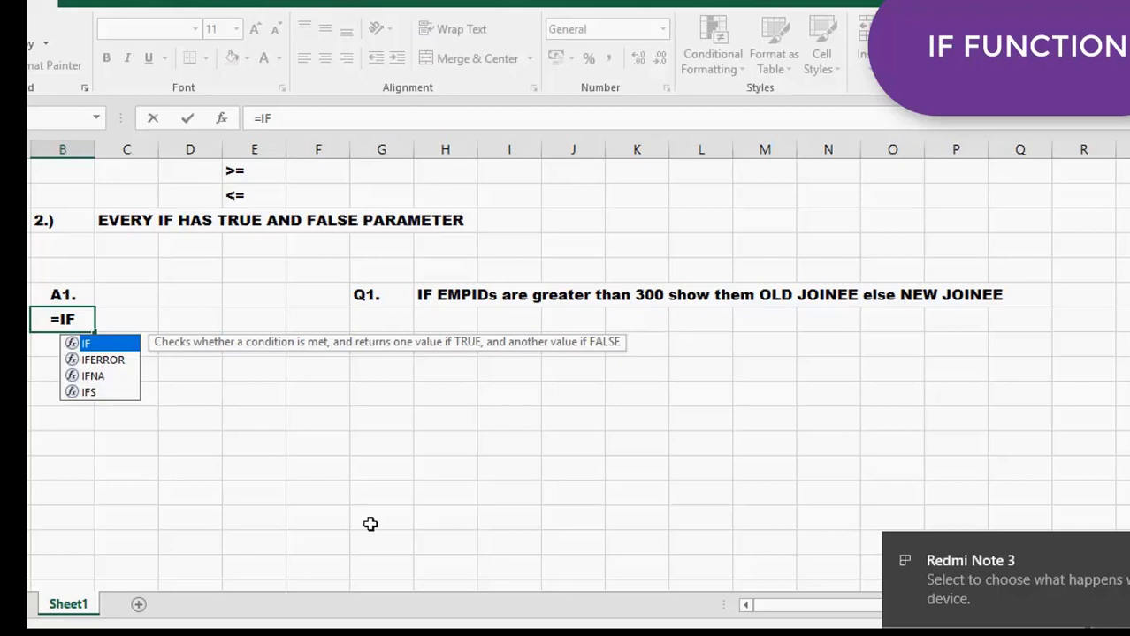
text(()
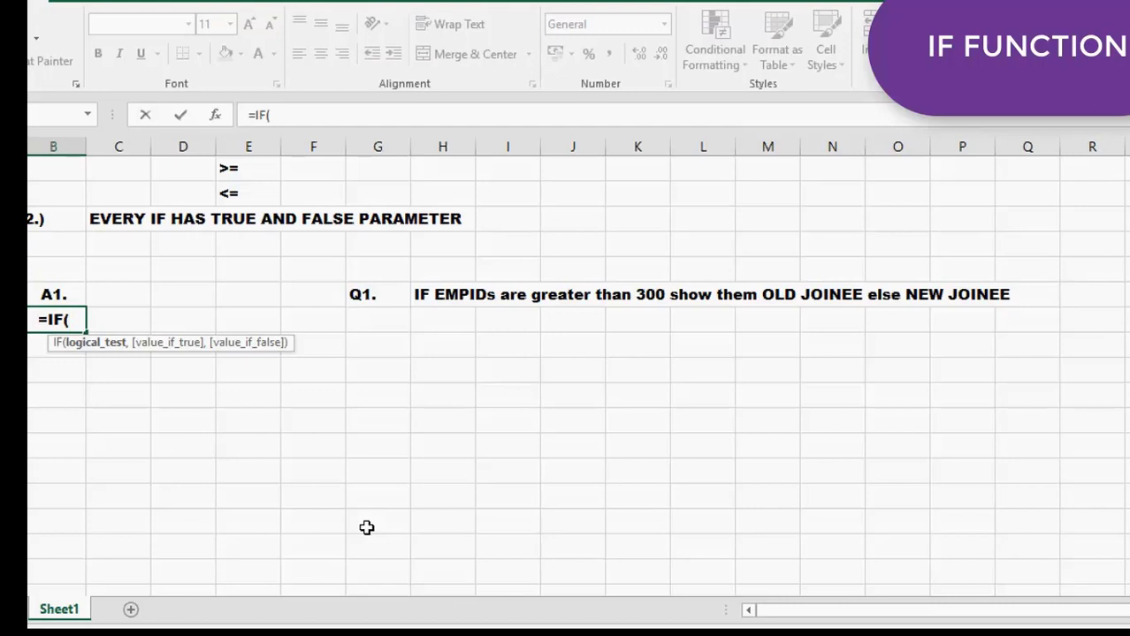
text(,)
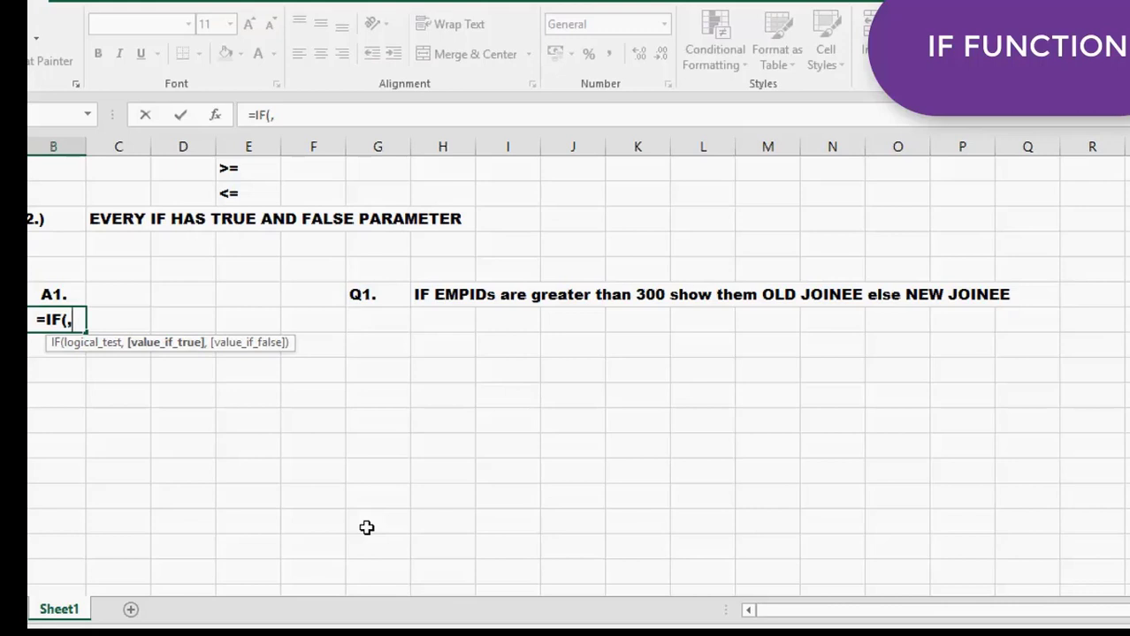
text(,)
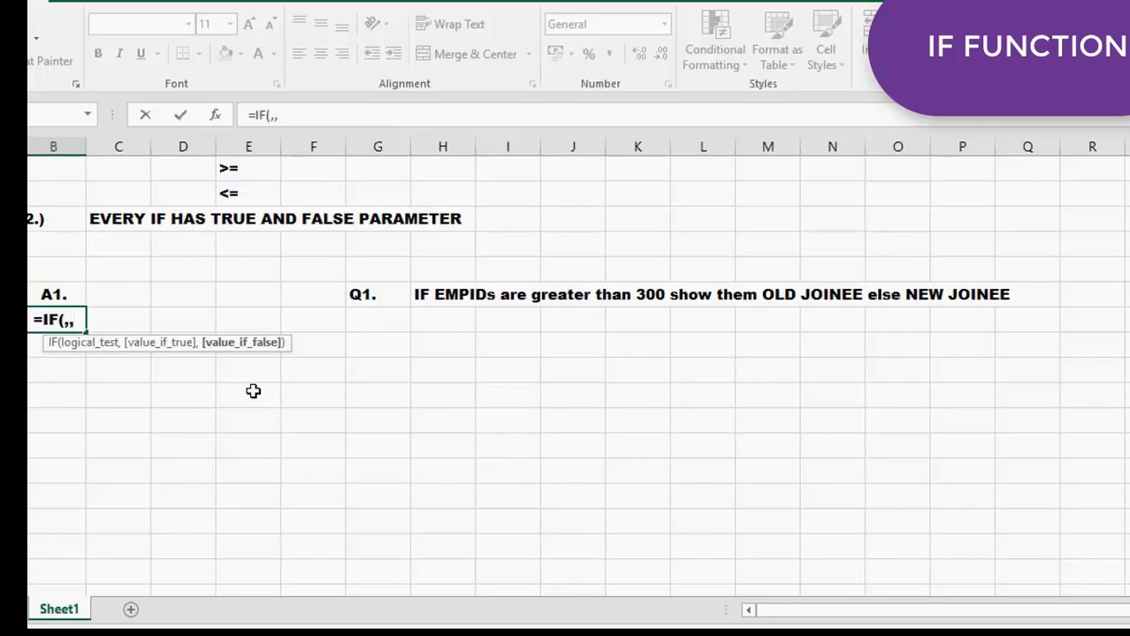
key(Escape)
Add note "3.)" in cell B16 with the text "EITHER TRUE COND EXECUTES OR FALSE CONDTION" in cell C16
click(51, 241)
text(3)
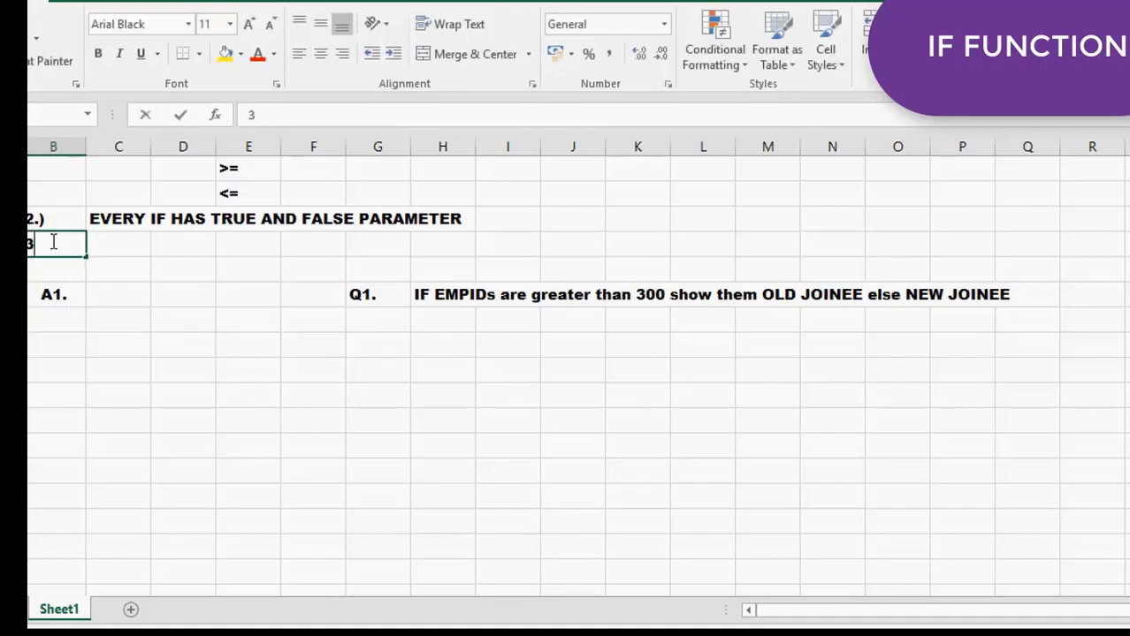
text(.))
key(Tab)
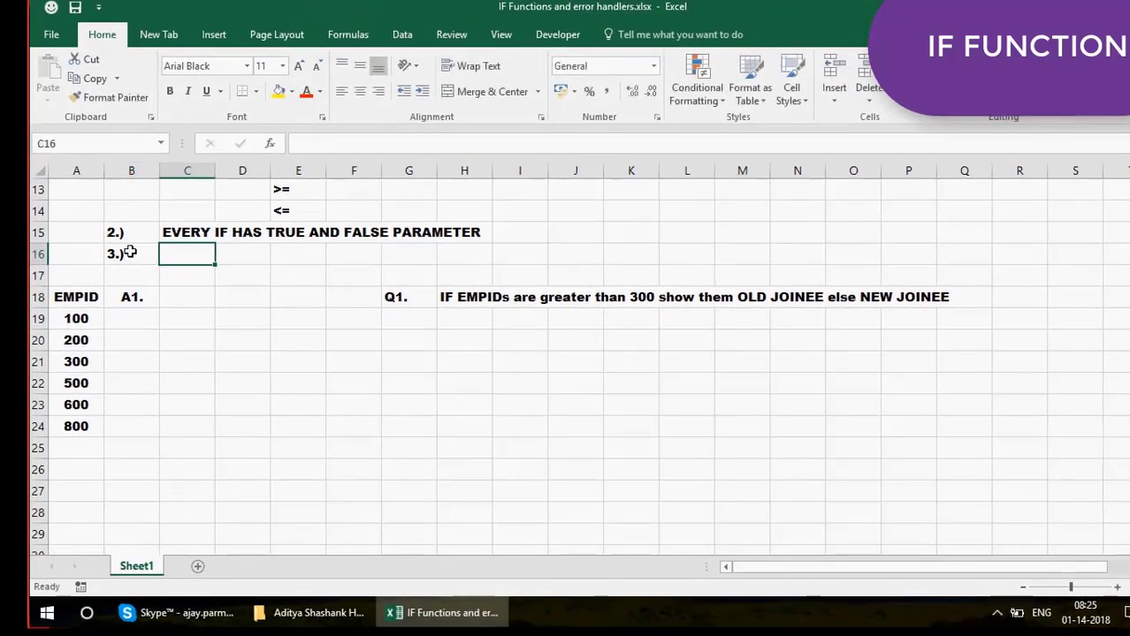
text(EITHER TURE)
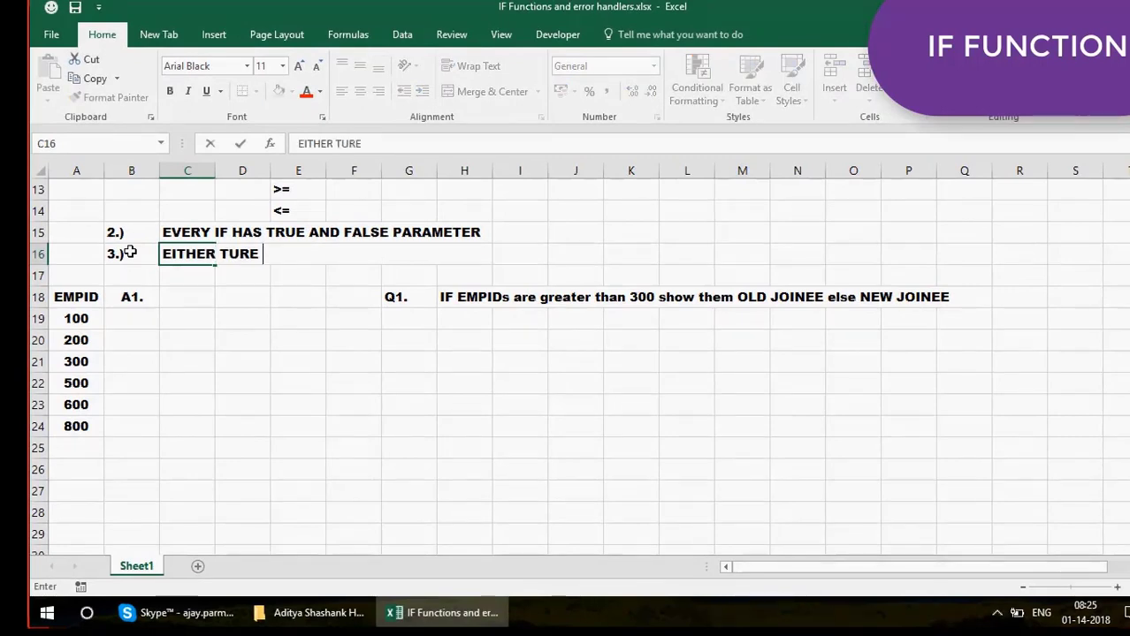
key(BackSpace)
key(BackSpace)
key(BackSpace)
key(BackSpace)
text(RUE COND EX)
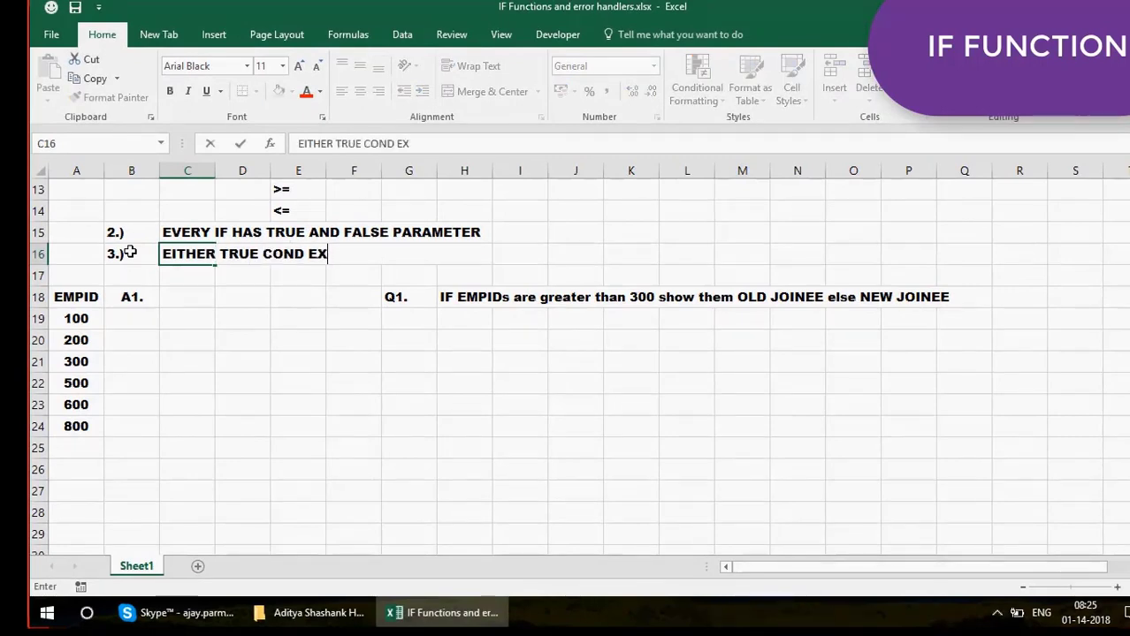
text(ECUTES OR )
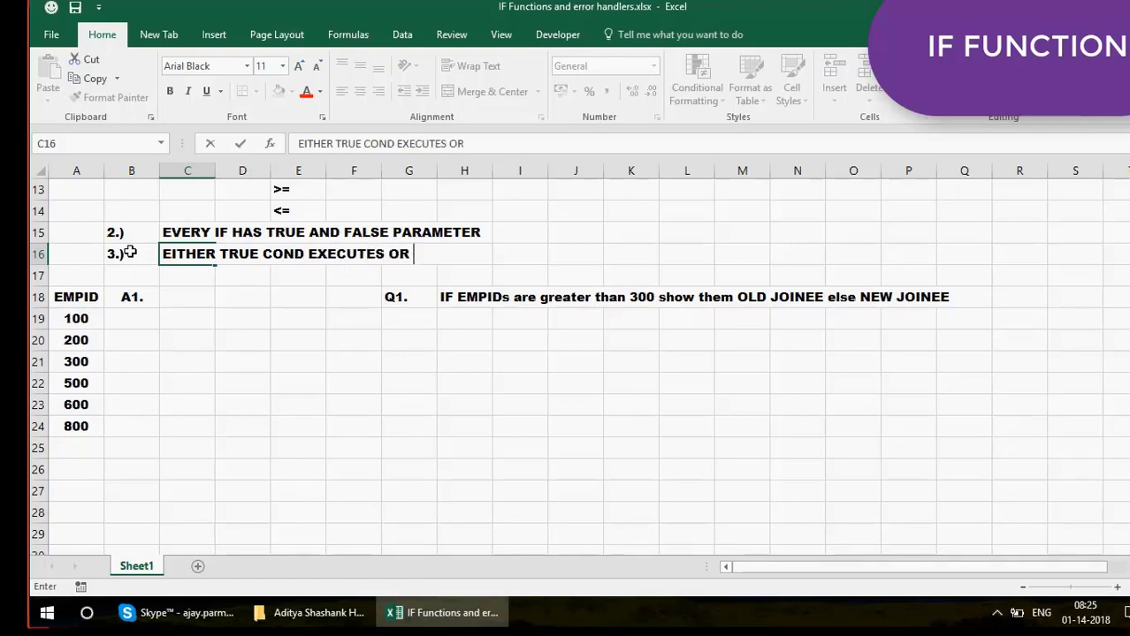
text(FALSE CONDTION)
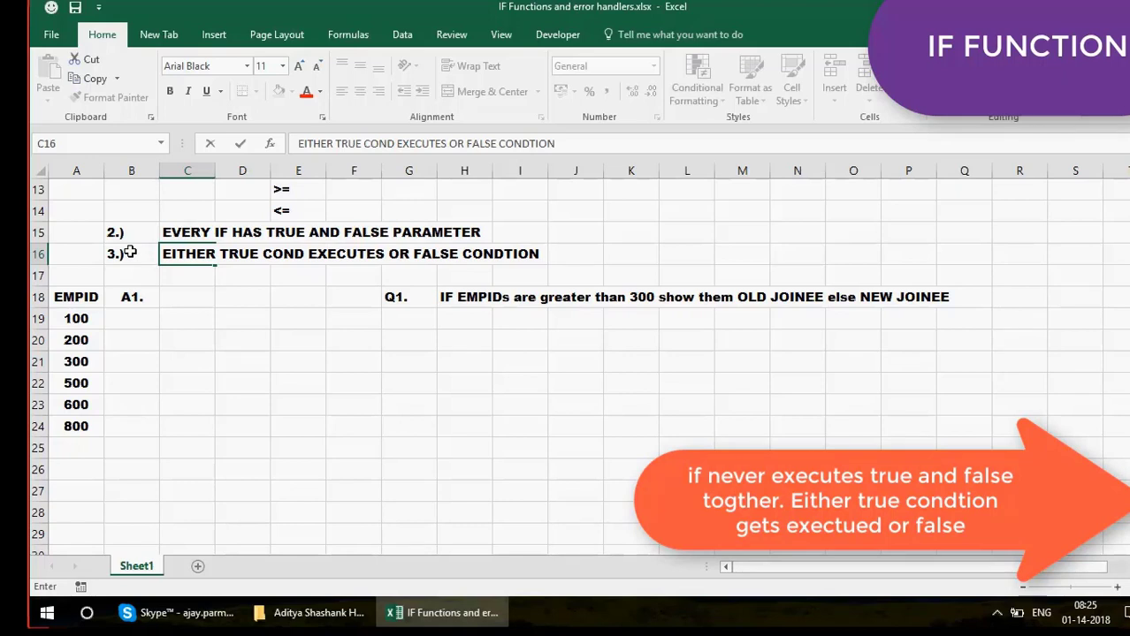
key(Return)
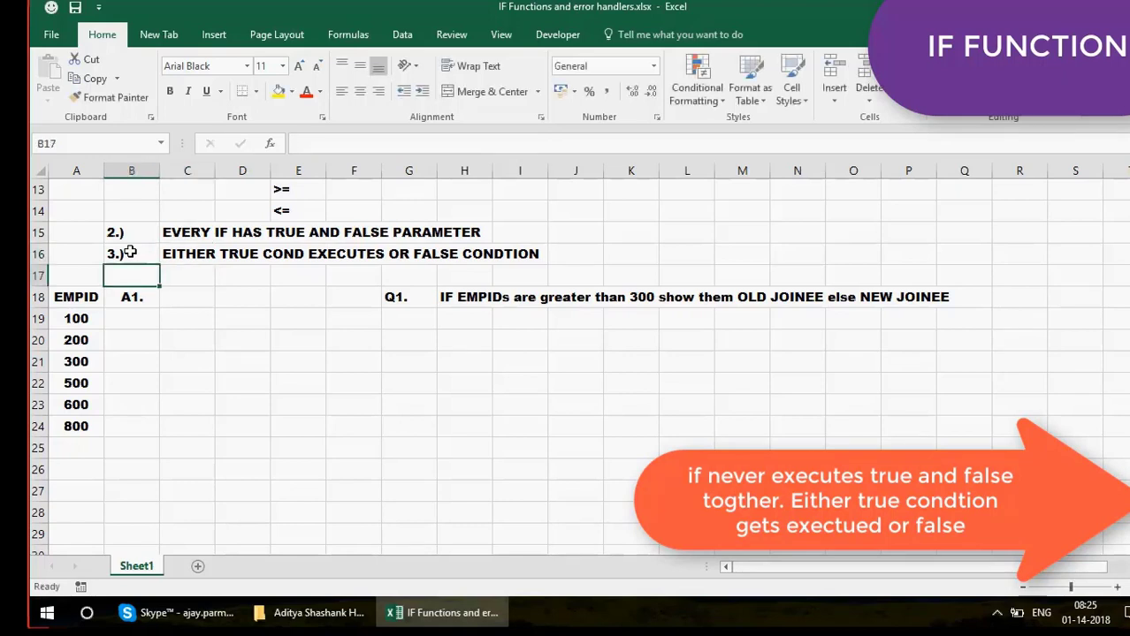
Enter the formula =IF(A19>300,"OLD JOINEE","NEW JOINEE") in cell B19
click(146, 322)
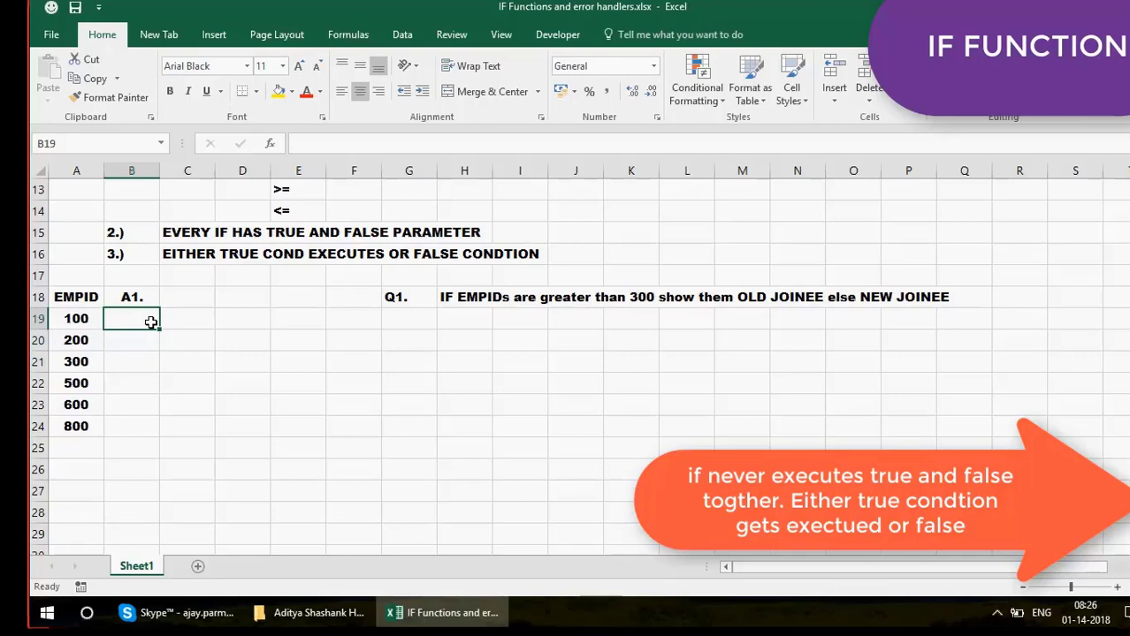
text(=IF)
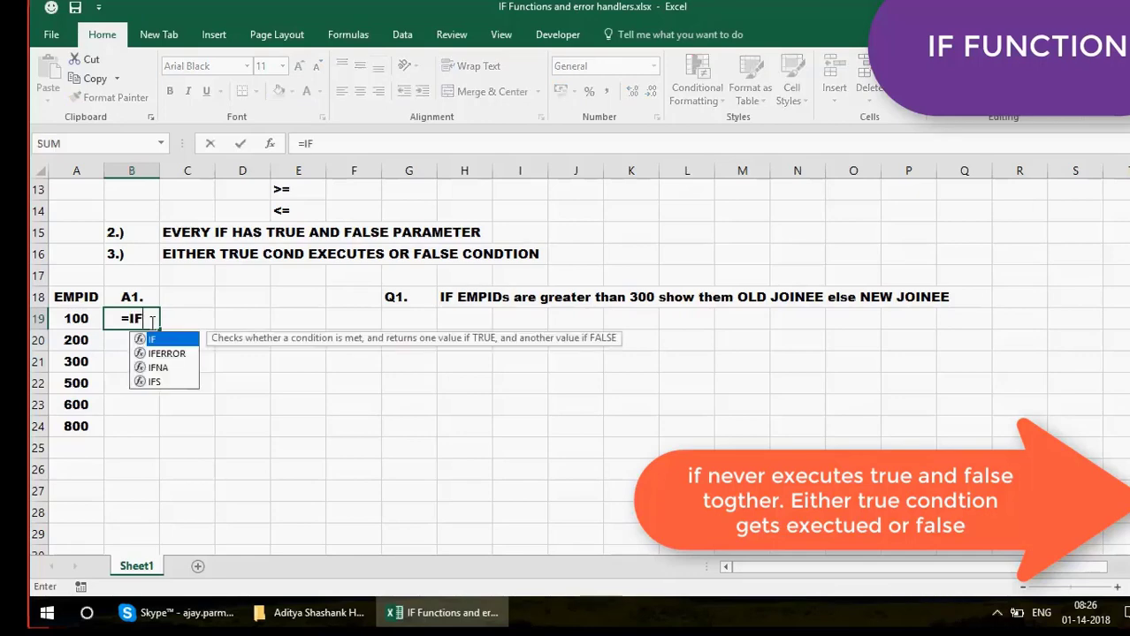
text(()
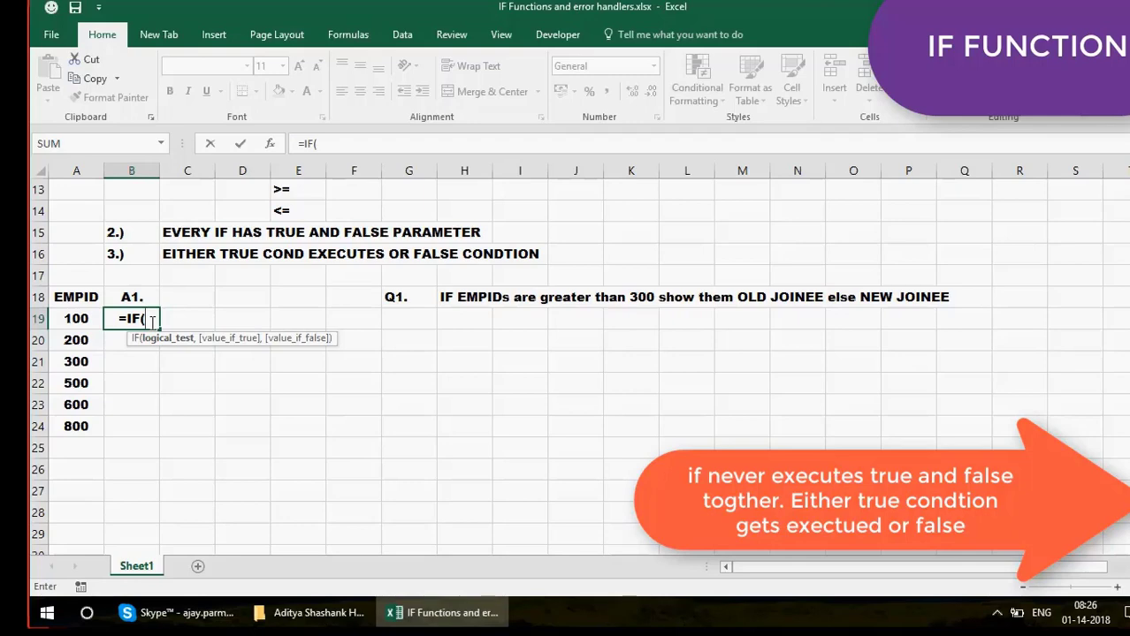
click(80, 319)
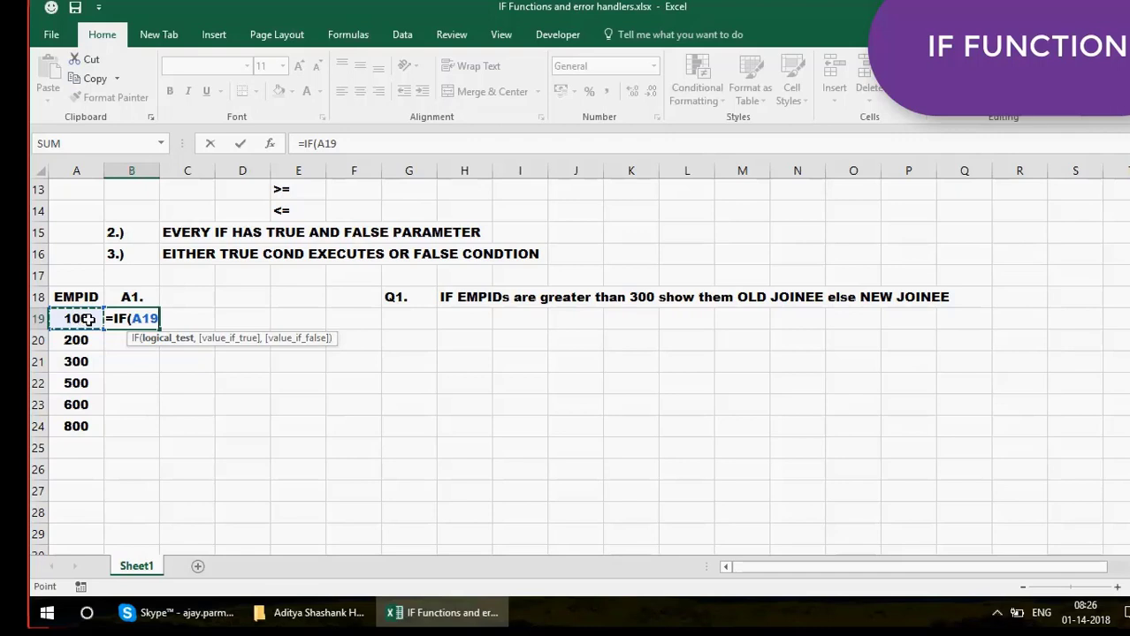
text(>)
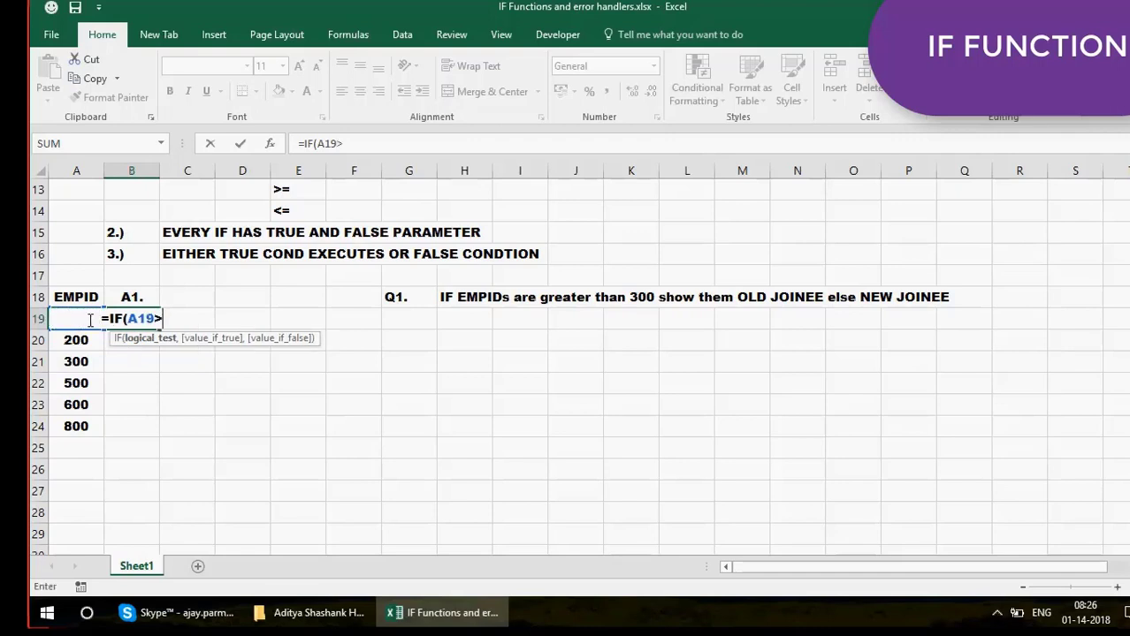
text(300)
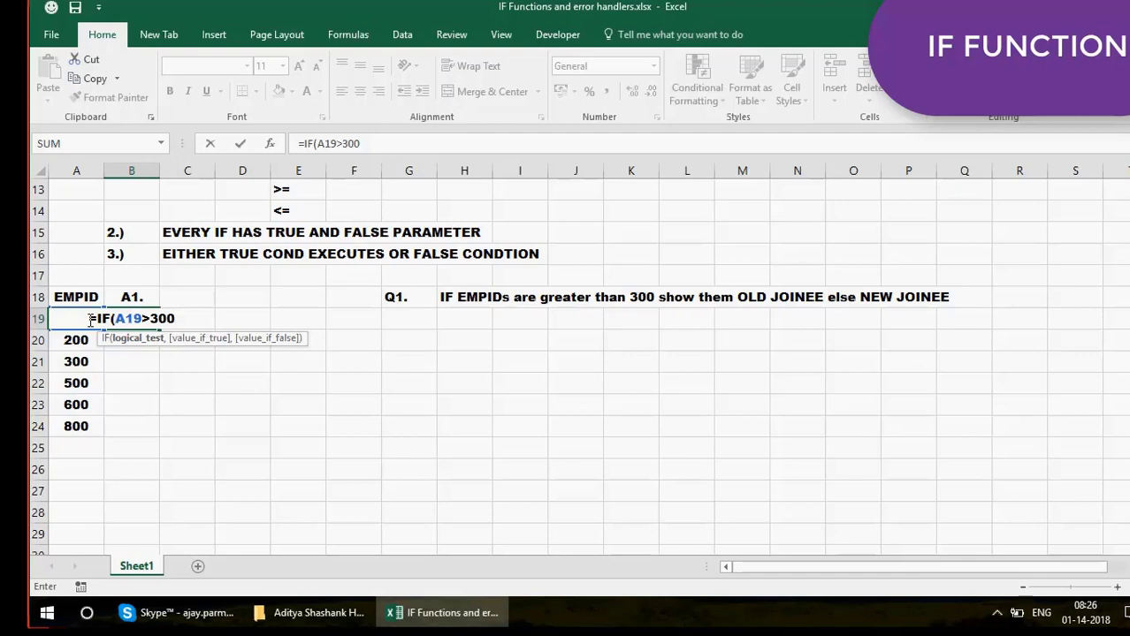
text(,)
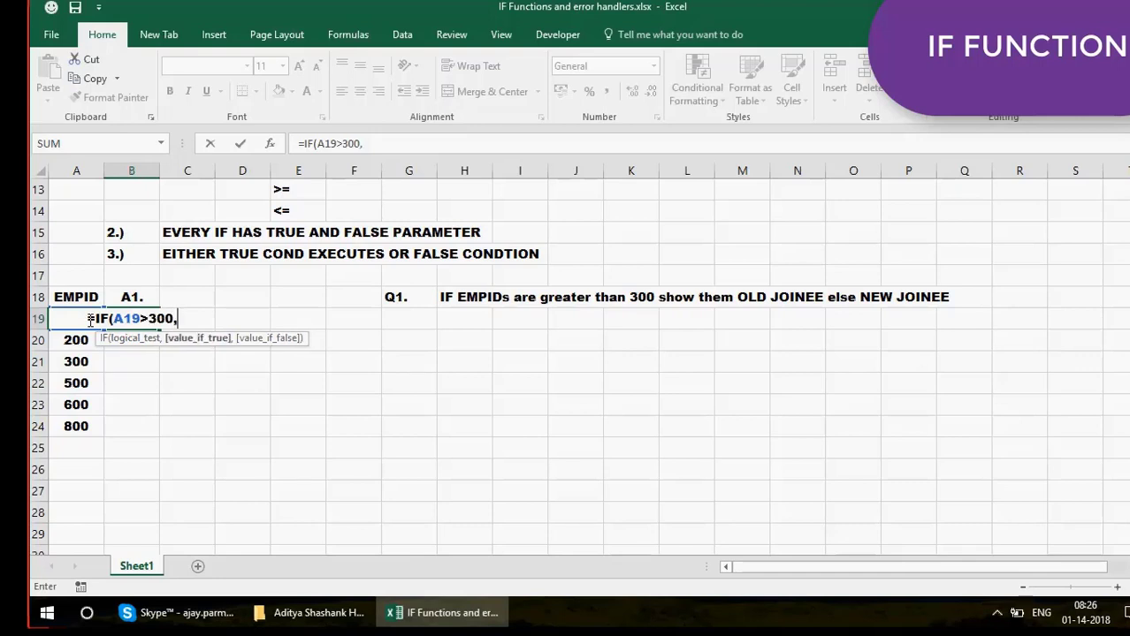
text(")
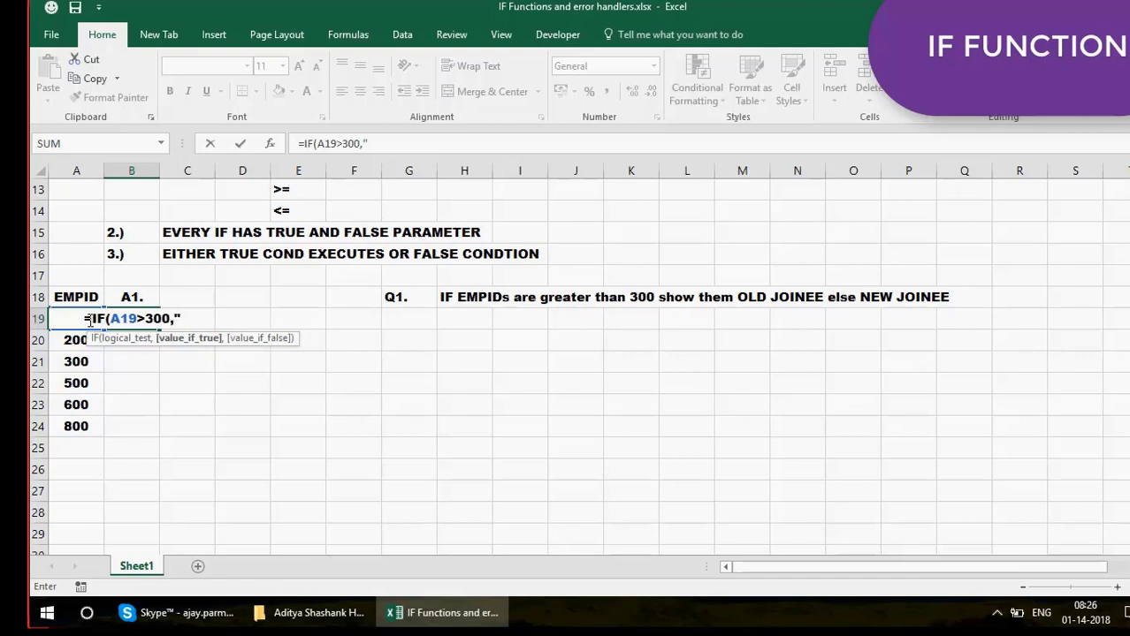
text(OLD J)
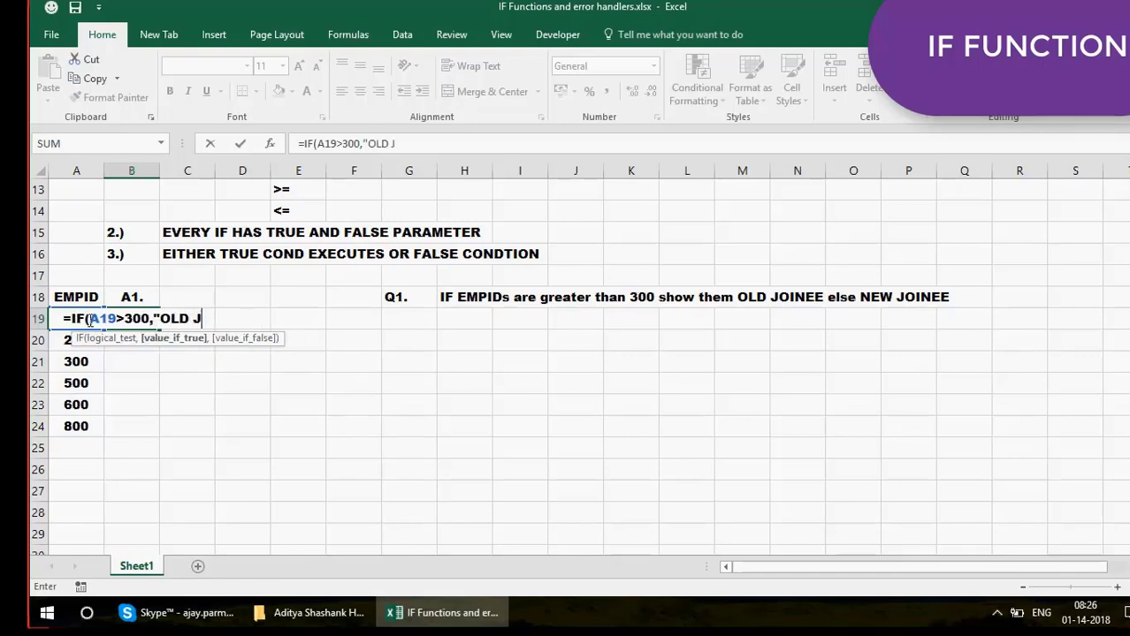
text(OINEE)
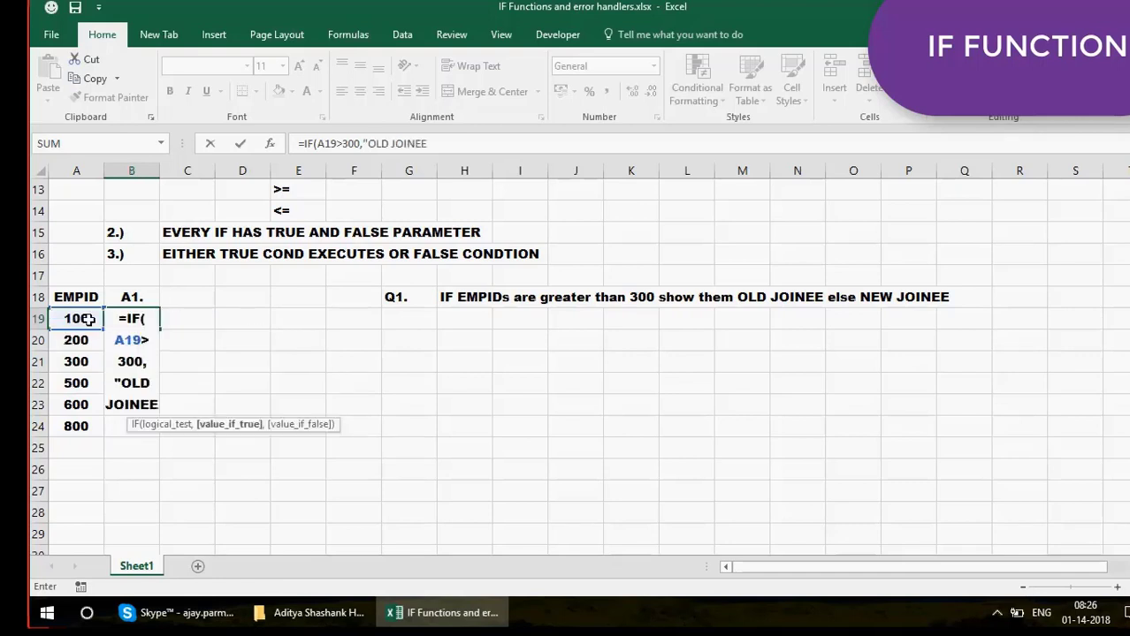
text(")
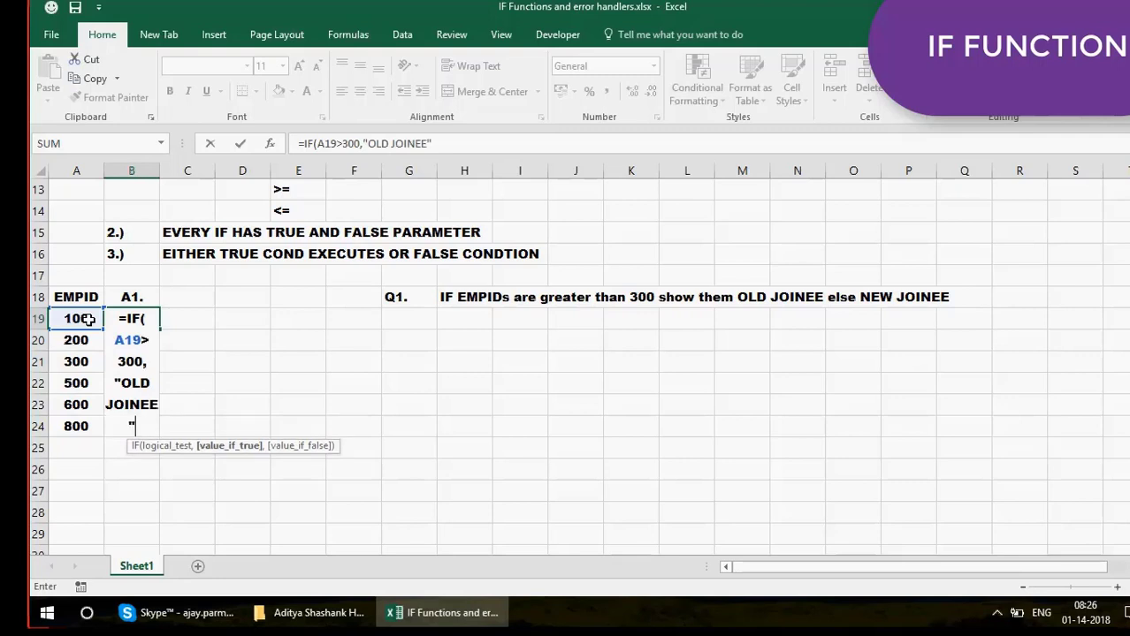
click(474, 142)
text(,)
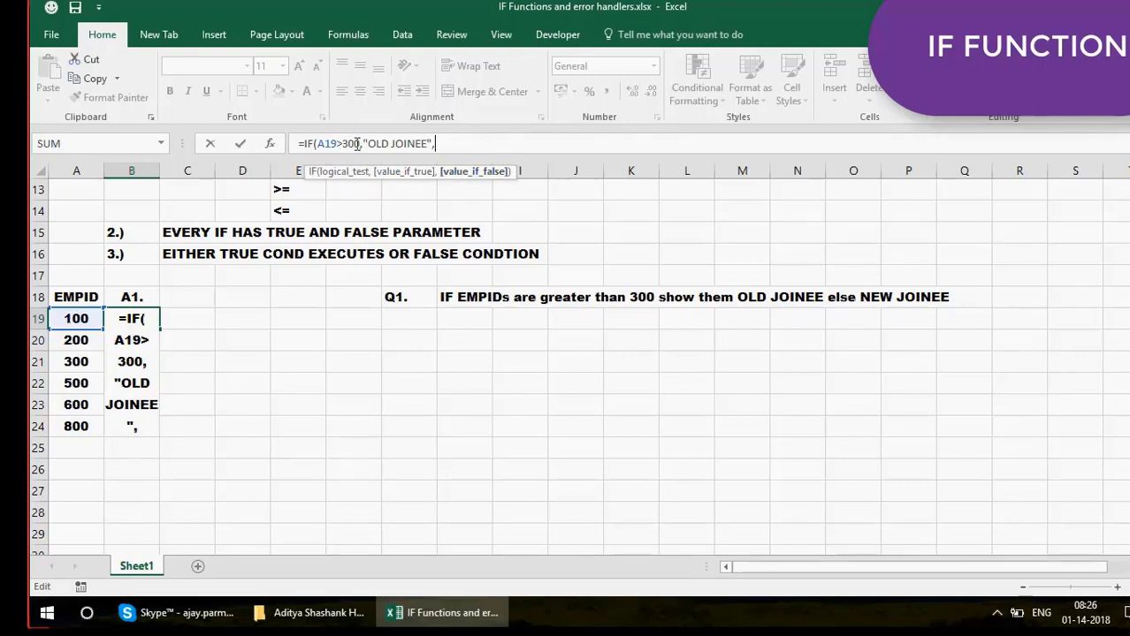
text("NEW JOINEE")
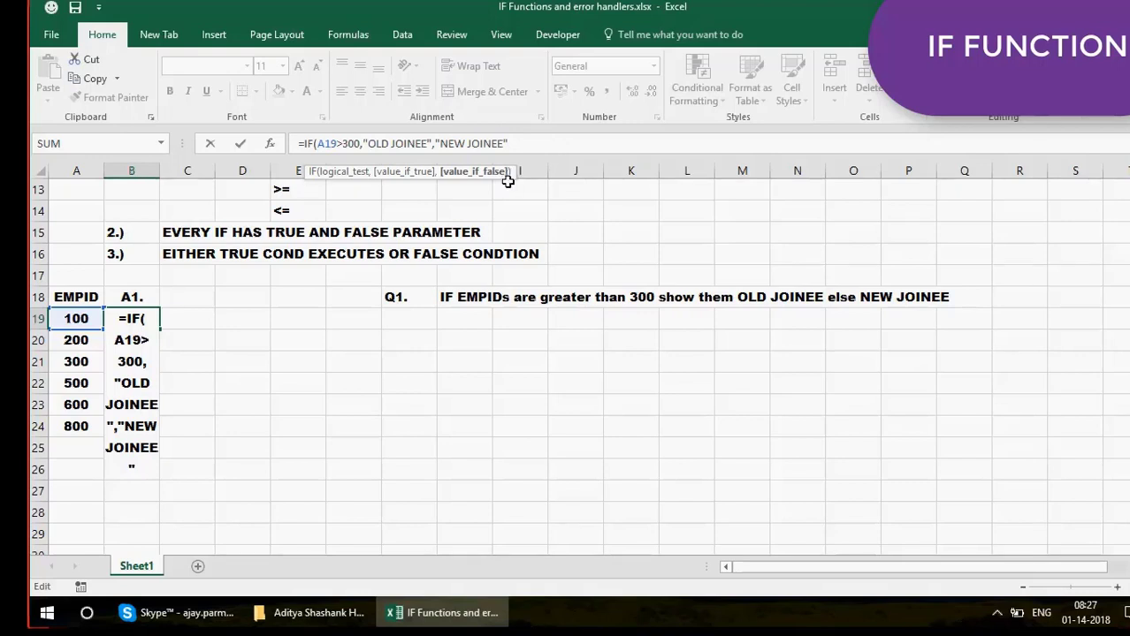
key(Return)
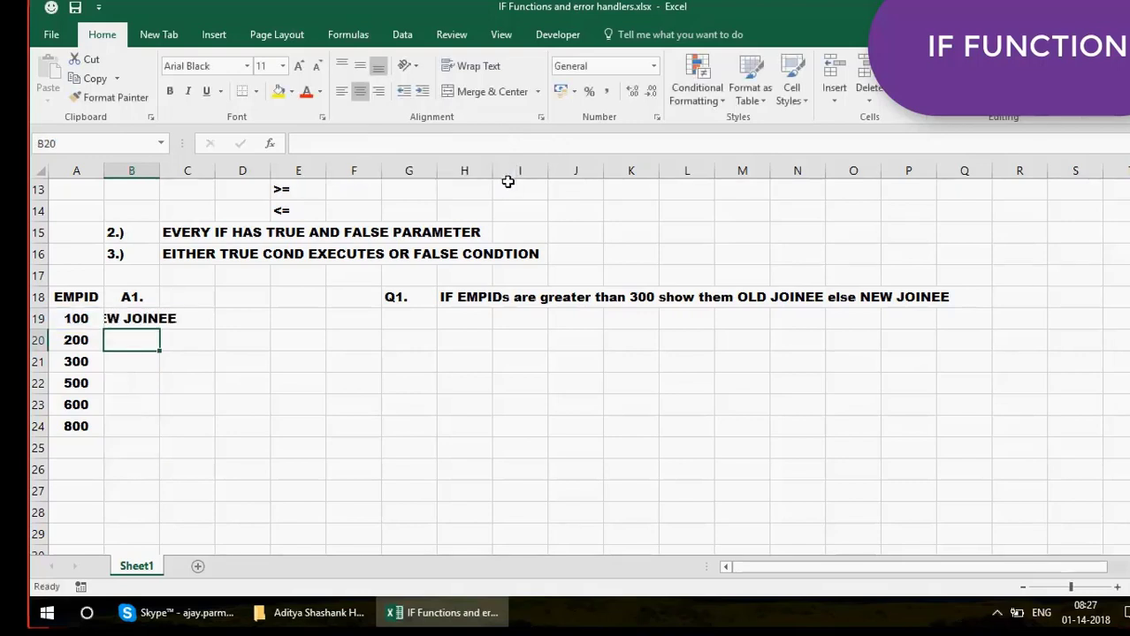
Fit column B's width to its contents and copy the IF formula from B19 down to B20
double_click(159, 170)
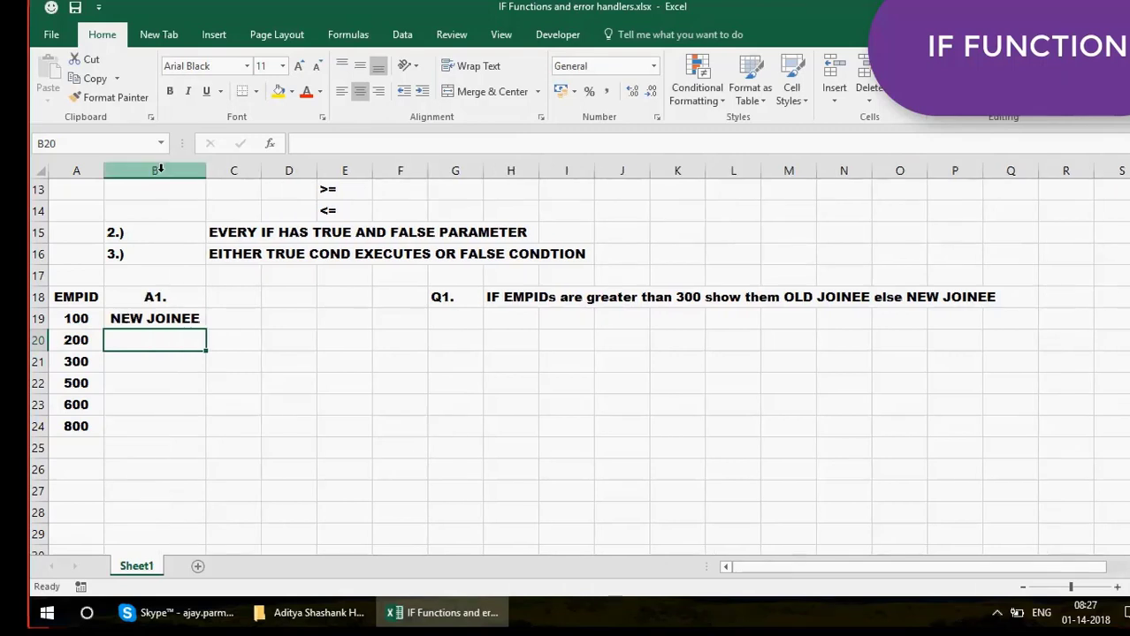
click(200, 324)
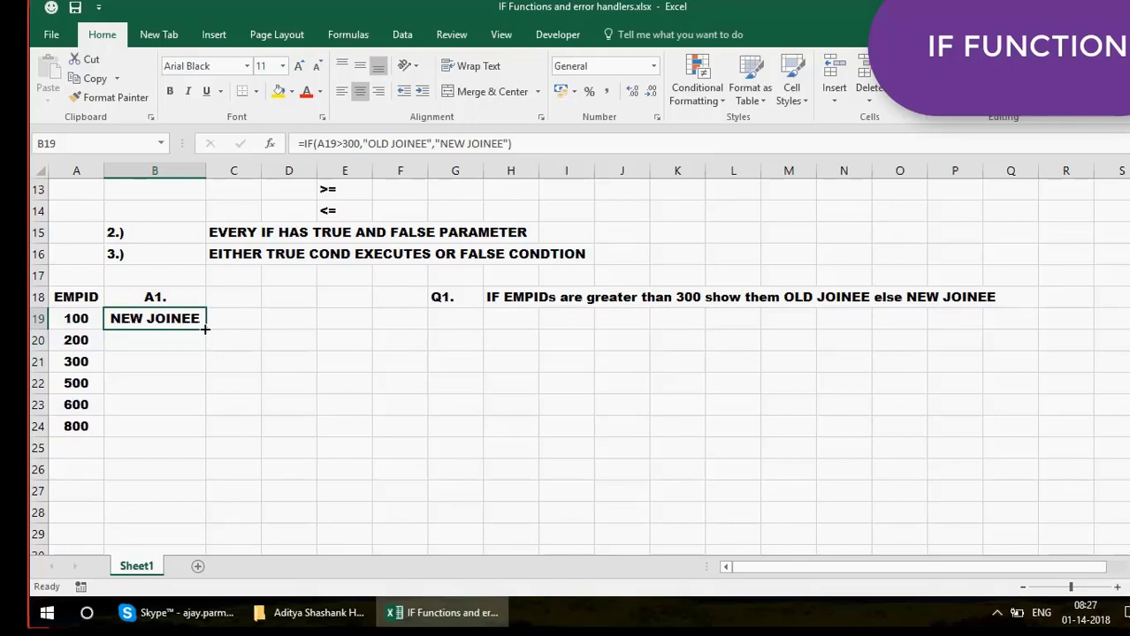
drag(204, 328, 201, 348)
click(172, 343)
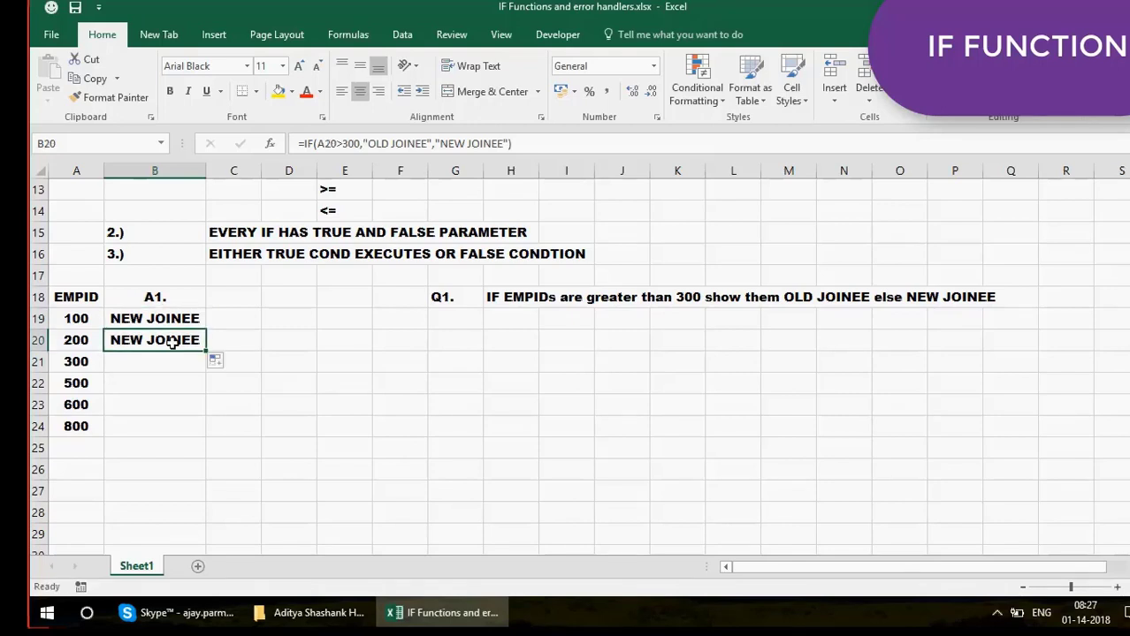
Inspect the copied formula in cell B20 without changing it and left-align the cell
double_click(173, 343)
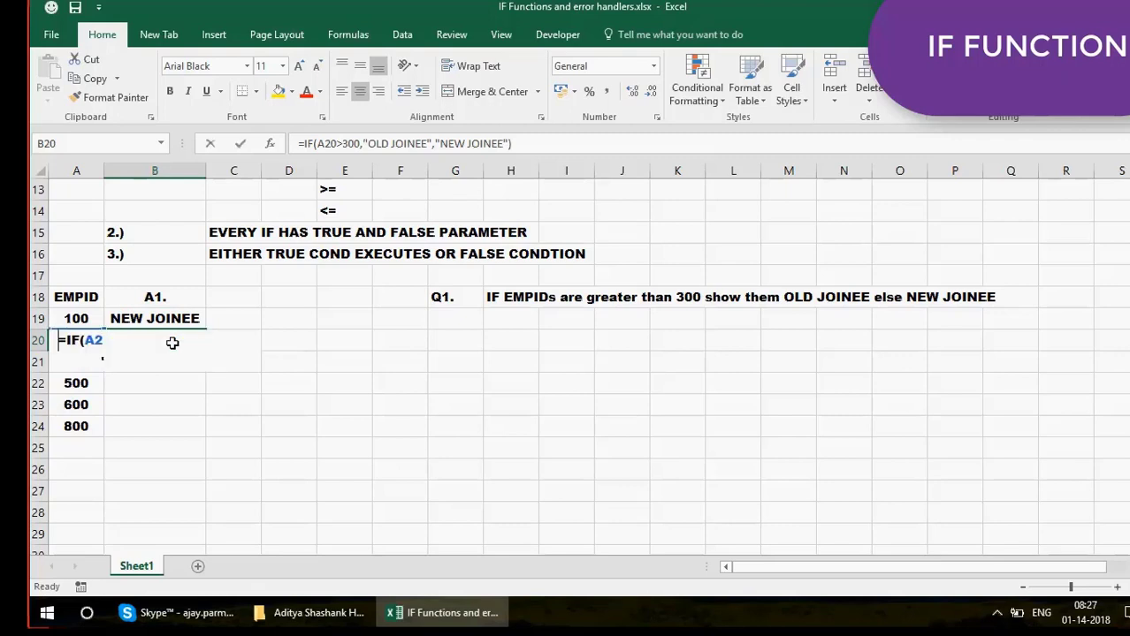
key(Escape)
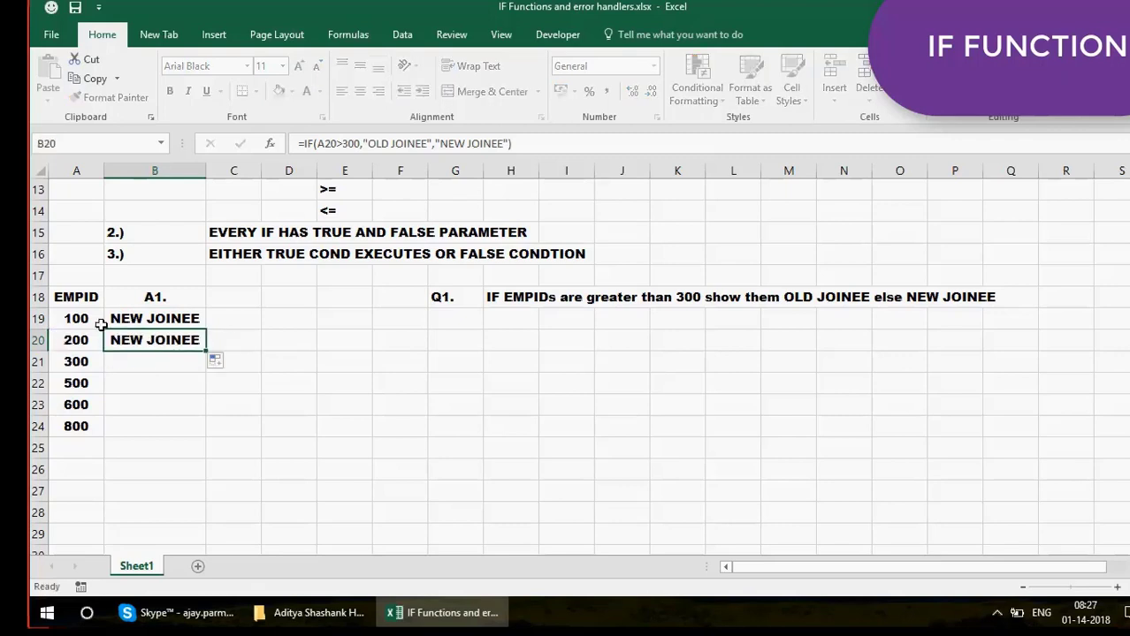
click(342, 94)
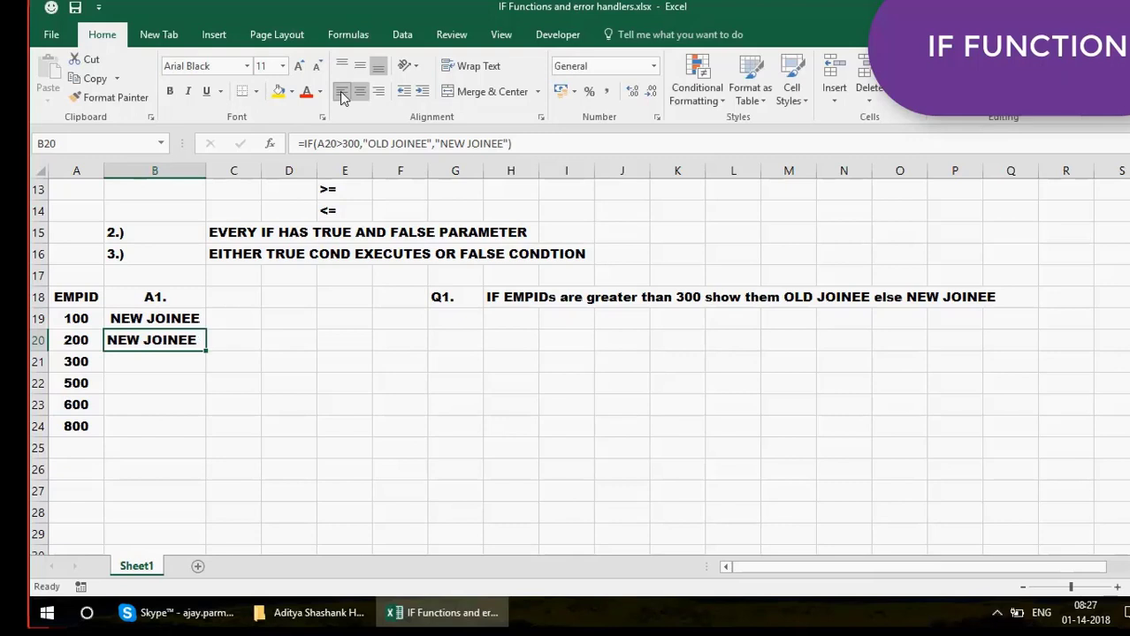
Review the IF formula in B20 and fill it down the answer column through B24
key(F2)
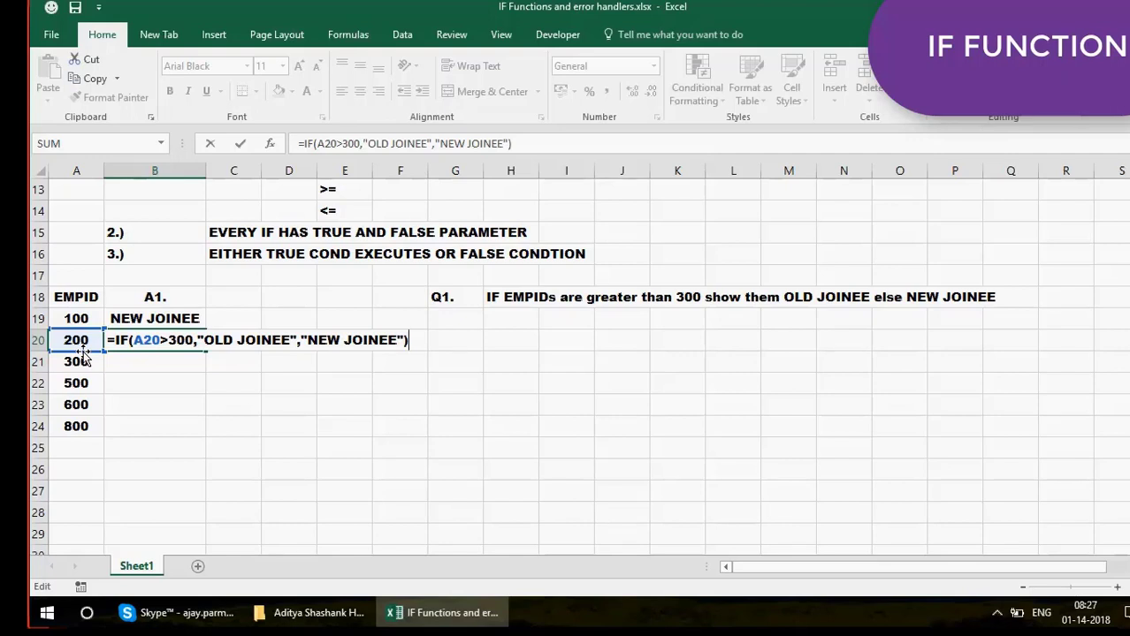
key(ctrl+Return)
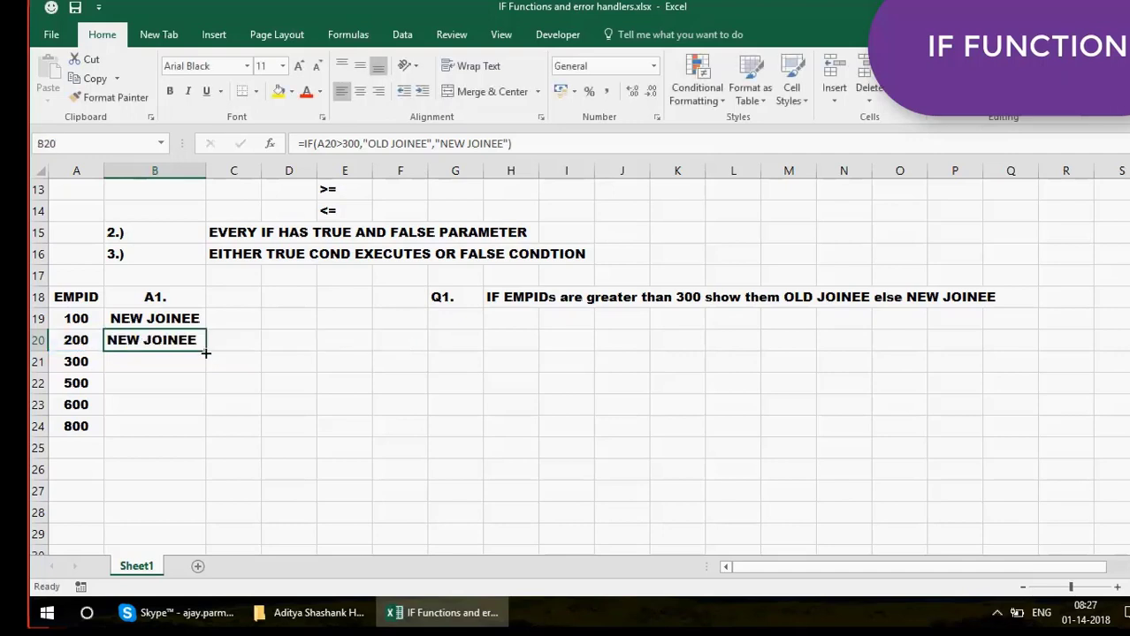
double_click(205, 353)
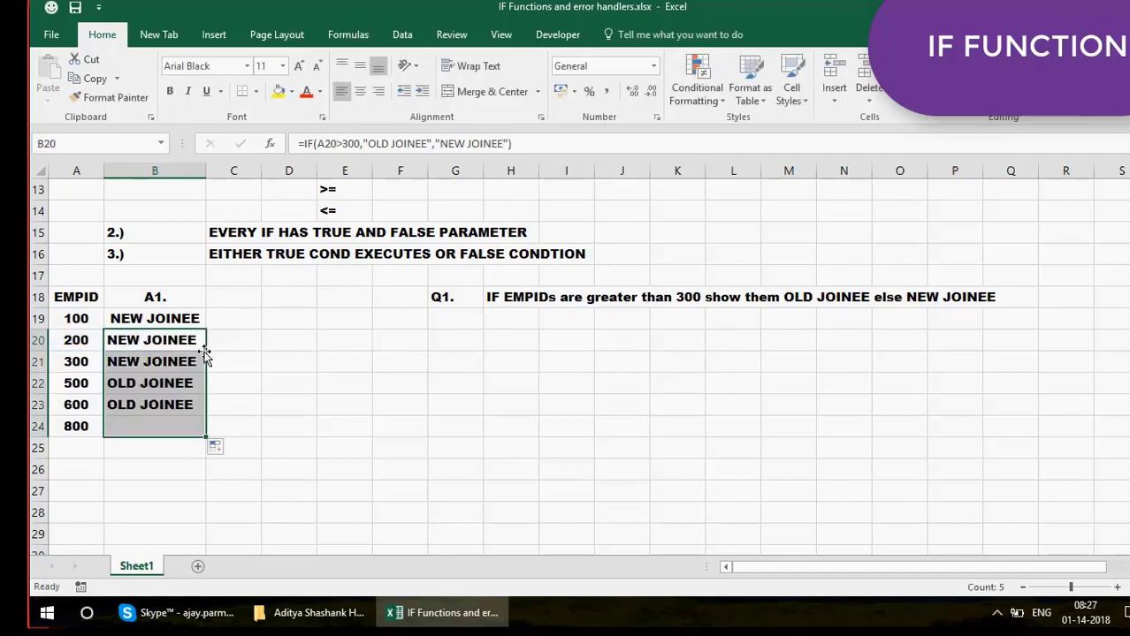
click(252, 360)
Apply all borders to the EMPID and A1. table in A18:B24
click(84, 299)
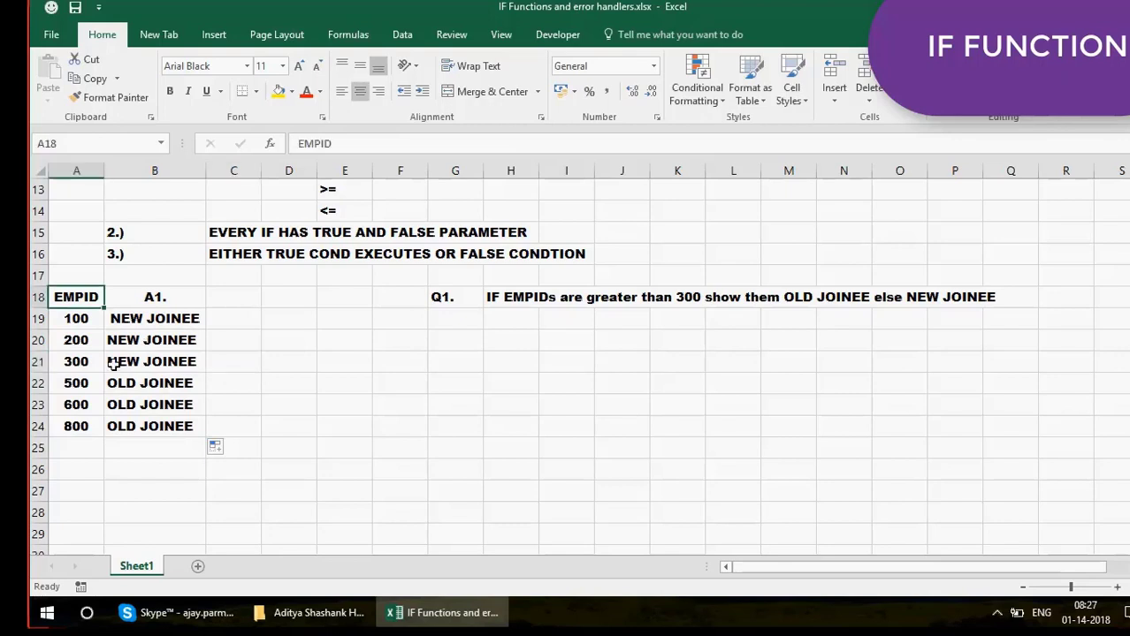
shift+click(170, 430)
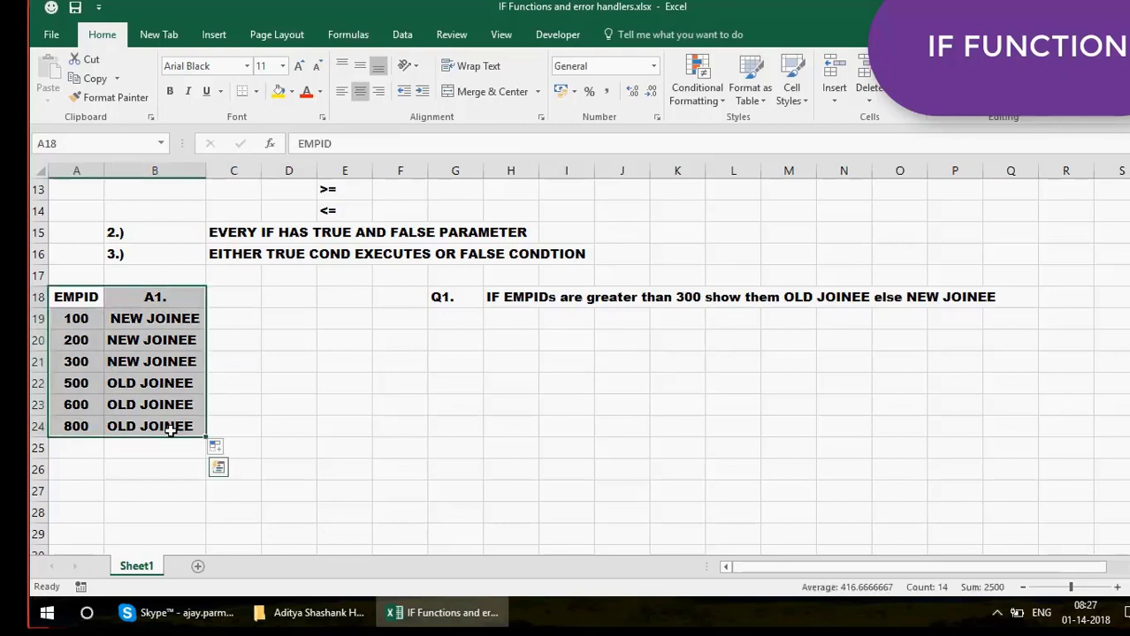
click(255, 91)
click(248, 232)
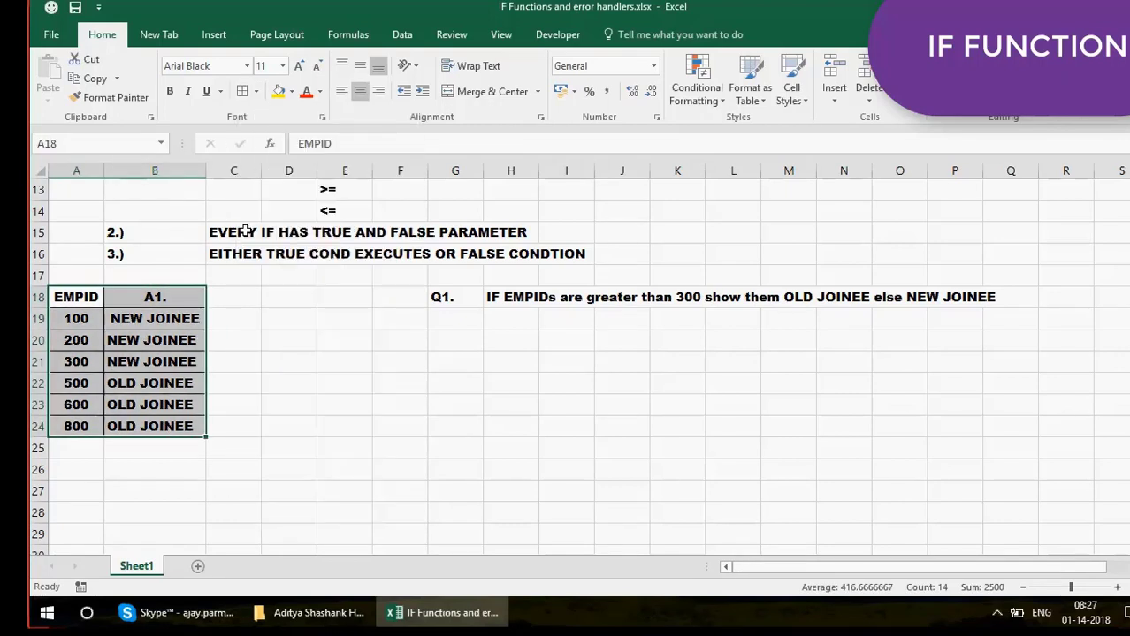
Evaluate the IF formula in B19 stage by stage to its final result and close the evaluation
click(151, 327)
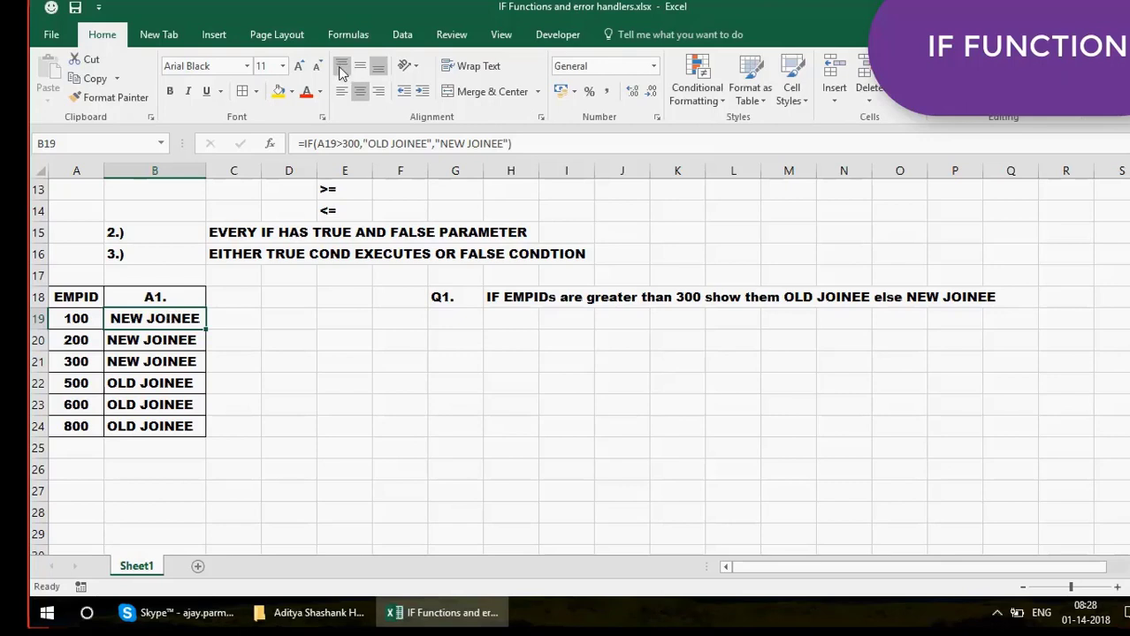
click(353, 37)
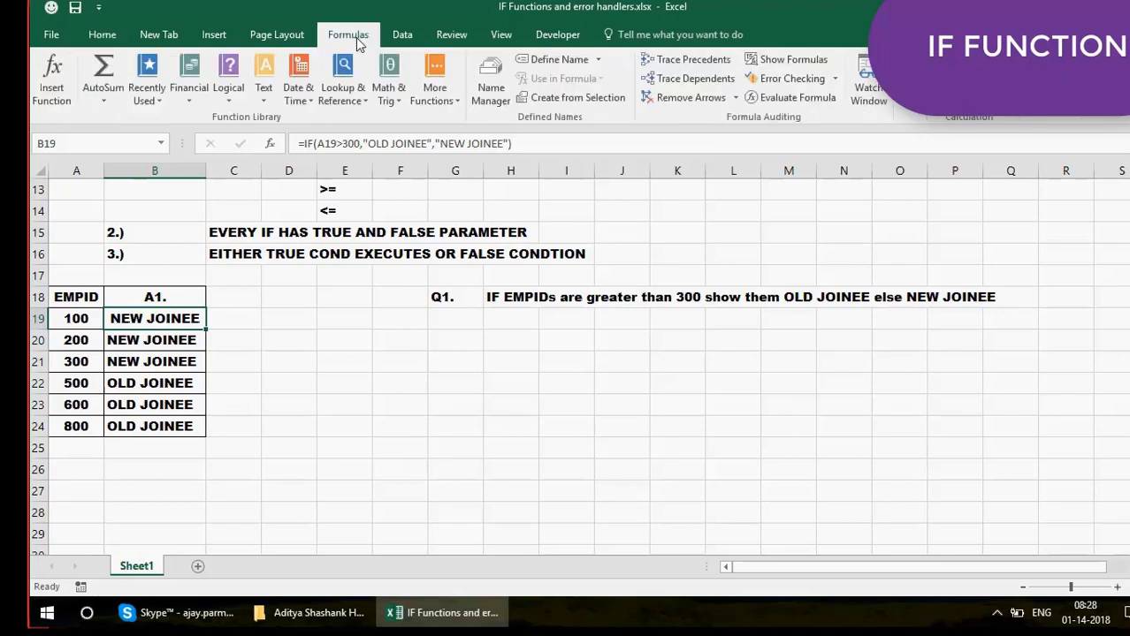
click(790, 99)
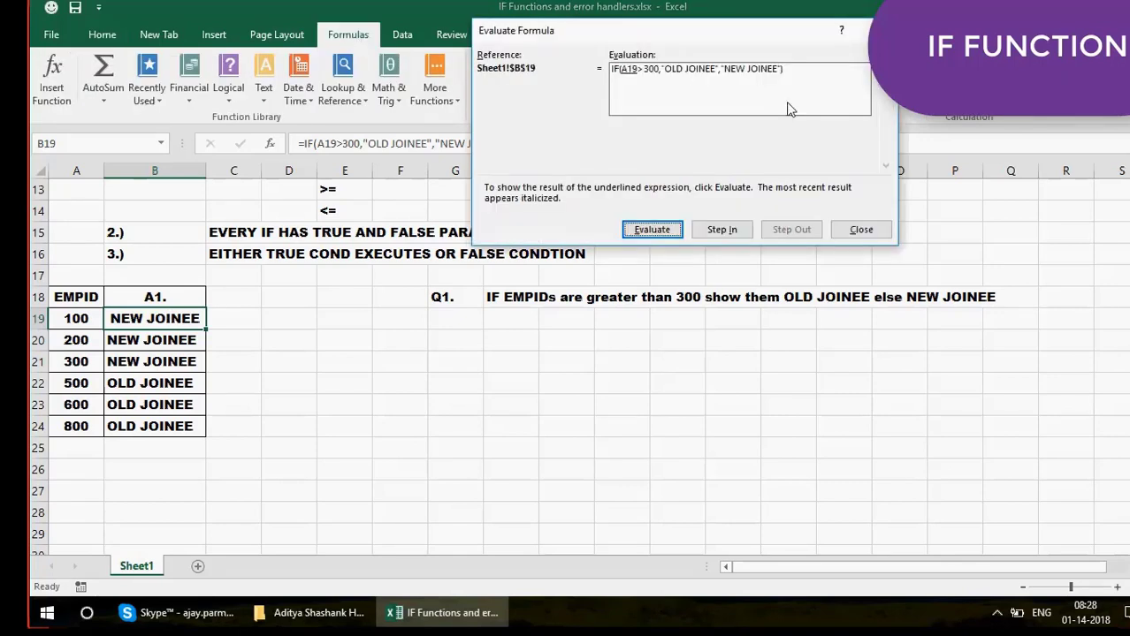
click(654, 231)
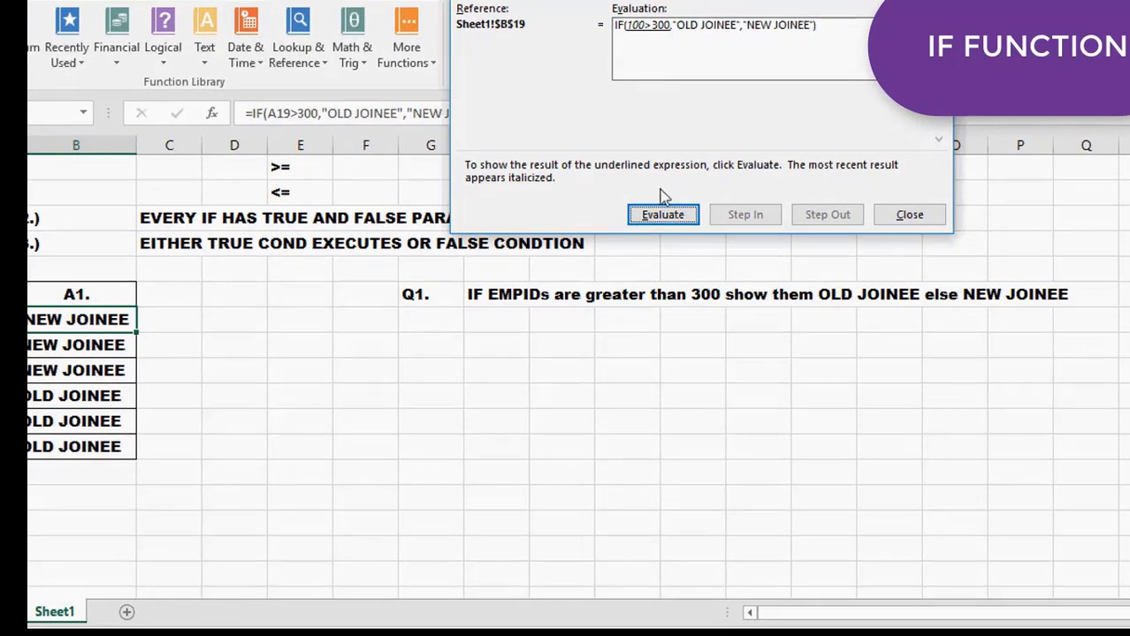
click(670, 217)
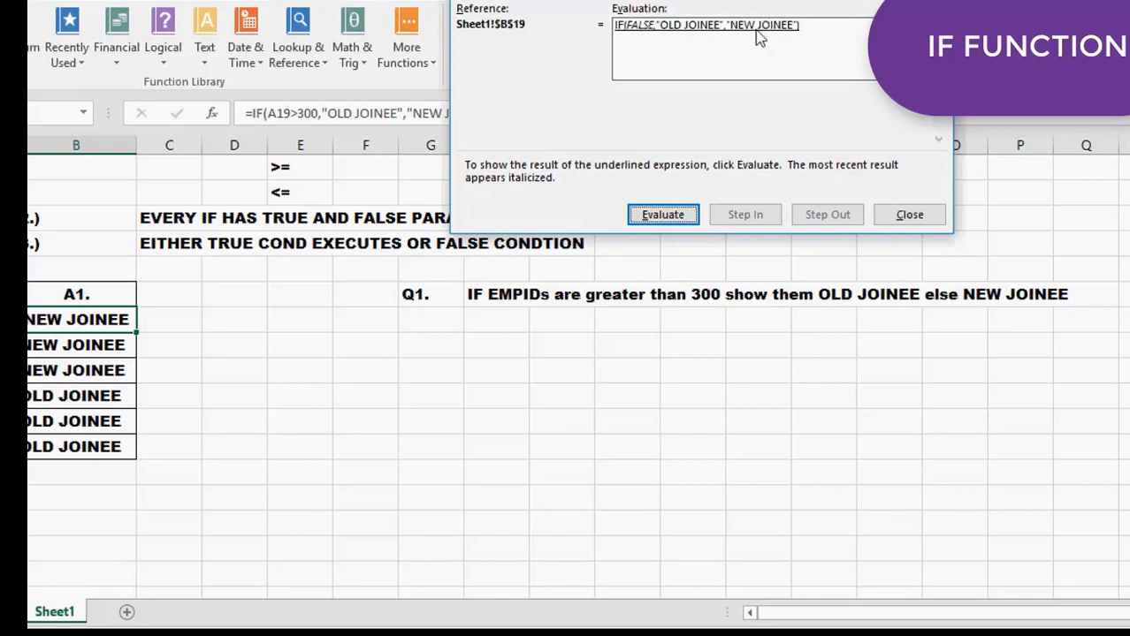
click(670, 218)
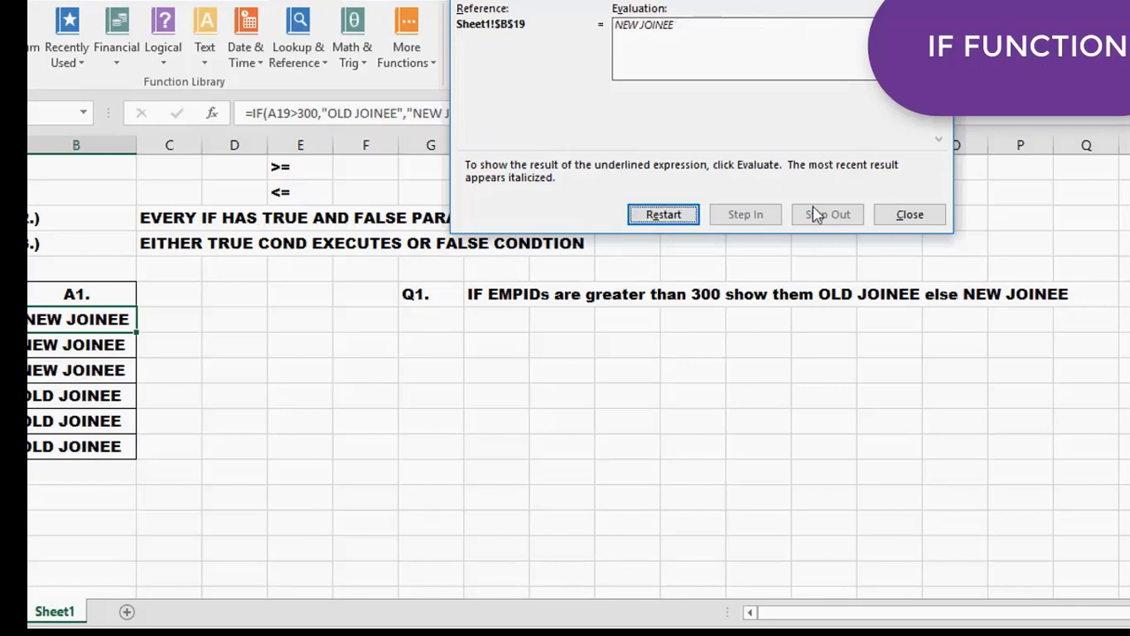
click(908, 221)
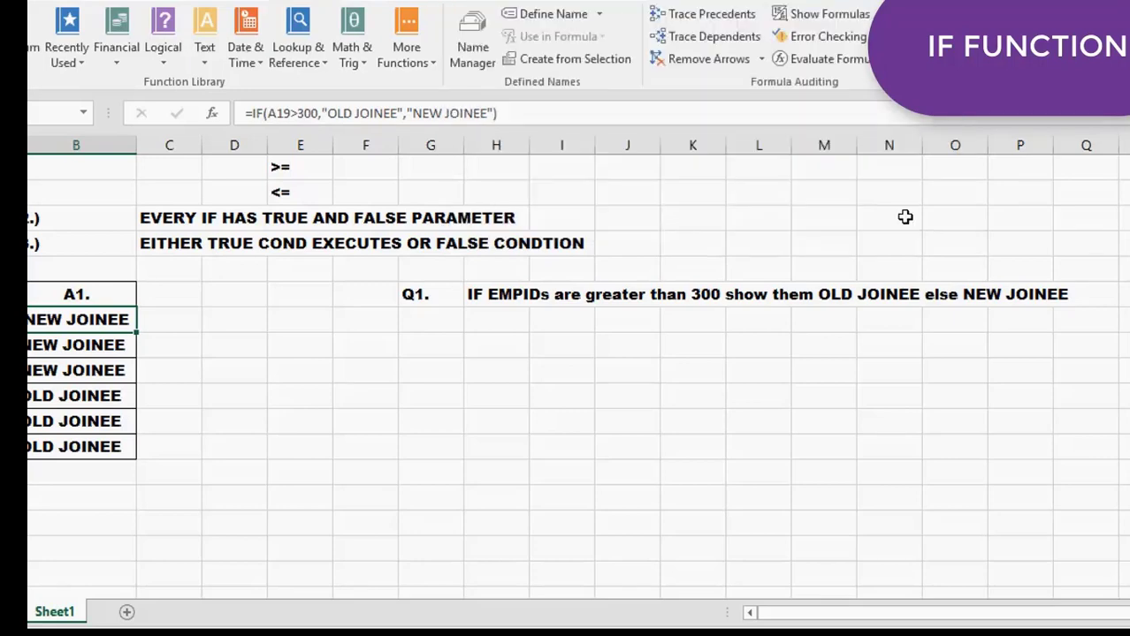
Examine the logical test A19>300 within the B19 formula, leaving the formula unchanged
click(264, 118)
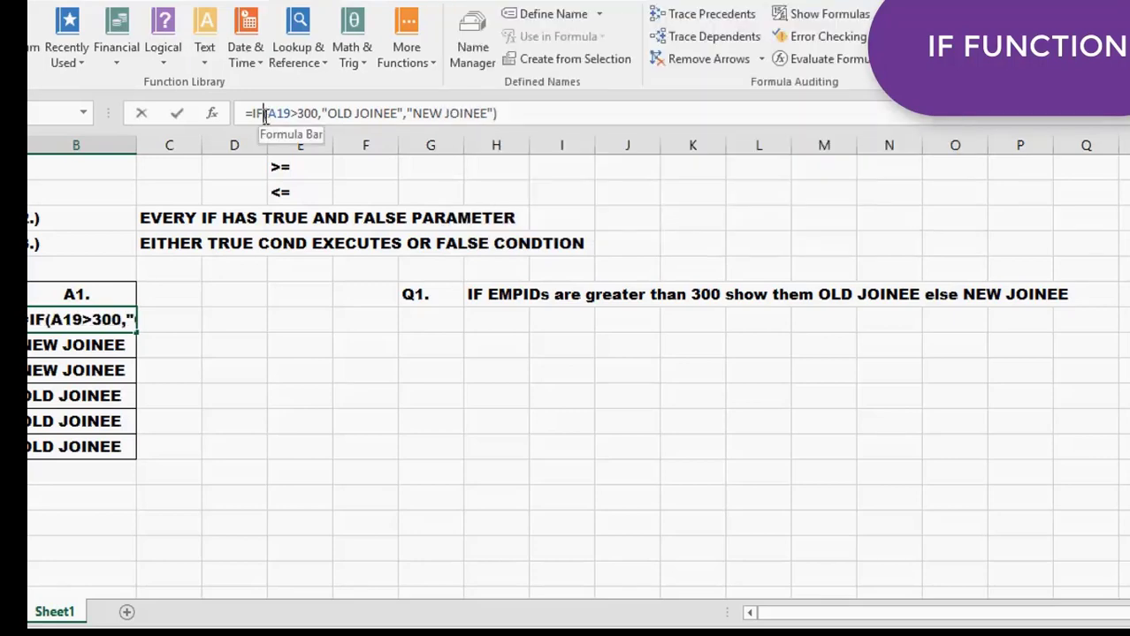
click(319, 115)
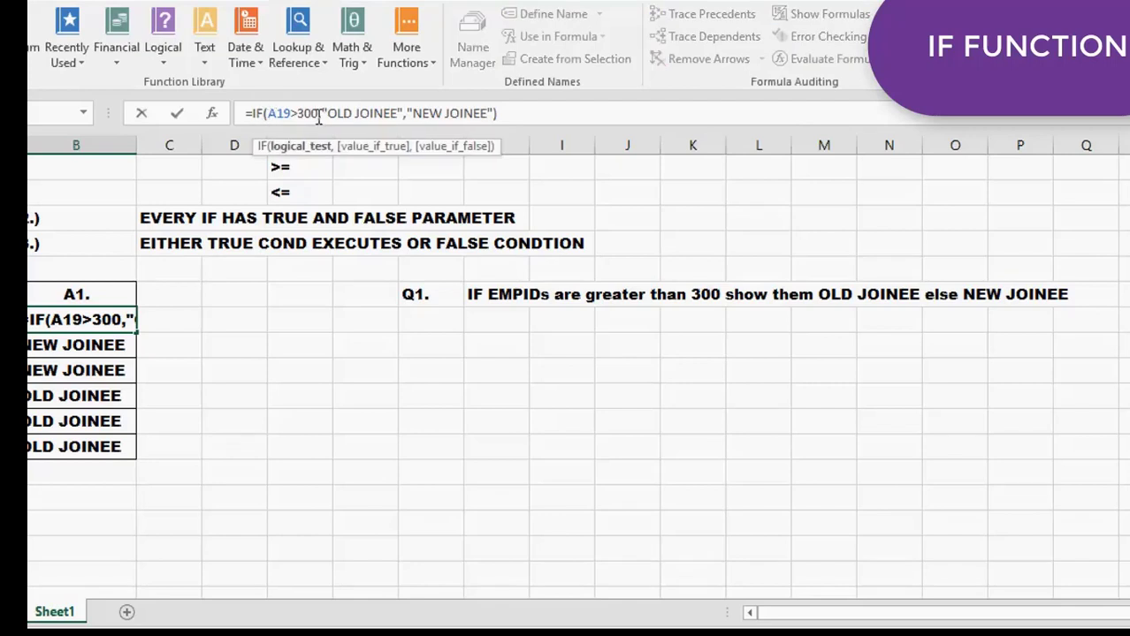
double_click(321, 117)
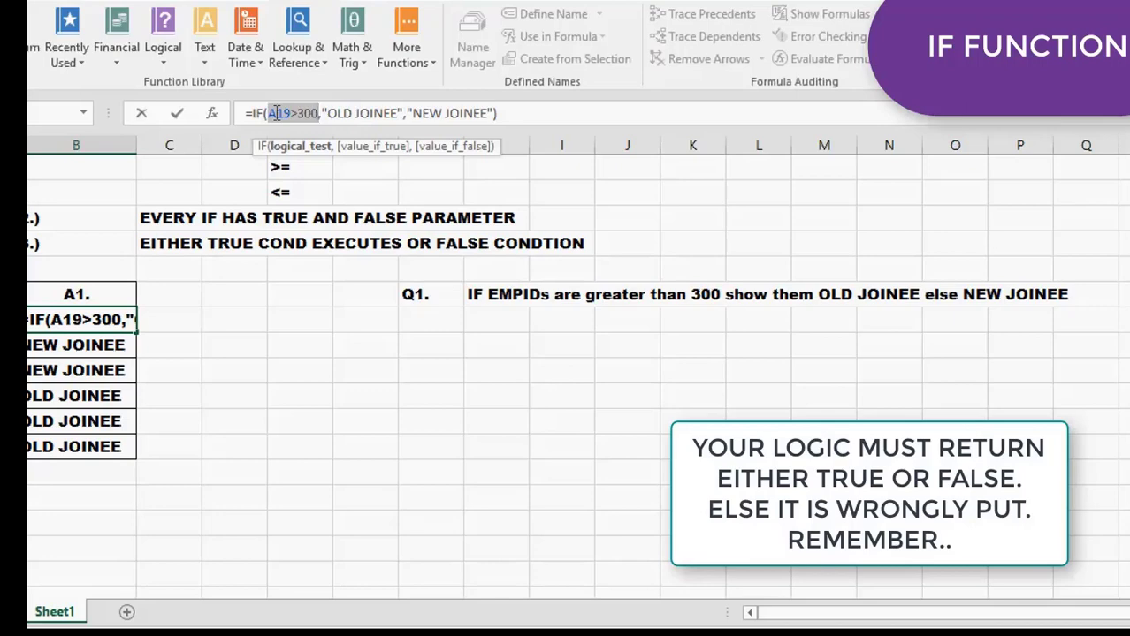
key(Return)
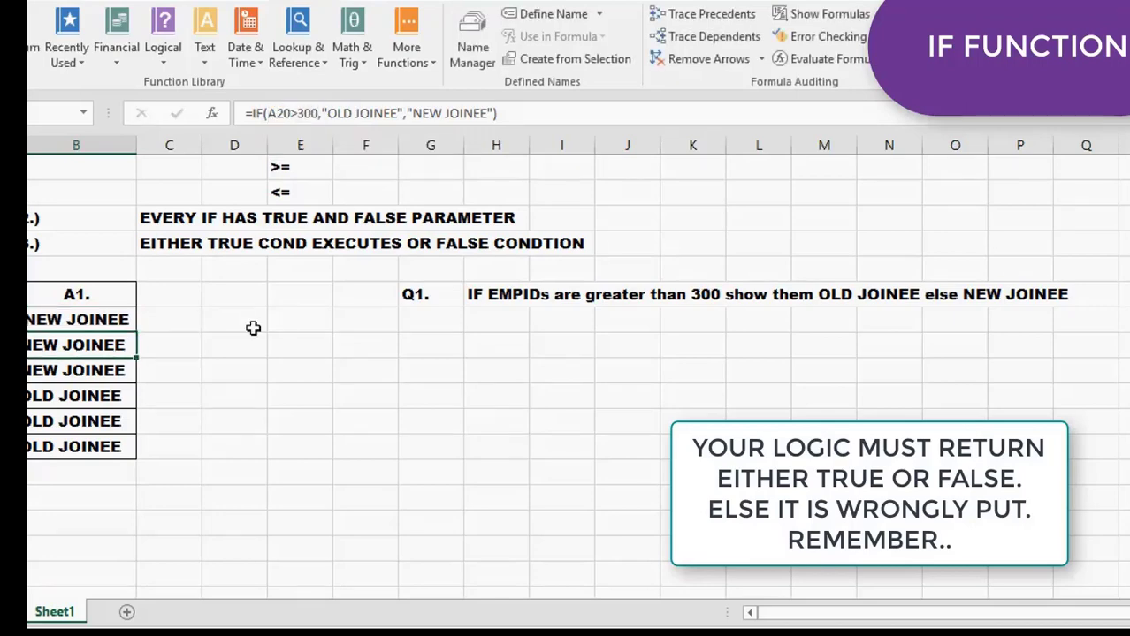
Add the question label "Q2." in cell G19, below Q1
click(517, 295)
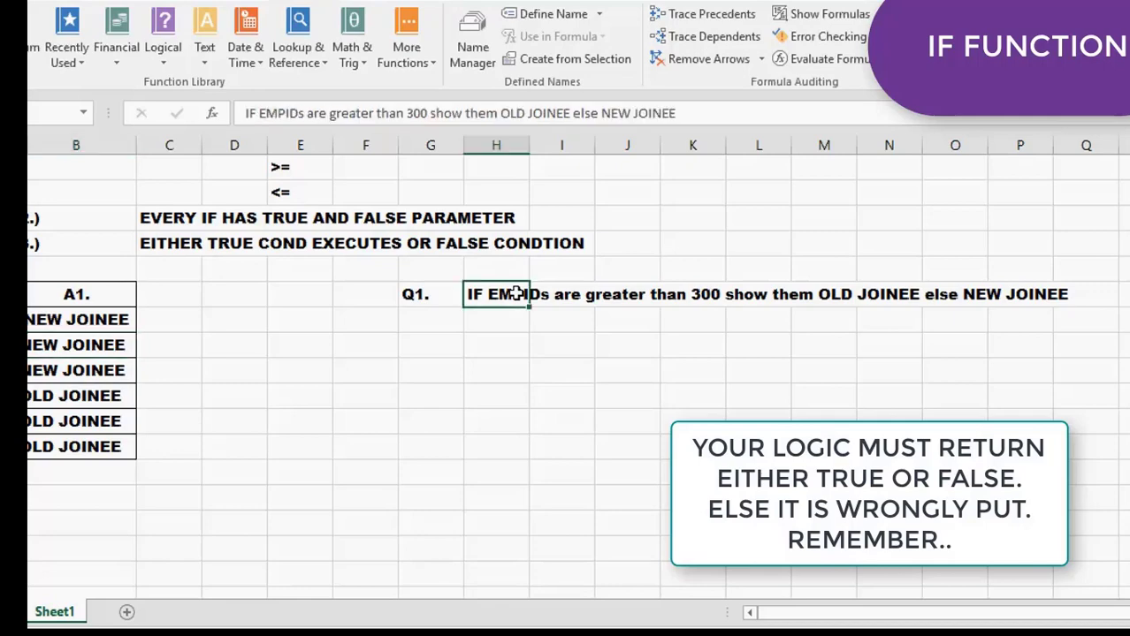
click(432, 344)
click(444, 323)
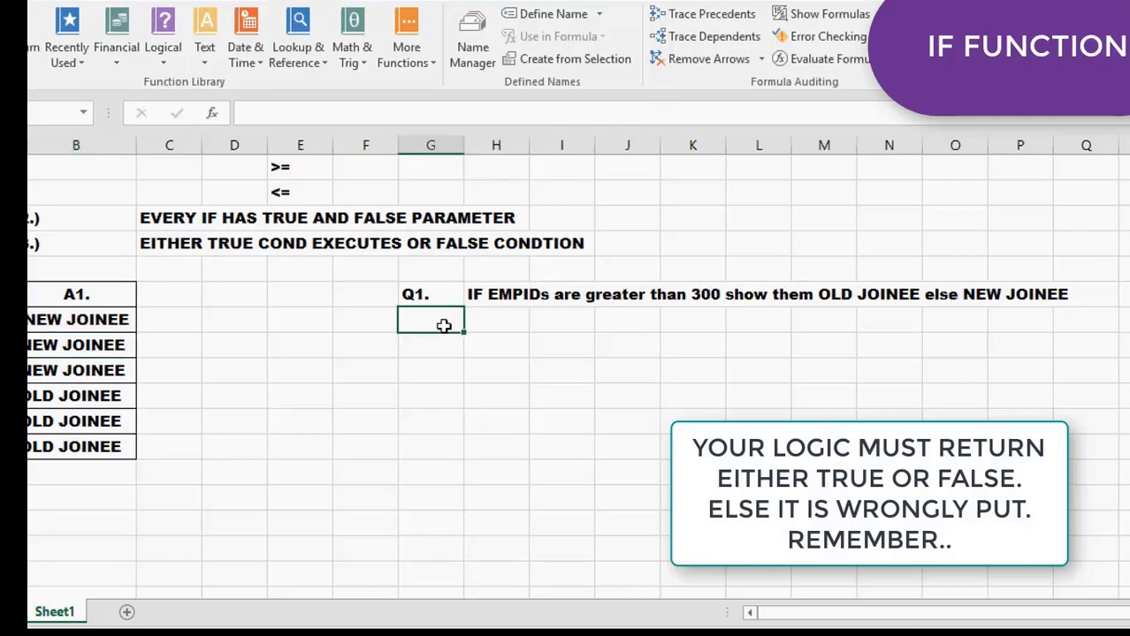
text(Q2.)
key(Return)
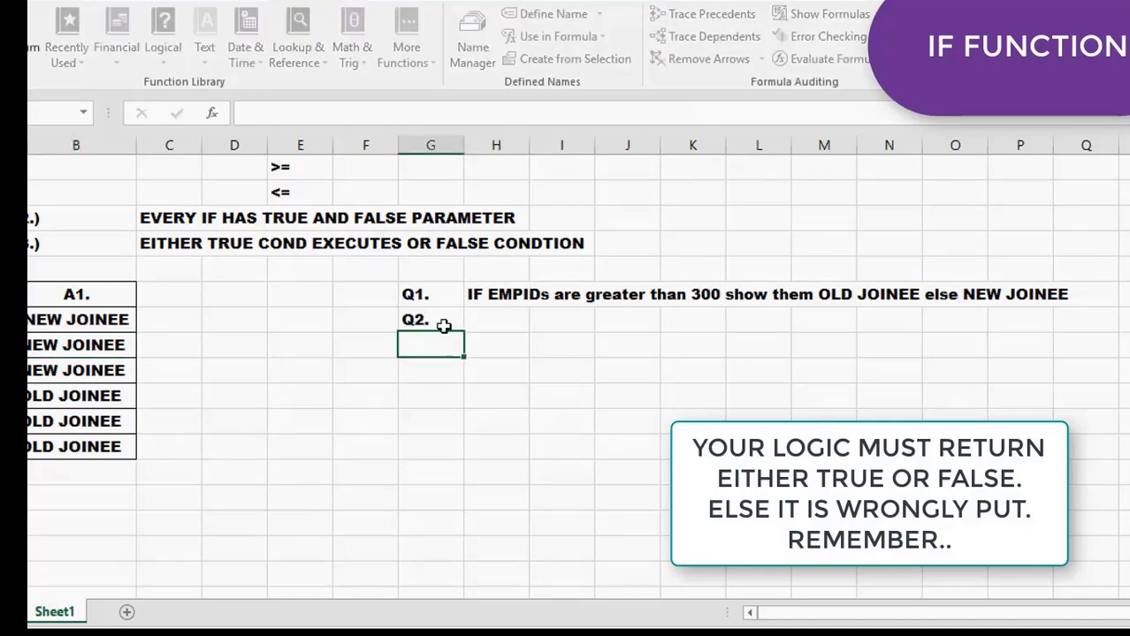
Write the second question in H19: "IF EMPID is equals to 200 then show invalid else VALID"
key(Up)
key(Right)
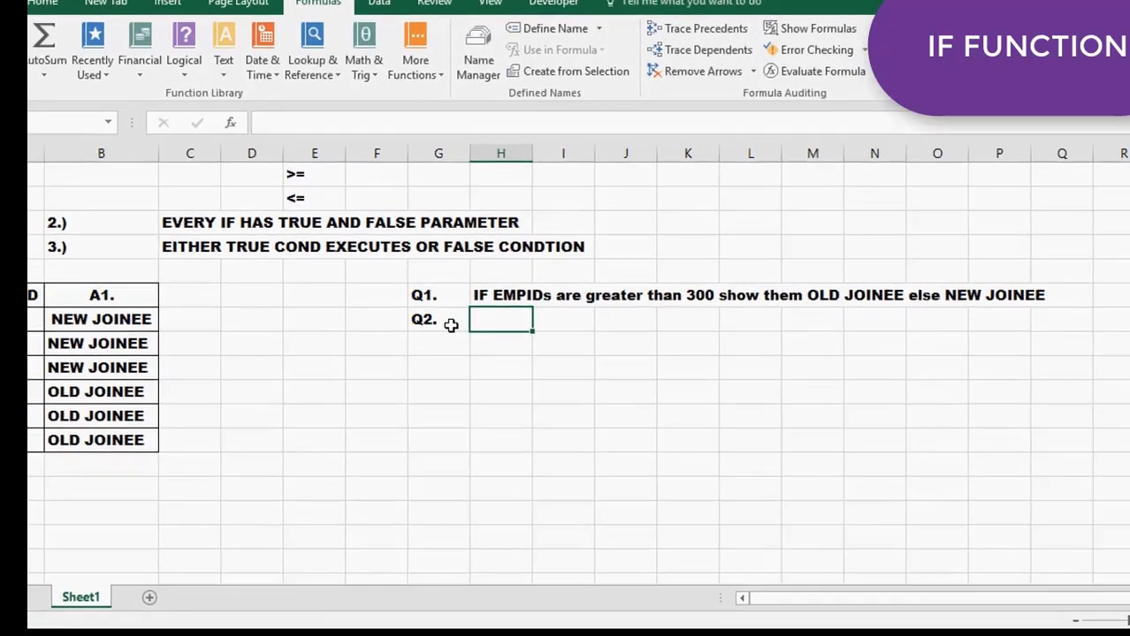
text(IF)
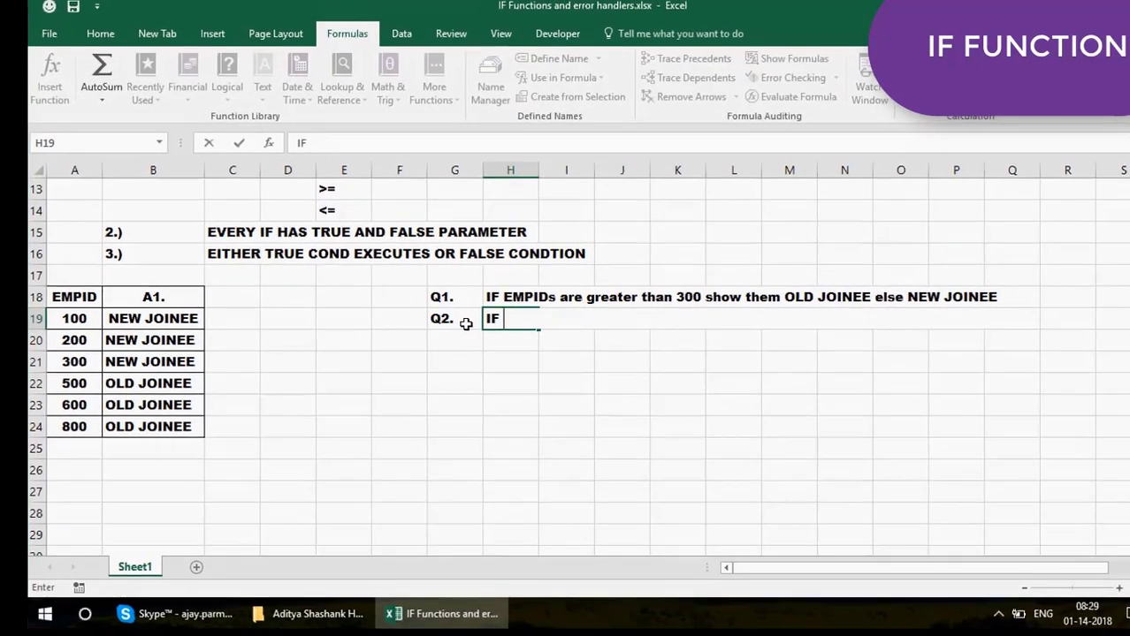
text( EMPID)
key(Caps_Lock)
text(s)
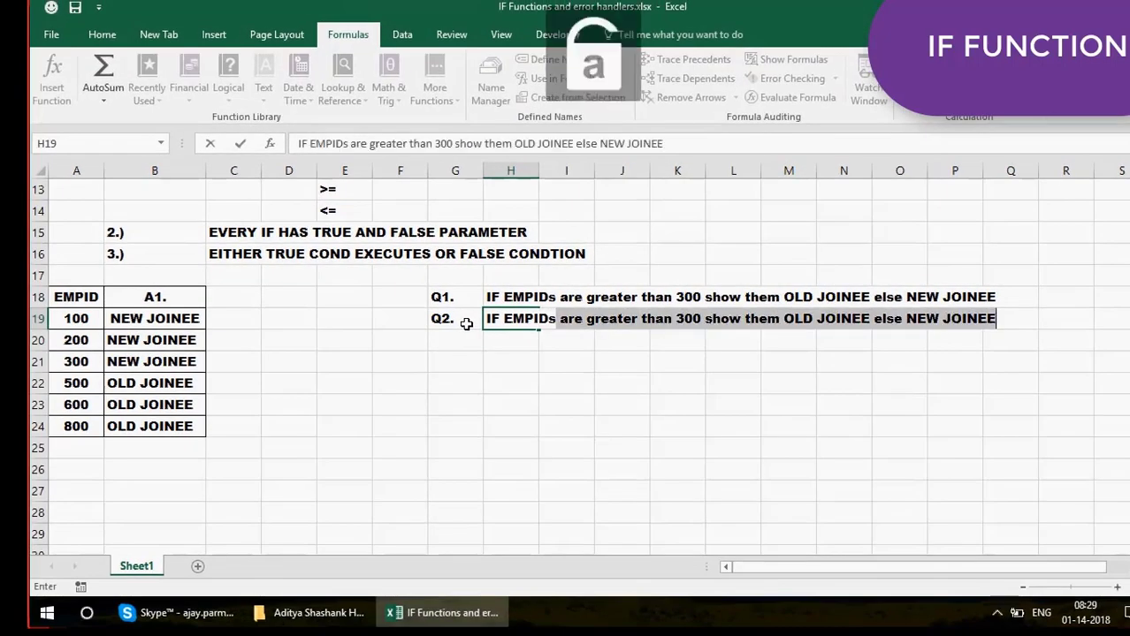
key(BackSpace)
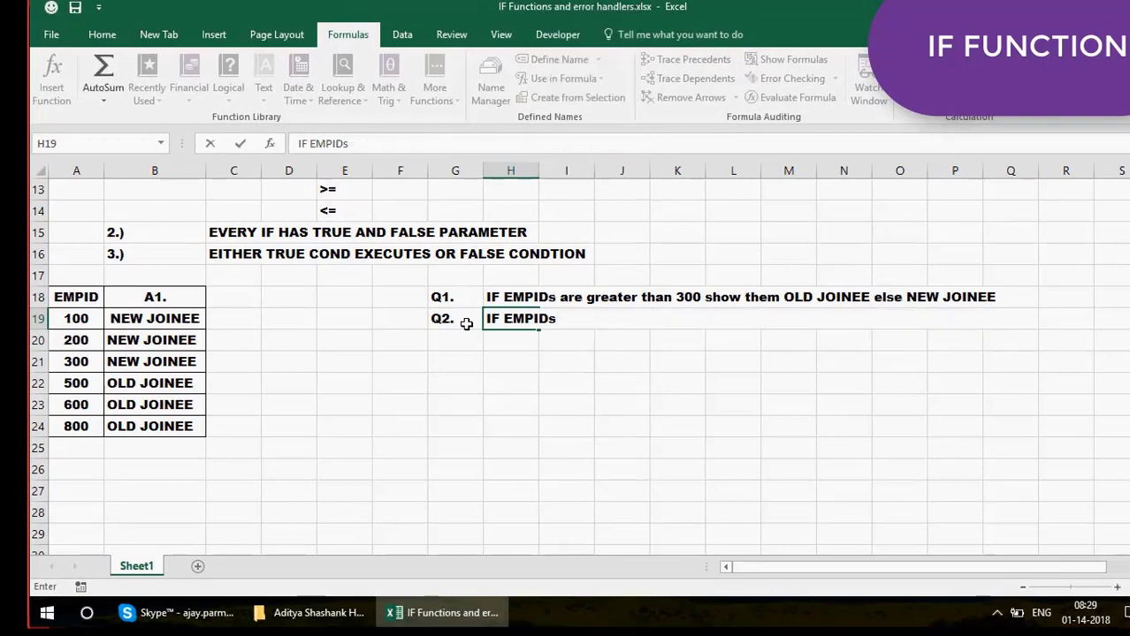
key(BackSpace)
text(is eque)
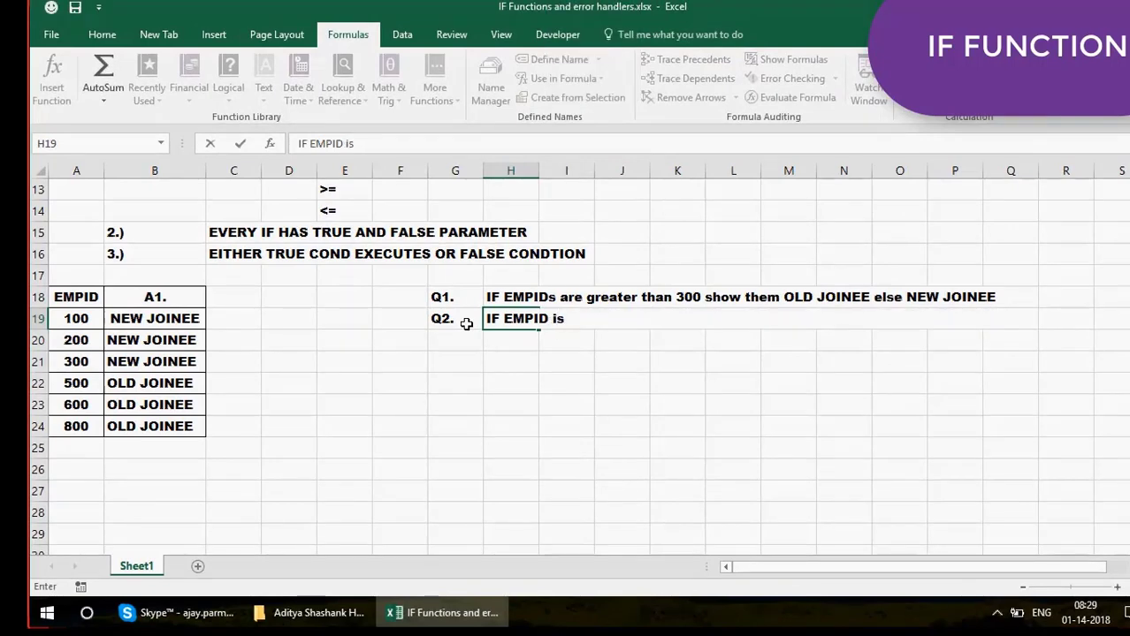
key(BackSpace)
text(als to 200)
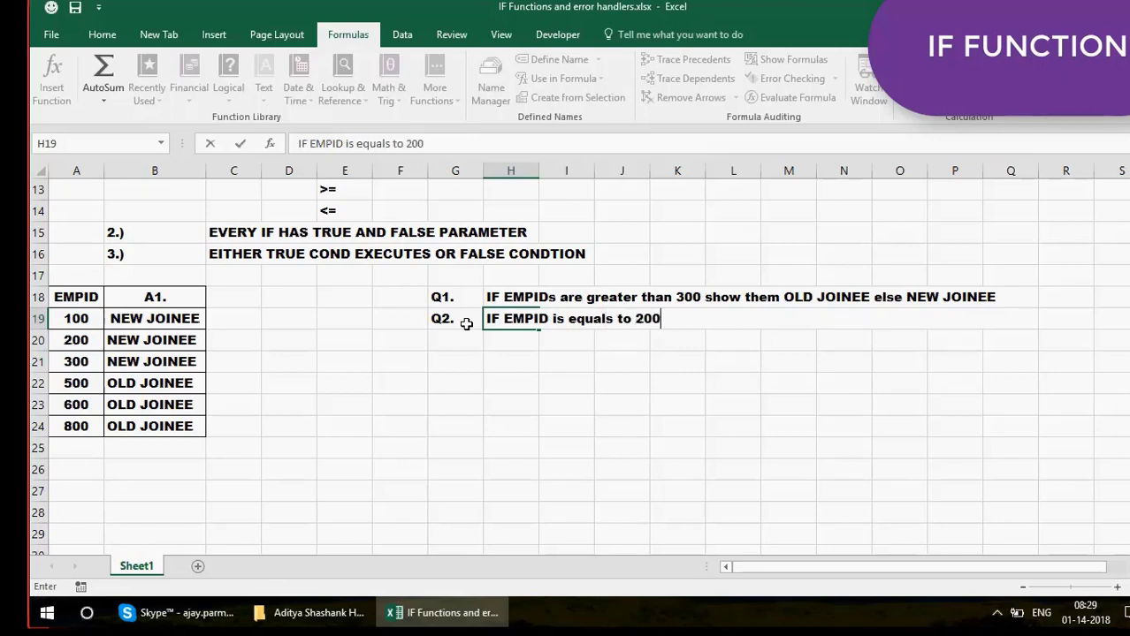
text( then inv)
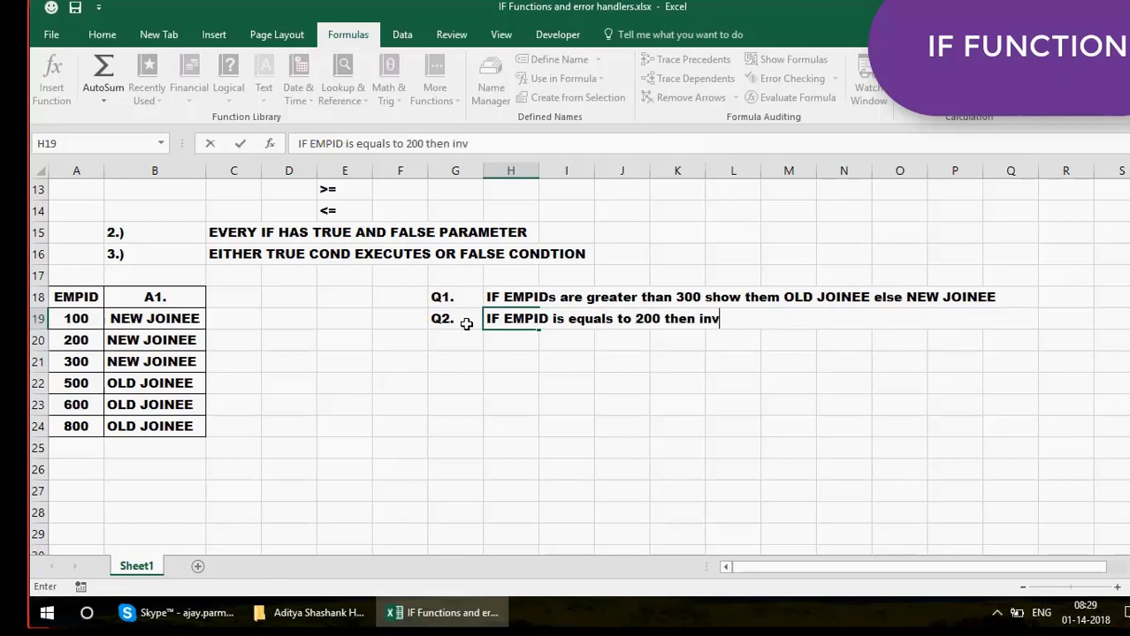
text(ali)
key(BackSpace)
key(BackSpace)
key(BackSpace)
key(BackSpace)
key(BackSpace)
key(BackSpace)
text(show inv)
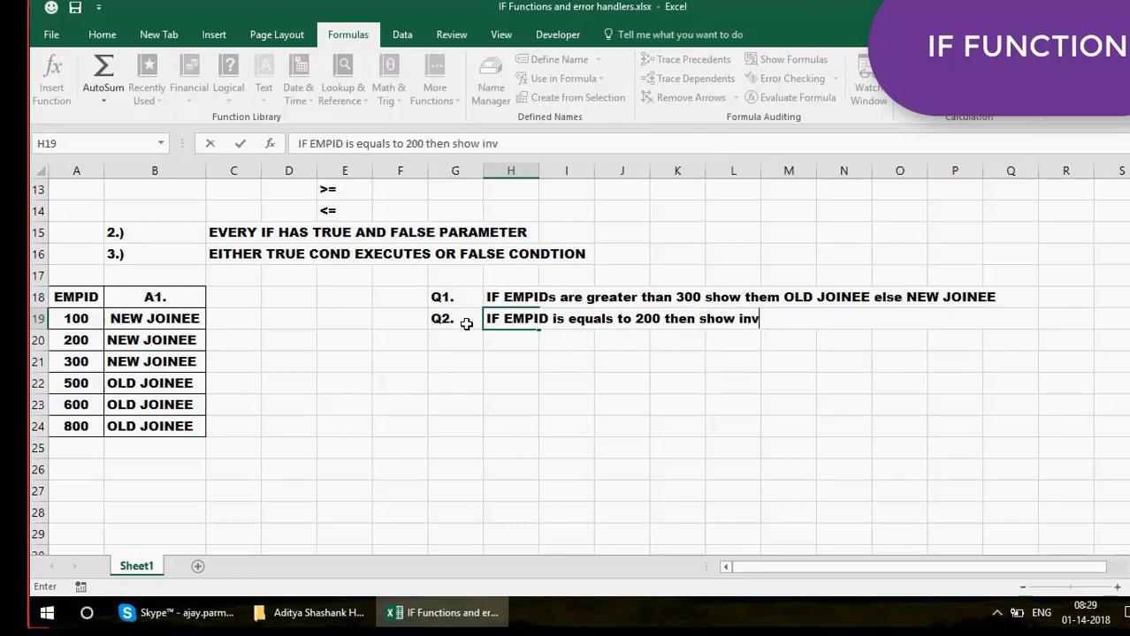
text(alid else )
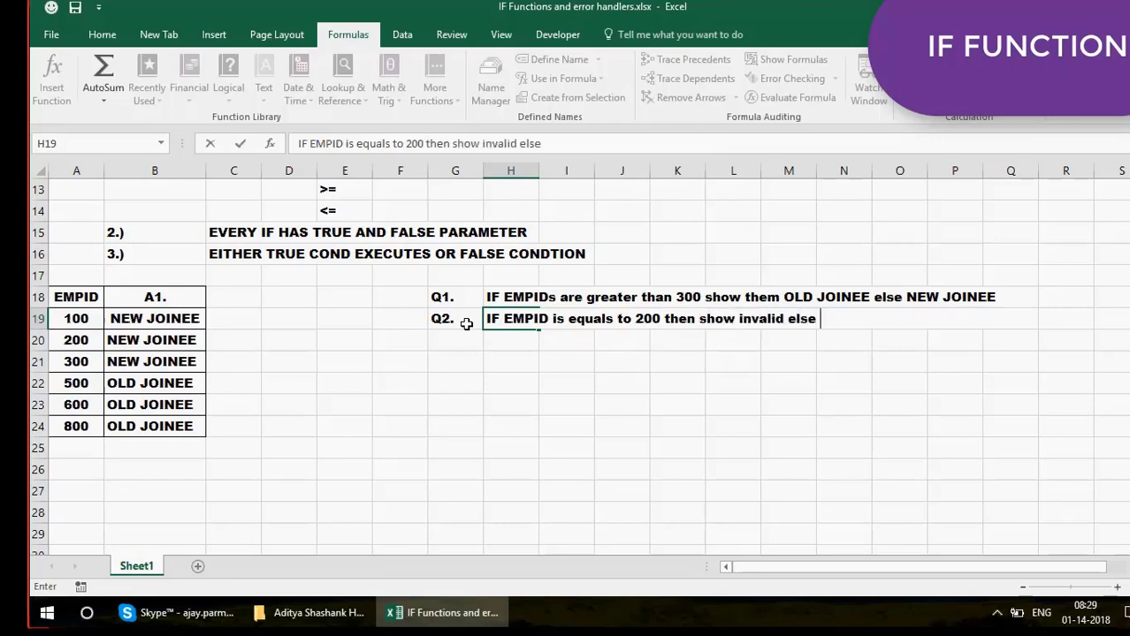
text(vali)
key(BackSpace)
key(BackSpace)
key(BackSpace)
key(BackSpace)
key(Caps_Lock)
text(V)
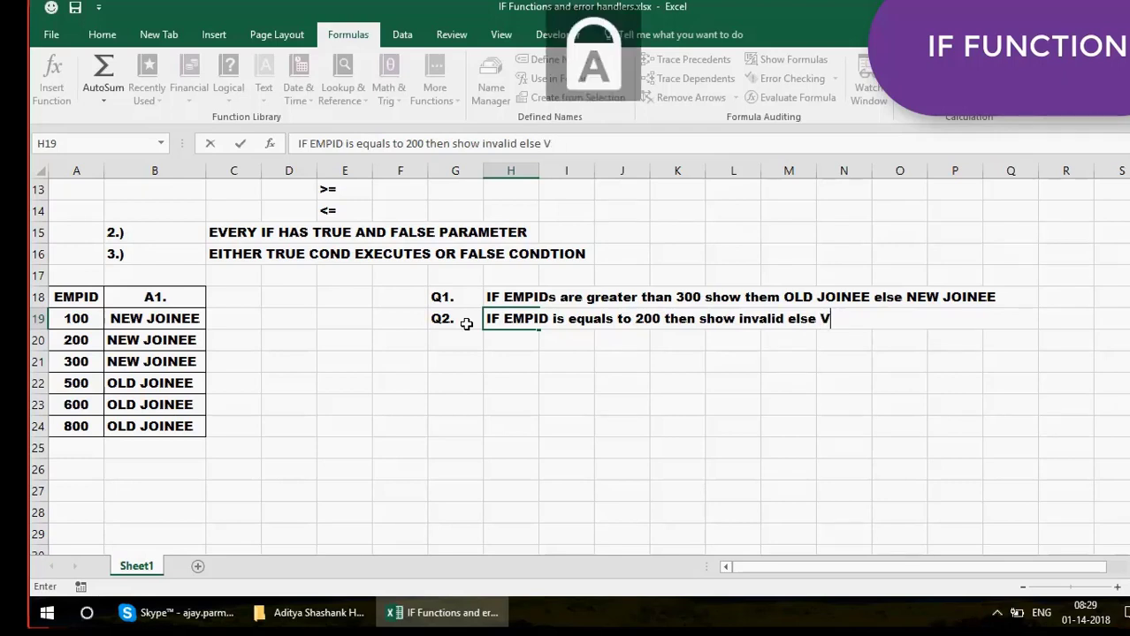
text(ALID)
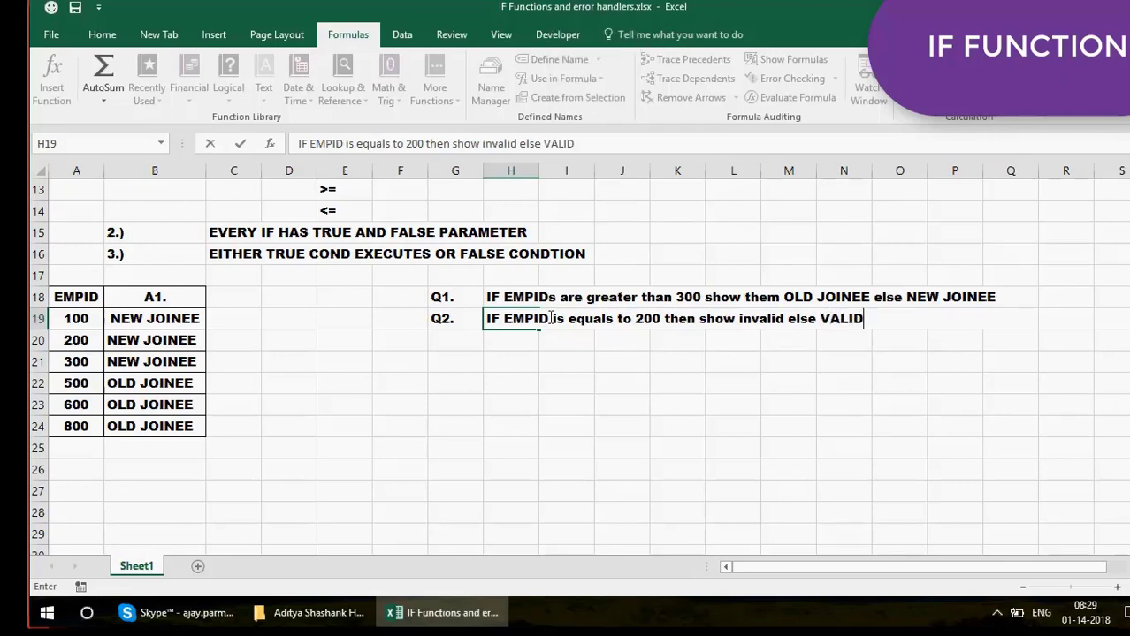
Replace the word "invalid" with uppercase "INVALID" in the H19 question text
double_click(518, 146)
text(i)
key(Caps_Lock)
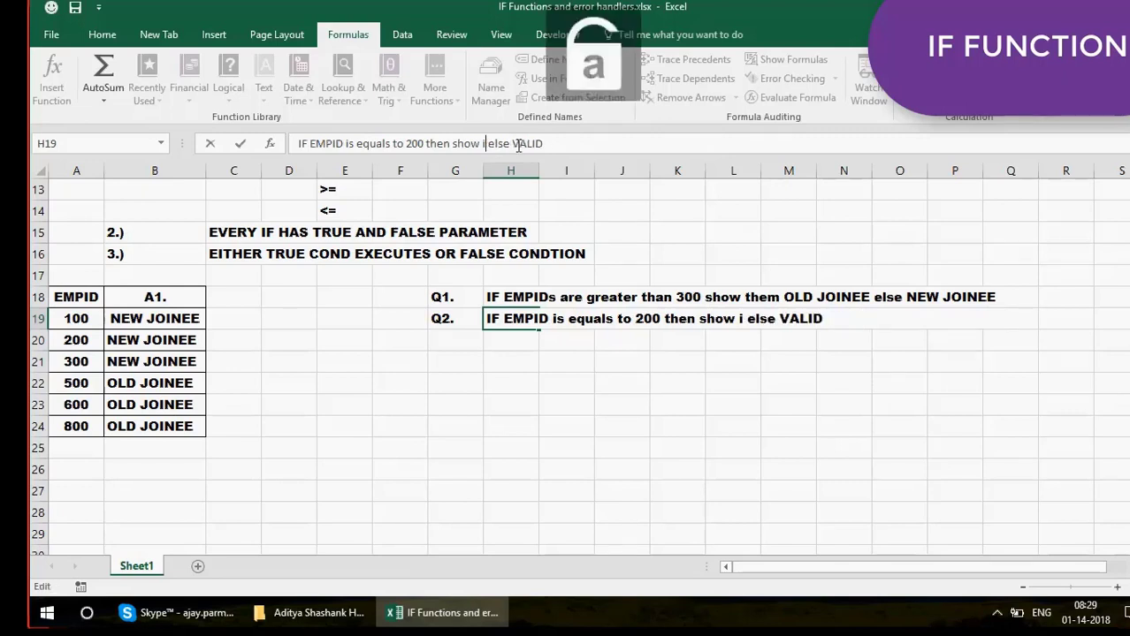
key(BackSpace)
key(Caps_Lock)
text(INVAL)
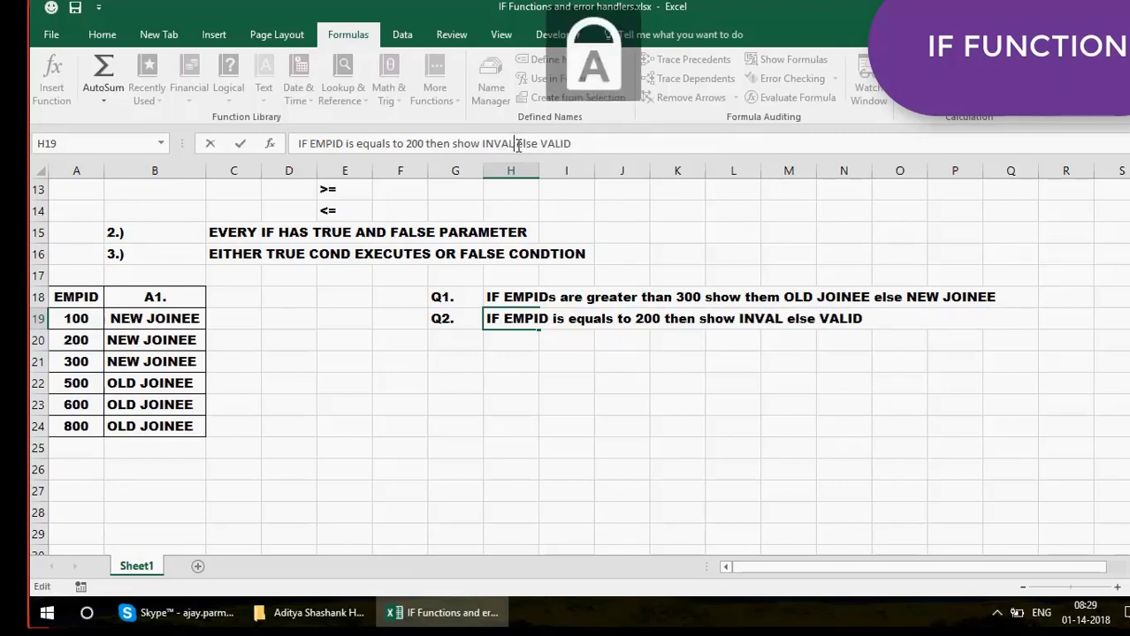
text(ID)
key(Return)
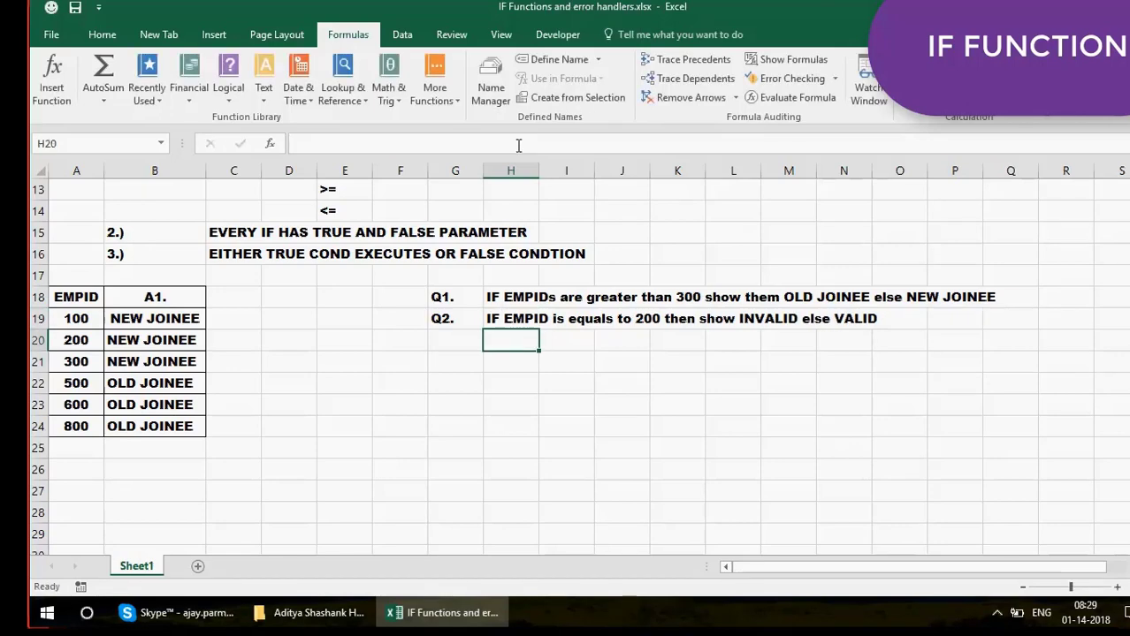
Add the answer column heading "A2." in cell C18, beside the A1. heading
click(246, 299)
text(A)
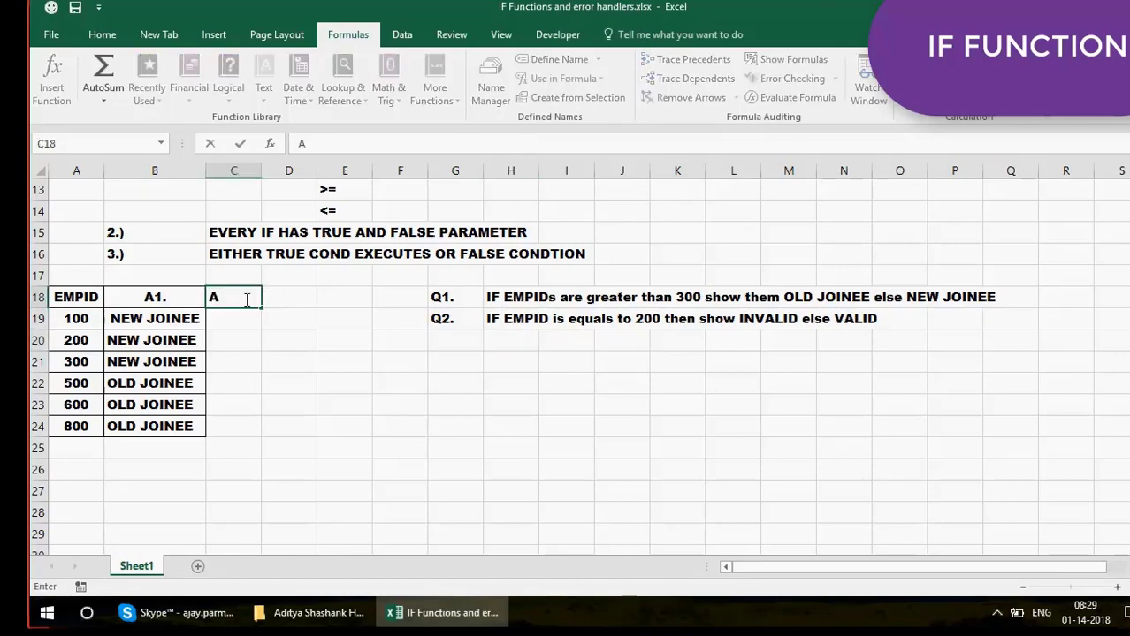
text(2.)
key(Return)
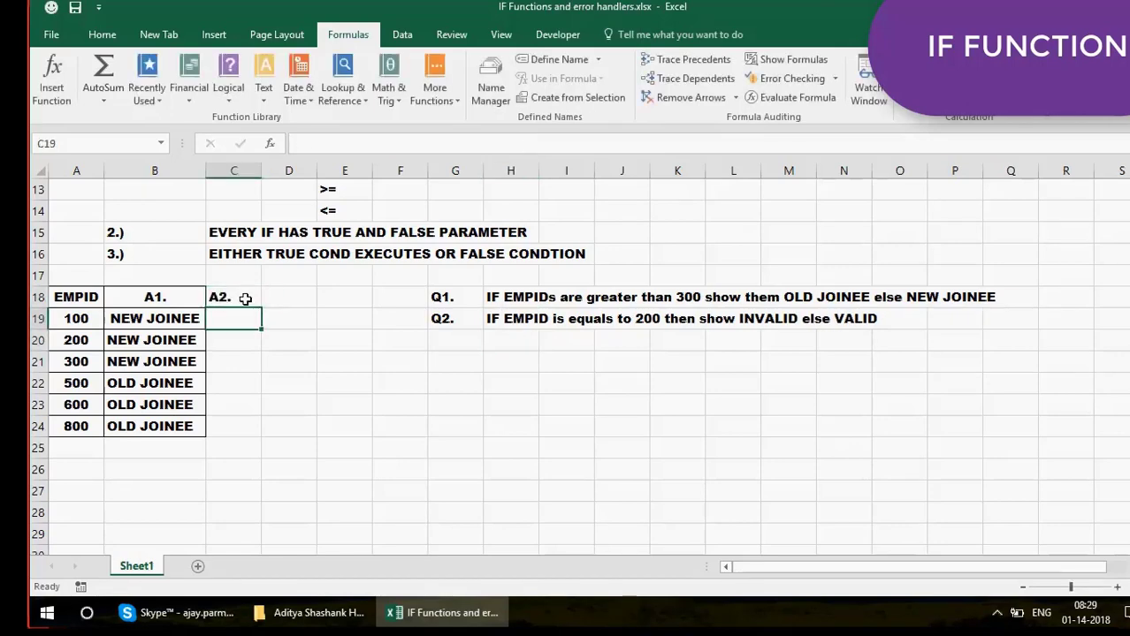
Draft an IF formula in C19 that refers to A19, with "INVALID" as the true value and "VALID" as the false value
text(=IF()
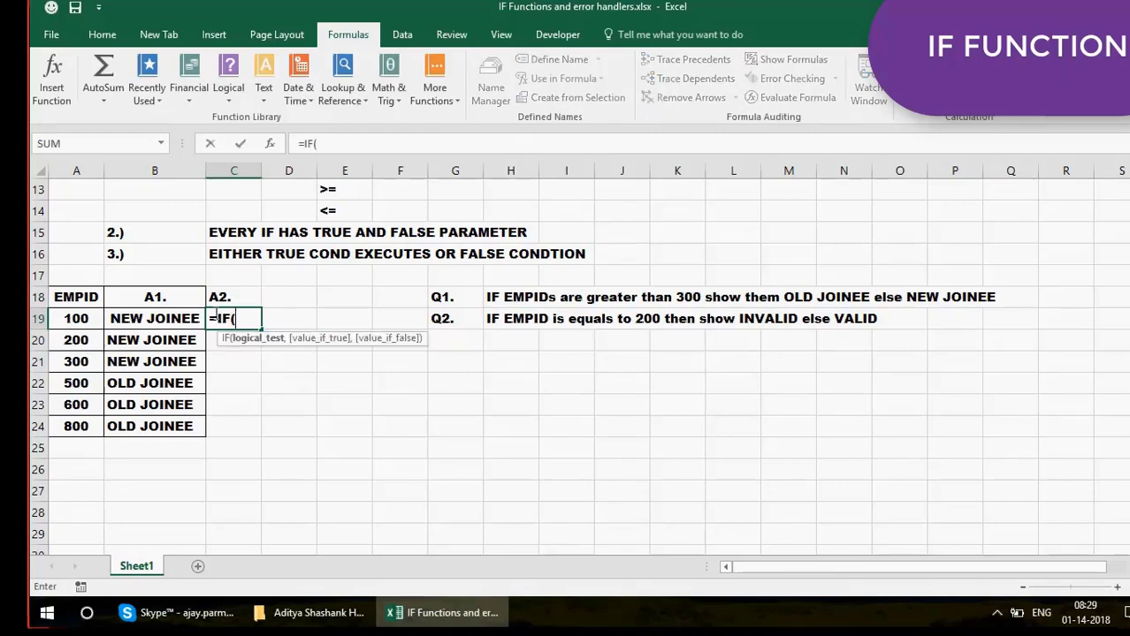
click(78, 319)
text(,)
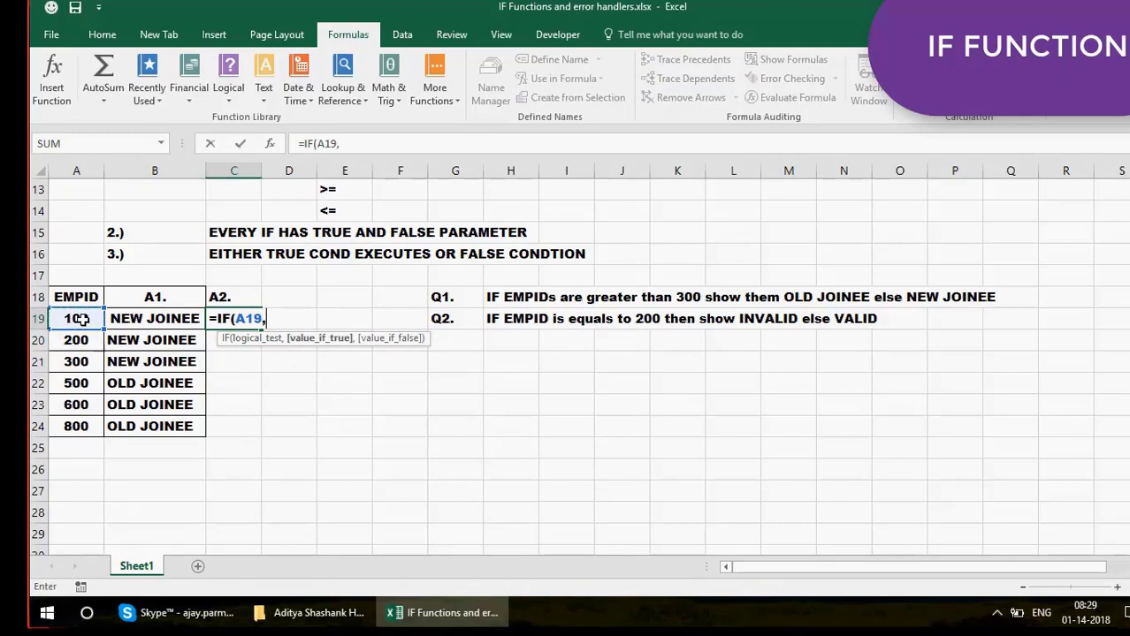
text("INVALID")
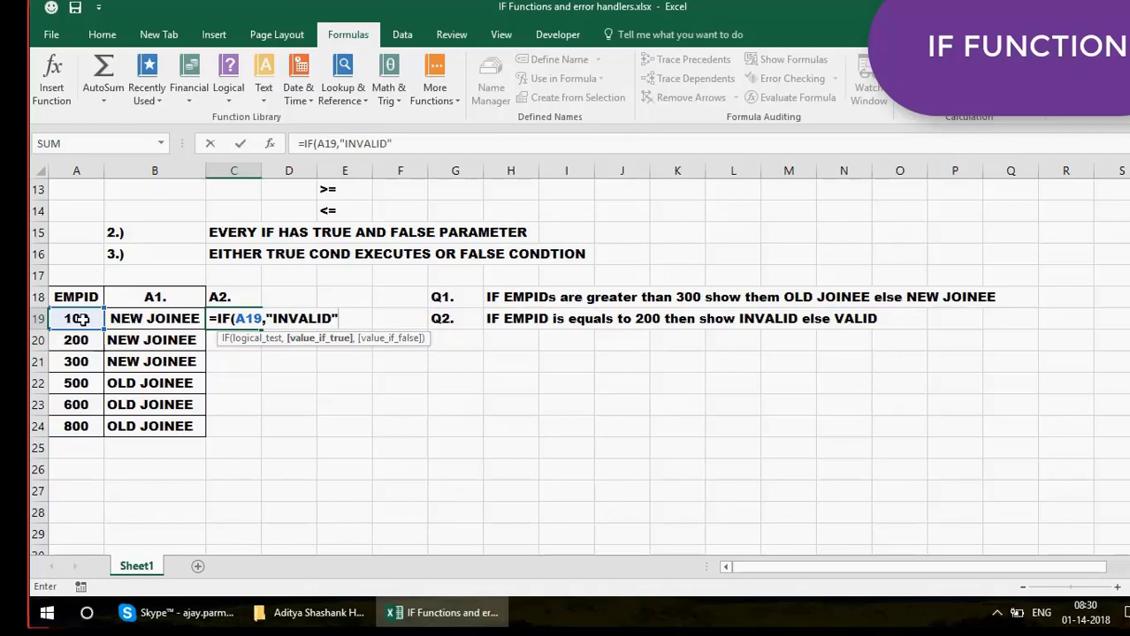
text(,VAL)
key(BackSpace)
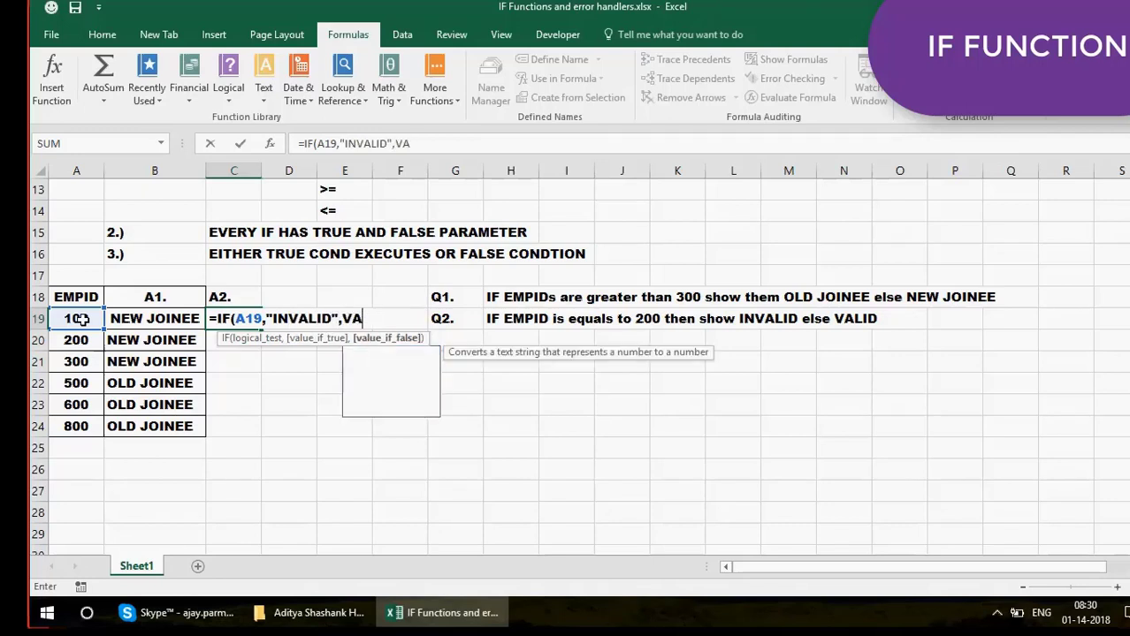
key(BackSpace)
key(BackSpace)
text("VALID)
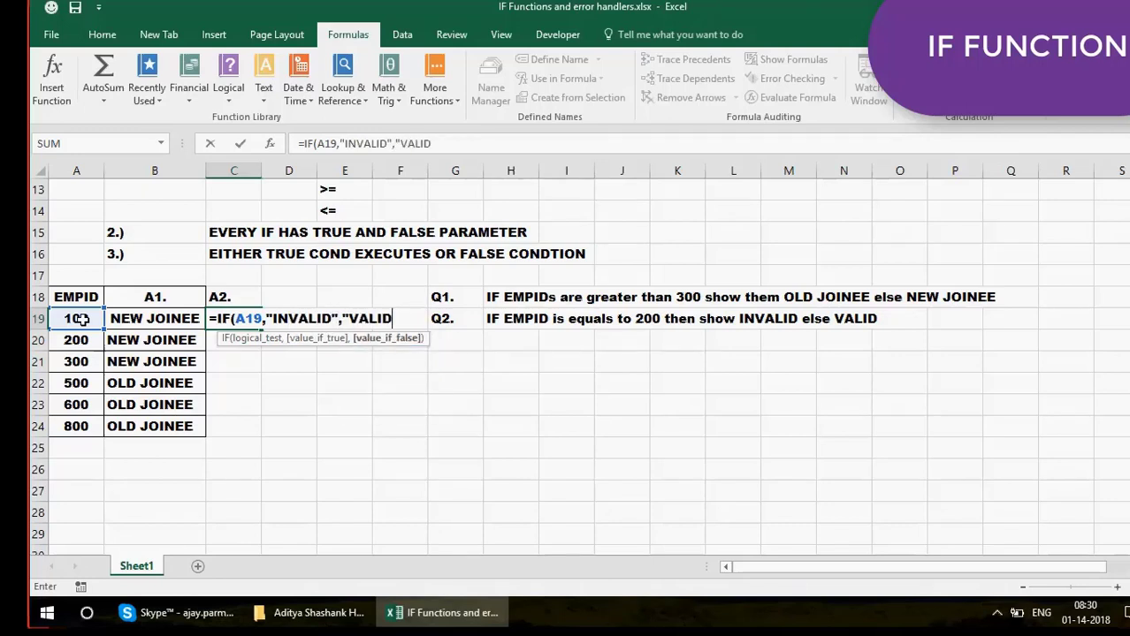
text(")
Complete the logical test in the C19 formula as A19=200 and enter the formula
click(248, 317)
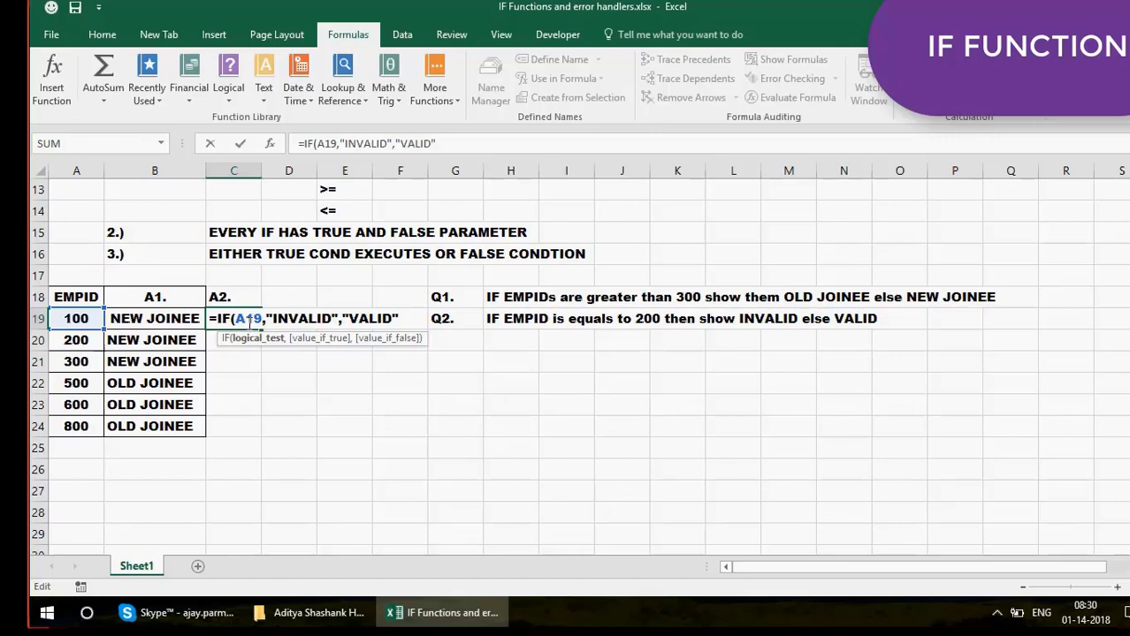
click(339, 144)
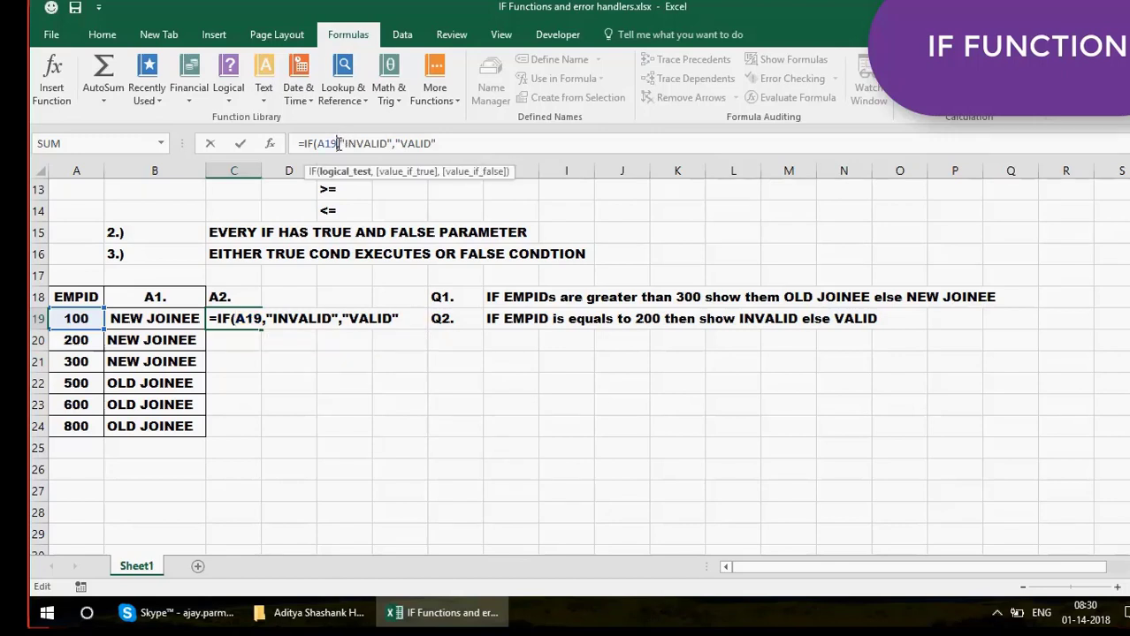
text(=200)
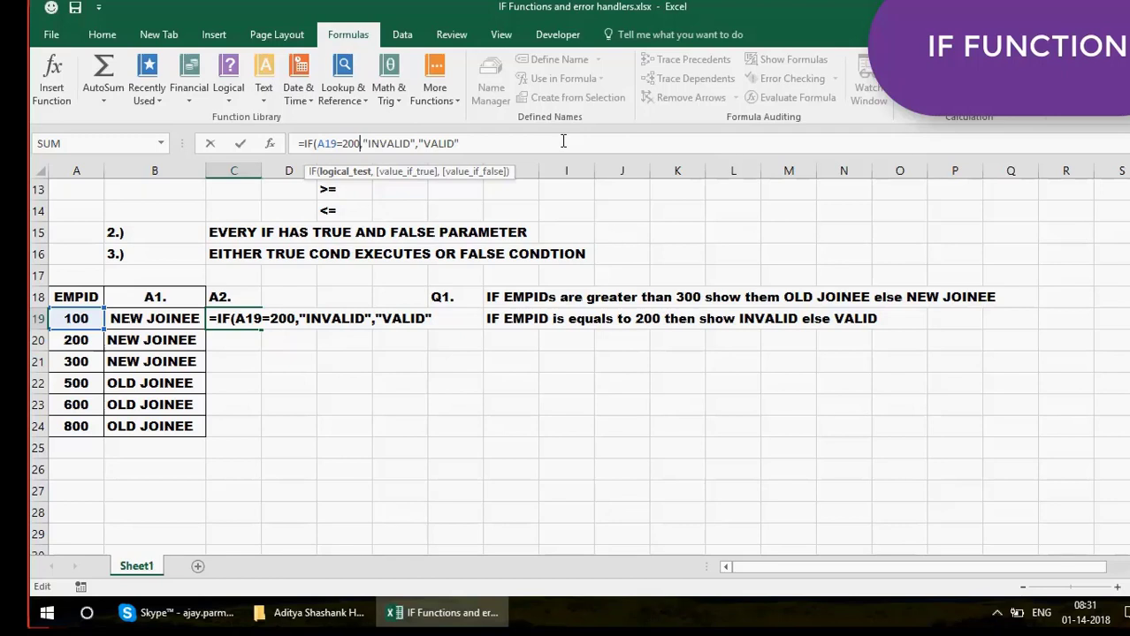
click(563, 142)
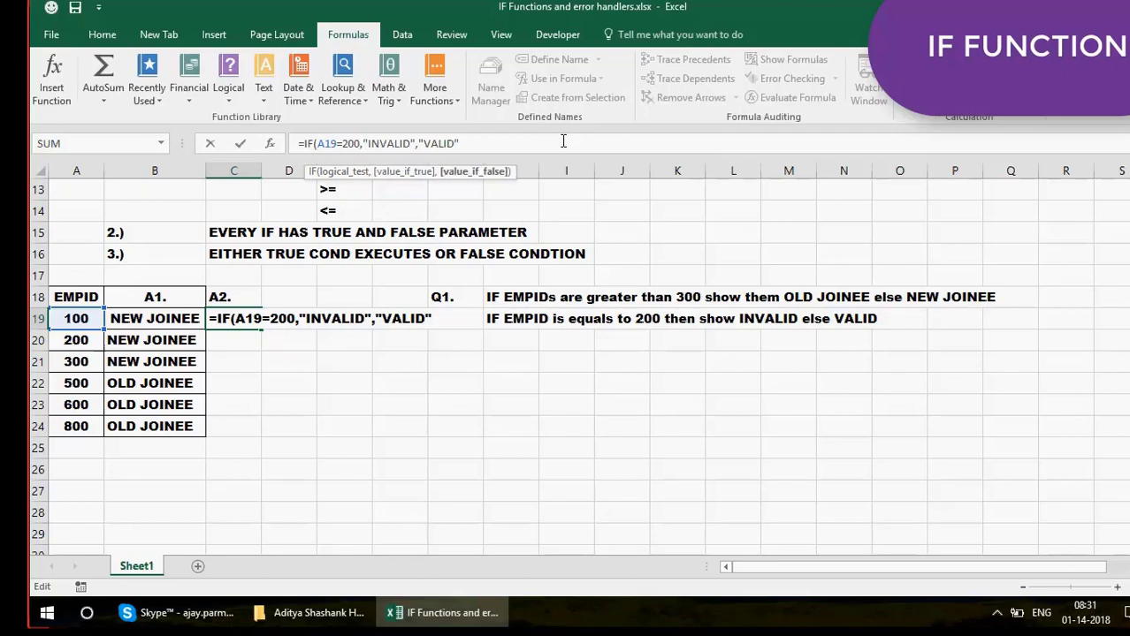
key(Return)
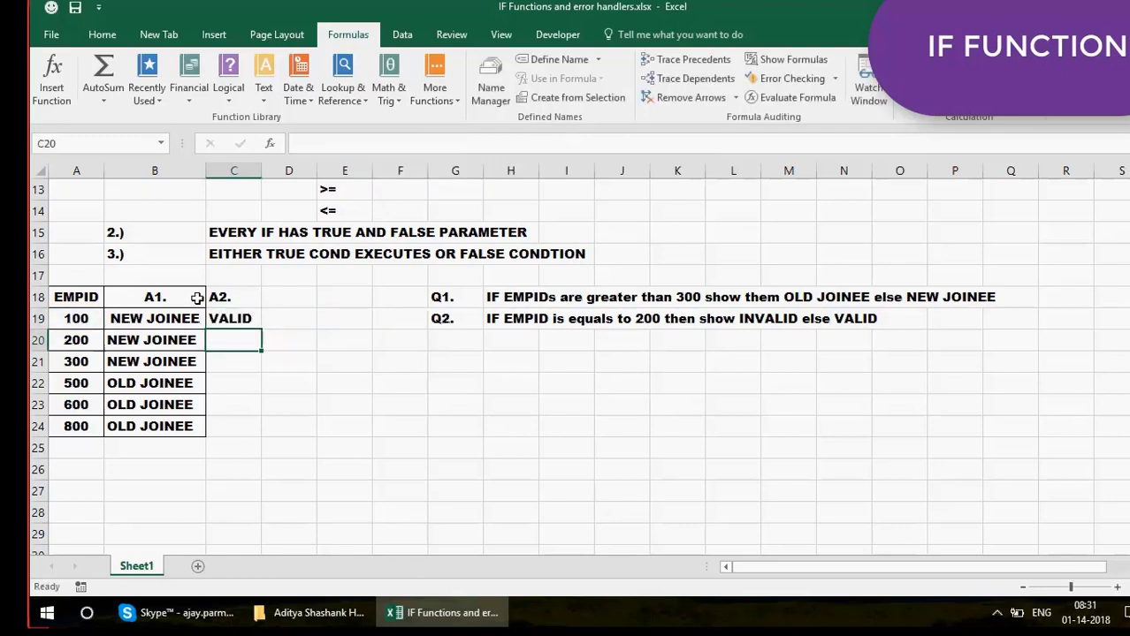
Fill the C19 formula down through C24 and widen column C slightly so every answer fits
click(252, 323)
double_click(259, 328)
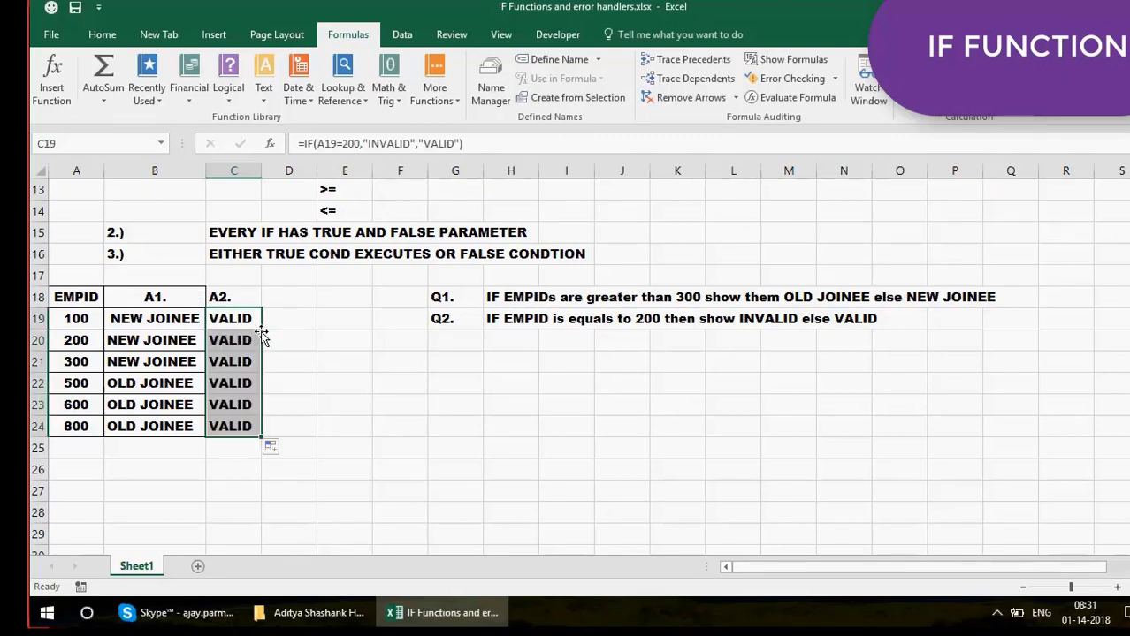
double_click(262, 174)
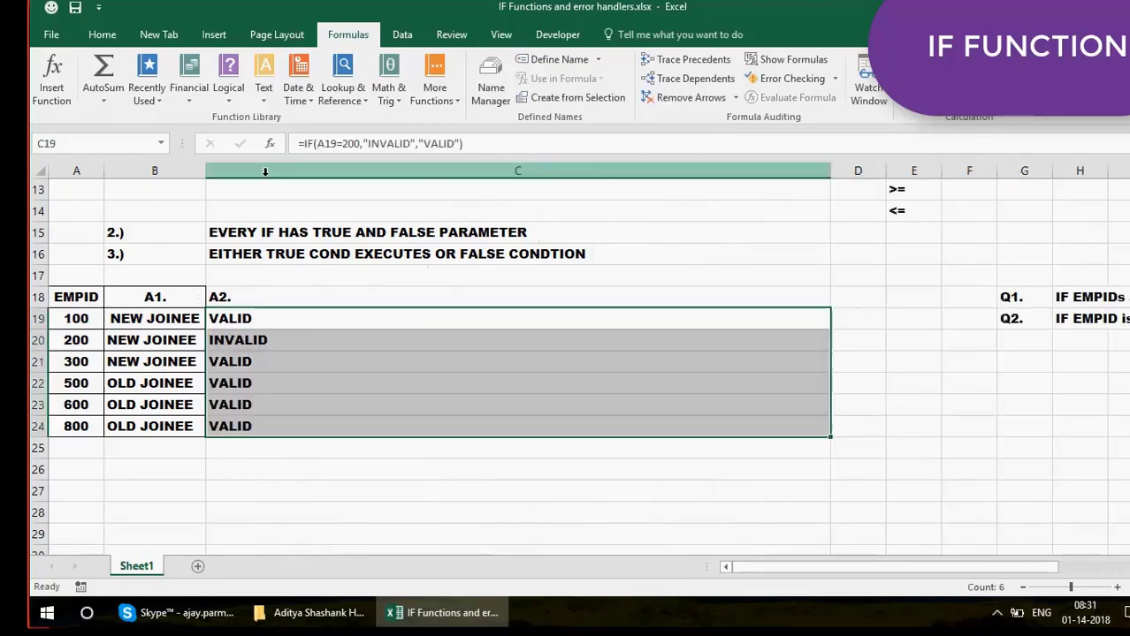
key(ctrl+z)
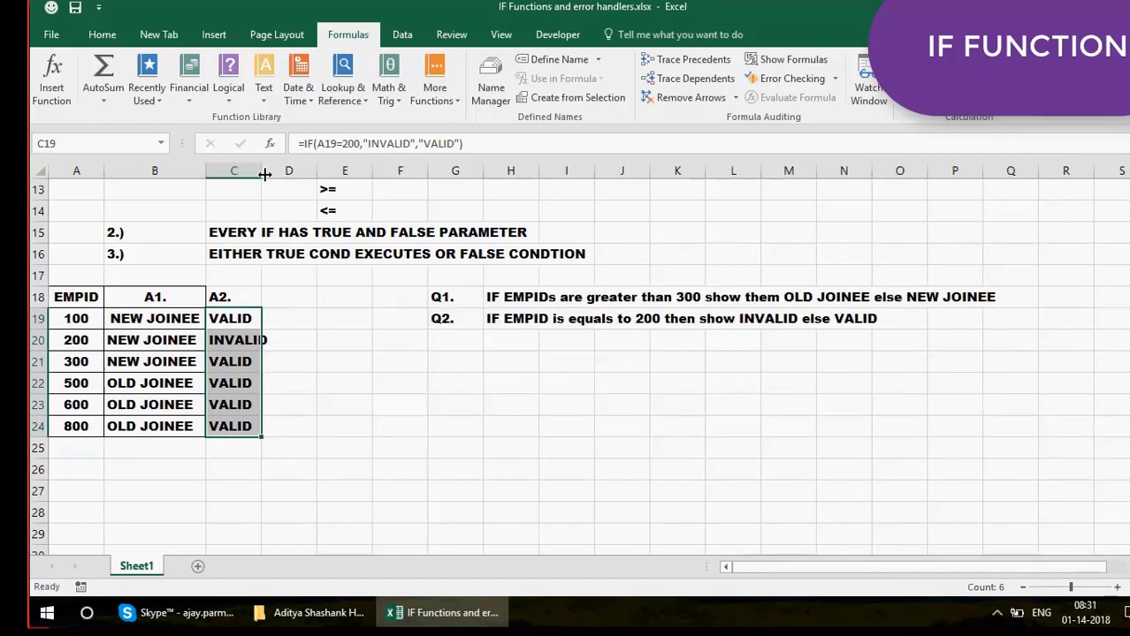
drag(260, 170, 297, 170)
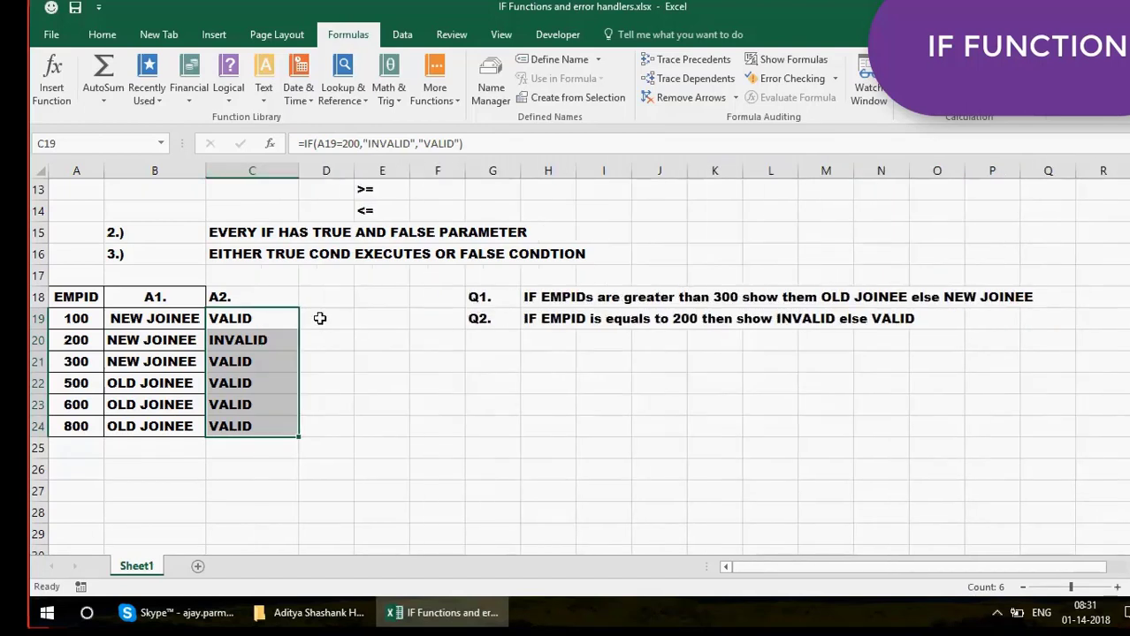
click(350, 376)
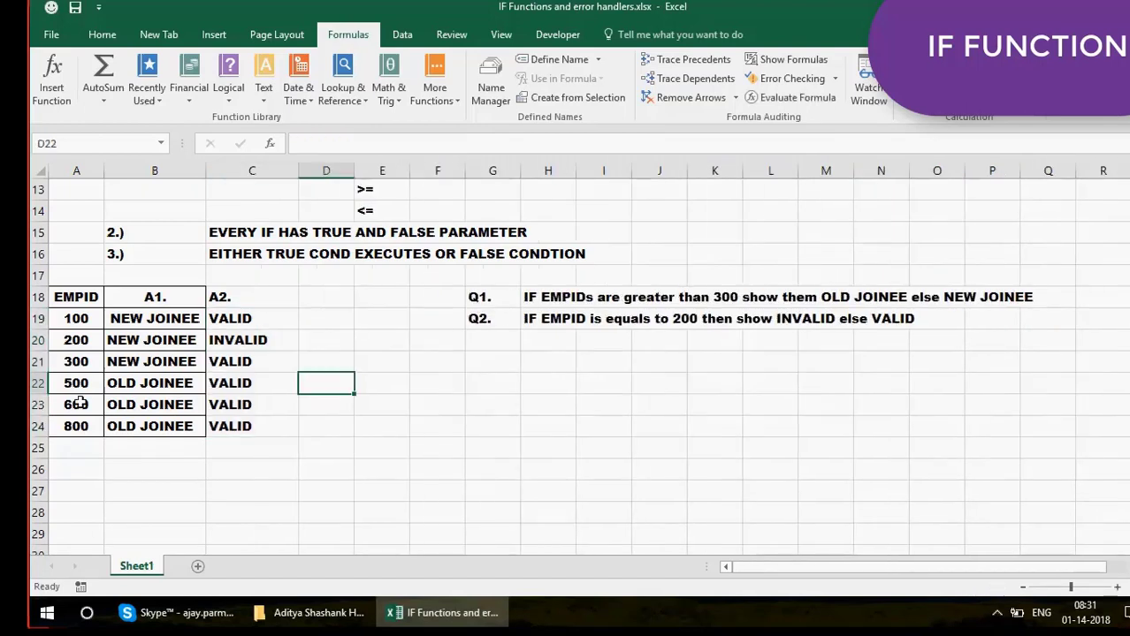
Test the answer formulas by changing the EMPID in A23 to 200, check the row's answers, and undo the change
click(78, 404)
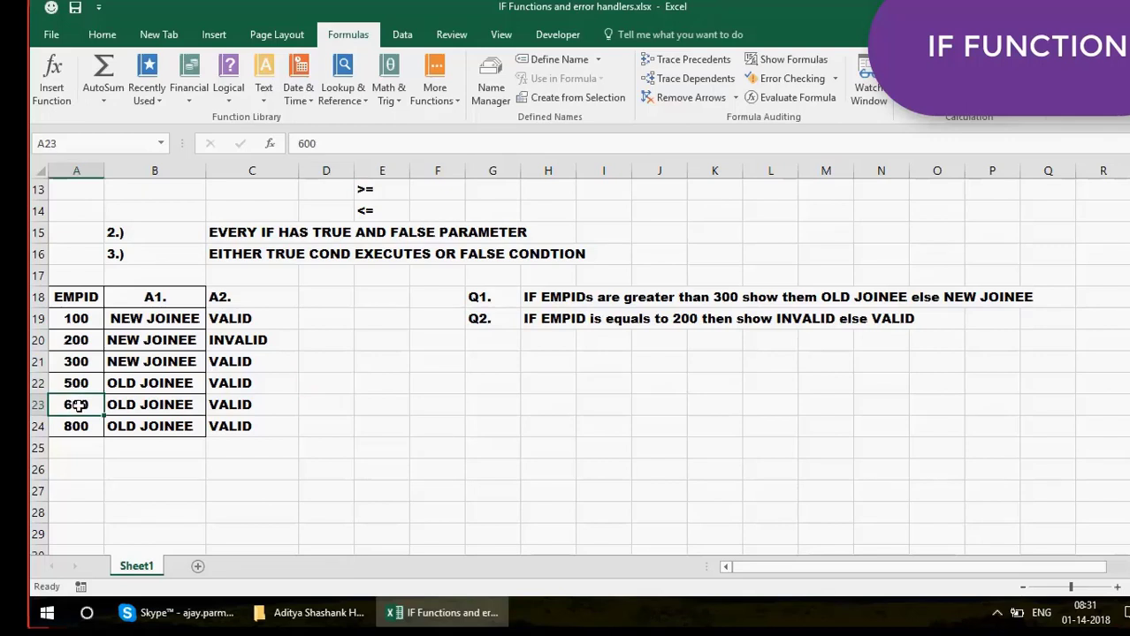
text(200)
key(ctrl+Return)
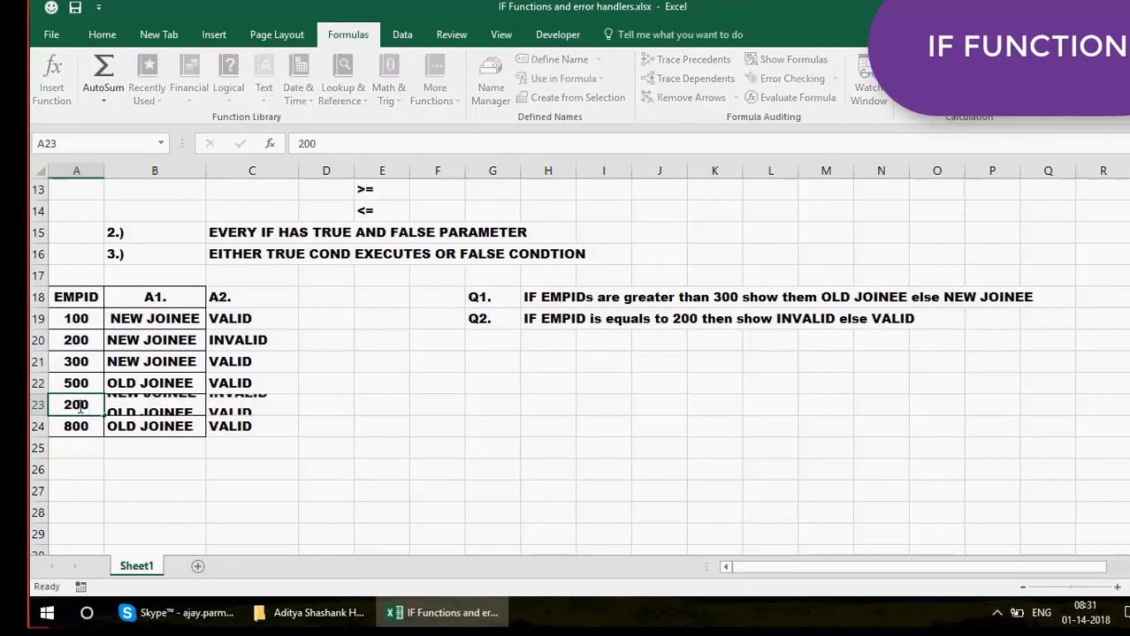
click(255, 405)
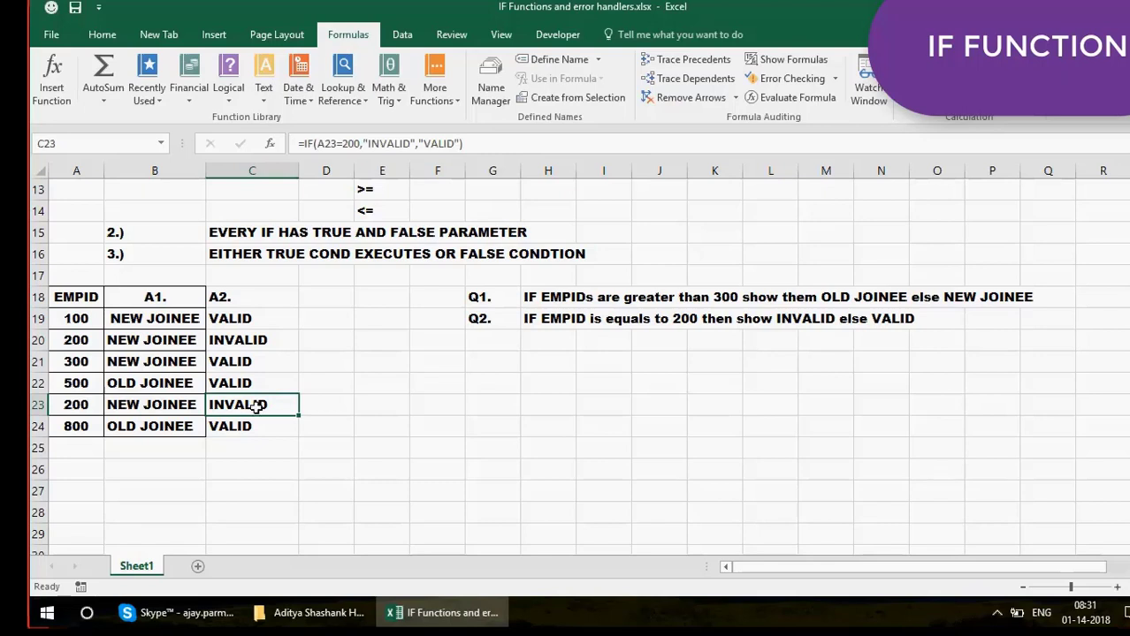
key(Left)
key(Right)
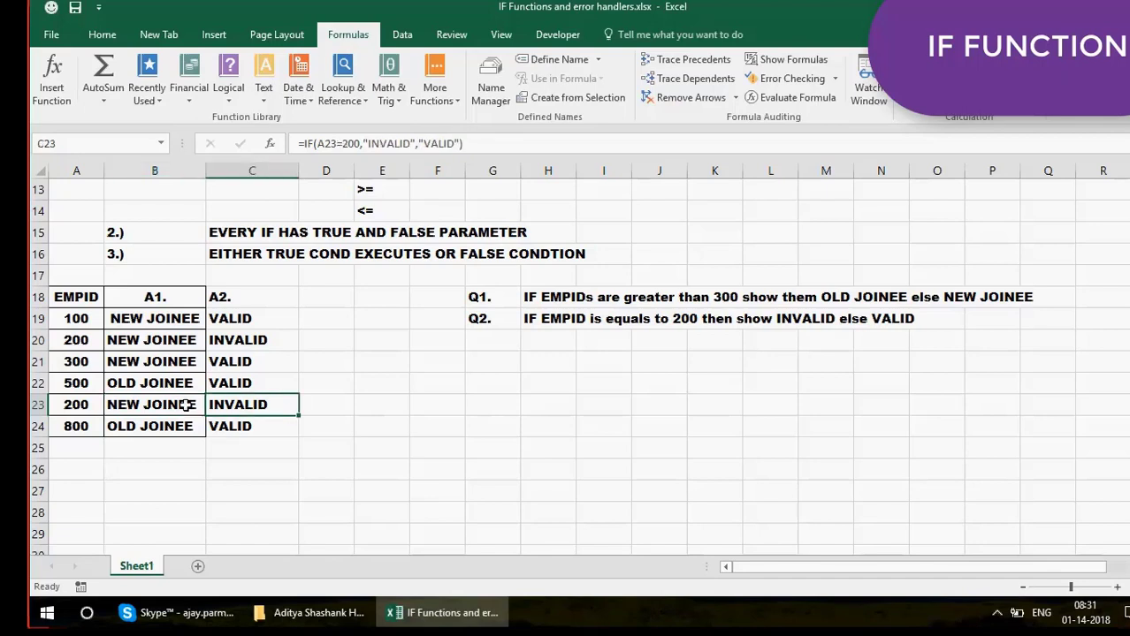
click(77, 403)
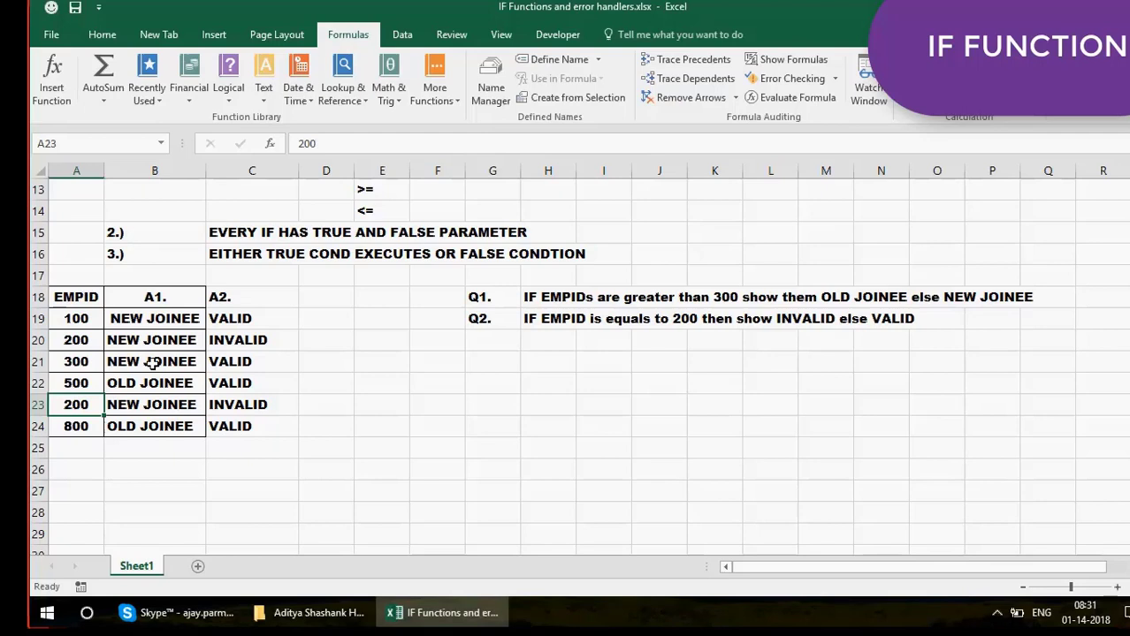
key(ctrl+z)
click(259, 370)
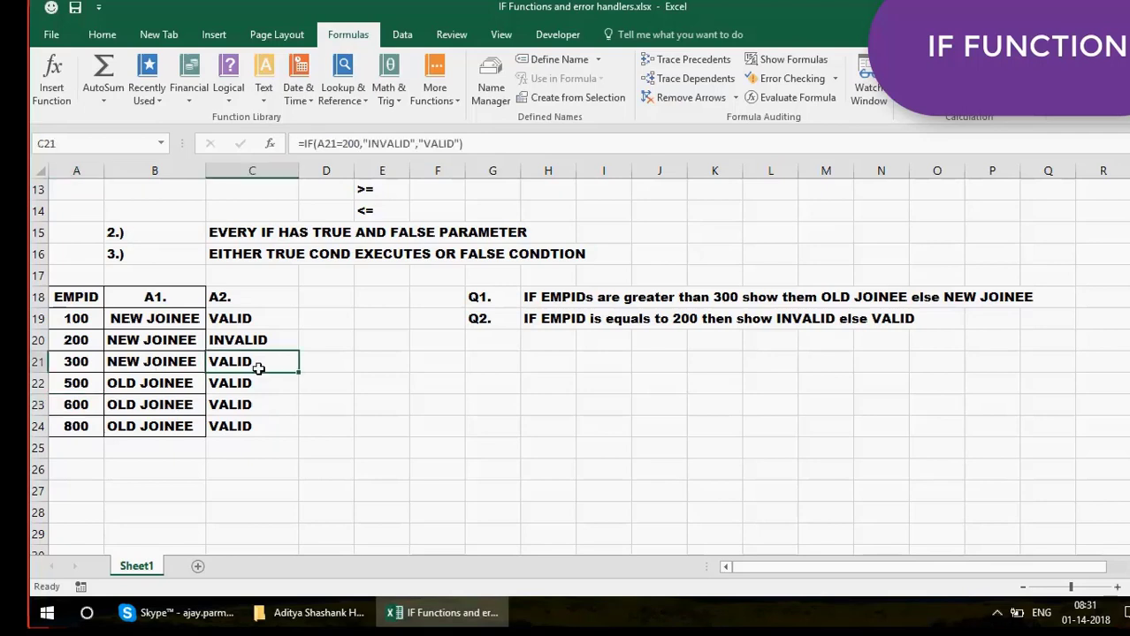
Apply all borders and centre alignment to the answer columns in B18:C24
click(152, 297)
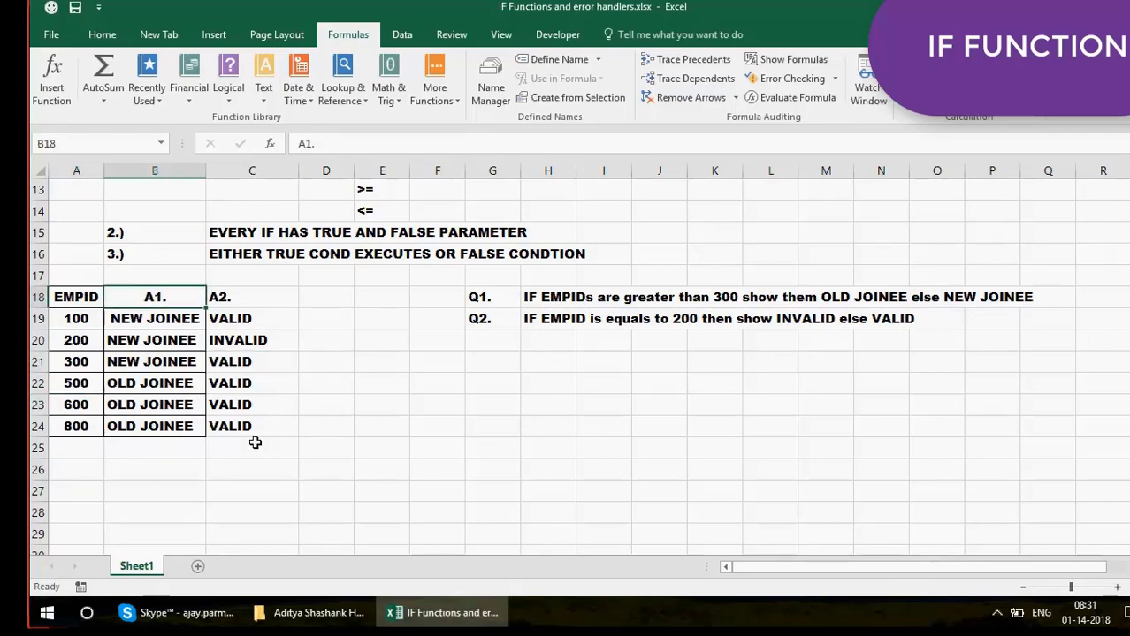
shift+click(290, 430)
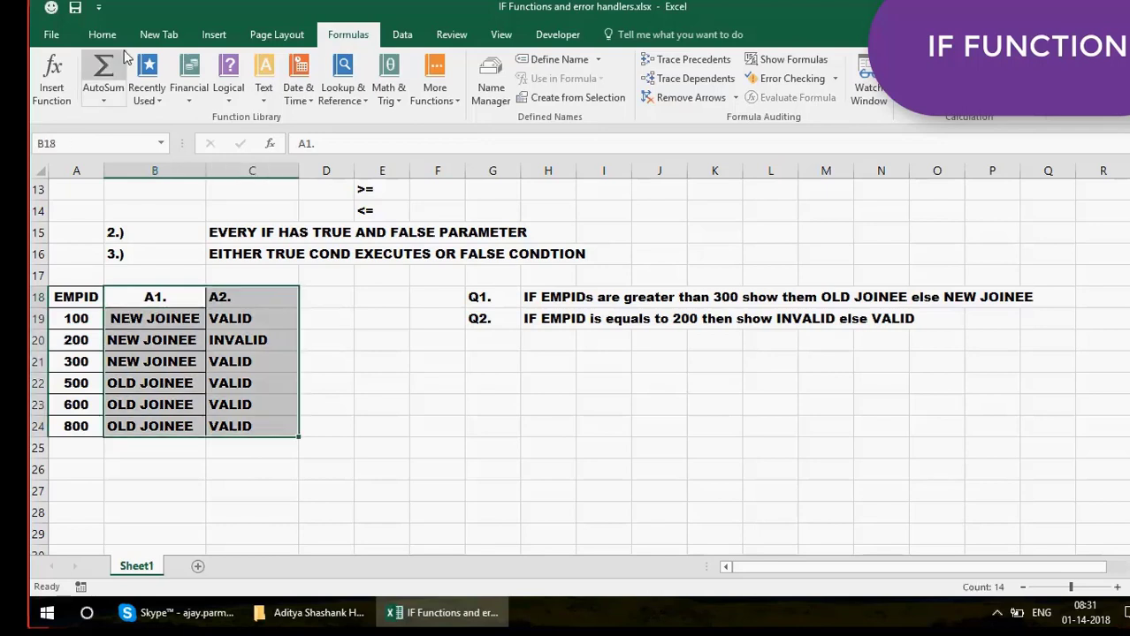
click(102, 35)
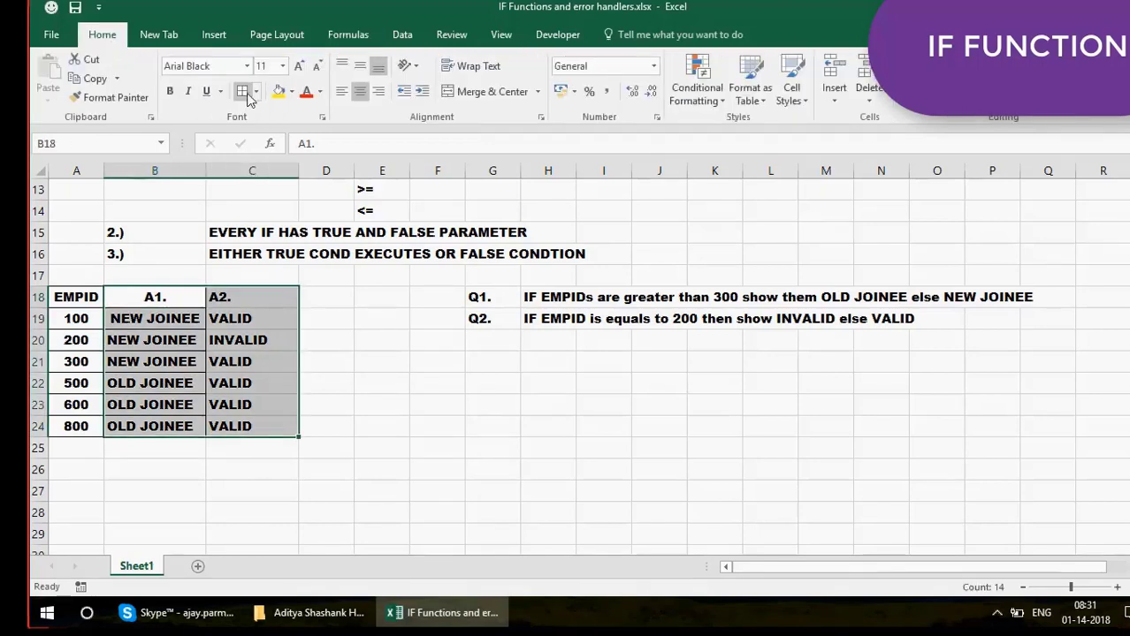
click(364, 92)
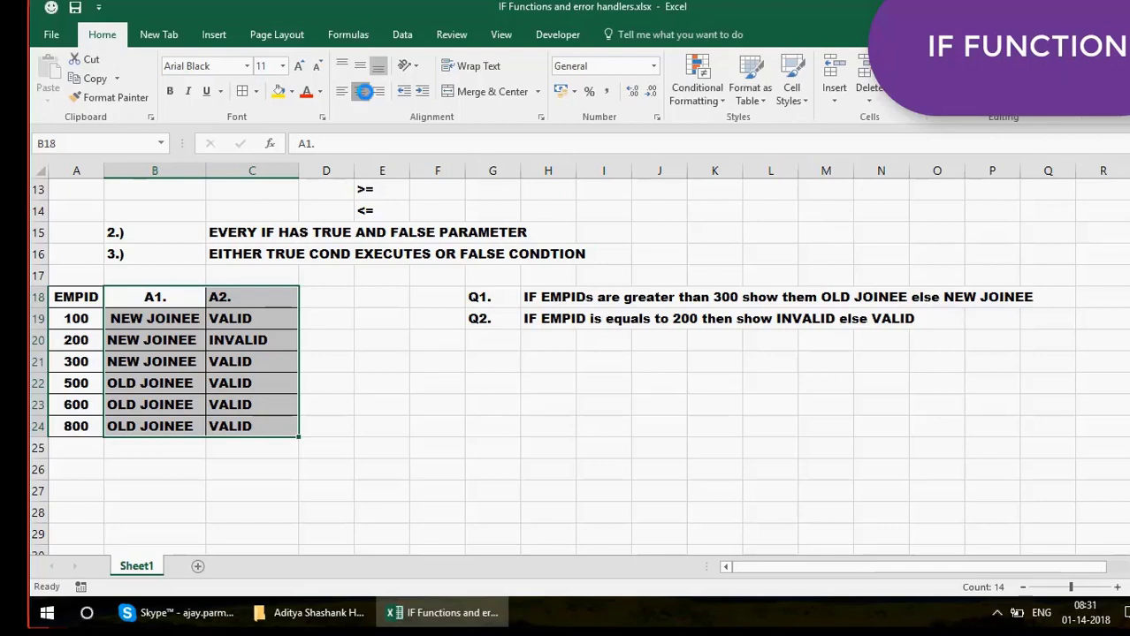
click(327, 317)
Add the question label "Q3." in cell G20, below Q2
click(509, 341)
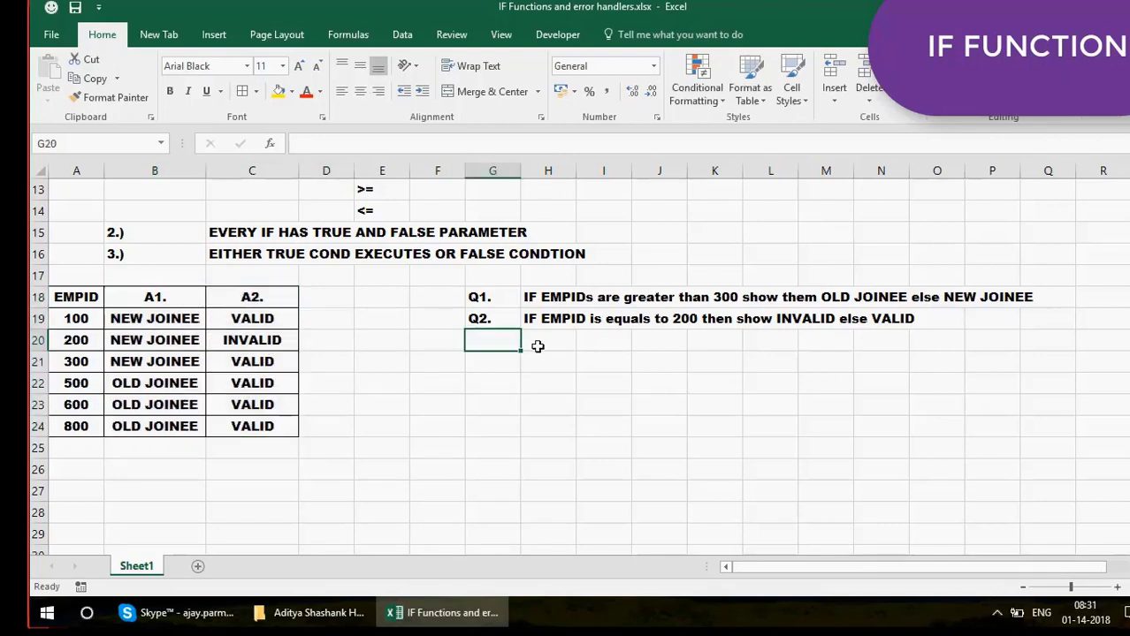
text(Q3)
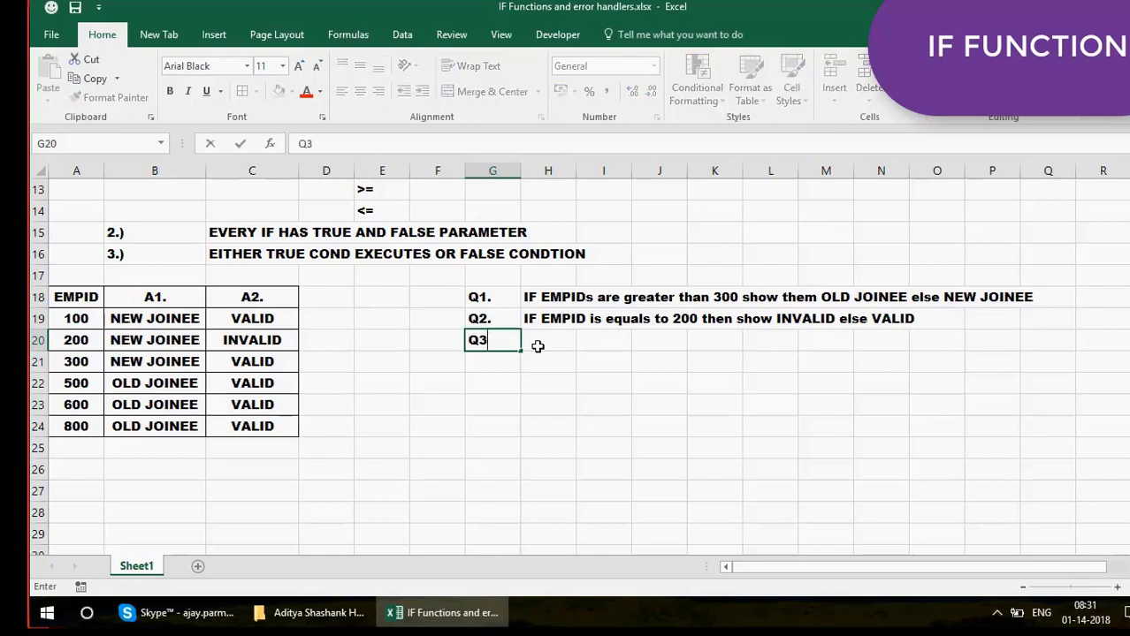
text(.)
Write the Q3 question in H20: IF EMPID is not equals to 300 then show "VALID" else "INVALID"
click(538, 347)
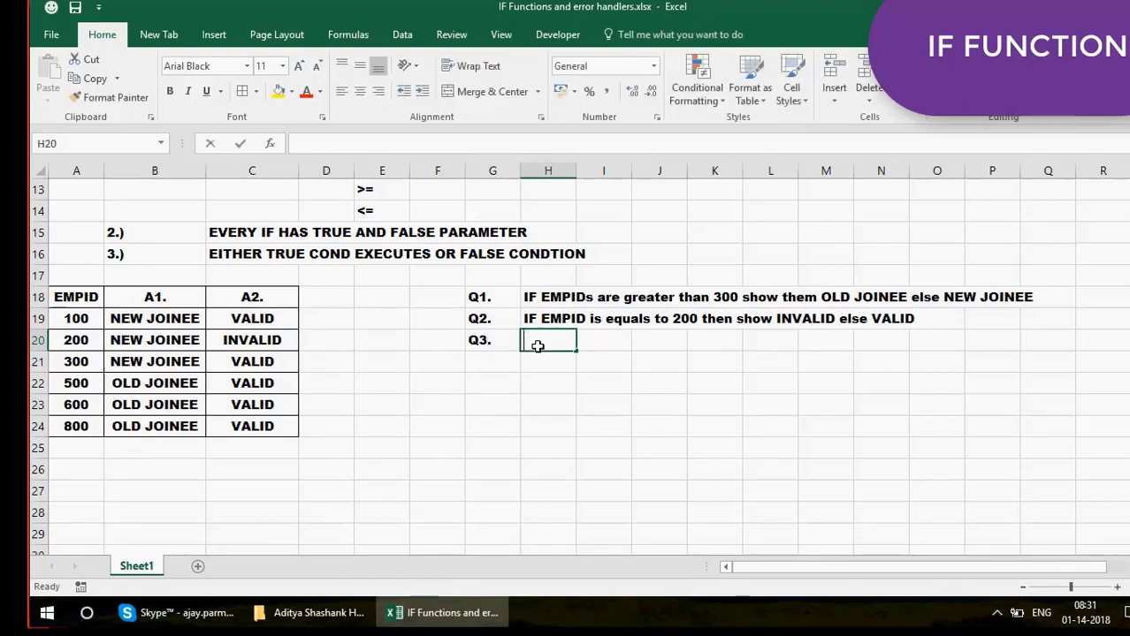
text(IF EMPID IS)
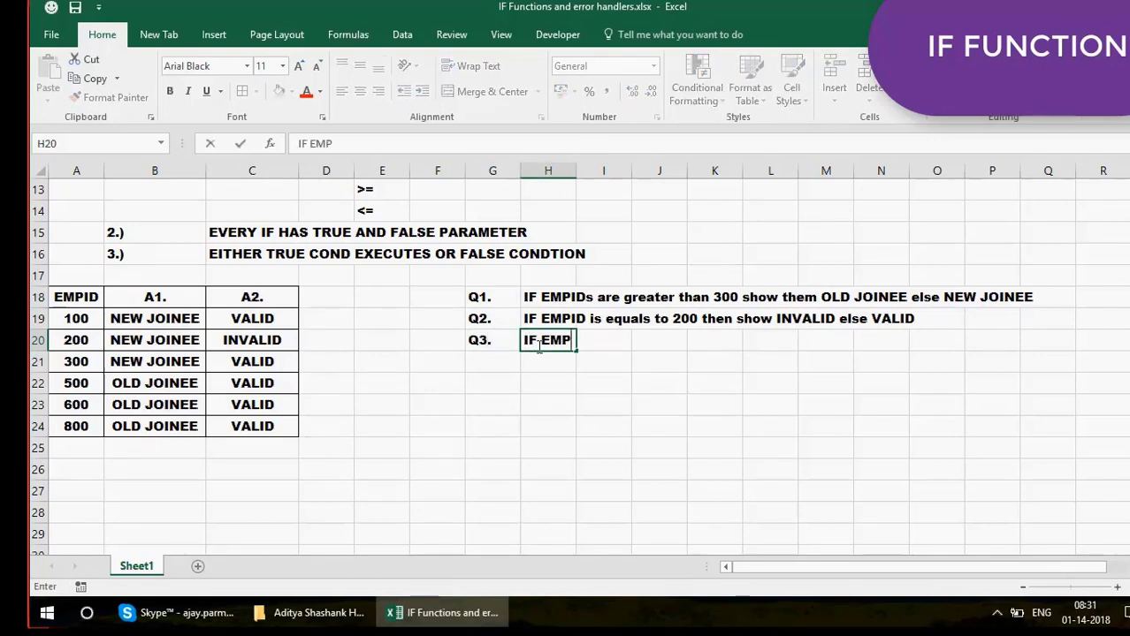
key(BackSpace)
key(BackSpace)
key(BackSpace)
key(Caps_Lock)
text(i)
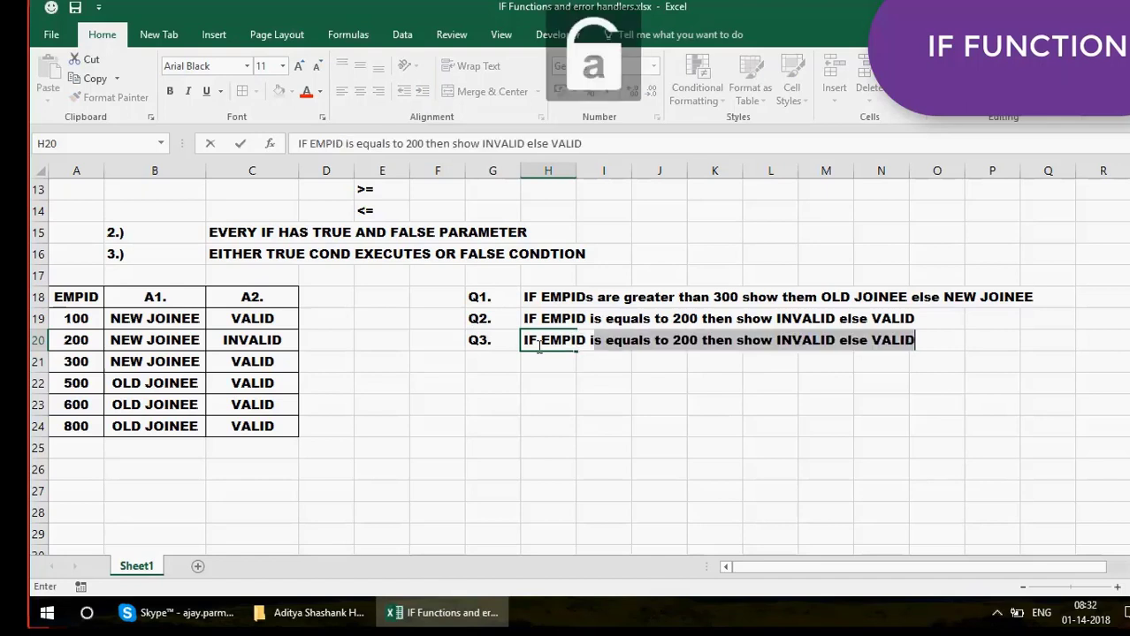
text(s not )
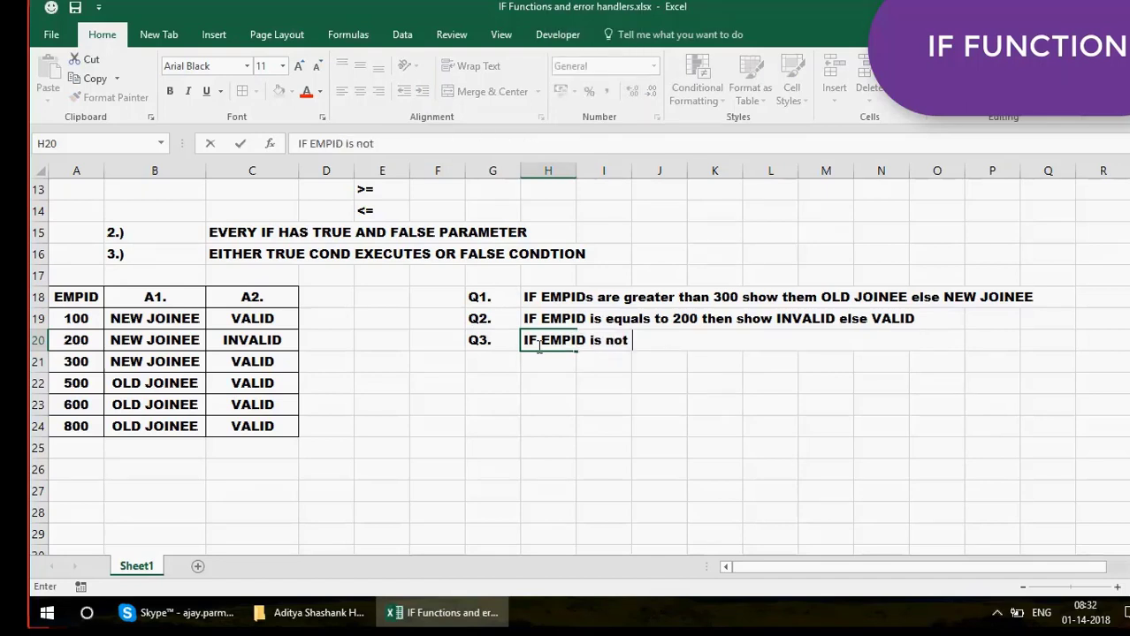
text(equalst)
key(BackSpace)
key(BackSpace)
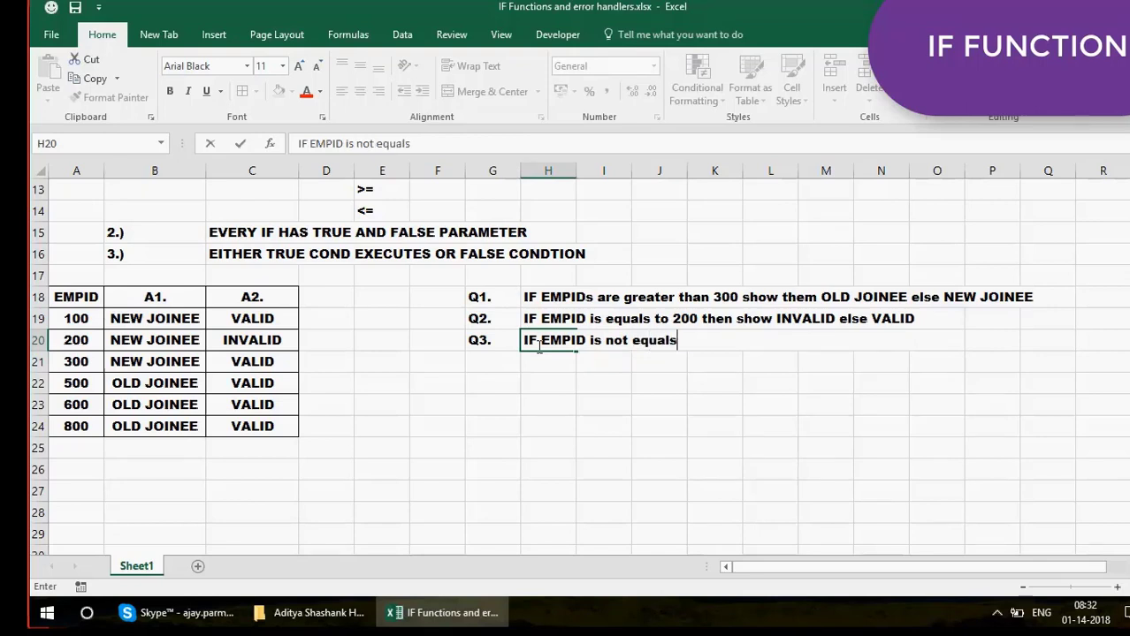
text(to 300 t)
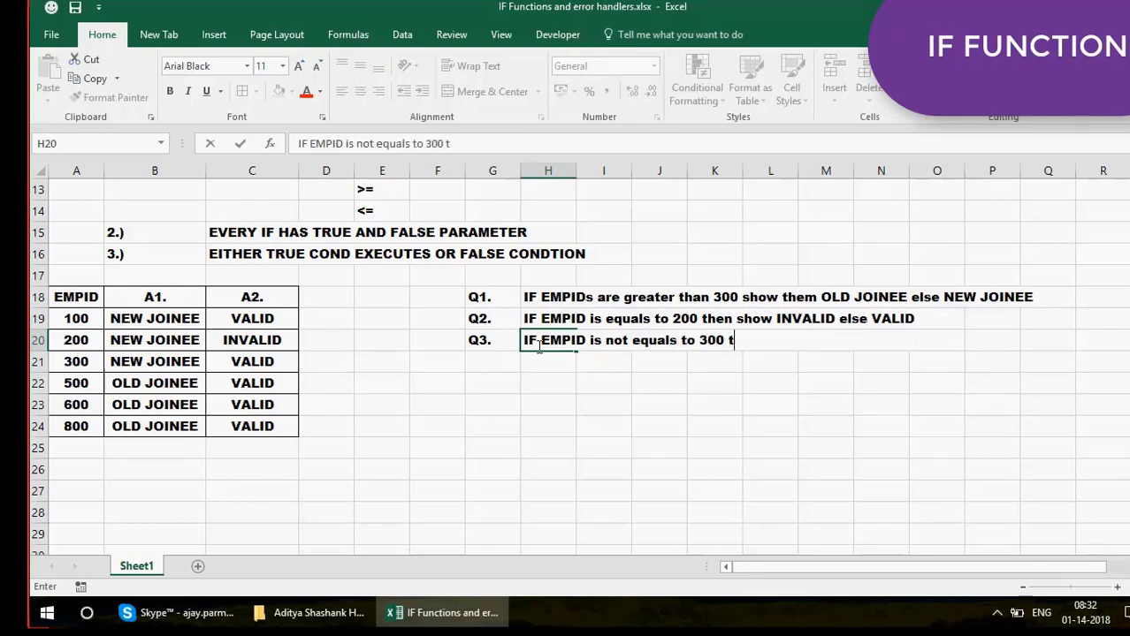
text(hen show )
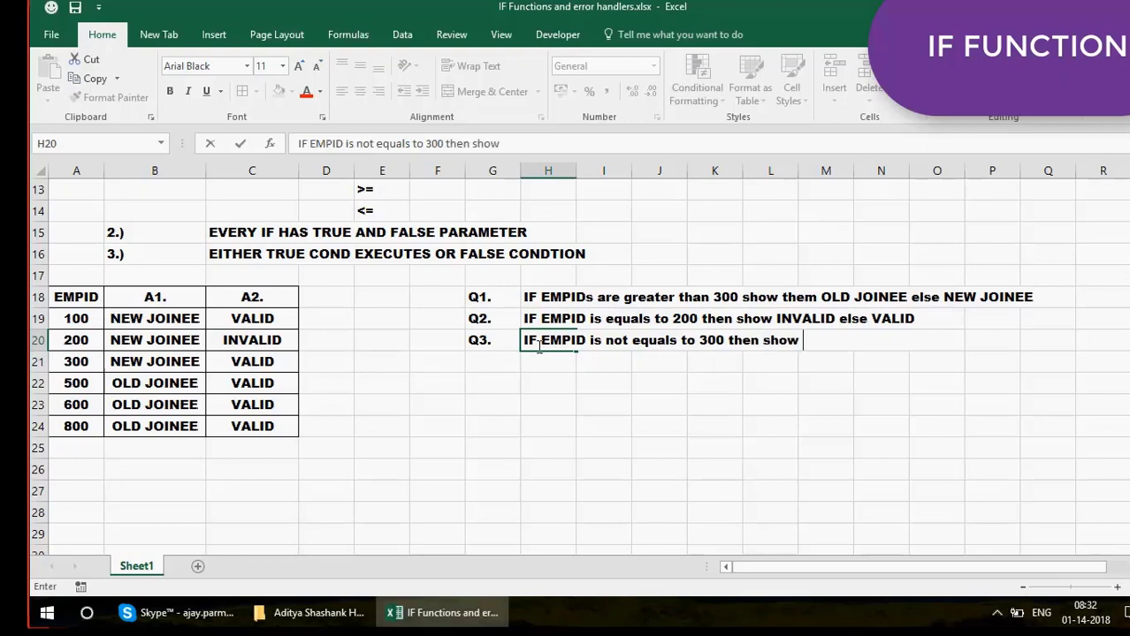
text("VI)
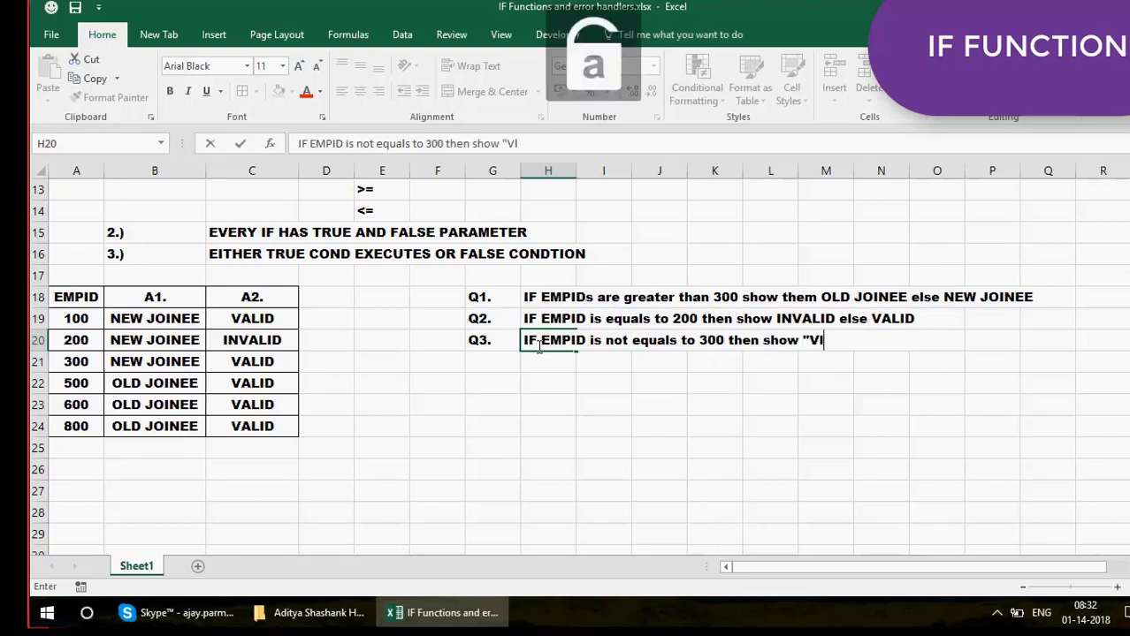
key(BackSpace)
text(a)
key(BackSpace)
key(Caps_Lock)
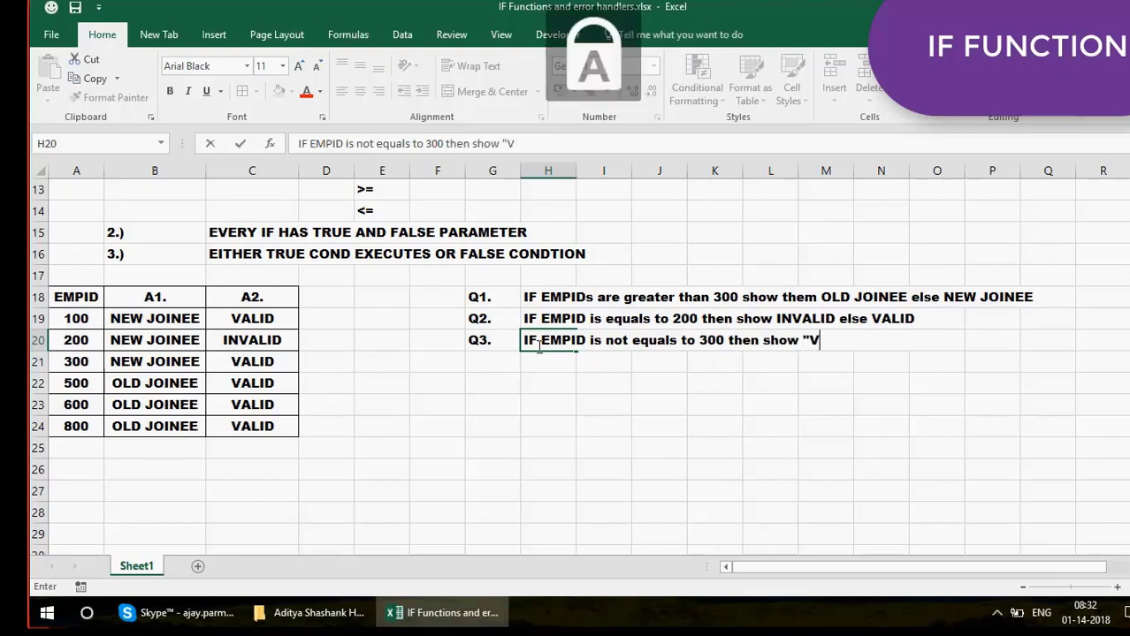
text(ALID)
key(BackSpace)
text(")
key(Caps_Lock)
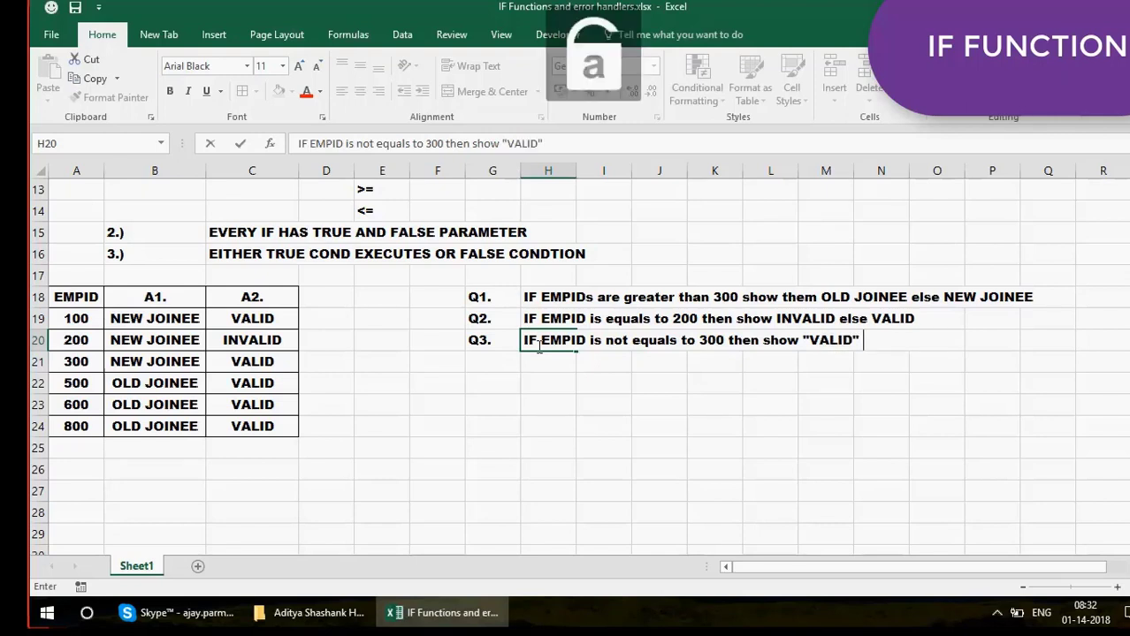
text(else)
key(Caps_Lock)
text("I)
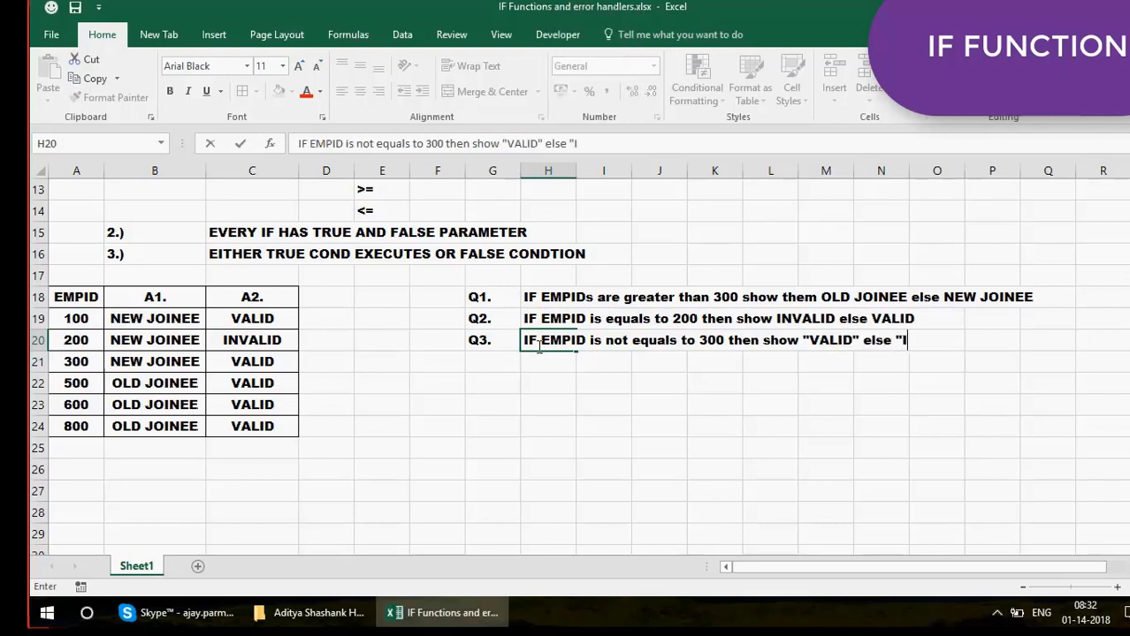
text(NVALID")
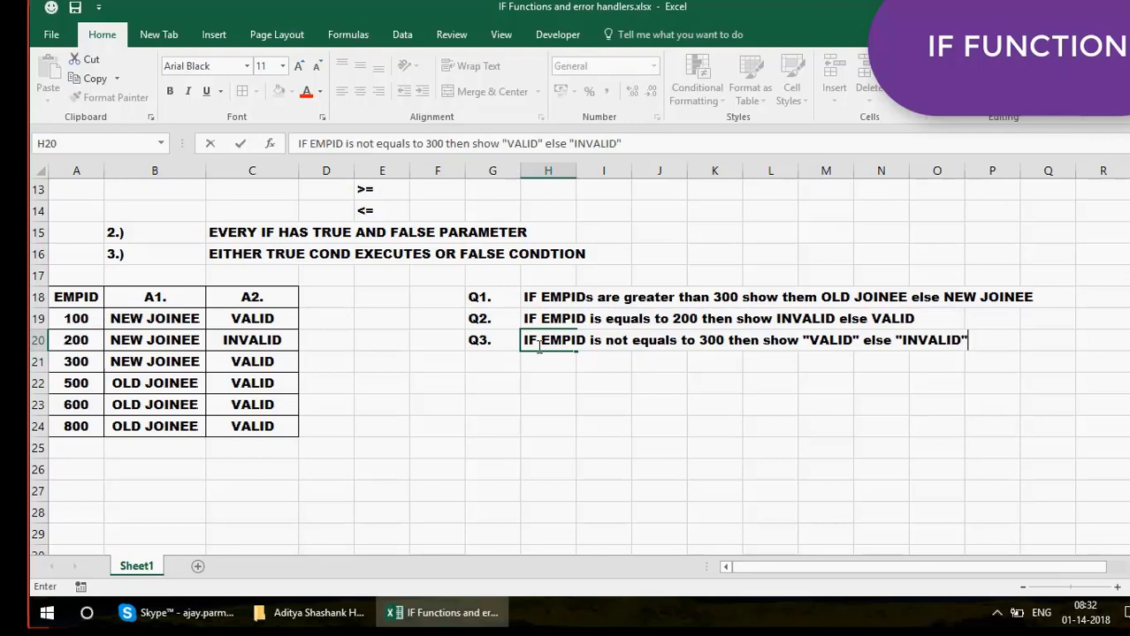
Add the answer column header "A3." in cell D18, beside A2
click(347, 298)
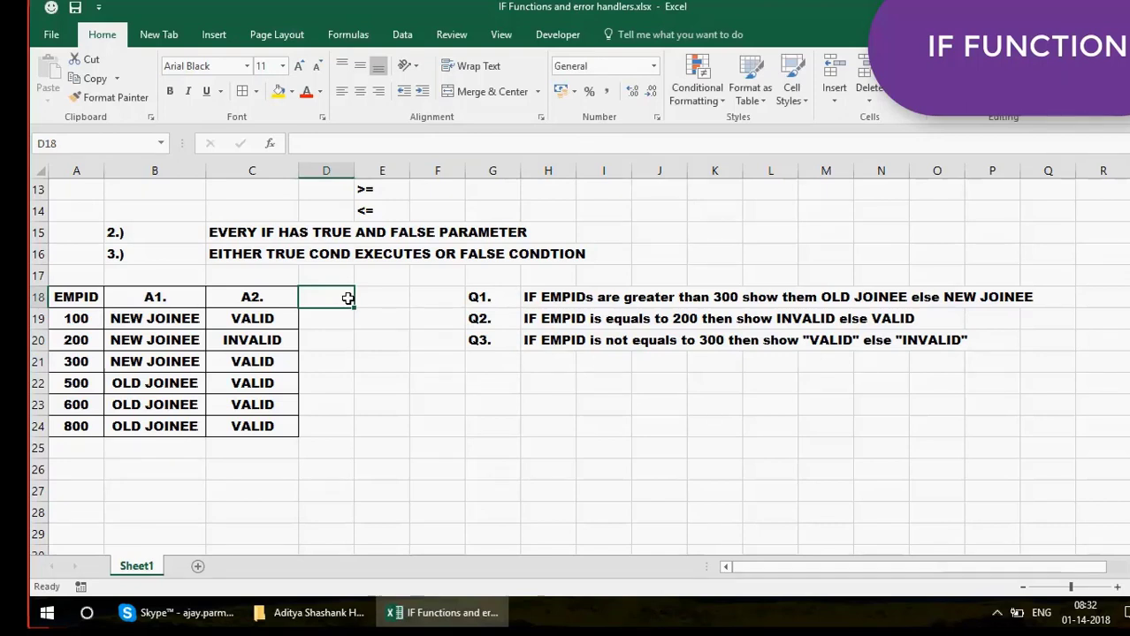
text(A3.)
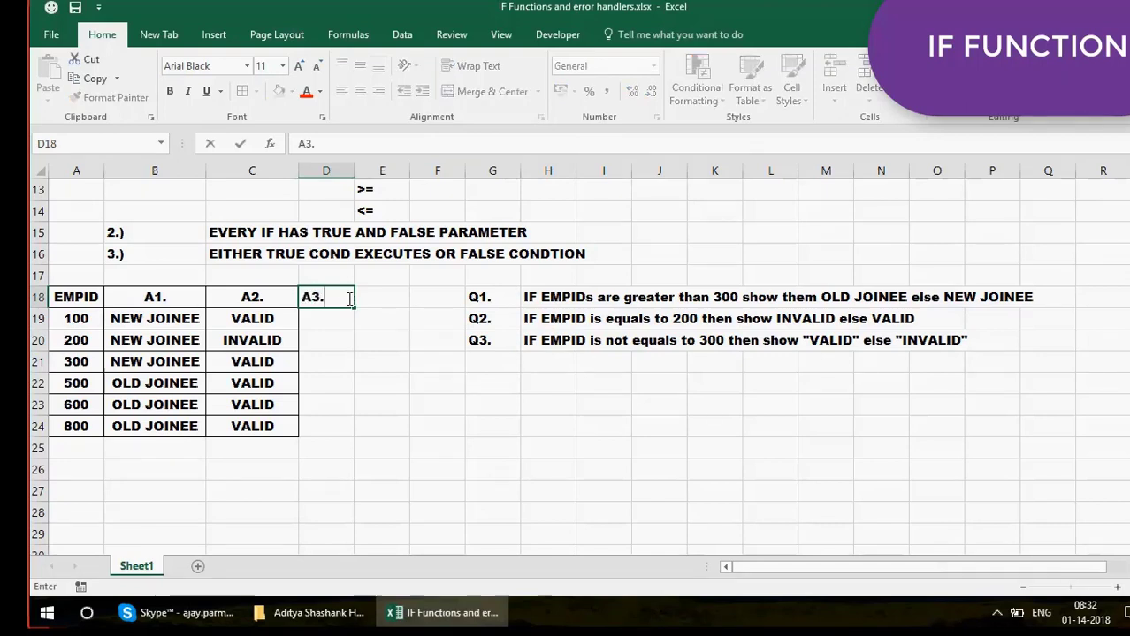
key(Return)
Answer Q3 in D19 with the formula =IF(A19<>300,"VALID","INVALID")
text(=IF()
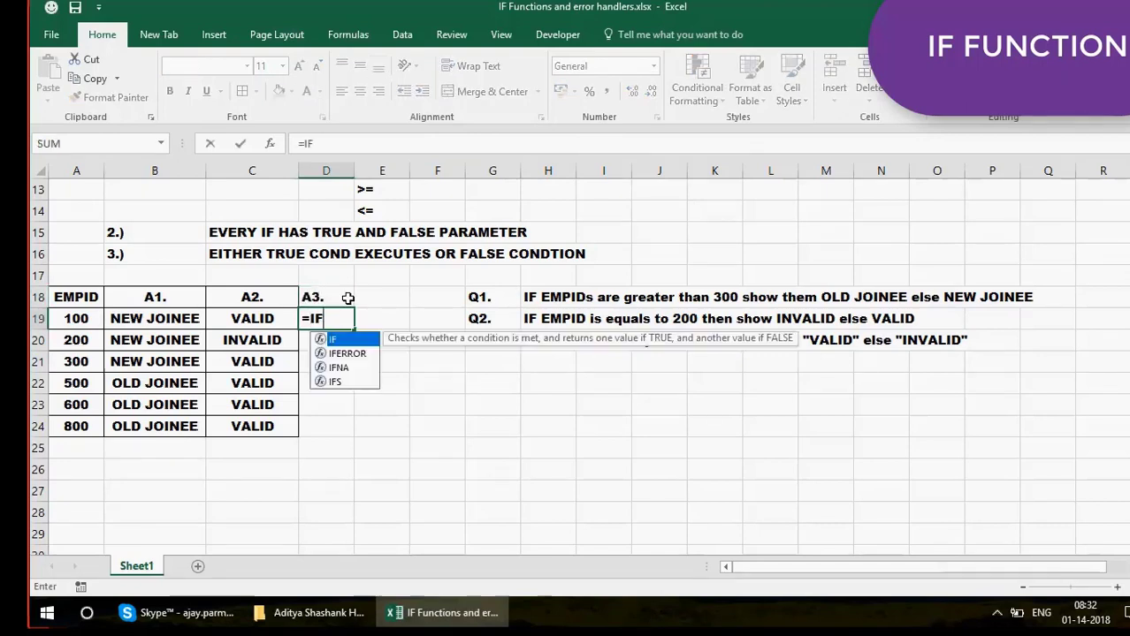
click(75, 321)
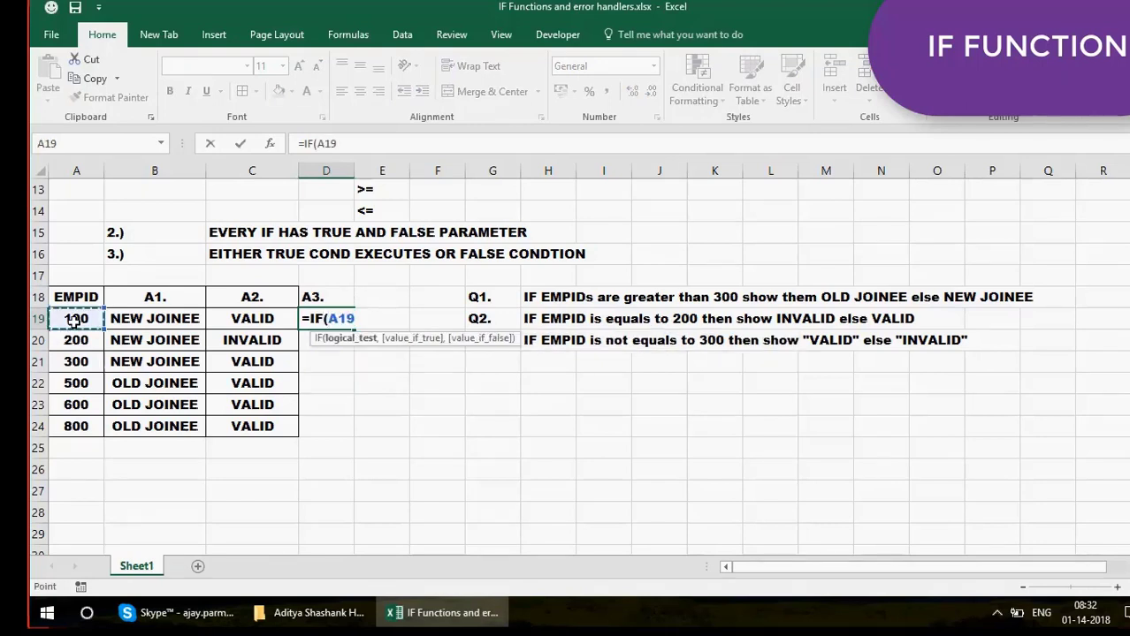
text(<>)
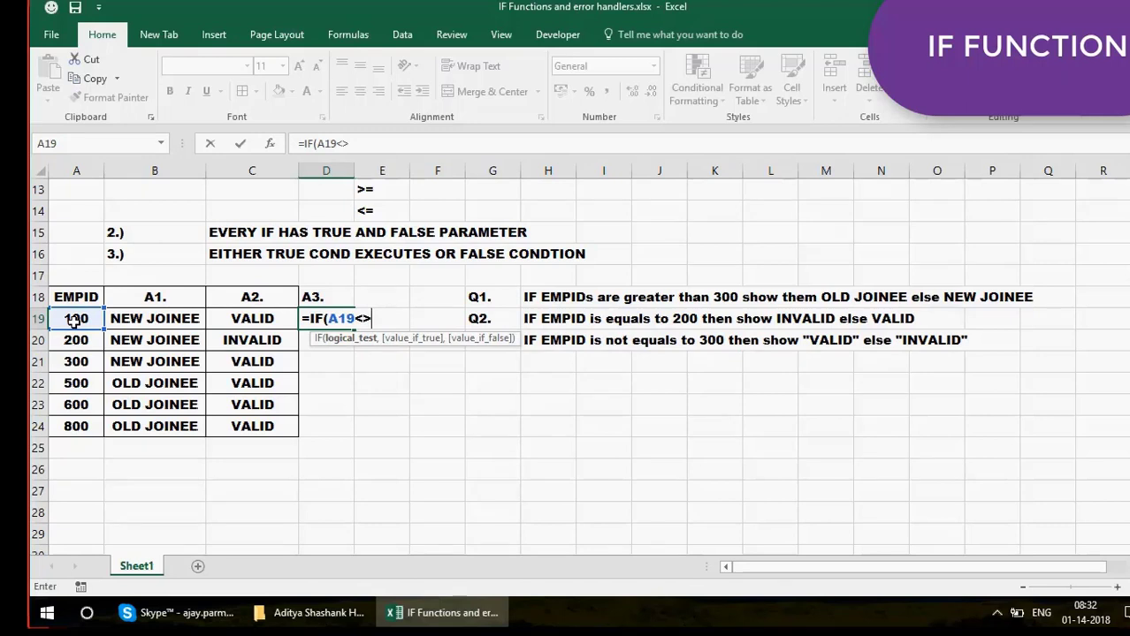
text(300)
text(,")
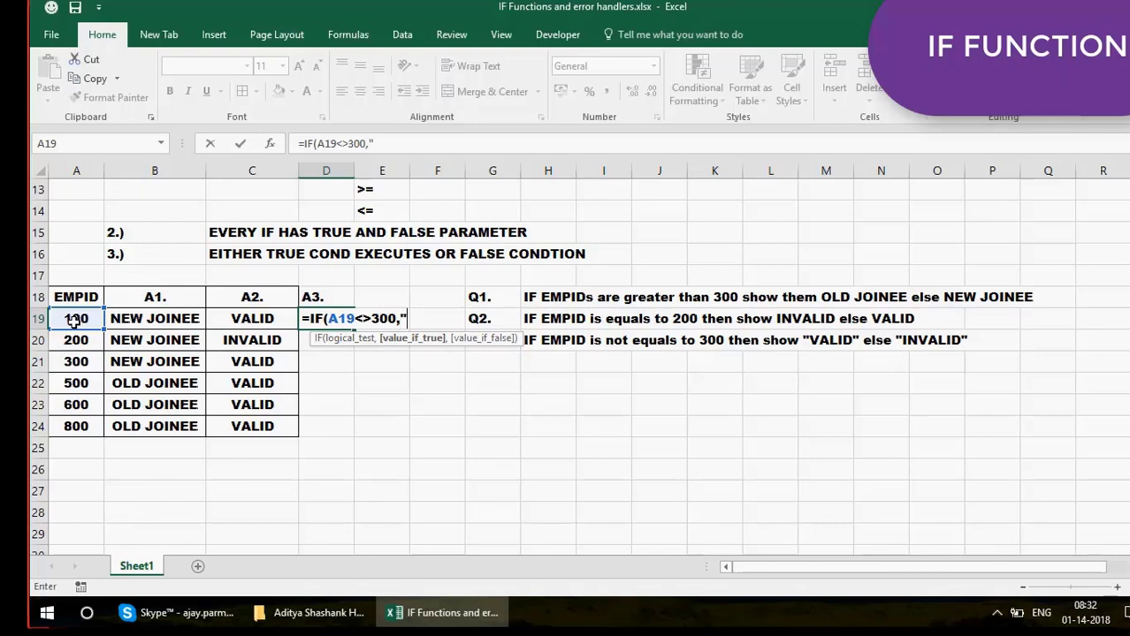
text(VALID")
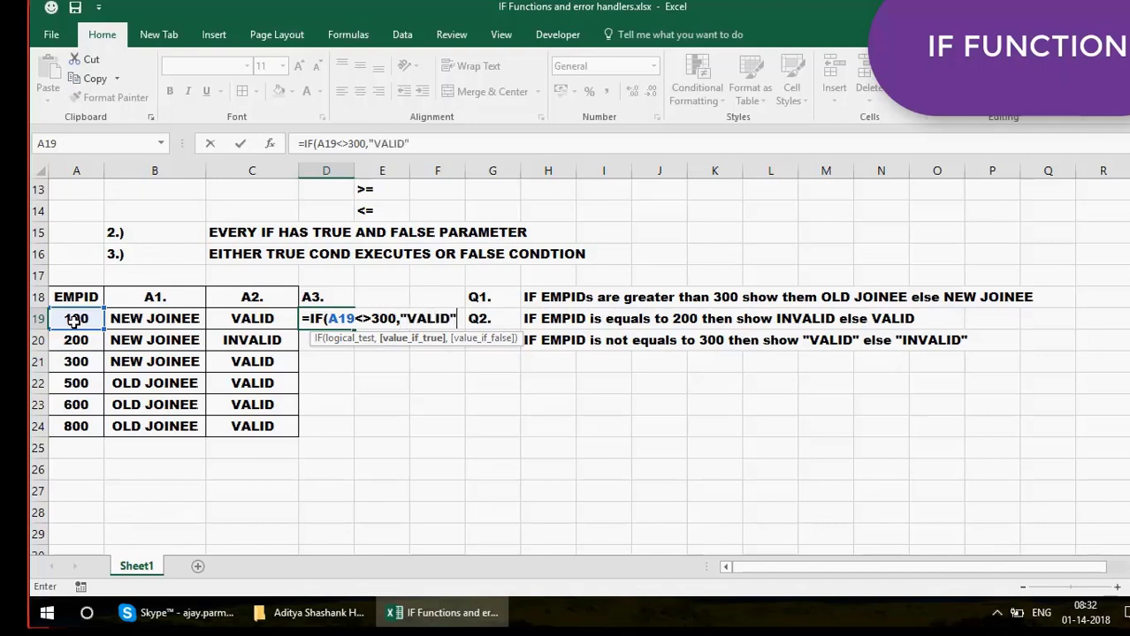
text(,)
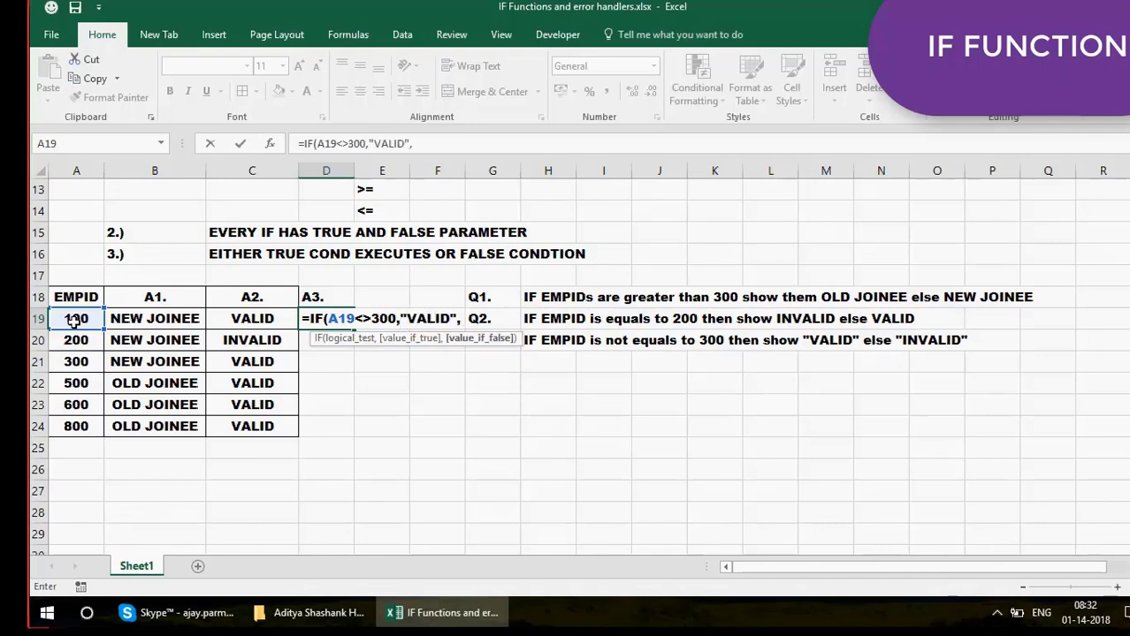
text("INVALID")
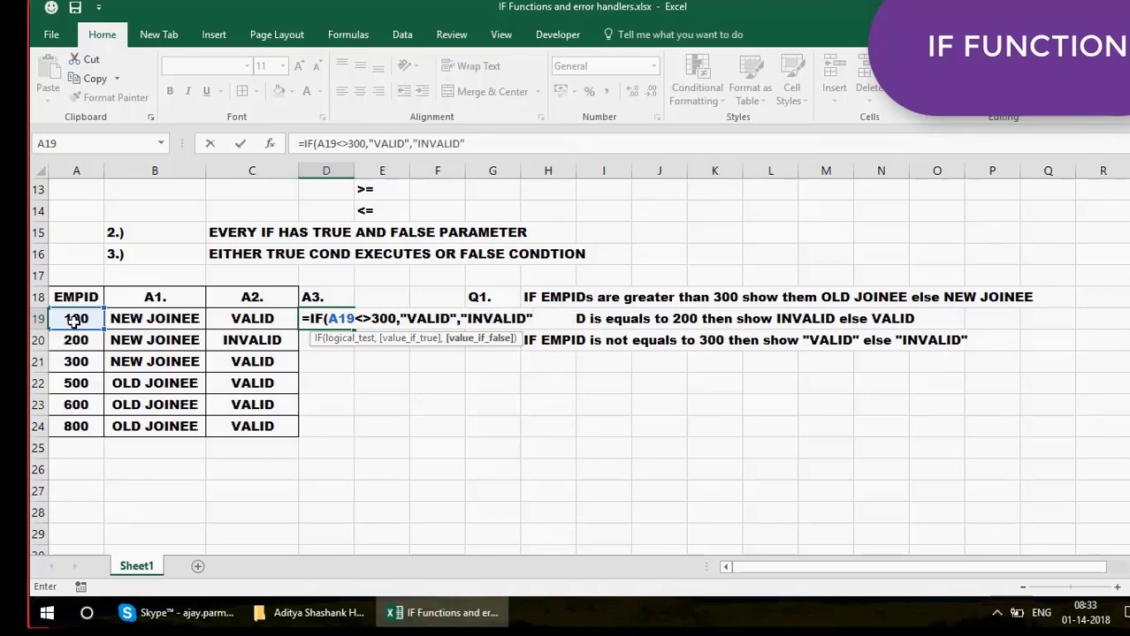
text())
key(Return)
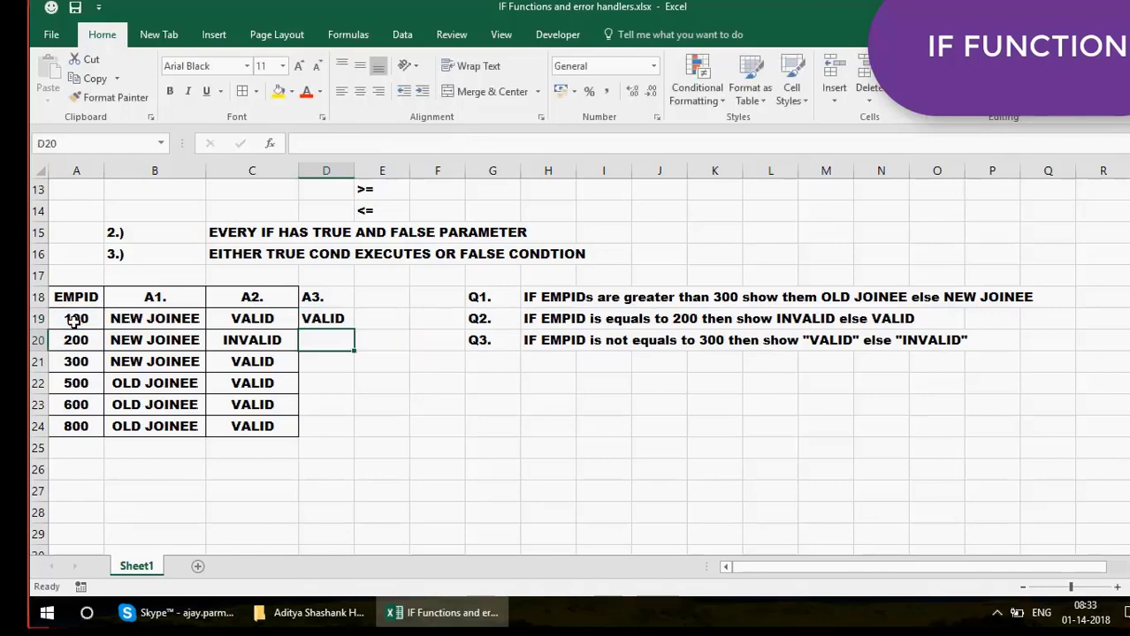
Fill the D19 formula down through D24 and widen column D slightly so every answer fits
click(336, 324)
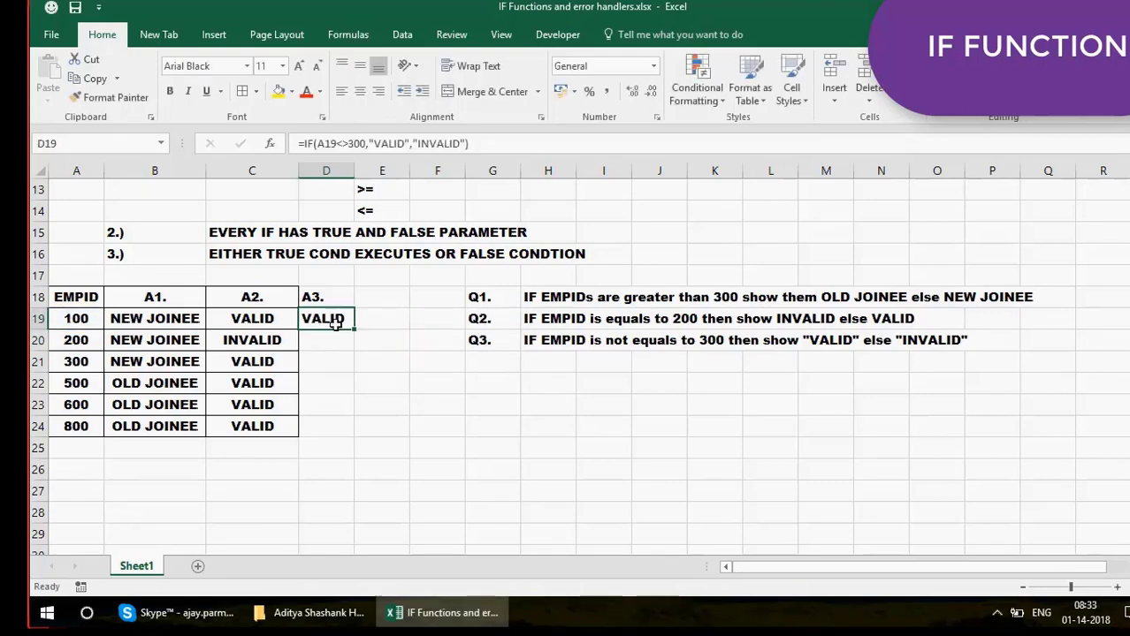
drag(354, 329, 349, 430)
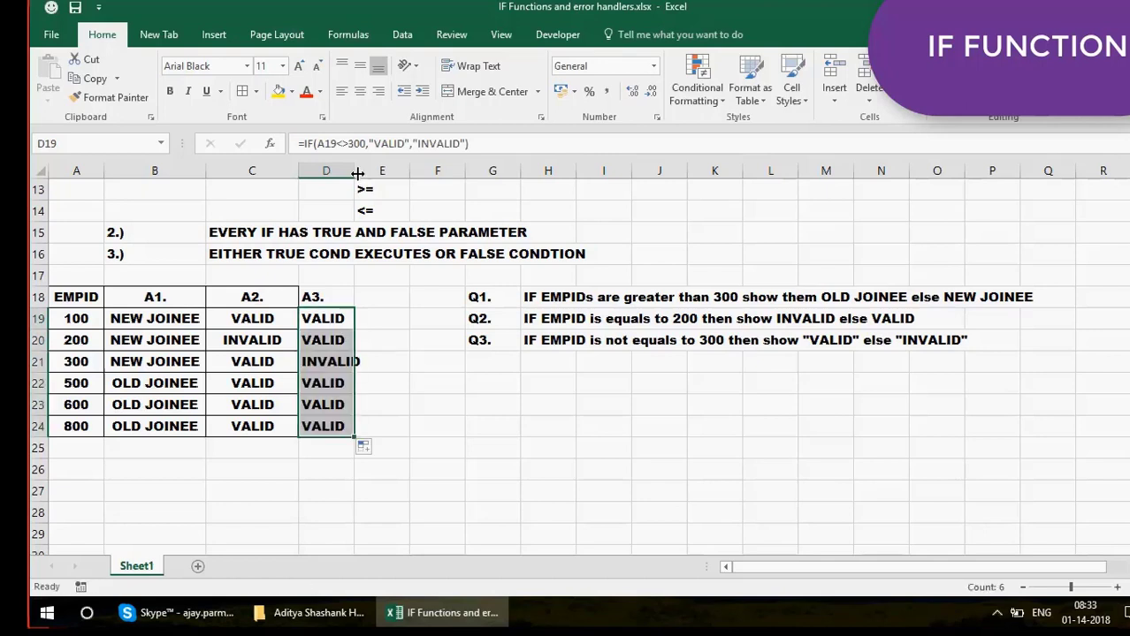
drag(356, 173, 371, 233)
click(329, 340)
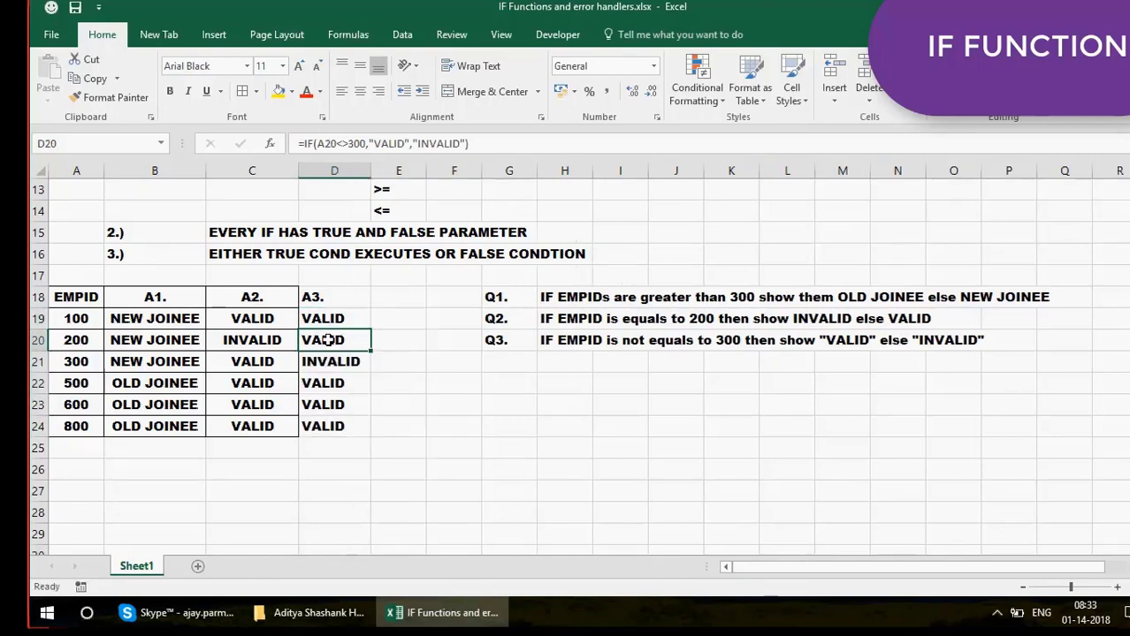
Apply all borders and centre alignment to the three answer columns in B18:D24
click(178, 293)
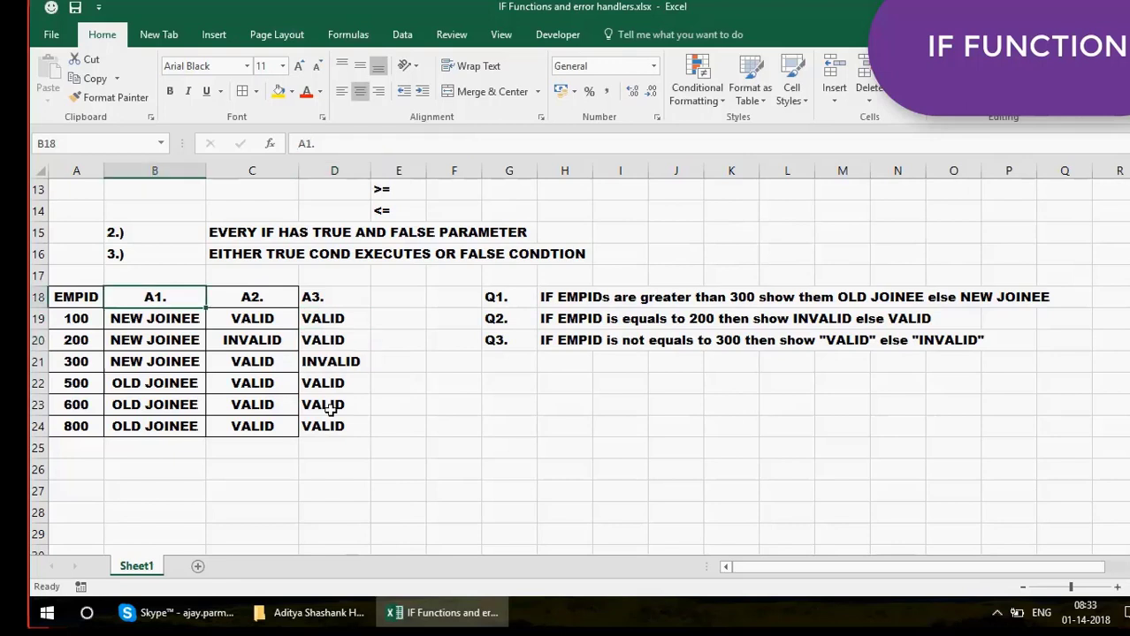
shift+click(364, 426)
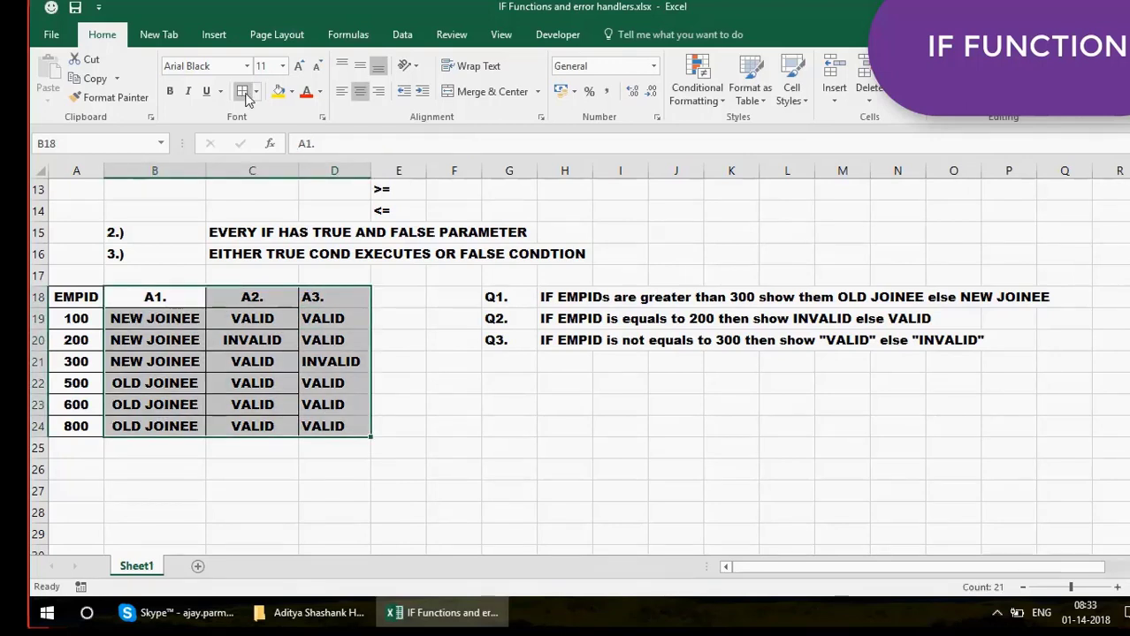
click(359, 92)
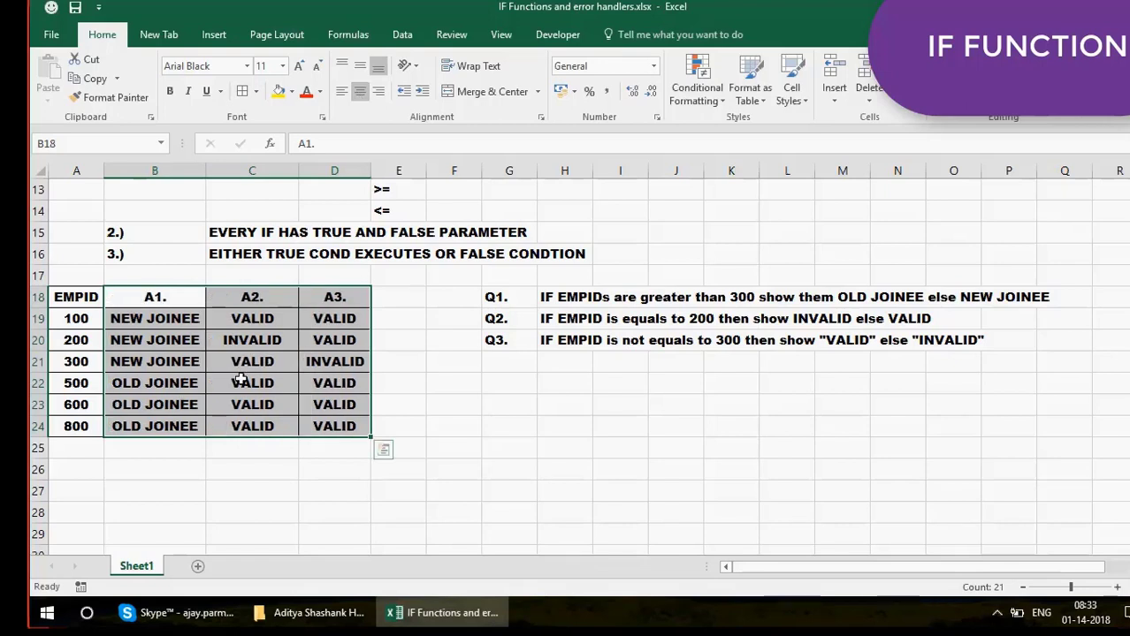
Start a second practice table with the header EMPNAME in cell A26, below the EMPID table
click(107, 469)
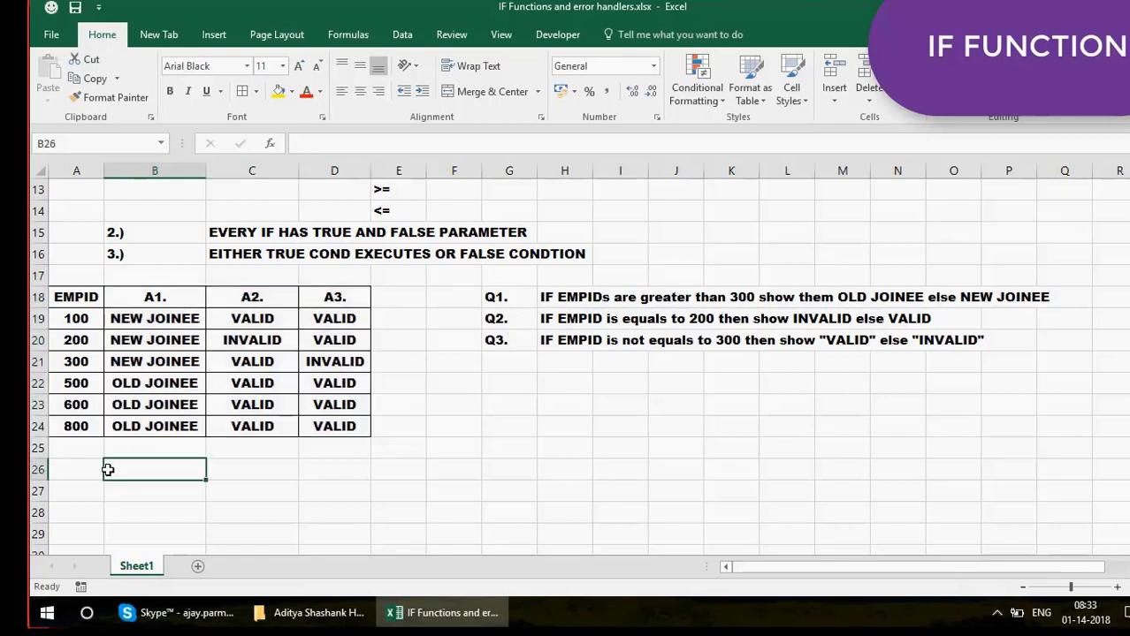
click(60, 471)
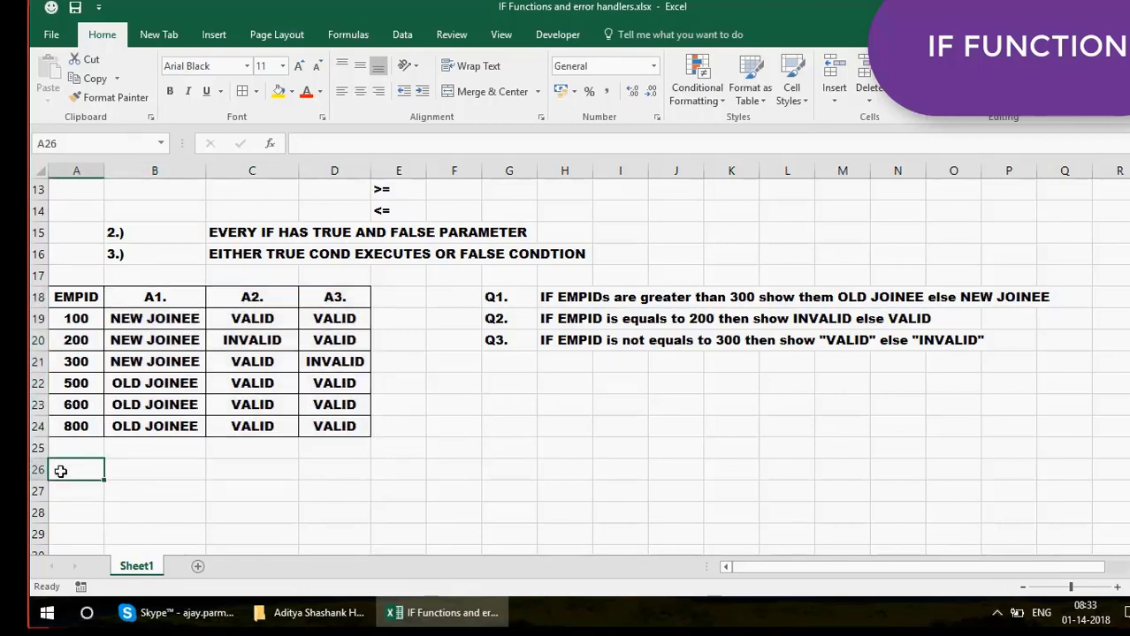
text(EMPNAM)
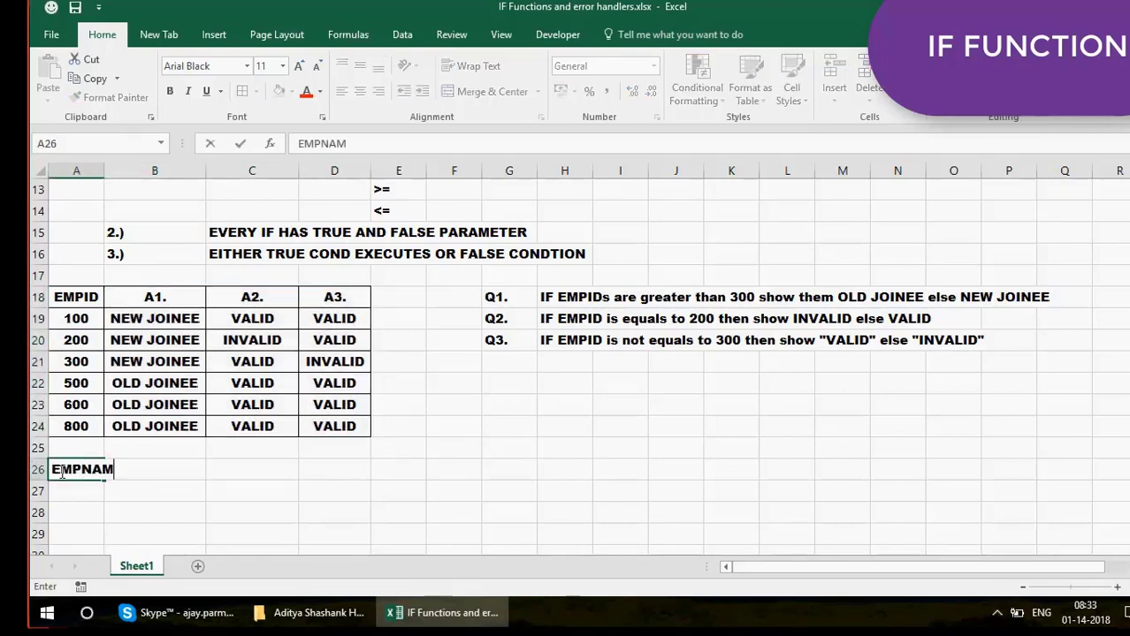
text(E)
key(Return)
Enter the first two sample employee first names, in capitals, under the EMPNAME header in A27 and A28
text(AJAY)
key(Return)
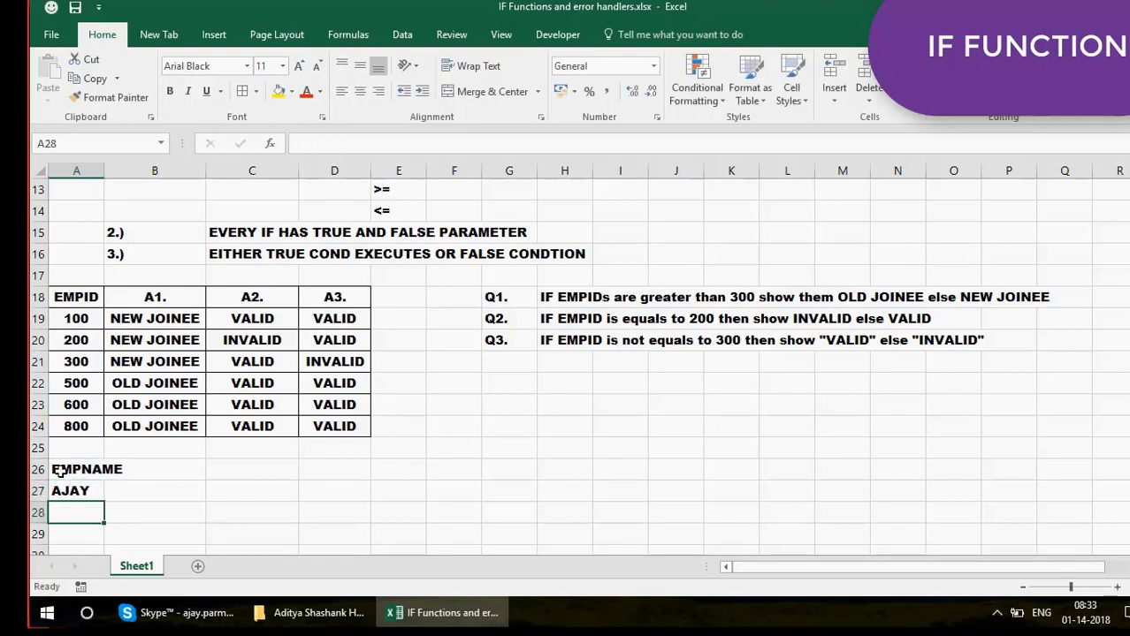
text(BHAVNA)
key(Return)
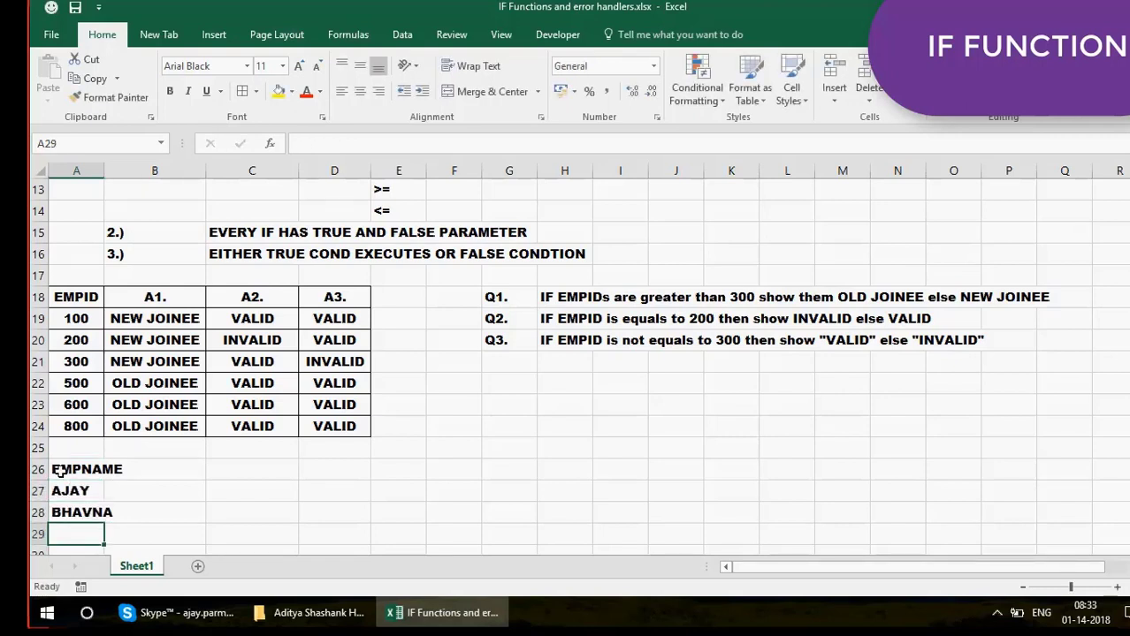
key(Return)
key(Return)
scroll(60, 471, down, 1)
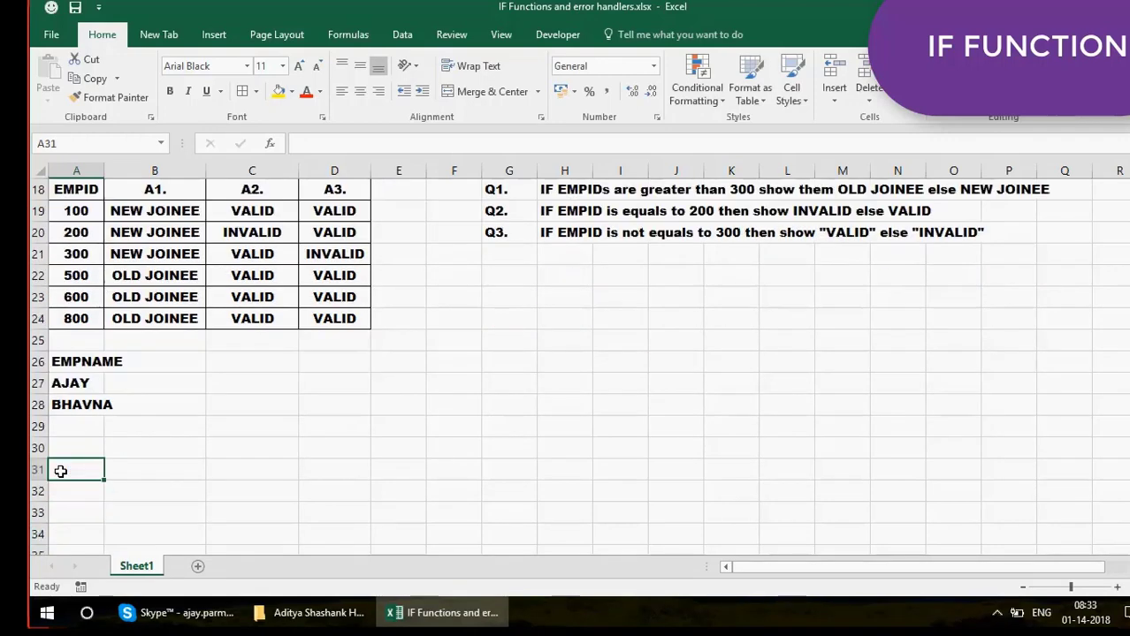
key(Up)
key(Up)
key(Up)
key(Down)
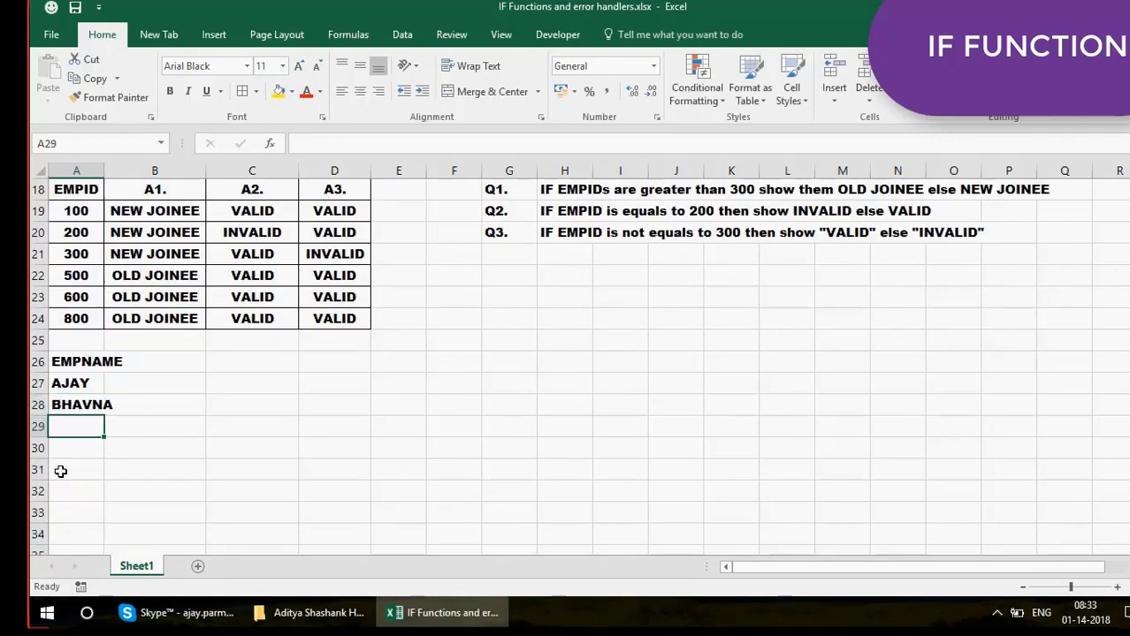
Add three more employee names of differing lengths to the EMPNAME list in A29:A31
text(HEMANT)
key(Return)
text(B)
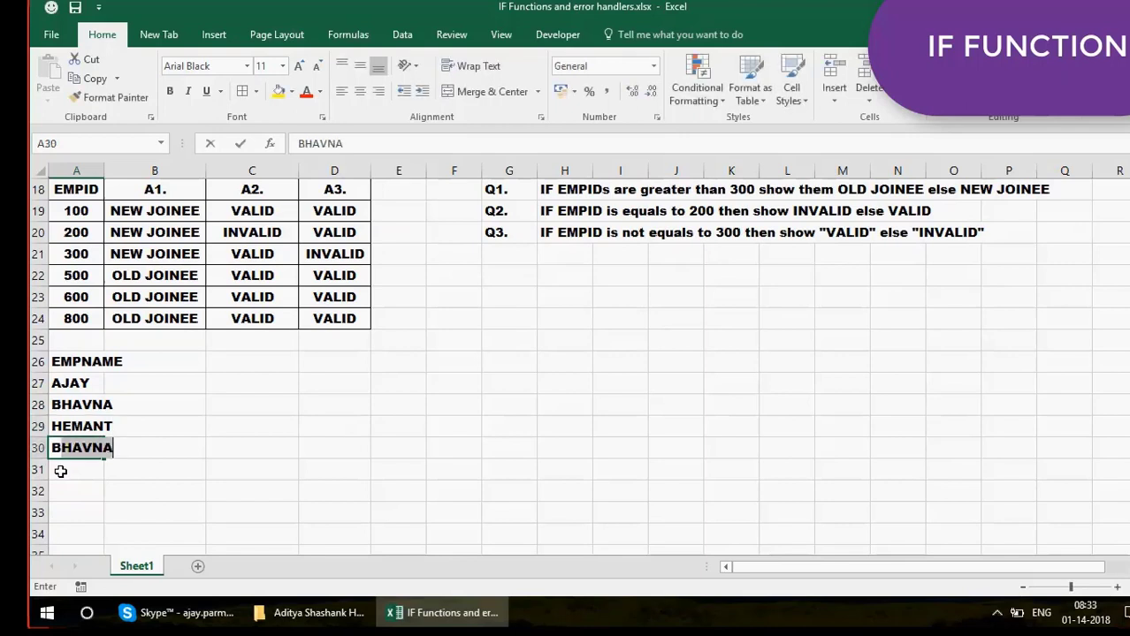
text(HARDWAJ)
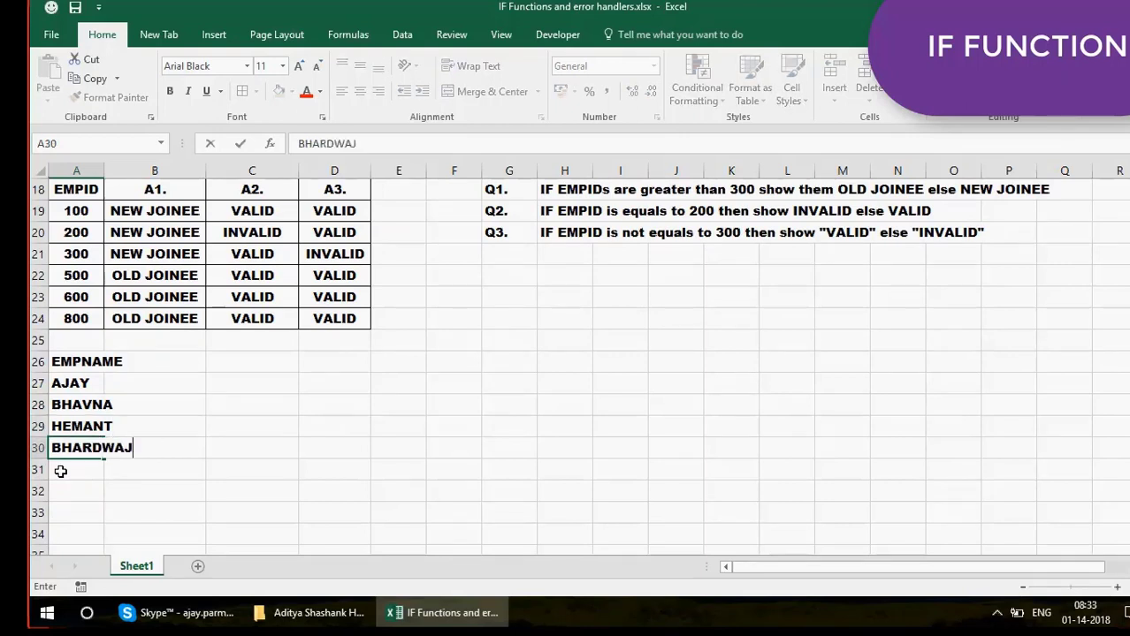
key(Return)
text(ADITY)
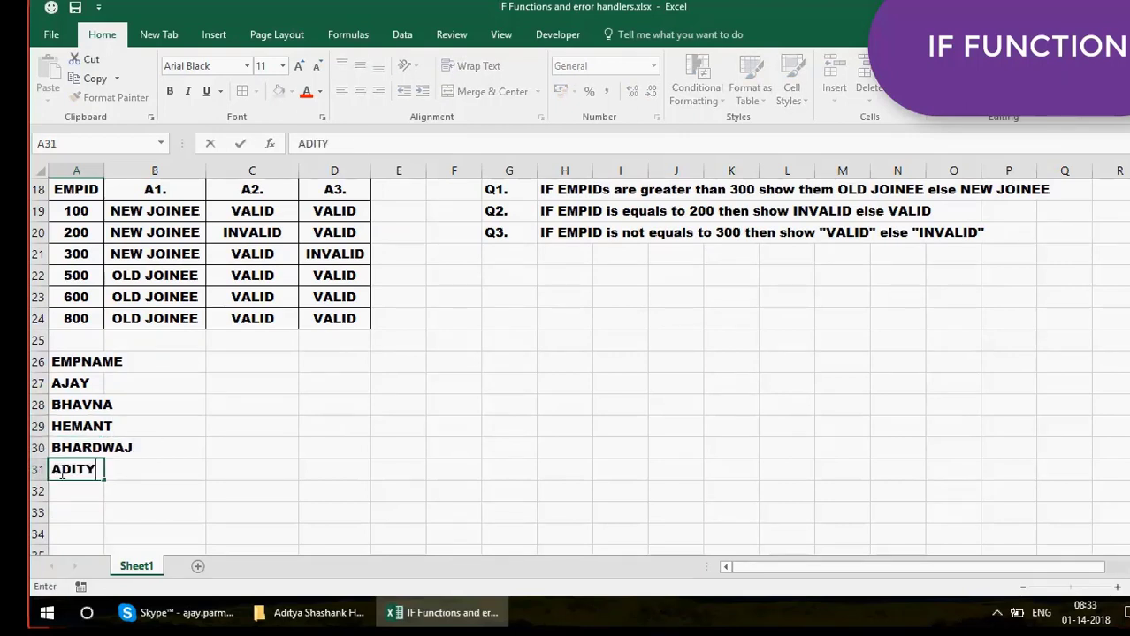
text(A)
key(Return)
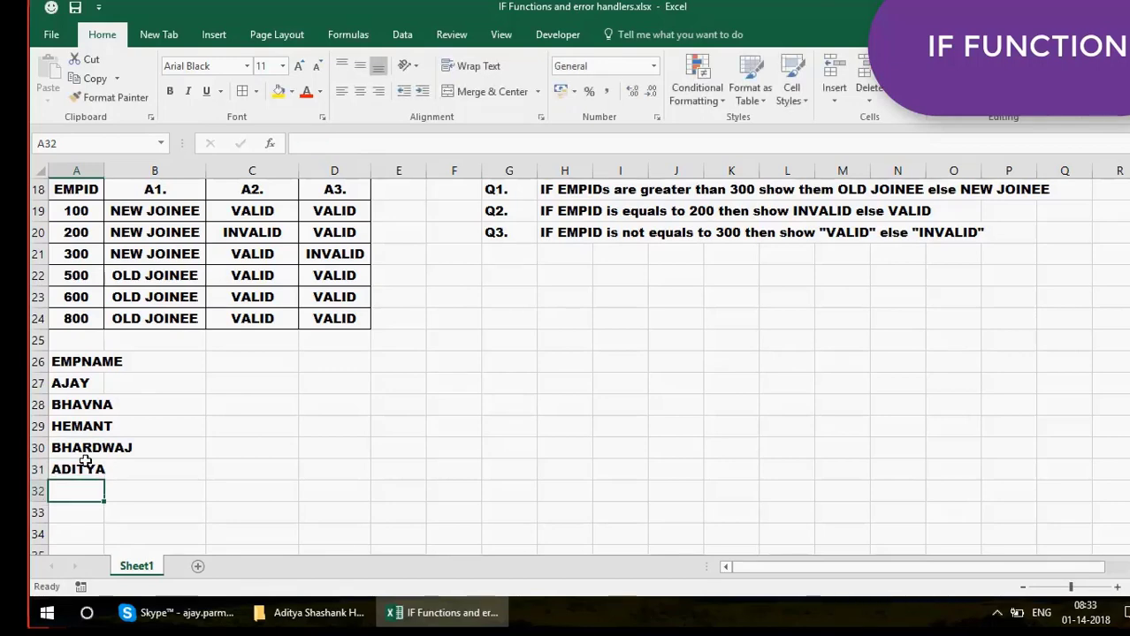
Complete the EMPNAME list with three more names in A32:A34 and widen column A so the longest name fits
text(AN)
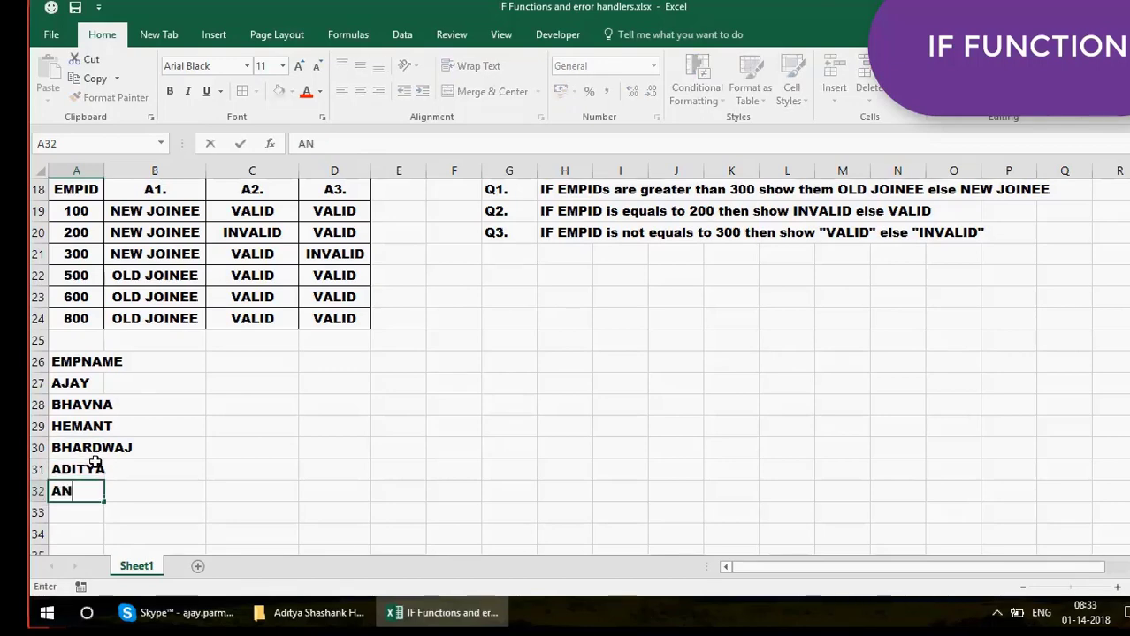
text(I)
key(Return)
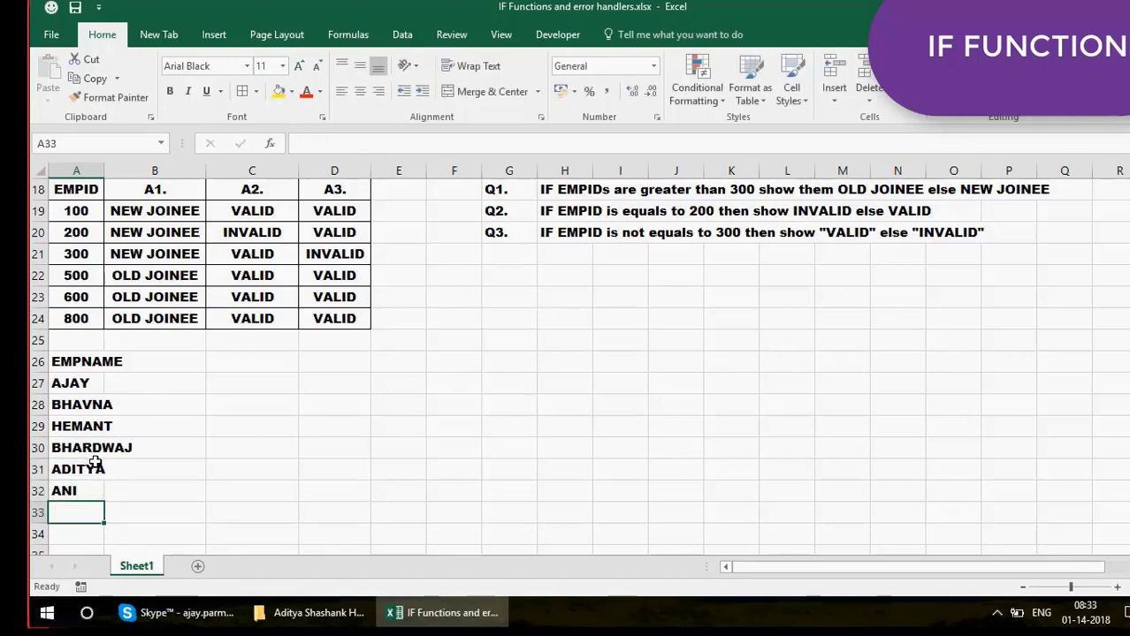
key(Up)
text(ANIL)
key(Return)
text(JA)
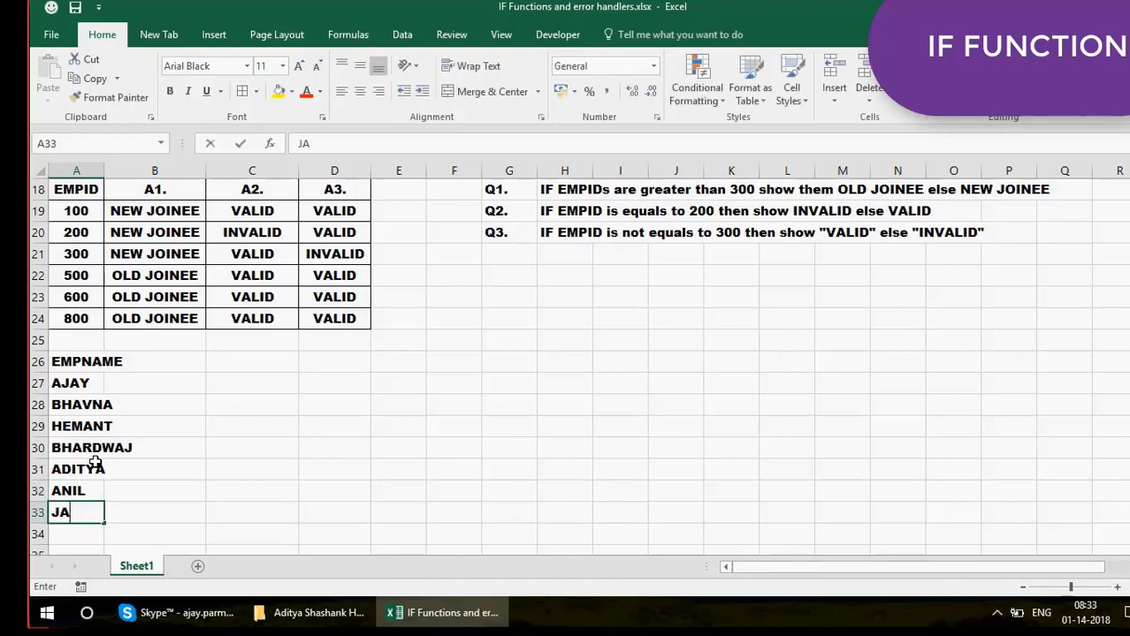
text(YSON)
key(Return)
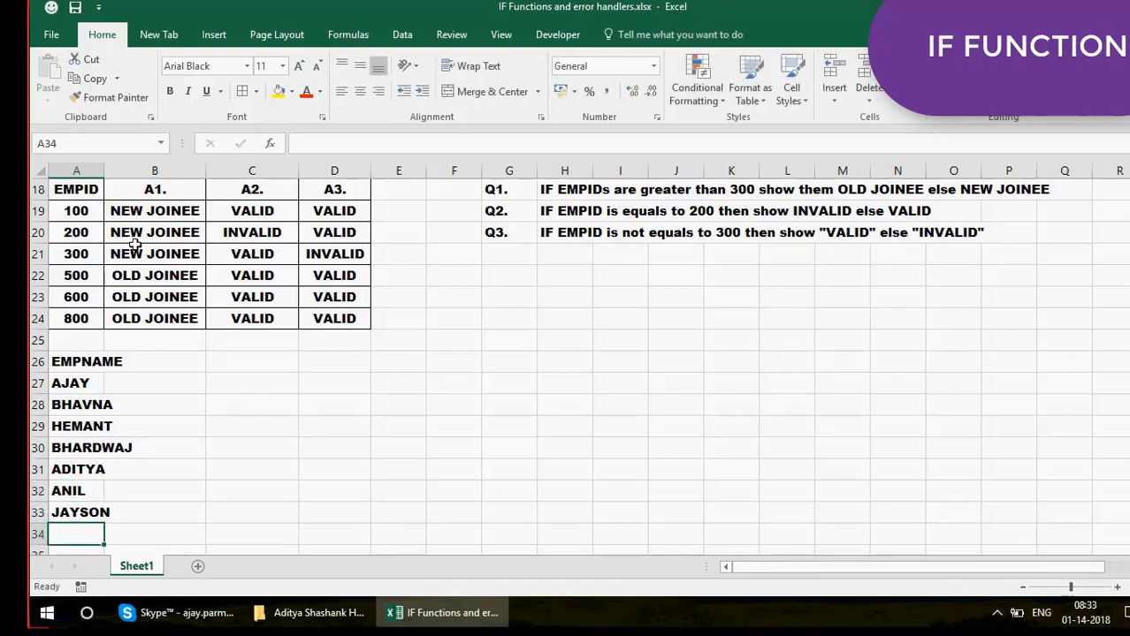
text(SHASH)
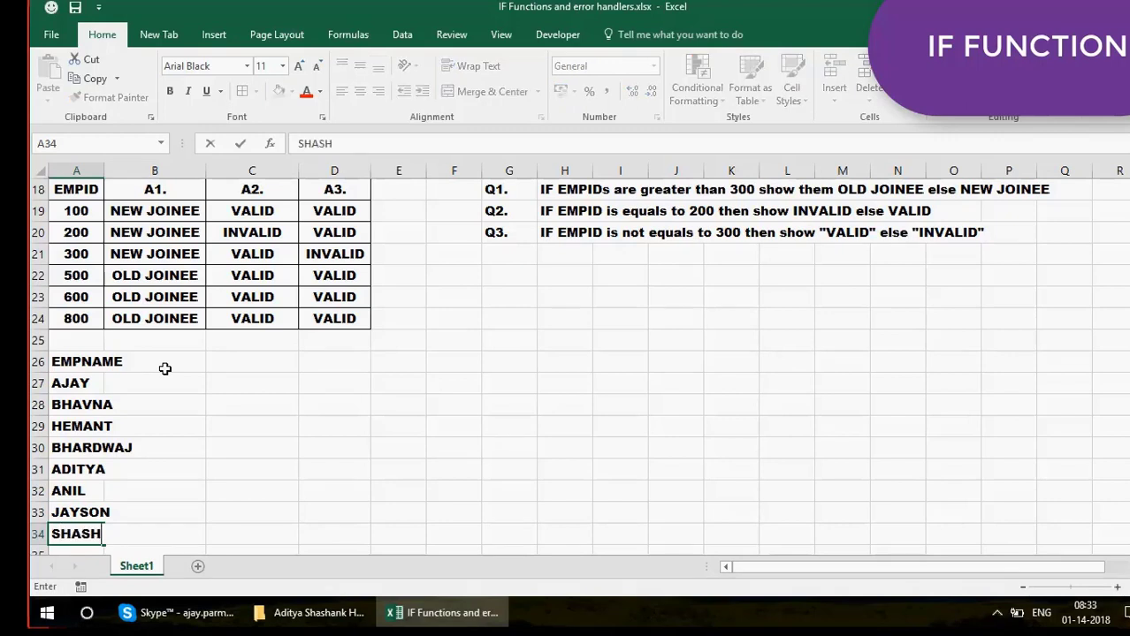
text(ANK)
key(Return)
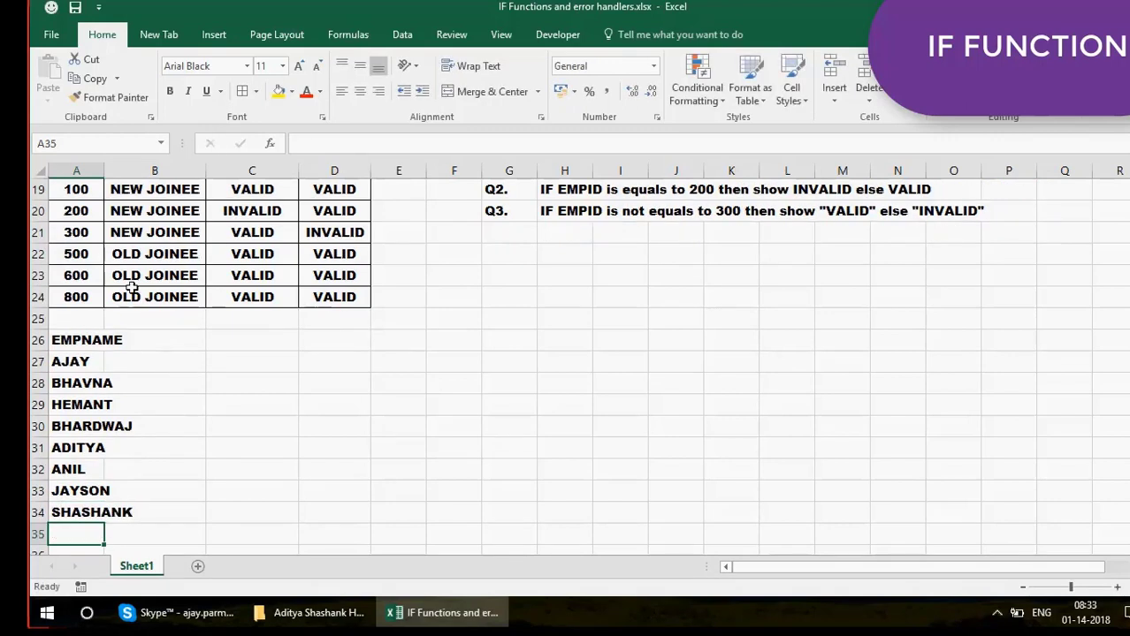
drag(108, 170, 137, 177)
Write the question "ANY NAME IF IT HAS MORE THAN 5 CHARS - LONG NAME else SHORT NAME" in H26
click(178, 342)
click(588, 339)
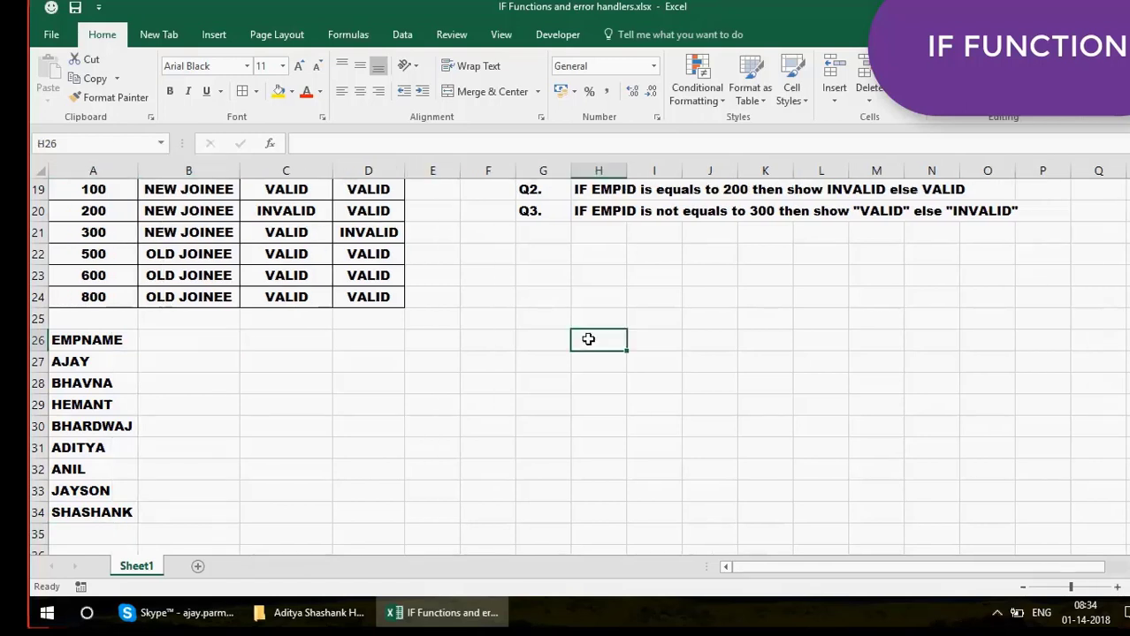
text(ANY NAME)
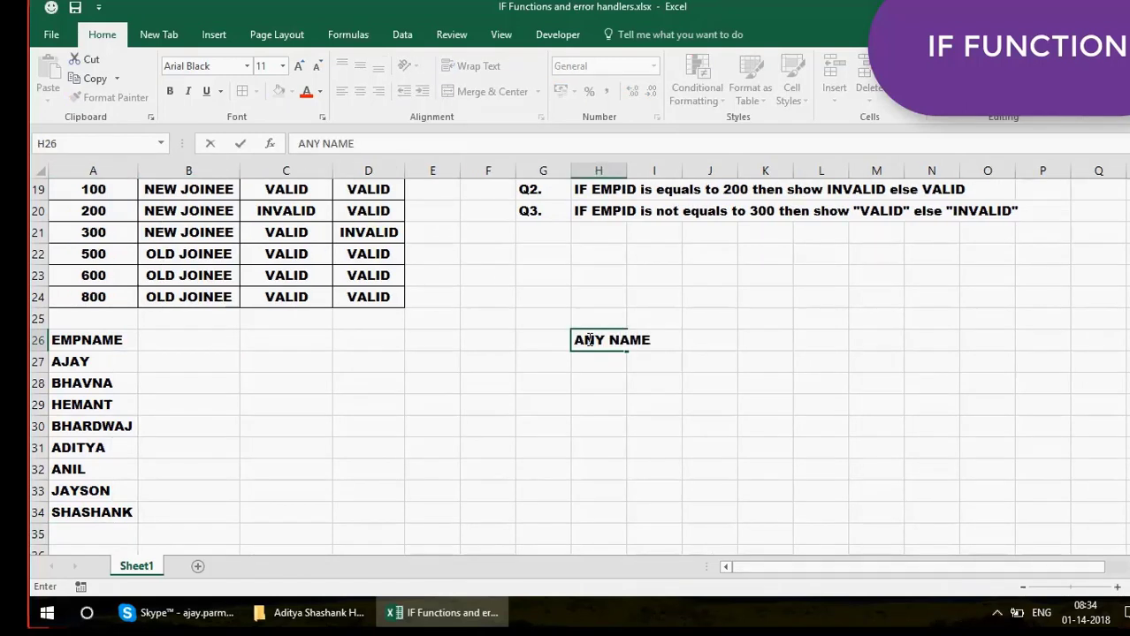
text( IF IT HAS MORE T)
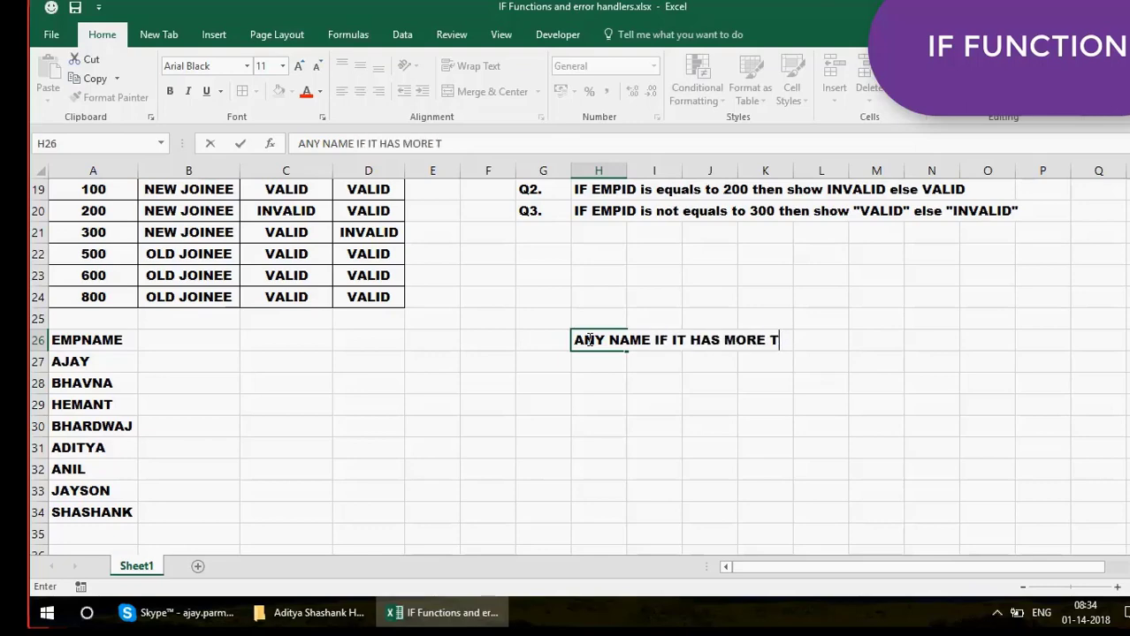
text(HAN 5 CHA)
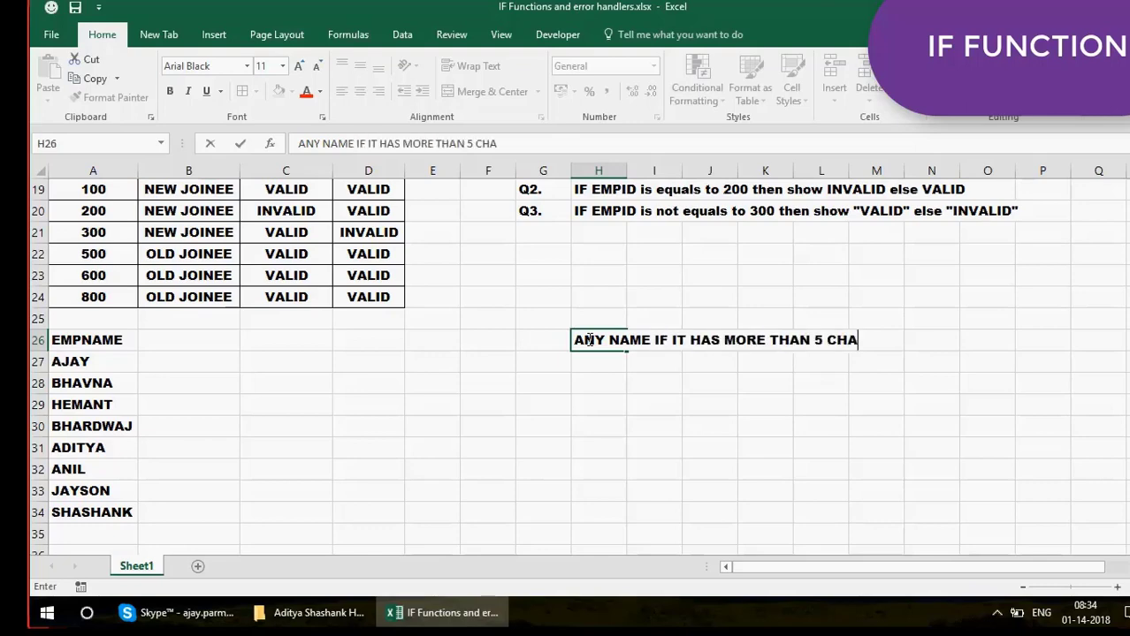
text(RS - LON)
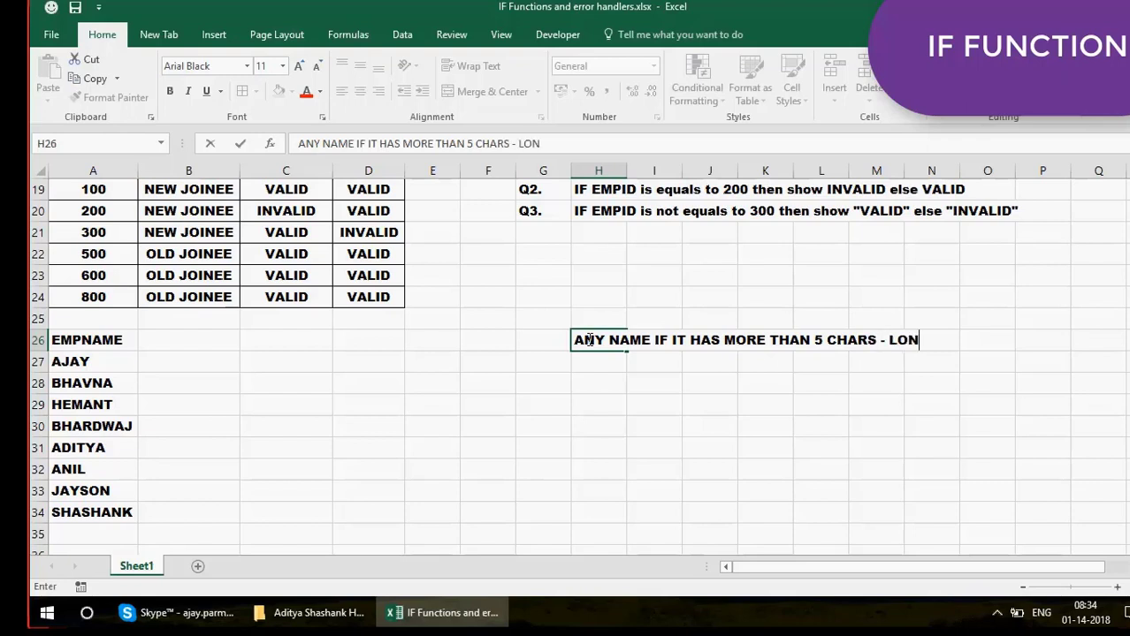
text(G NAME ELSE)
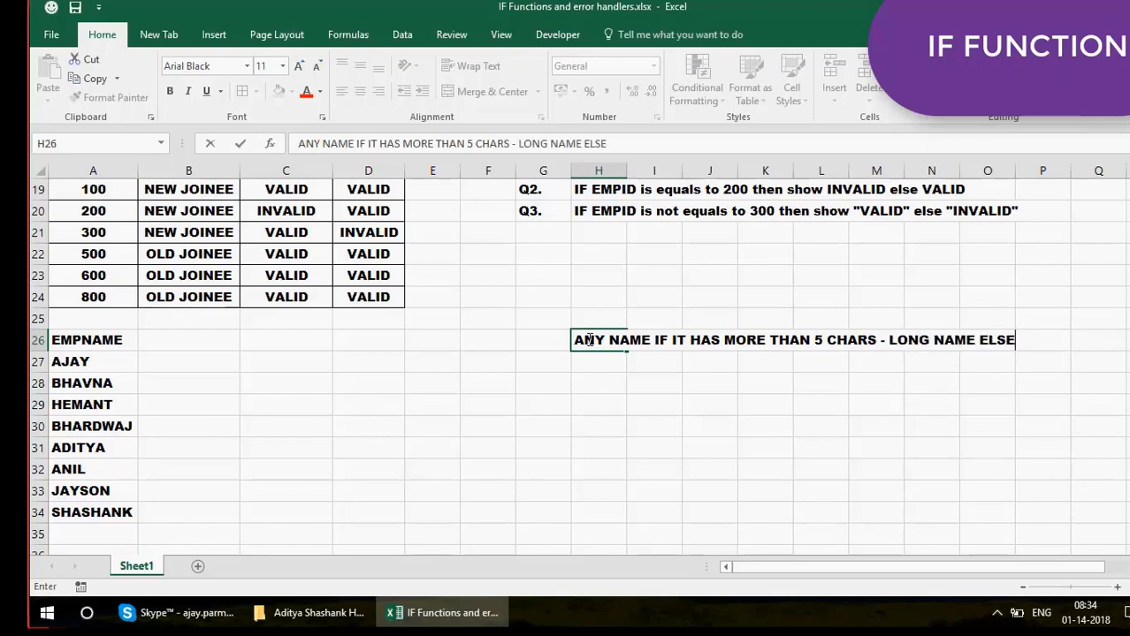
key(BackSpace)
key(BackSpace)
key(BackSpace)
key(BackSpace)
key(Caps_Lock)
text(else)
key(Caps_Lock)
text(SHORT )
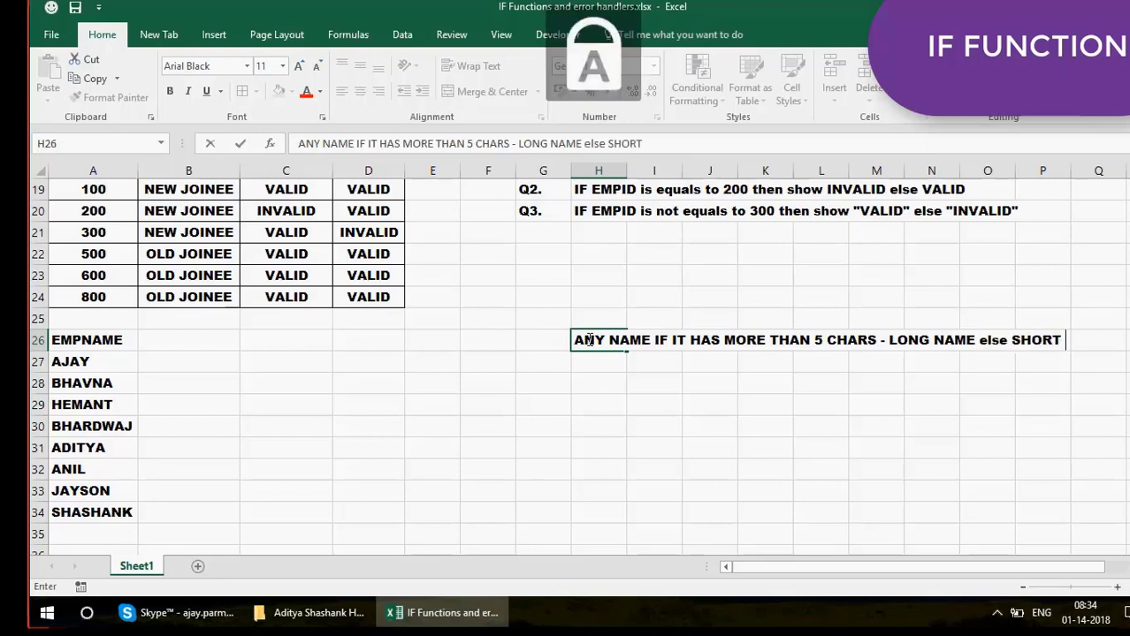
text(NAME)
key(Return)
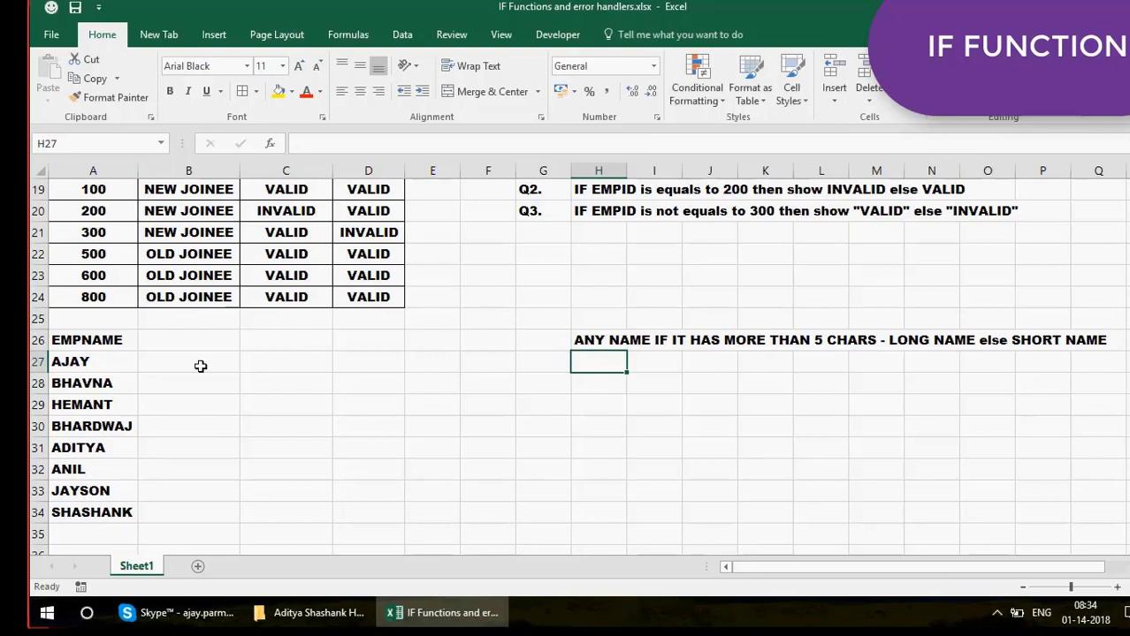
Label the answer column A1 in B26 and number the name-length question Q1 in G26
click(201, 366)
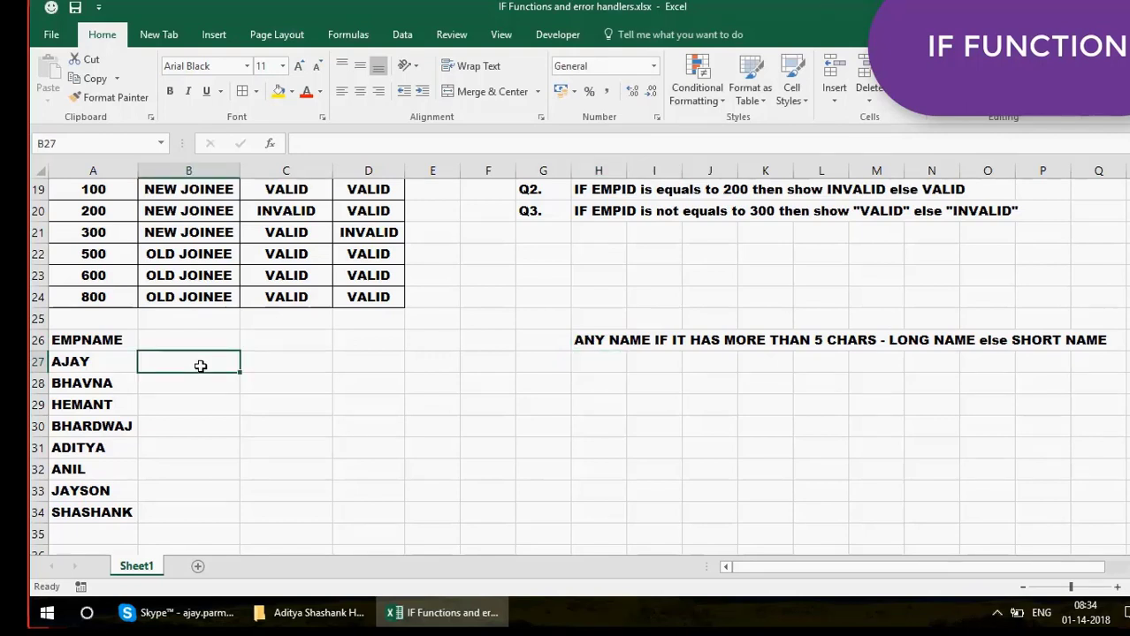
click(201, 347)
text(AW)
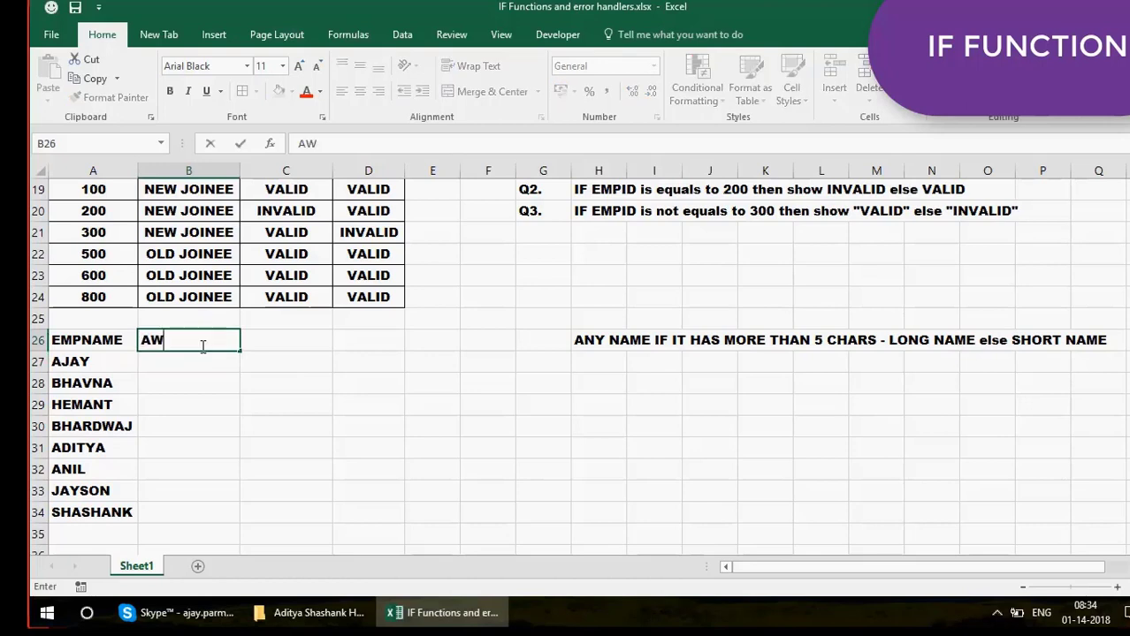
key(BackSpace)
text(1)
click(543, 333)
text(Q1)
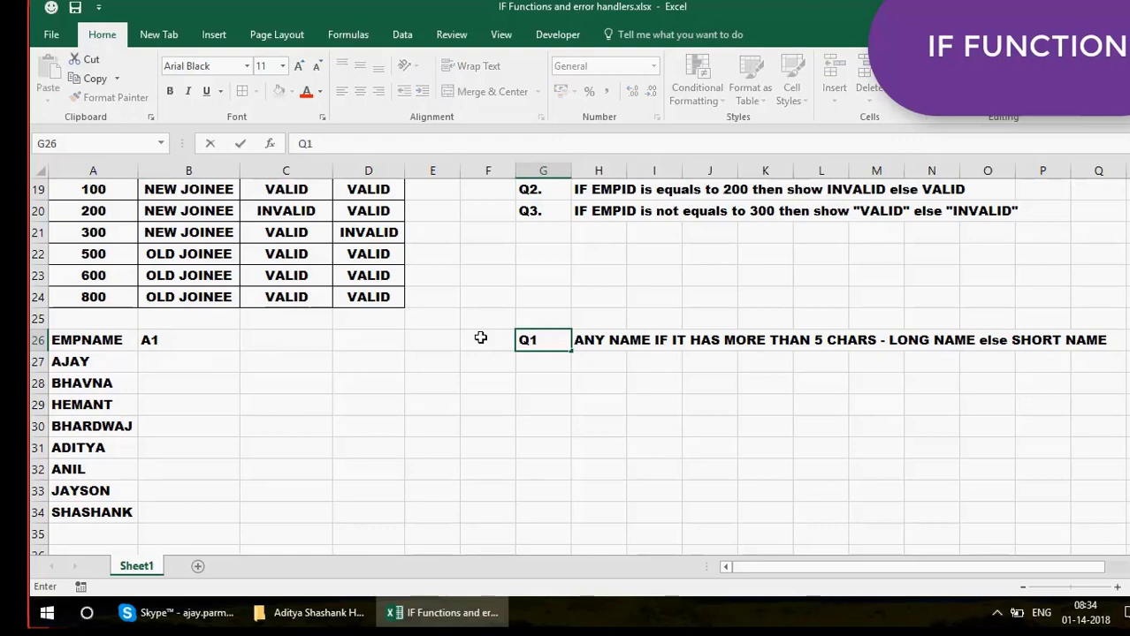
Try the formula =IF(A27>5,"LONG NAME","SHORT NAME") in B27 to classify the first employee name
click(190, 353)
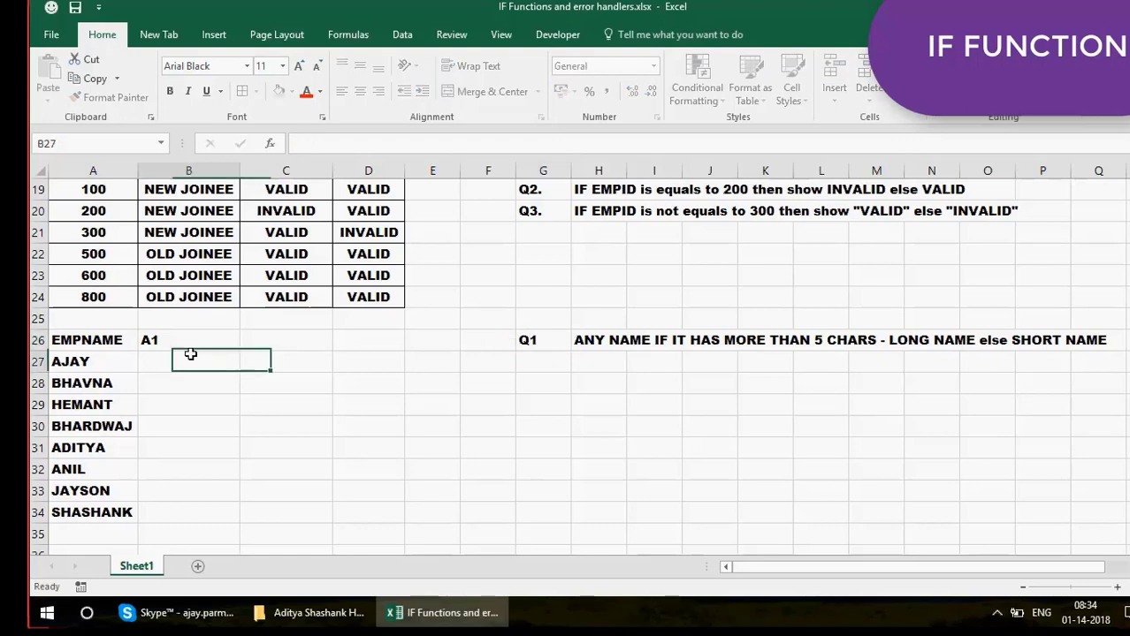
text(=IF)
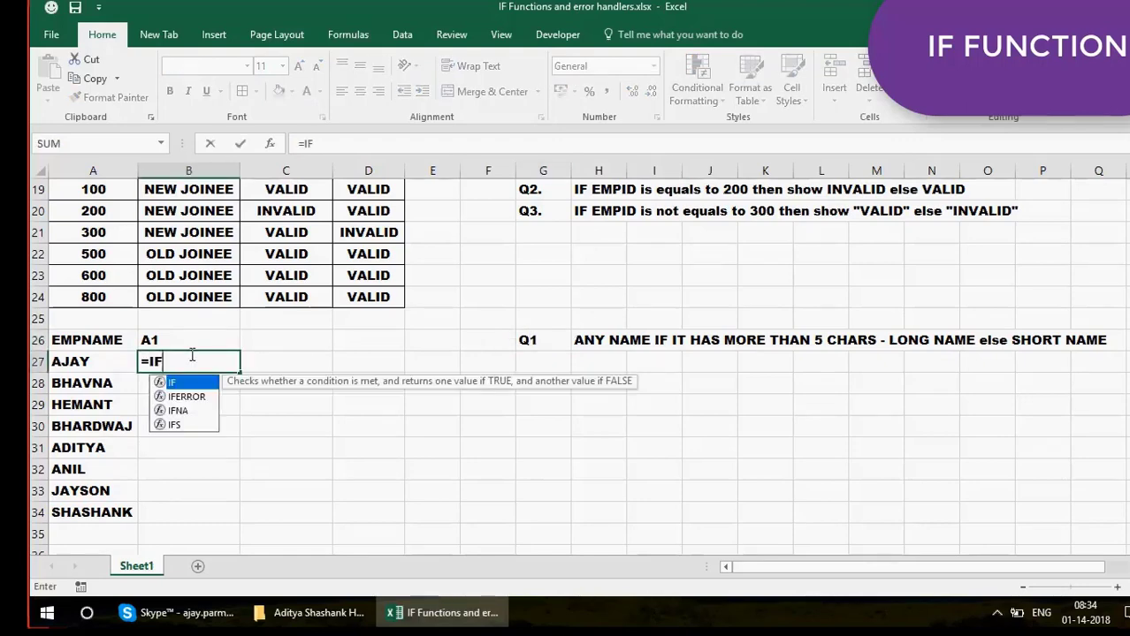
text(()
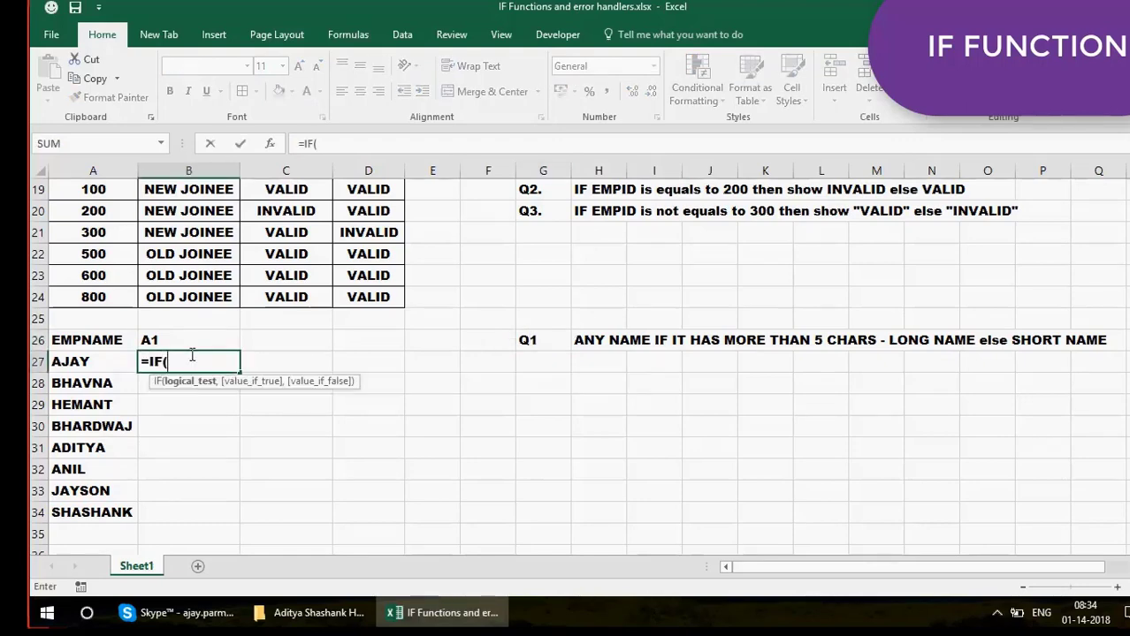
click(85, 361)
click(85, 361)
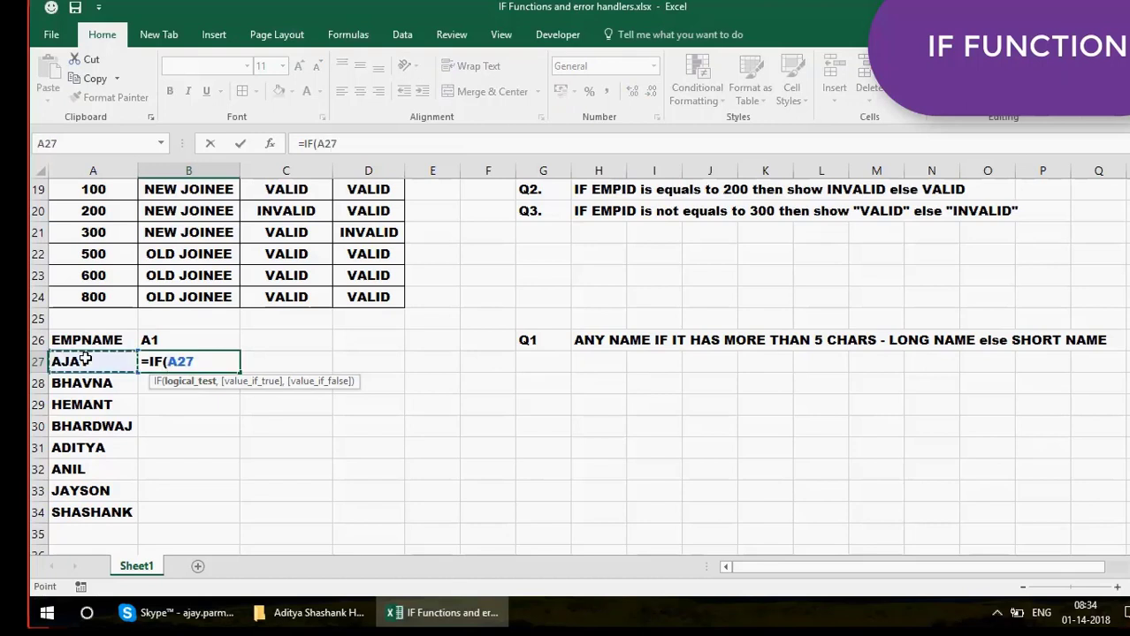
text(>5)
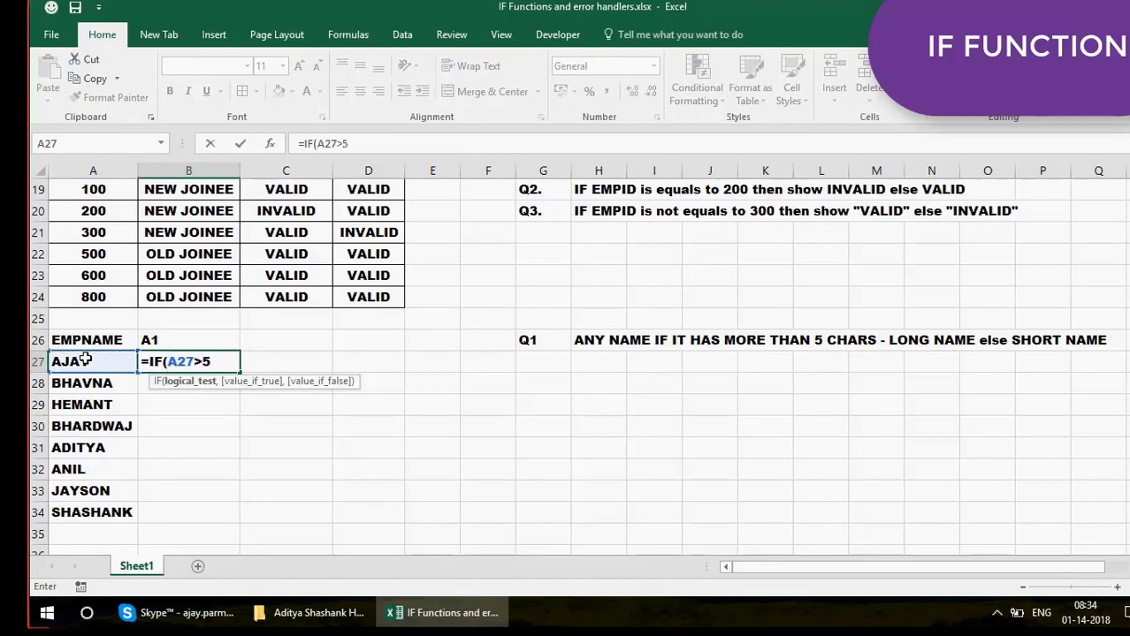
text(,)
text("LO)
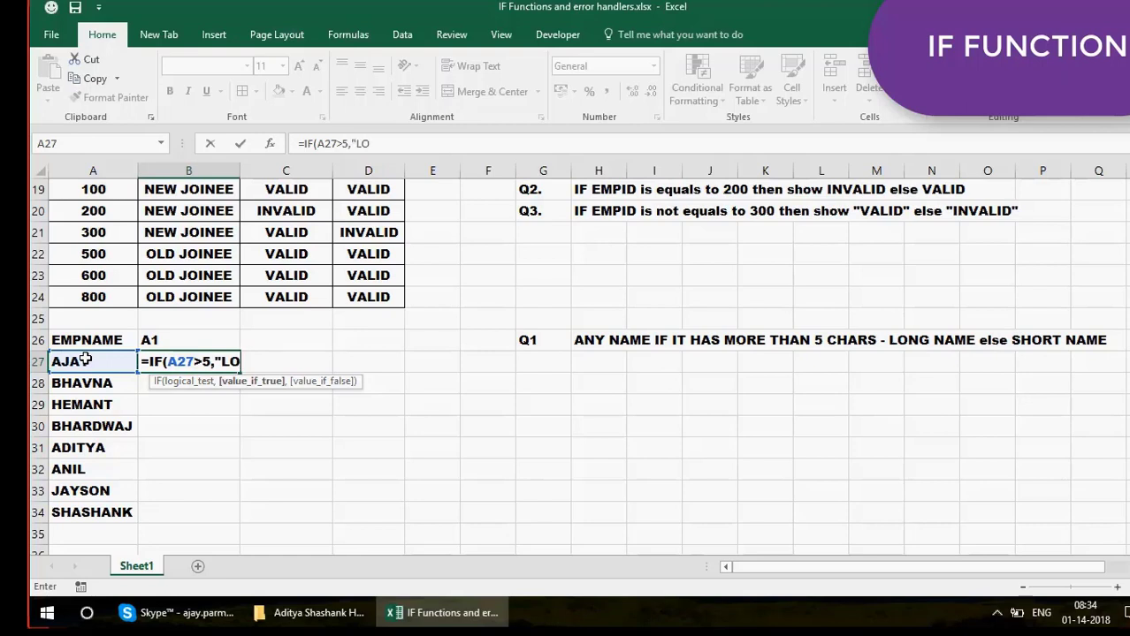
text(NG NAME")
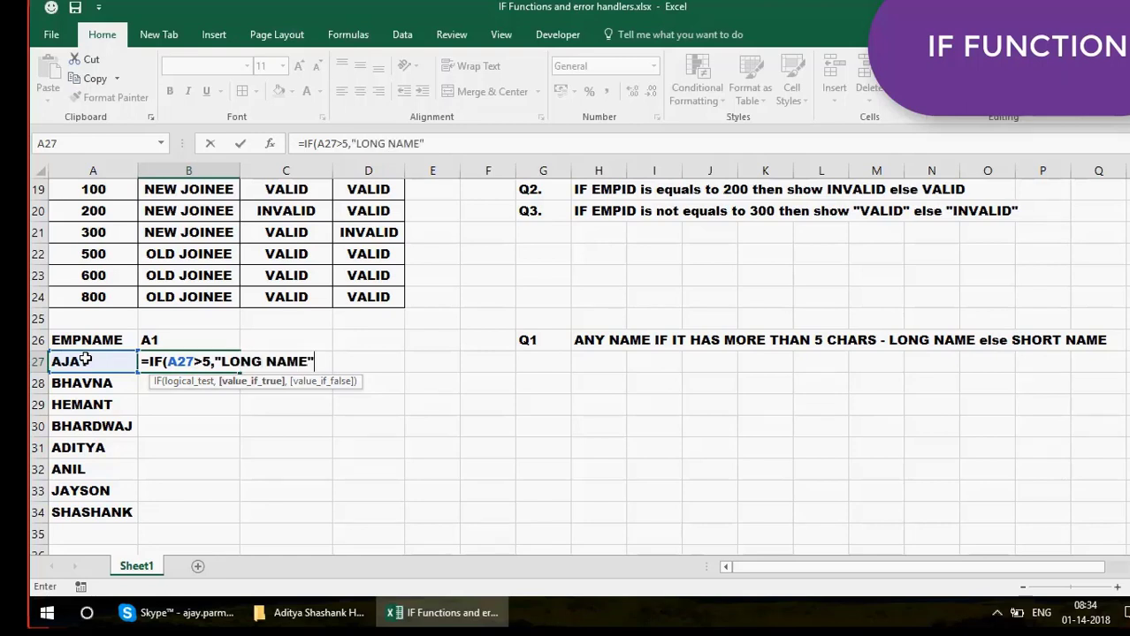
text(,)
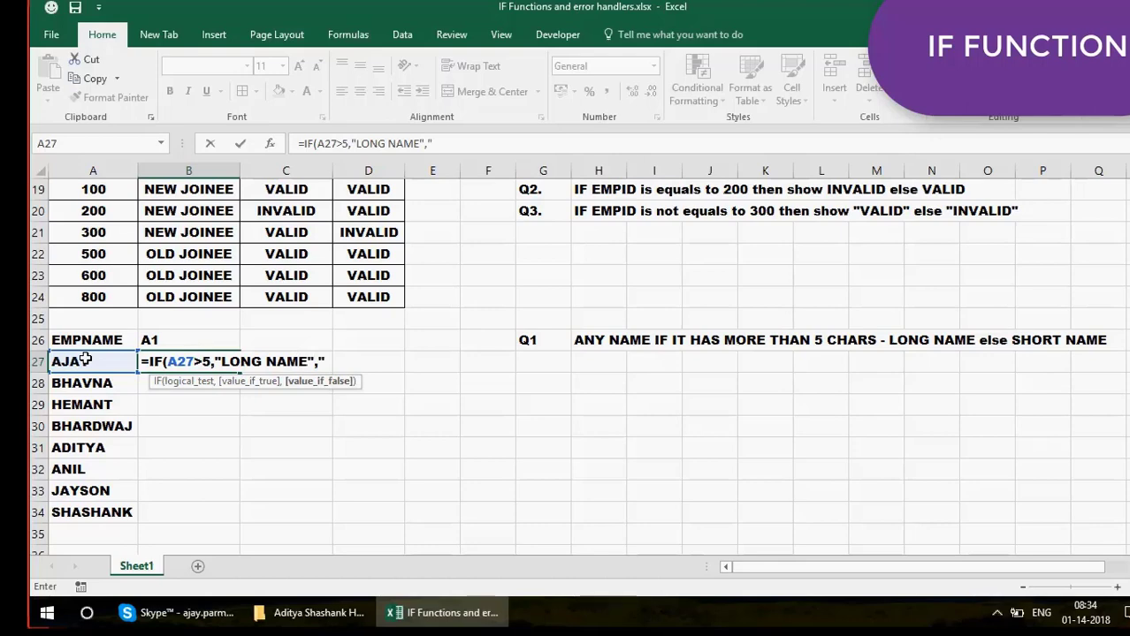
text("SHORT NAME")
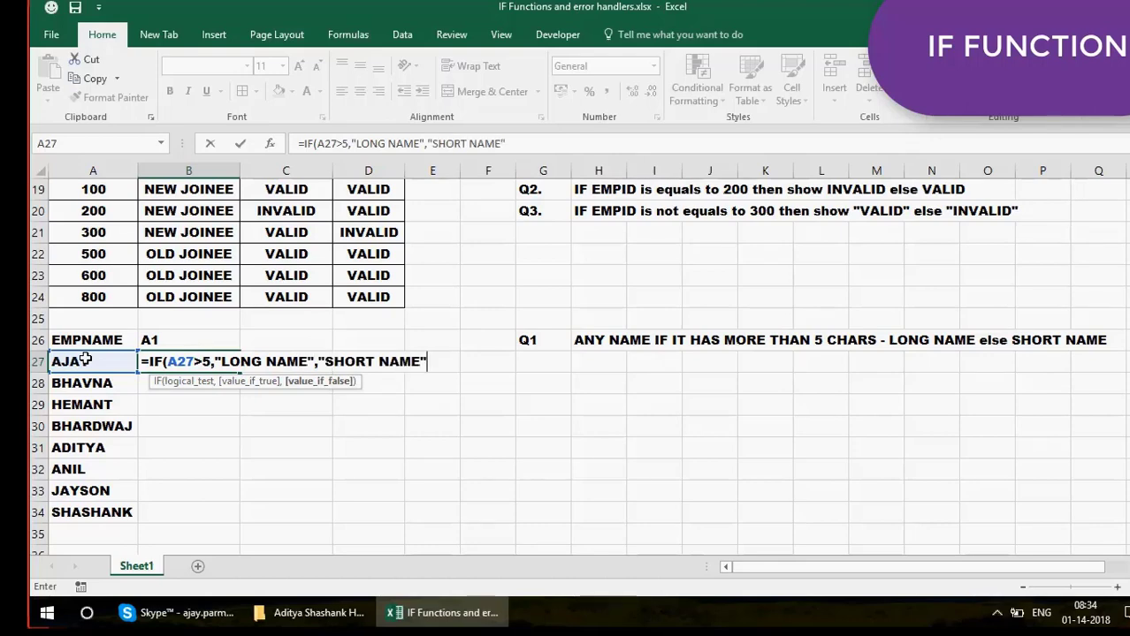
text())
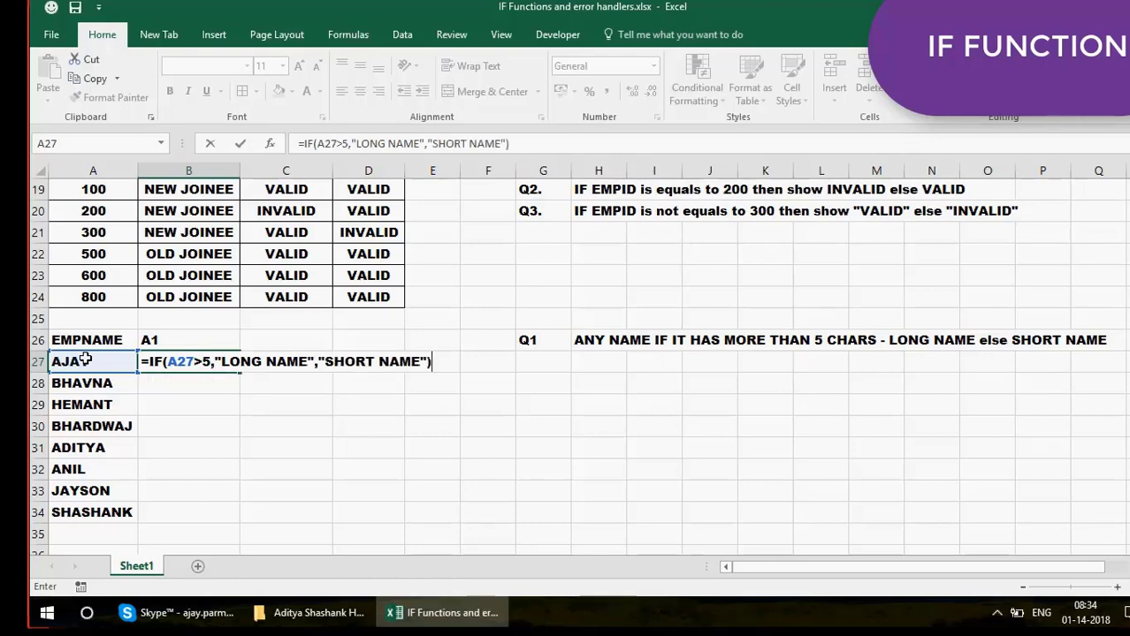
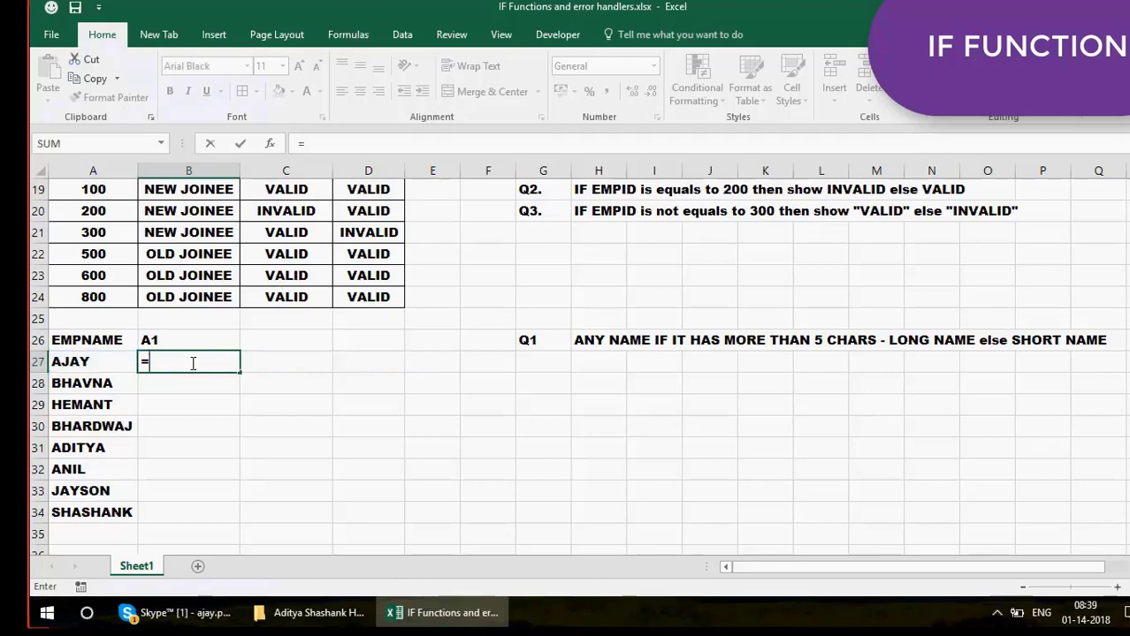
Count the characters of the first name with =LEN(A27) in B27 and fill the formula down to B34
text(len)
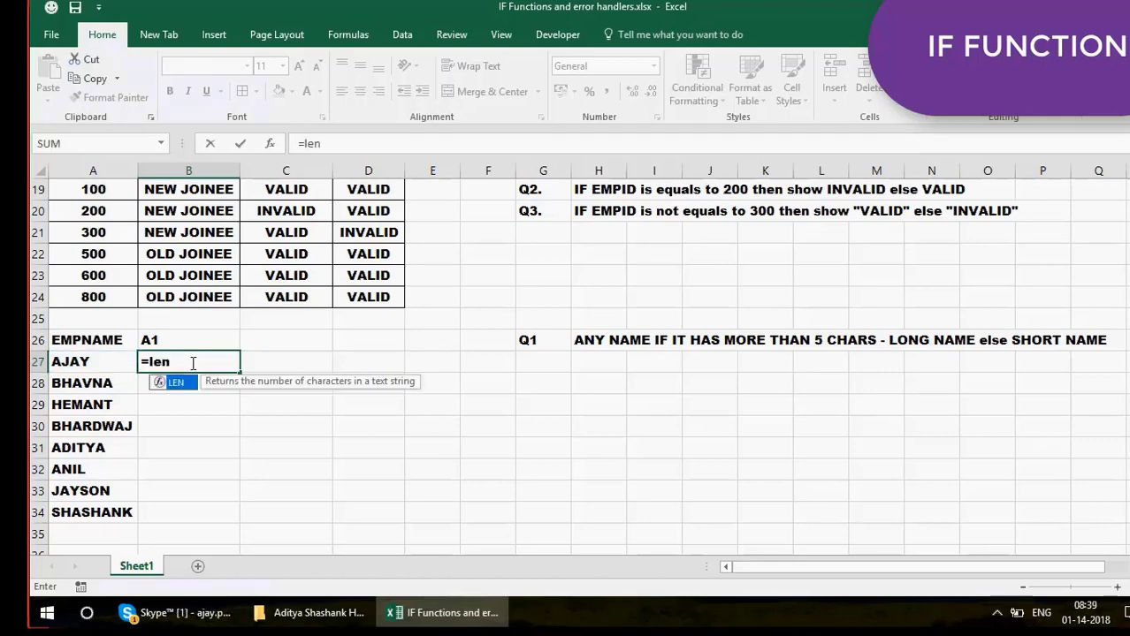
text(()
key(Left)
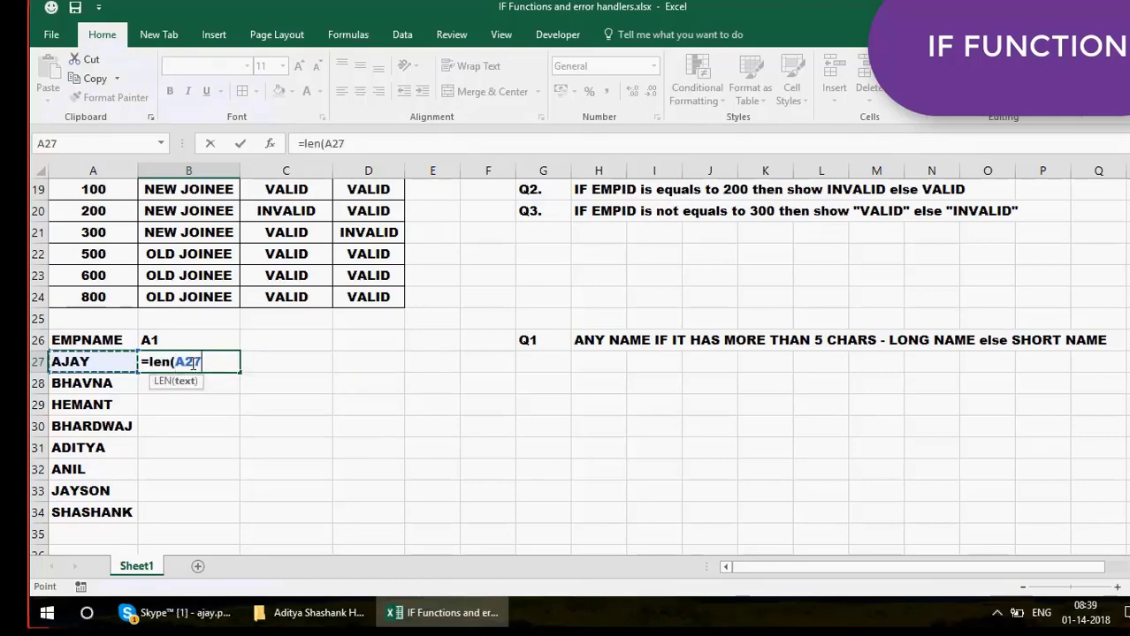
text())
key(Return)
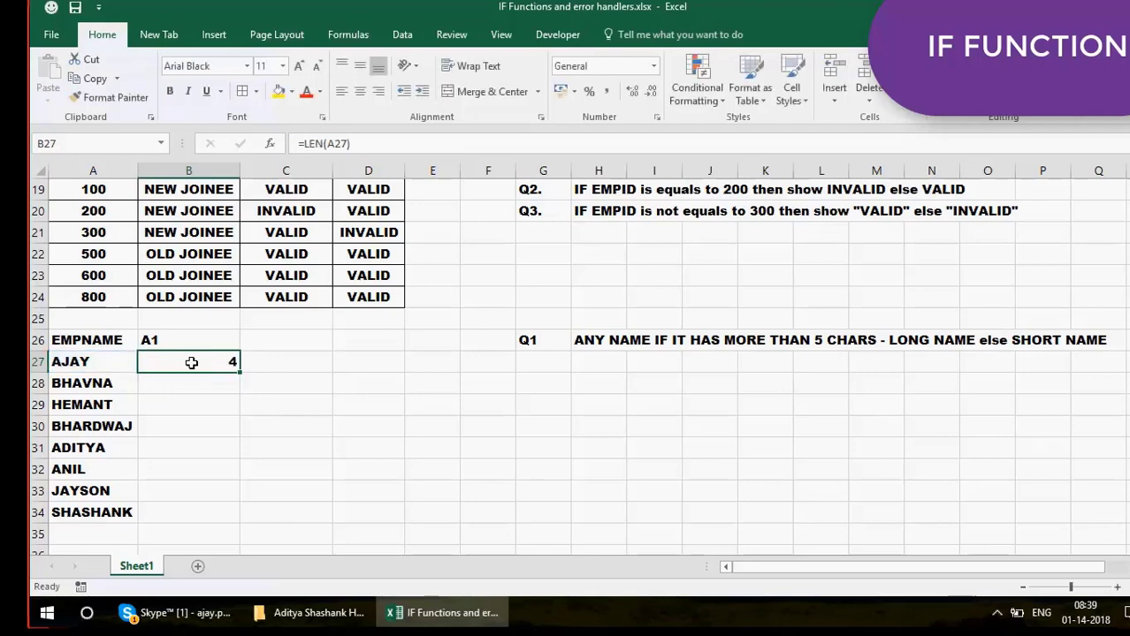
drag(240, 374, 231, 520)
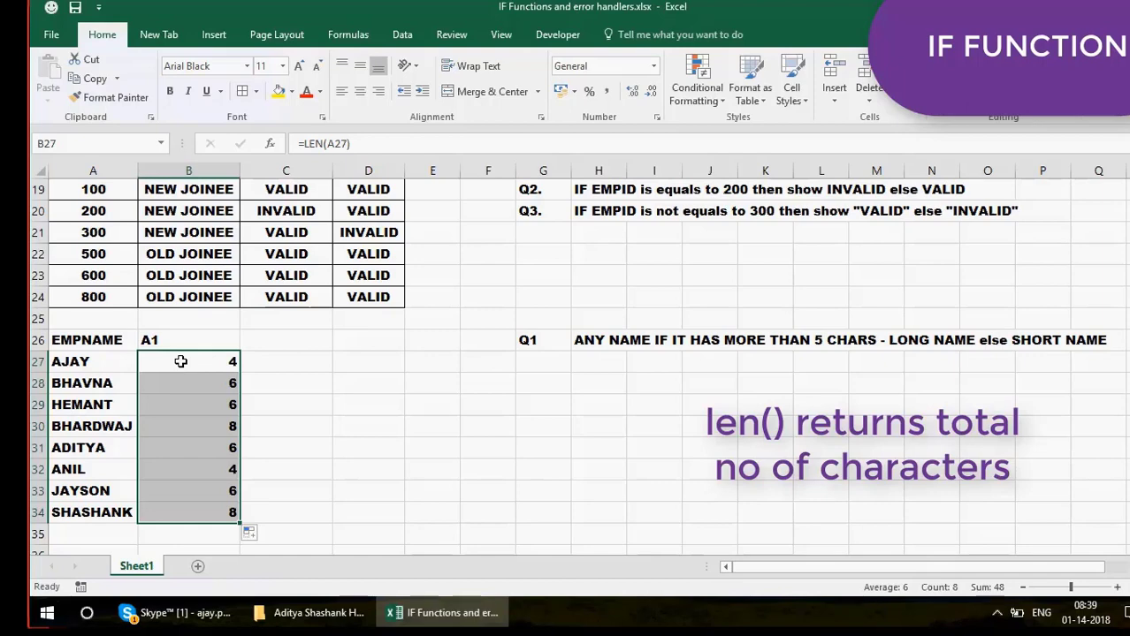
Clear the LEN formulas from B27:B34
click(230, 365)
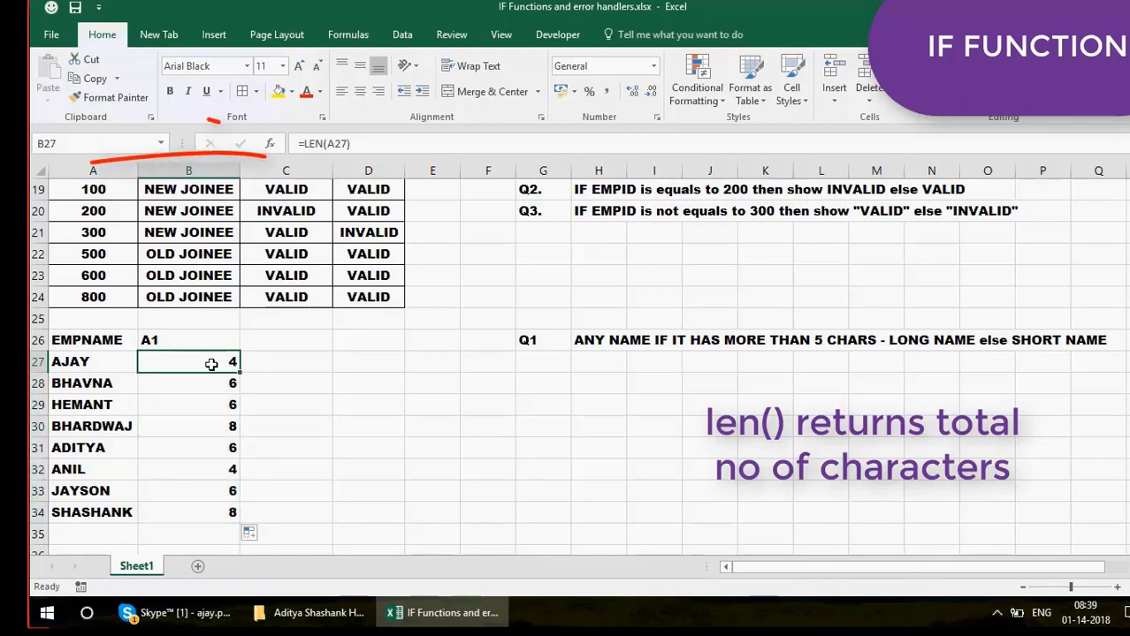
shift+click(216, 504)
key(Delete)
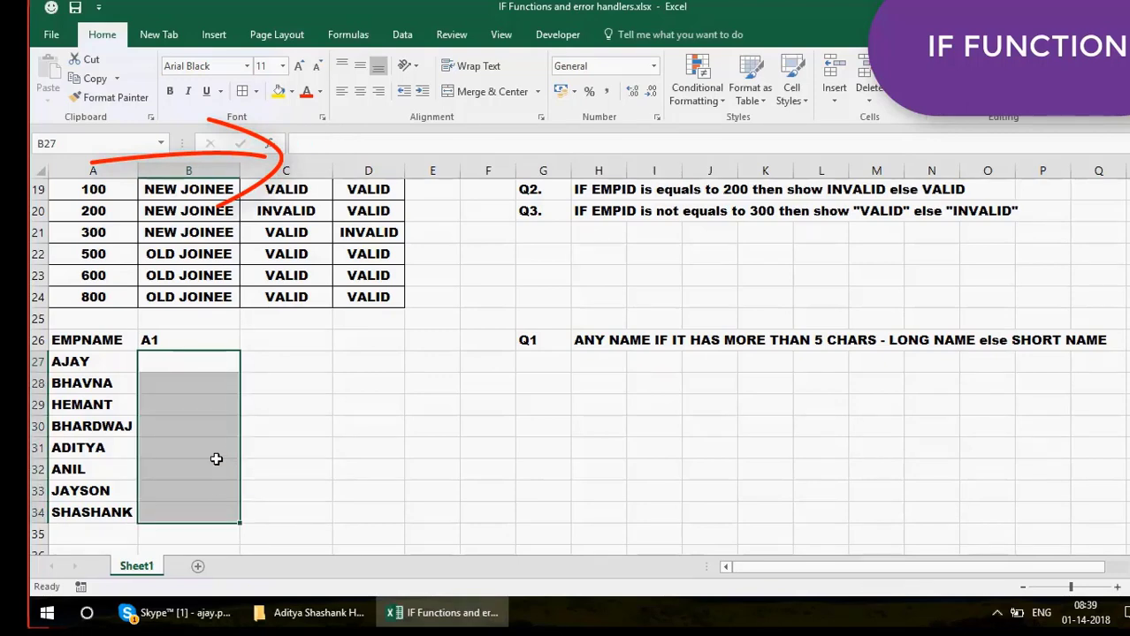
Enter =IF(LEN(A27)>5,"LONG NAME","SHORT NAME") in B27 to classify the first name by its length
click(204, 366)
text(=if)
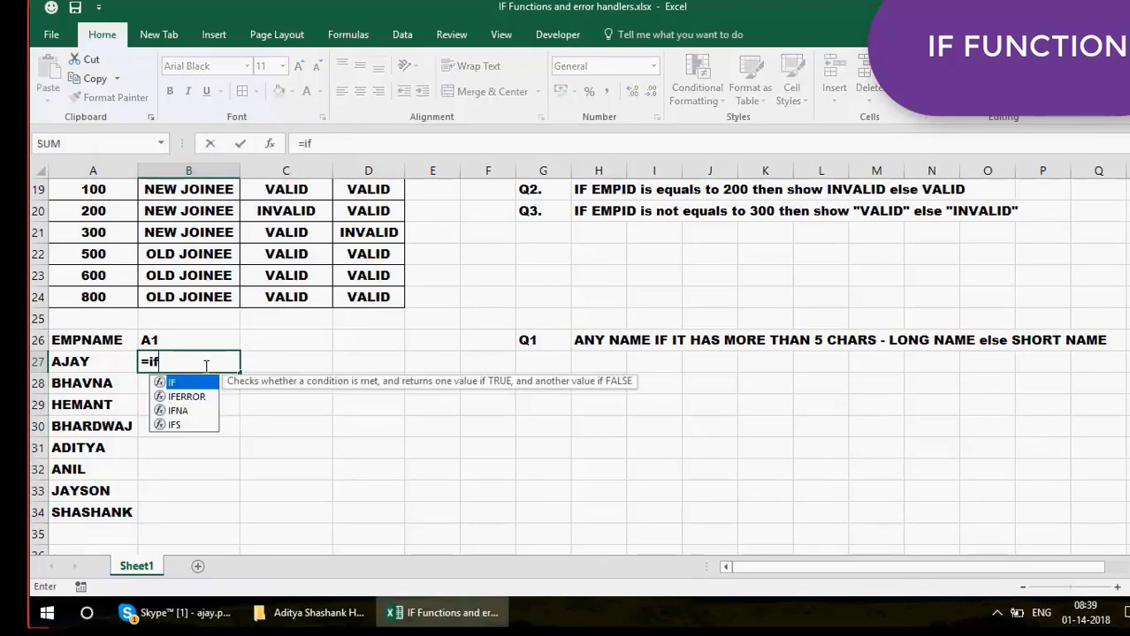
text(()
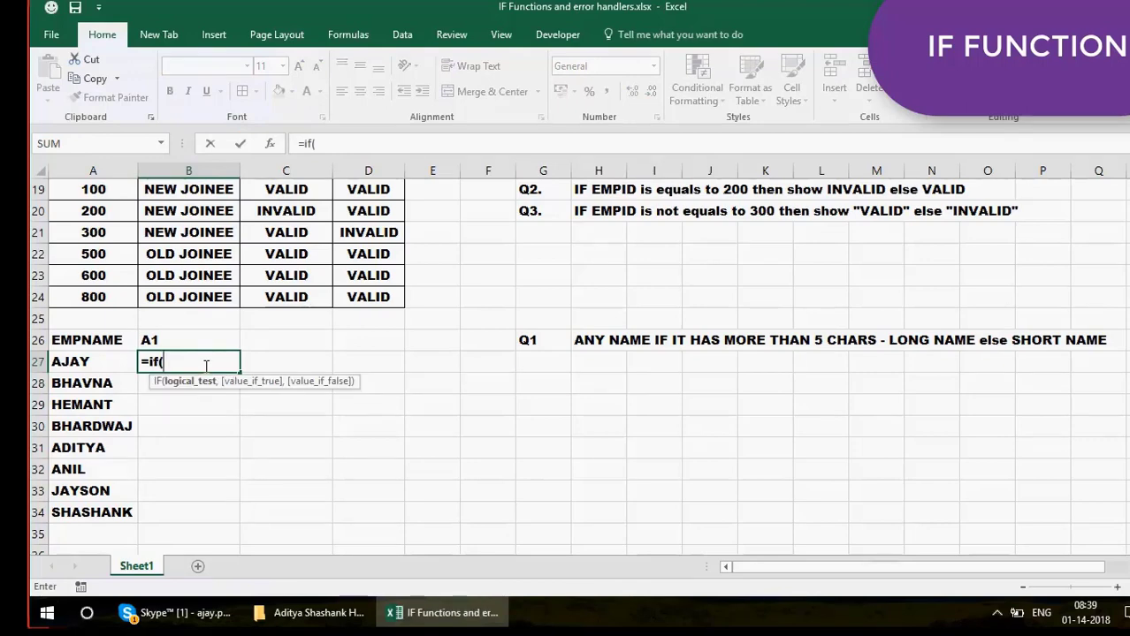
text(LEN()
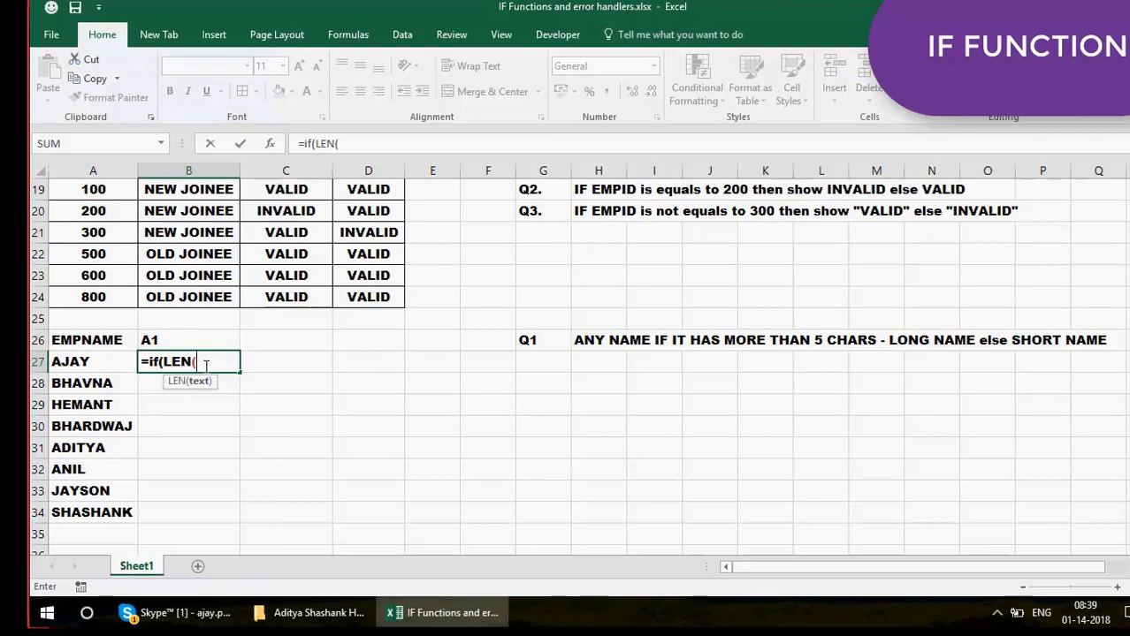
click(80, 358)
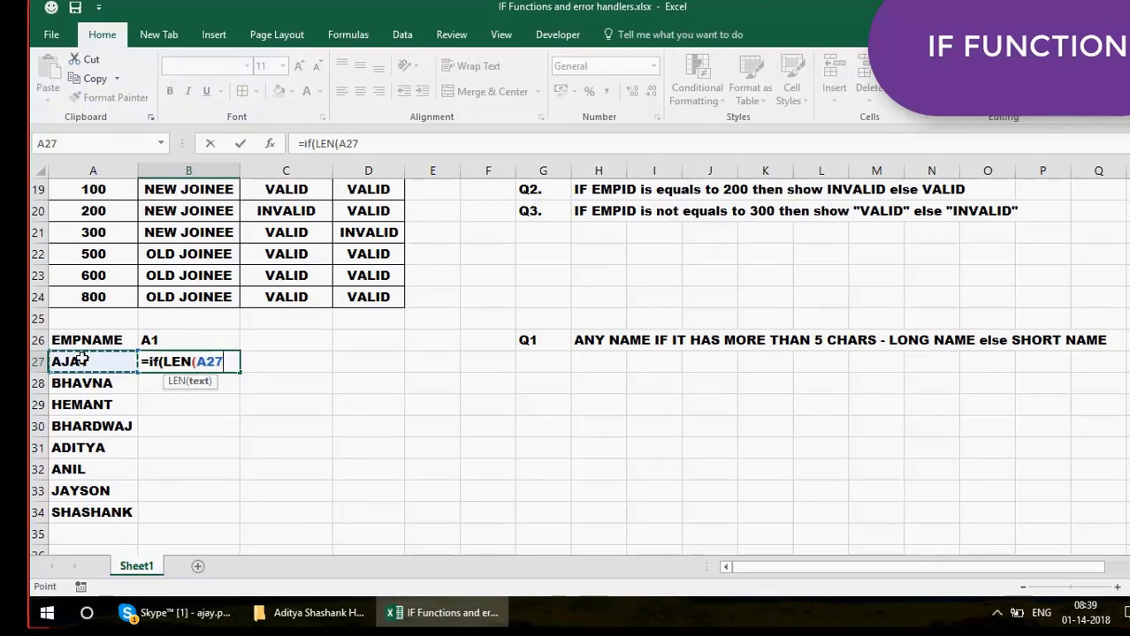
text())
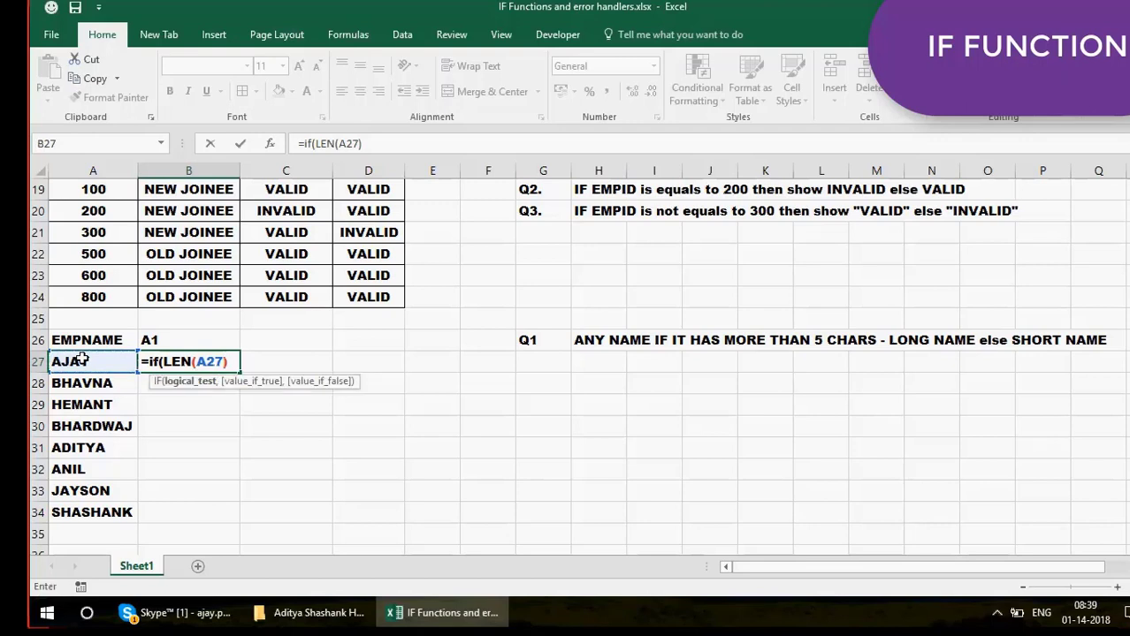
click(366, 143)
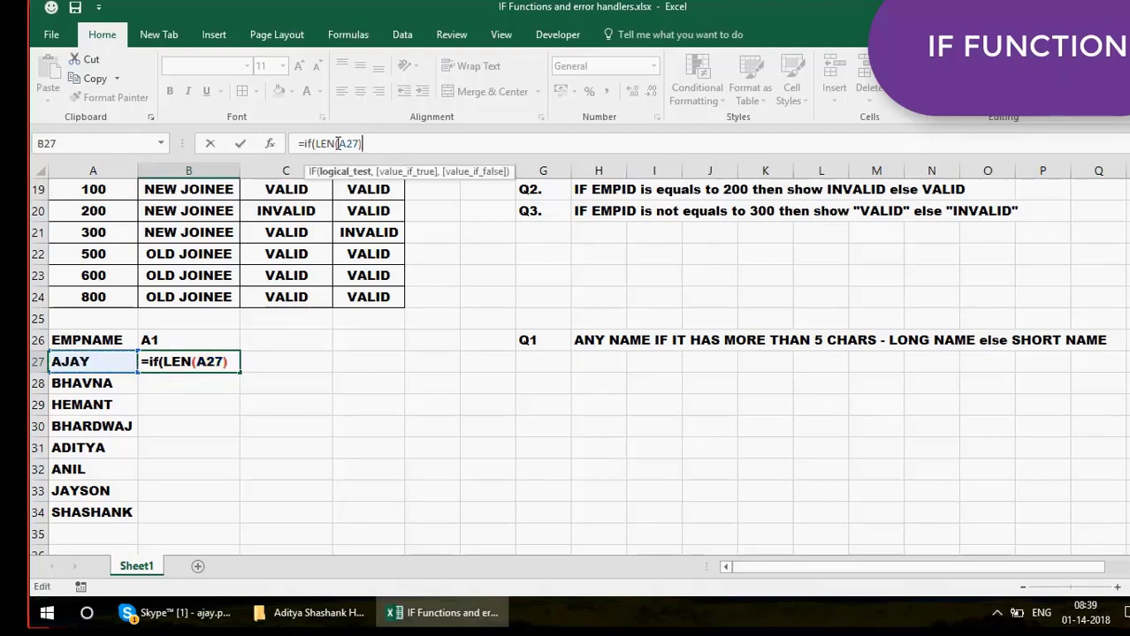
text(>5,"LONG N A)
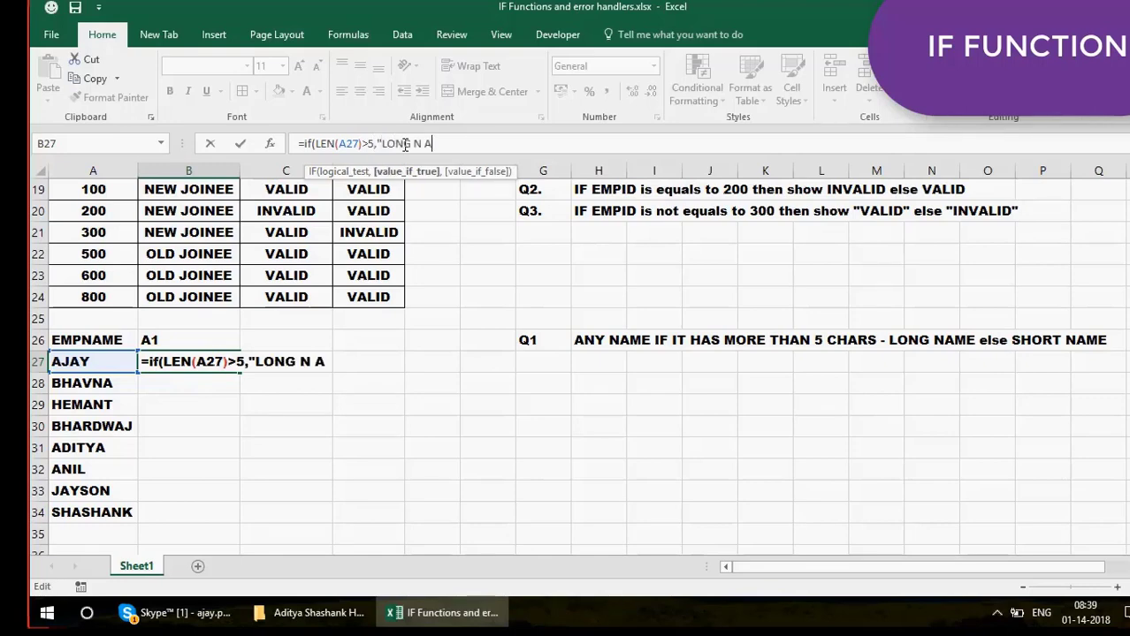
key(BackSpace)
text(AME",)
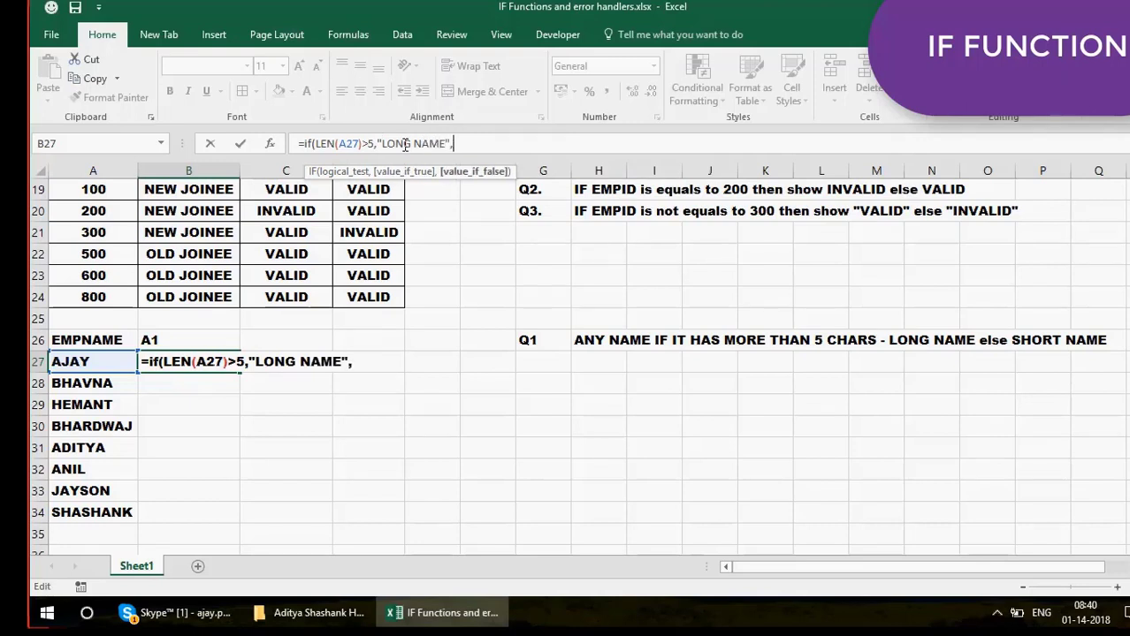
text("SHORT)
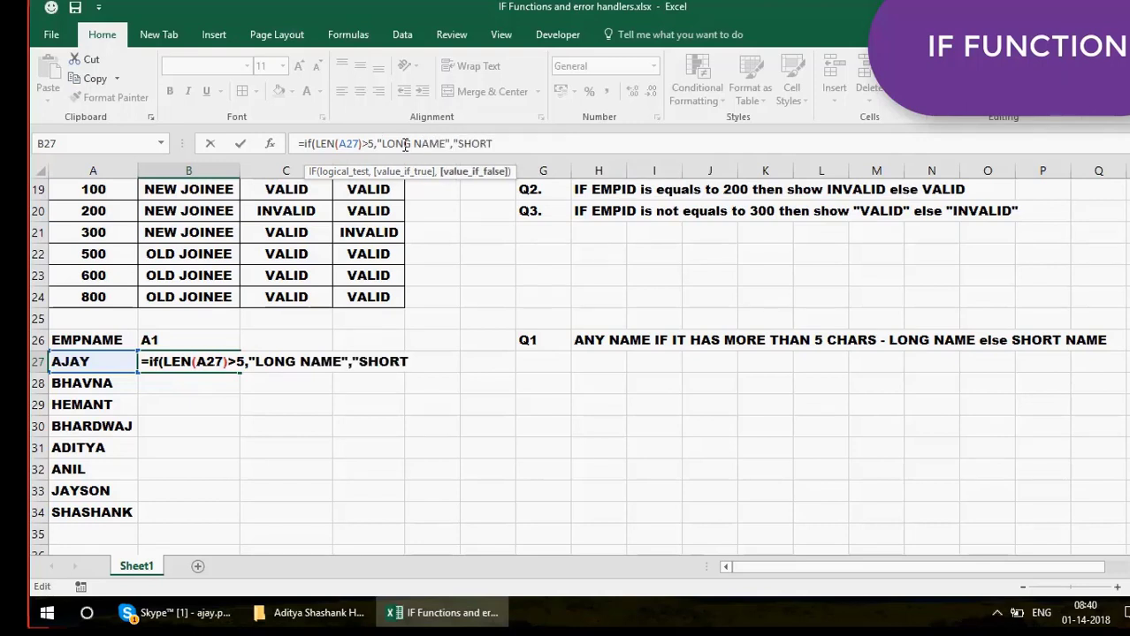
text( NAME")
key(Return)
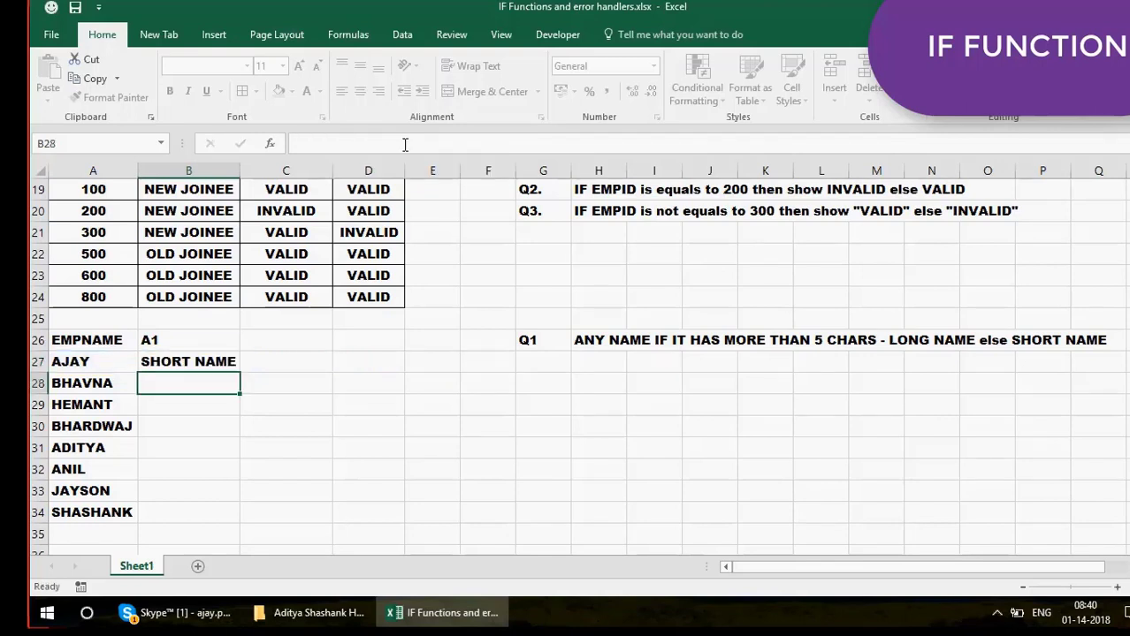
Fill the name-length formula from B27 down to B34 for all the remaining employee names
click(229, 369)
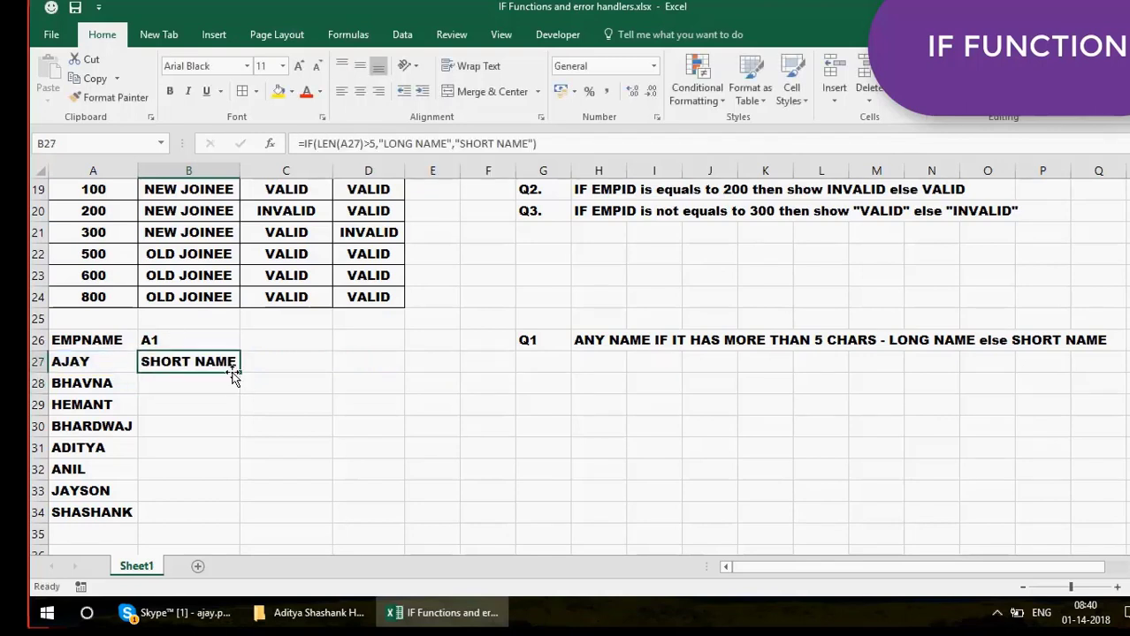
double_click(240, 373)
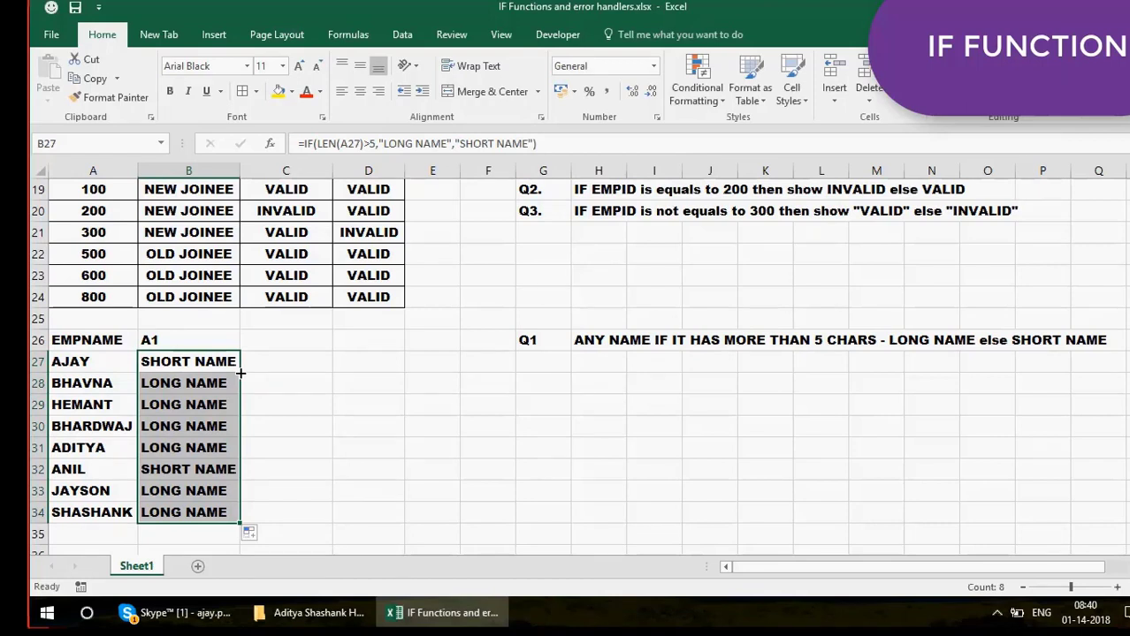
click(197, 358)
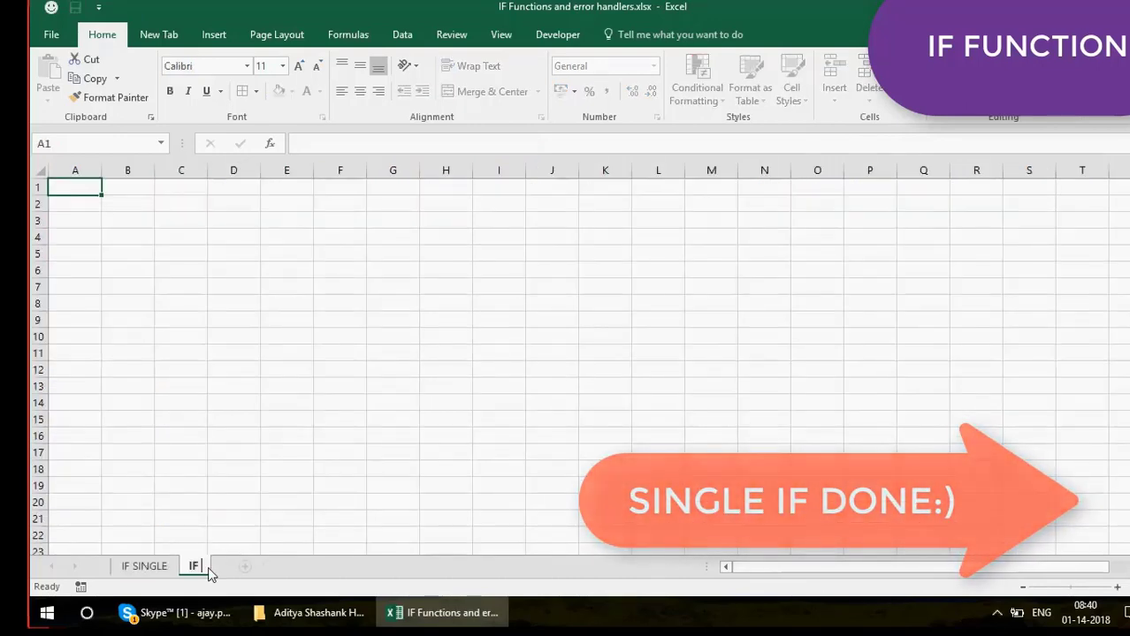
Finish naming the new sheet IF AND and set the font of all its cells to Arial Black
text(AND)
key(Return)
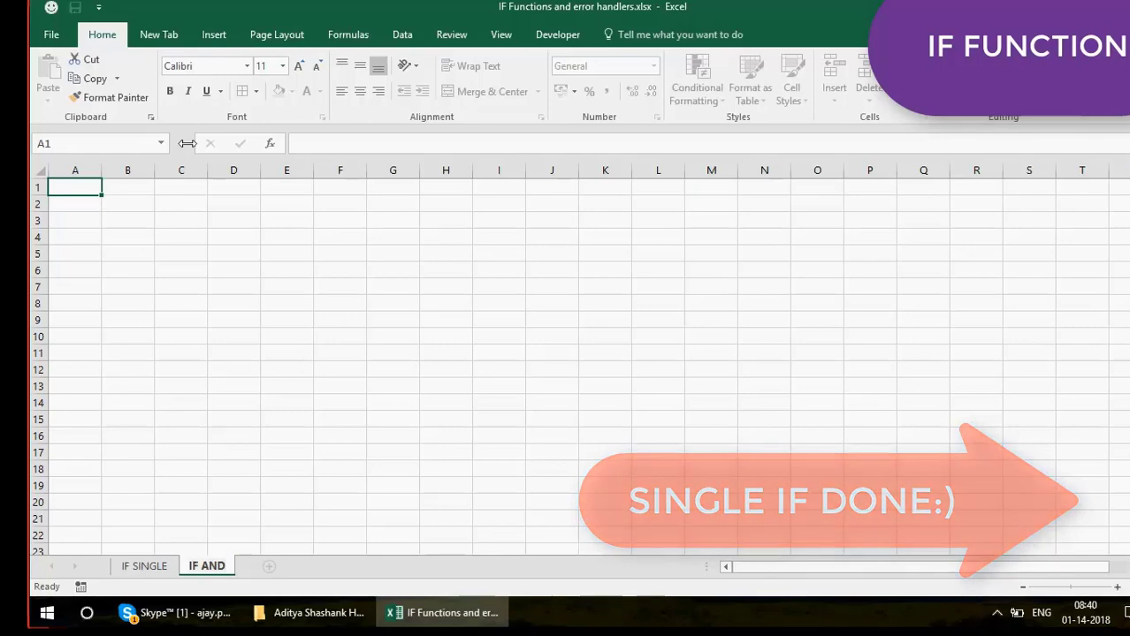
click(37, 169)
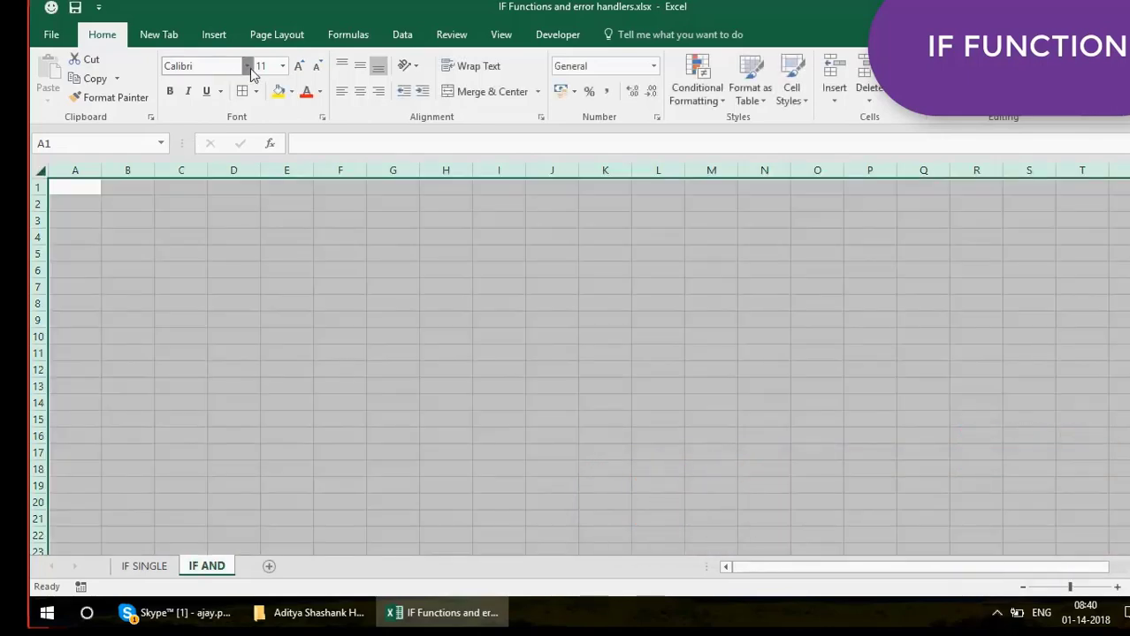
click(247, 66)
click(205, 225)
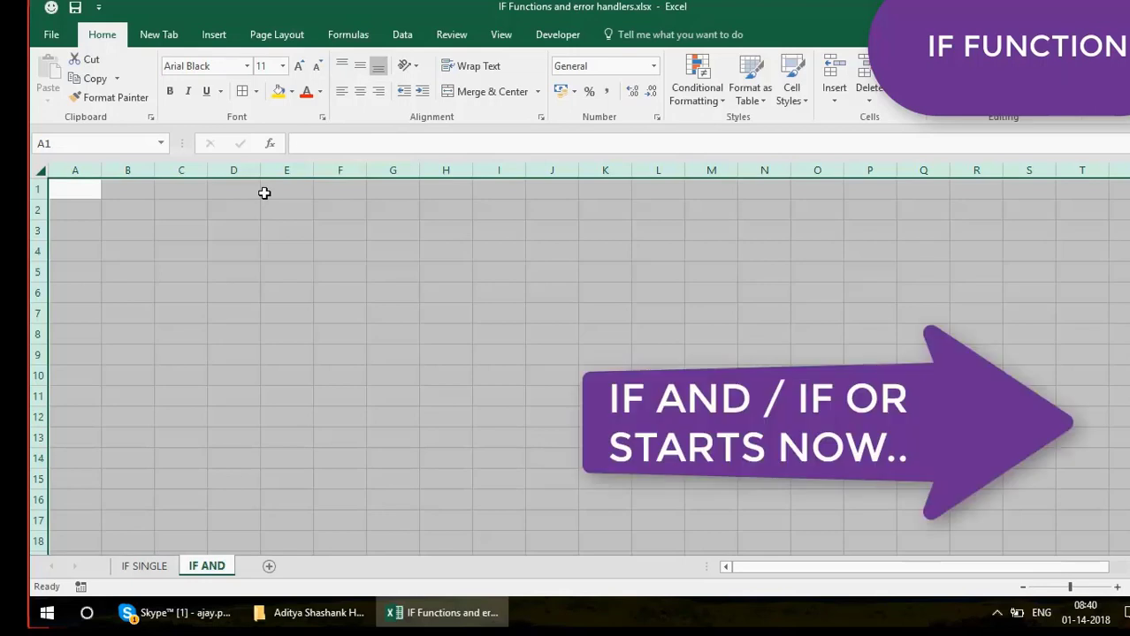
Write the heading "IF AND" in E1 of the IF AND sheet
click(264, 193)
text(IF AND)
key(Return)
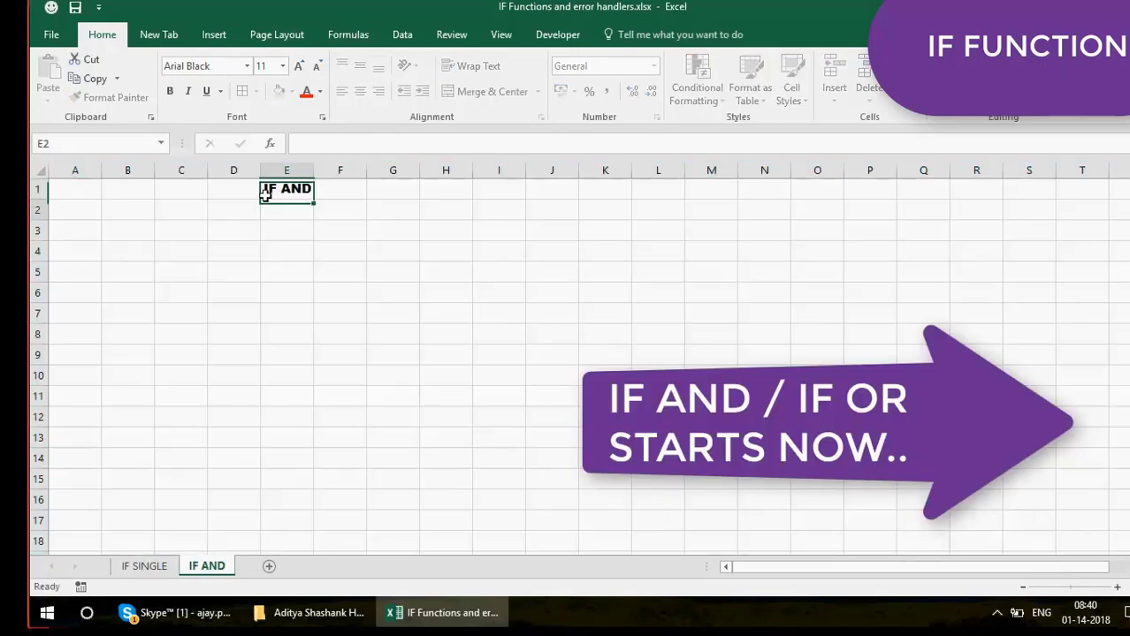
click(190, 223)
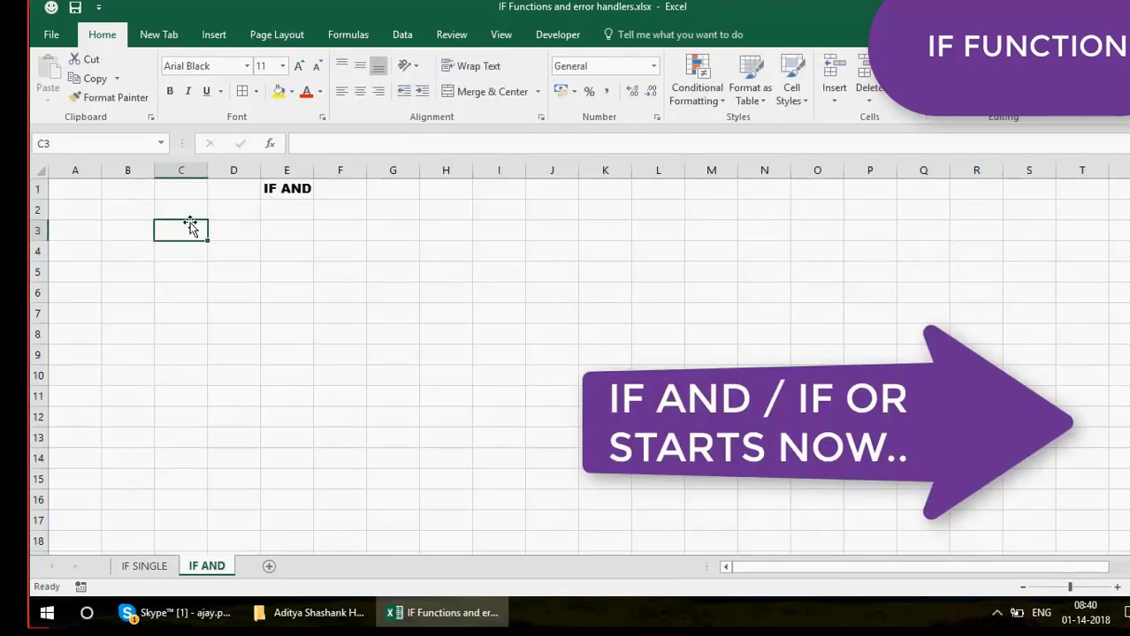
Enter the column headings EMPID, EMPNAME, STATE and STATUS in C3:F3 of the IF AND sheet
text(EMPID)
key(Return)
key(Up)
key(Right)
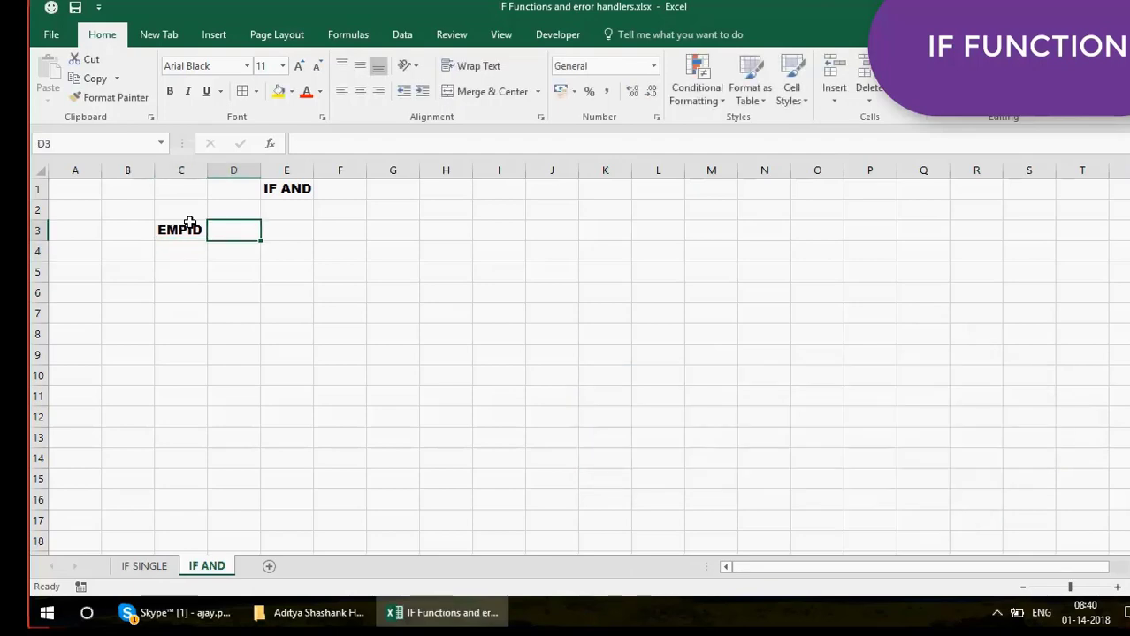
text(EMPN)
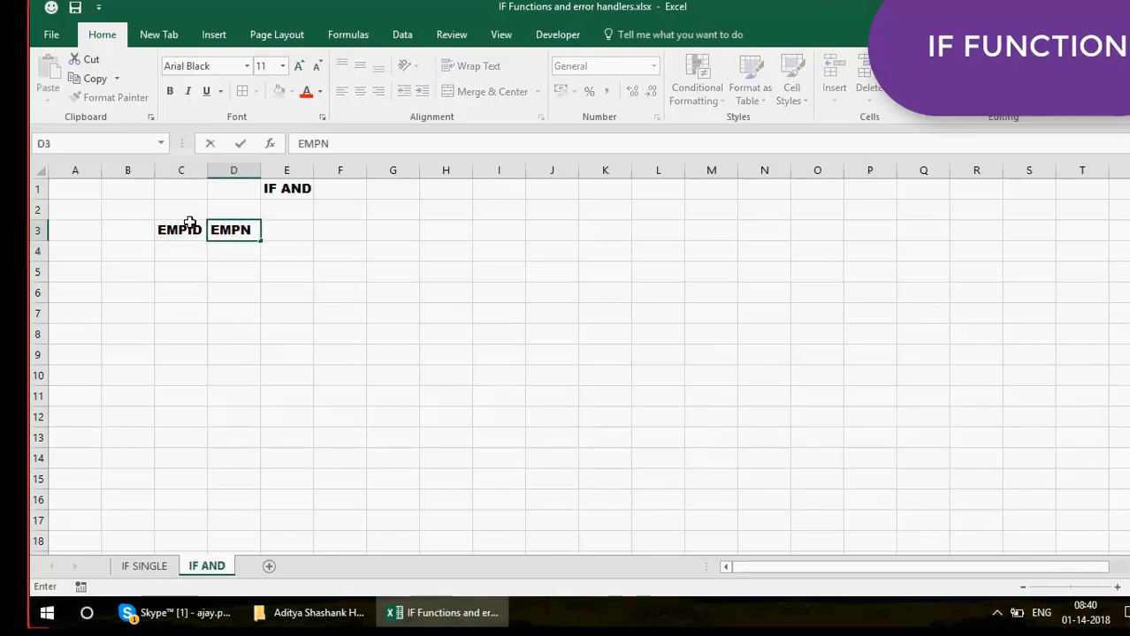
text(AM)
key(Tab)
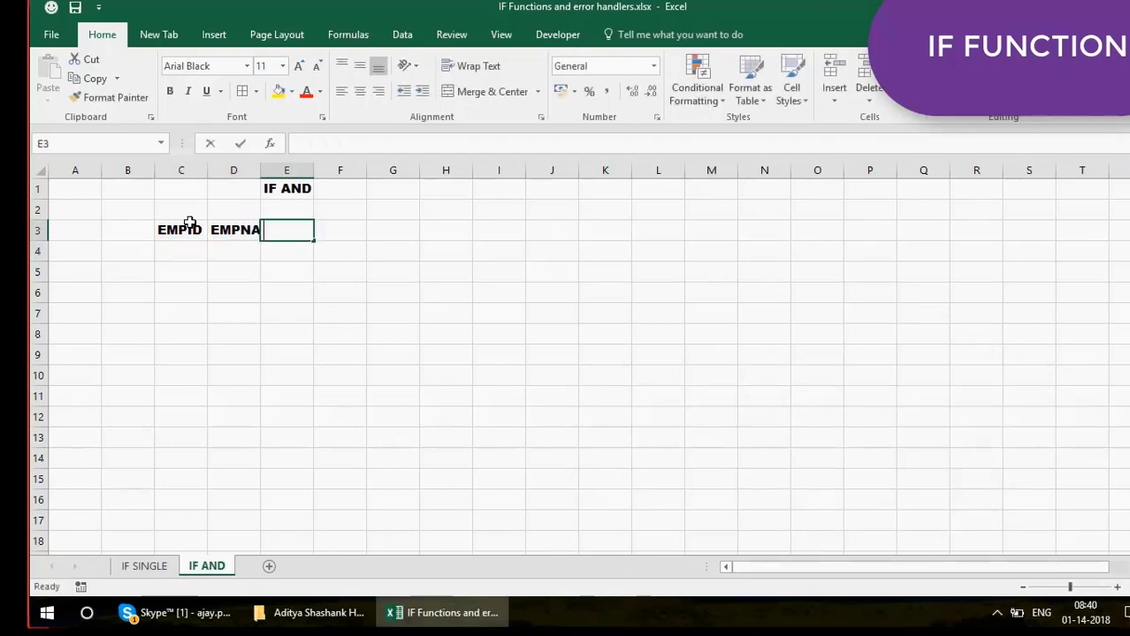
text(STA)
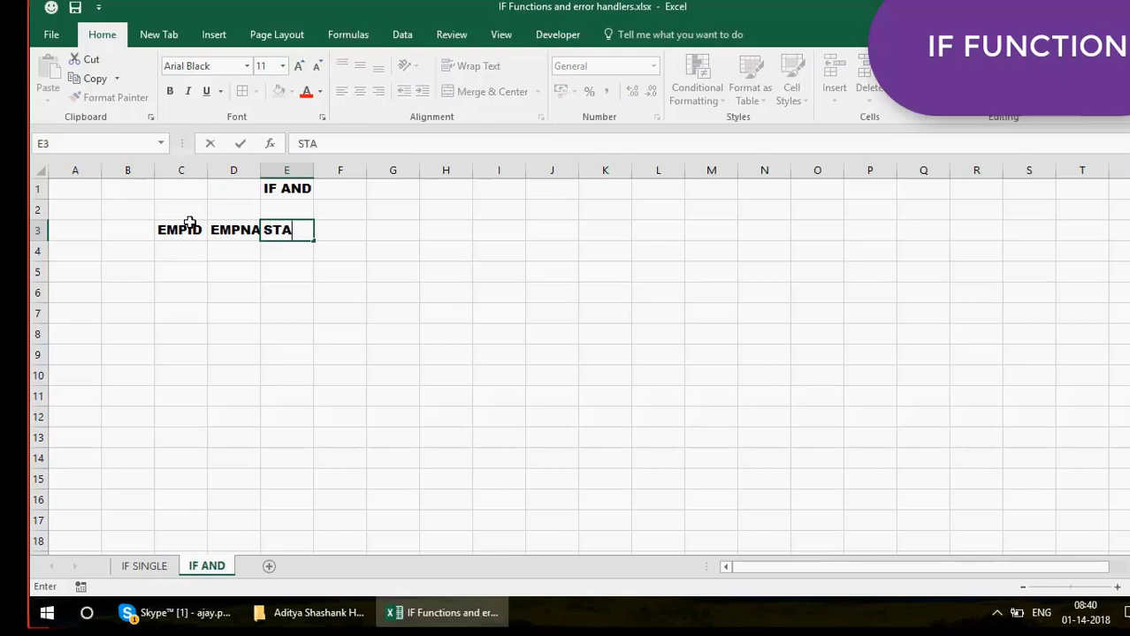
text(TE)
key(Tab)
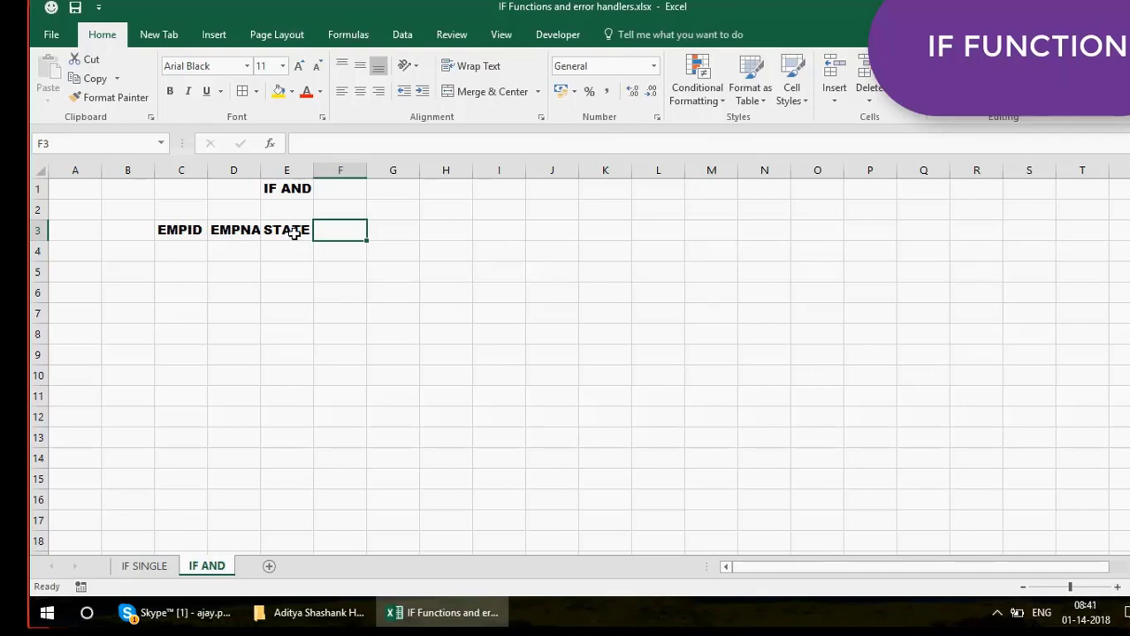
text(ST)
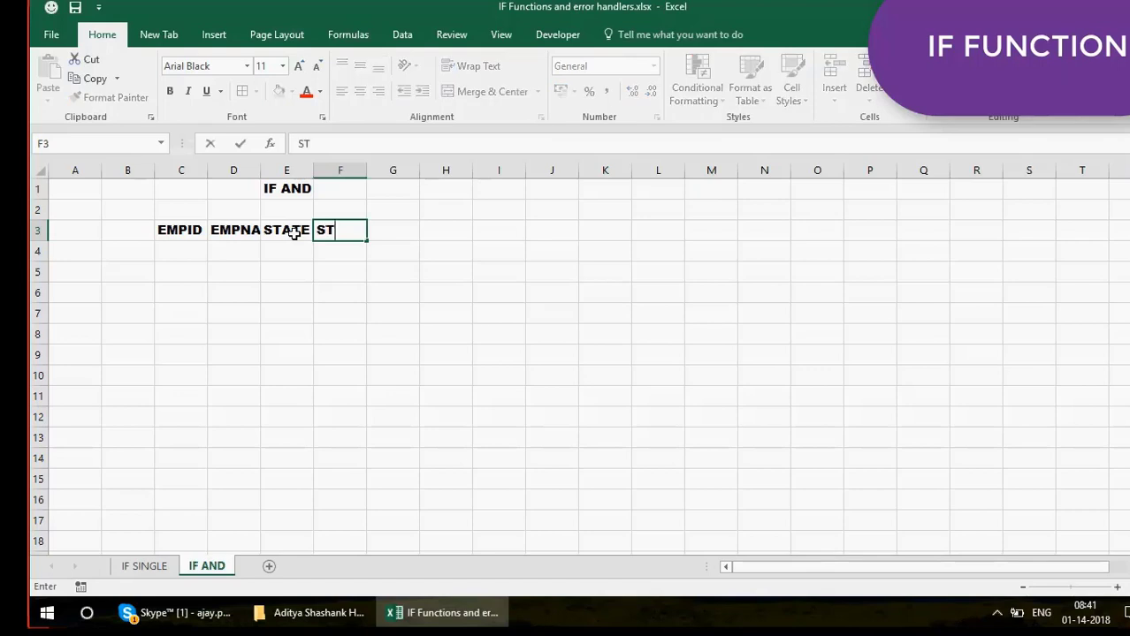
text(ATUS)
key(Return)
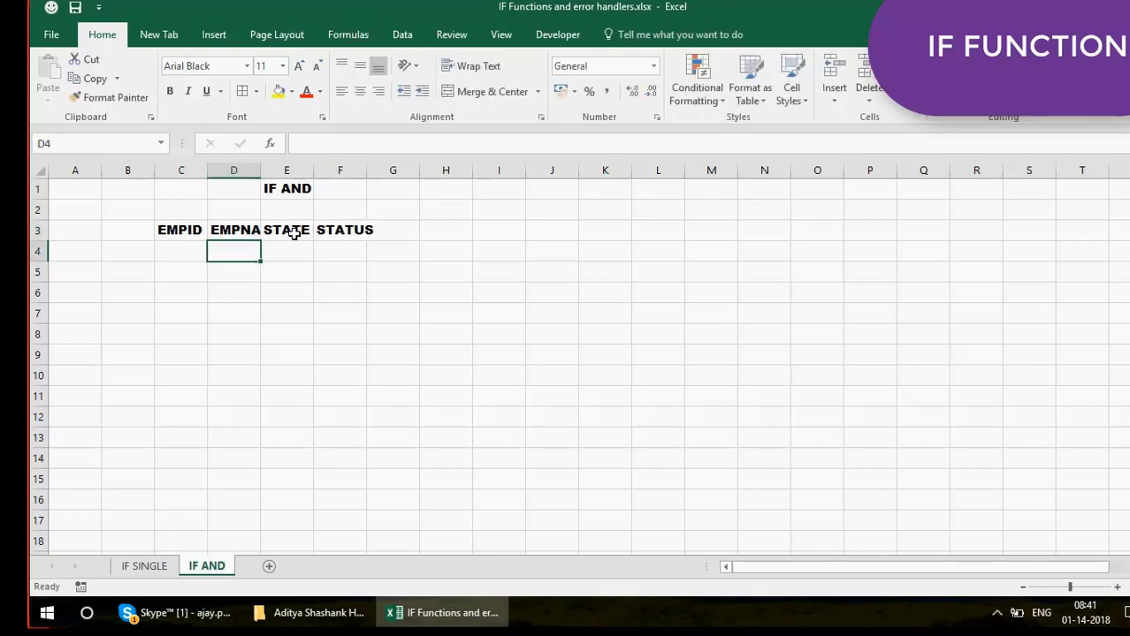
Autofit the widths of columns D, E and F to their headings
double_click(260, 169)
double_click(339, 169)
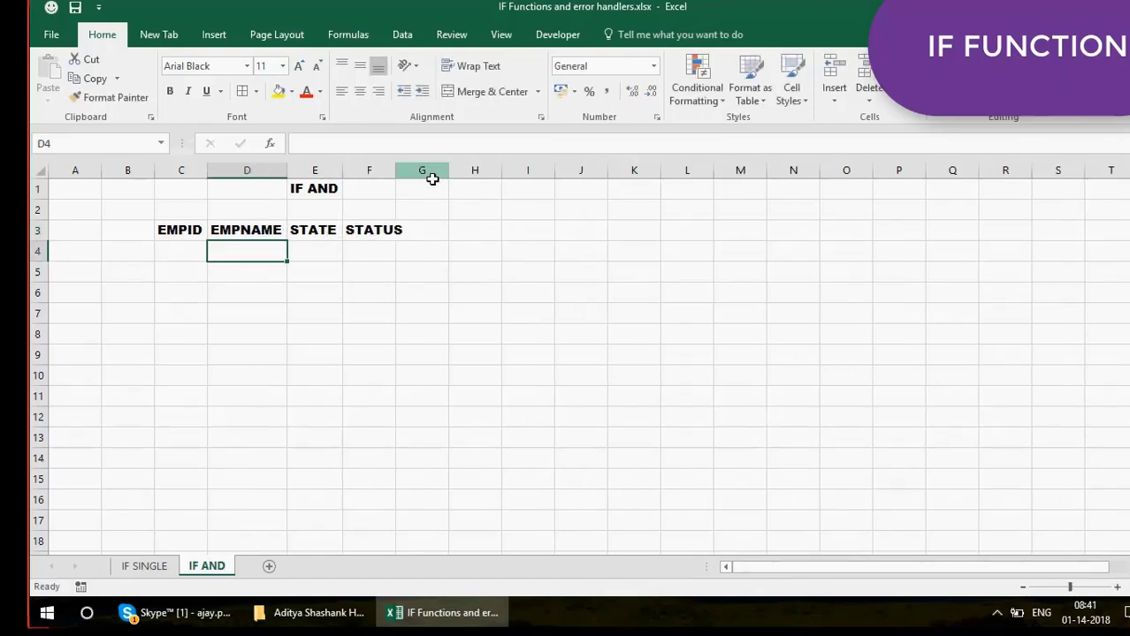
double_click(400, 170)
Fill the EMPID column in C4:C8 with 100, 200, 300, 500 and 600
click(173, 250)
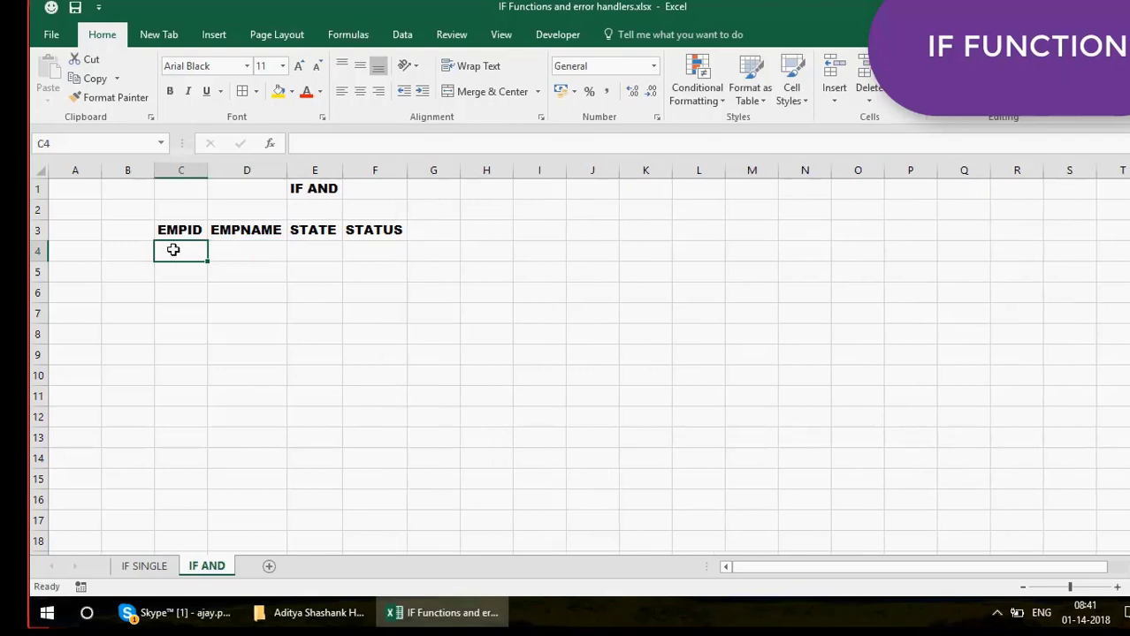
text(100)
key(Return)
text(200)
key(Return)
text(300)
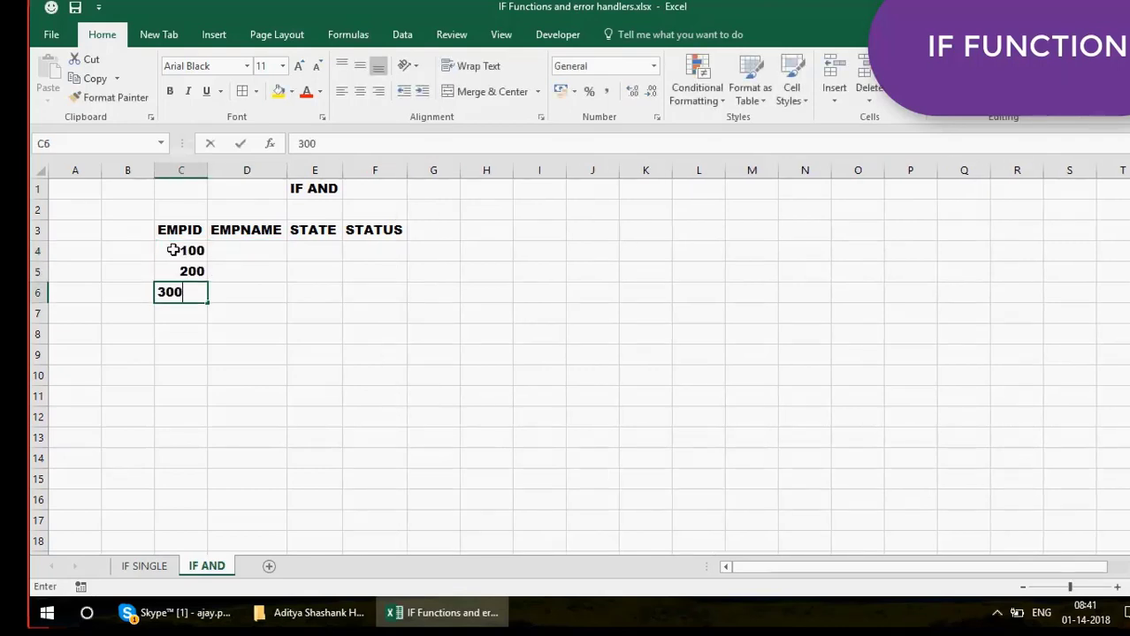
key(Return)
text(500)
key(ctrl+Return)
key(Return)
text(600)
key(Return)
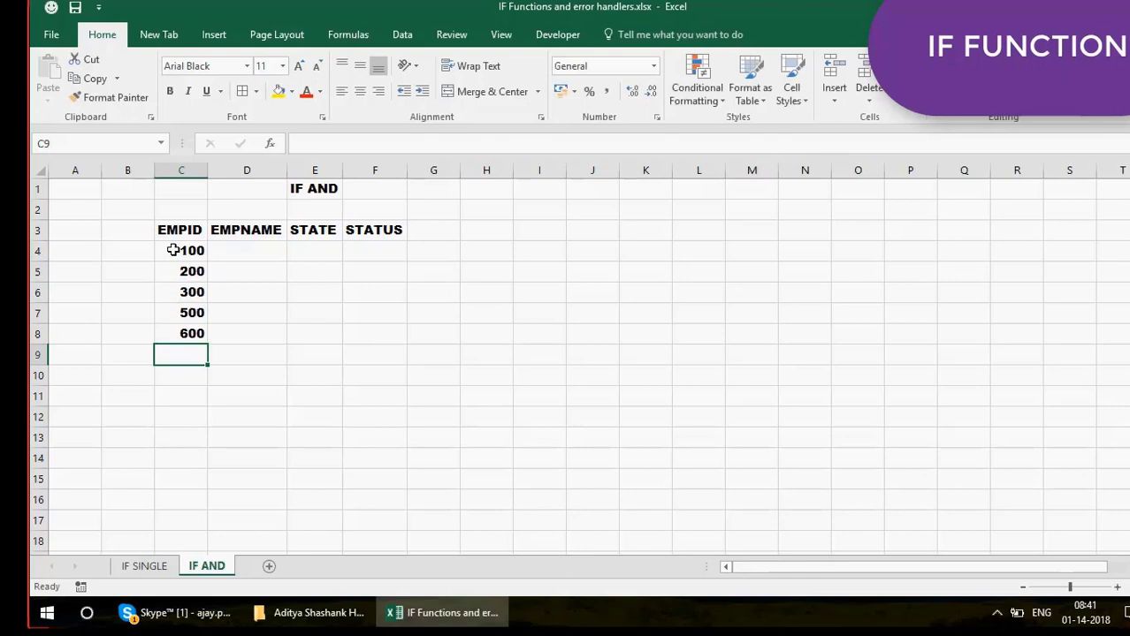
Enter the five employees' first names in the EMPNAME column, D4:D8
click(250, 256)
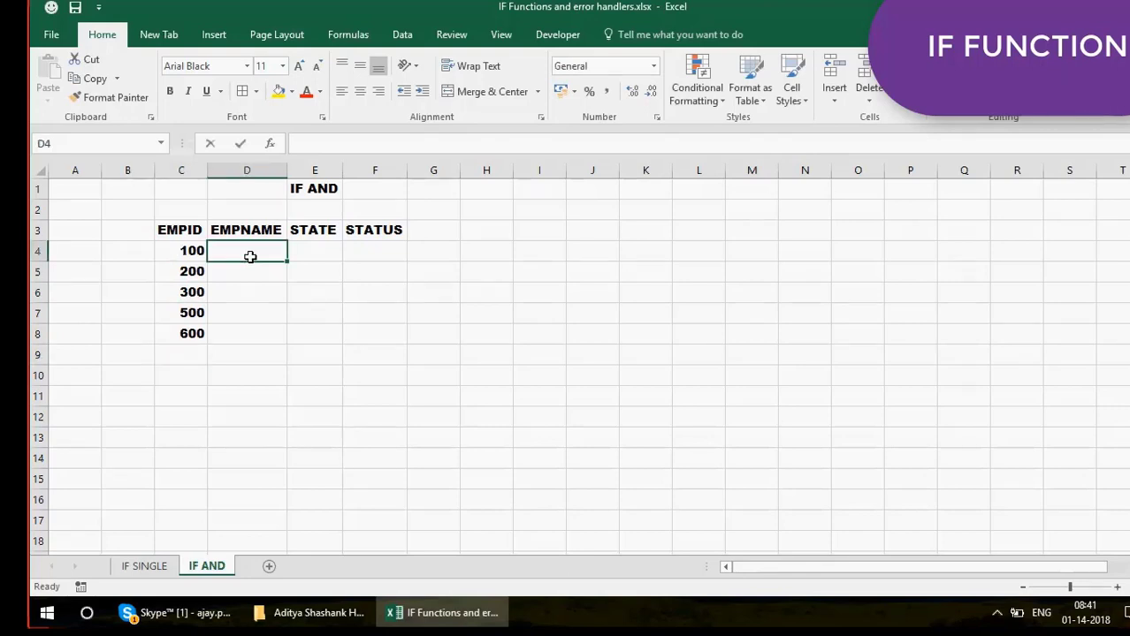
text(ALAN)
key(Return)
text(JAY)
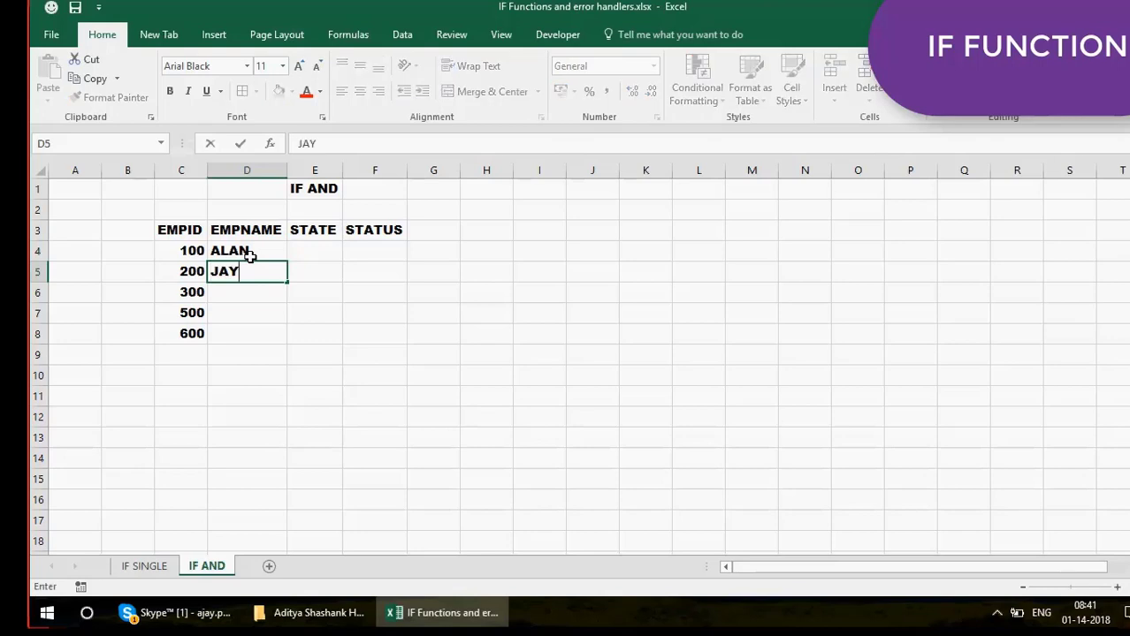
text(SON)
key(Return)
text(AJAY)
key(Return)
text(K)
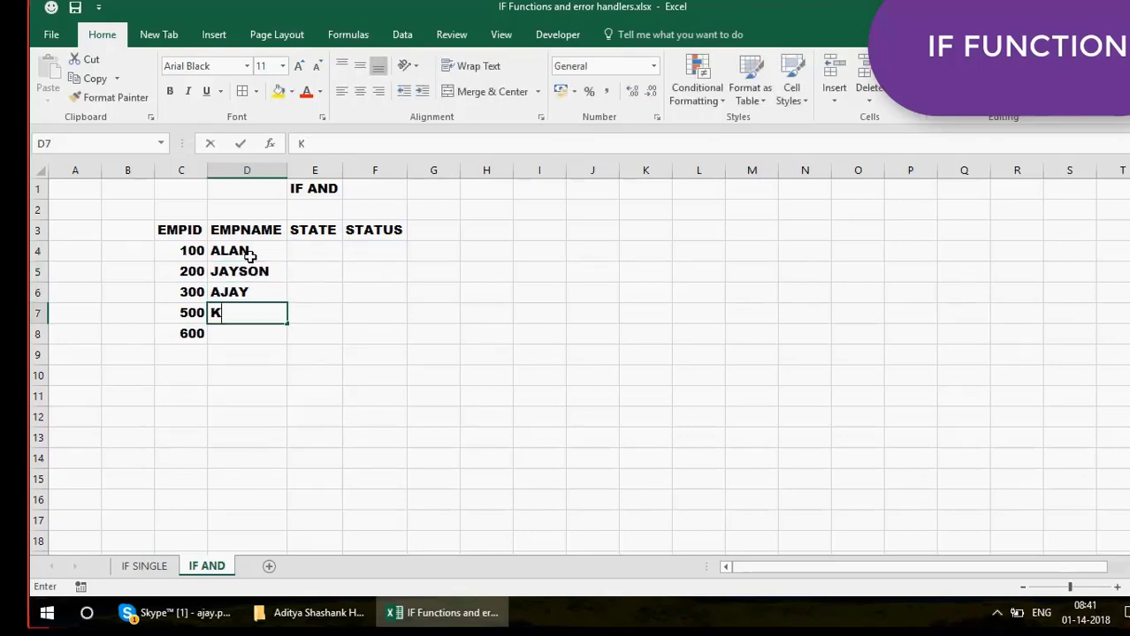
text(RISHAN)
key(Return)
text(EN)
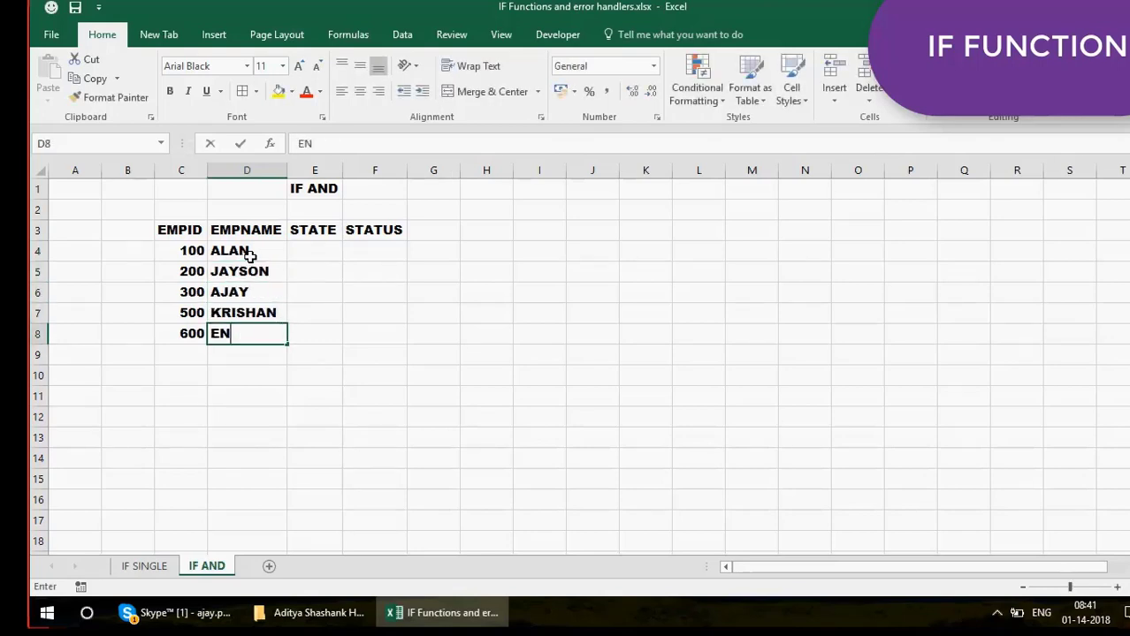
key(BackSpace)
key(BackSpace)
text(VENKAT)
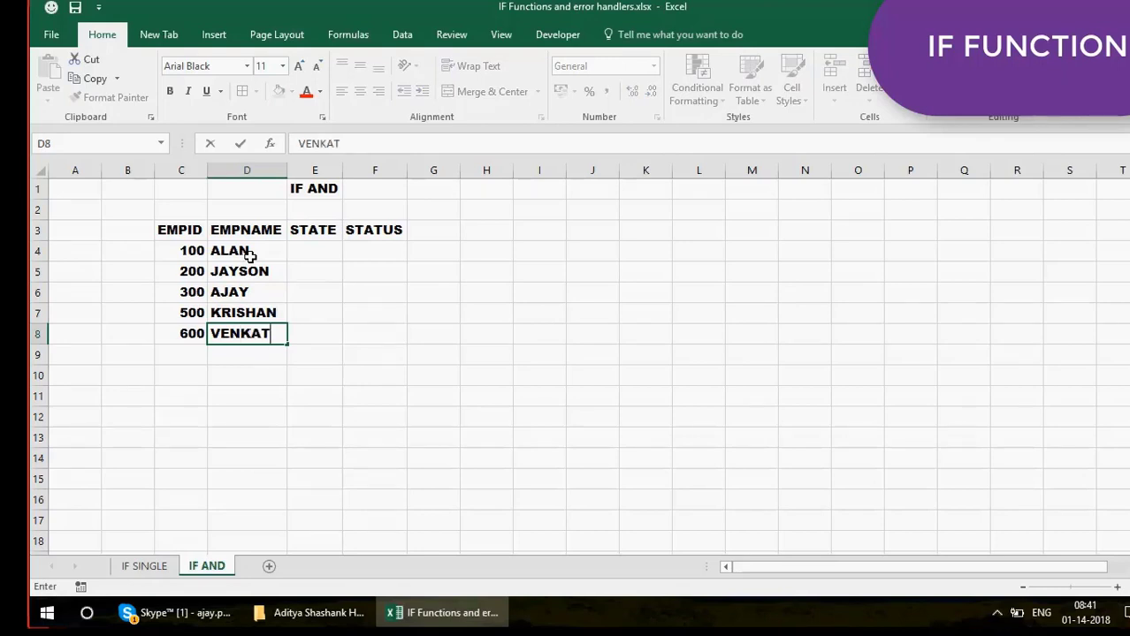
Fill the STATE column in E4:E8 with HR, DL, SIKKIM, TN and KEA
click(318, 253)
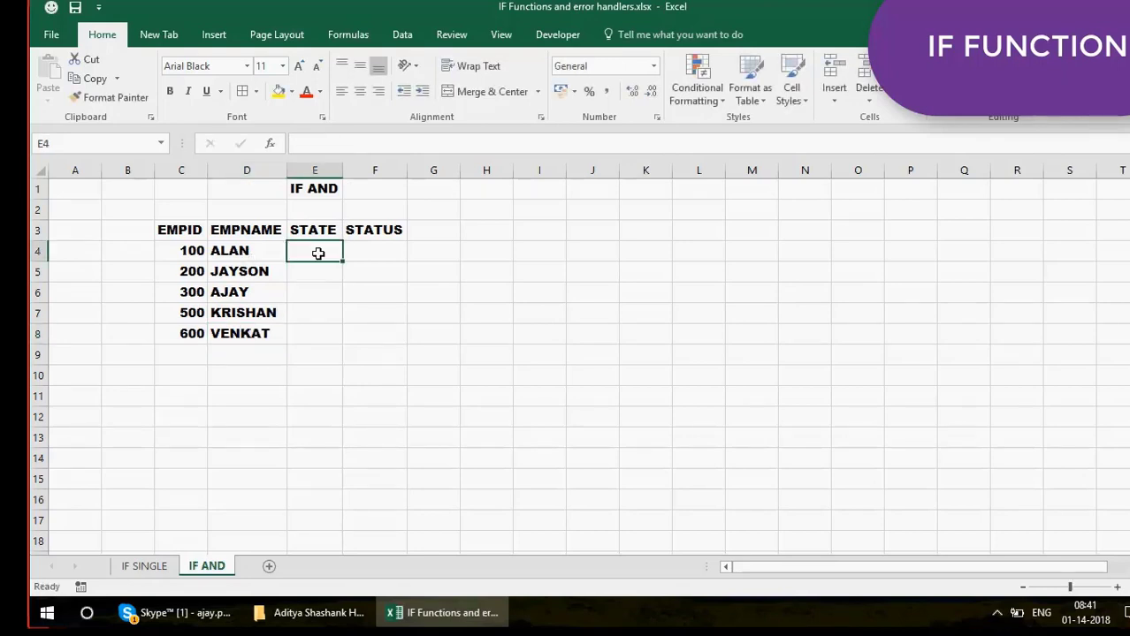
text(HR)
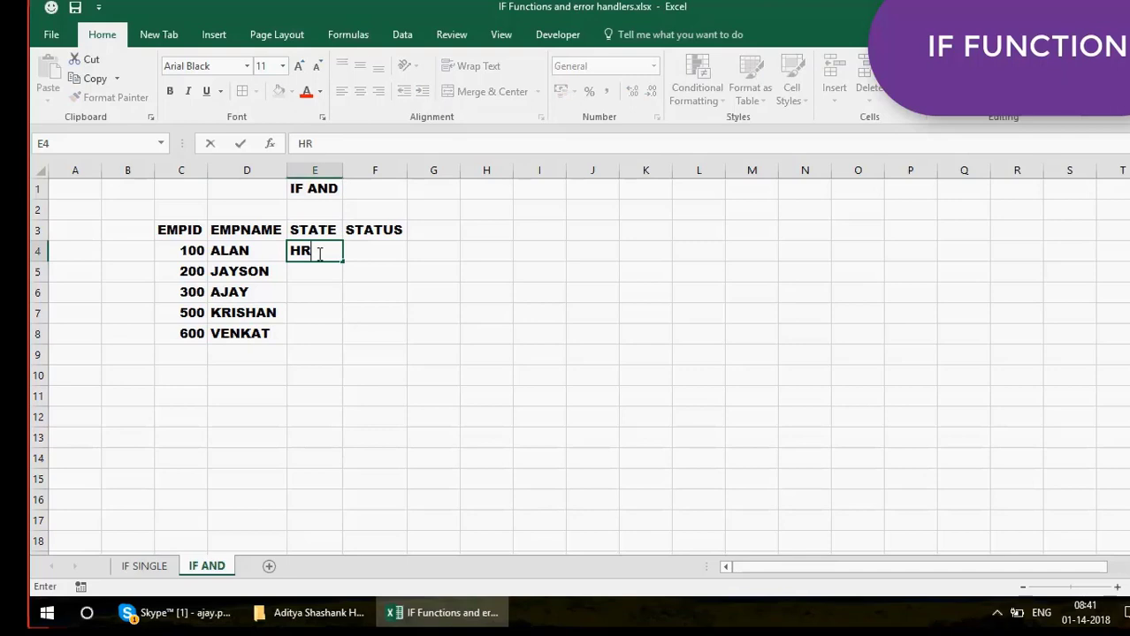
key(Return)
text(DL)
key(Return)
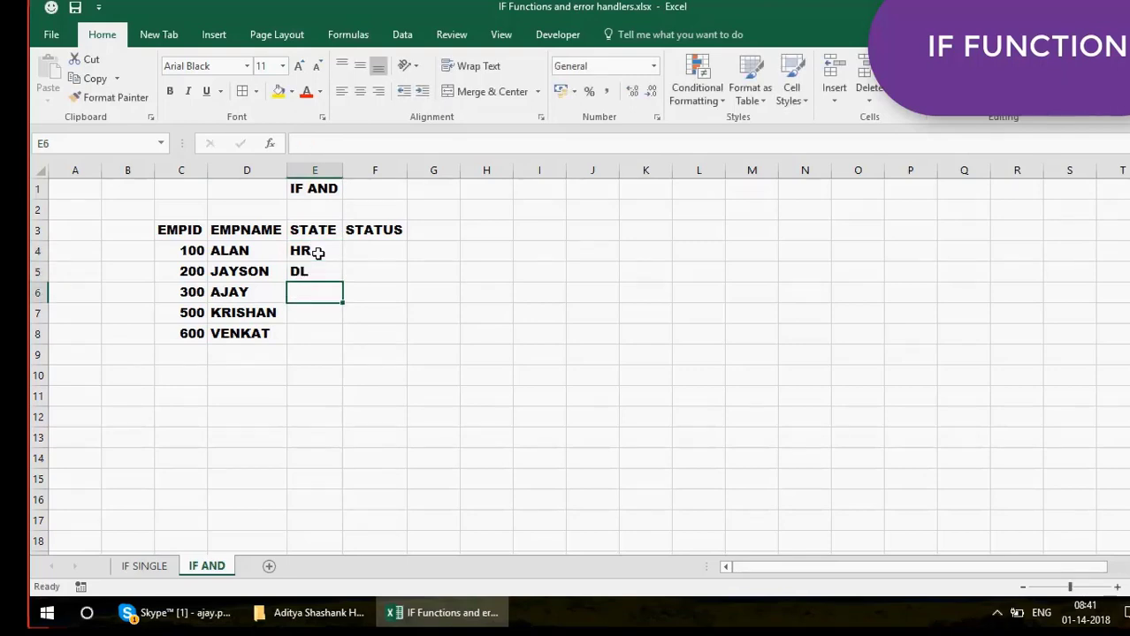
text(SIKKIM)
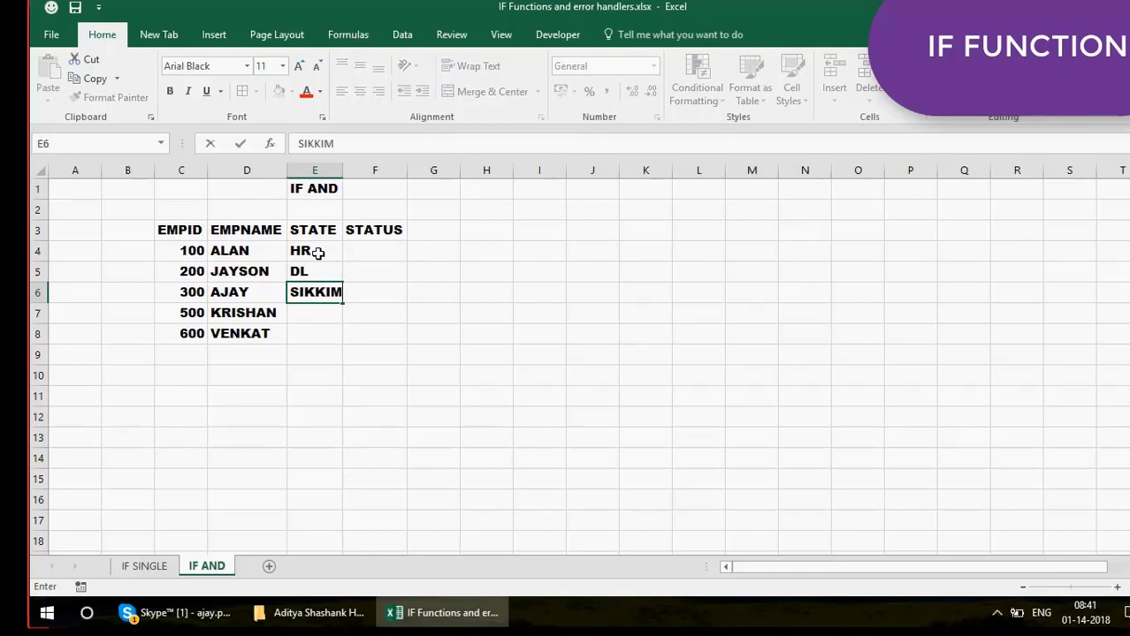
key(Return)
text(TN)
key(Return)
text(K)
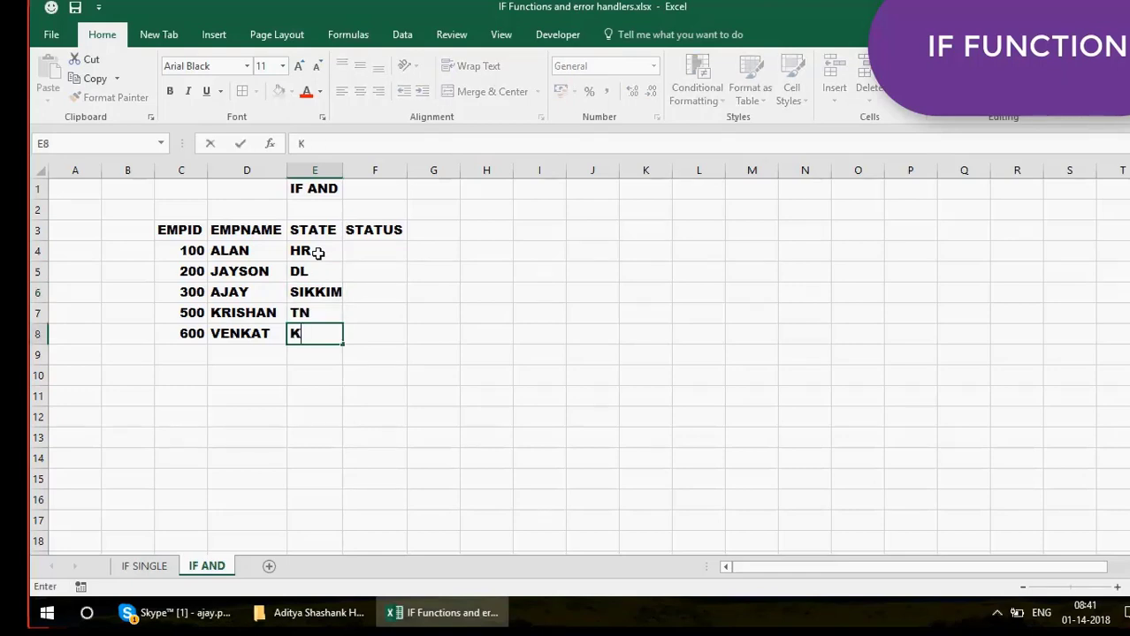
text(EA)
Fill the STATUS column in F4:F8 with PASS, PASS, FAIL, FAIL and PASS
click(371, 249)
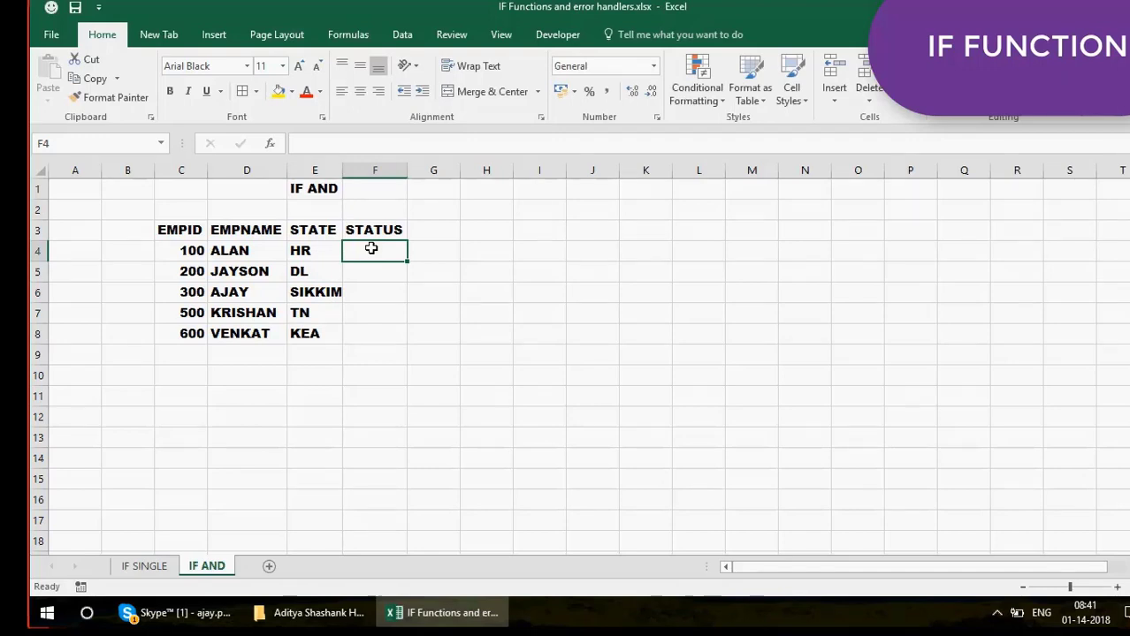
text(PA)
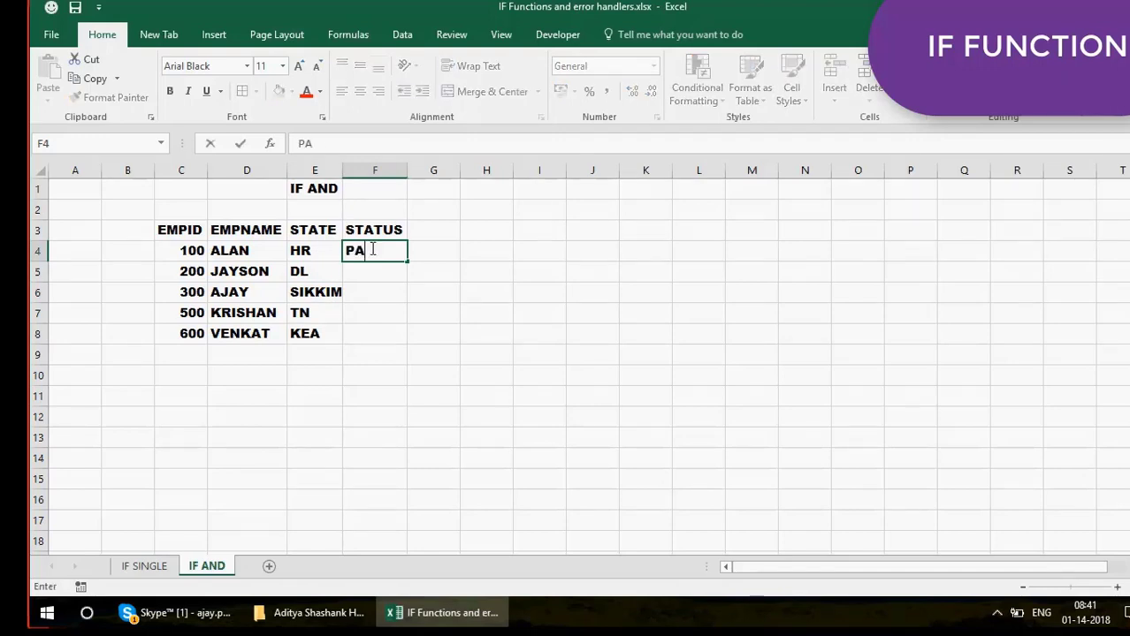
text(SS)
key(Return)
text(PA)
key(Return)
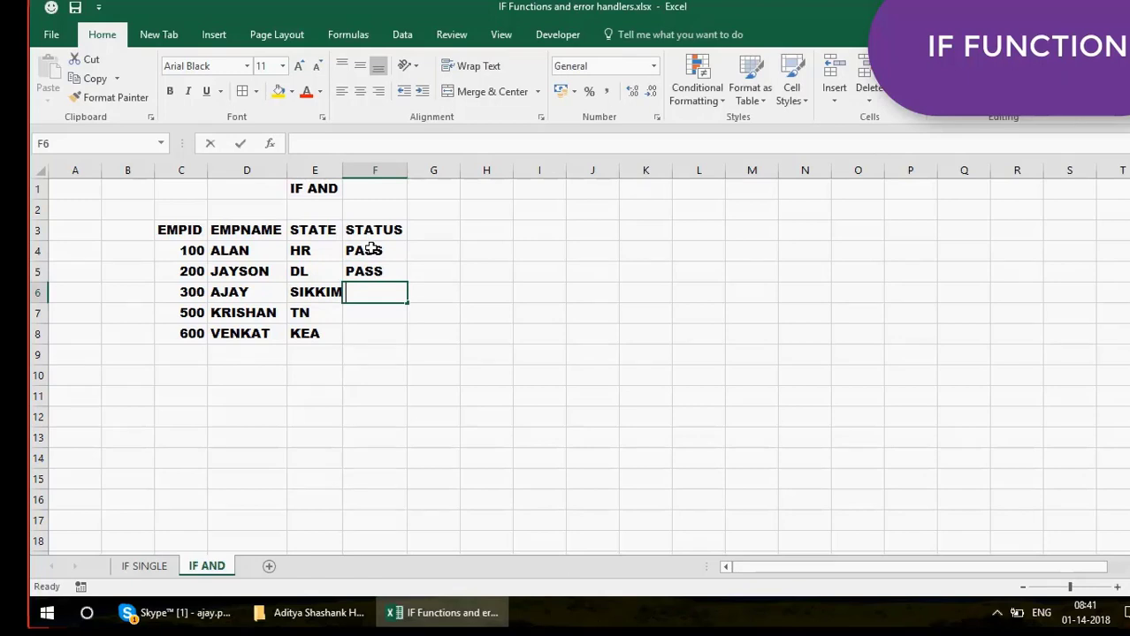
text(FAIL)
key(Return)
text(FAIL)
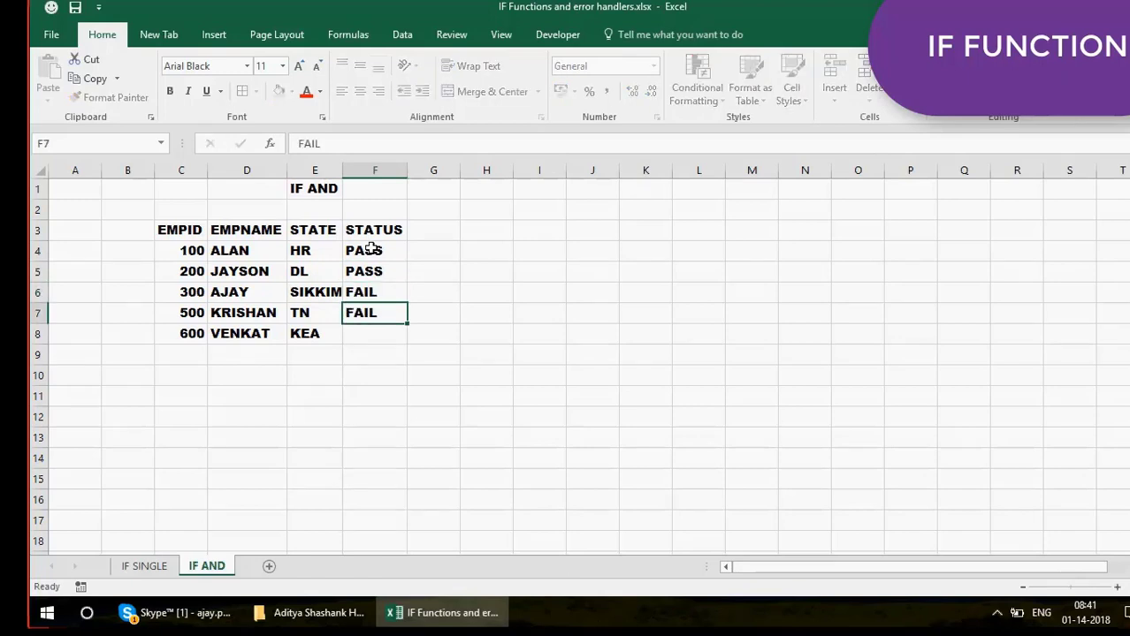
key(Return)
text(PASS)
key(Return)
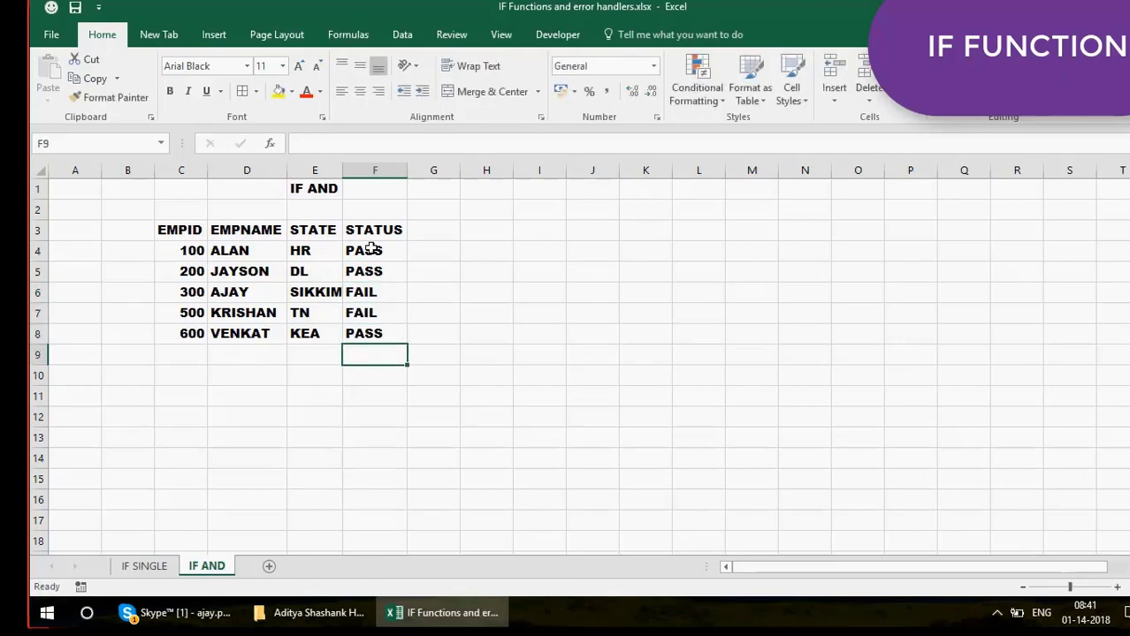
Center the contents of the employee table C3:F8 horizontally
click(160, 228)
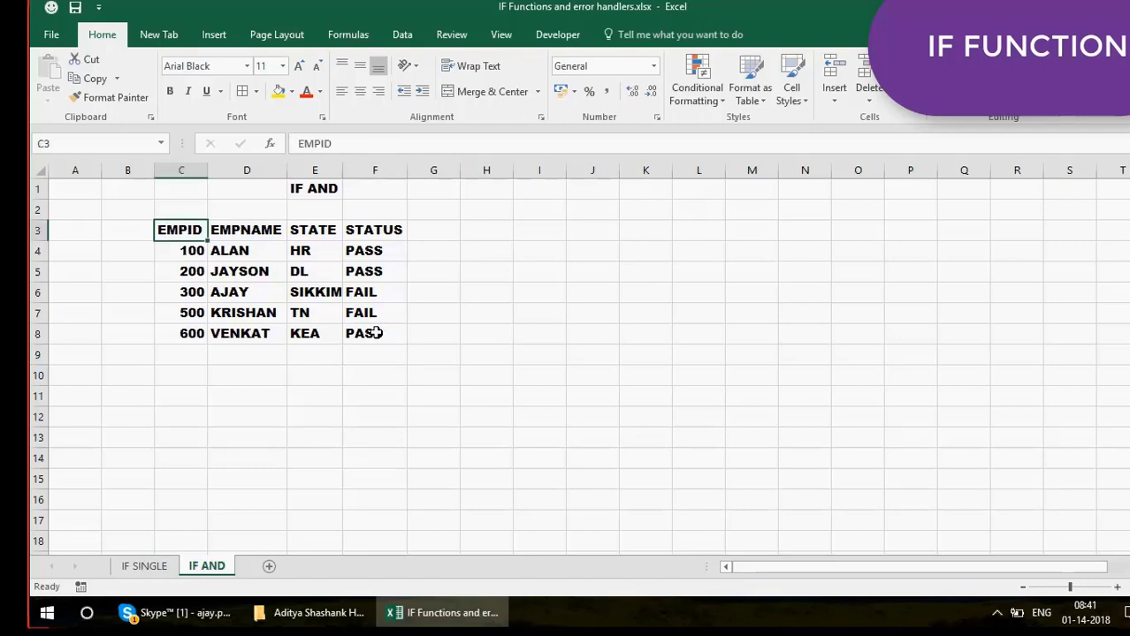
shift+click(374, 332)
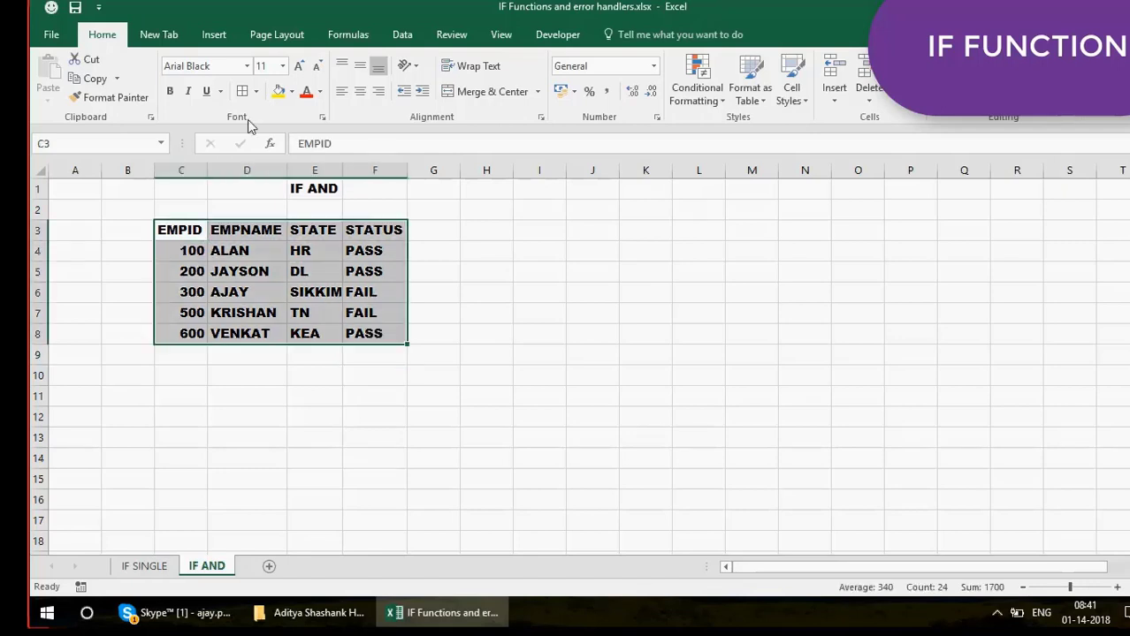
click(358, 95)
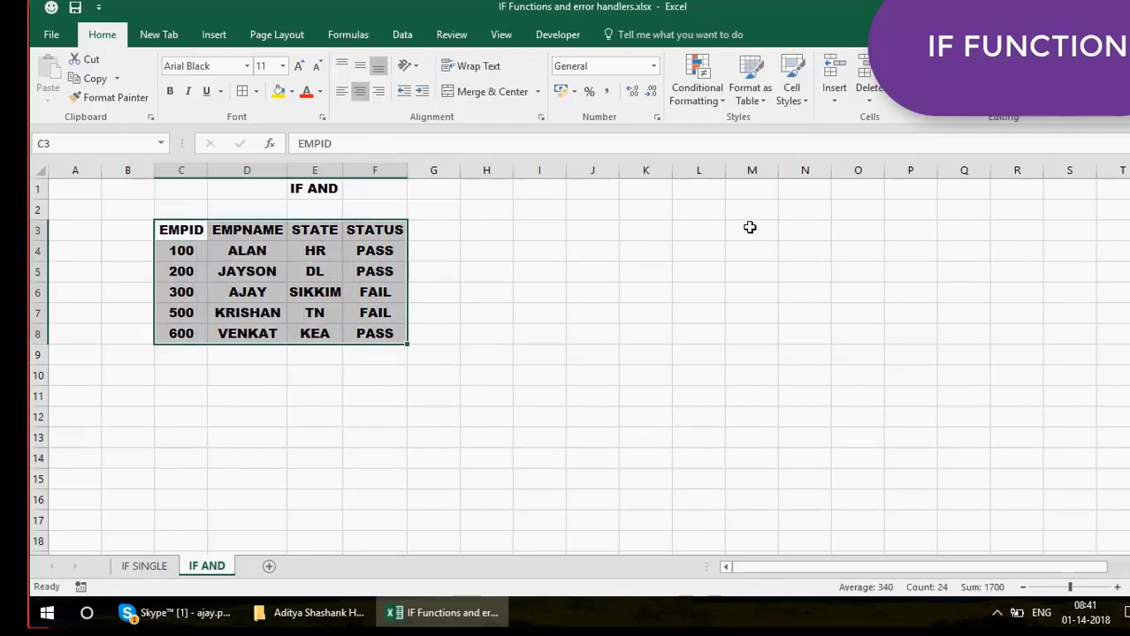
click(749, 227)
Start the practice question in B11 with the text IF EMPID IS GREATER THAN 300 AND STATE IS NOT
click(107, 392)
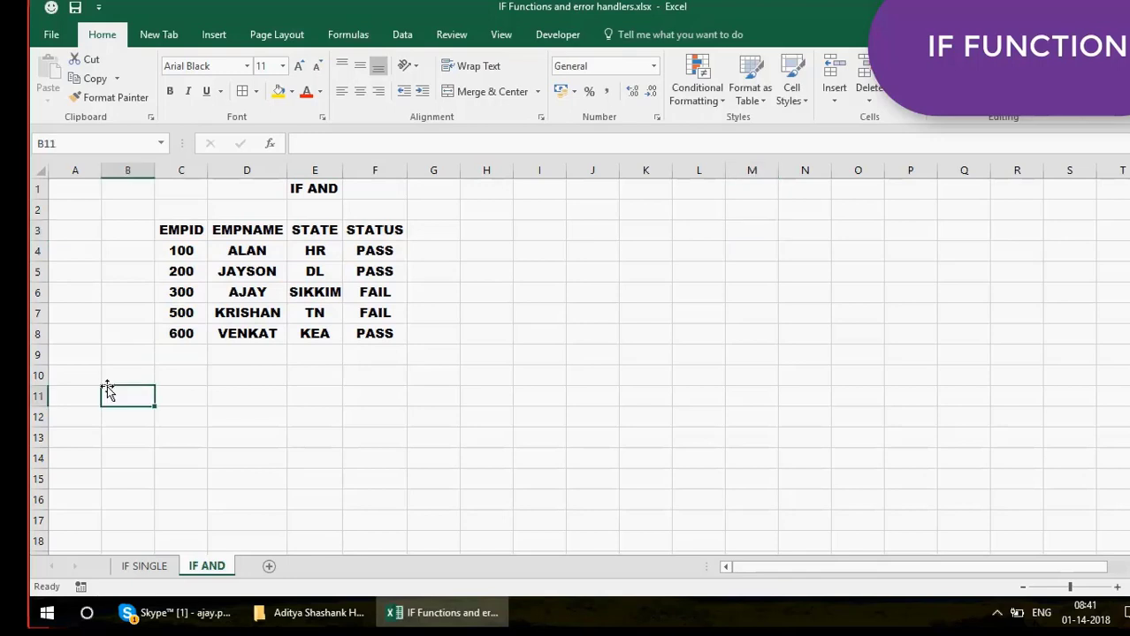
text(IF EMPID I)
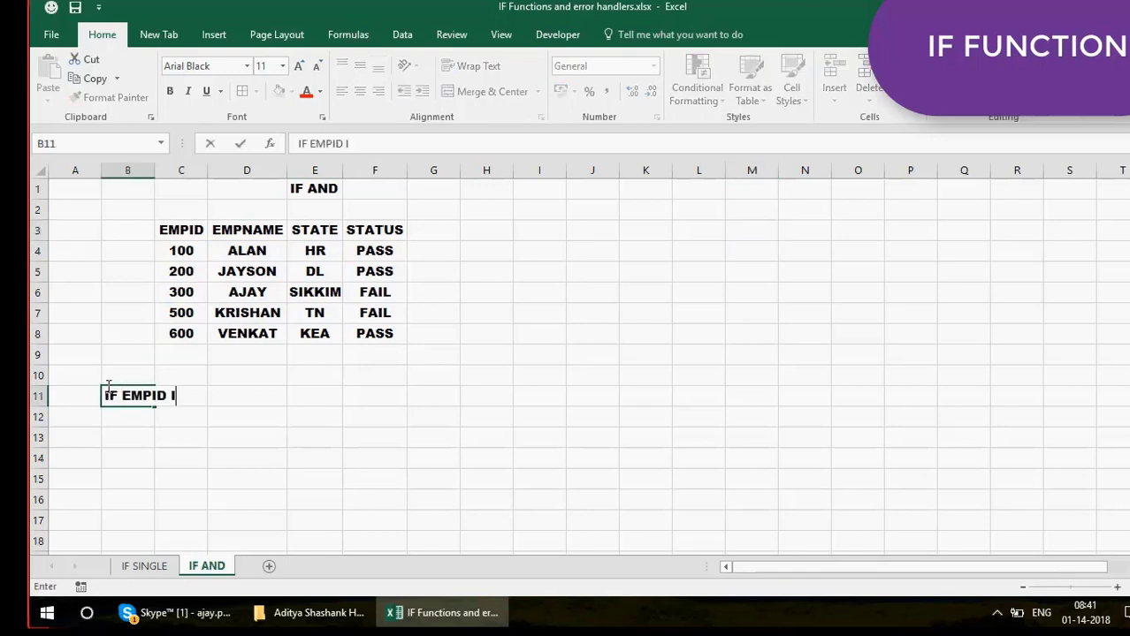
text(S GREATER T)
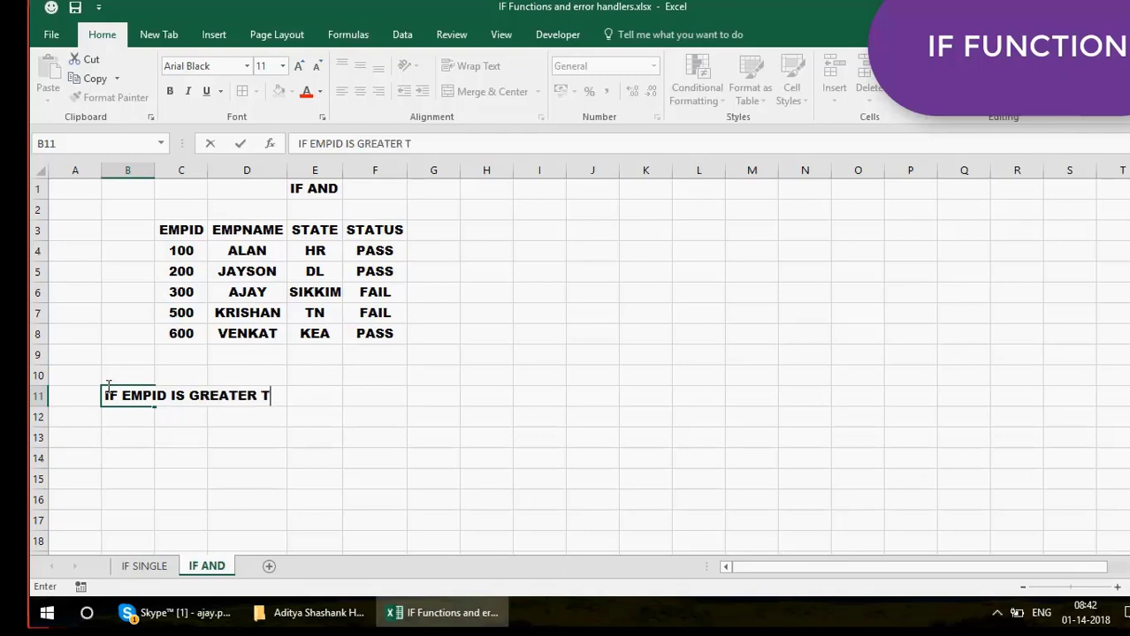
text(HAN 30)
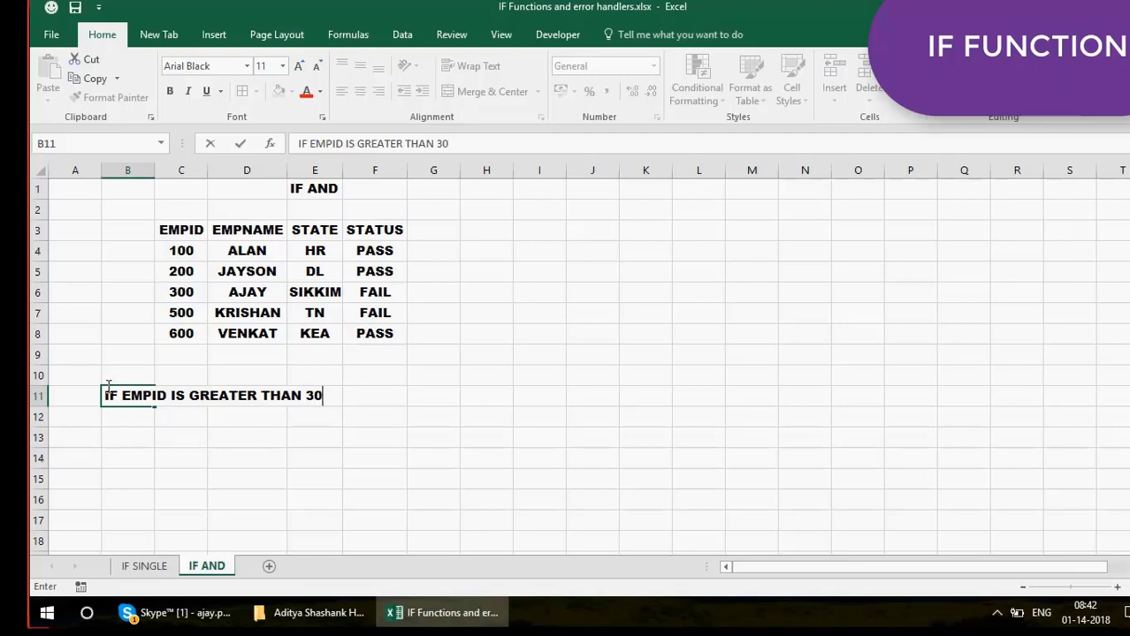
text(0 AND )
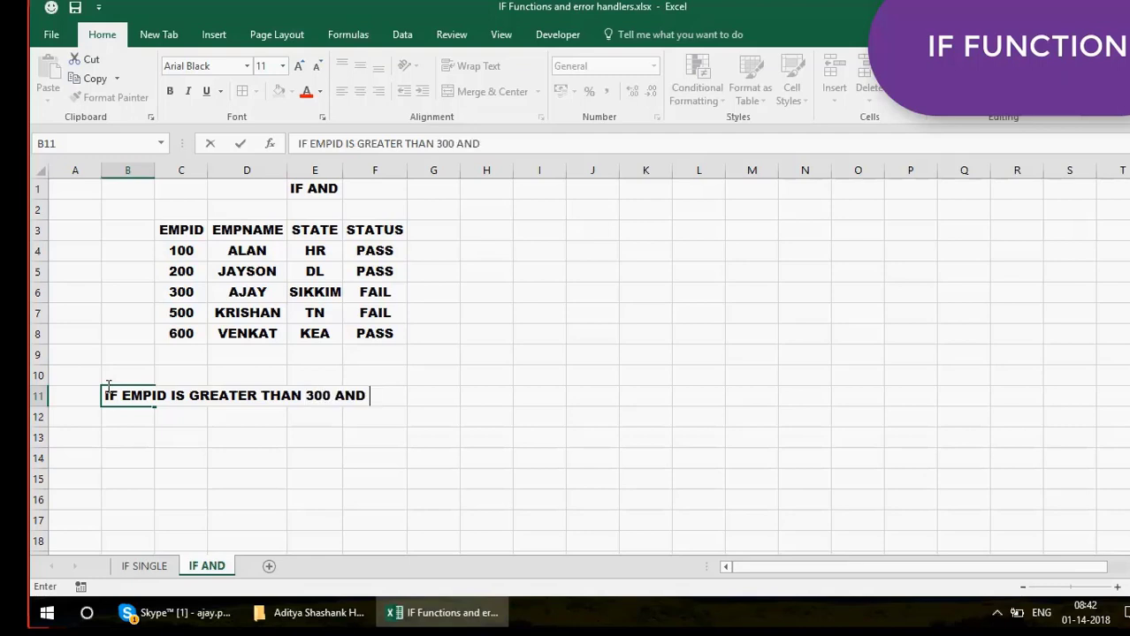
text(STATE IS NOT)
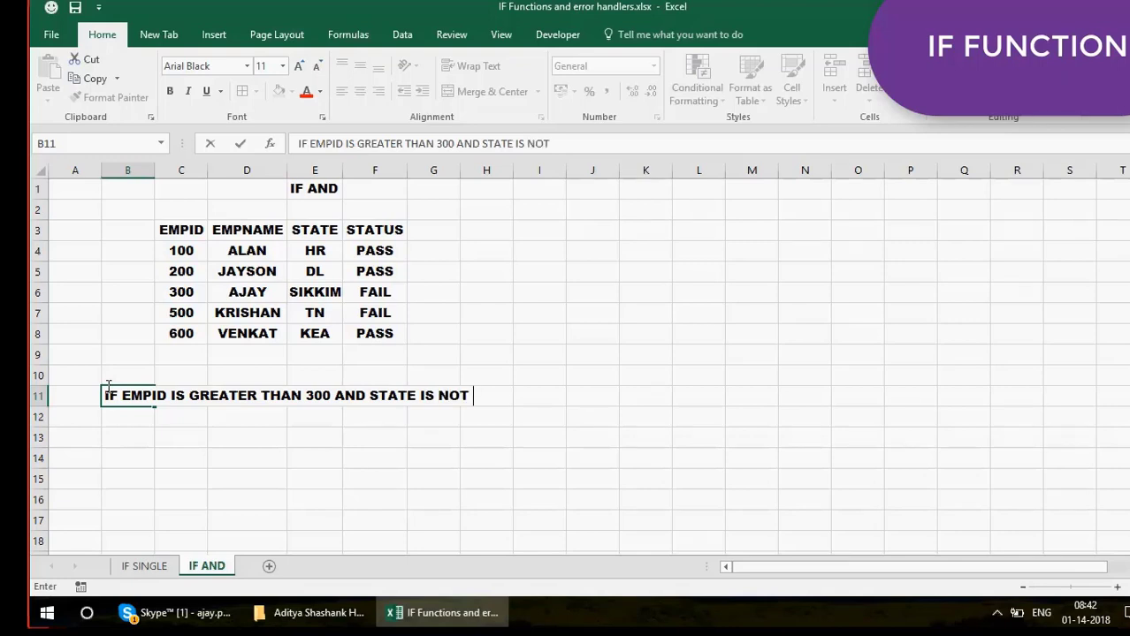
key(Return)
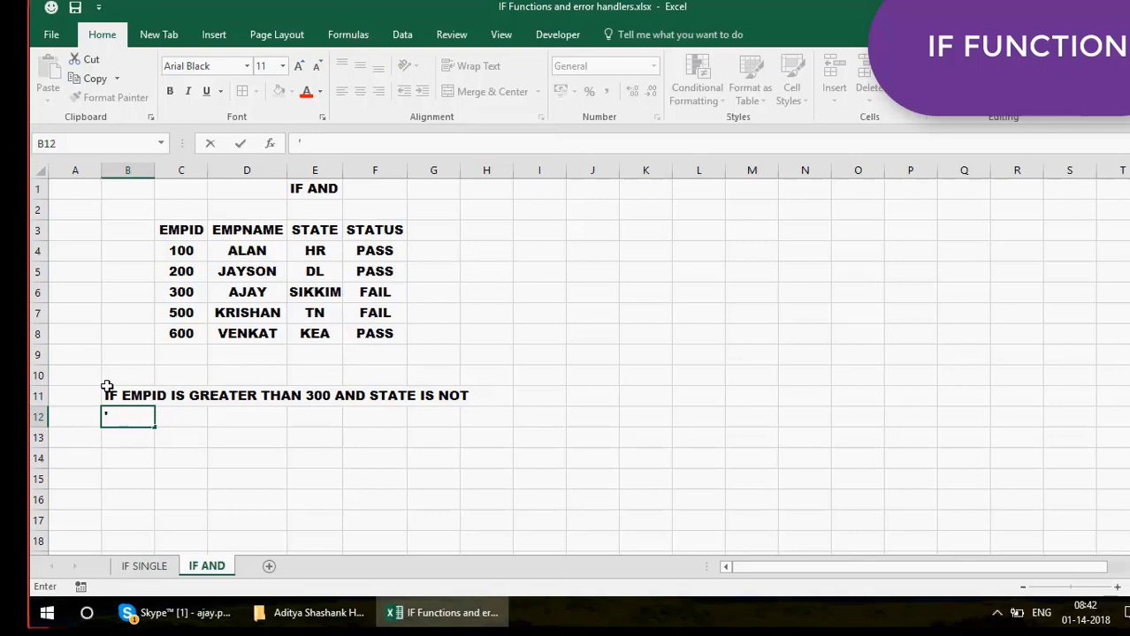
Extend the question in B11 with "DL" AND STATUS IS "PASS" THEN DISPLAY "ELJIGIBLE" ELSE "IN PROGRESS"
click(126, 398)
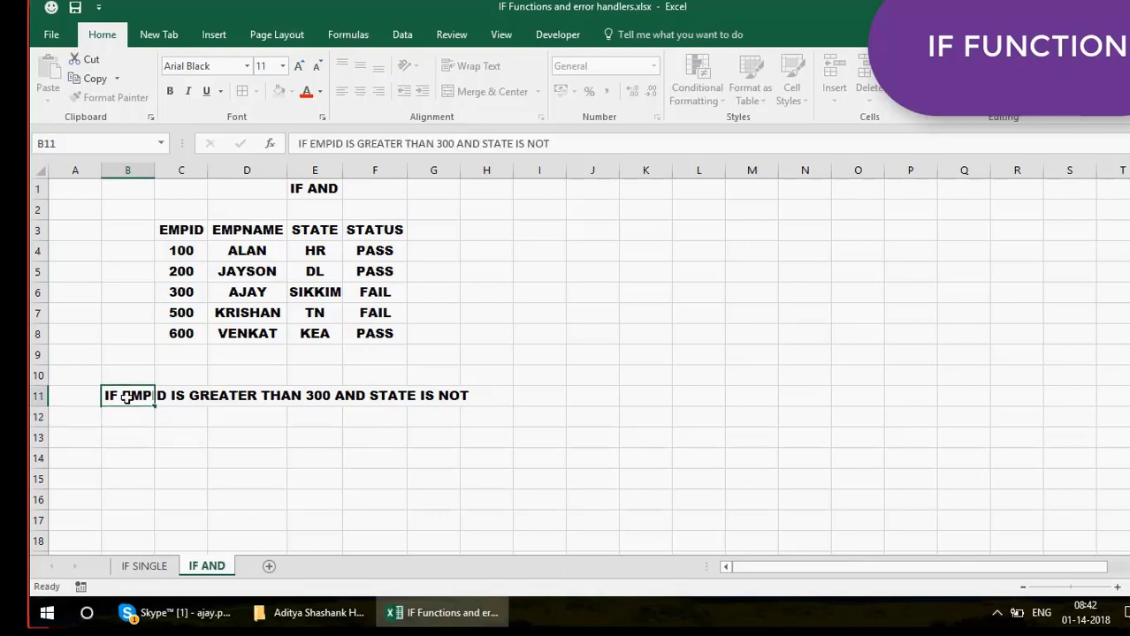
click(586, 147)
text("DL)
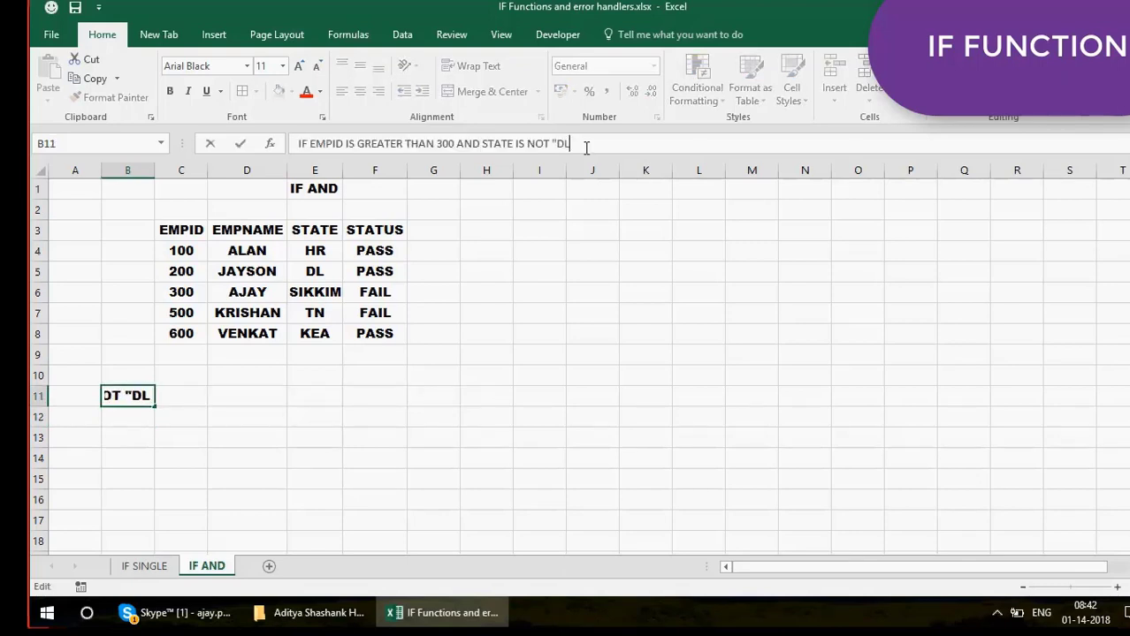
text(" AND STATUS )
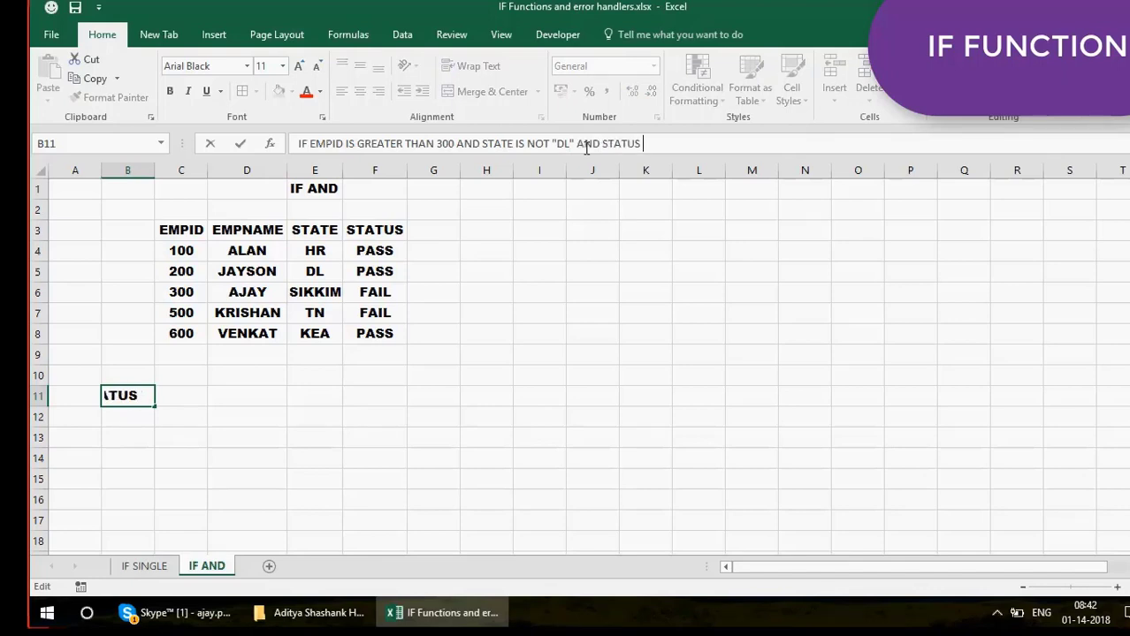
text(IS "PASS)
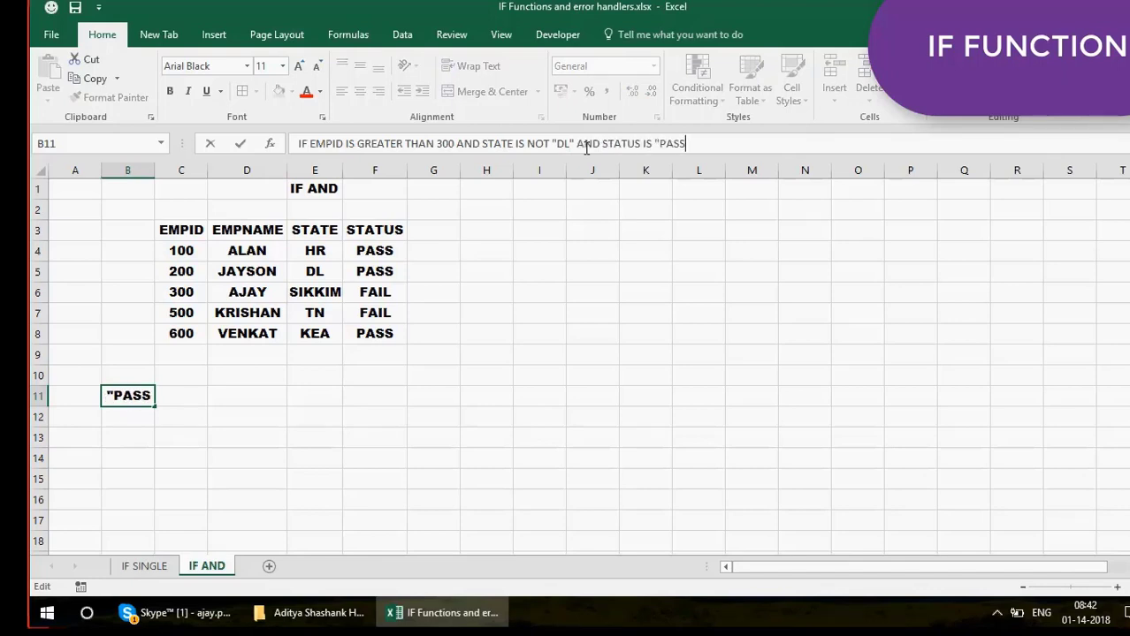
text(" THEN)
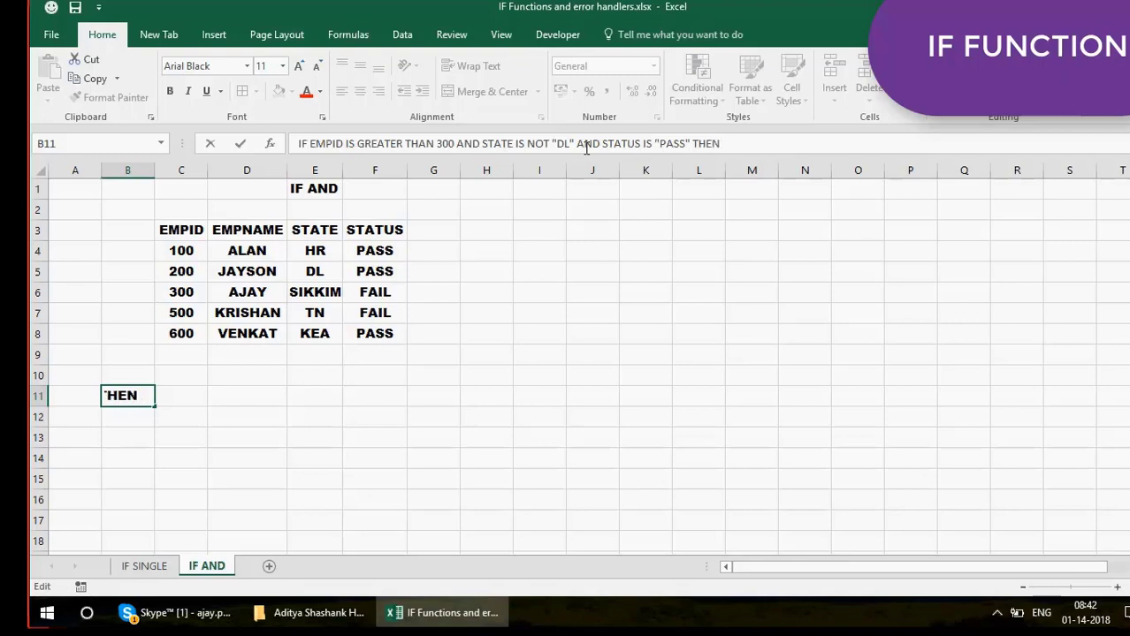
text( DISPLAY "ELJIG)
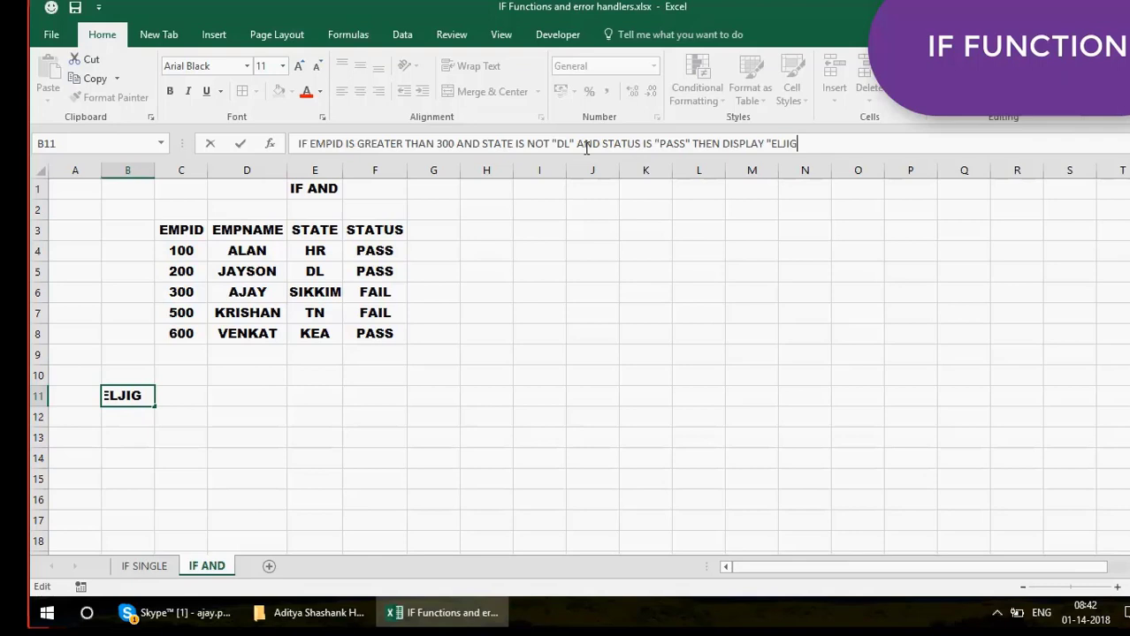
text(IBLE" ELS)
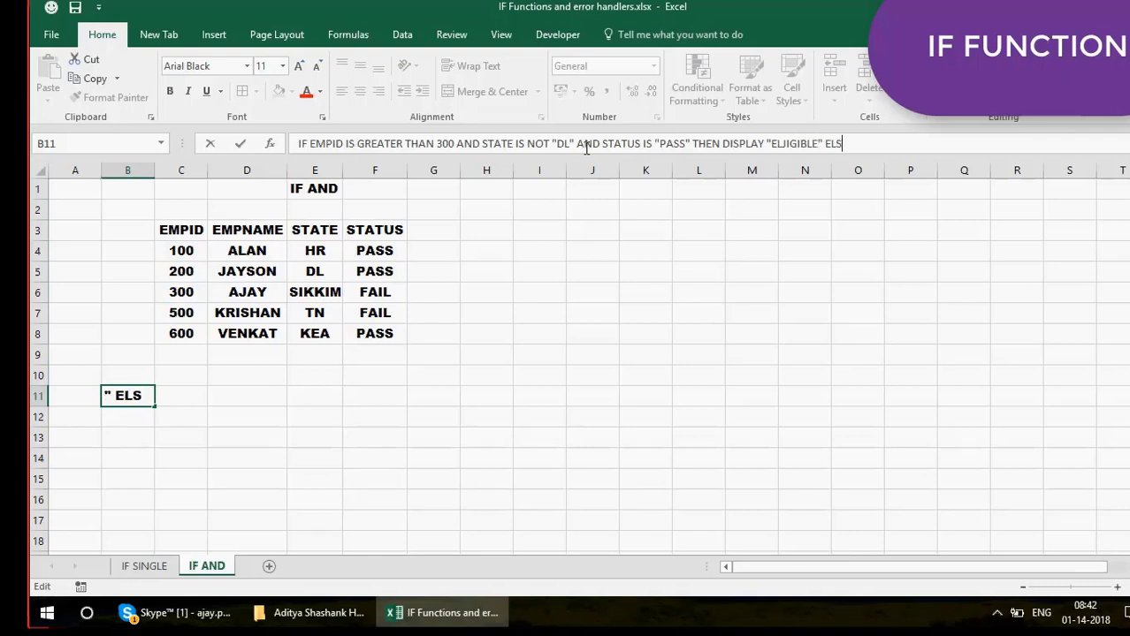
text(E "IN PRO)
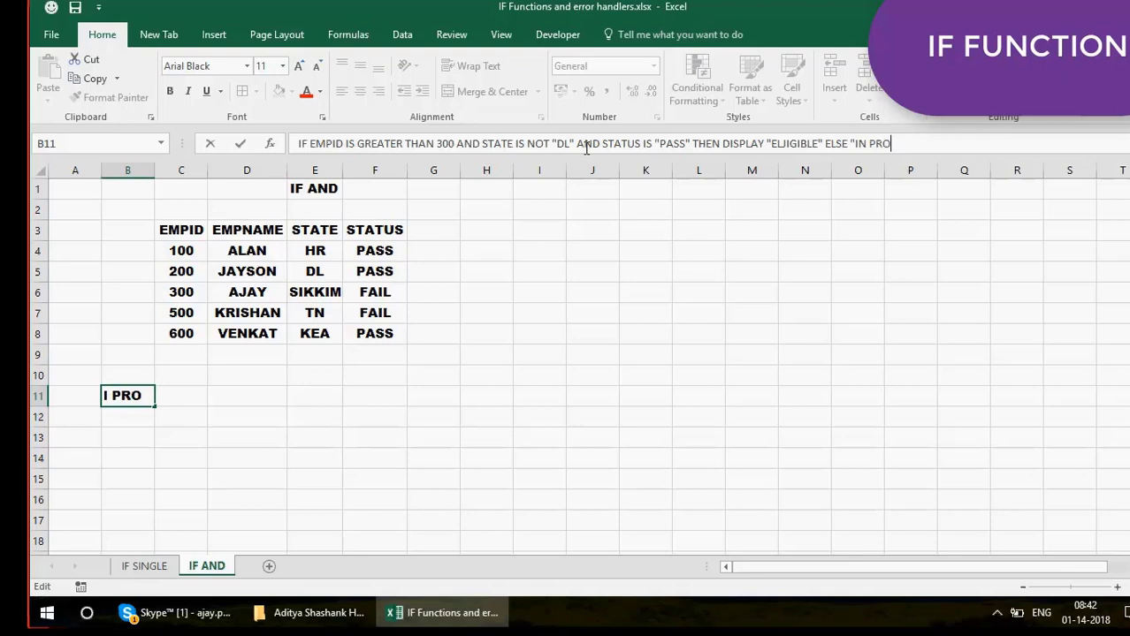
text(GRESS")
key(Return)
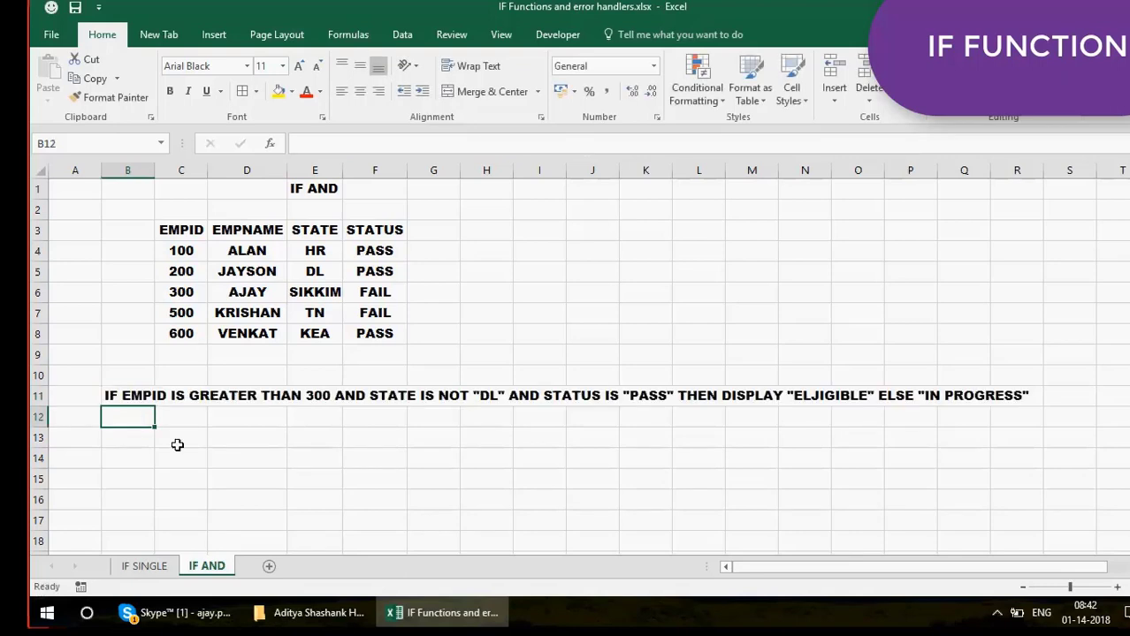
List the first condition below the question, with EMPID in B13 and >300 in C13
click(146, 442)
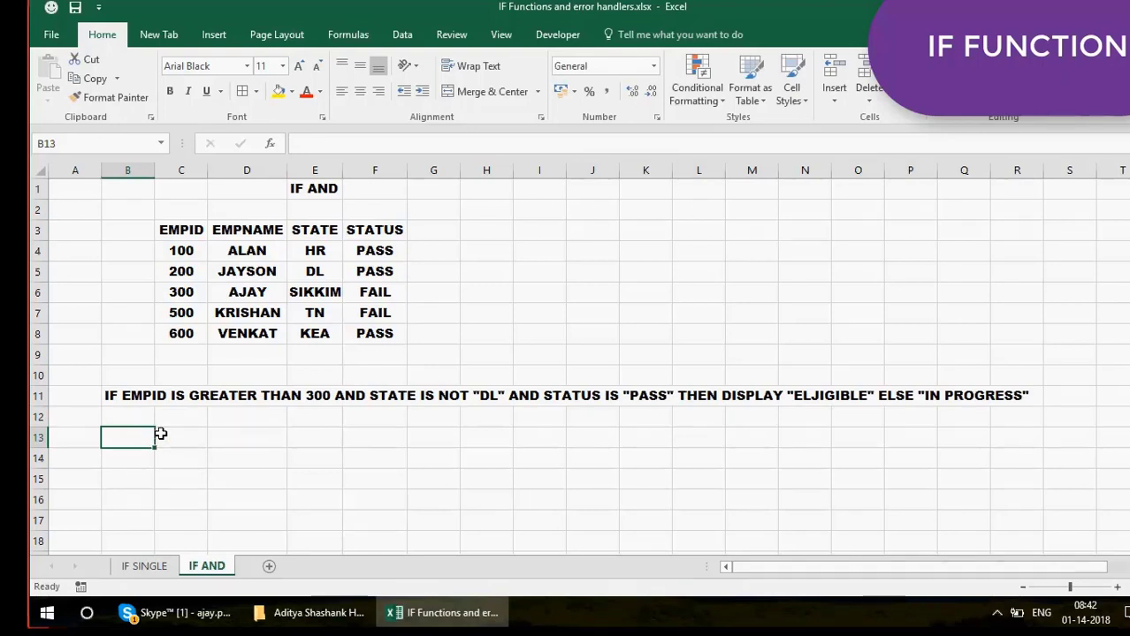
text(EMPID)
key(Return)
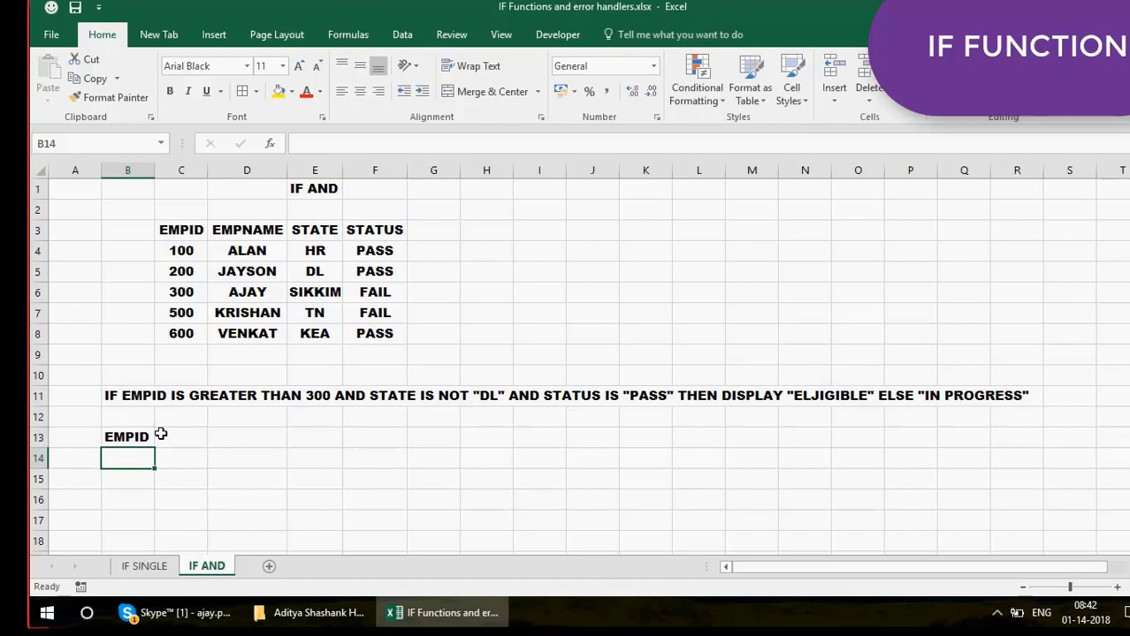
click(160, 434)
text(>300)
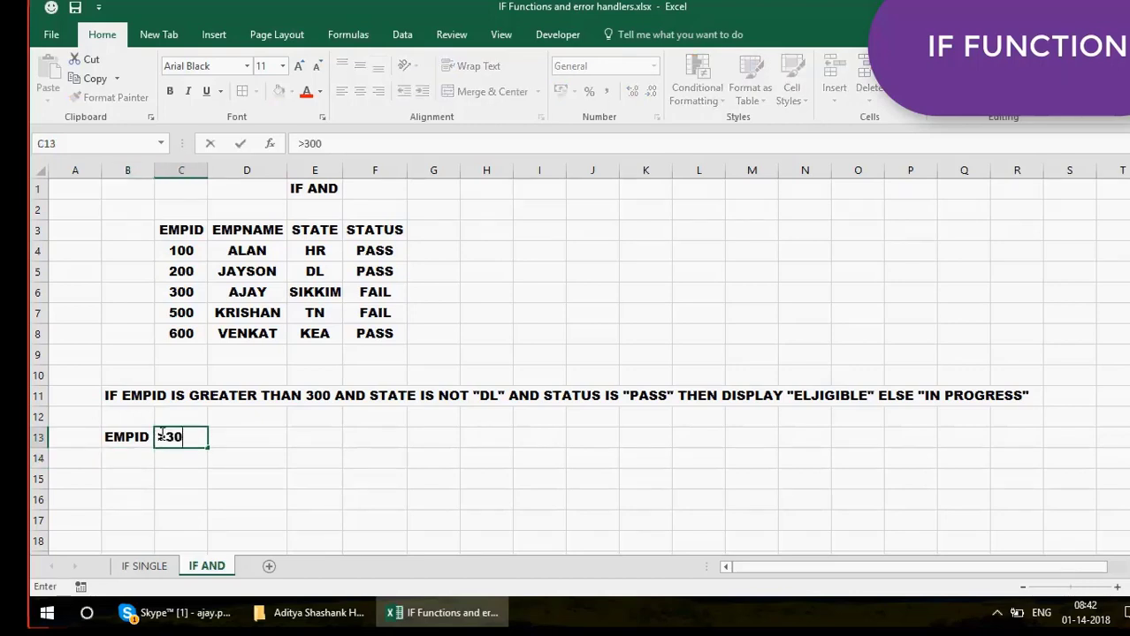
key(Return)
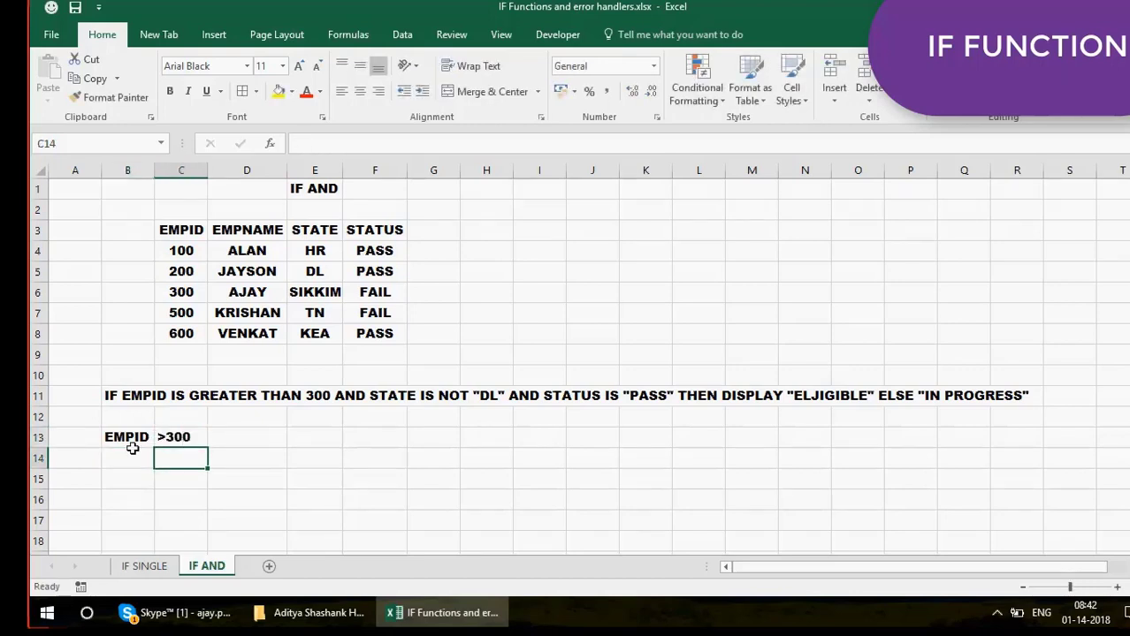
Add the second condition in row 14, with STATE in B14 and <>DL in C14
click(132, 451)
text(STAT)
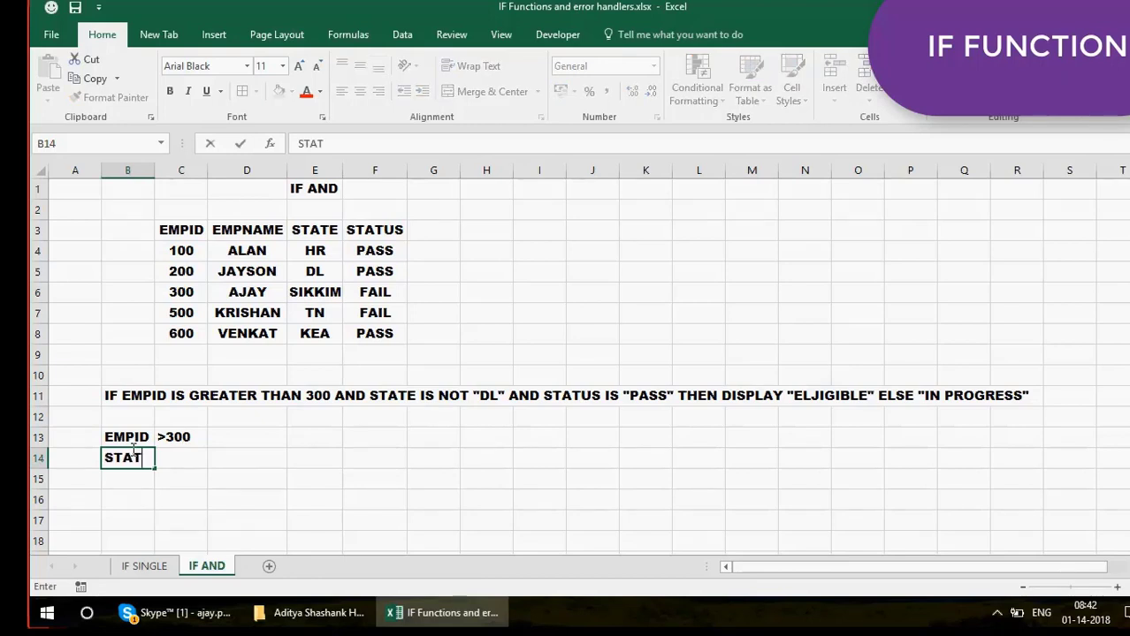
text(E)
key(Tab)
text(<>D)
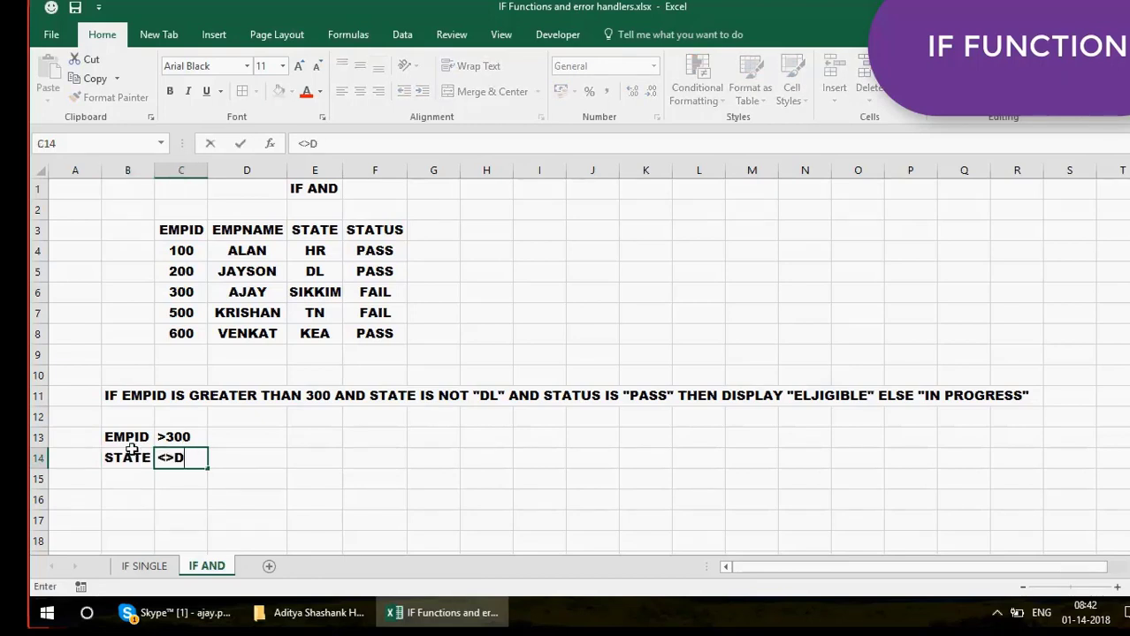
text(L)
key(Return)
key(Right)
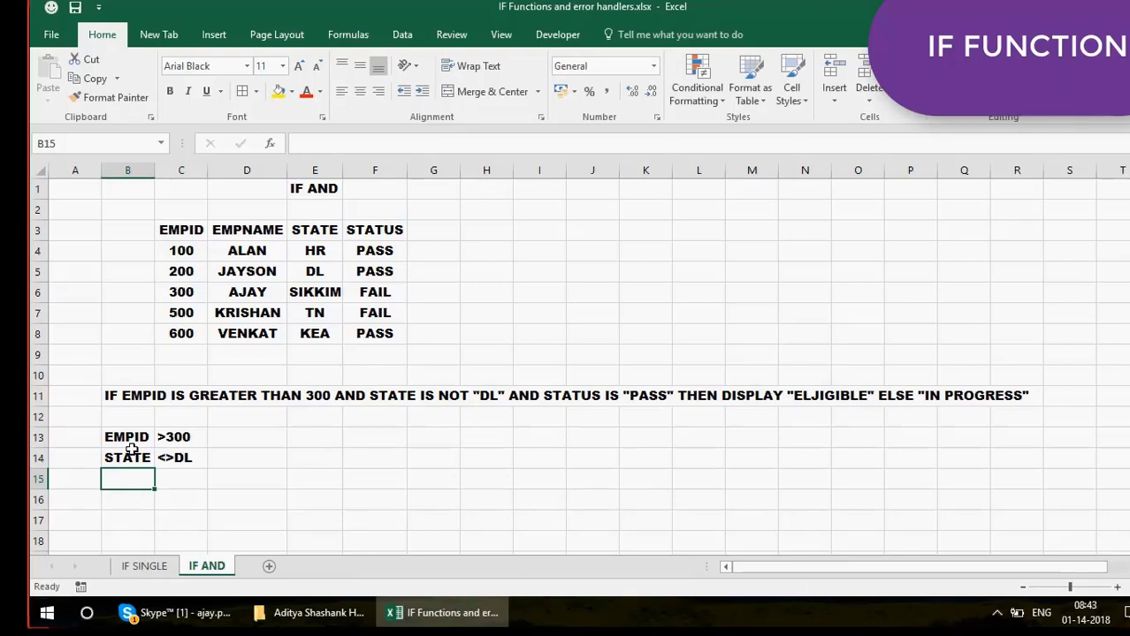
Add the third condition in row 15, with STATUS in B15 and PASS in C15
text(STATUS)
key(Tab)
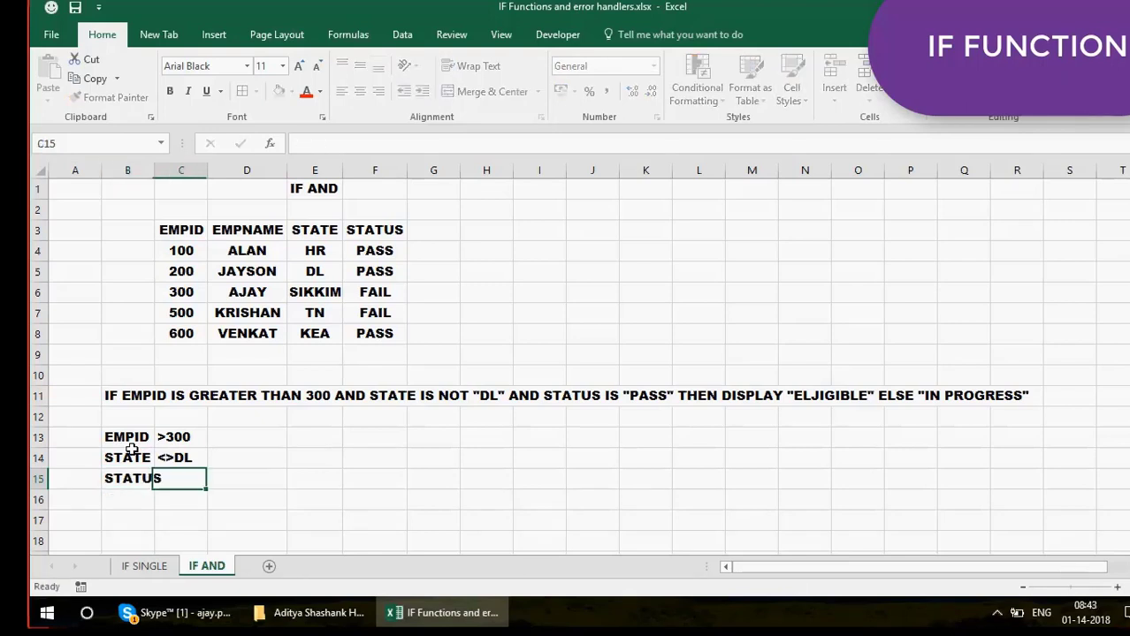
text(PASS)
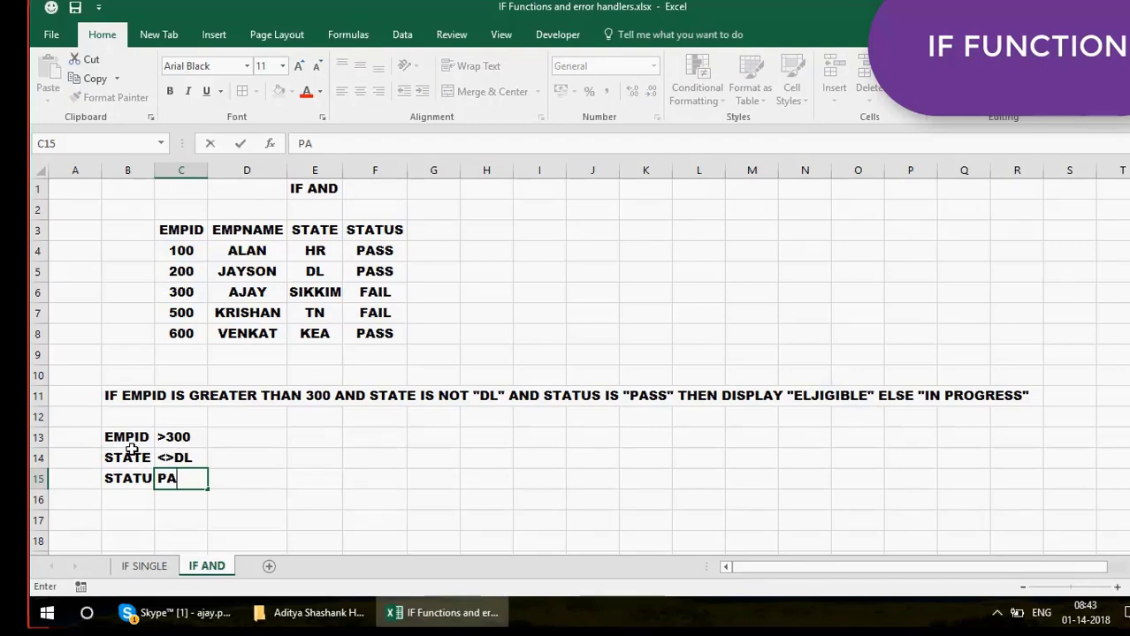
key(Return)
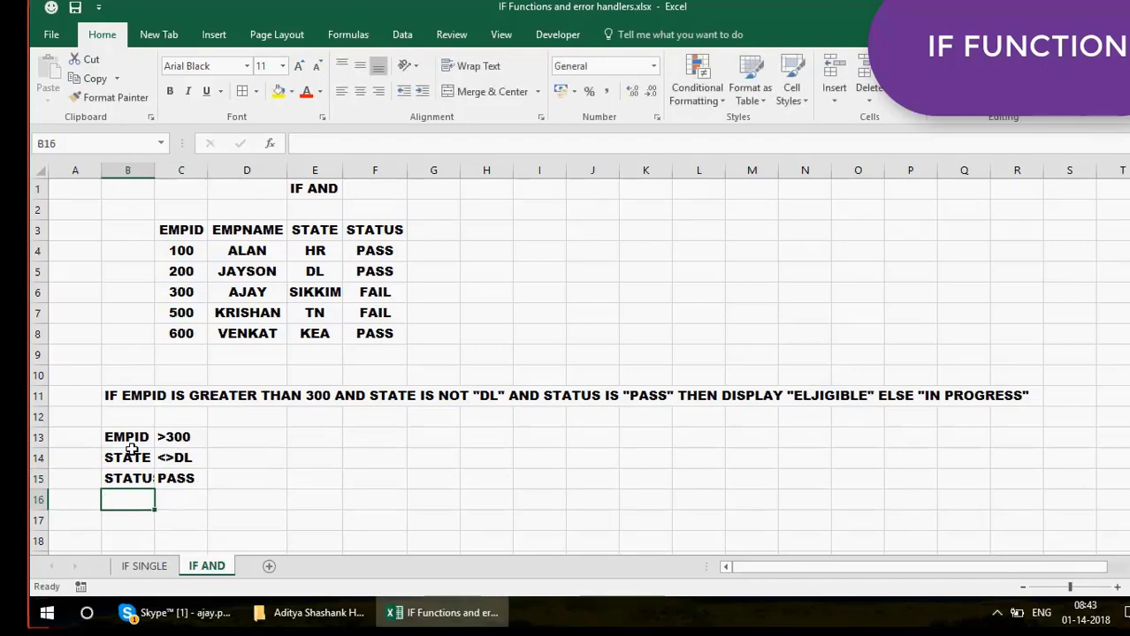
Widen column B slightly so that the STATUS label in B15 fits inside its cell
double_click(154, 170)
key(ctrl+z)
drag(152, 173, 168, 173)
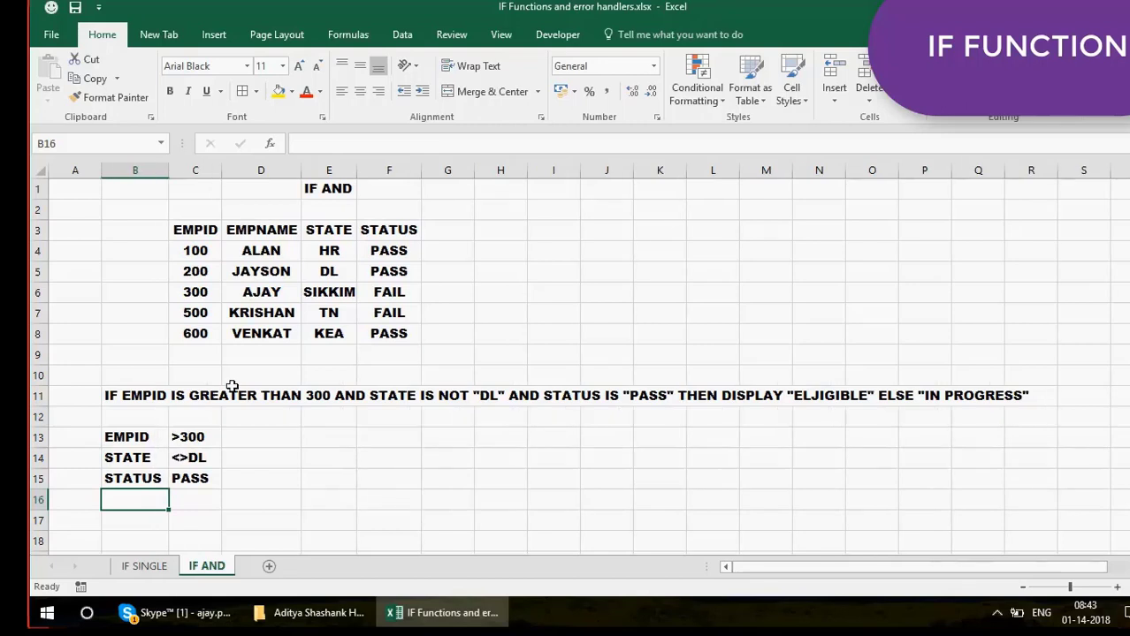
click(267, 473)
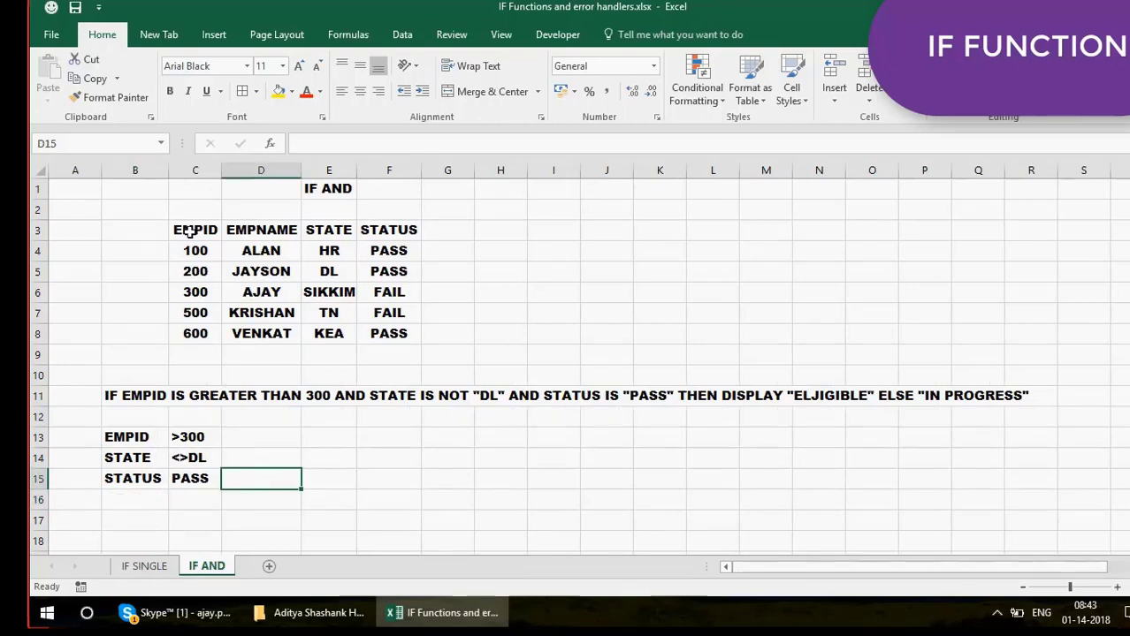
click(133, 393)
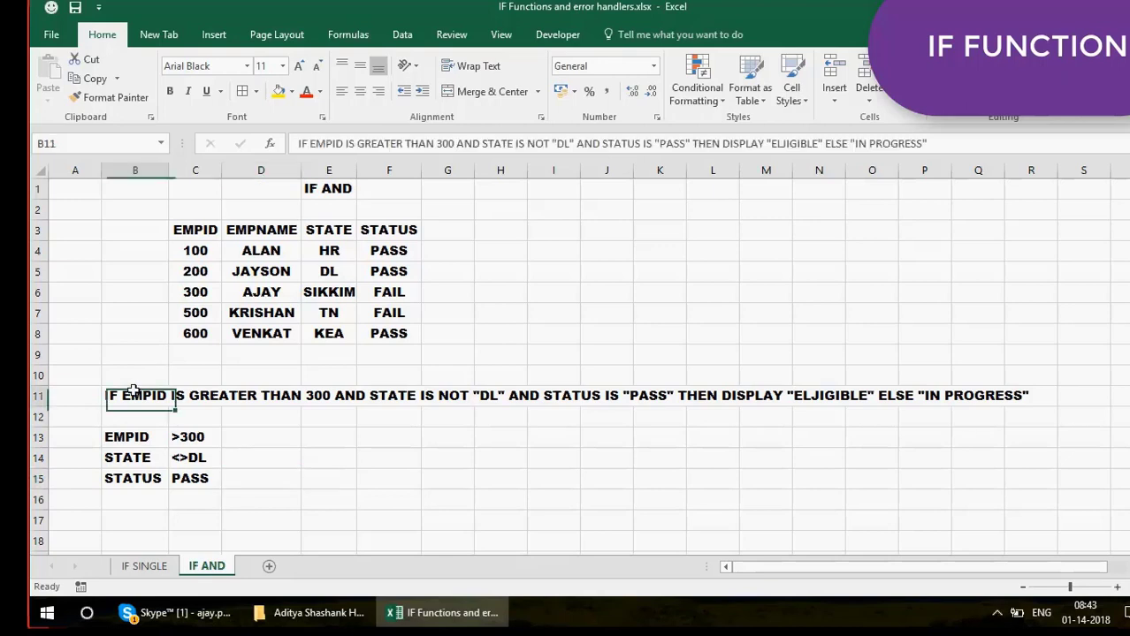
click(197, 252)
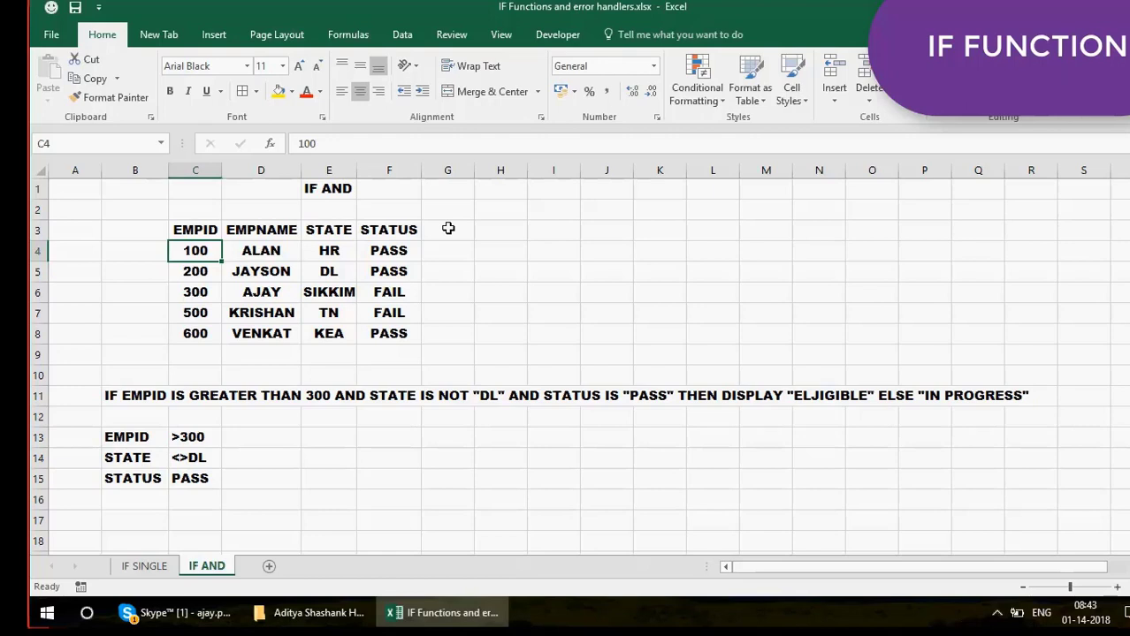
click(246, 230)
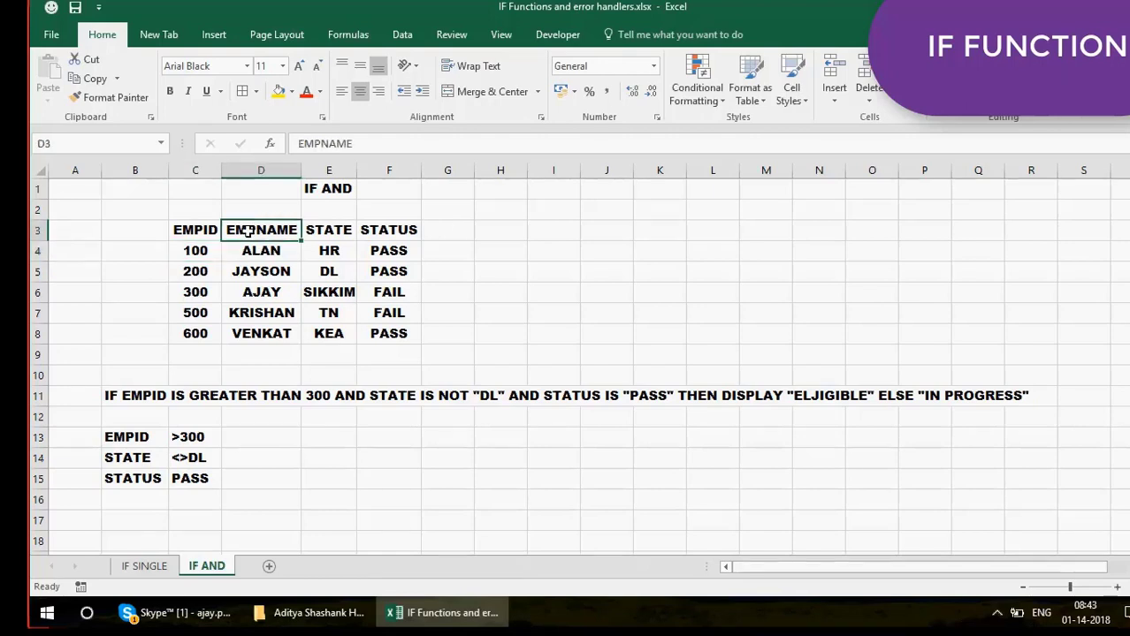
Apply borders to all cells of the employee table C3:F8
click(209, 230)
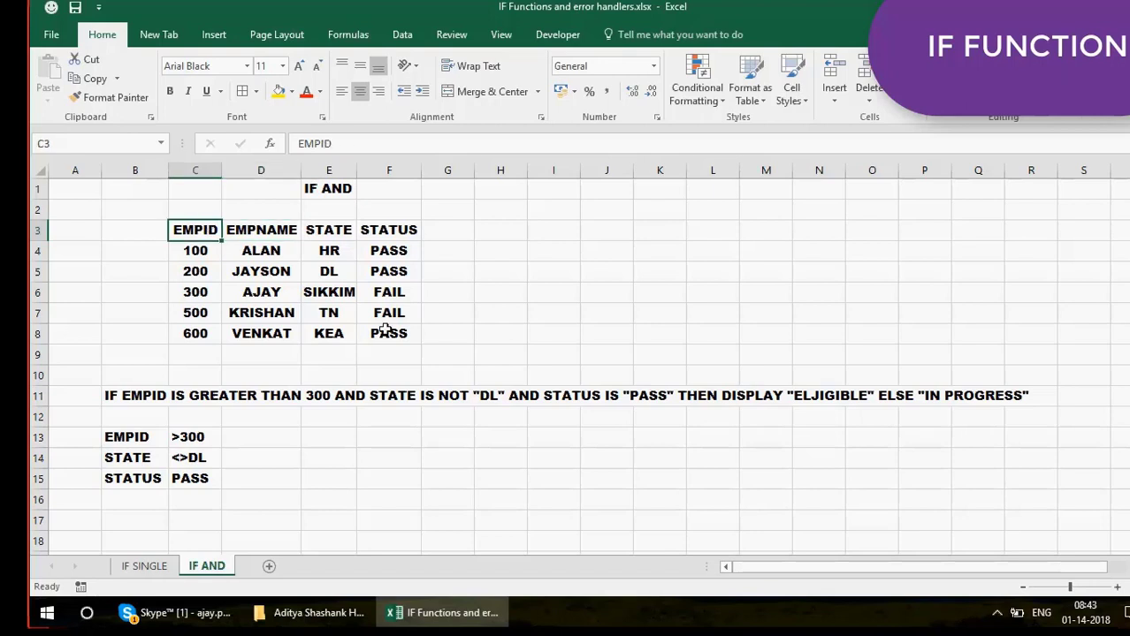
drag(385, 330, 392, 335)
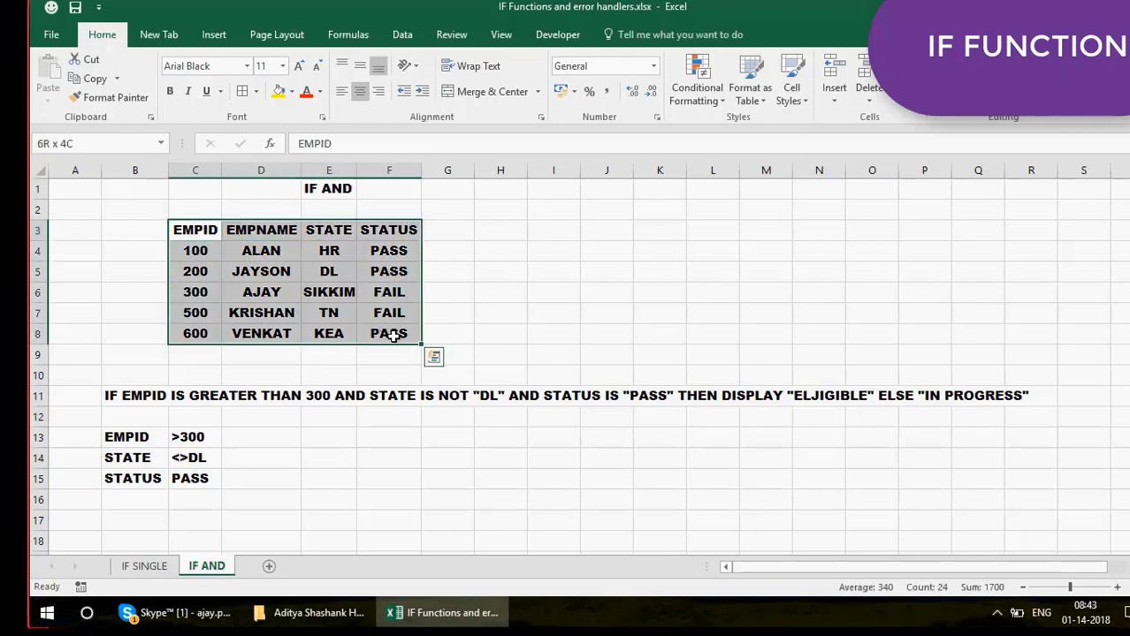
click(242, 91)
click(272, 237)
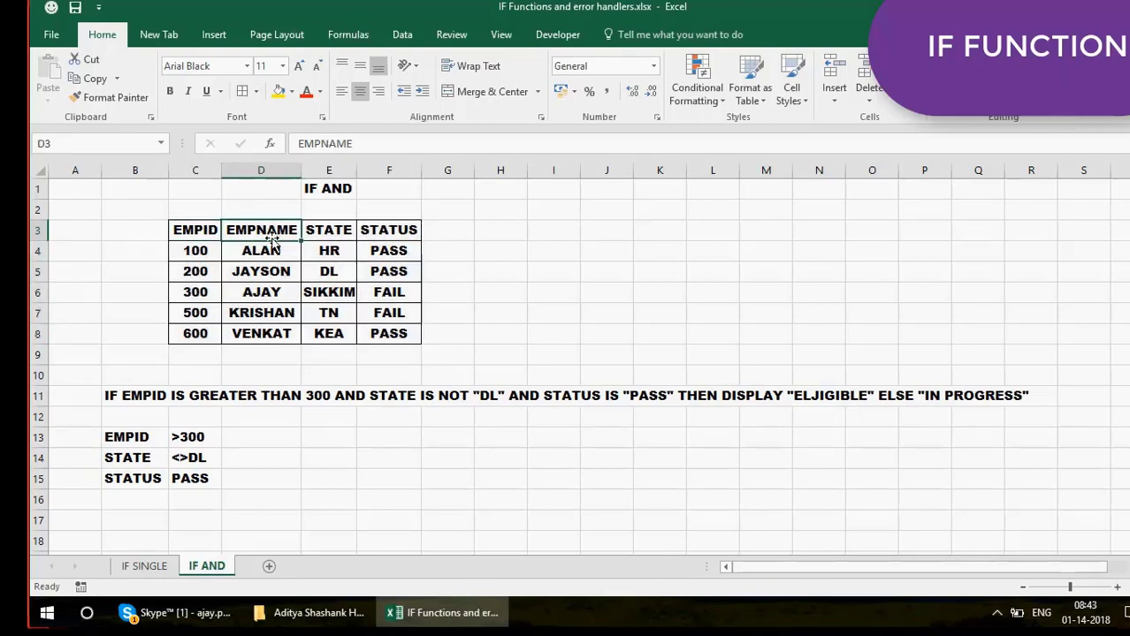
click(135, 394)
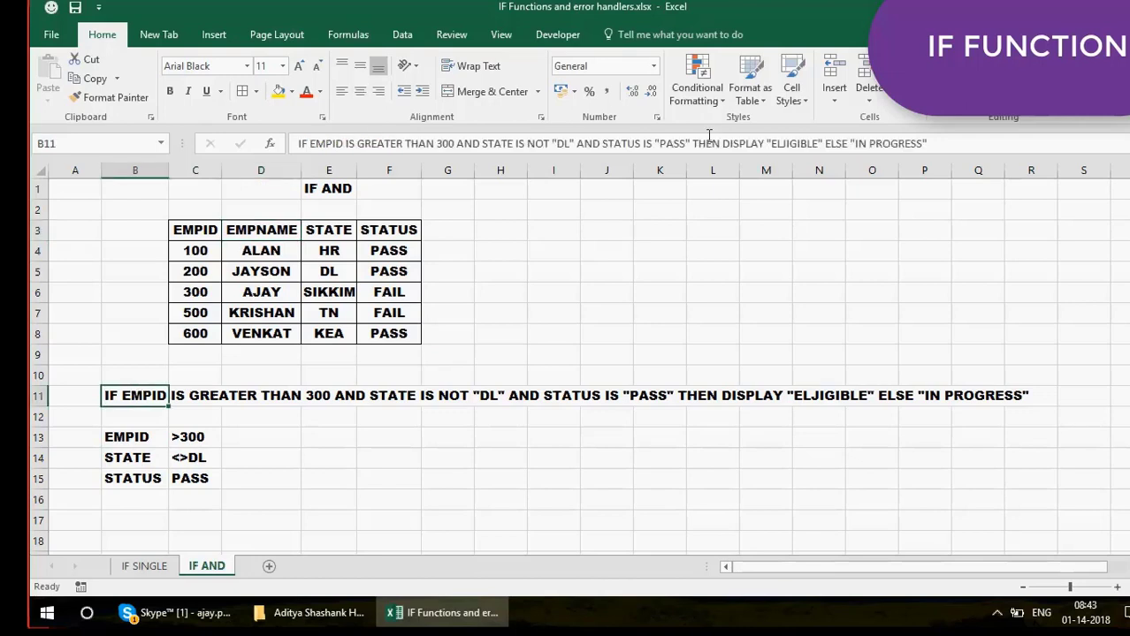
Correct the misspelled word in the B11 question text so that it reads "ELIGIBLE"
click(787, 145)
click(295, 415)
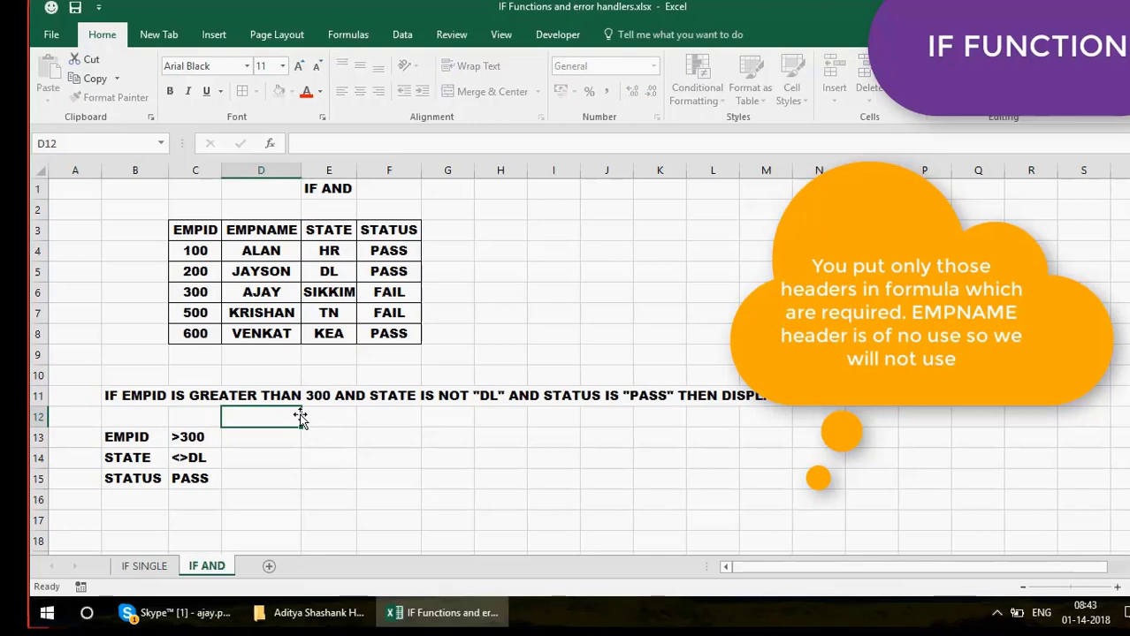
click(456, 233)
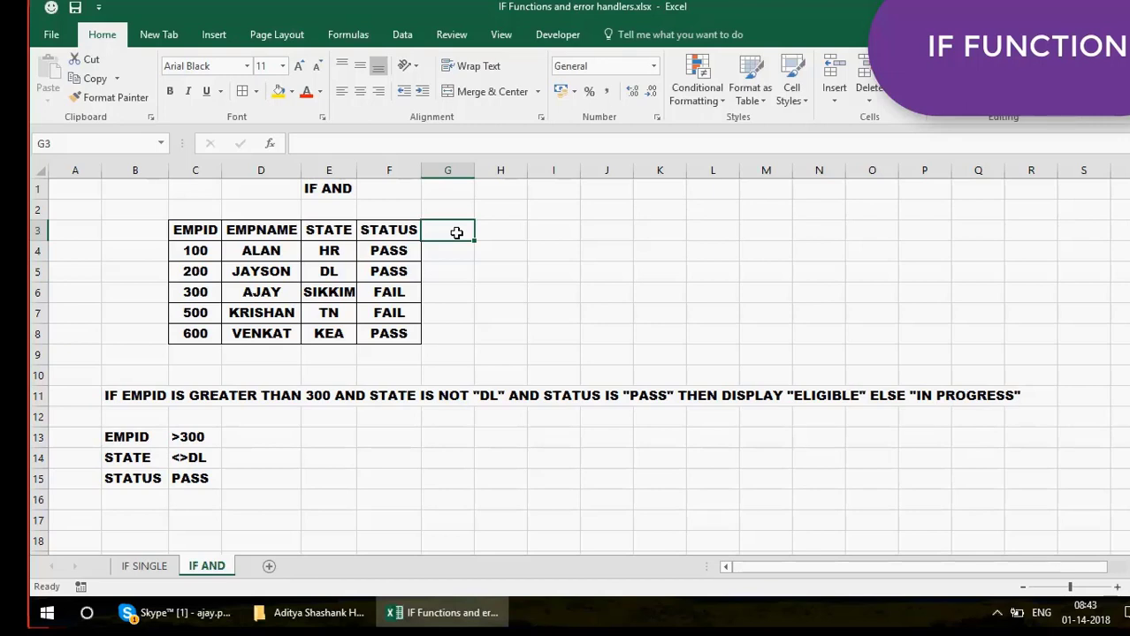
Start an IF formula in G4, next to the first employee's STATUS
click(456, 257)
text(=IF)
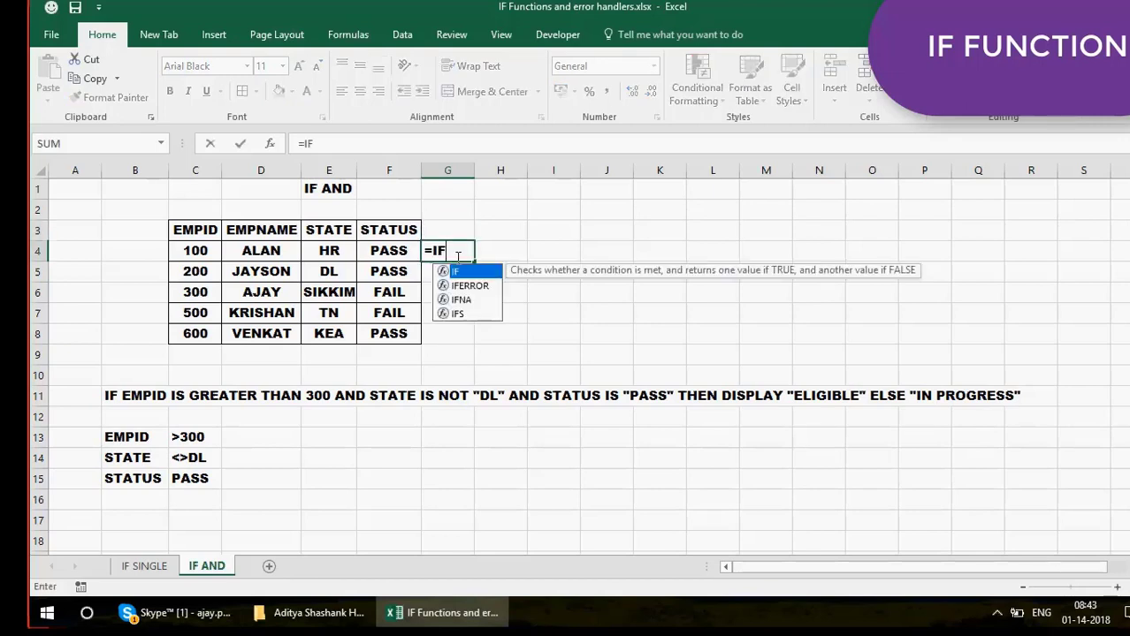
text(()
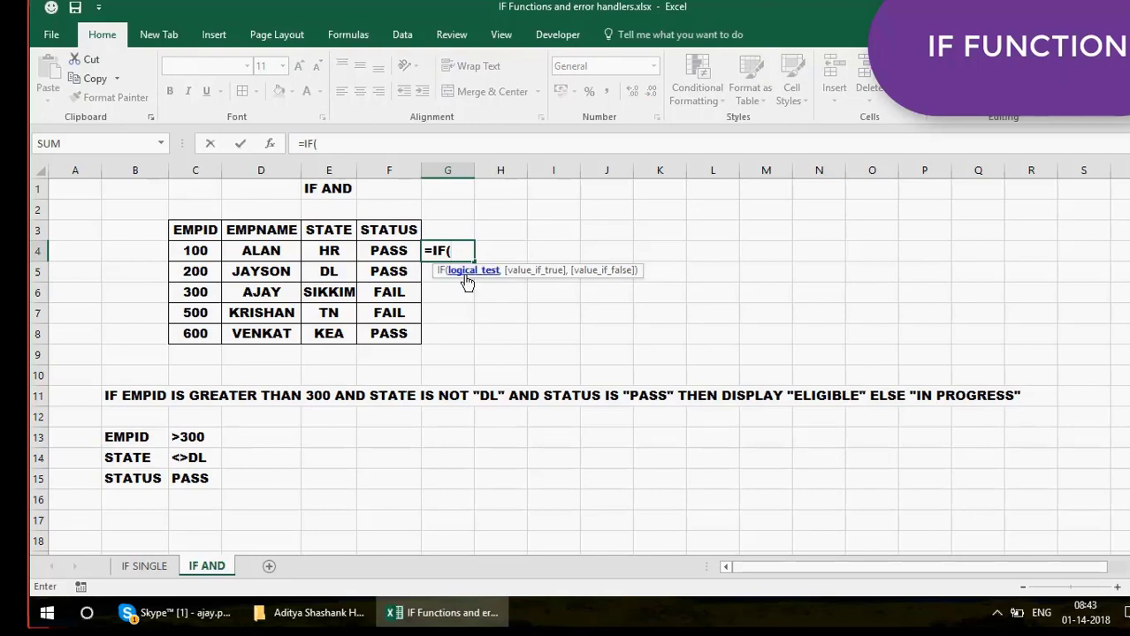
Try C4>300 as the only logical test of the IF formula in G4, and remove it again
click(205, 251)
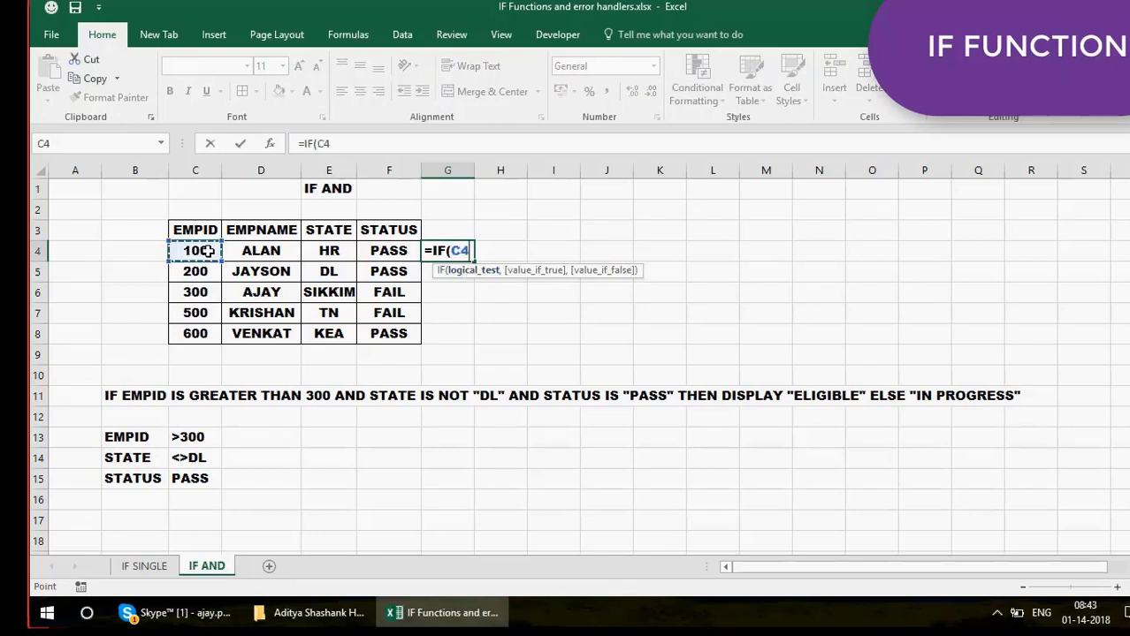
text(>300)
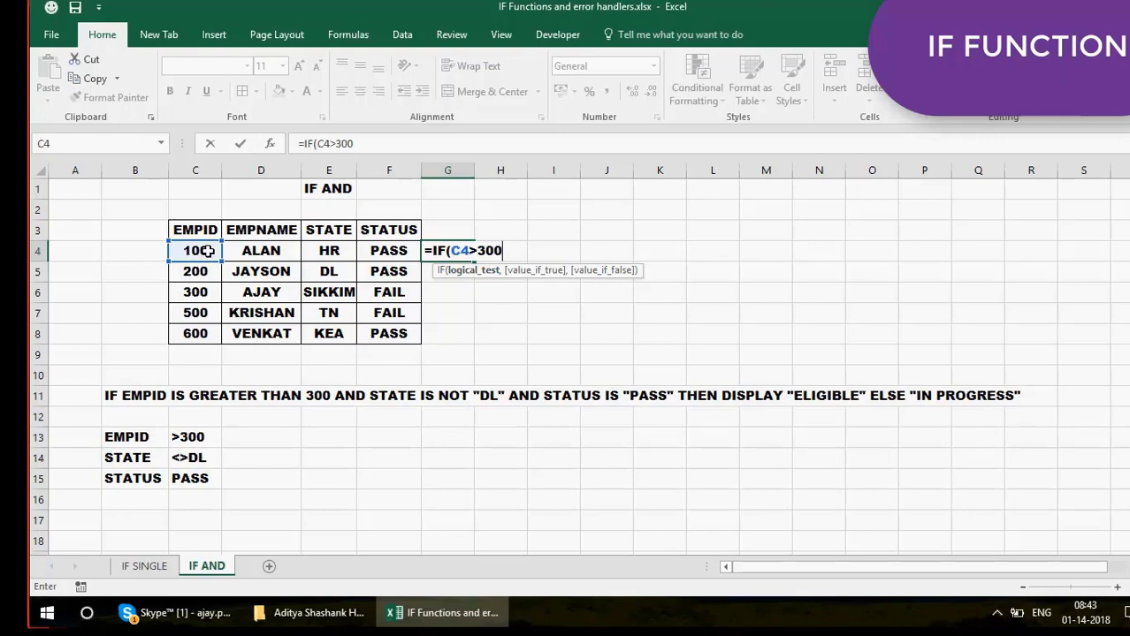
key(BackSpace)
key(BackSpace)
key(BackSpace)
key(BackSpace)
key(BackSpace)
key(BackSpace)
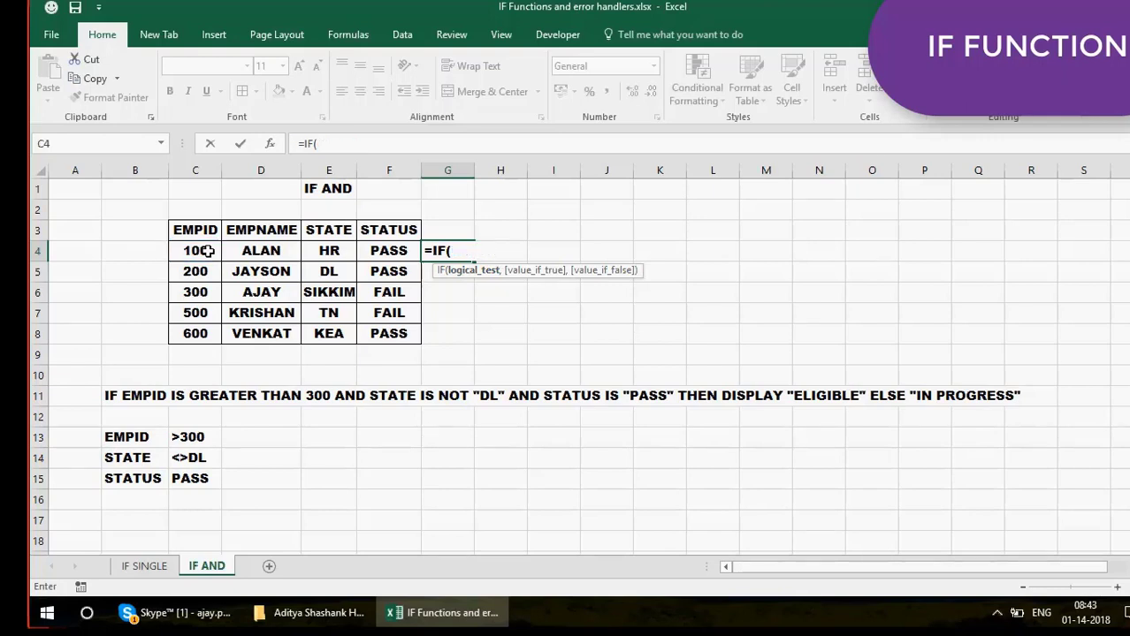
Try a logical test comparing STATUS cell F4 with "PASS" in the G4 formula, and clear it
click(389, 253)
text(=")
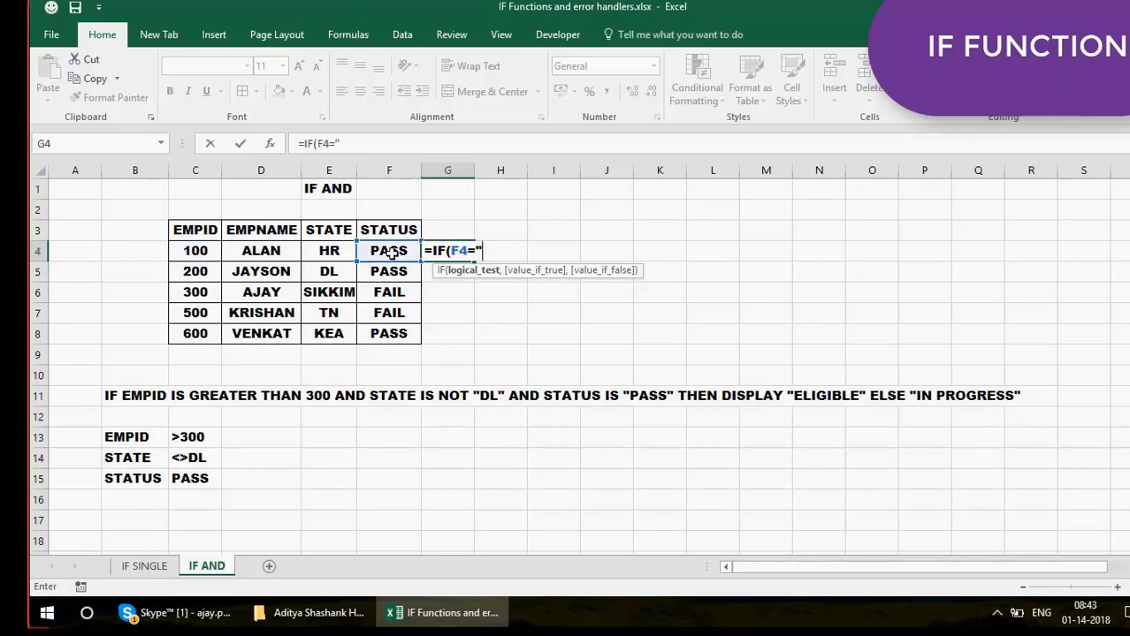
text(PASS)
key(BackSpace)
key(BackSpace)
key(BackSpace)
key(BackSpace)
key(BackSpace)
key(BackSpace)
key(BackSpace)
key(BackSpace)
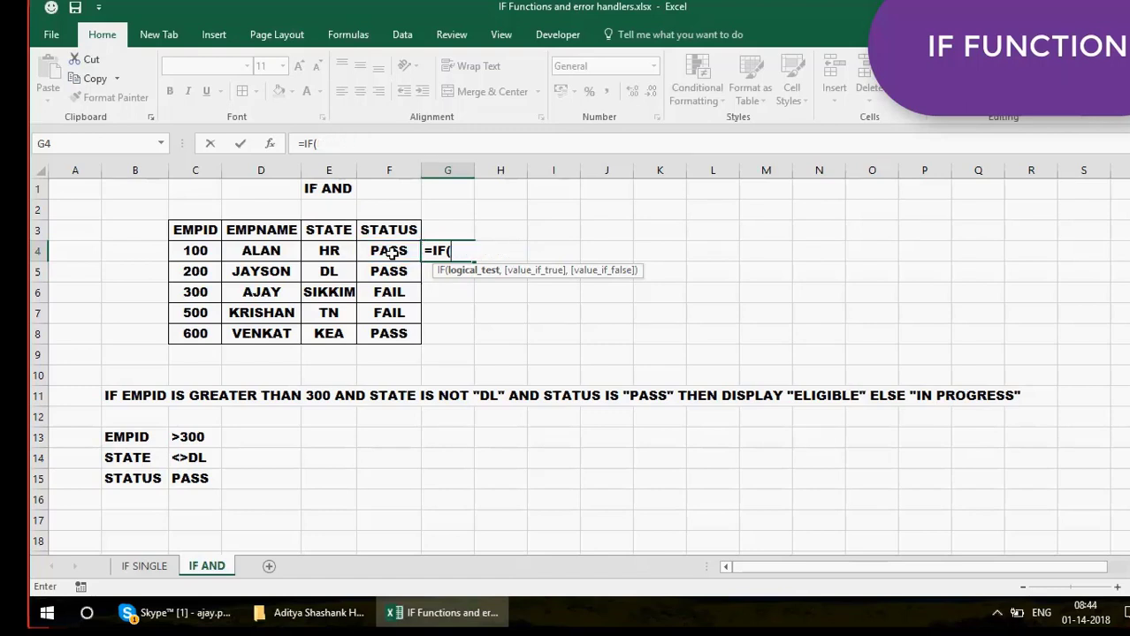
Try a logical test that STATE cell E4 is not DL in the G4 formula, and clear it
click(339, 248)
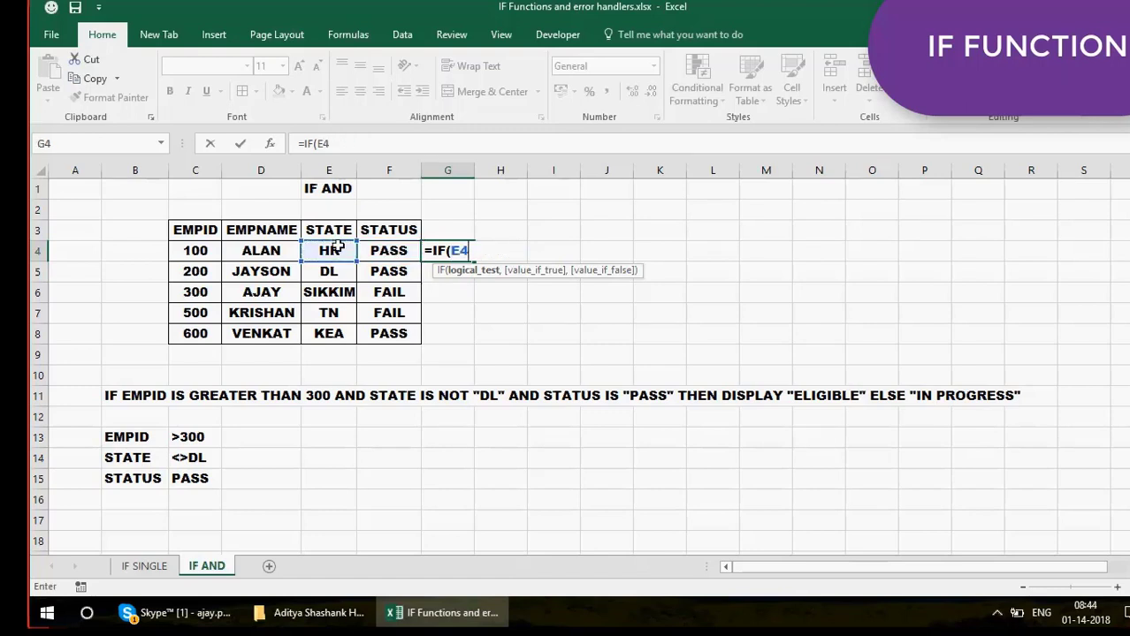
text(<>DL)
key(BackSpace)
key(BackSpace)
key(BackSpace)
key(BackSpace)
key(BackSpace)
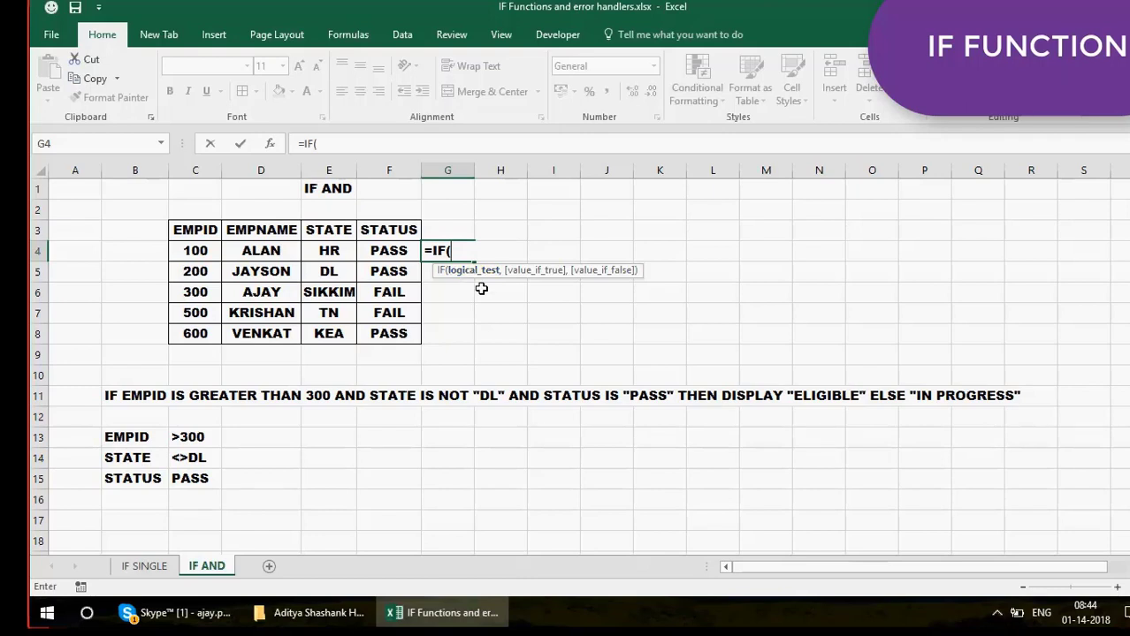
Nest the AND function as the logical test of the IF formula in G4
text(A)
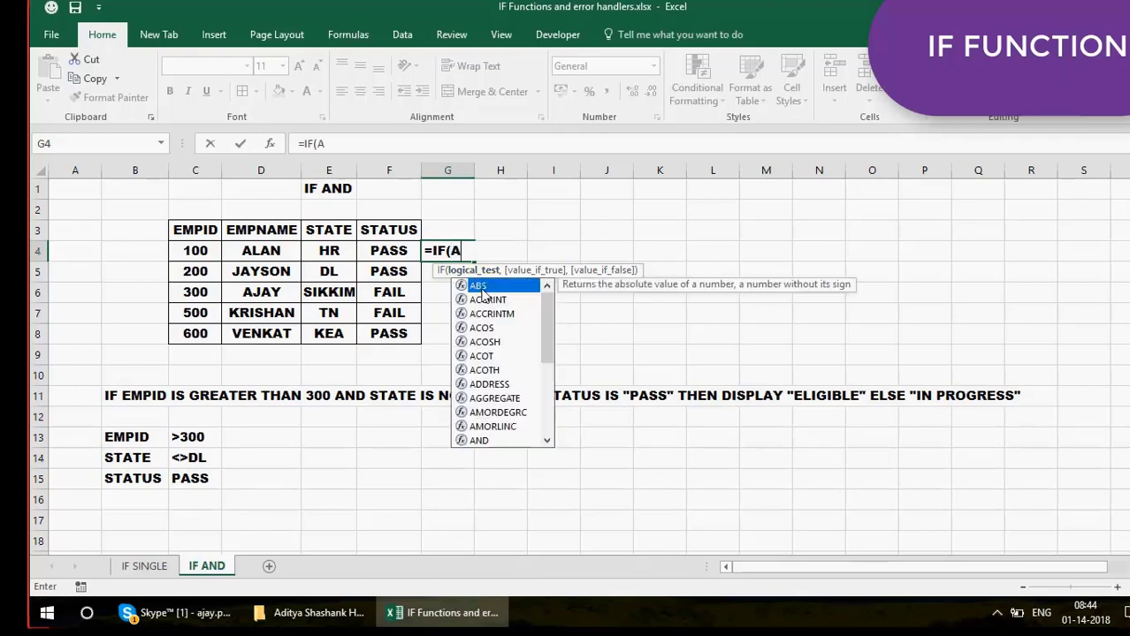
text(ND)
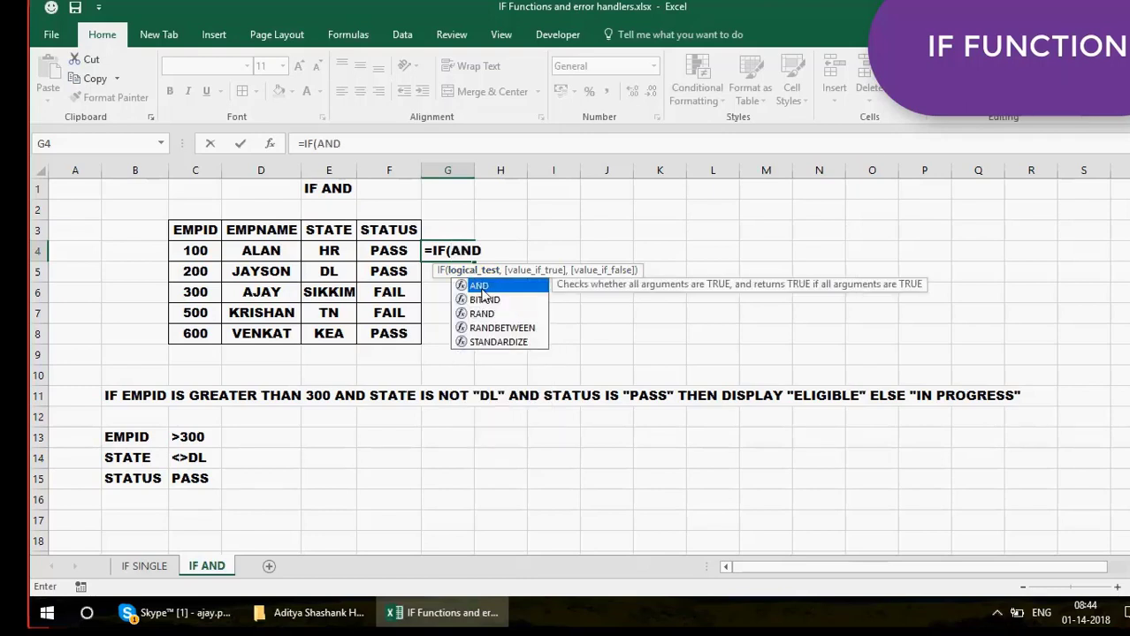
double_click(481, 289)
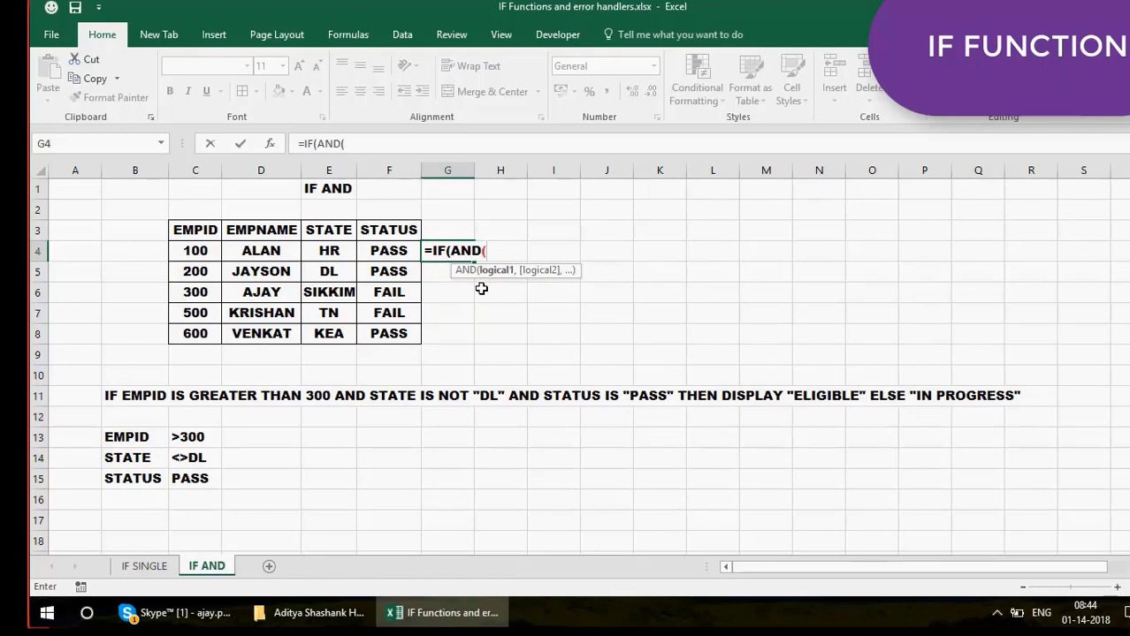
Add a long run of commas inside the AND function to preview its logical arguments, and remove them all again
text(,,,,,,,)
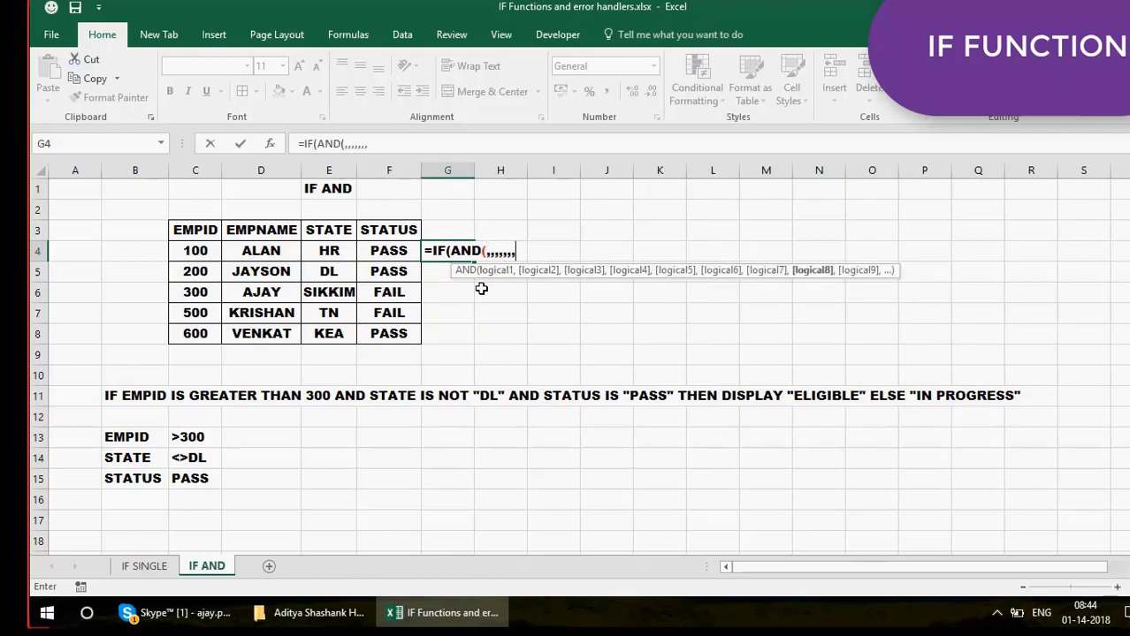
text(,,,,,,,,,,,,,,,,,,,)
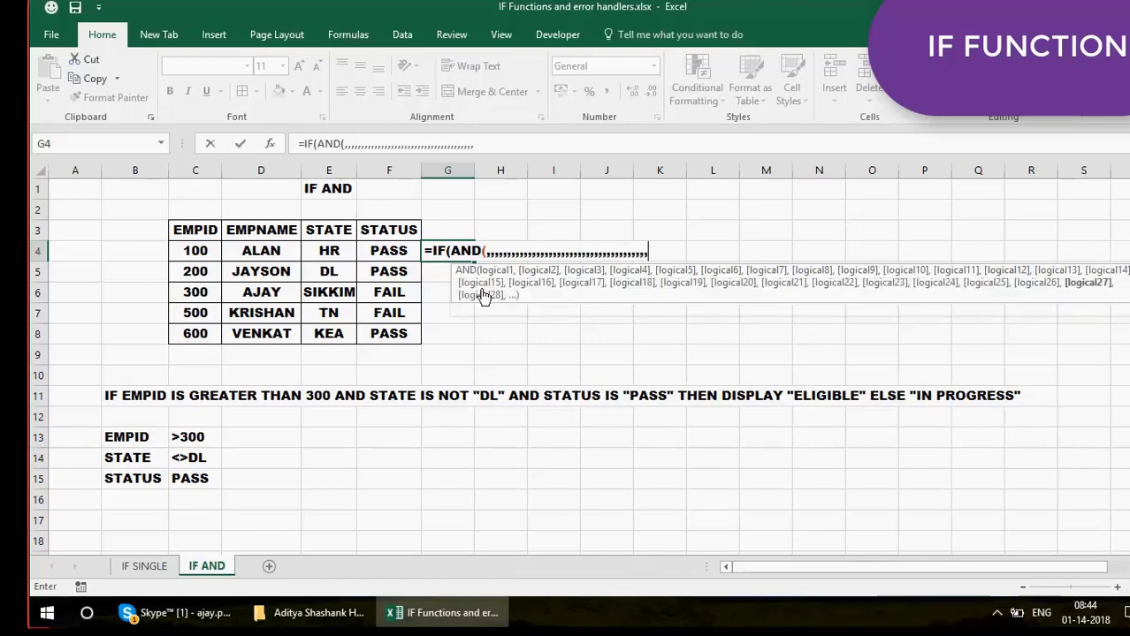
text(,,,,,,,,,,,,,,,,,,,,,,,,,,,,,,,,,,,,,,,,,,,,,,,,,,,,,,,,,,,,)
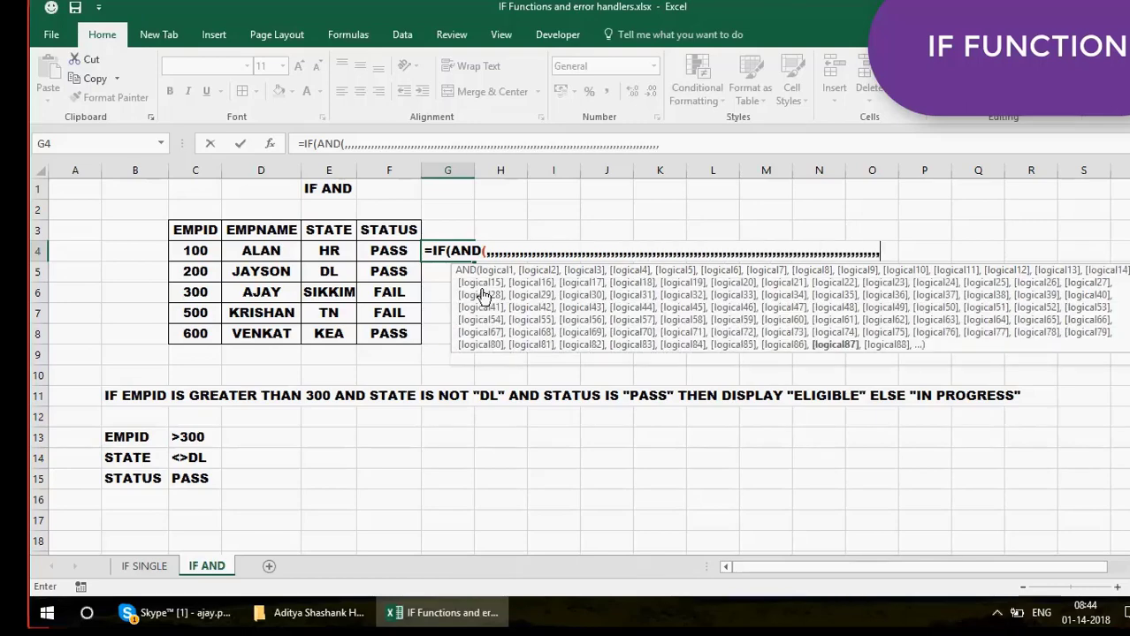
text(,,,,,,,,,,,,,)
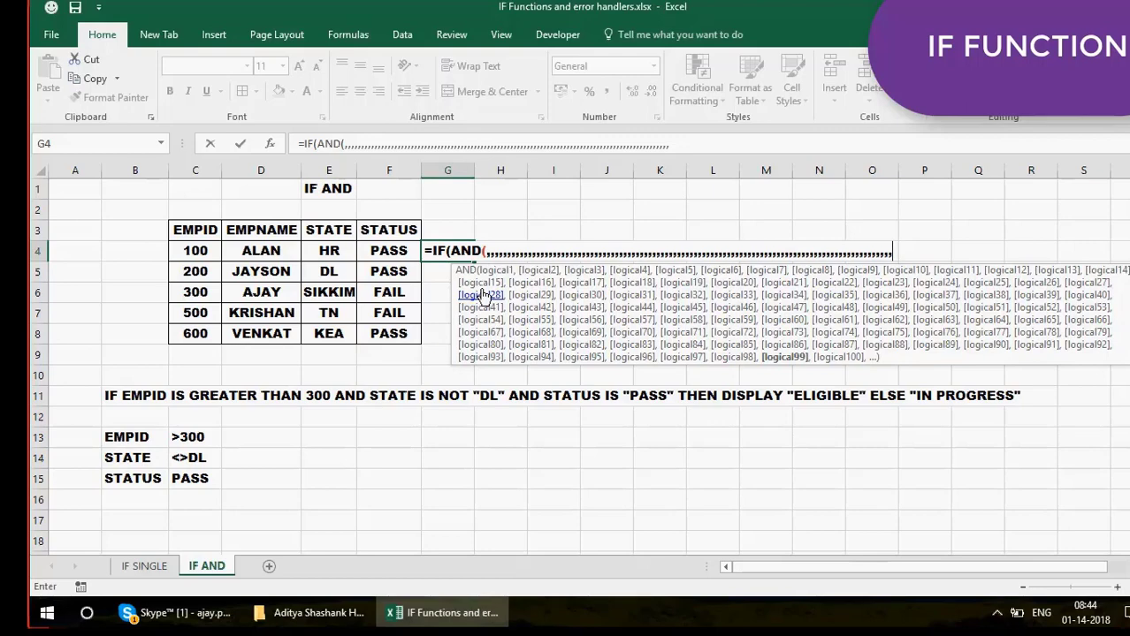
key(BackSpace)
key(BackSpace)
key(BackSpace)
key(BackSpace)
key(BackSpace)
key(BackSpace)
key(BackSpace)
key(BackSpace)
key(BackSpace)
key(BackSpace)
key(BackSpace)
key(BackSpace)
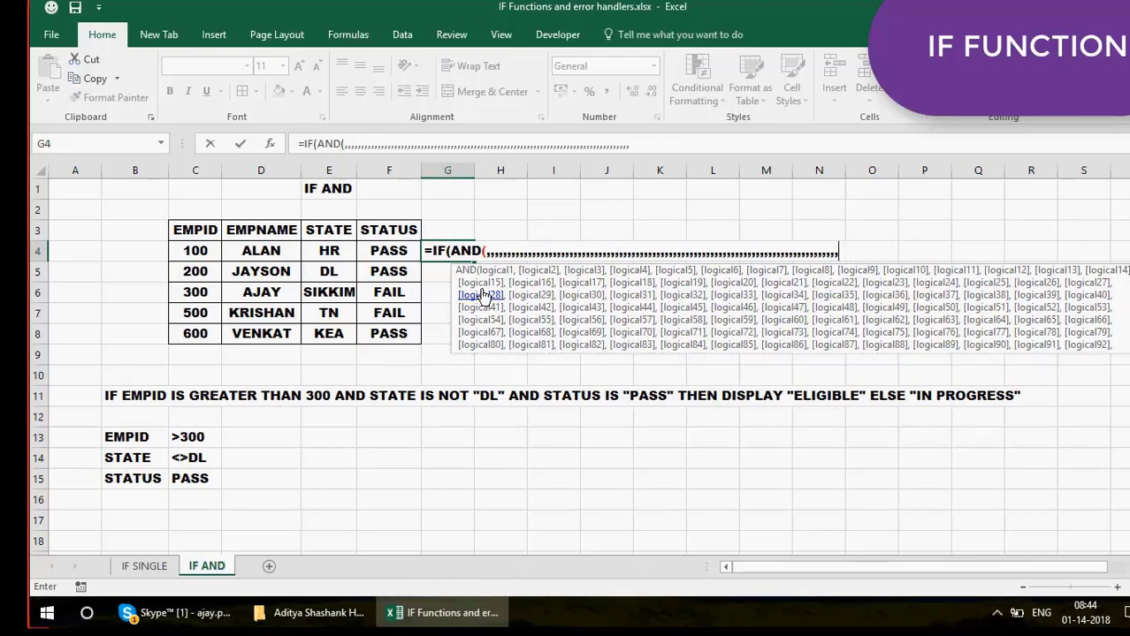
key(BackSpace)
key(BackSpace)
key(BackSpace)
key(BackSpace)
key(BackSpace)
key(BackSpace)
key(BackSpace)
key(BackSpace)
key(BackSpace)
key(BackSpace)
key(BackSpace)
key(BackSpace)
key(BackSpace)
key(BackSpace)
key(BackSpace)
key(BackSpace)
key(BackSpace)
key(BackSpace)
key(BackSpace)
key(BackSpace)
key(BackSpace)
key(BackSpace)
key(BackSpace)
key(BackSpace)
key(BackSpace)
key(BackSpace)
key(BackSpace)
key(BackSpace)
key(BackSpace)
key(BackSpace)
key(BackSpace)
key(BackSpace)
key(BackSpace)
key(BackSpace)
key(BackSpace)
key(BackSpace)
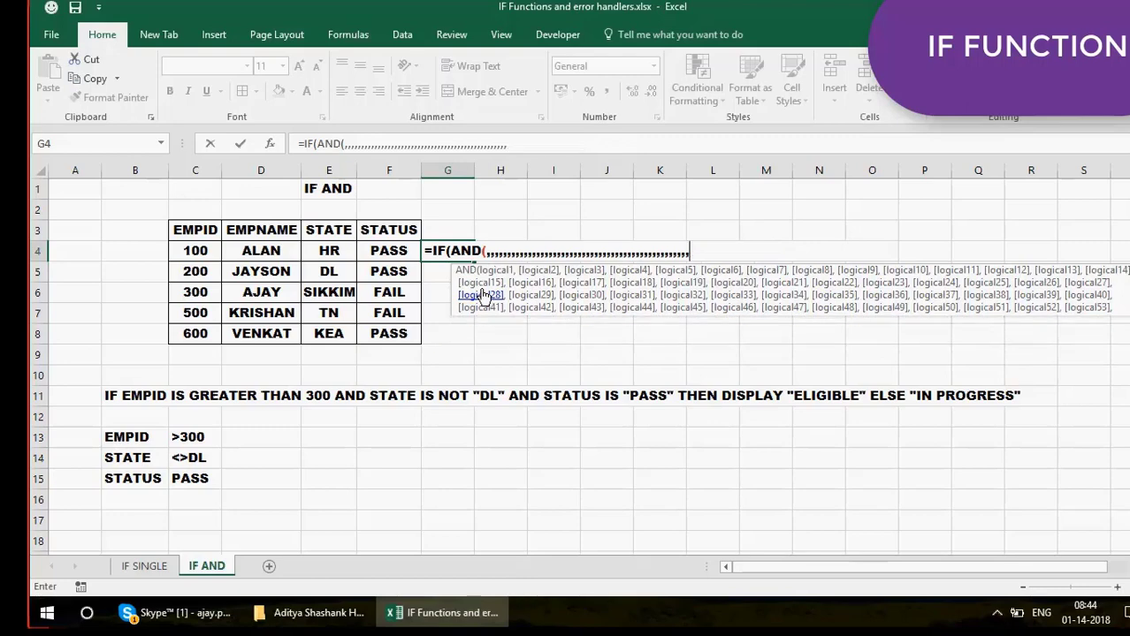
key(BackSpace)
key(BackSpace)
key(BackSpace)
key(BackSpace)
key(BackSpace)
key(BackSpace)
key(BackSpace)
key(BackSpace)
key(BackSpace)
key(BackSpace)
key(BackSpace)
key(BackSpace)
key(BackSpace)
key(BackSpace)
key(BackSpace)
key(BackSpace)
key(BackSpace)
key(BackSpace)
key(BackSpace)
key(BackSpace)
key(BackSpace)
key(BackSpace)
key(BackSpace)
key(BackSpace)
key(BackSpace)
key(BackSpace)
key(BackSpace)
key(BackSpace)
key(BackSpace)
key(BackSpace)
key(BackSpace)
key(BackSpace)
key(BackSpace)
key(BackSpace)
key(BackSpace)
key(BackSpace)
key(BackSpace)
key(BackSpace)
key(BackSpace)
key(BackSpace)
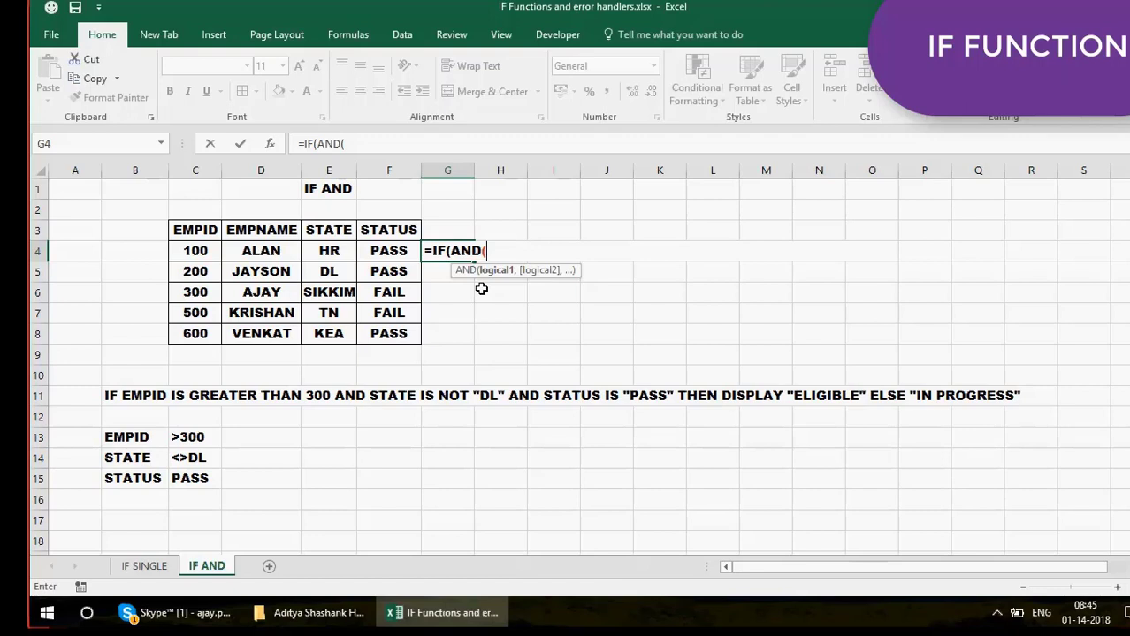
Try the OR function in place of AND inside the G4 formula, and restore the AND function
key(BackSpace)
key(BackSpace)
key(BackSpace)
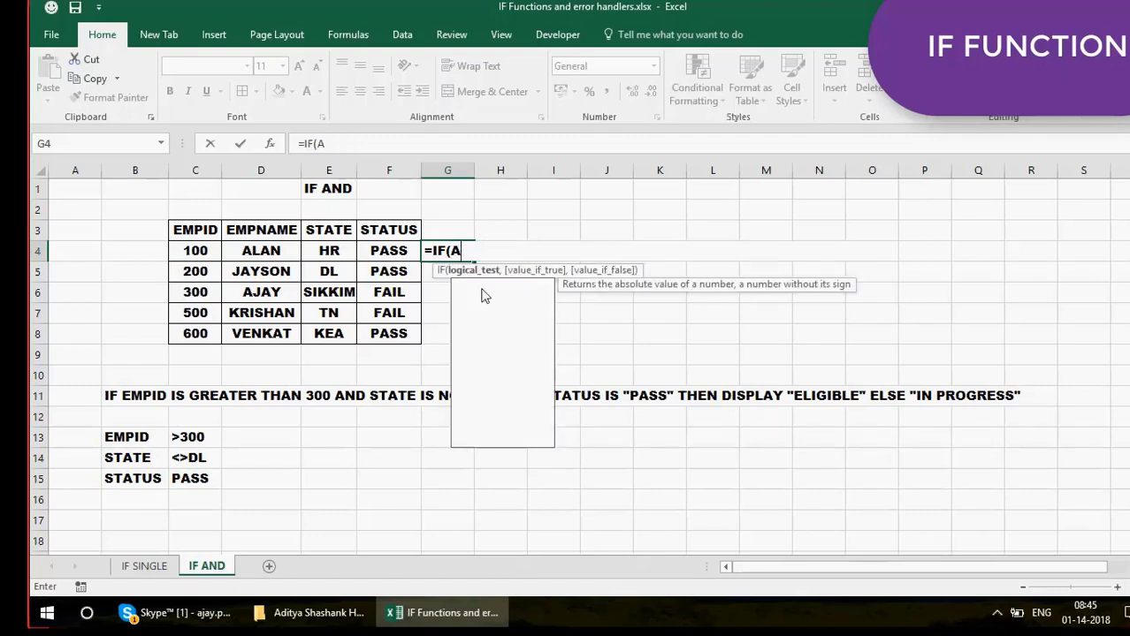
key(BackSpace)
key(BackSpace)
text((OR)
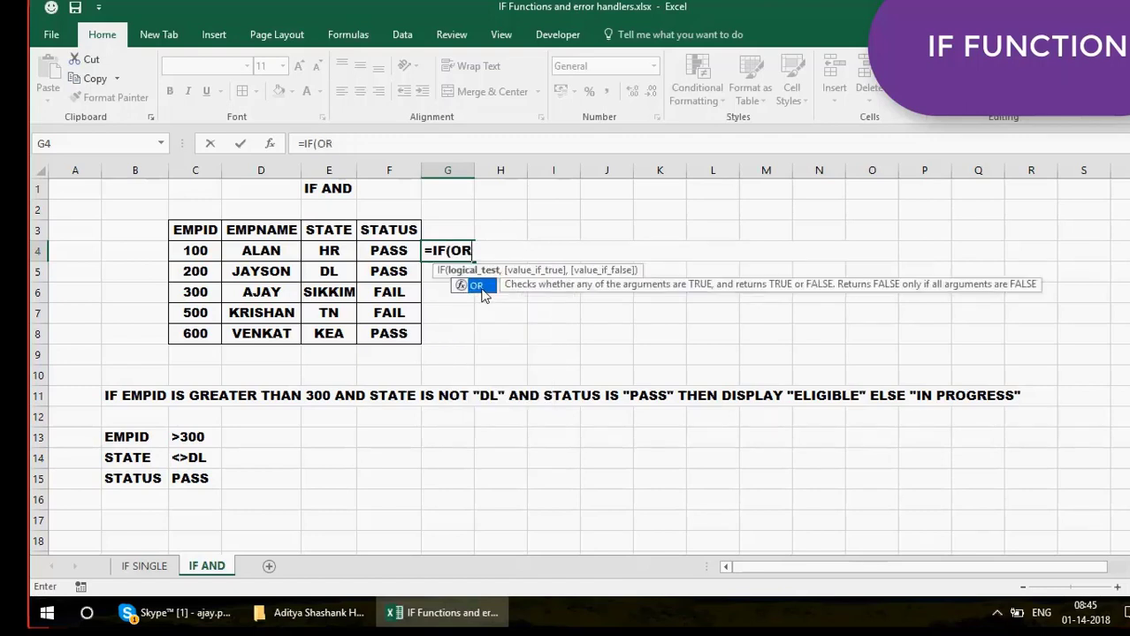
text(()
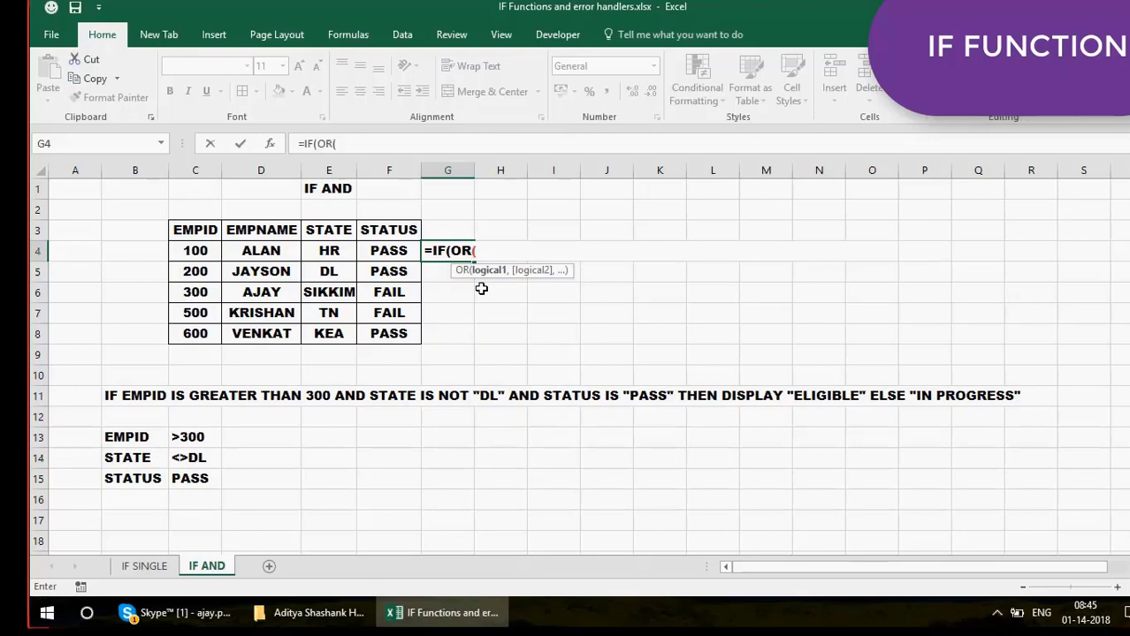
key(BackSpace)
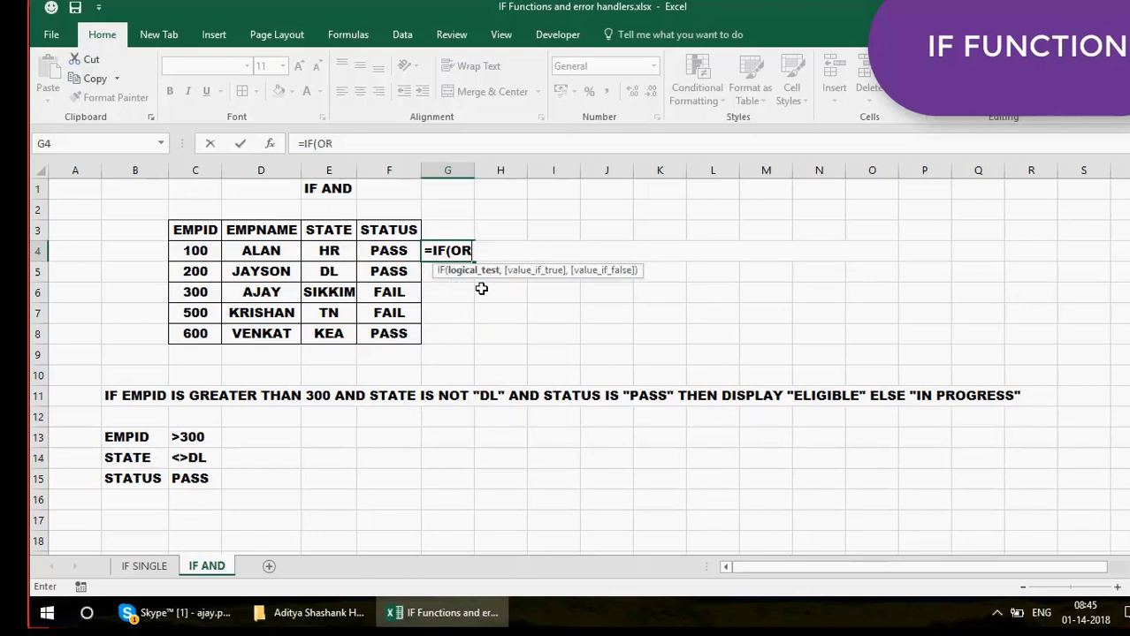
key(BackSpace)
key(BackSpace)
text(AND)
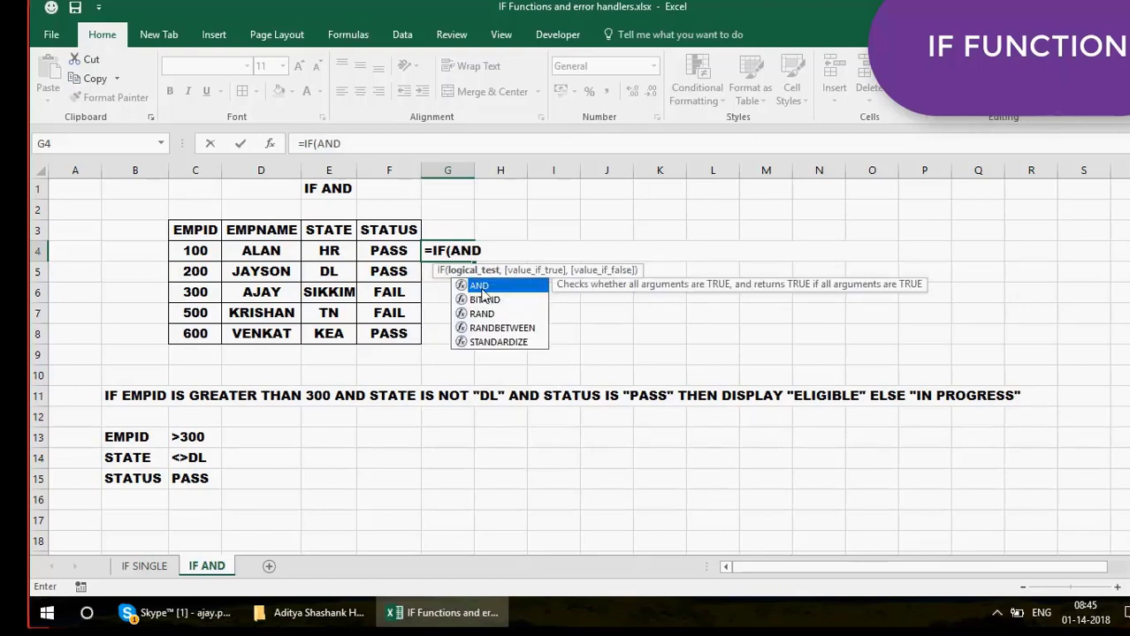
double_click(481, 287)
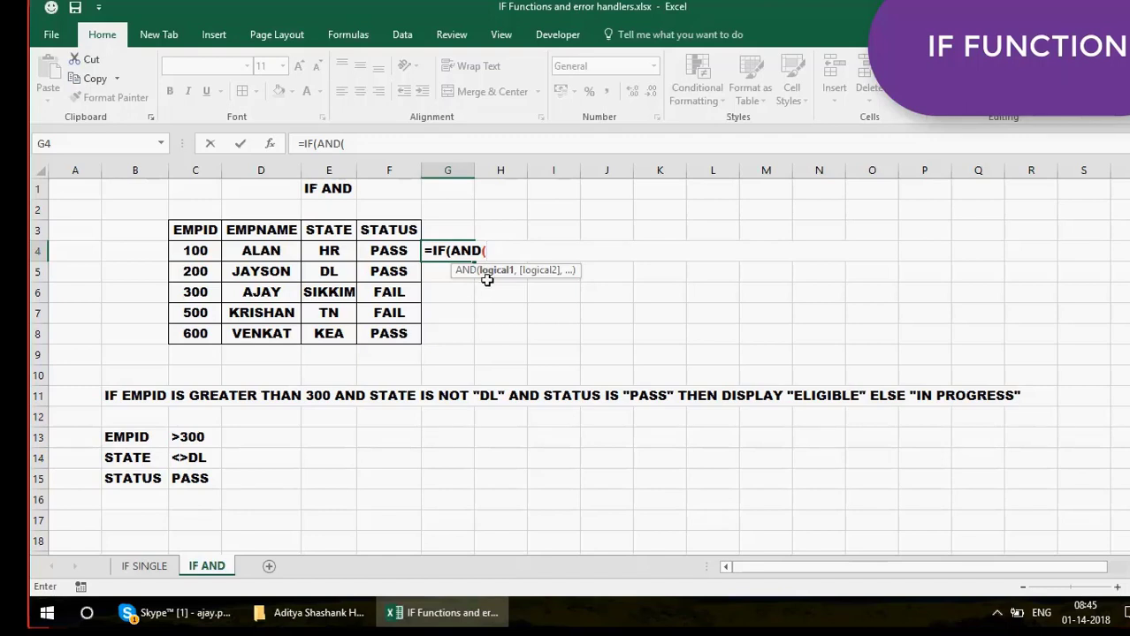
Enter C4>300 as the first condition of the AND function in G4
click(204, 251)
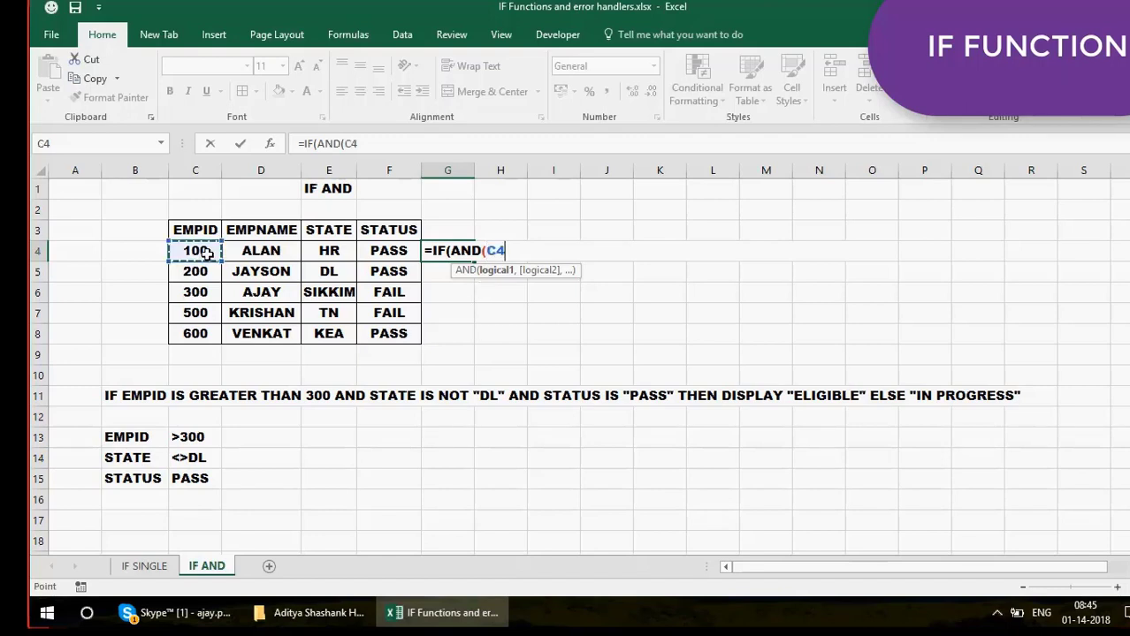
text(>300)
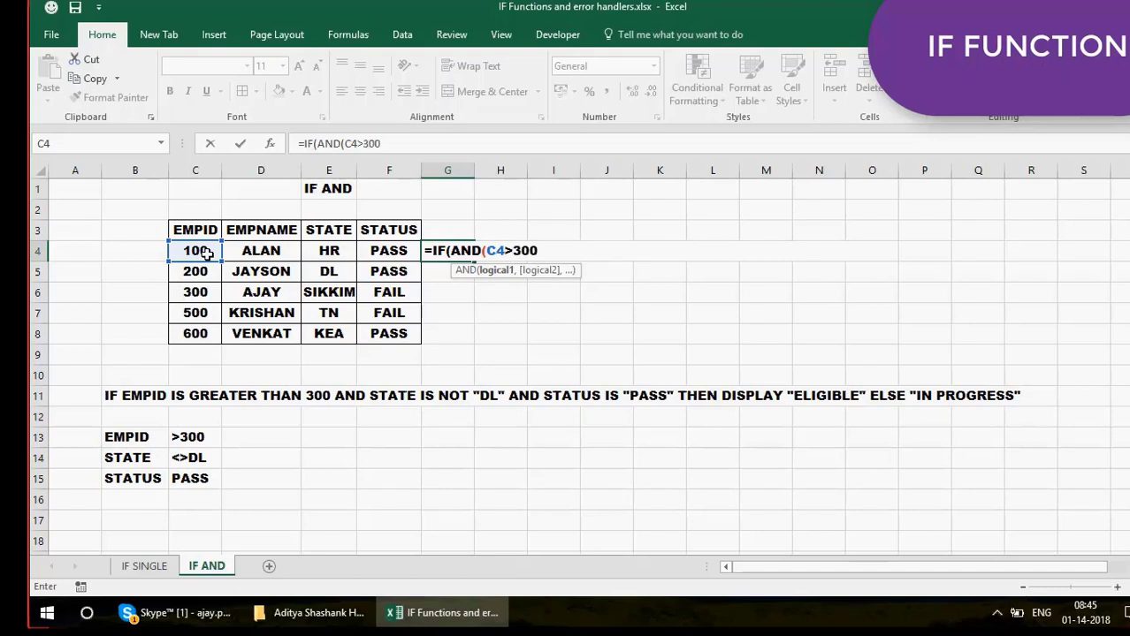
text(,)
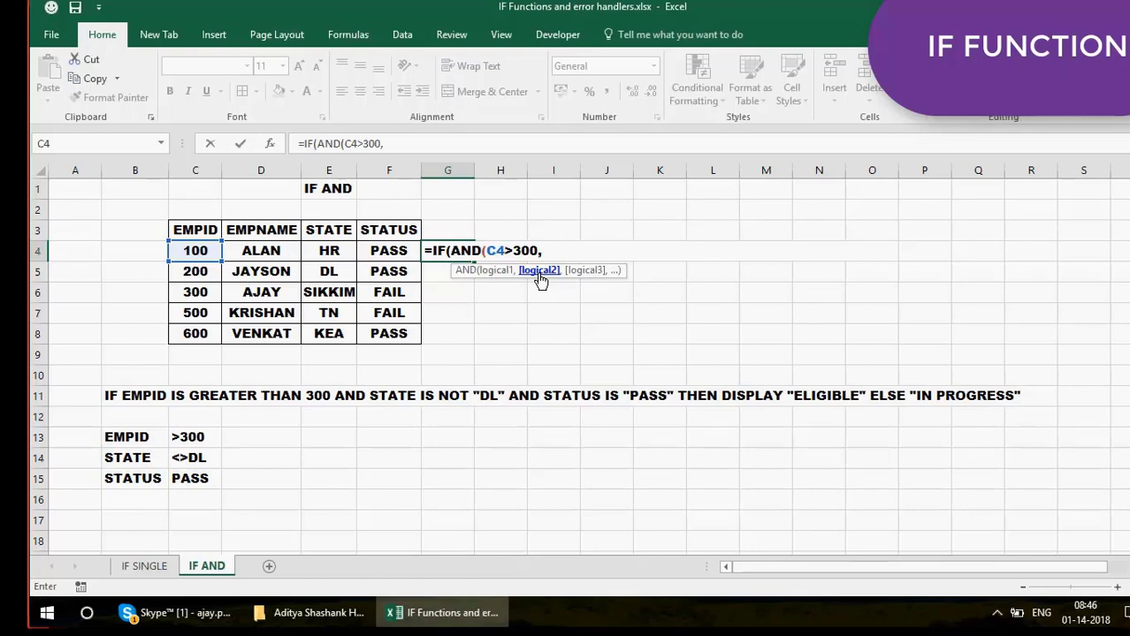
Add E4<>"DL" as the second condition of the AND function in G4
click(328, 251)
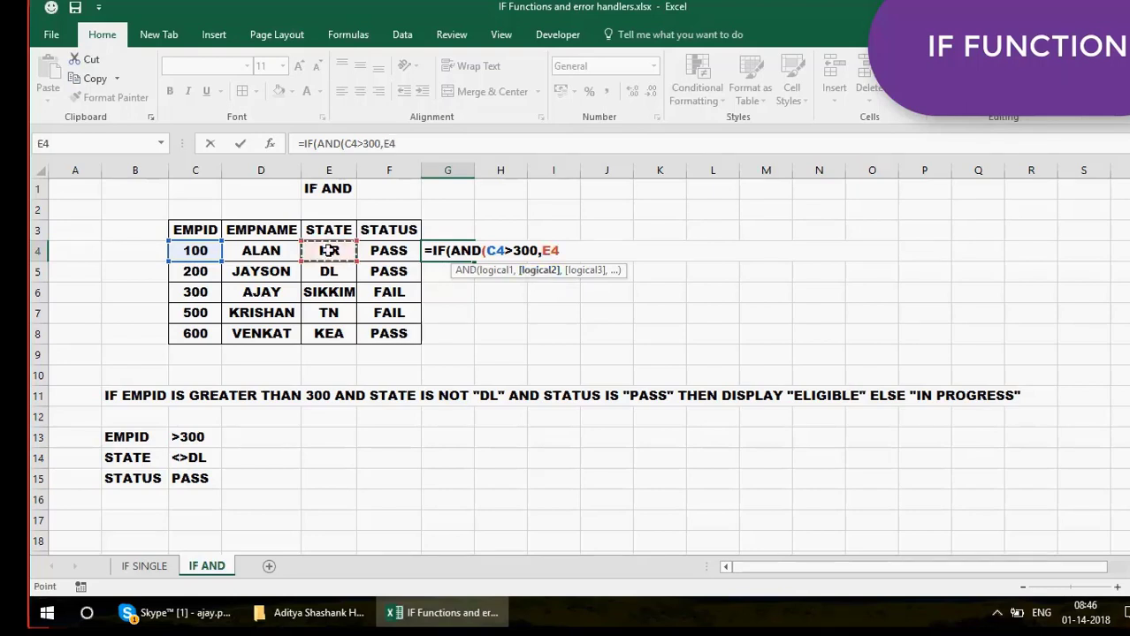
text(<>"DL)
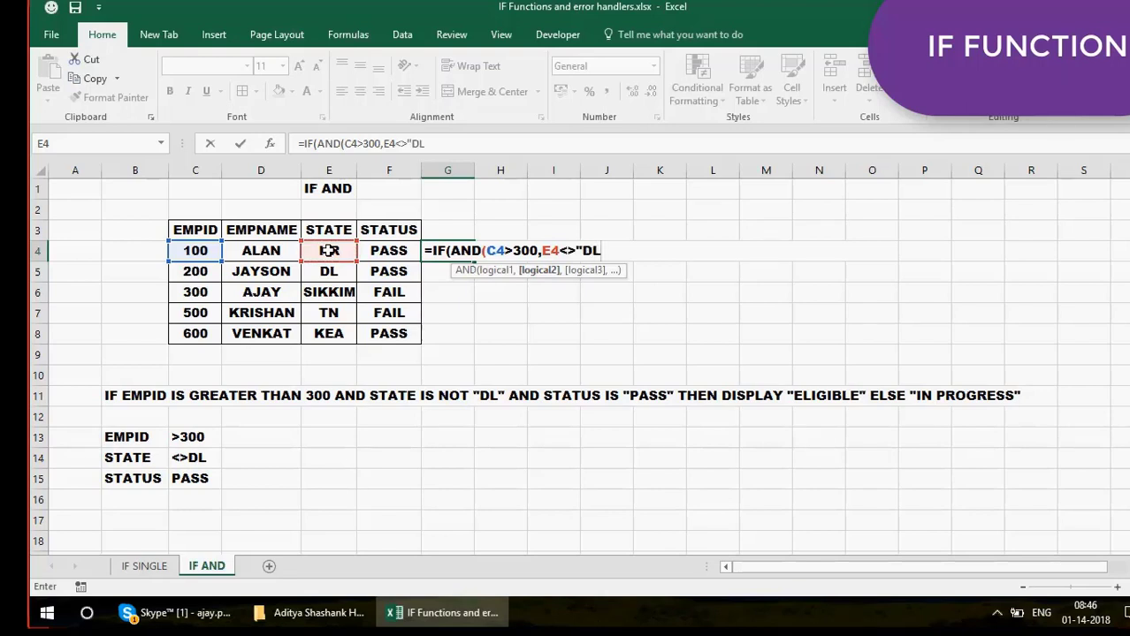
text(")
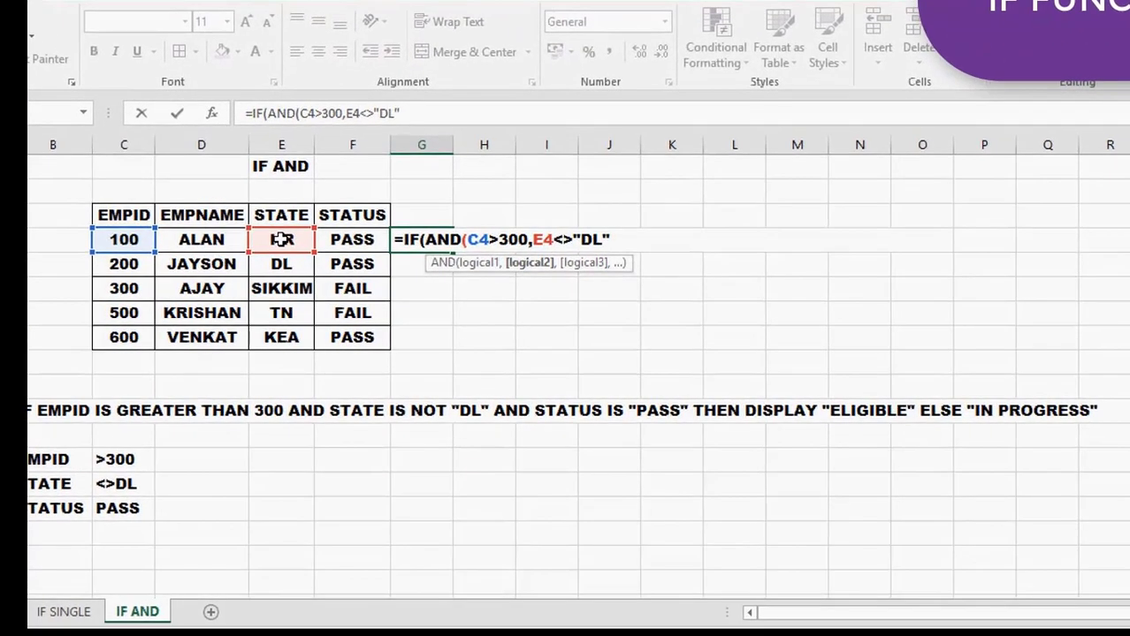
text(,)
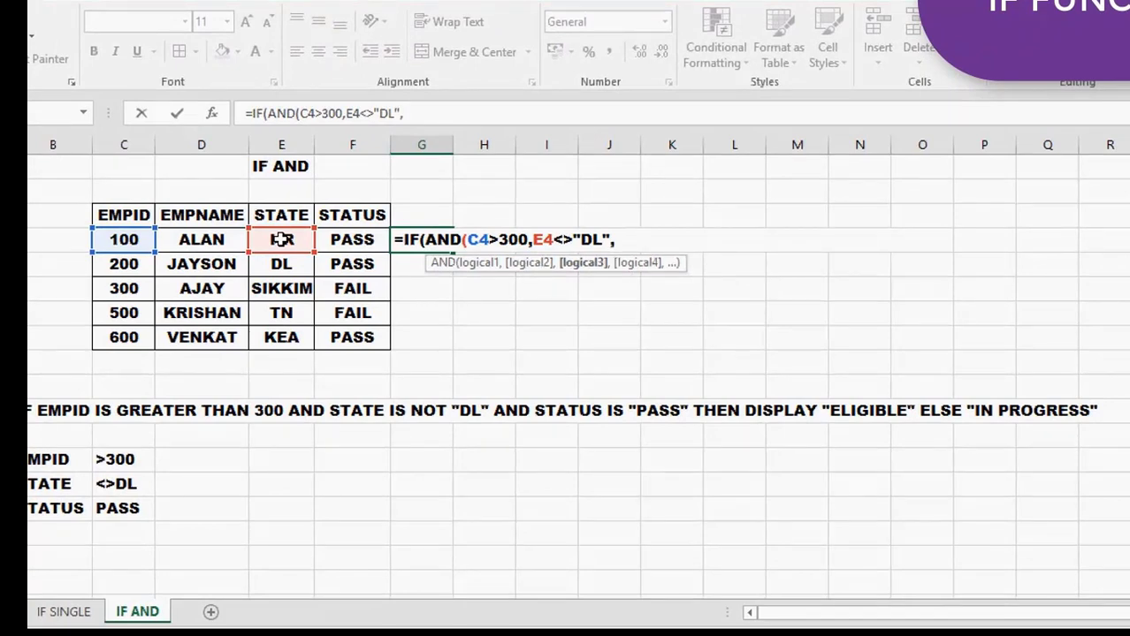
Add F4="PASS" as the third condition of the AND function in G4
click(372, 240)
text(=")
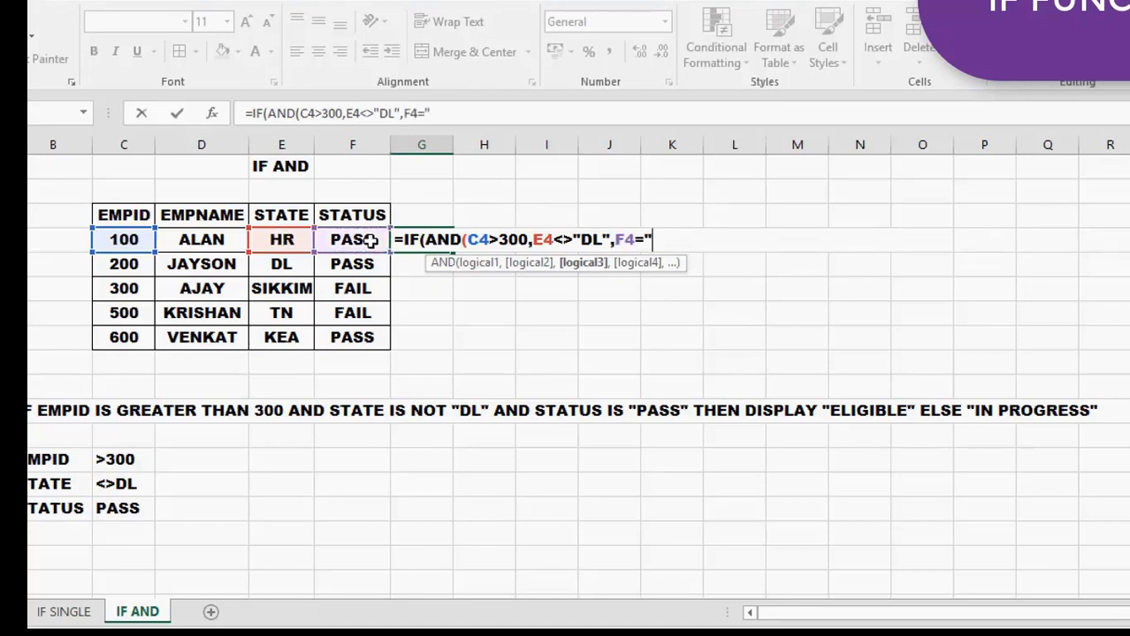
text(PASS")
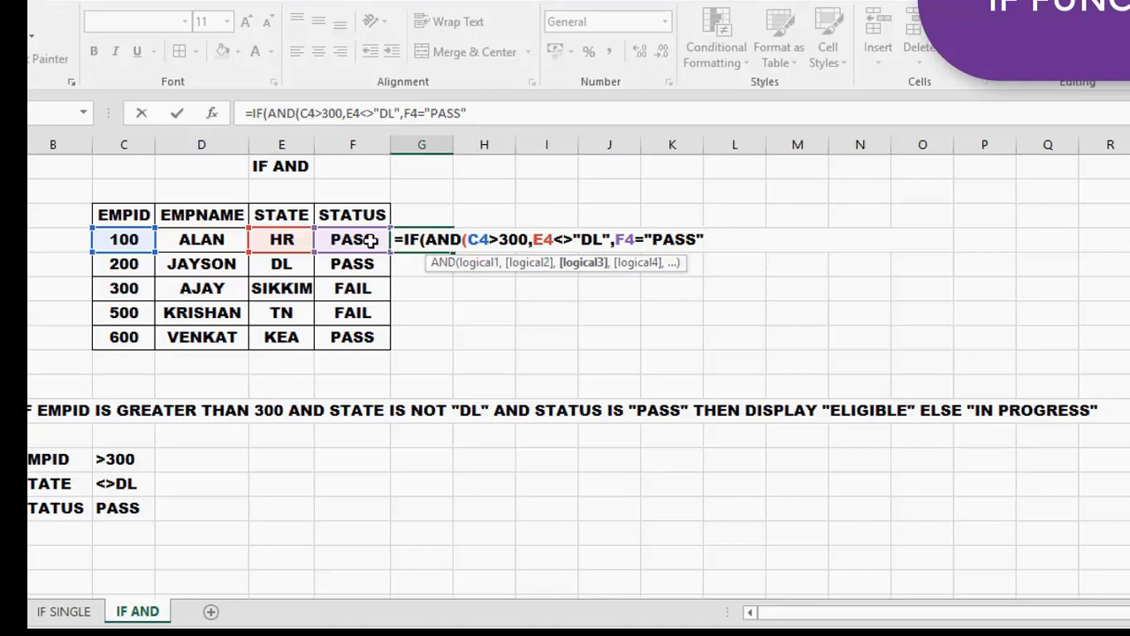
Try to enter the "ELIGIBLE" text as a fourth argument inside the unclosed AND function, and remove it again
text(,)
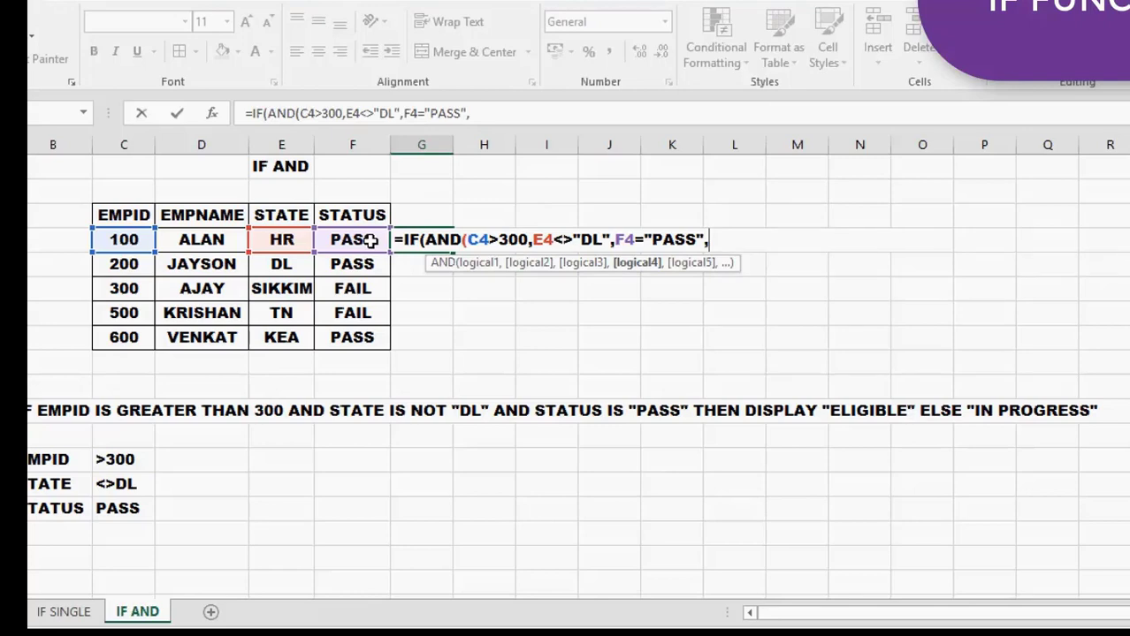
text("ELIG)
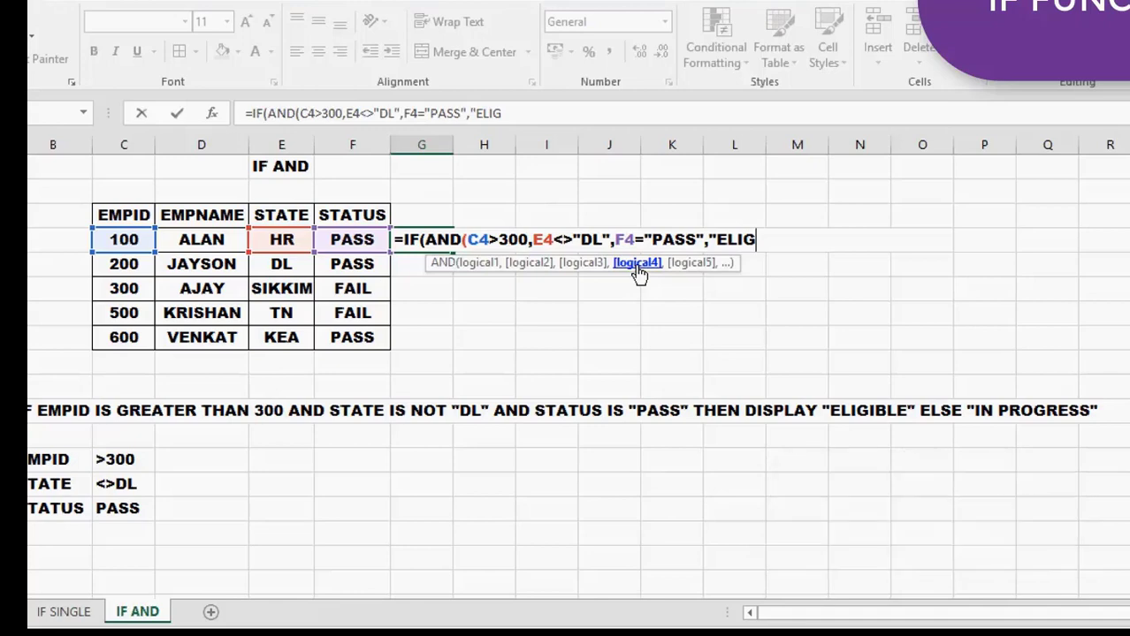
key(BackSpace)
key(BackSpace)
key(BackSpace)
key(BackSpace)
key(BackSpace)
key(BackSpace)
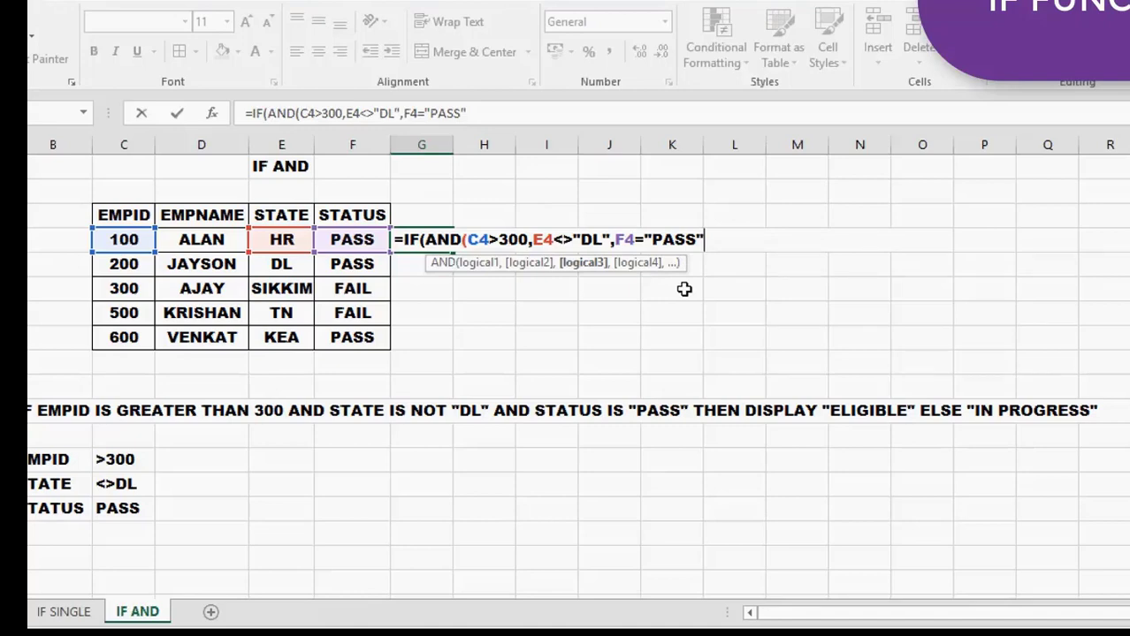
Close the AND function in G4 and enter "ELIGIBLE" as the IF function's value if true
text())
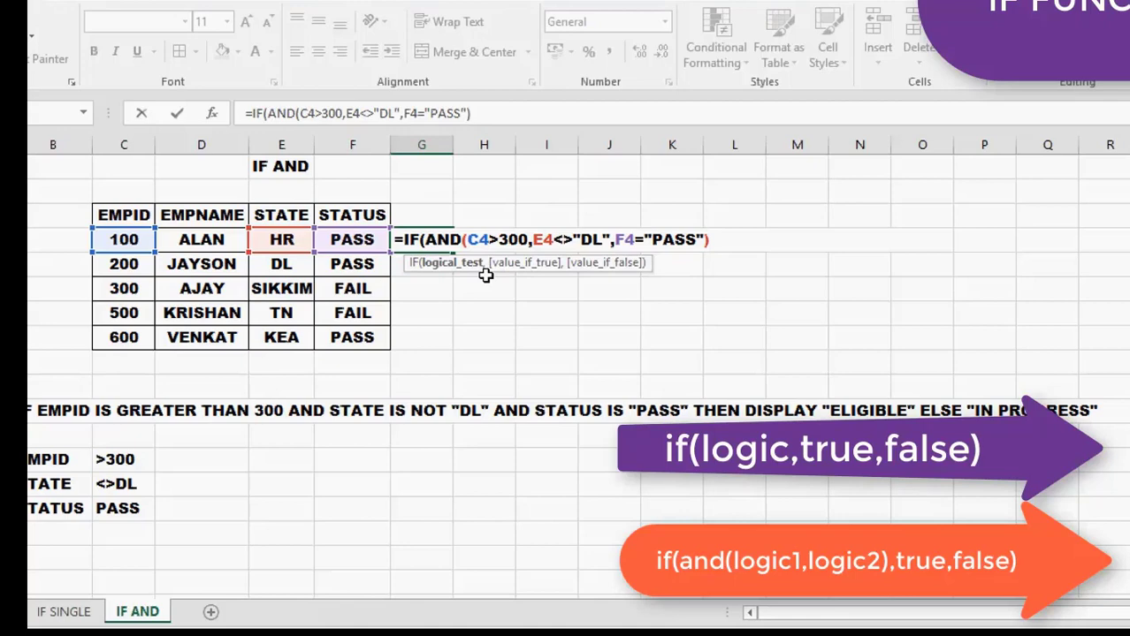
text(,)
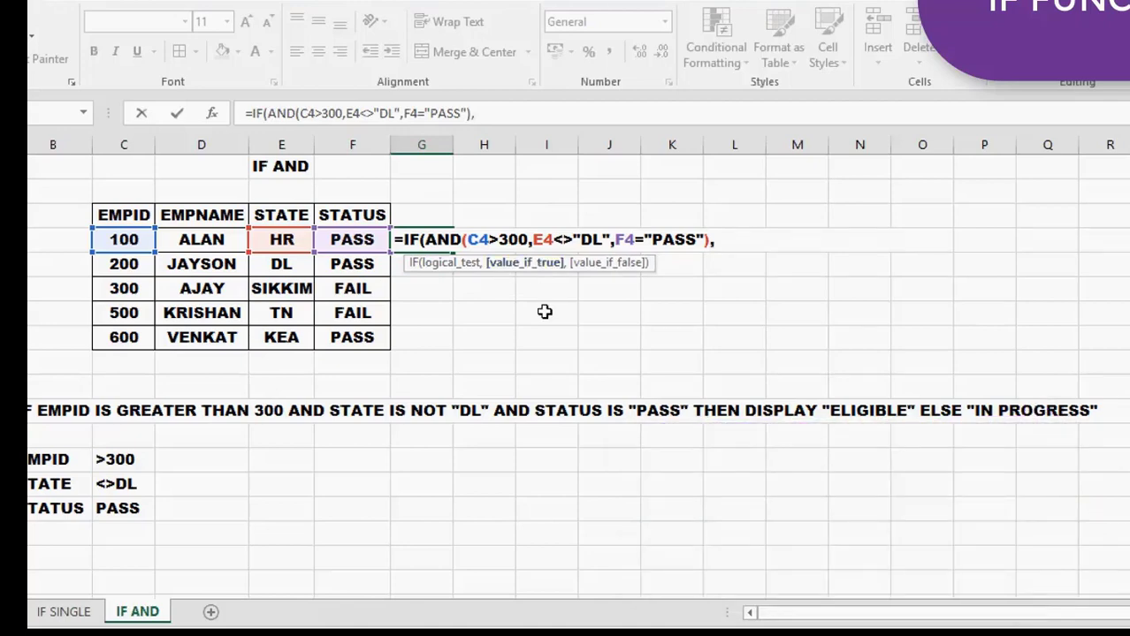
text("ELIGB)
key(BackSpace)
text(IBL)
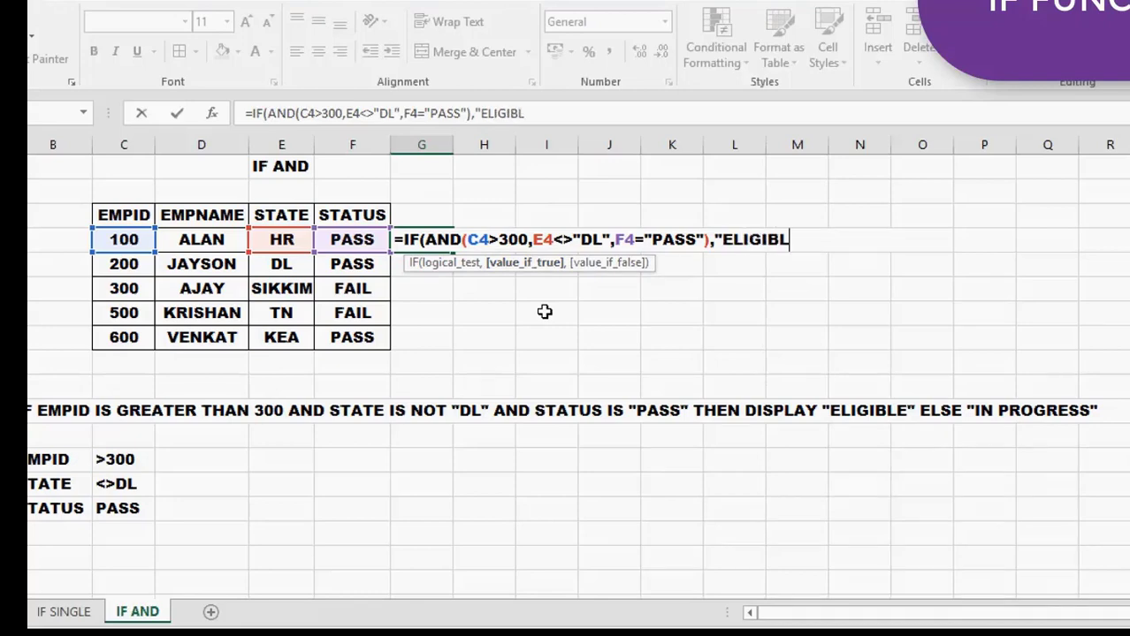
text(E",)
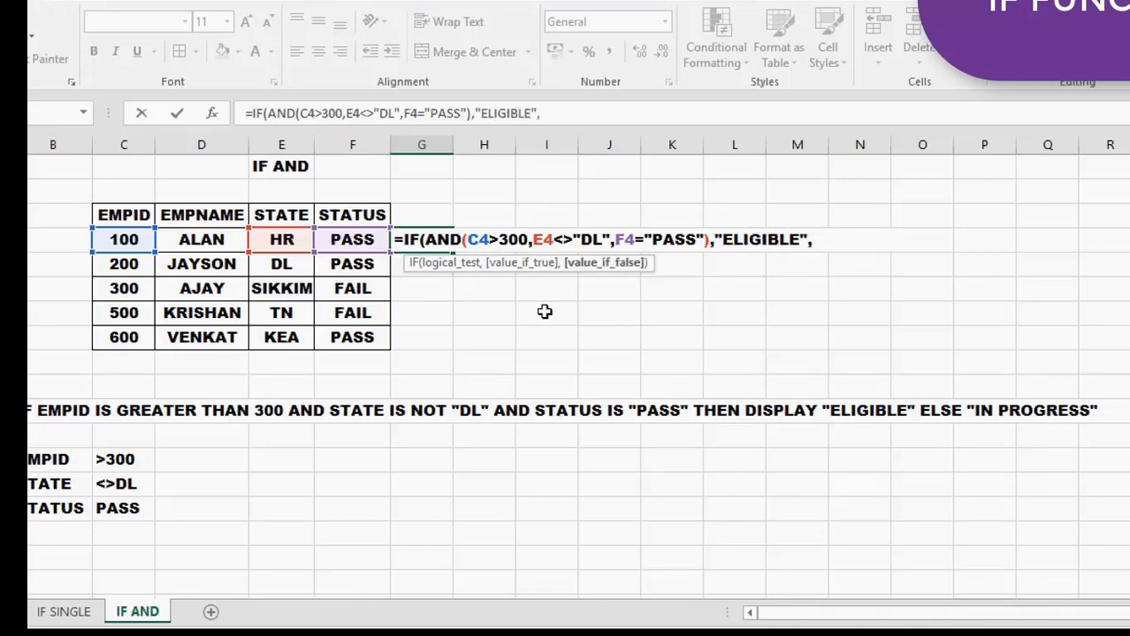
Complete the G4 formula with "IN PROGRESS" as the value if false, and fill it down to G8
text("IN PRO)
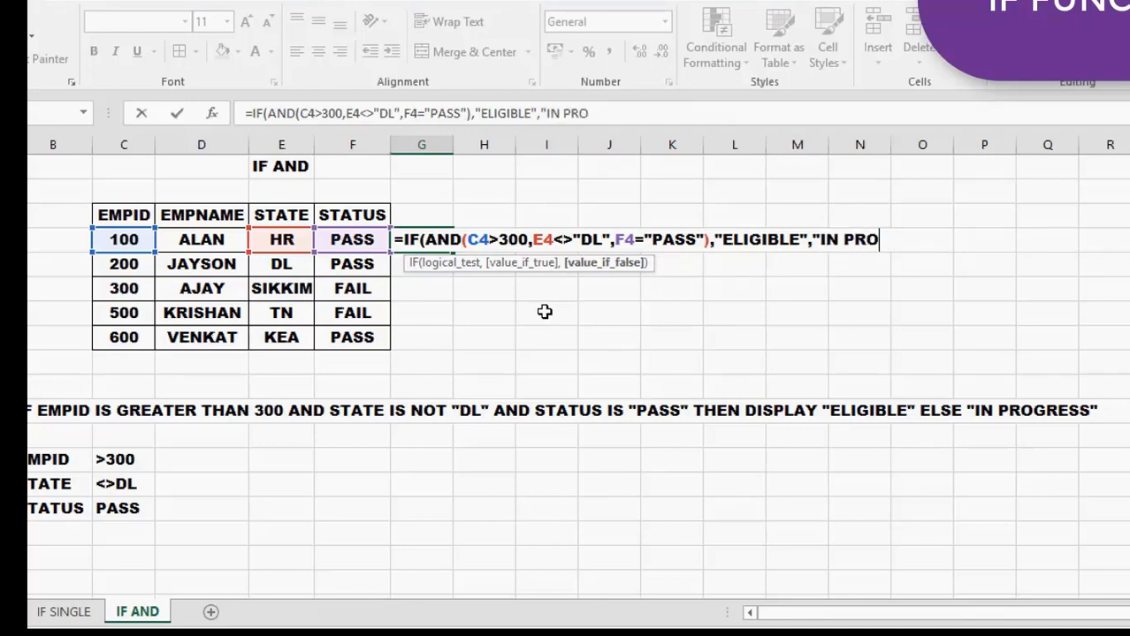
text(GRESS")
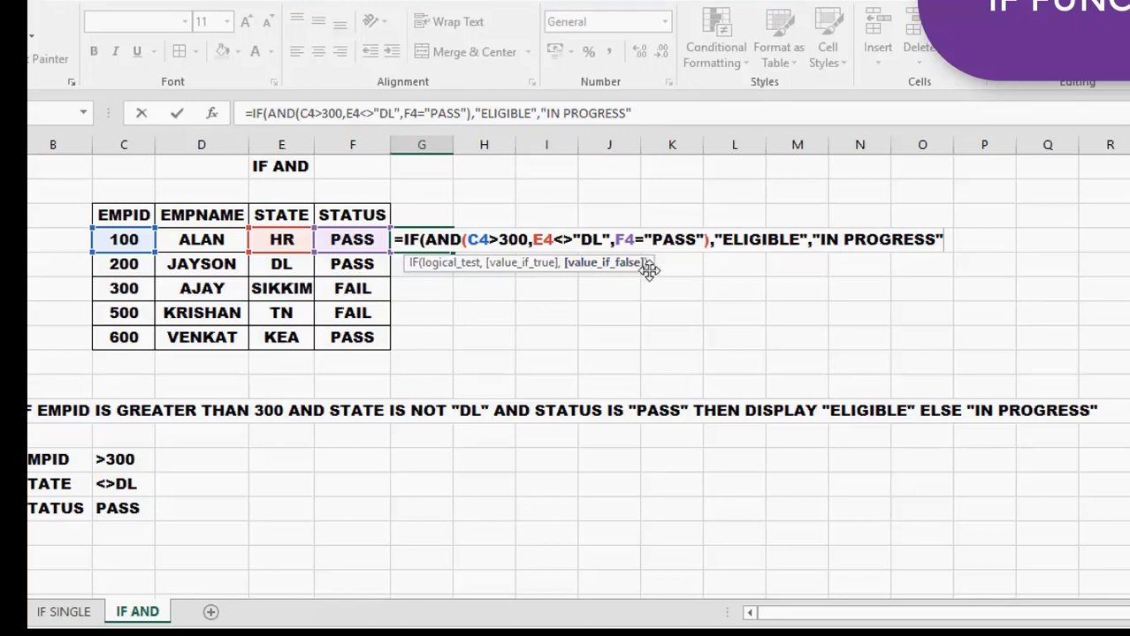
text())
key(Return)
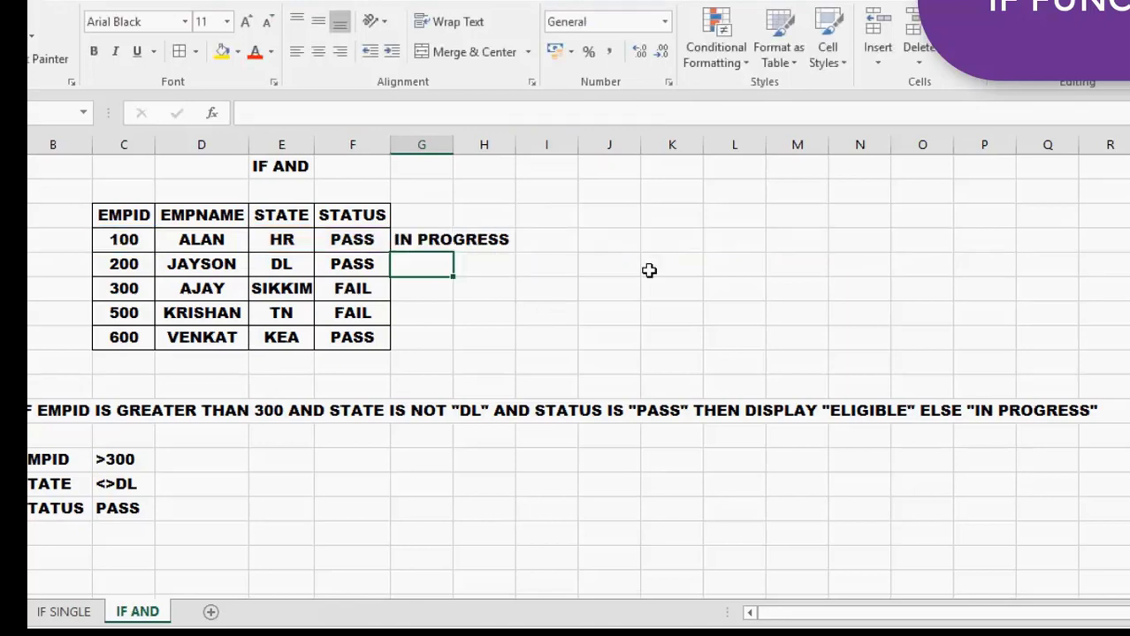
click(442, 240)
double_click(454, 252)
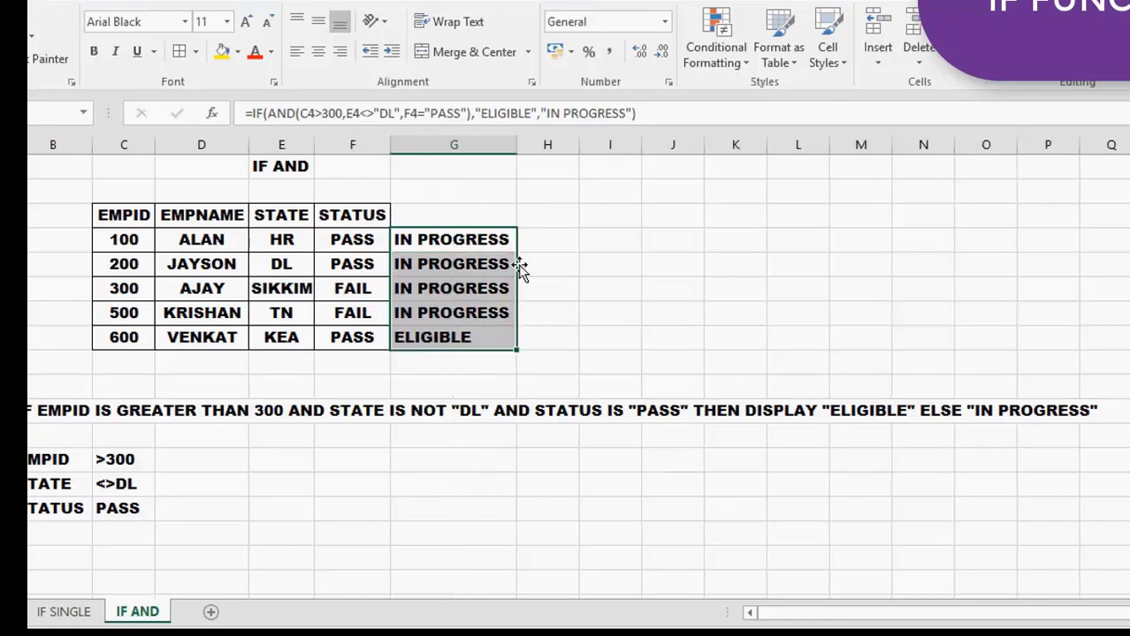
Check the EMPID, STATE and STATUS values in row 8 and the EMPID values in rows 4 to 6 against the AND conditions
click(177, 344)
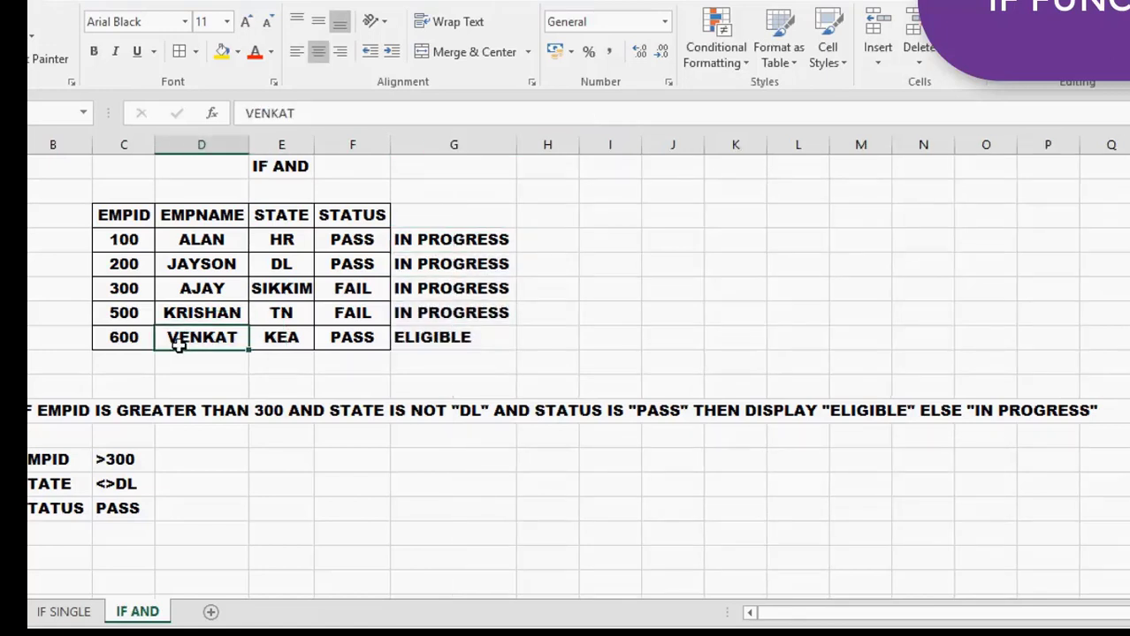
key(Left)
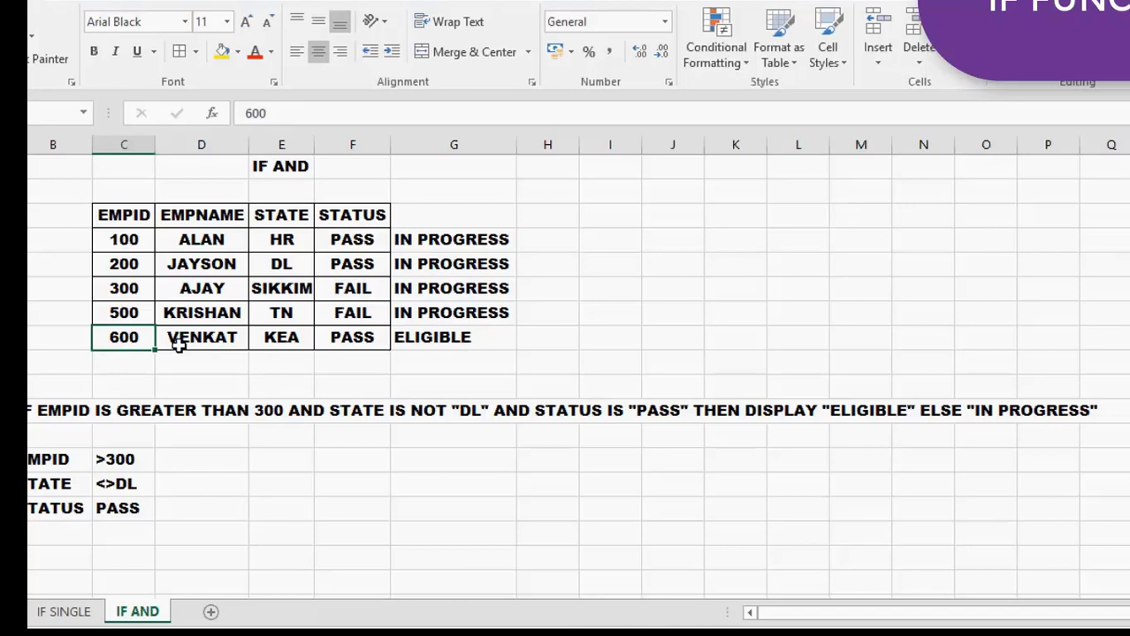
key(Right)
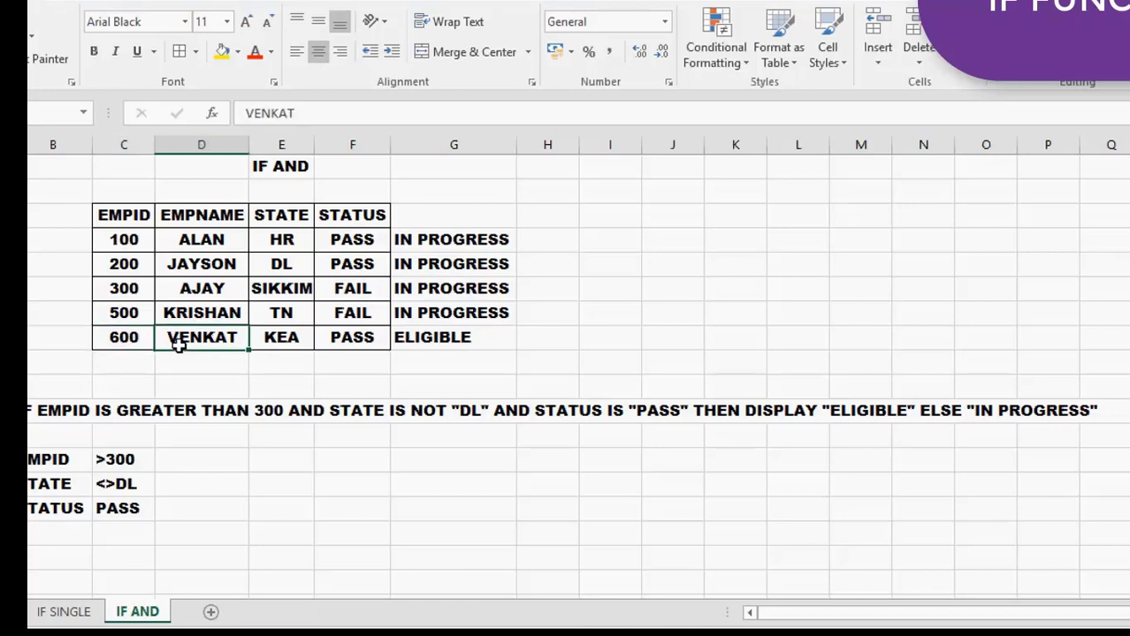
key(Right)
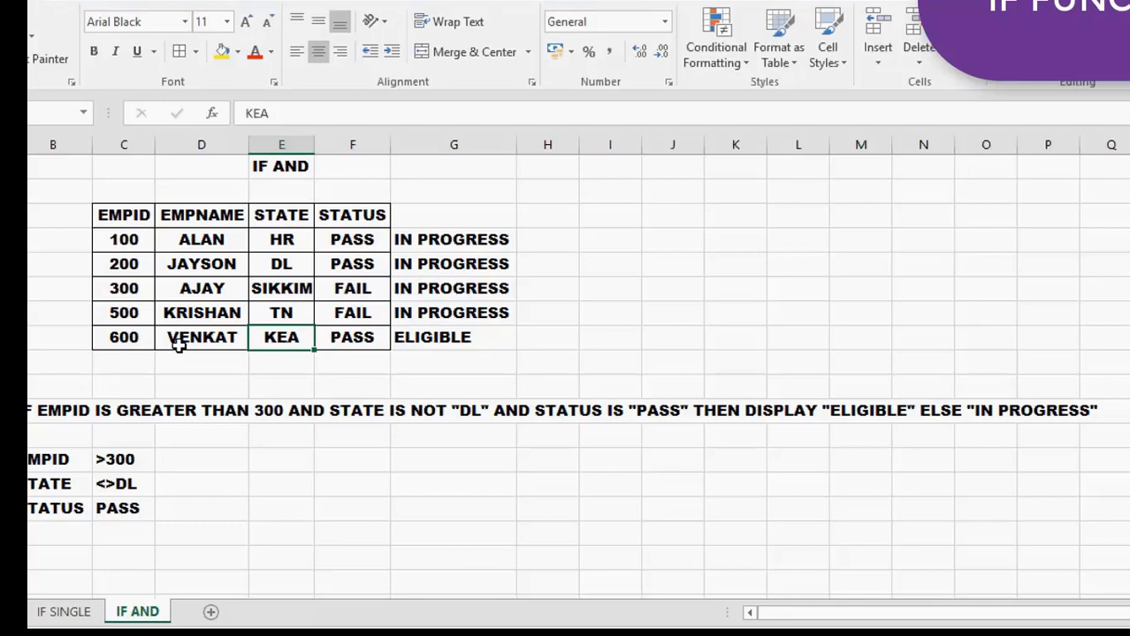
key(Right)
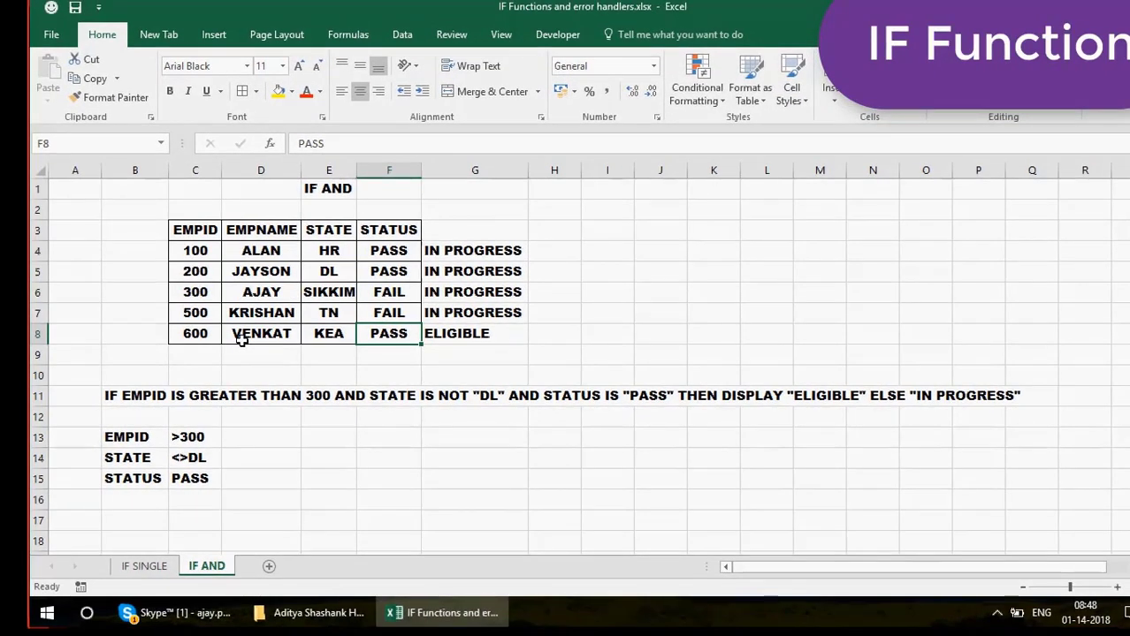
key(Up)
key(Up)
key(Up)
key(Up)
key(Left)
key(Left)
key(Left)
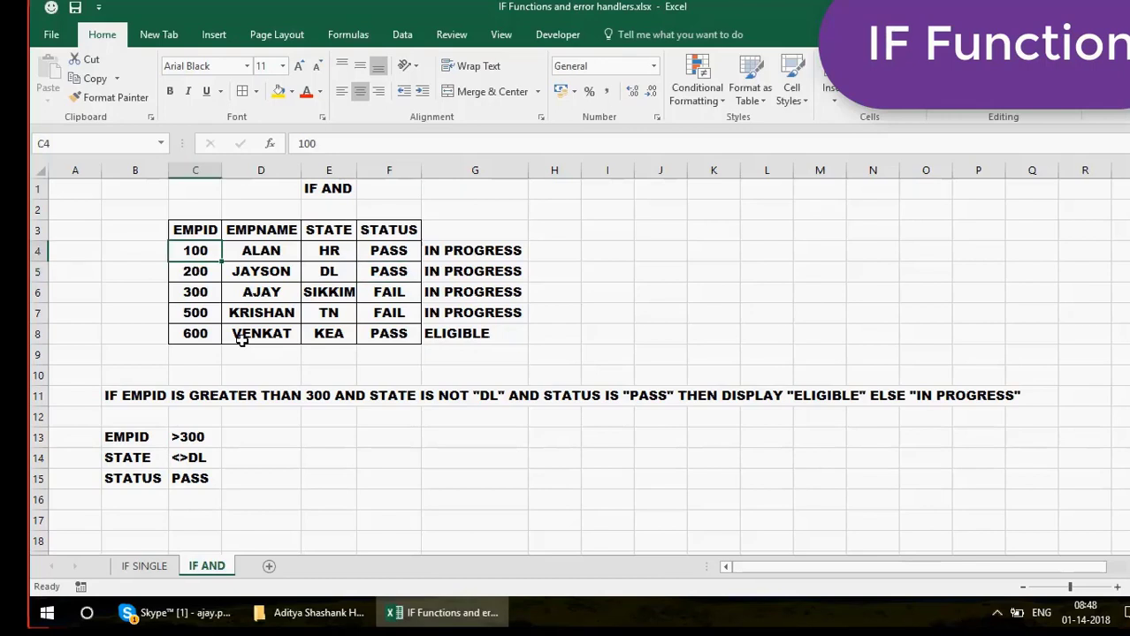
key(Right)
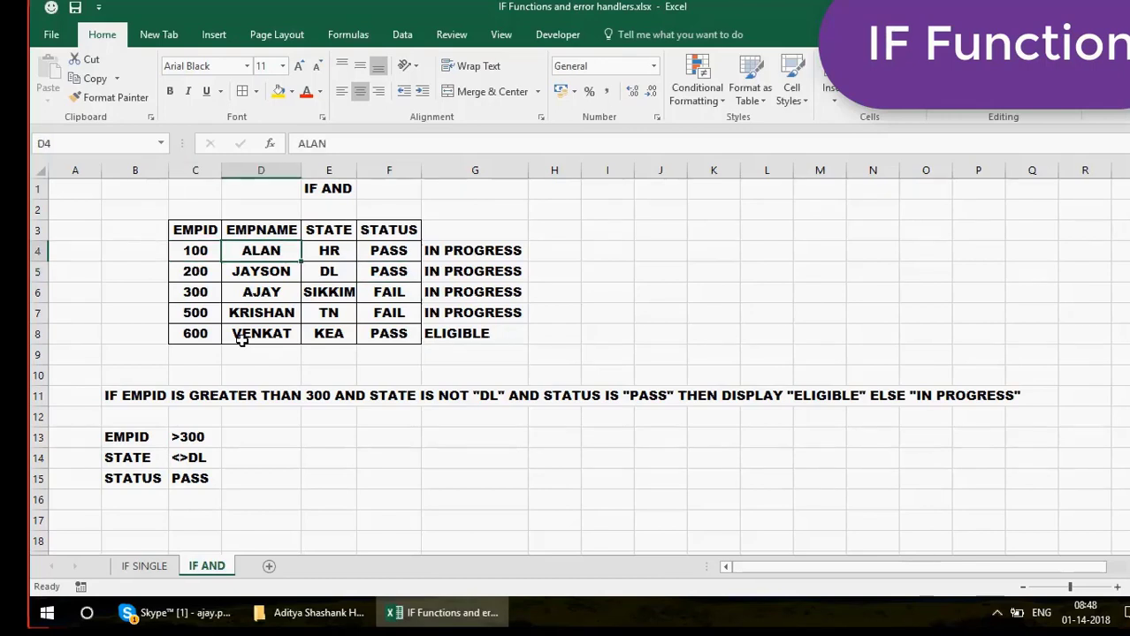
key(Left)
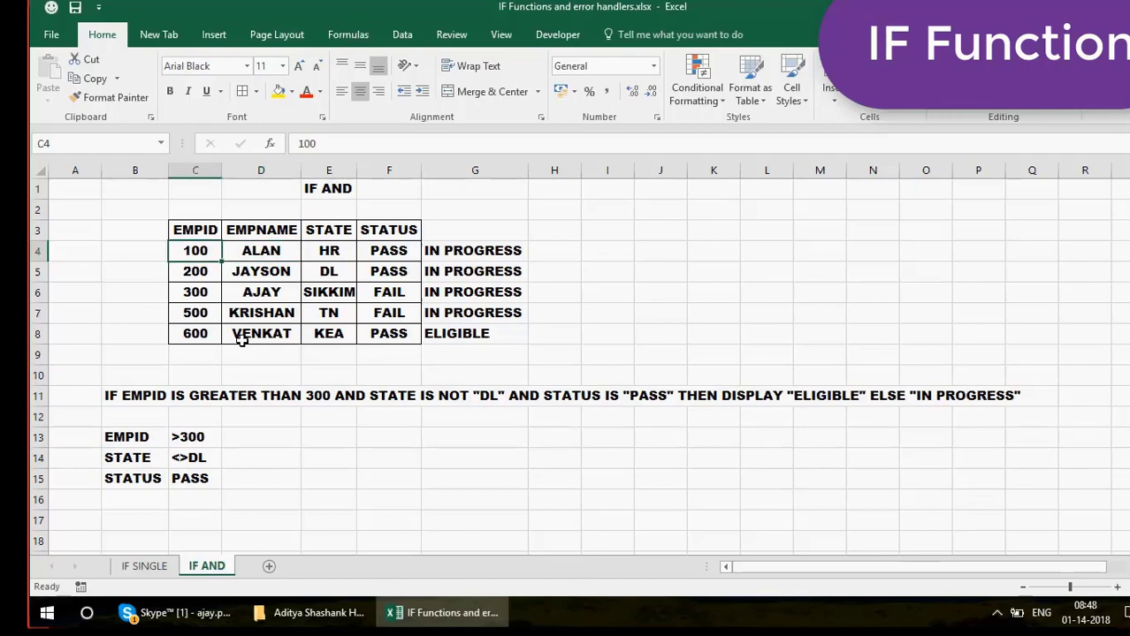
key(Down)
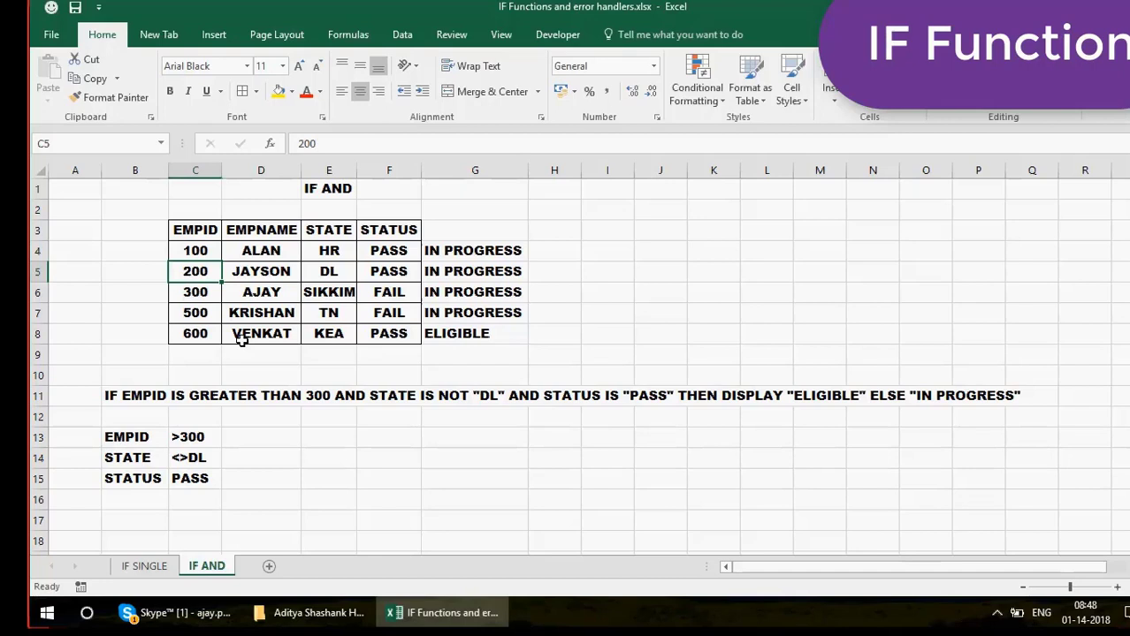
key(Down)
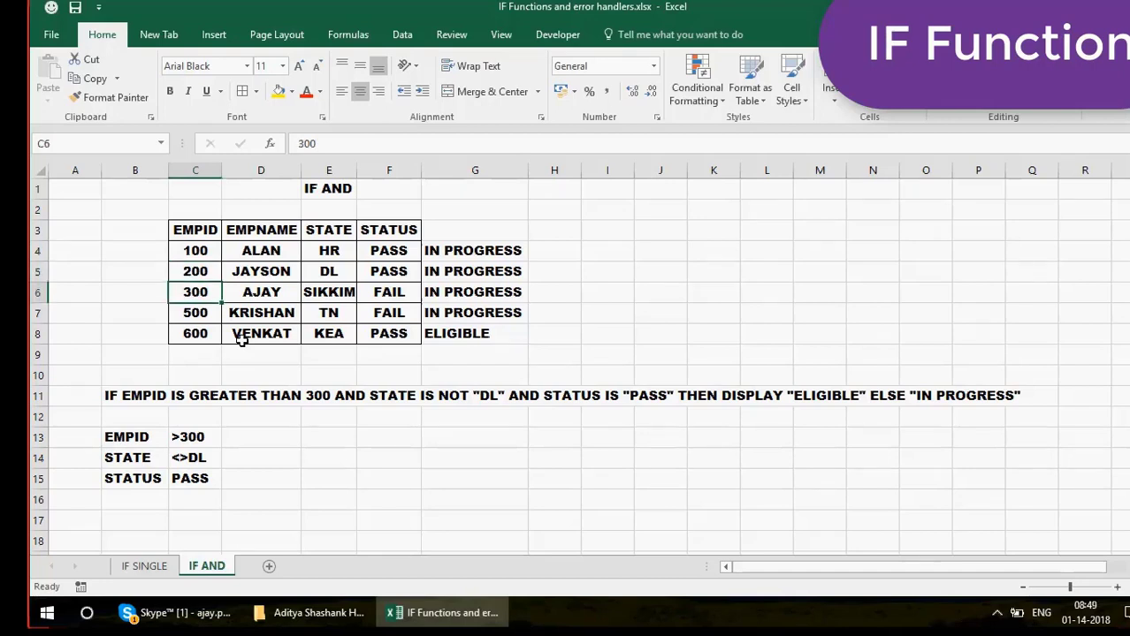
Change the STATUS in F7, for EMPID 500, to PASS
key(Down)
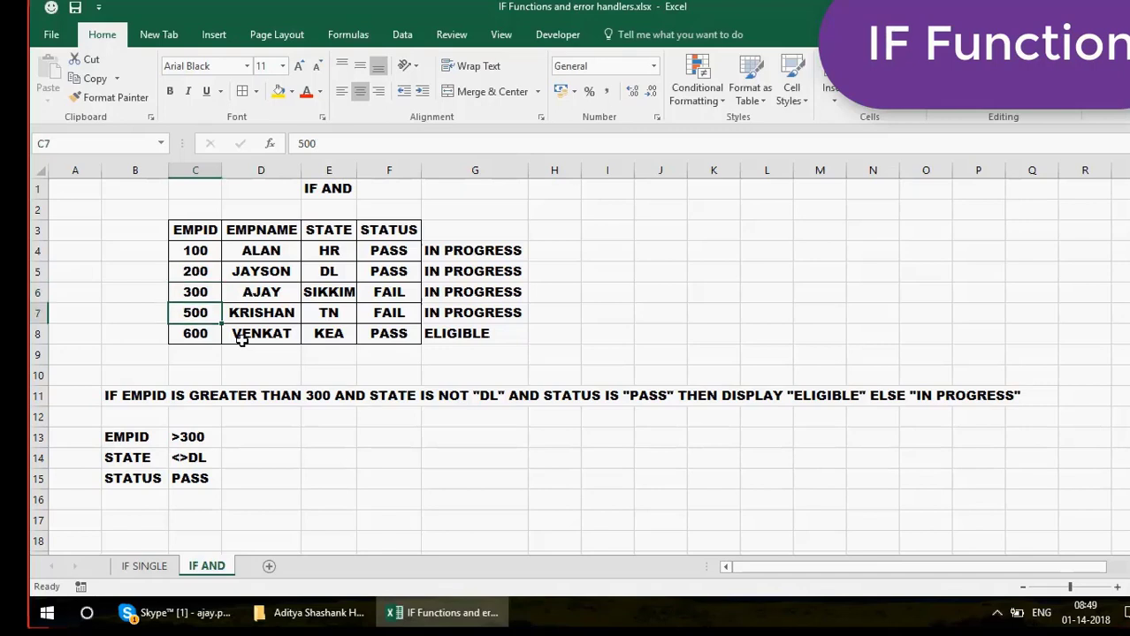
key(Right)
key(Right)
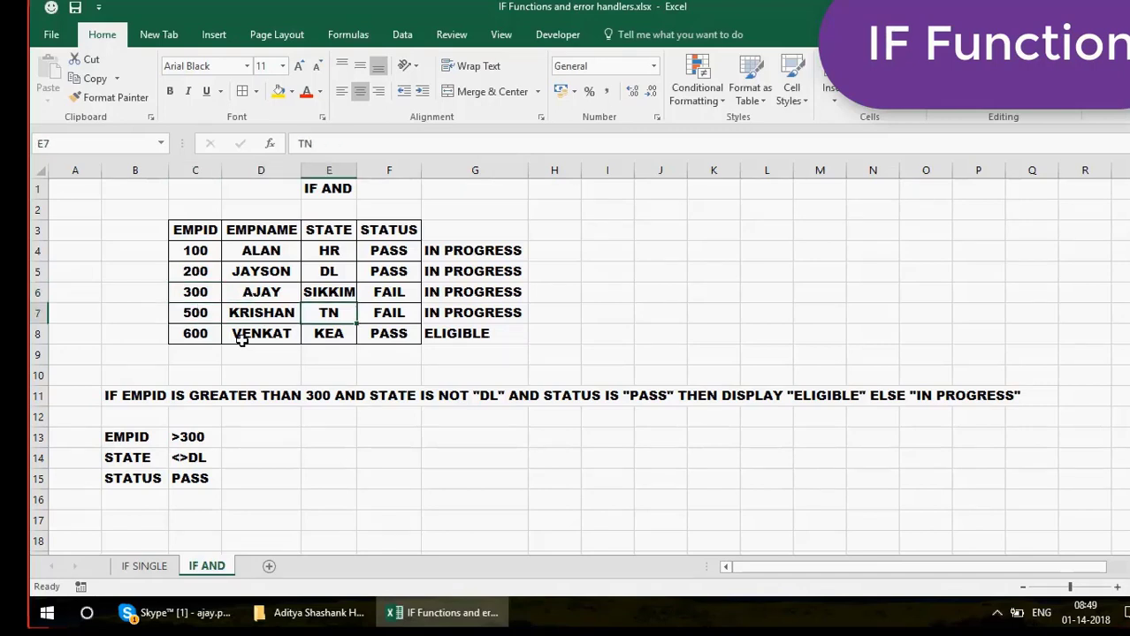
key(Right)
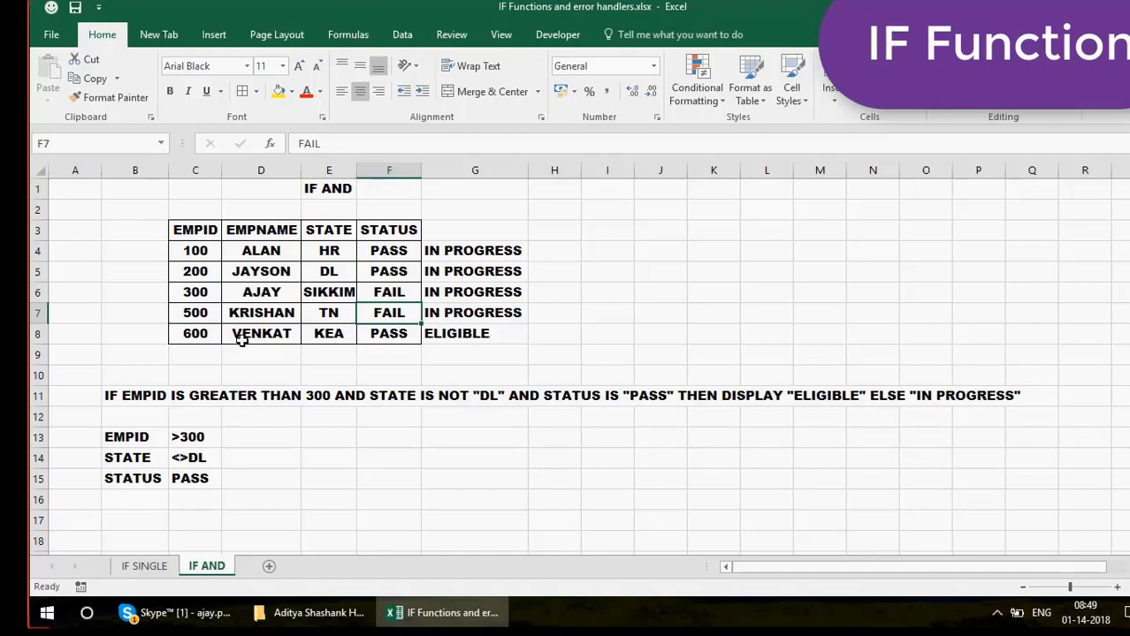
text(PASS)
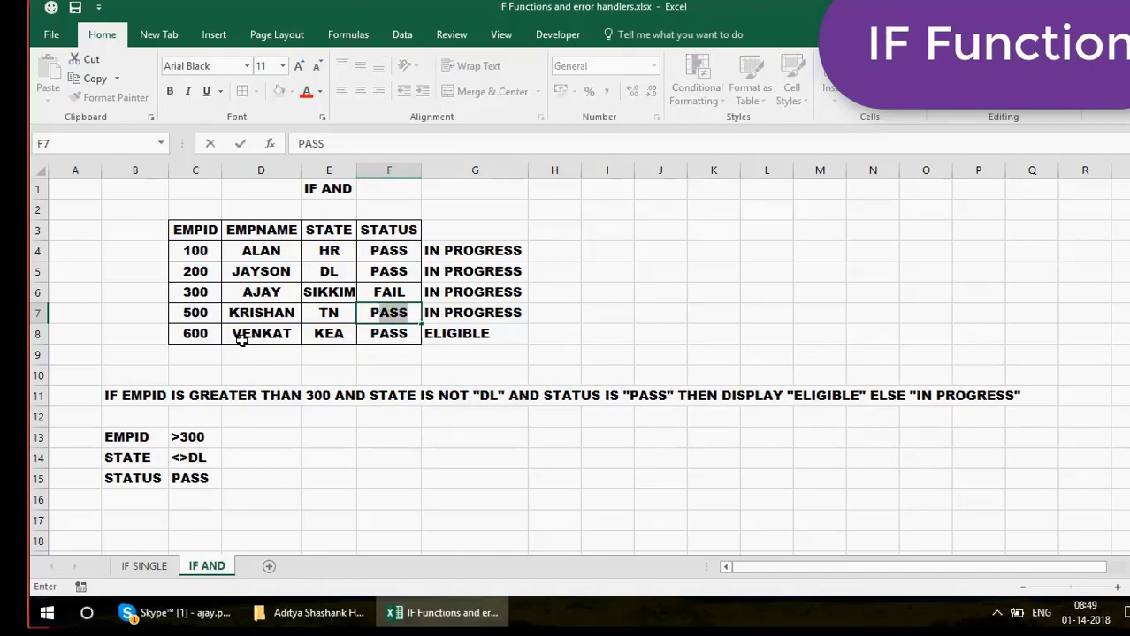
key(Return)
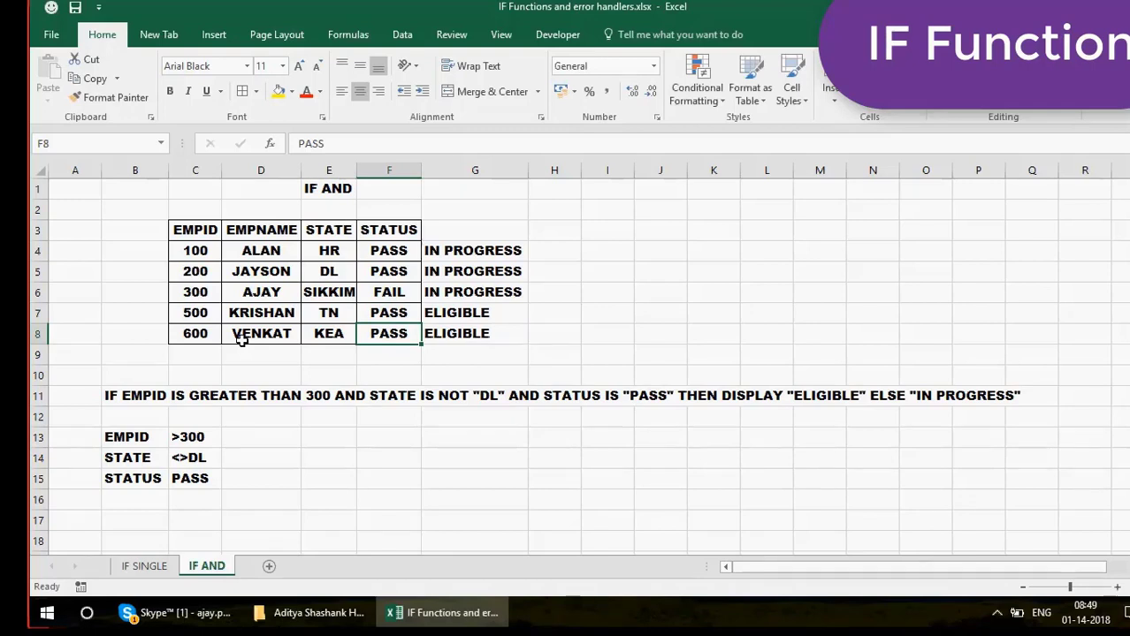
Undo the last change to the status in cell F7
key(ctrl+z)
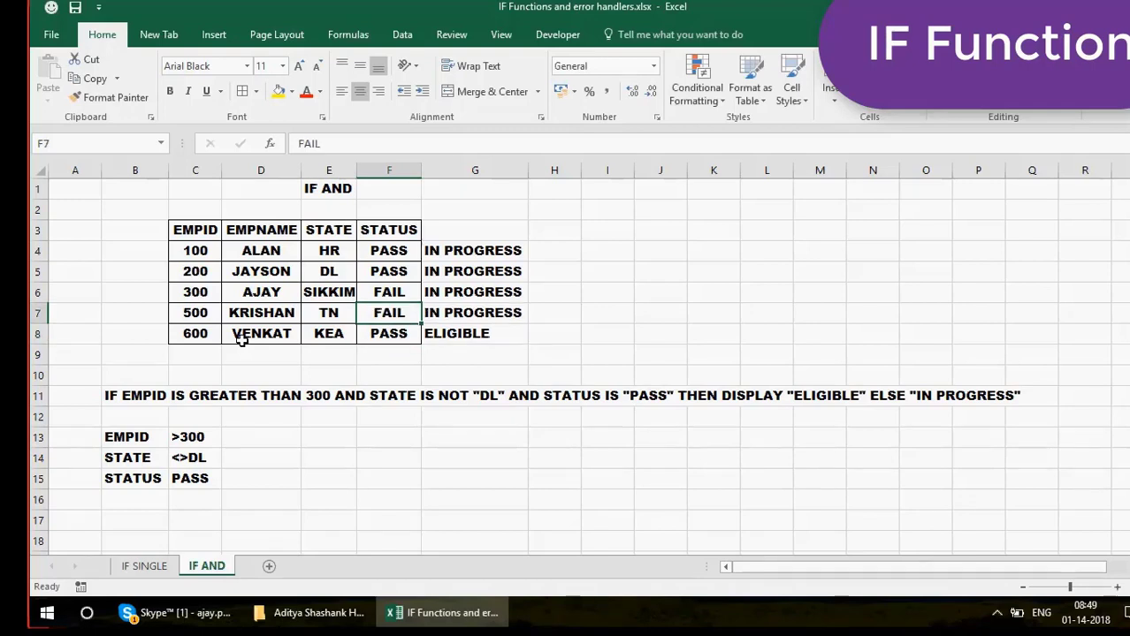
Step through the IF/AND formula in G4 with Evaluate Formula until its final result, then close the evaluation
click(492, 246)
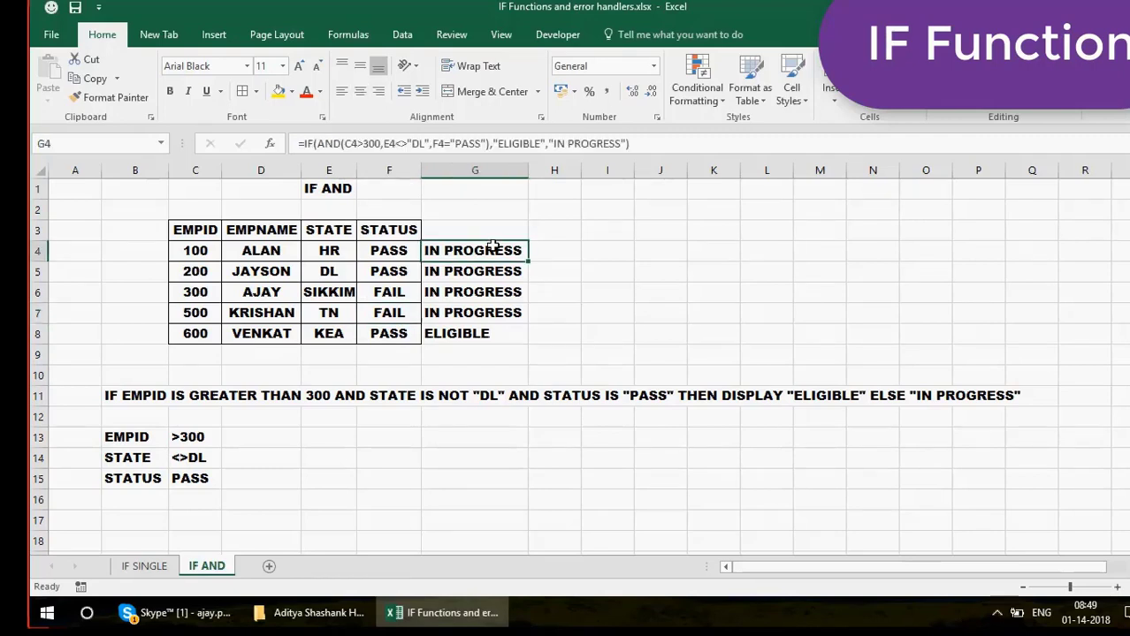
click(350, 39)
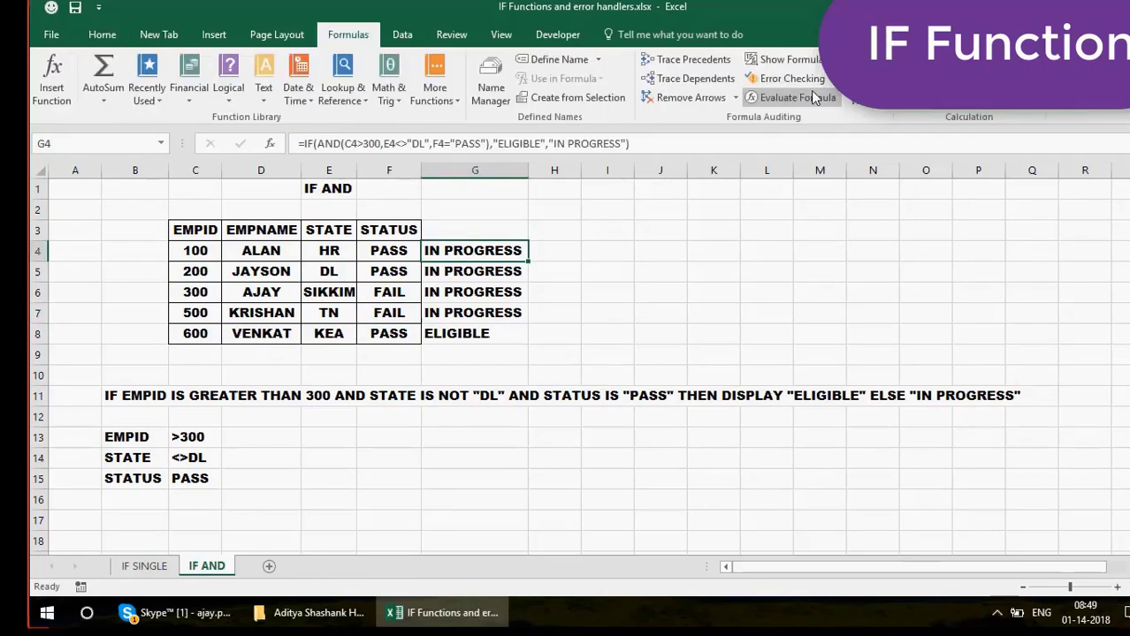
click(796, 98)
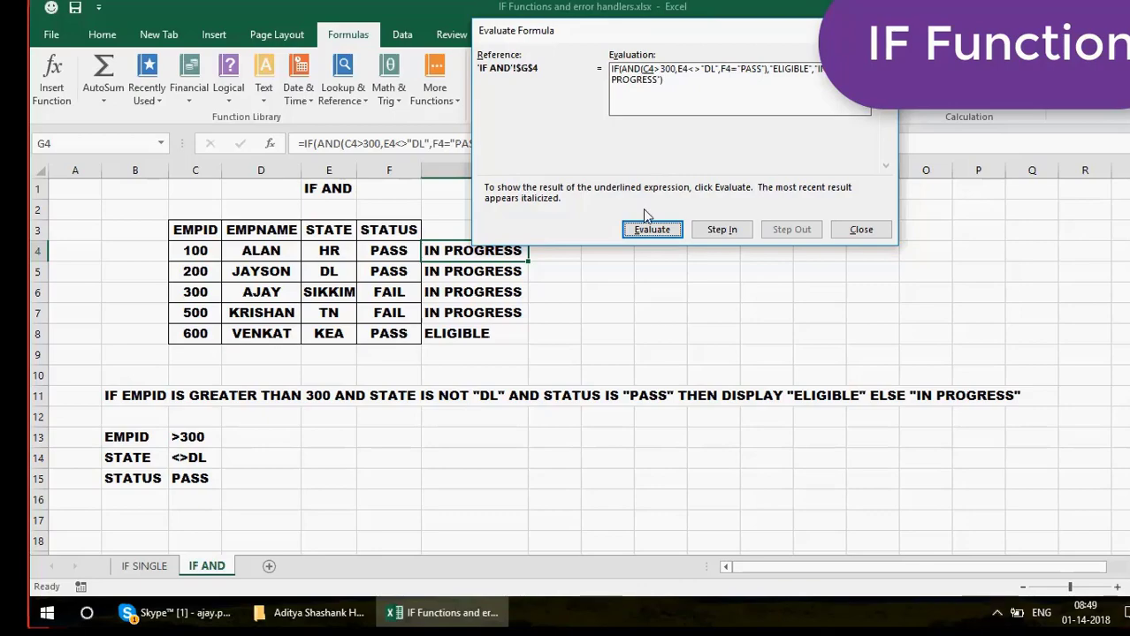
click(651, 230)
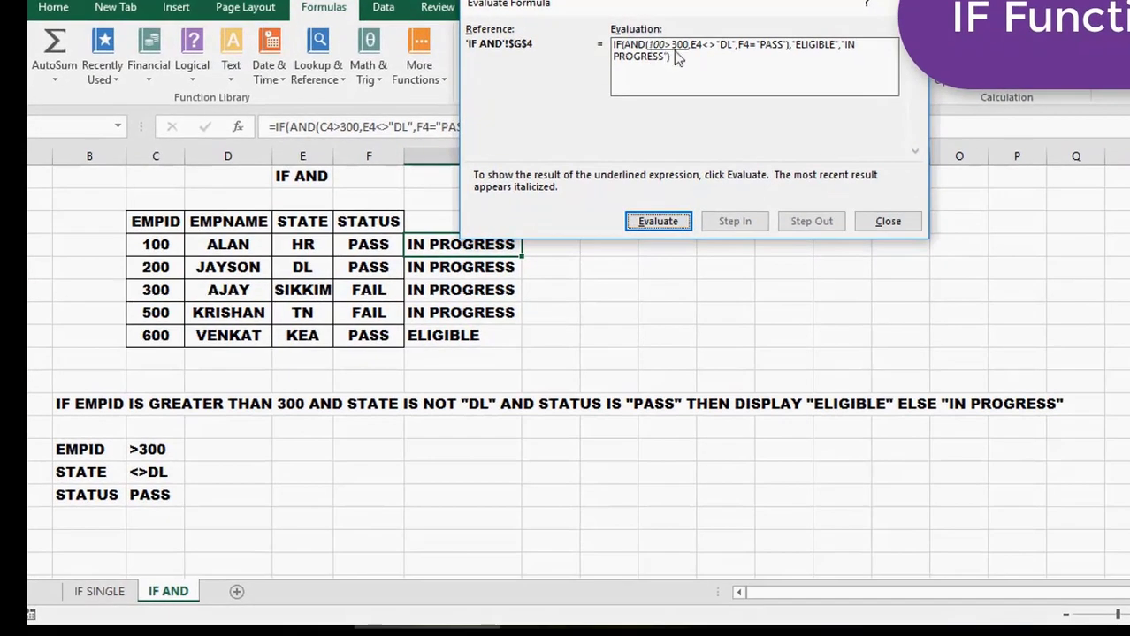
click(651, 224)
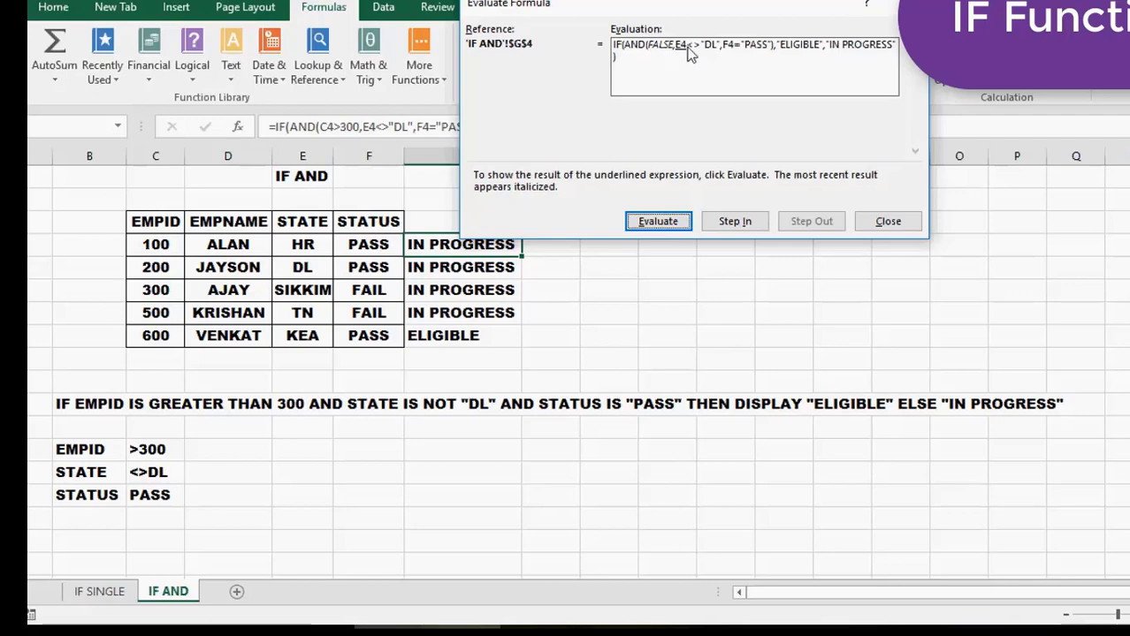
click(658, 221)
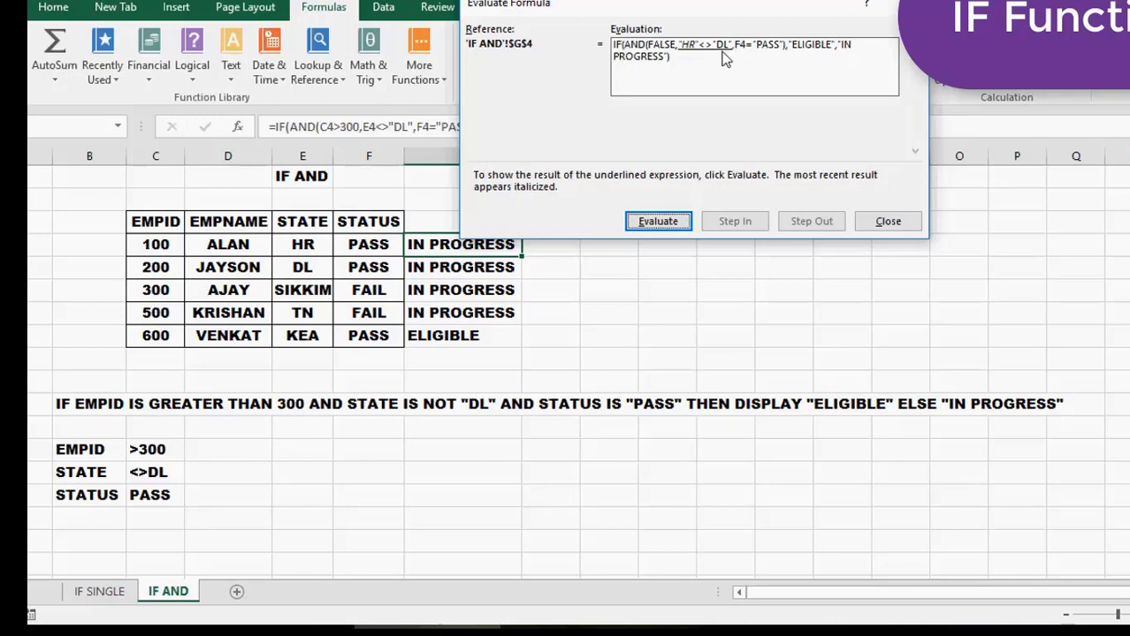
click(659, 222)
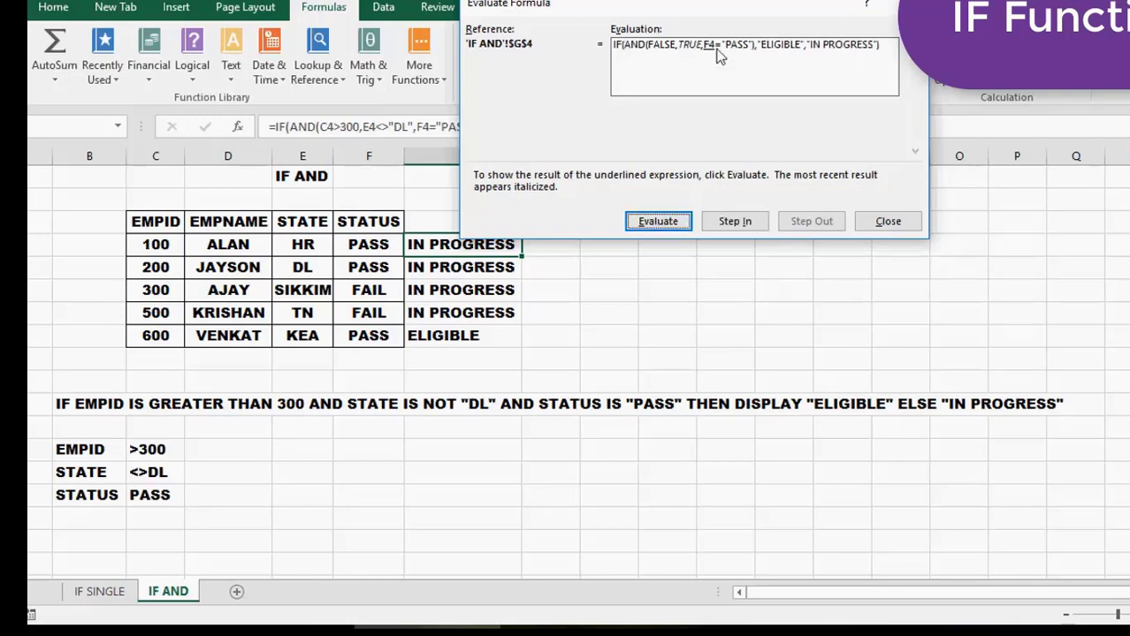
click(650, 225)
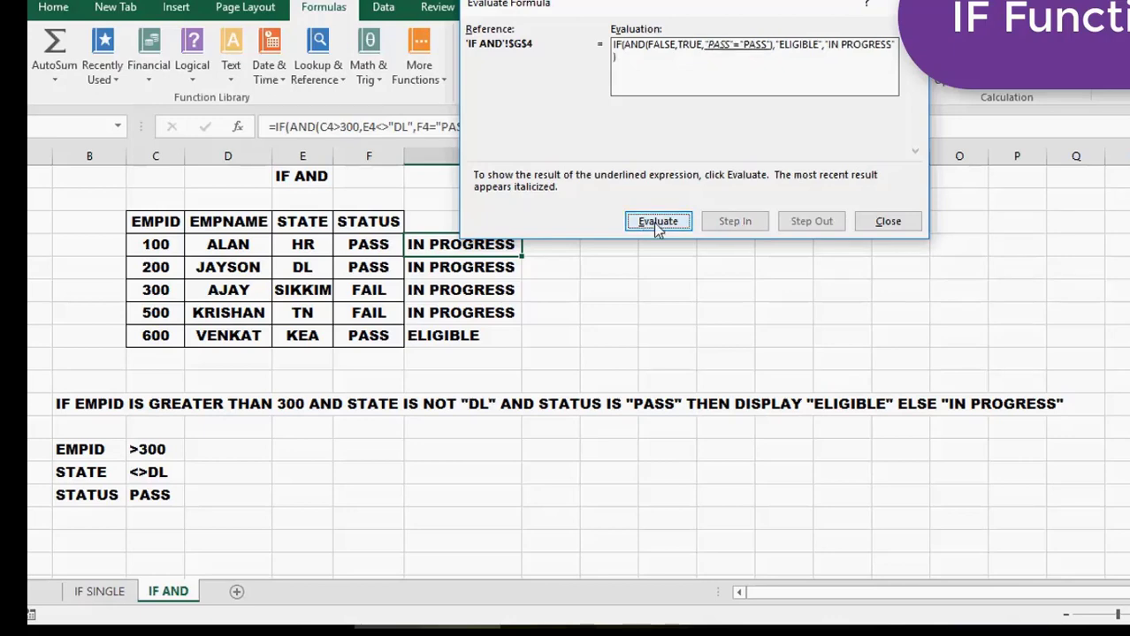
click(657, 225)
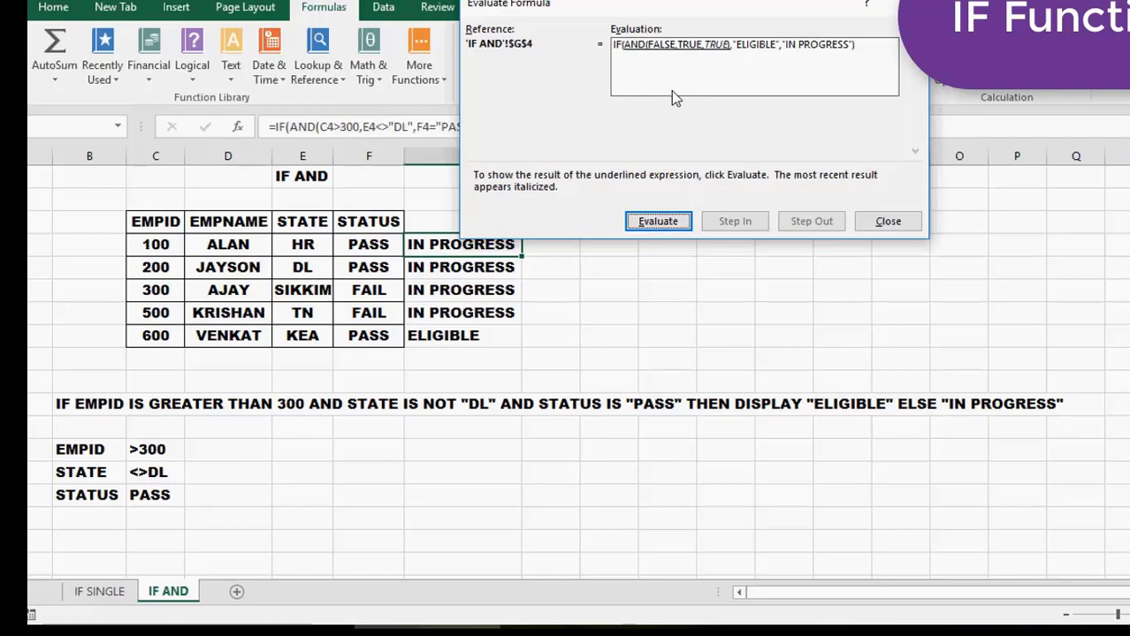
click(658, 223)
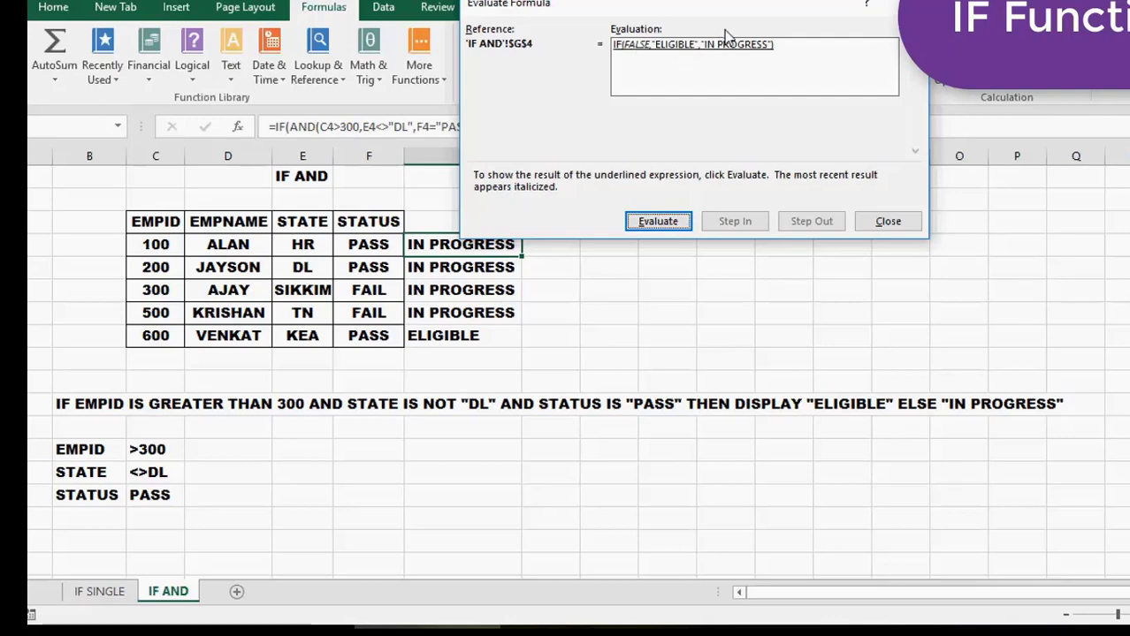
click(663, 224)
click(886, 221)
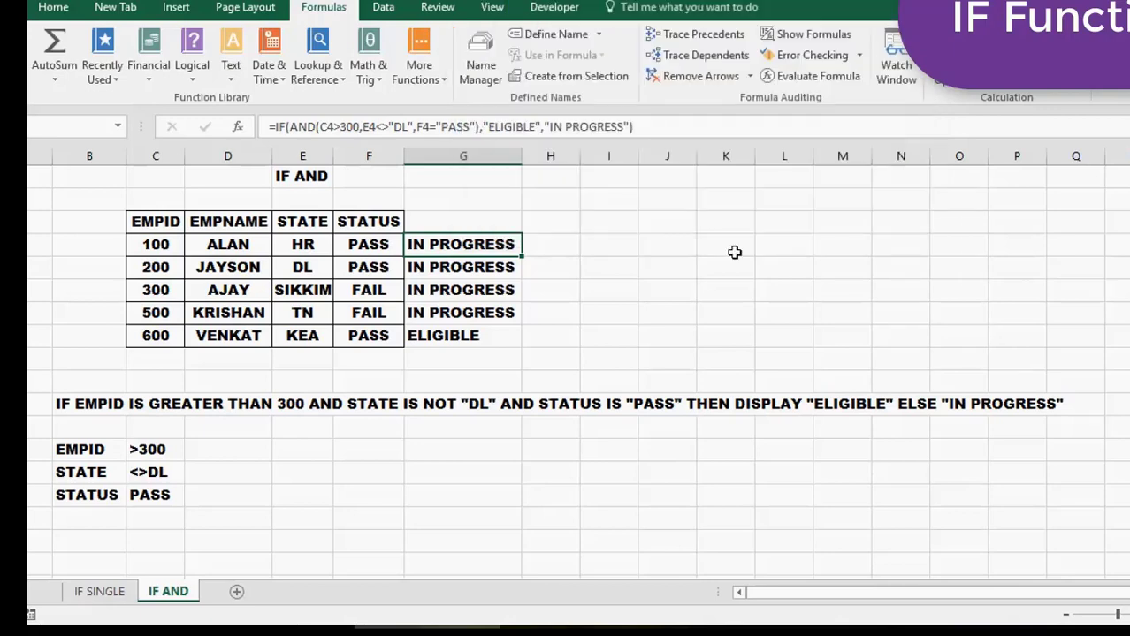
Step through the IF/AND formula in G8 with Evaluate Formula until its final result, then close the evaluation
click(461, 337)
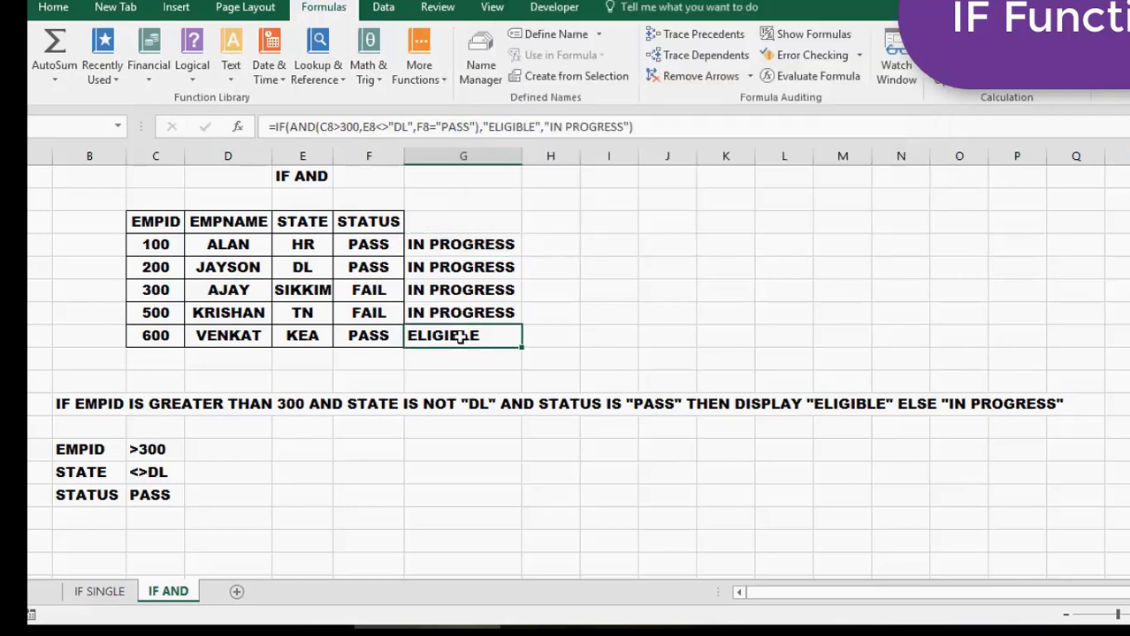
click(816, 76)
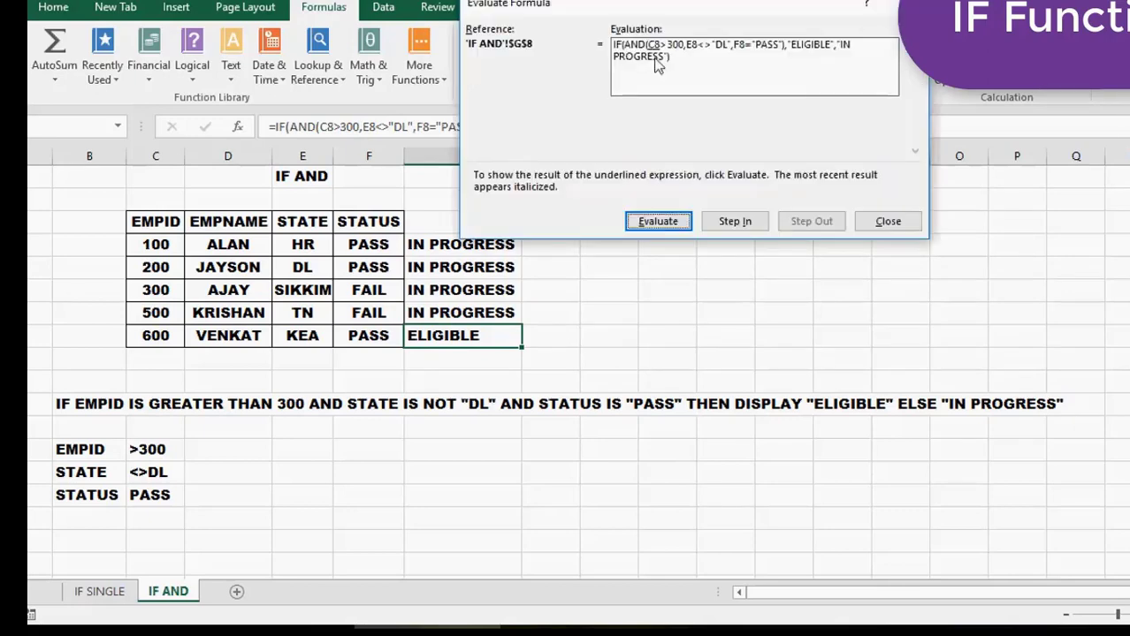
click(655, 223)
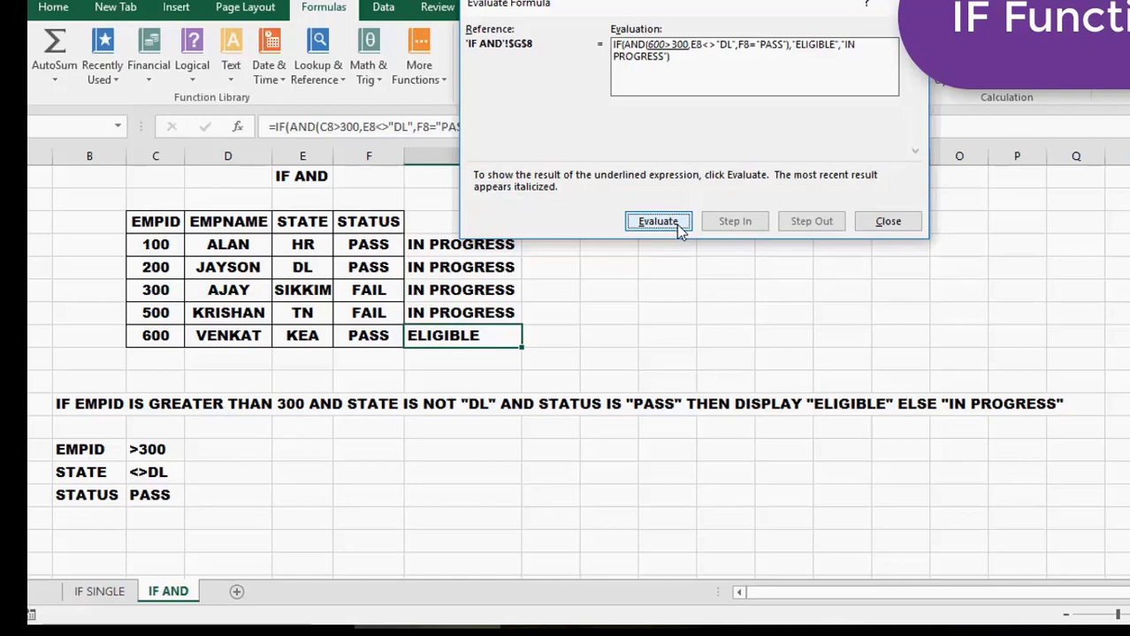
click(680, 229)
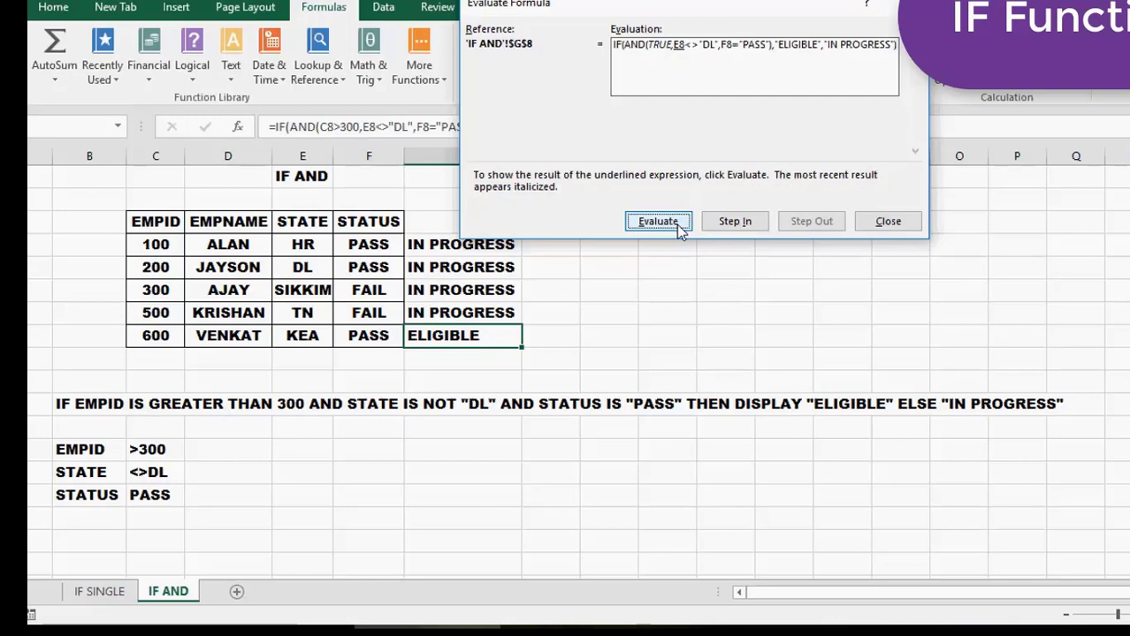
click(679, 229)
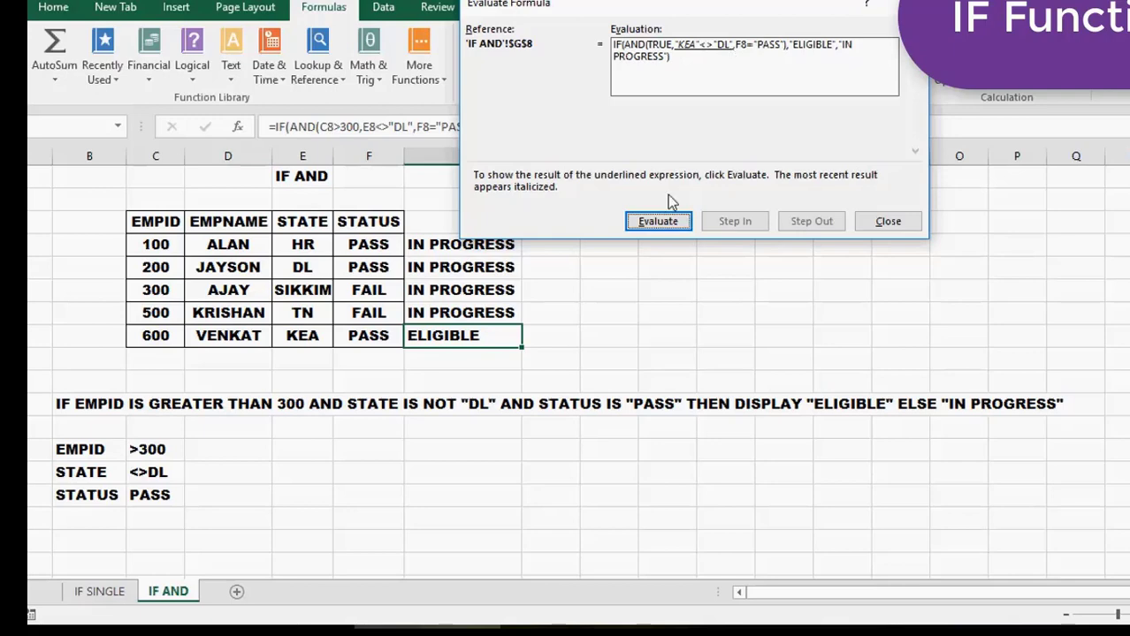
click(661, 223)
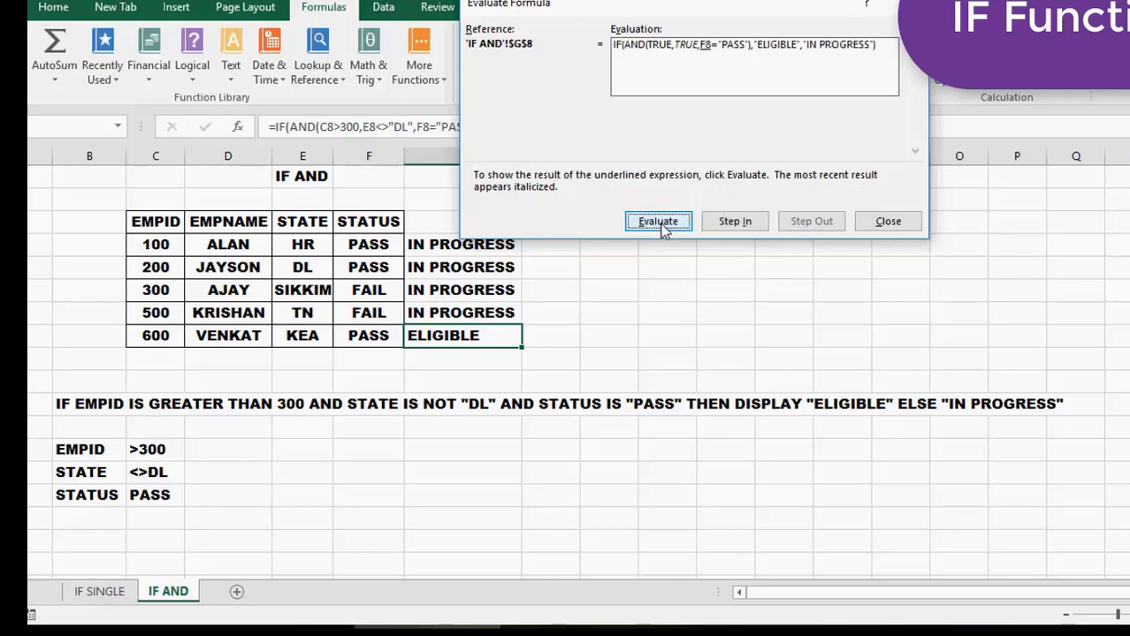
click(661, 224)
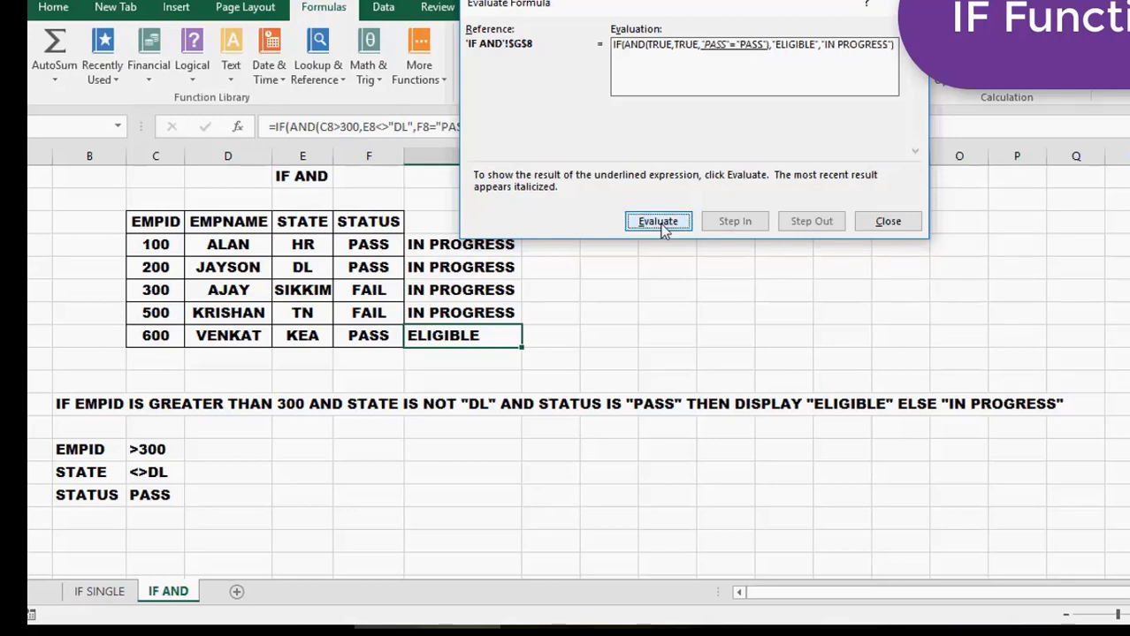
click(661, 224)
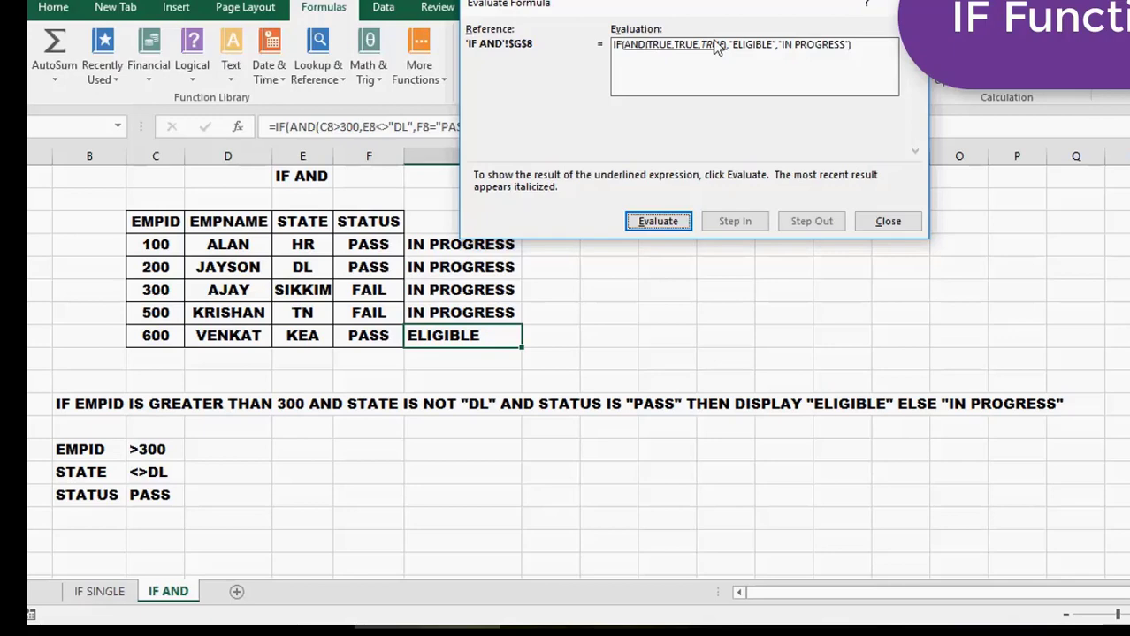
click(656, 222)
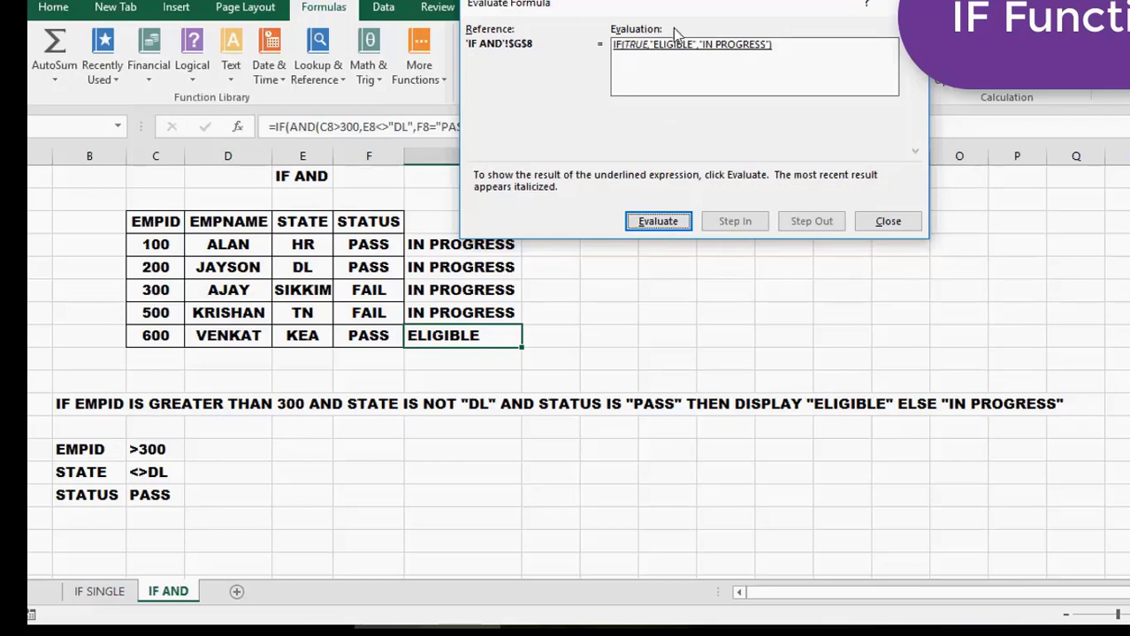
click(658, 220)
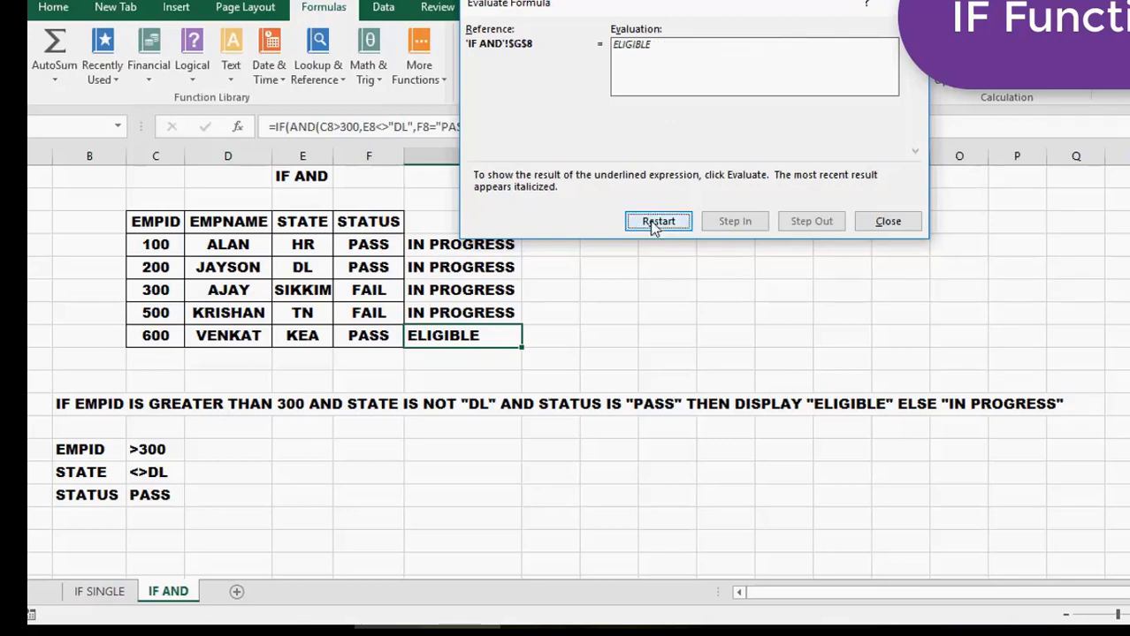
click(888, 222)
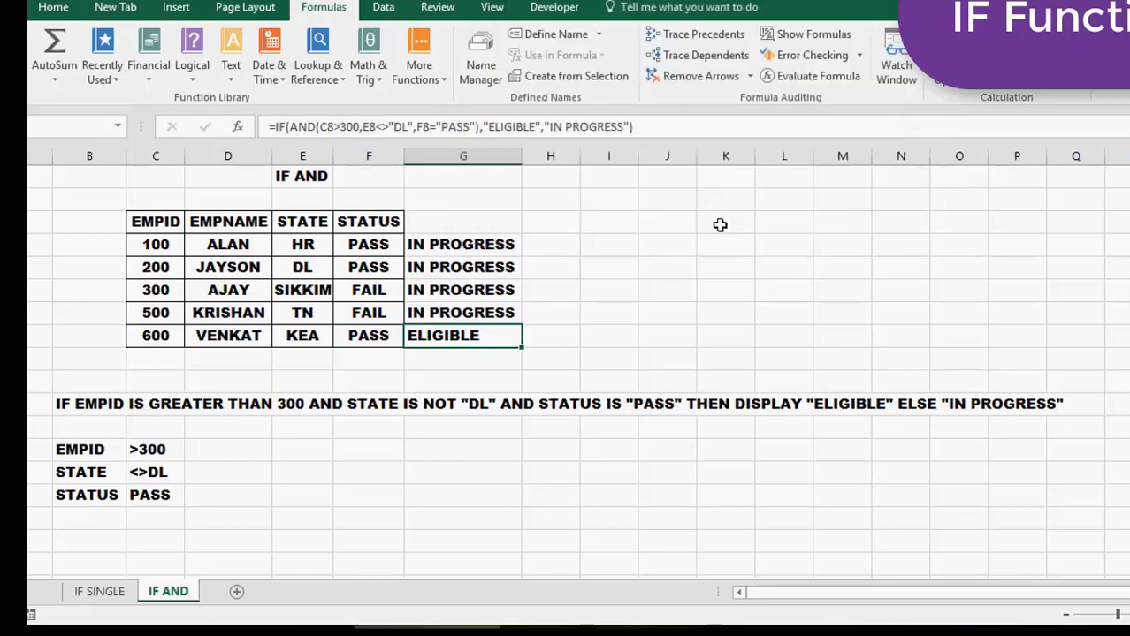
Widen column H until it is slightly wider than column G
click(464, 244)
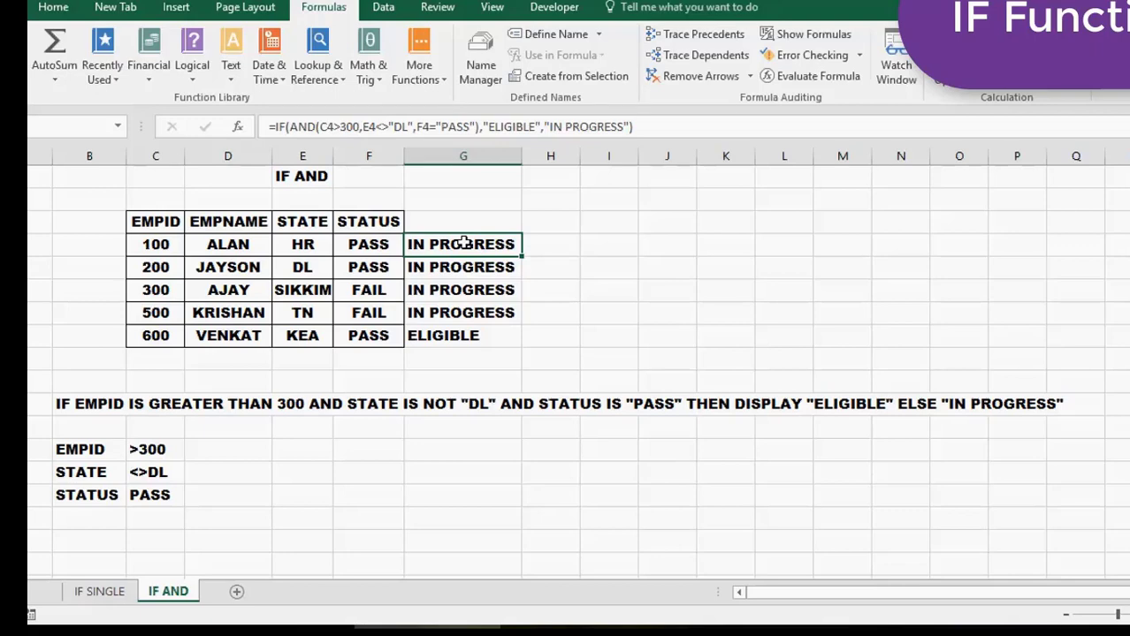
click(565, 244)
drag(581, 159, 648, 167)
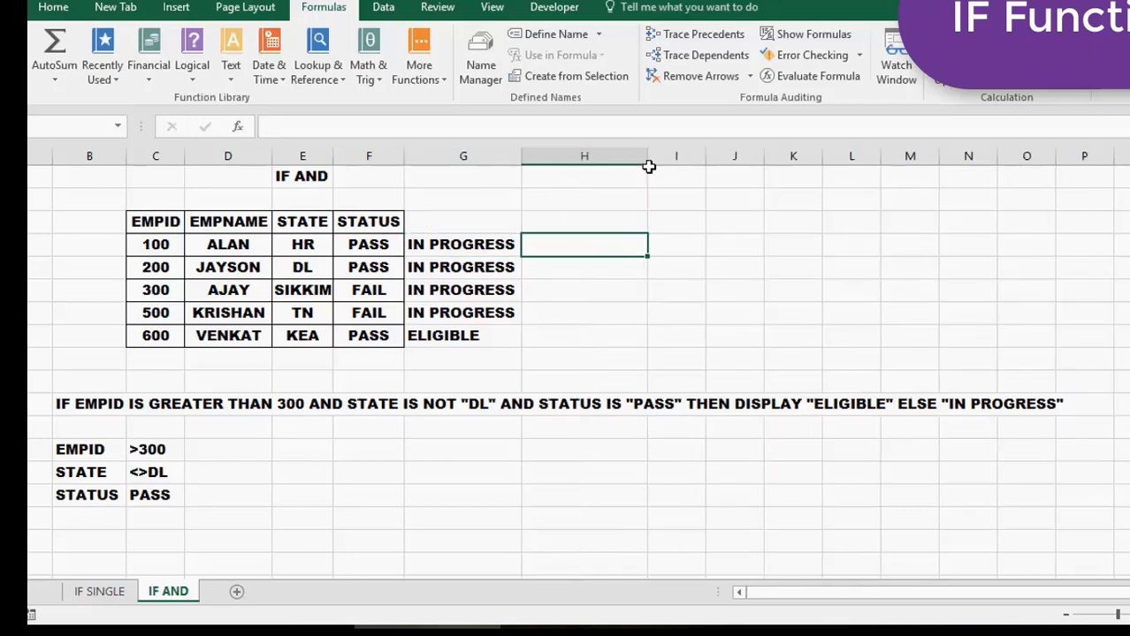
Copy the formula text from G4 and enter it in H4 as =IF(AND(C4>300,E4<>"DL",F4="PASS"),"ELIGIBLE","IN PROGRESS")
click(467, 245)
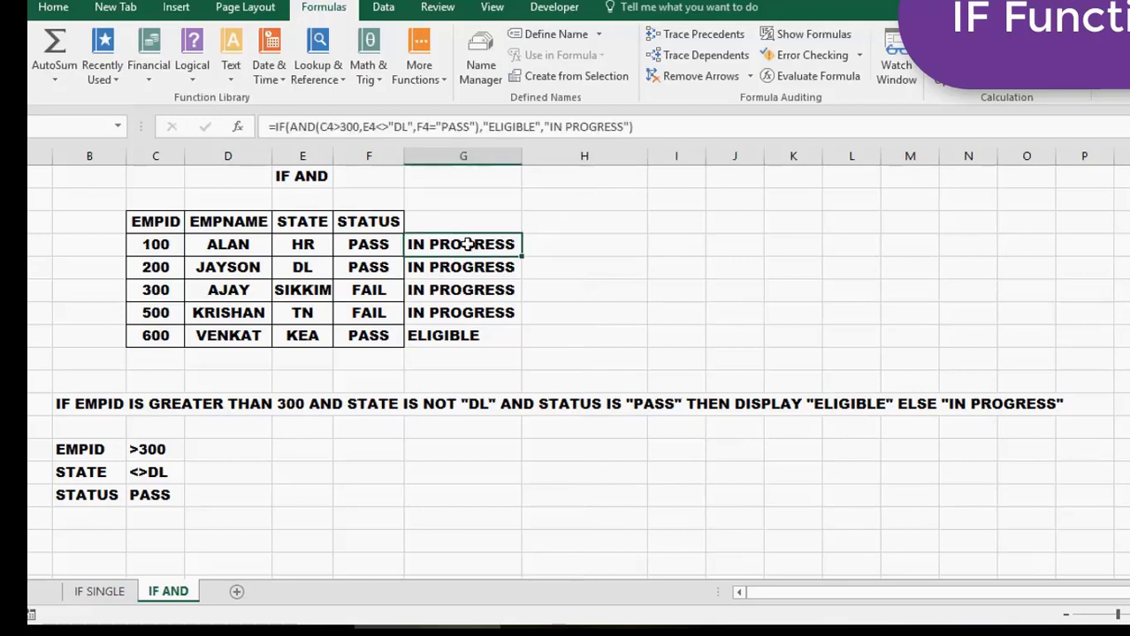
click(583, 240)
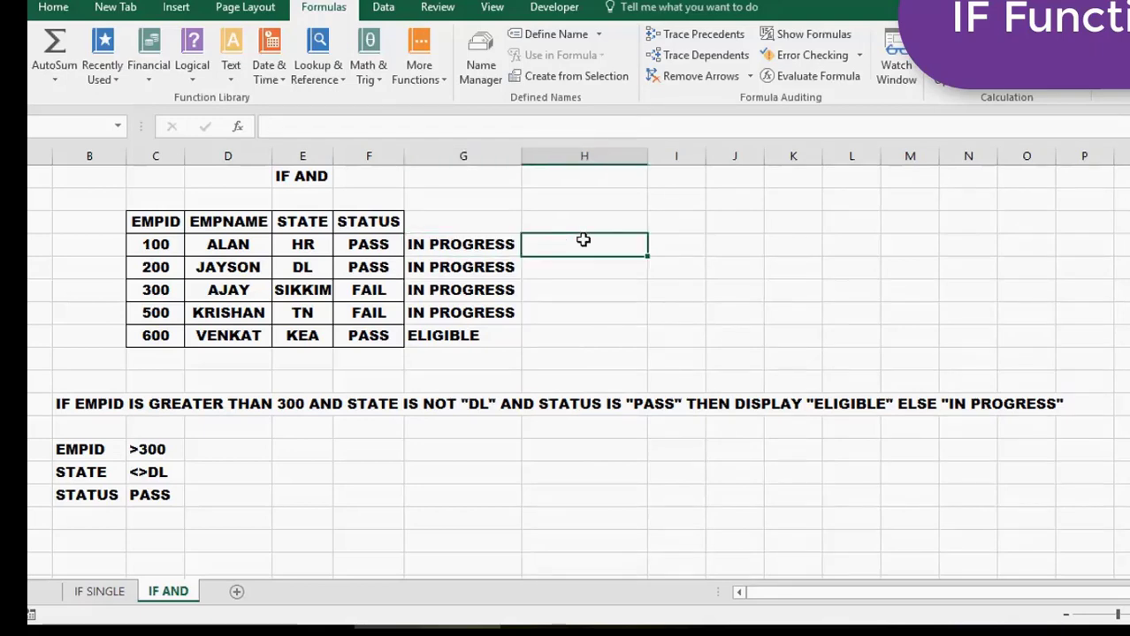
click(473, 243)
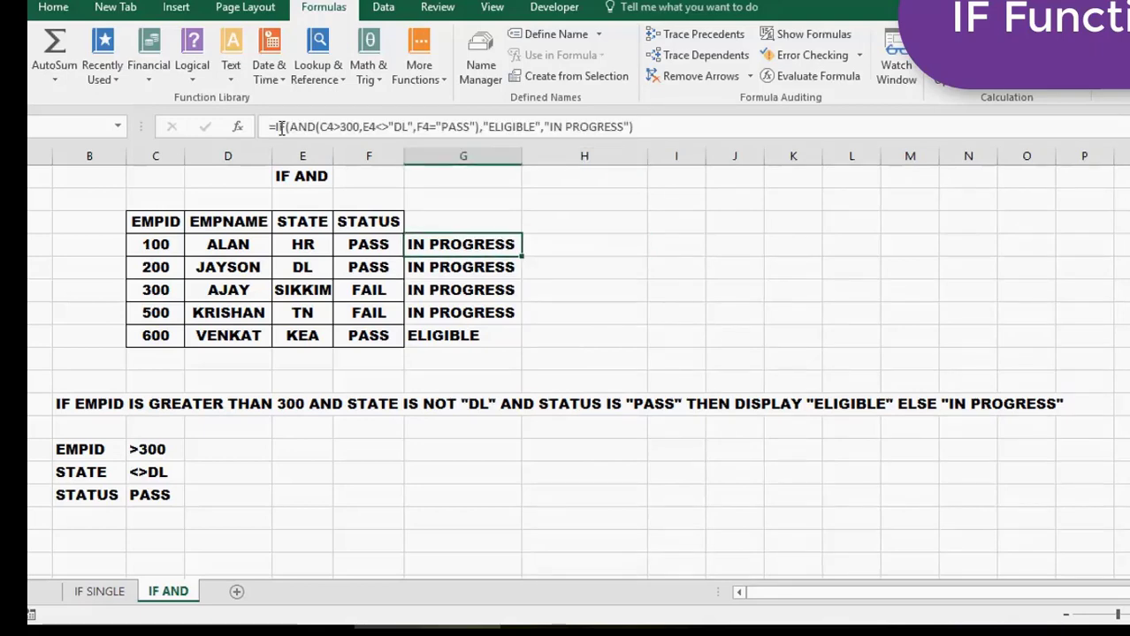
click(455, 126)
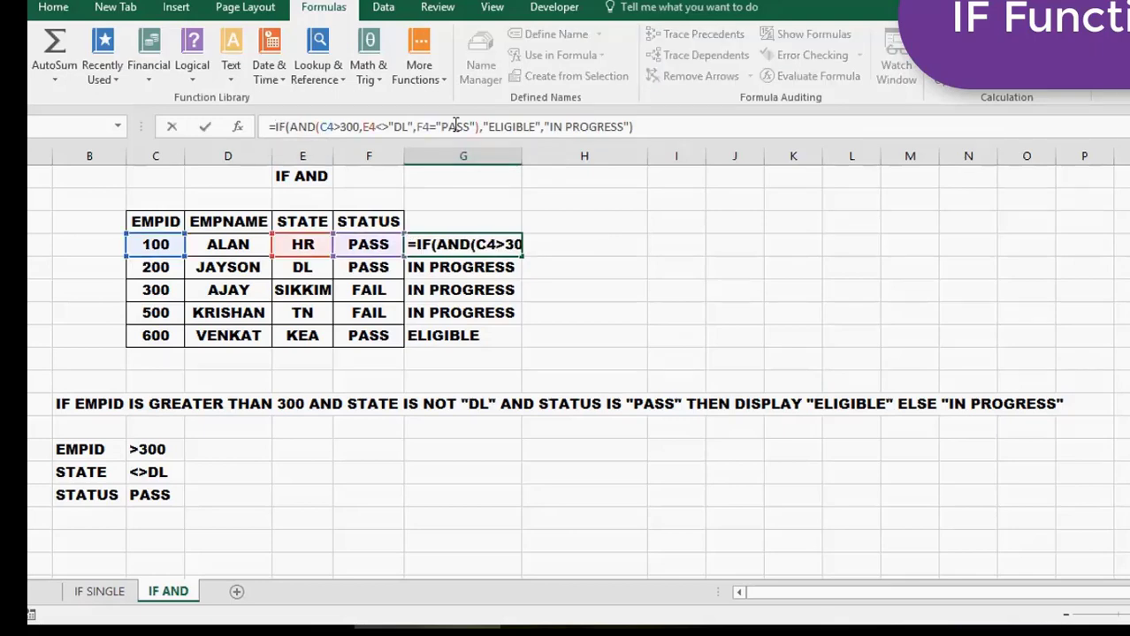
double_click(654, 126)
key(ctrl+c)
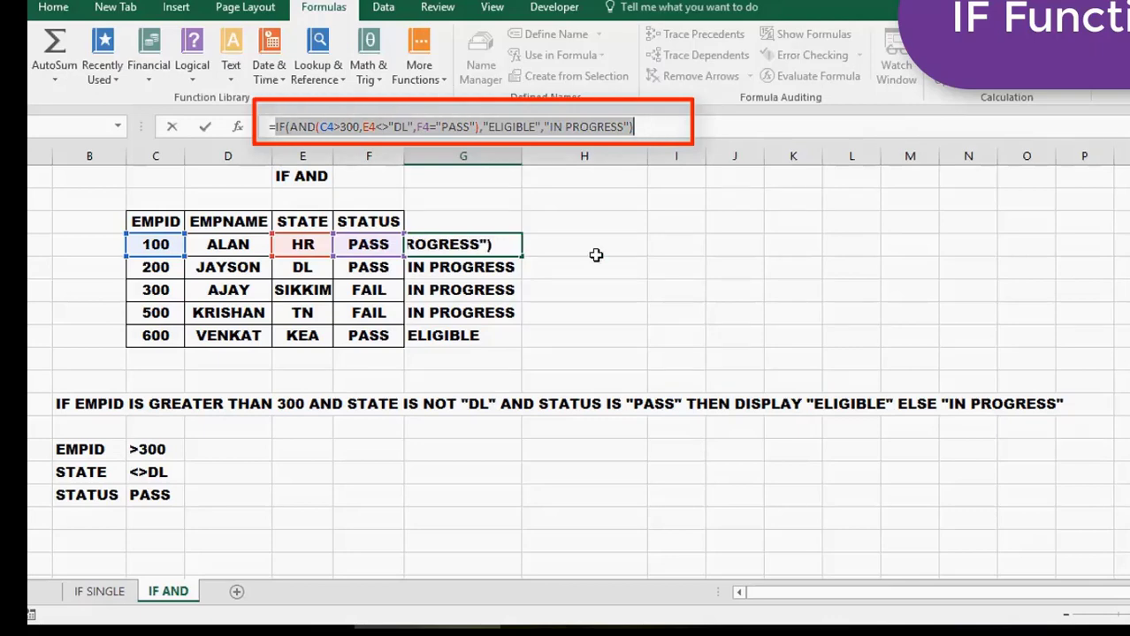
key(Escape)
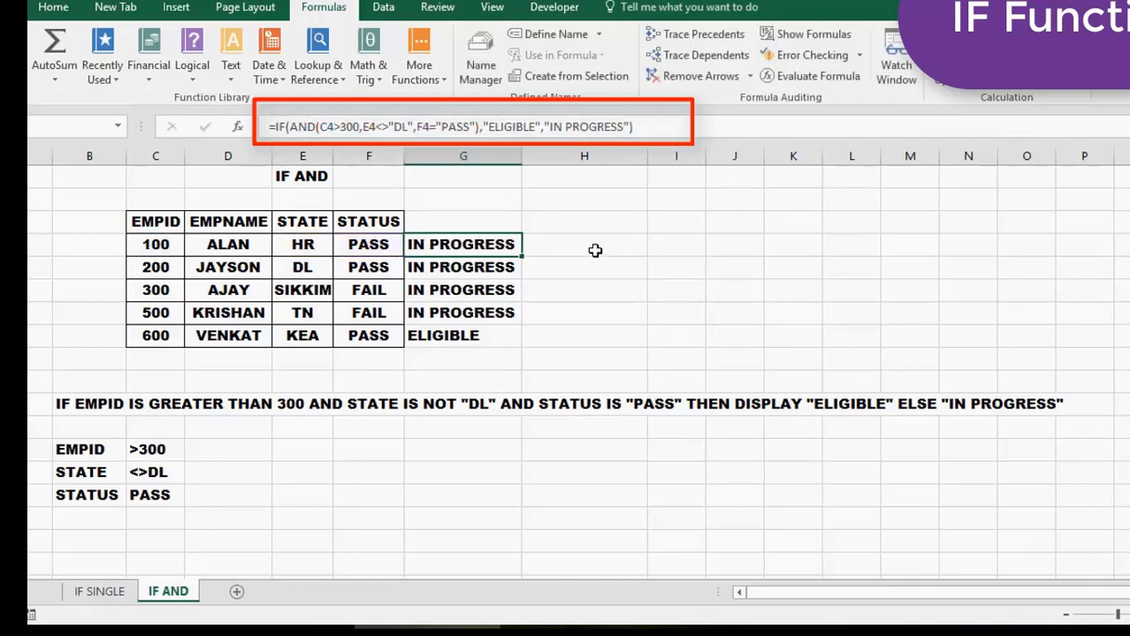
click(596, 252)
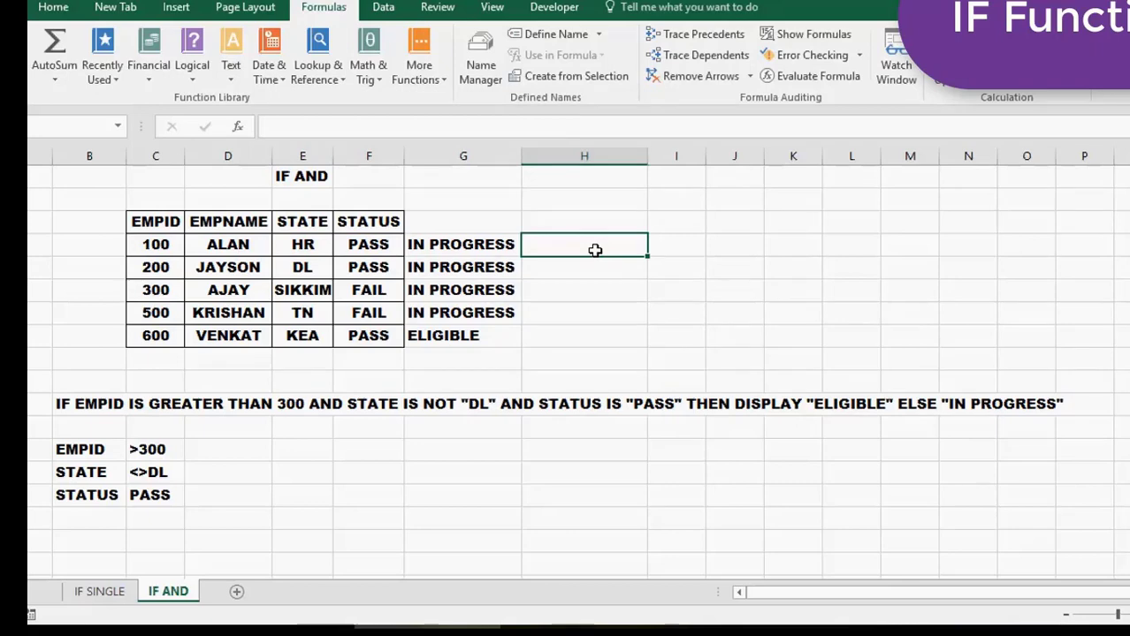
text(=)
key(ctrl+v)
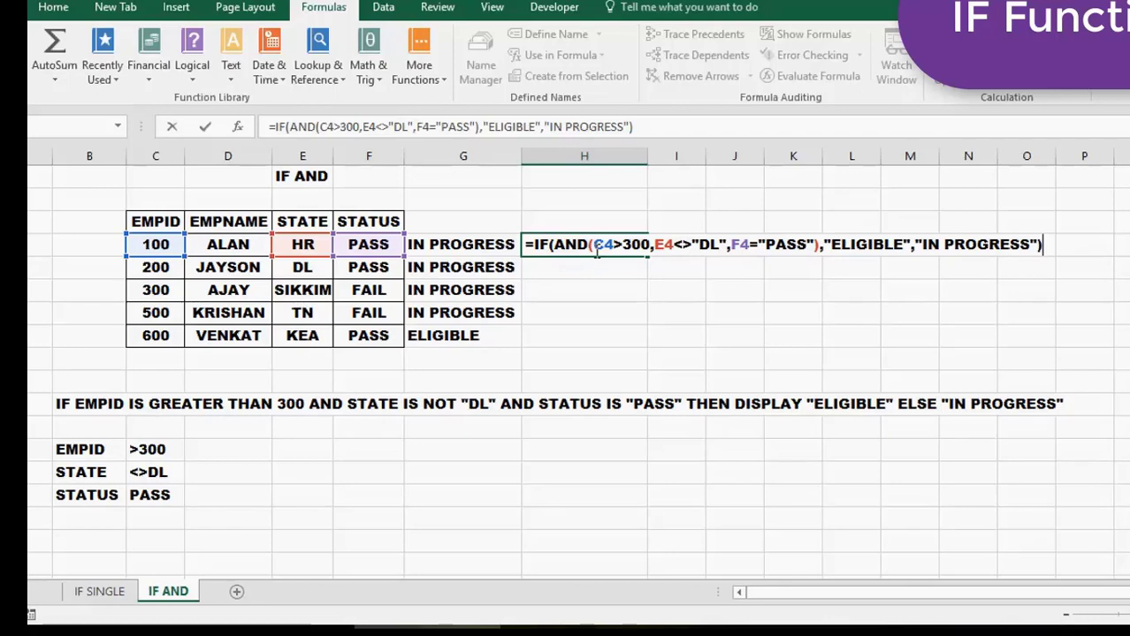
key(Return)
Replace AND with OR in the H4 formula, making it =IF(OR(C4>300,E4<>"DL",F4="PASS"),"ELIGIBLE","IN PROGRESS")
click(595, 250)
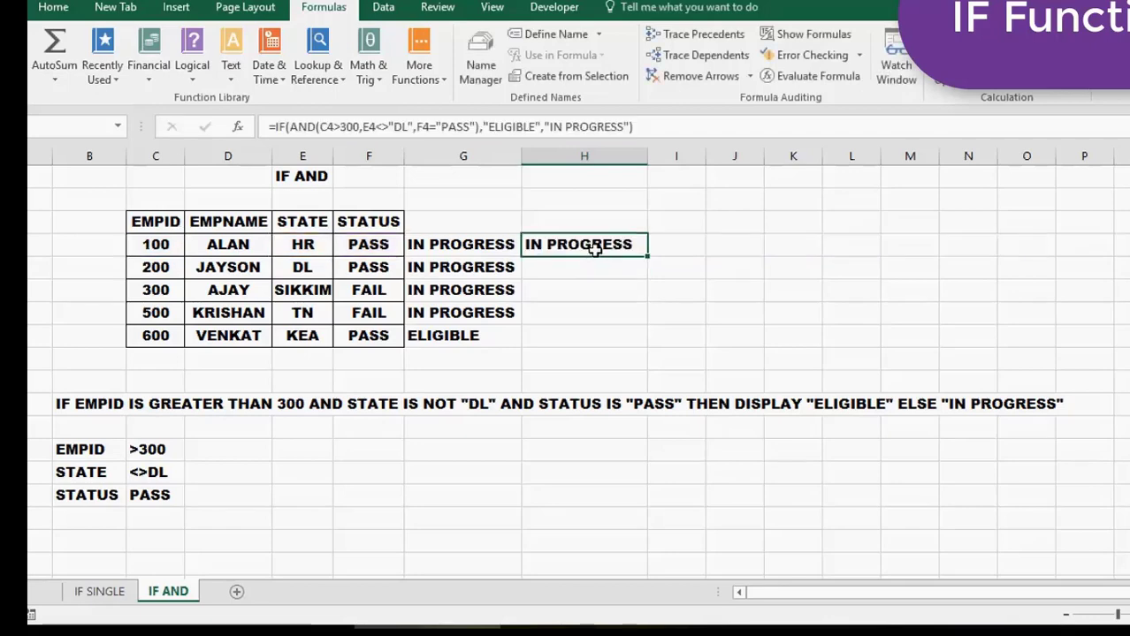
click(320, 126)
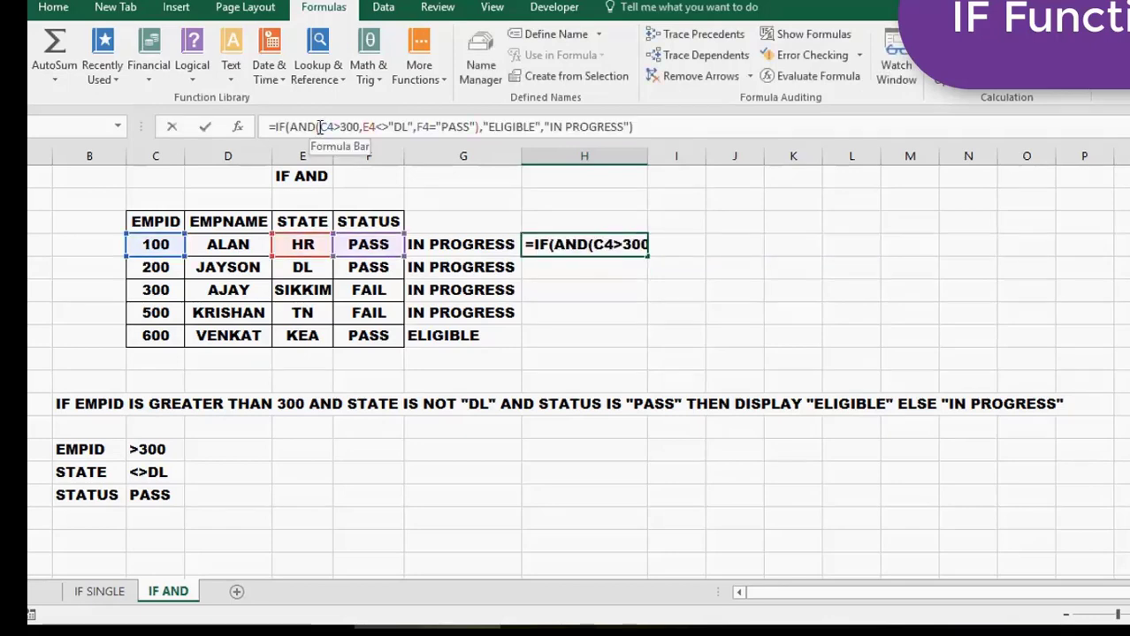
key(BackSpace)
key(BackSpace)
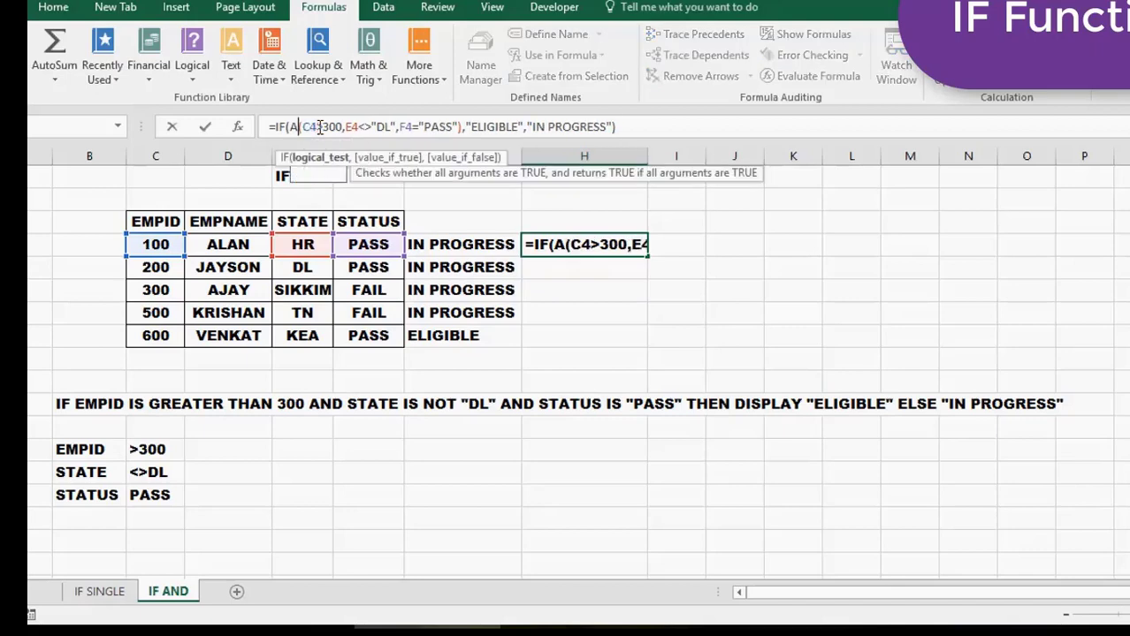
key(BackSpace)
text(OR)
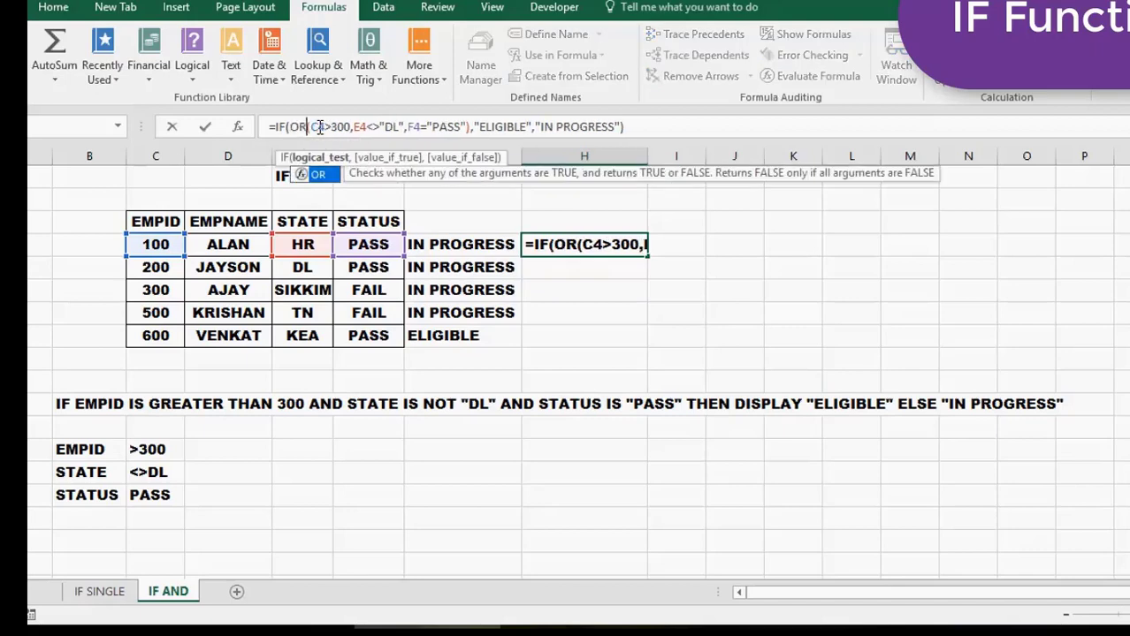
click(467, 126)
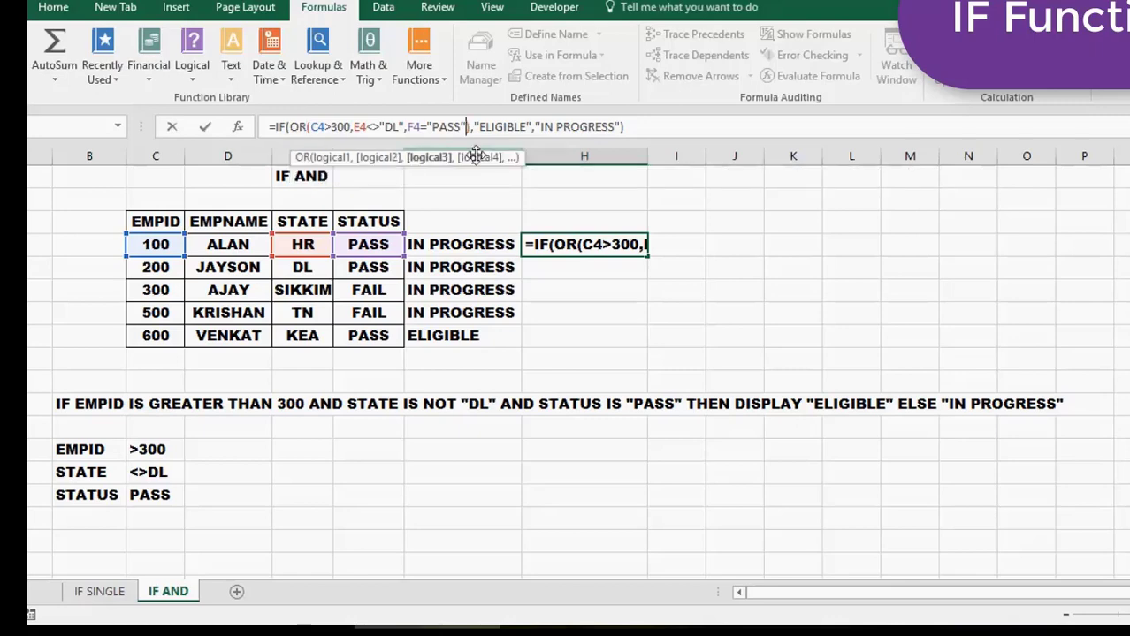
text())
click(496, 127)
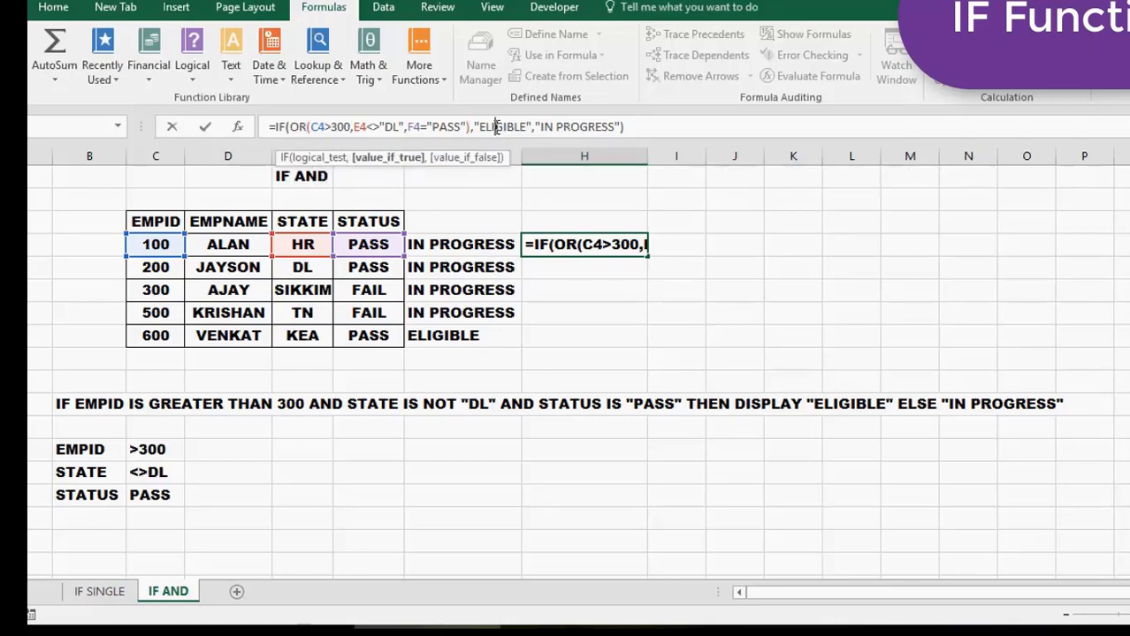
click(585, 126)
key(Return)
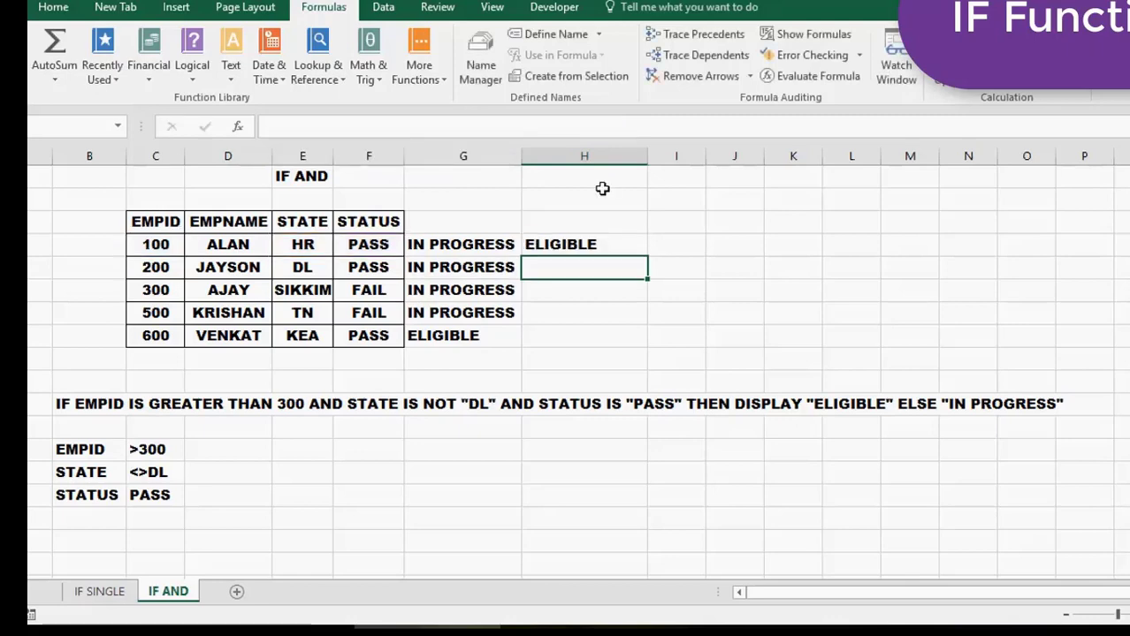
Fill the IF/OR formula from H4 down to H8 for the remaining employees
key(Up)
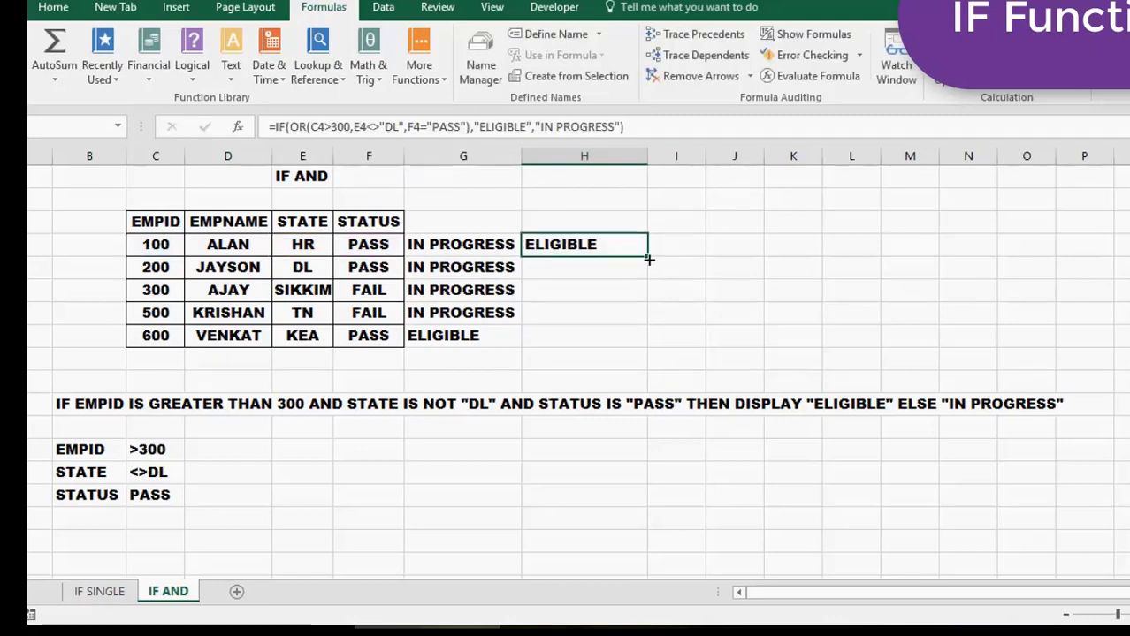
double_click(648, 257)
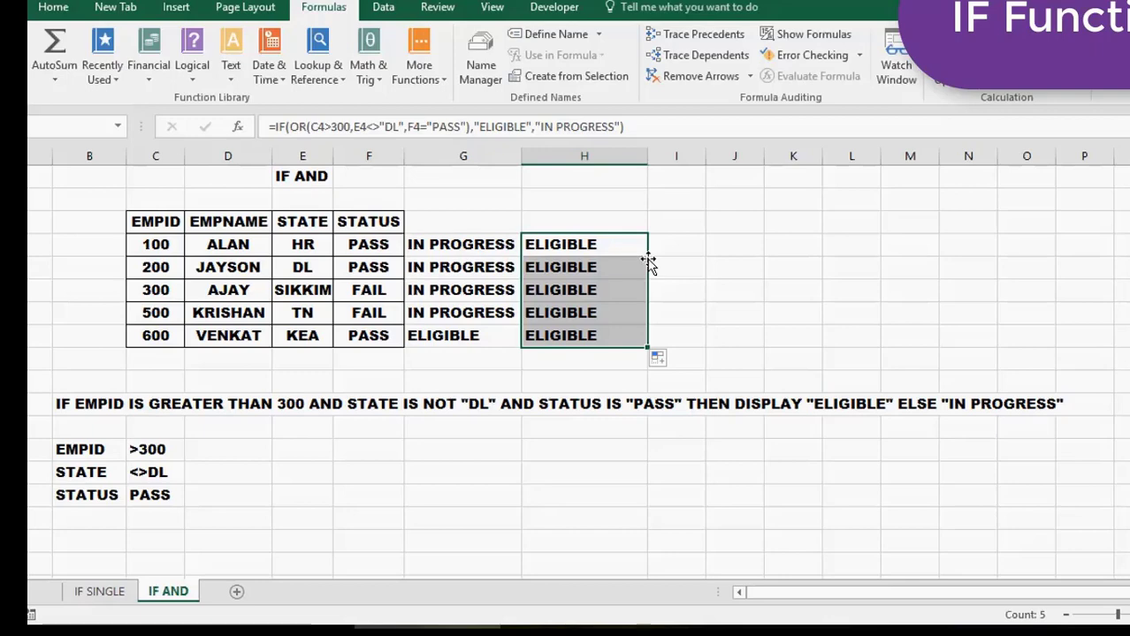
click(149, 257)
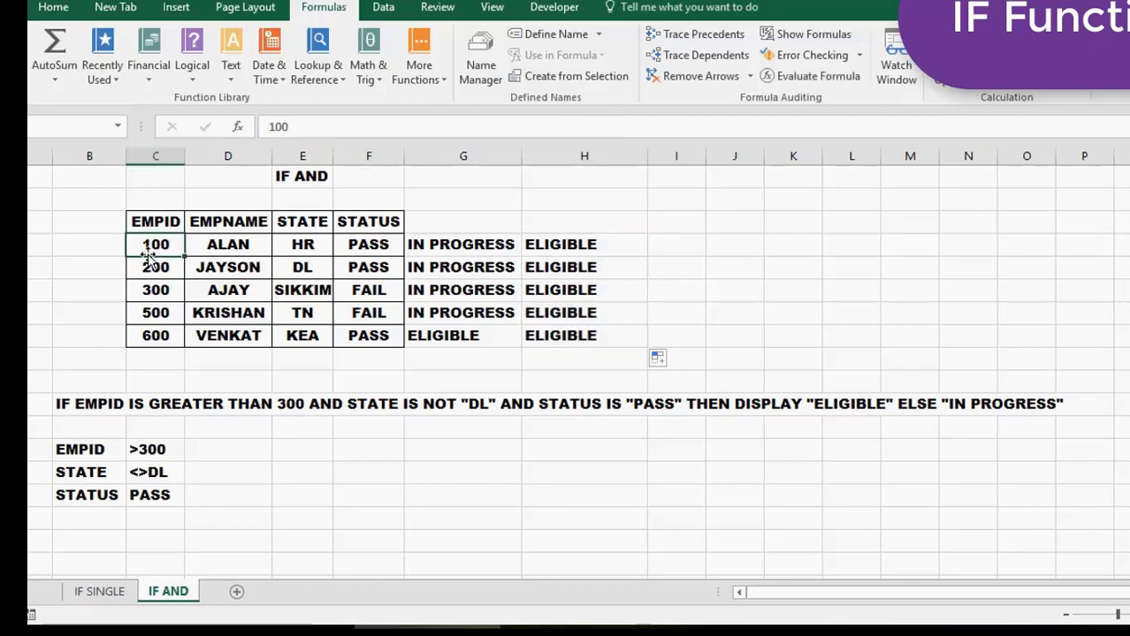
Enter the column headers IFAND in G3 and IFOR in H3
click(489, 222)
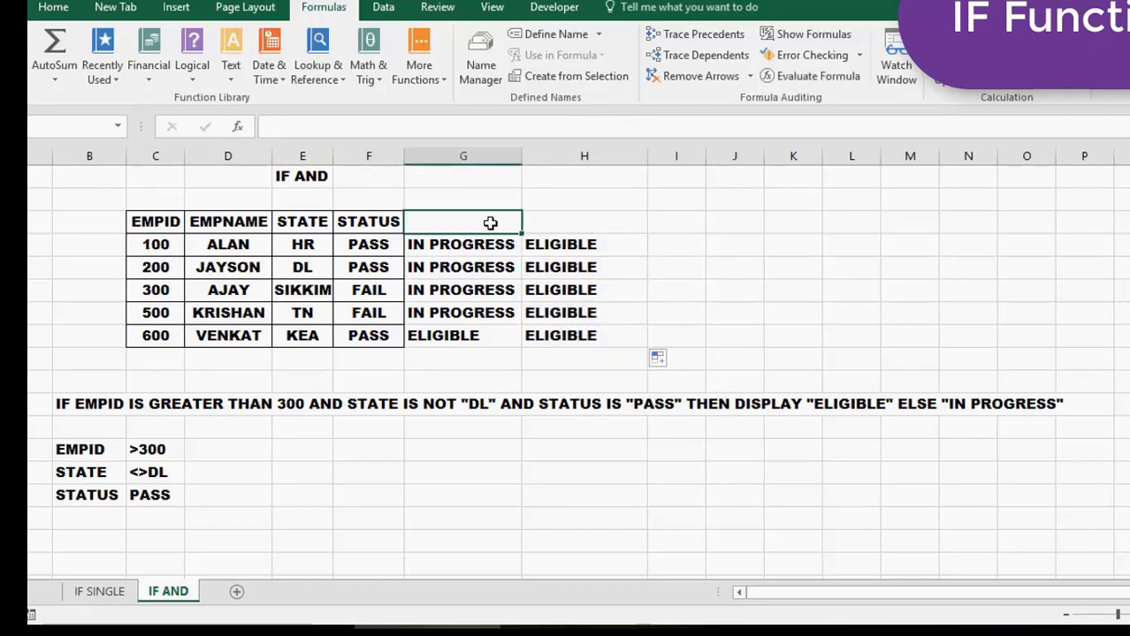
text(IFAN)
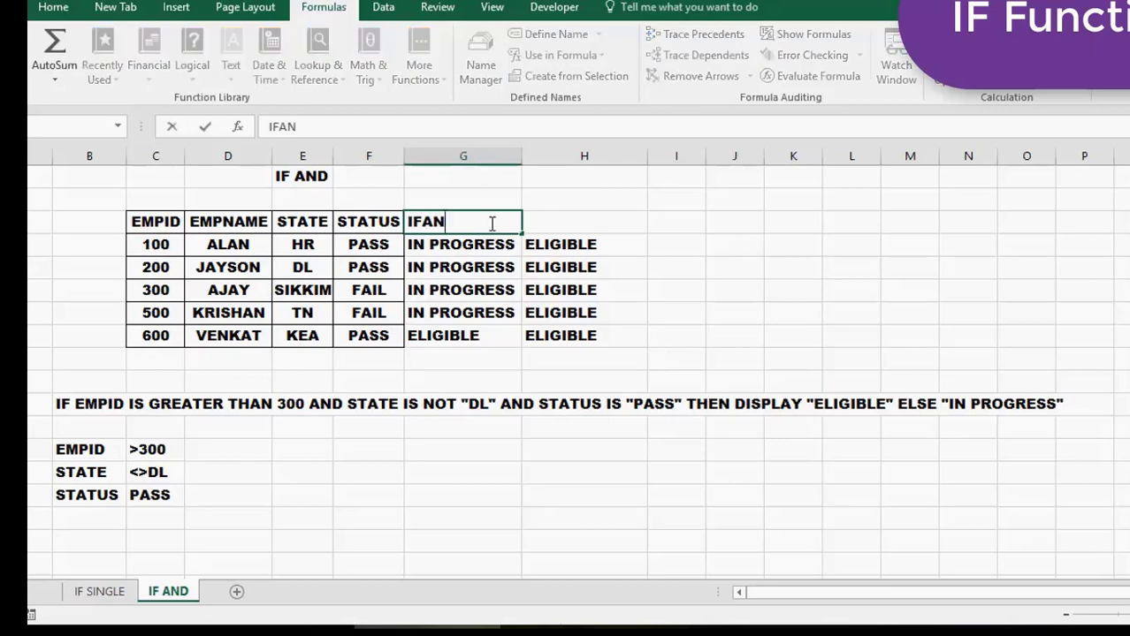
text(D)
key(Tab)
text(IFOR)
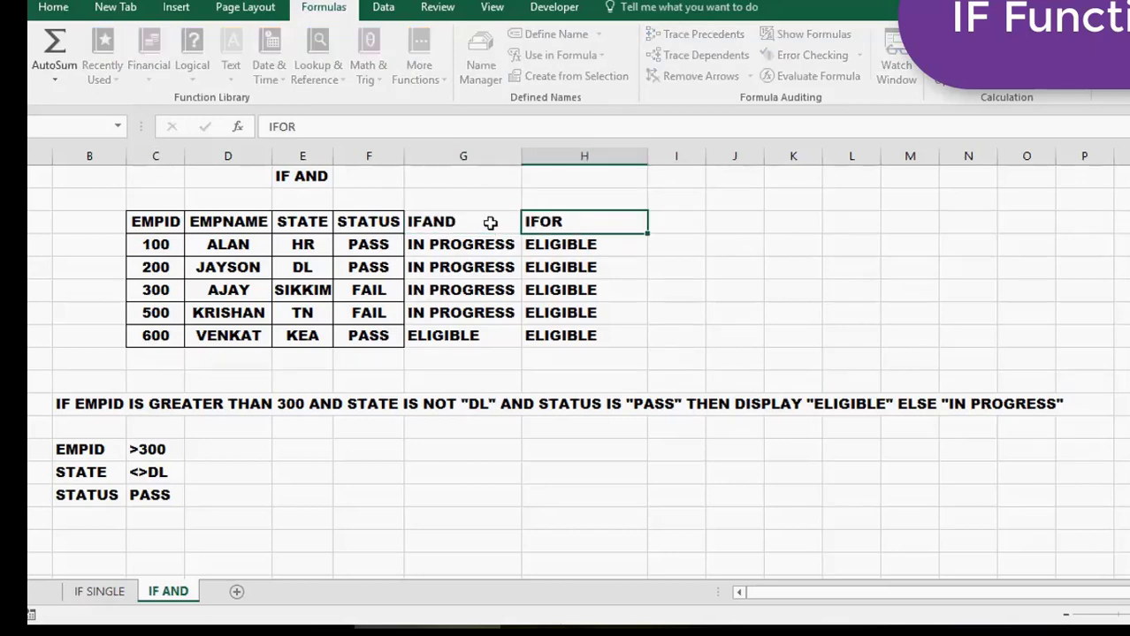
key(Return)
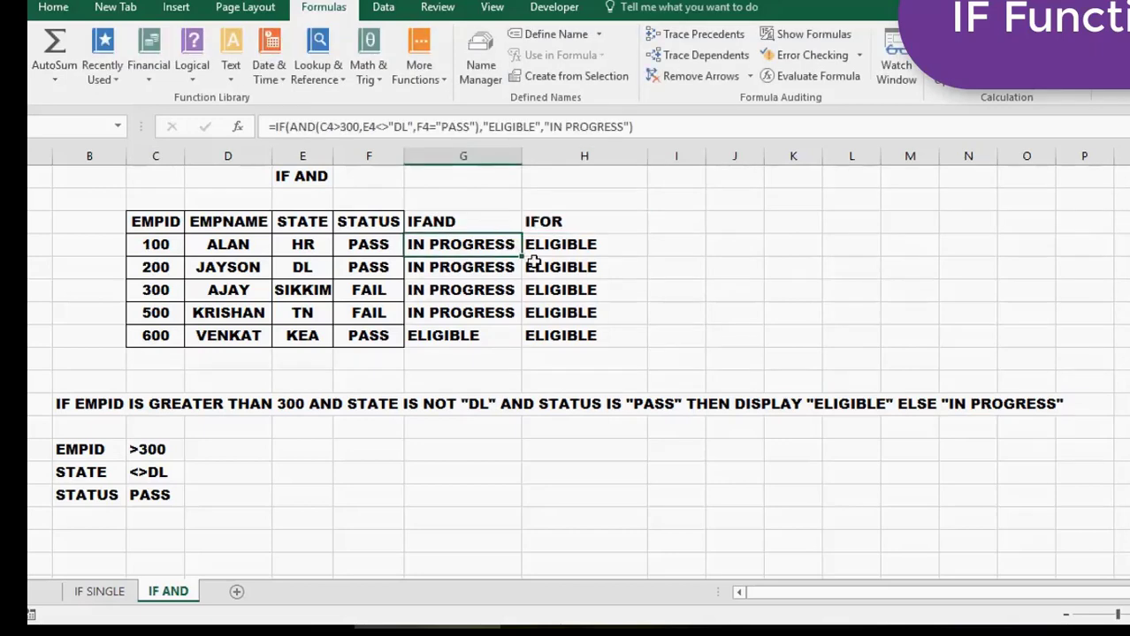
Apply borders to all cells in G4:H8 and centre their contents
shift+click(598, 337)
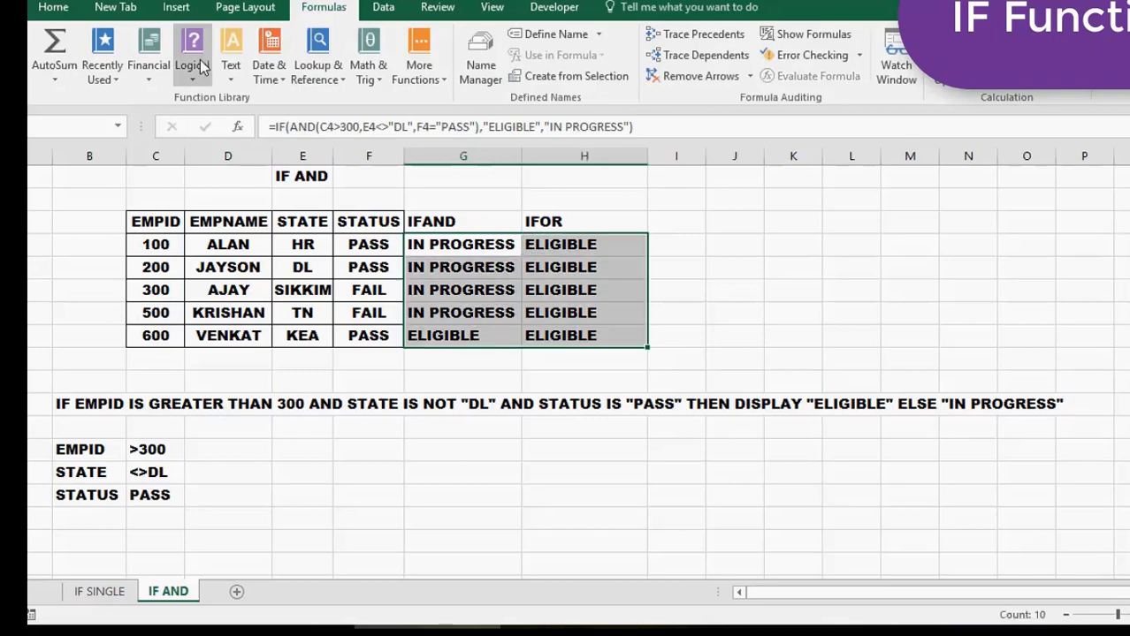
click(53, 8)
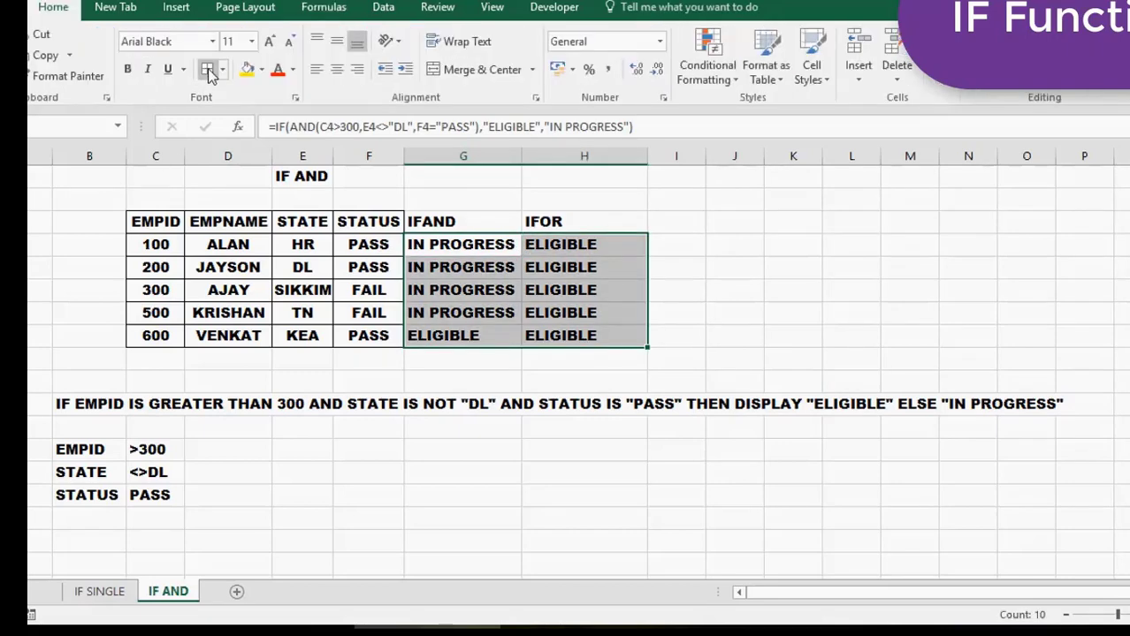
click(209, 70)
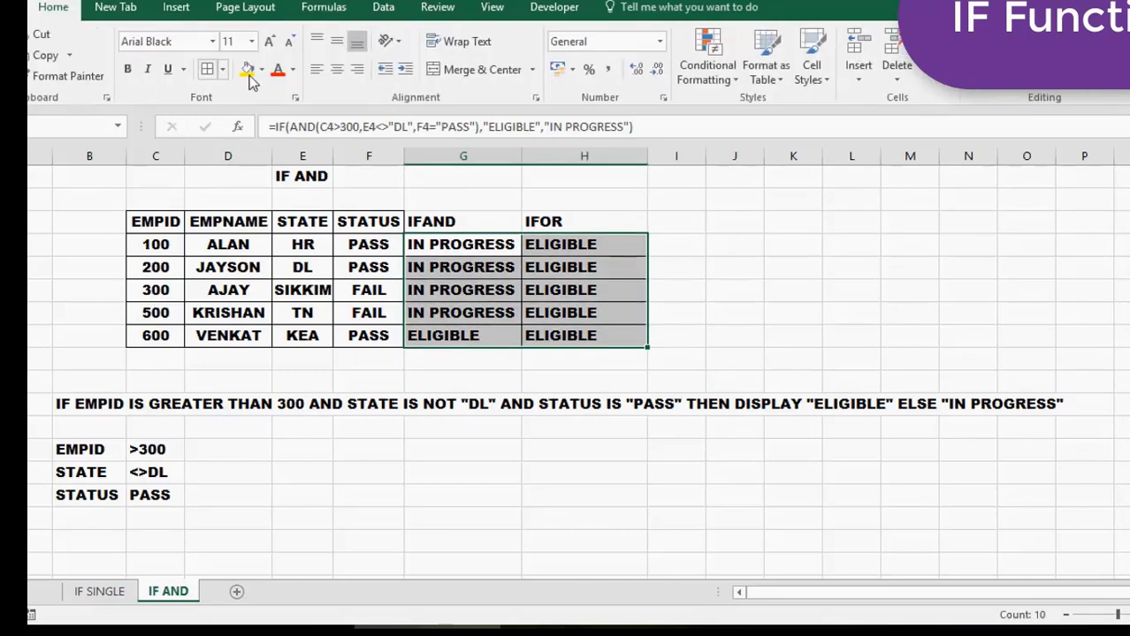
click(337, 71)
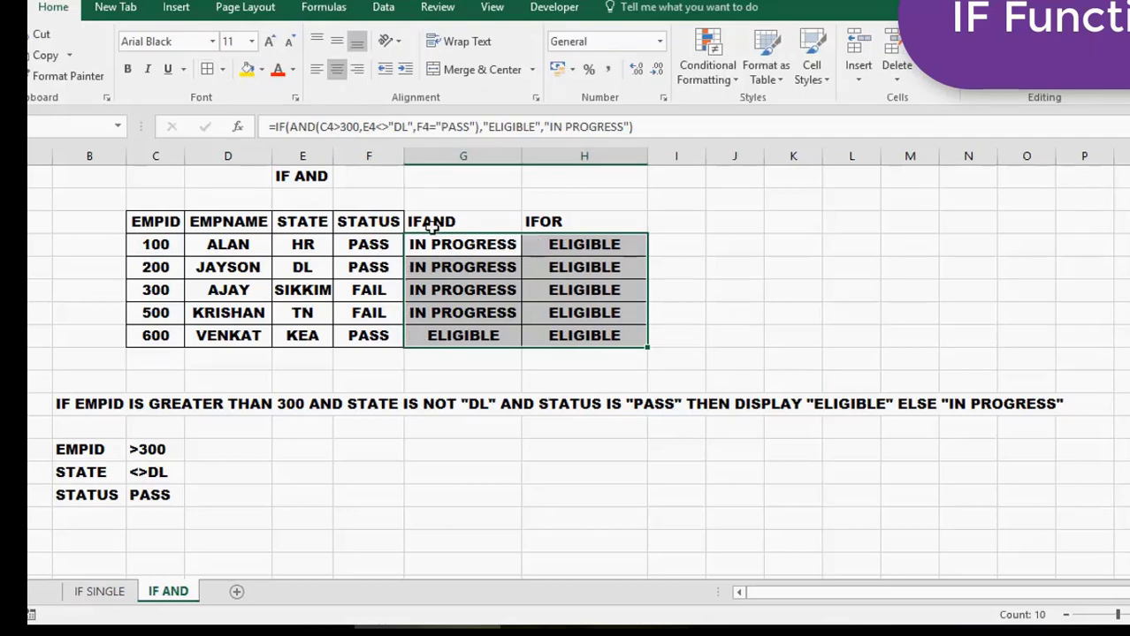
Centre the header cells F3:H3 horizontally
click(372, 225)
drag(372, 225, 597, 225)
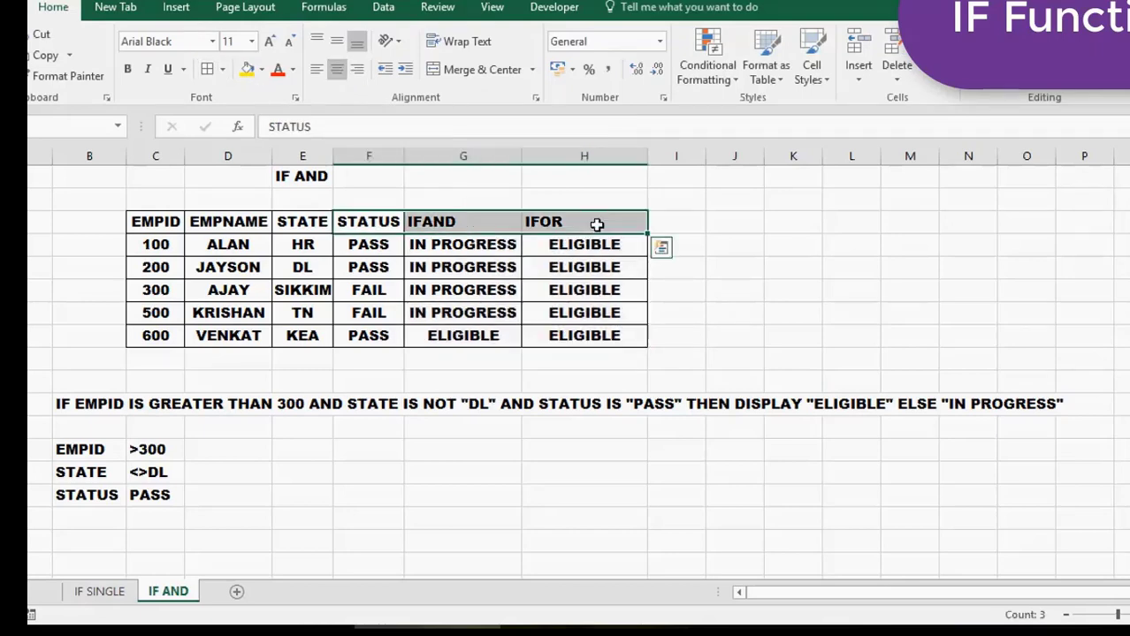
click(337, 73)
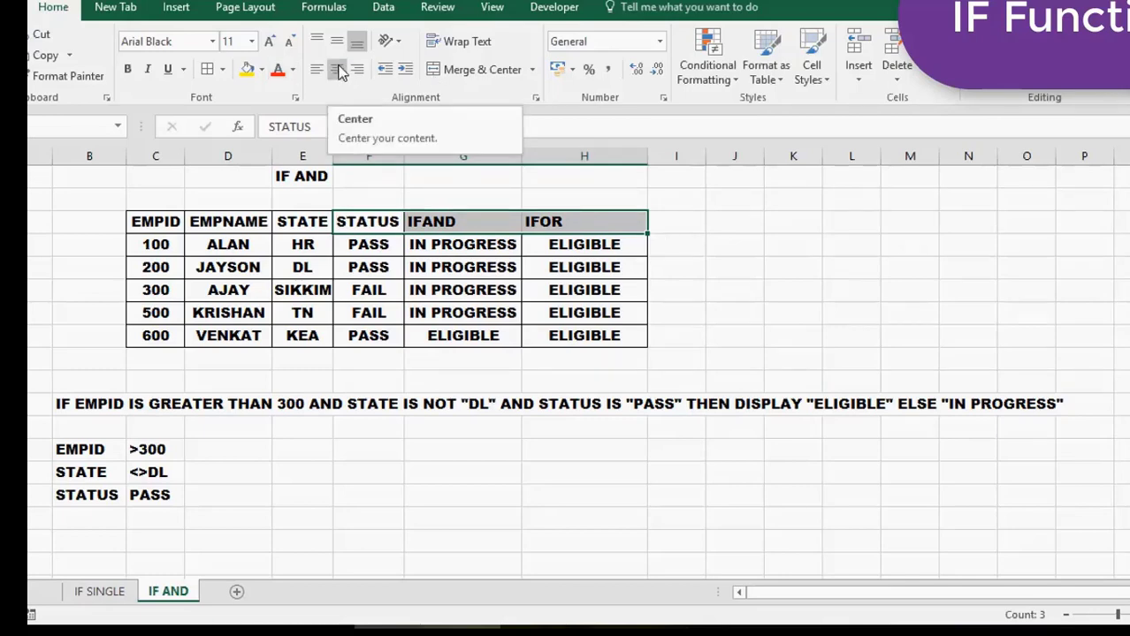
click(338, 70)
Delete the end of the H4 formula so that it stops right after F4="PASS"
click(623, 245)
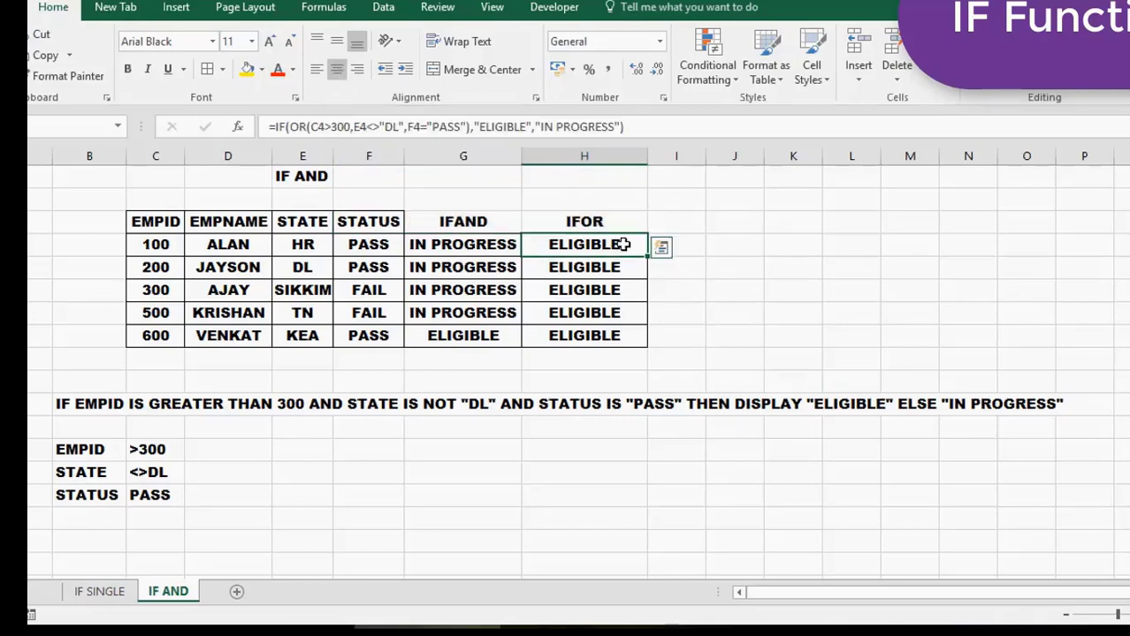
click(468, 127)
text())
key(BackSpace)
key(BackSpace)
key(BackSpace)
key(BackSpace)
key(BackSpace)
key(BackSpace)
key(BackSpace)
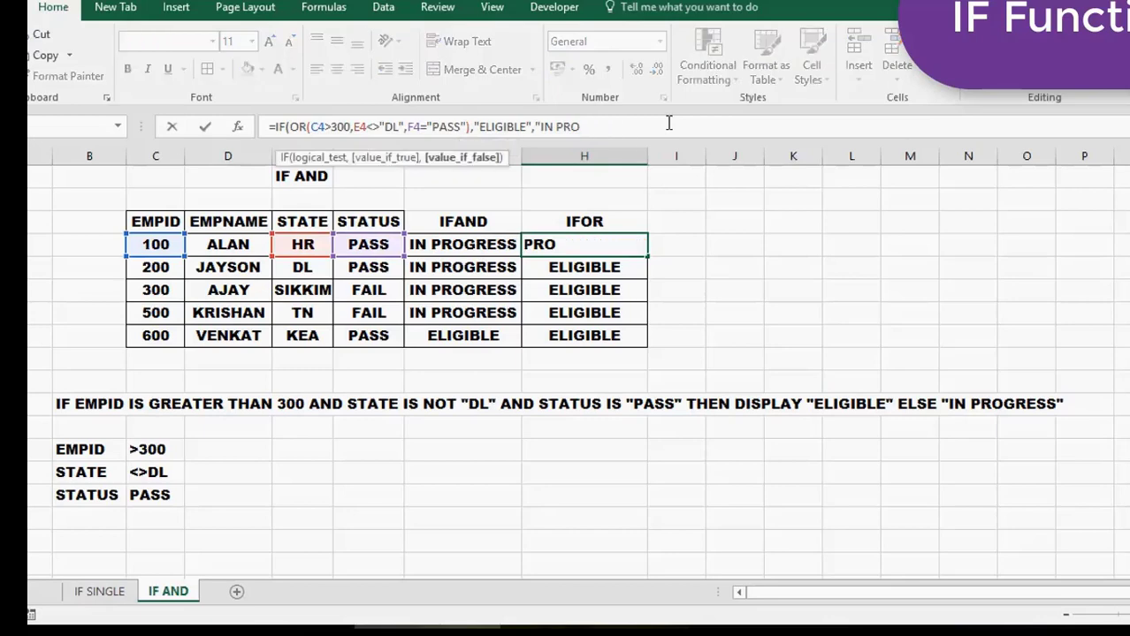
key(BackSpace)
key(BackSpace)
key(BackSpace)
key(BackSpace)
key(BackSpace)
key(BackSpace)
key(BackSpace)
key(BackSpace)
key(BackSpace)
key(BackSpace)
key(BackSpace)
key(BackSpace)
key(BackSpace)
key(BackSpace)
key(BackSpace)
key(BackSpace)
key(BackSpace)
key(BackSpace)
key(BackSpace)
key(BackSpace)
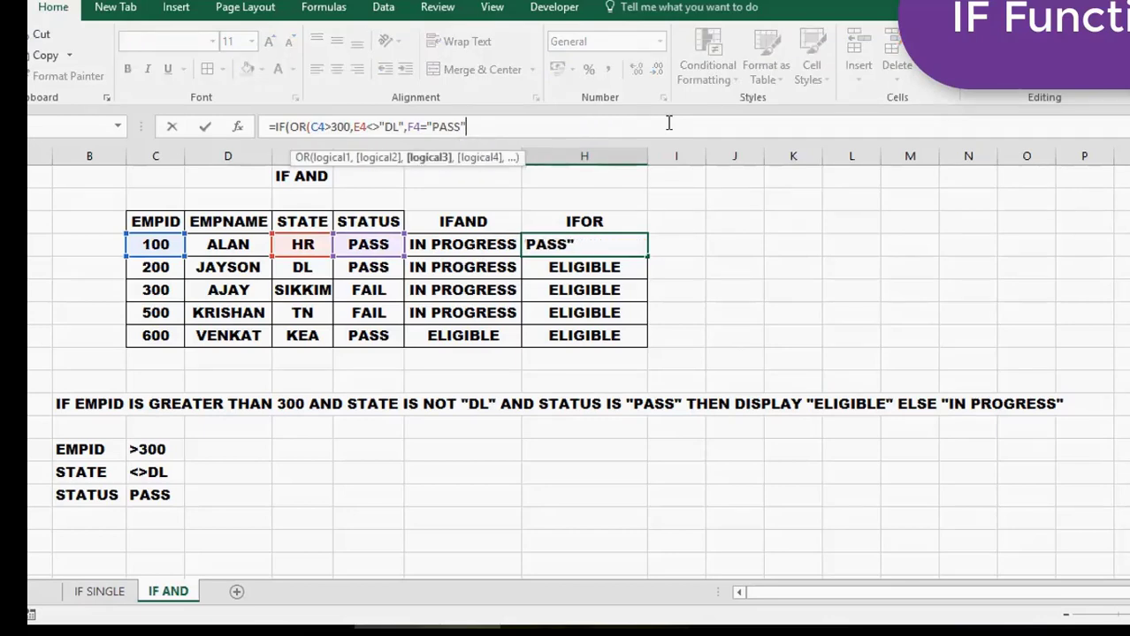
Complete the H4 formula with ,"ELIGIBLE","NOT ELIGIBLE") and try to enter it
text(,)
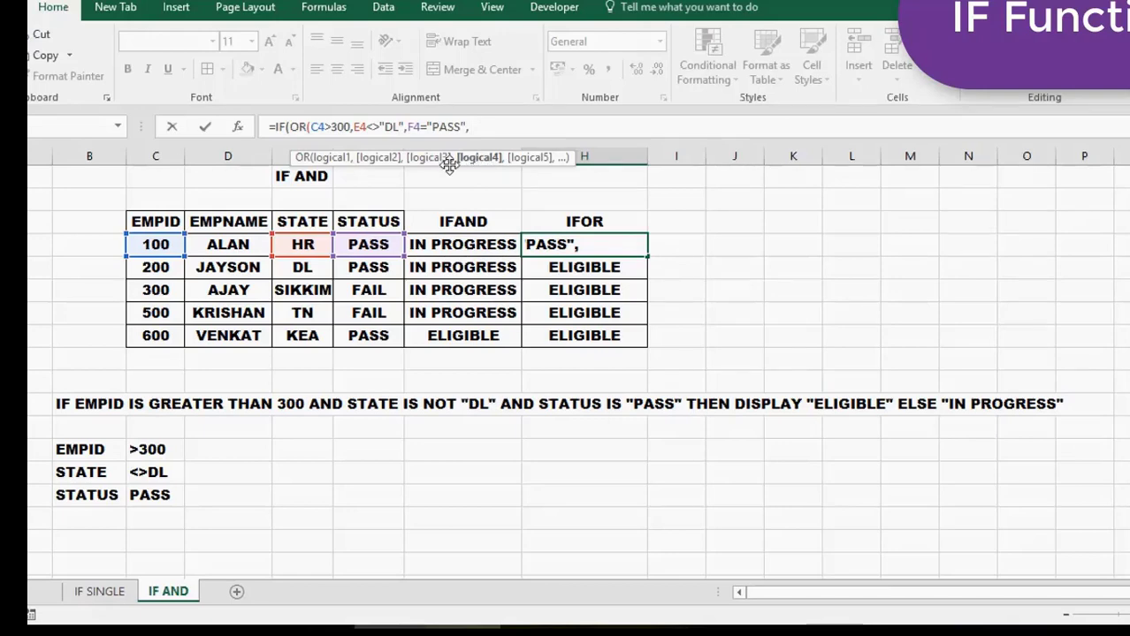
text("ELIG)
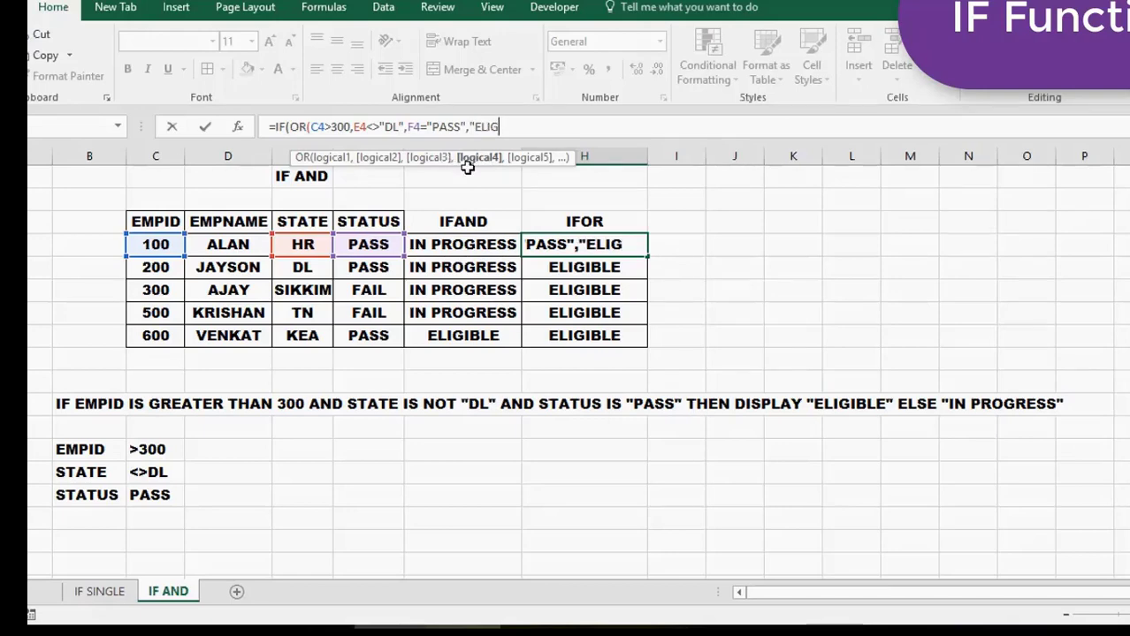
text(IBLE",)
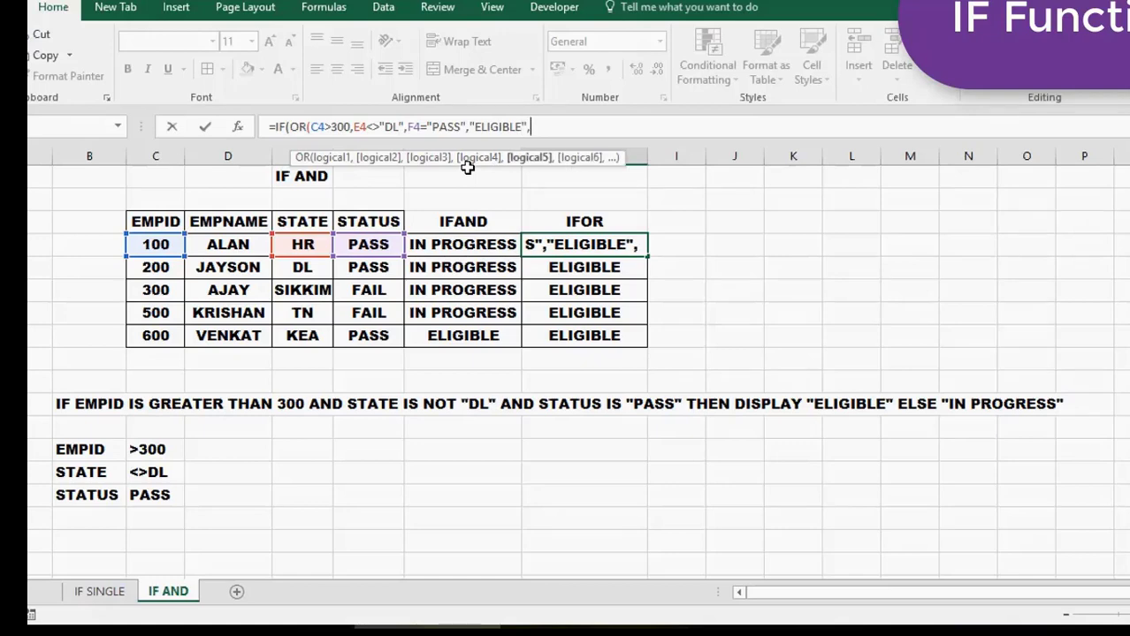
text("NOT EL)
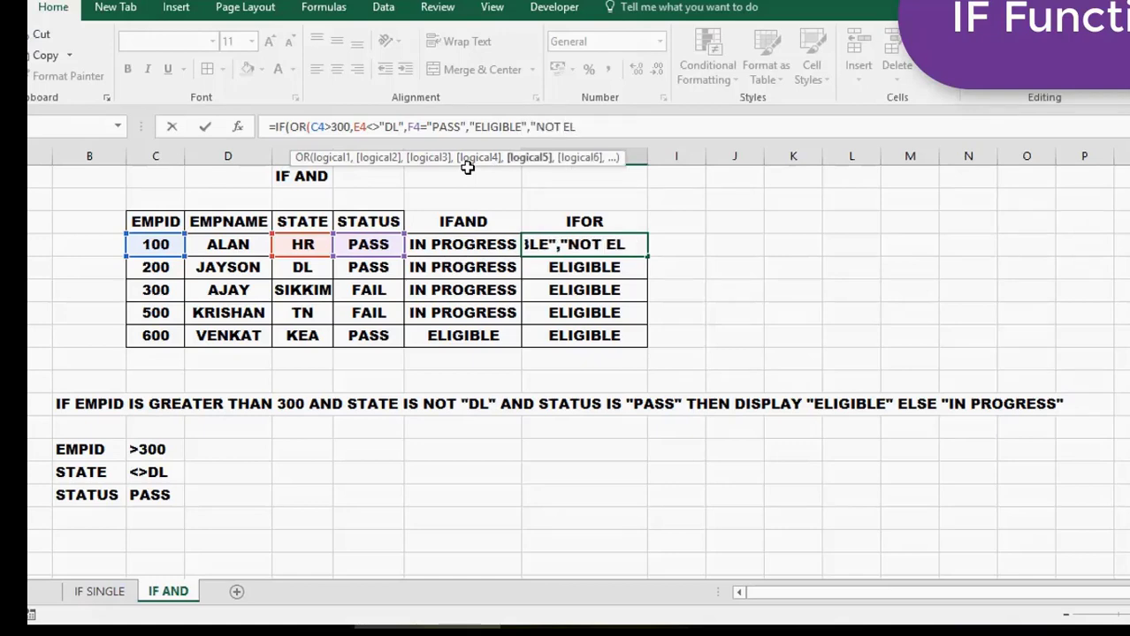
text(IGIB)
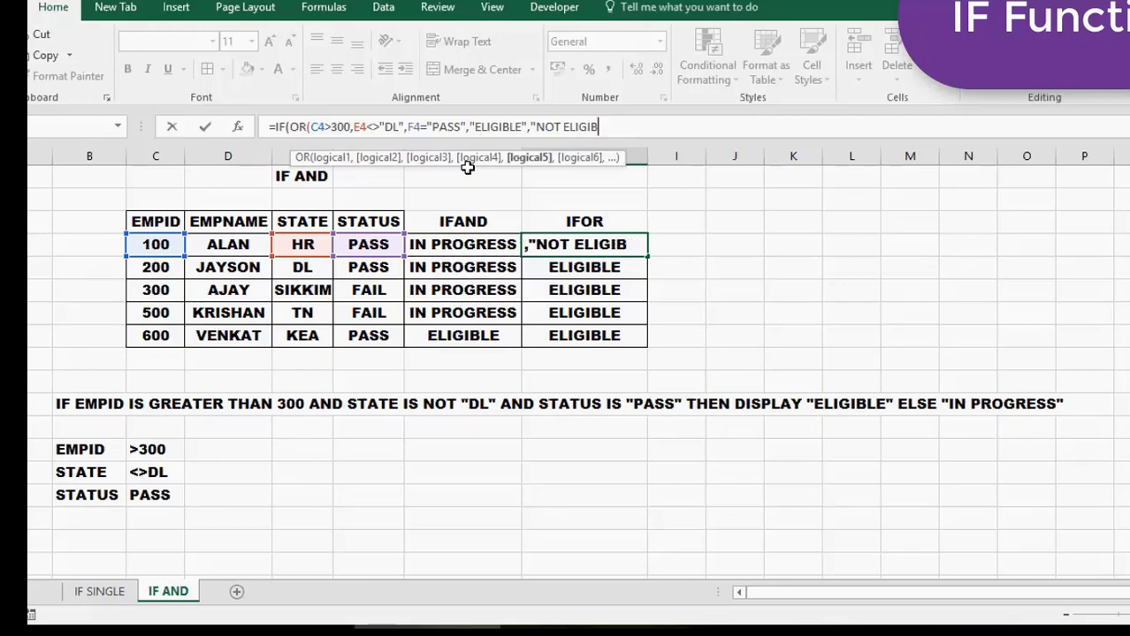
text(LE"))
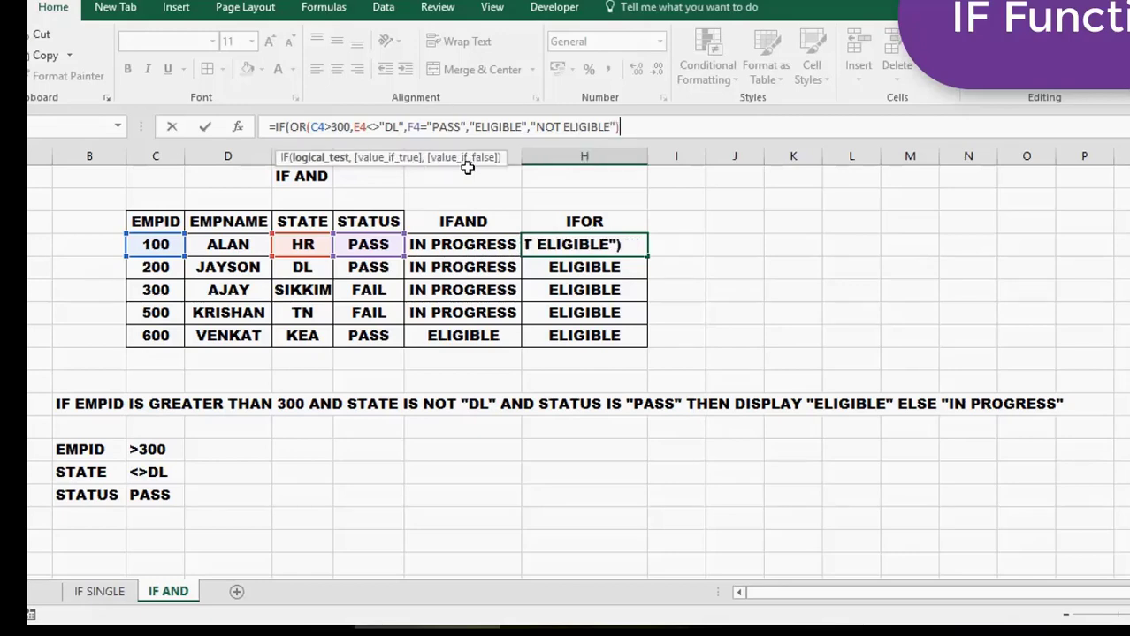
key(Return)
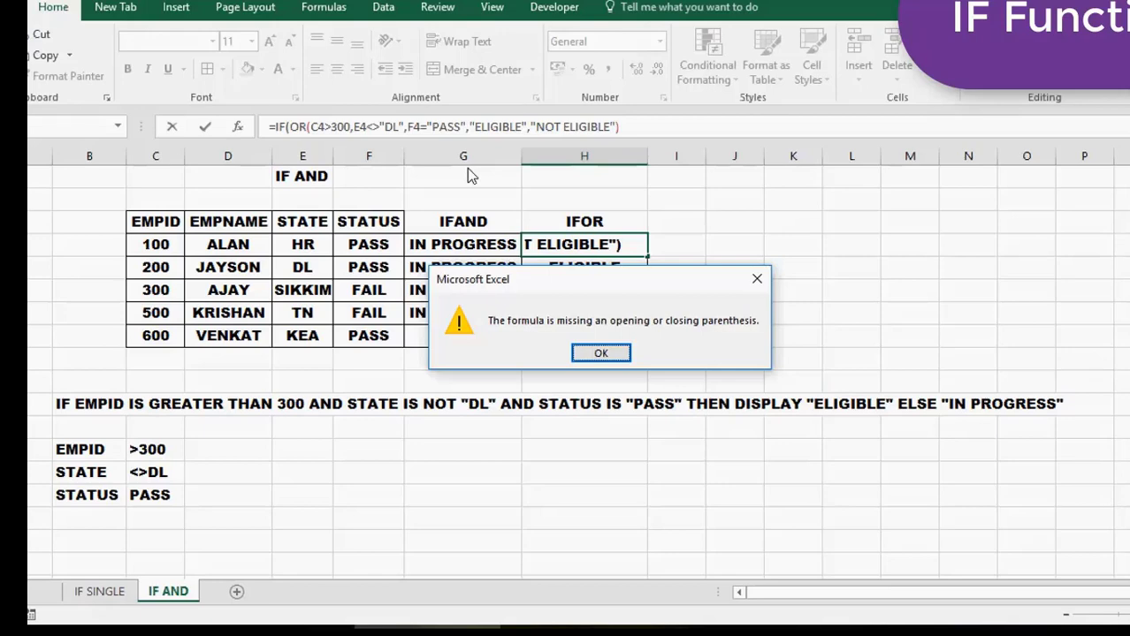
click(601, 353)
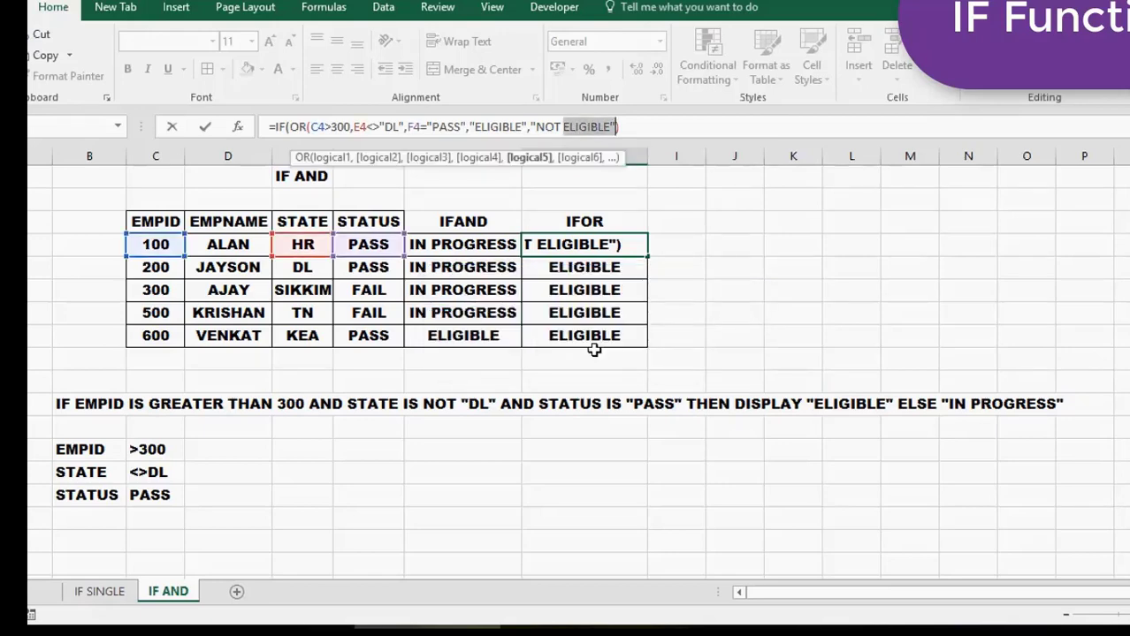
Close the OR function with a parenthesis after F4="PASS" in the H4 formula and enter the corrected formula
click(378, 128)
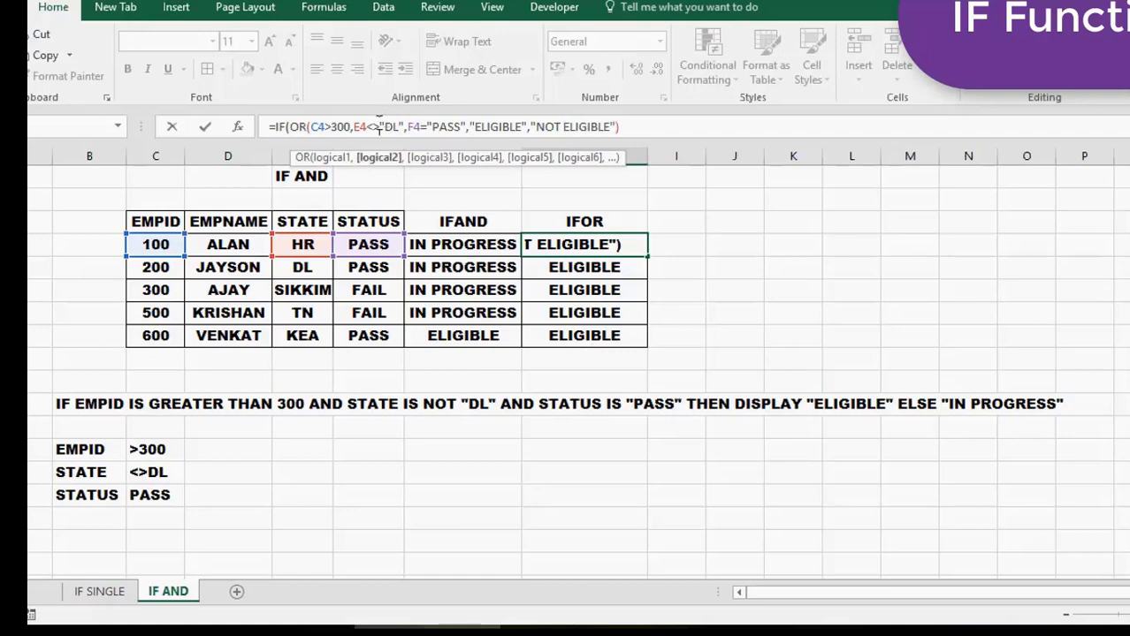
click(430, 126)
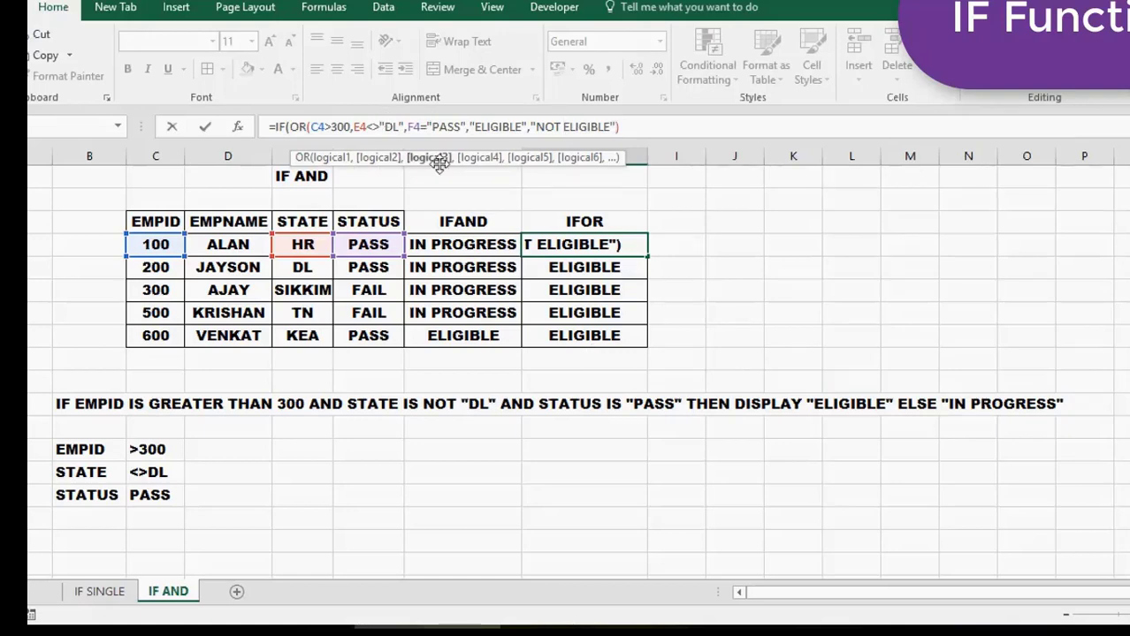
click(498, 126)
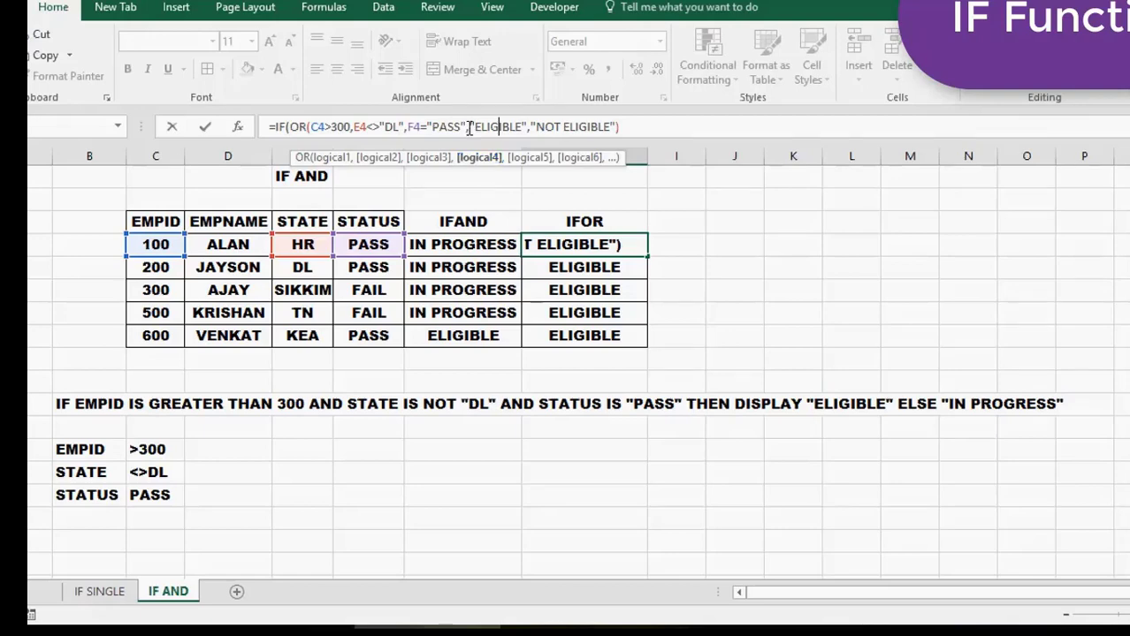
click(470, 128)
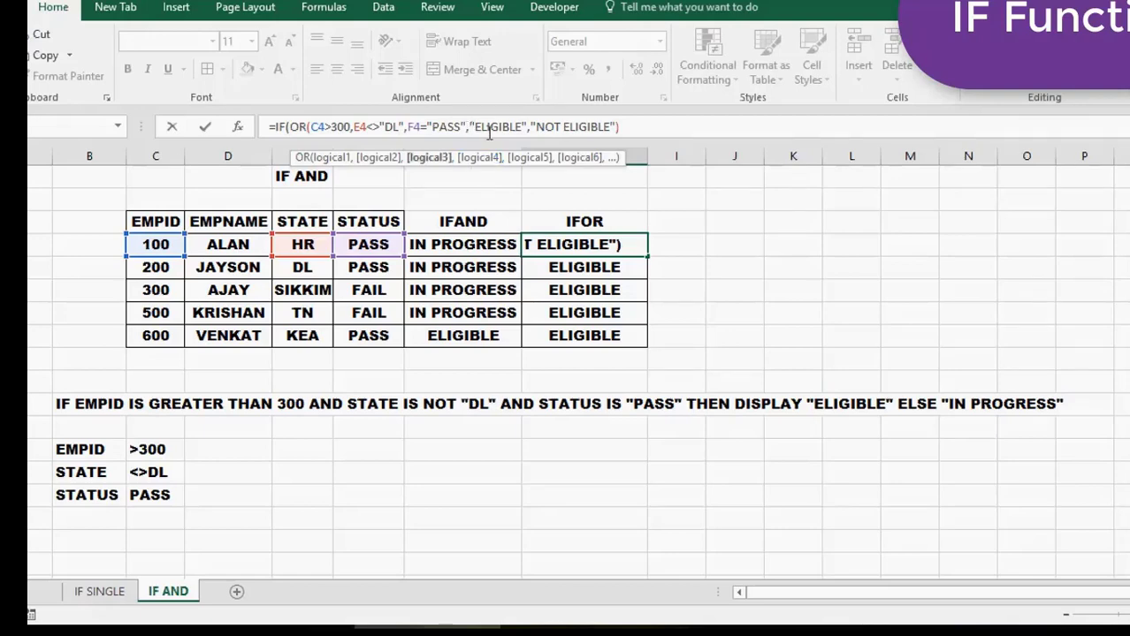
text())
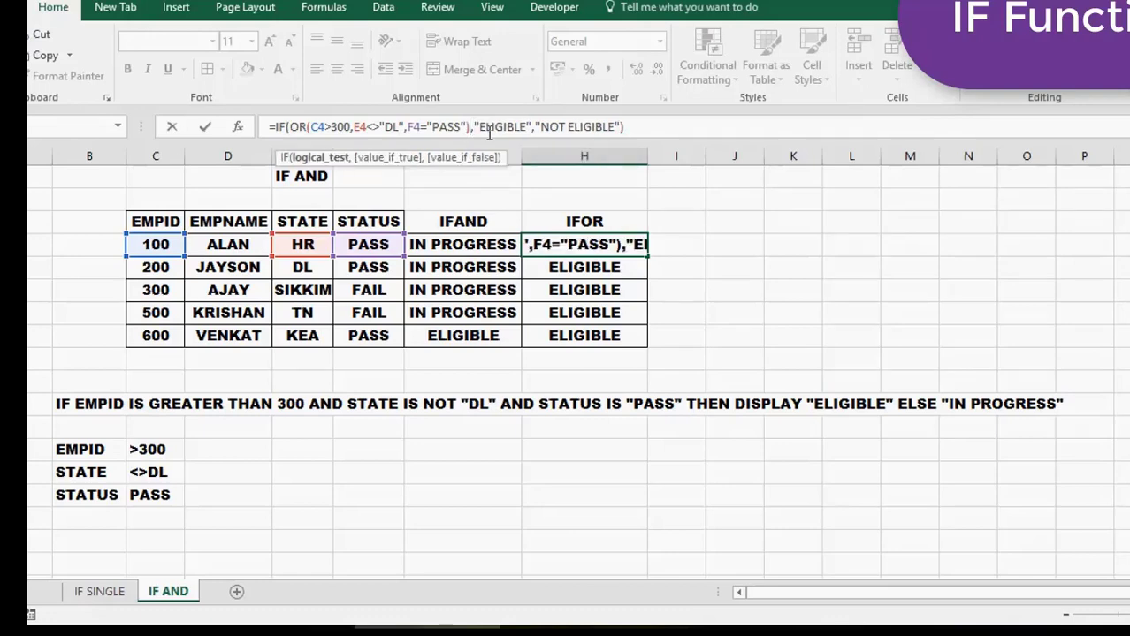
click(504, 128)
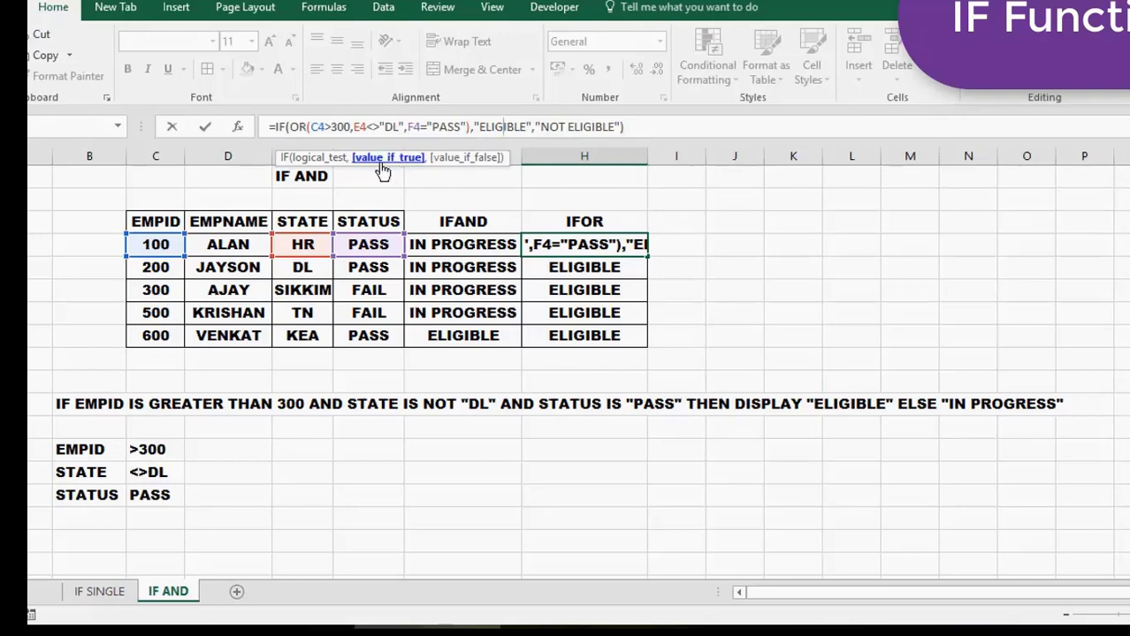
click(580, 126)
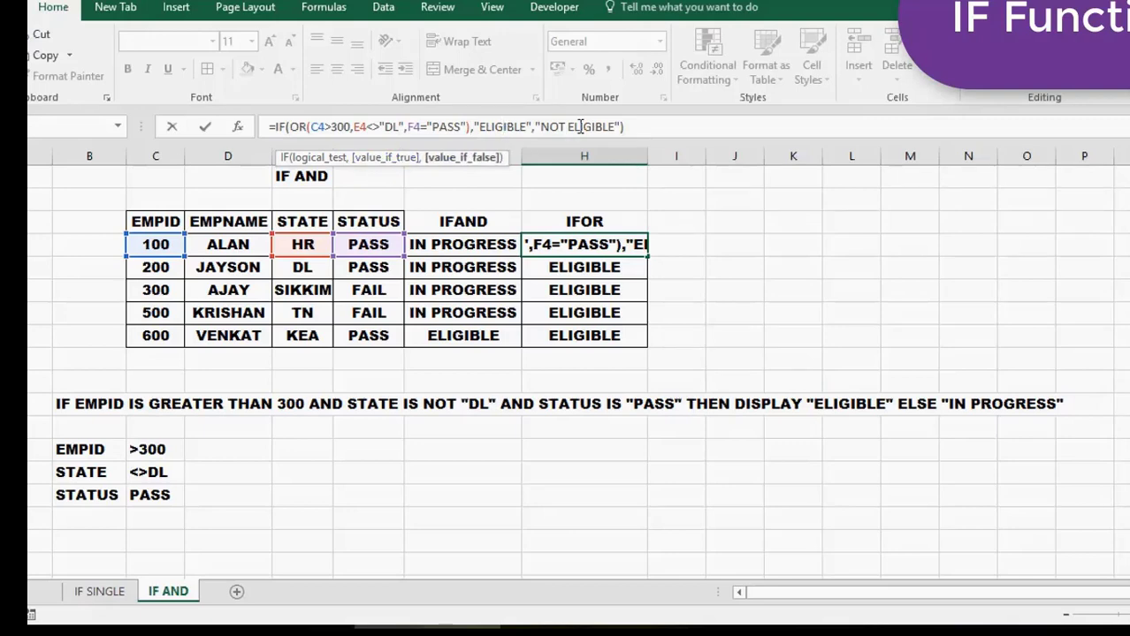
key(Return)
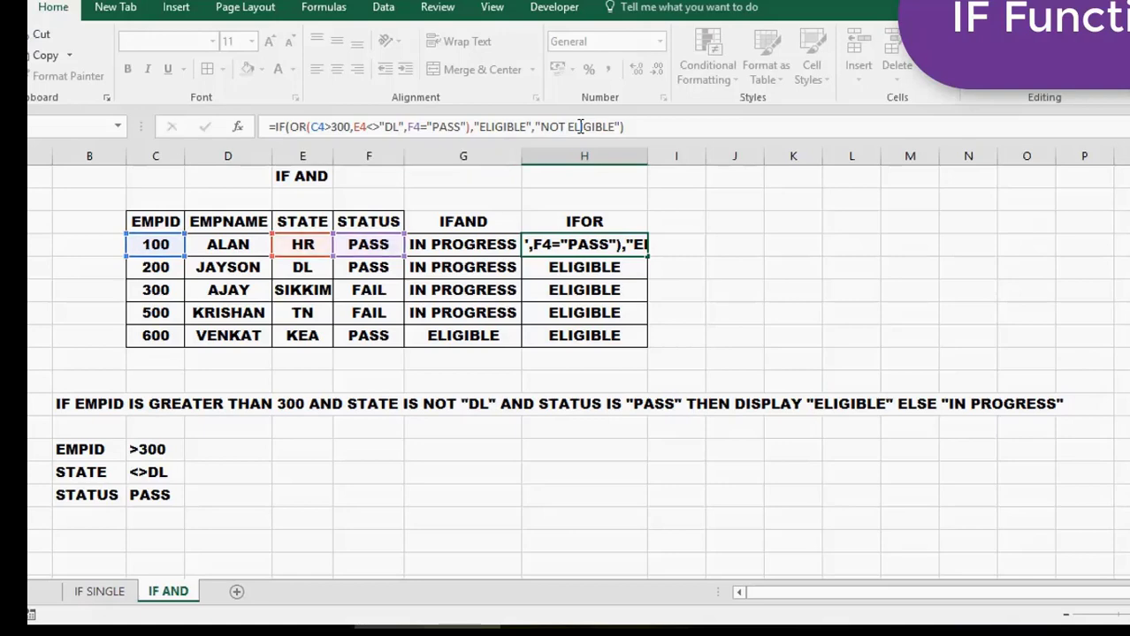
Delete the final closing parenthesis of the H4 formula, enter it and accept the proposed correction
click(607, 251)
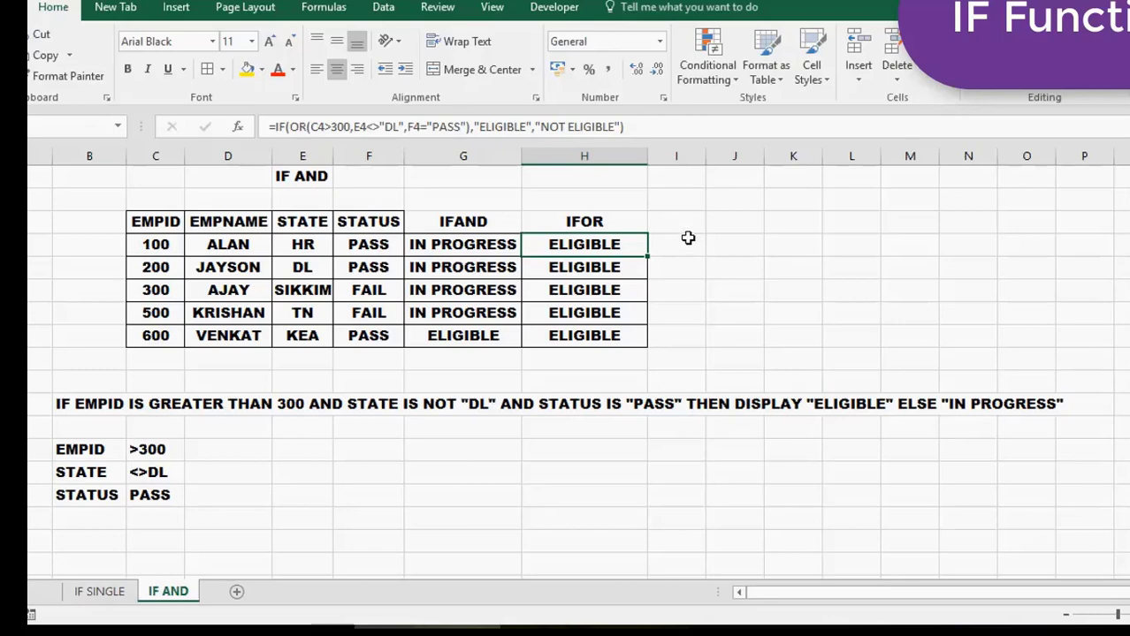
click(640, 124)
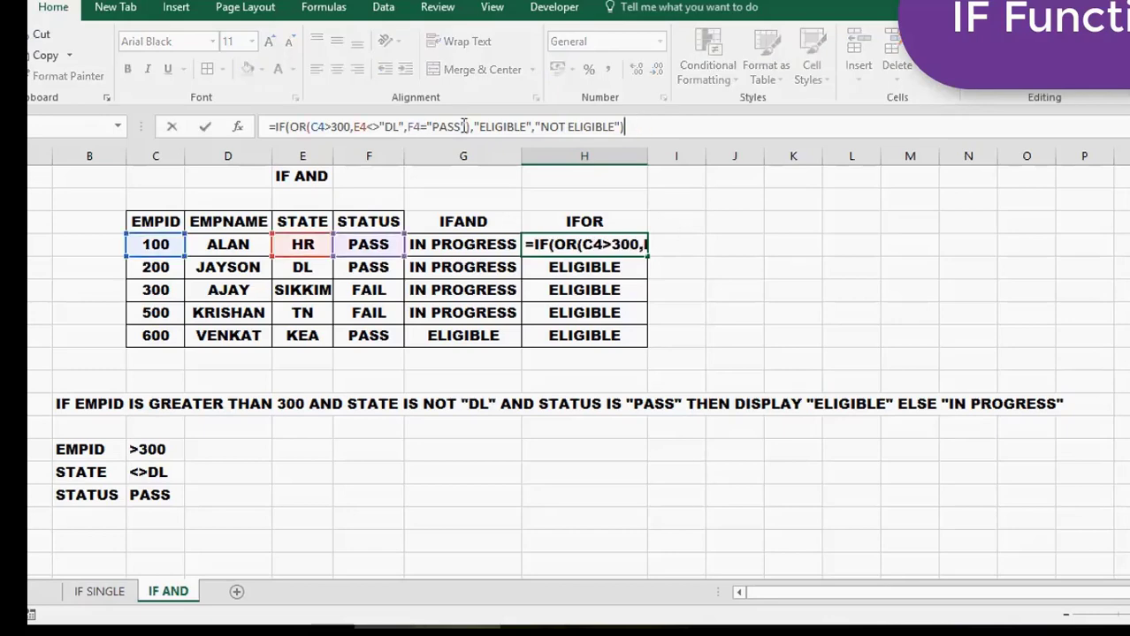
key(BackSpace)
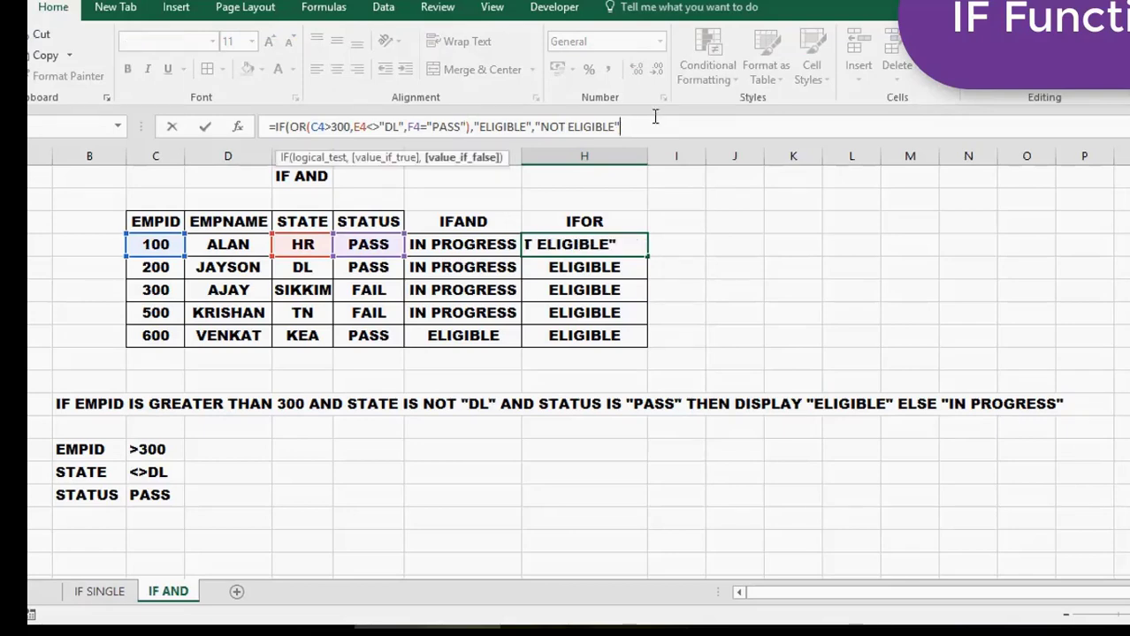
key(Return)
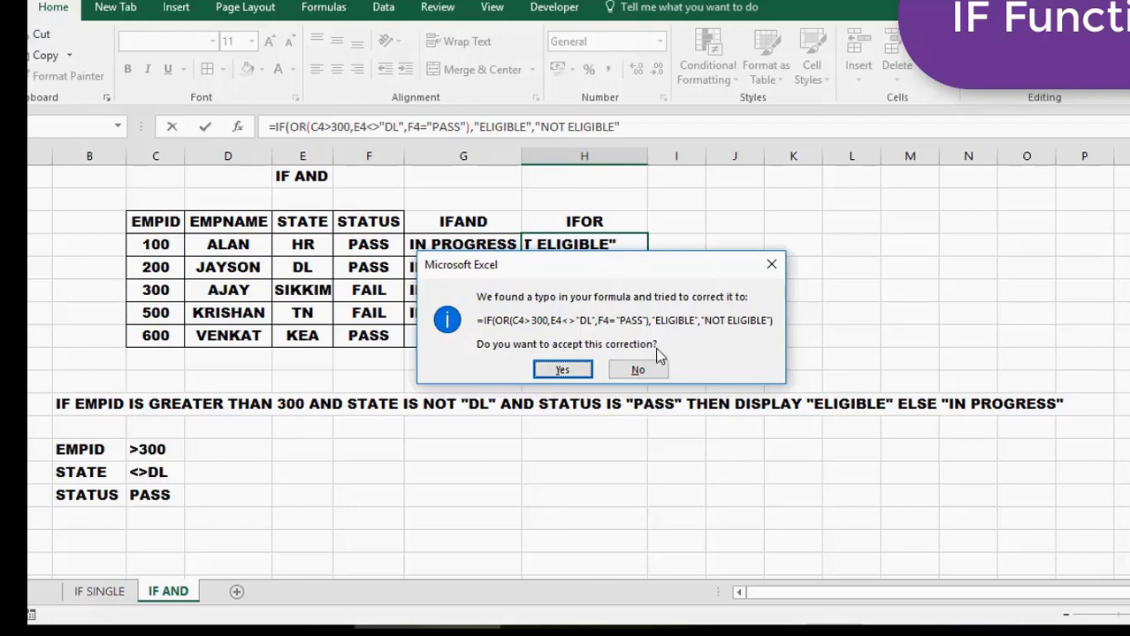
click(562, 370)
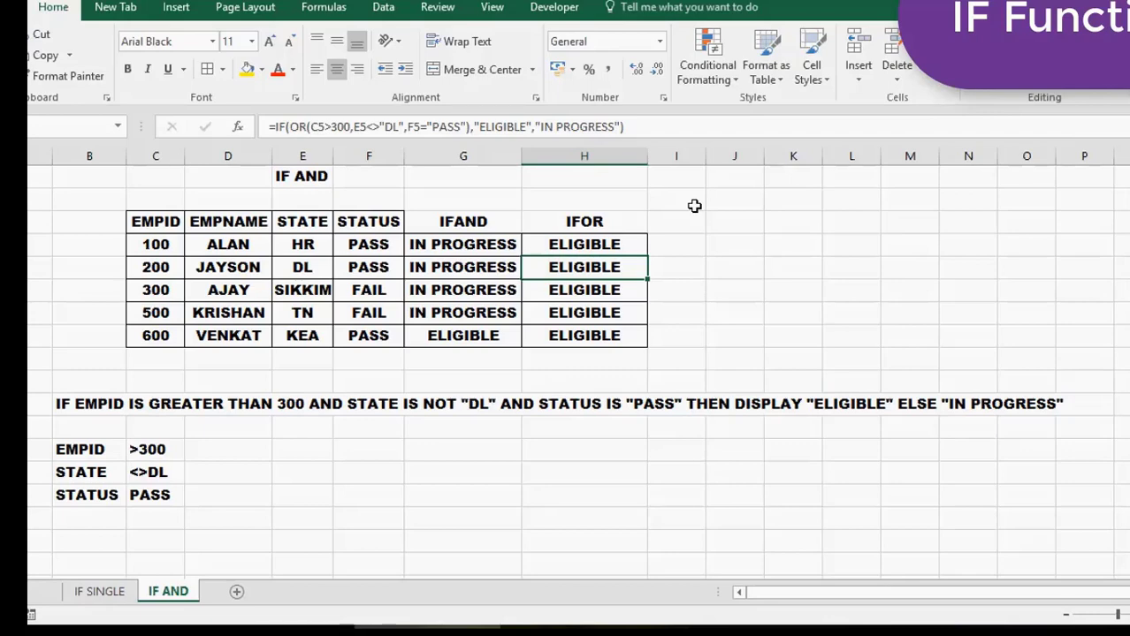
Review the IF/OR formula in cell H4
click(469, 221)
click(588, 242)
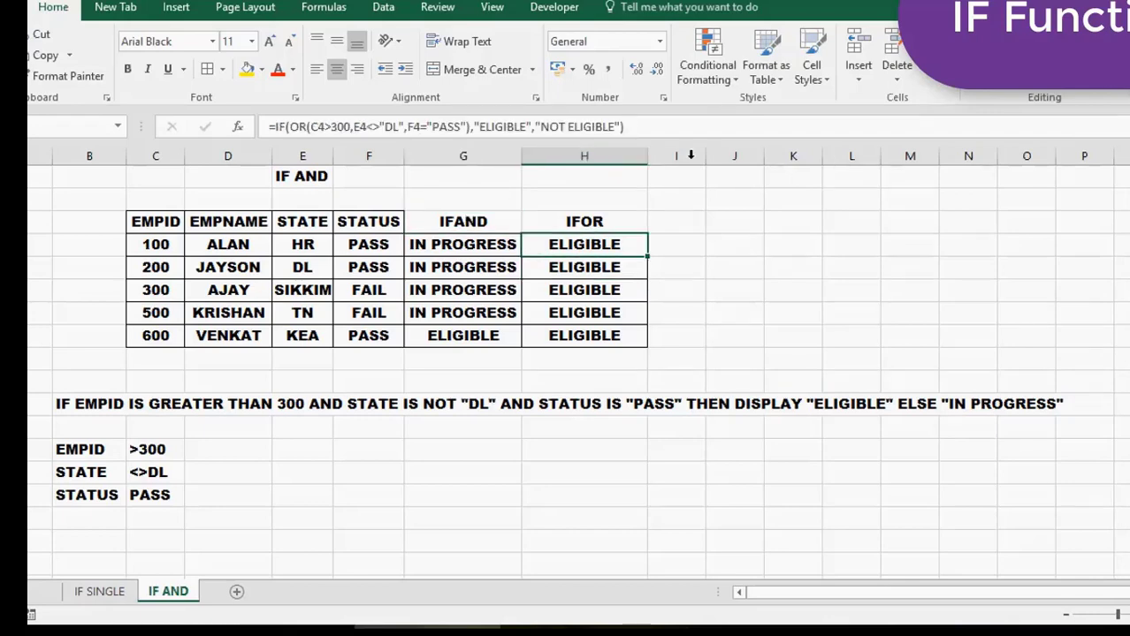
click(661, 126)
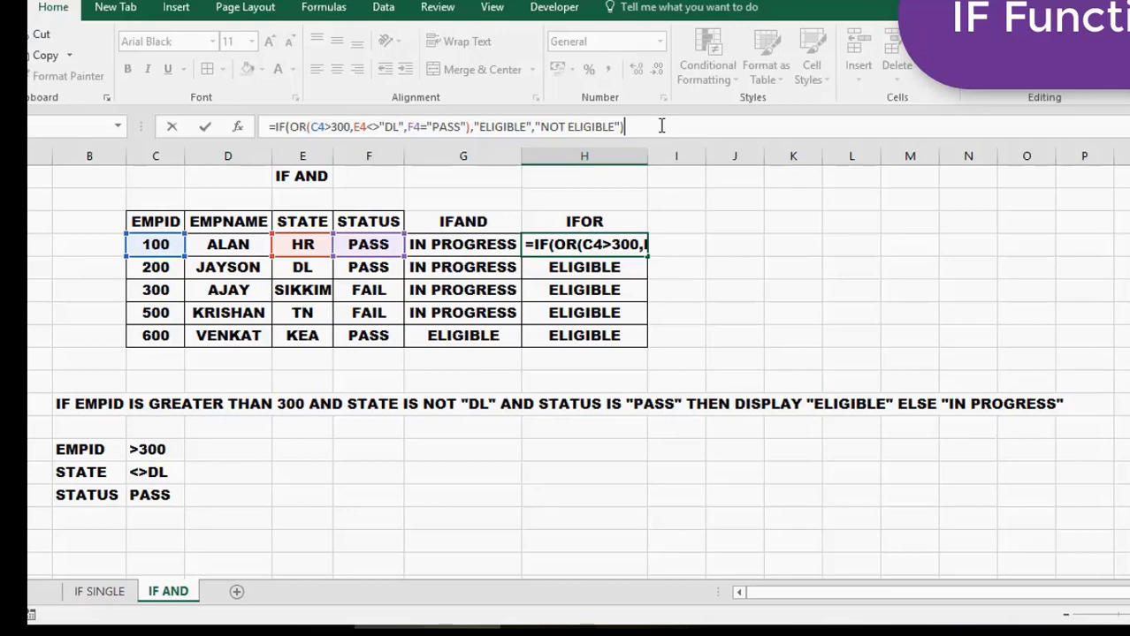
key(Return)
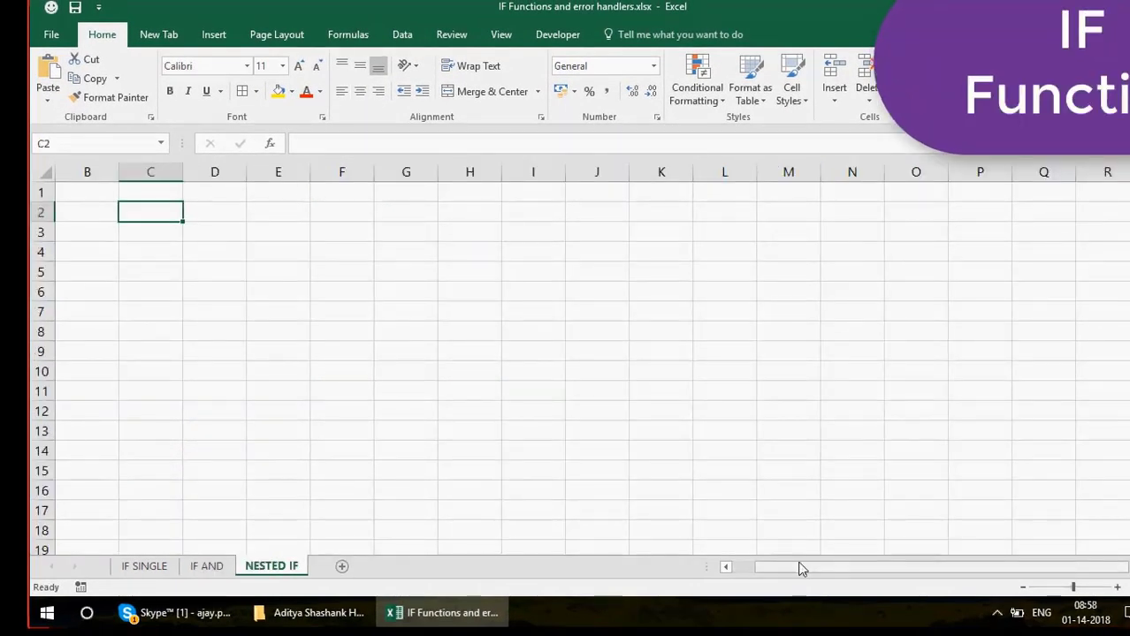
Enter the header NAME in C2 of the NESTED IF sheet and A, B, C and D in C3:C6
drag(798, 569, 774, 568)
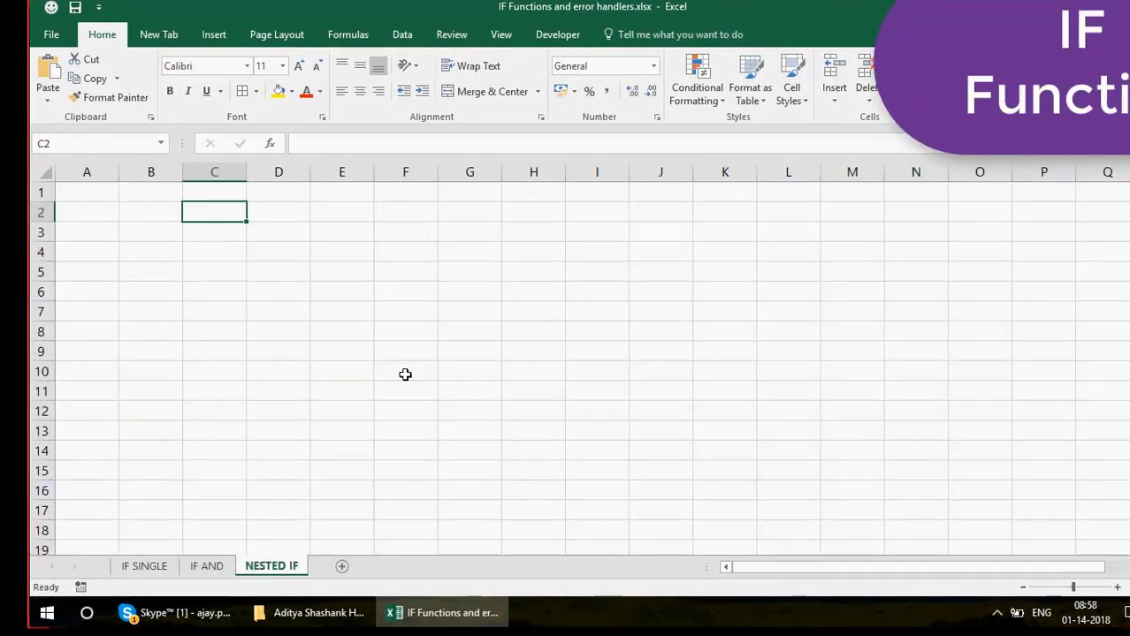
click(230, 285)
key(Left)
key(Up)
key(Up)
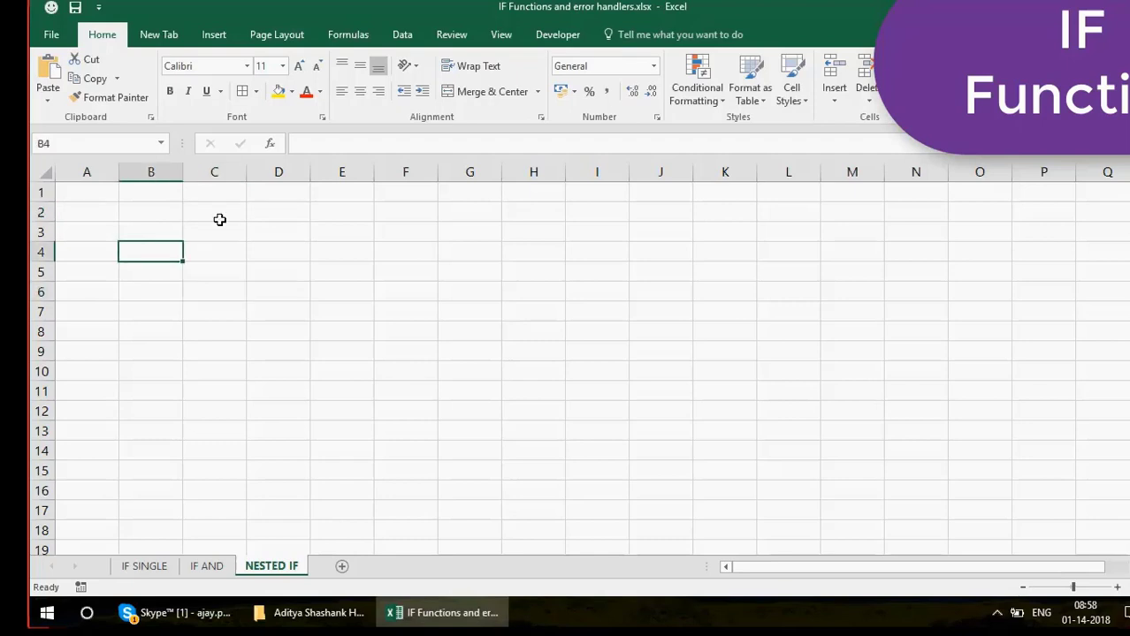
click(203, 221)
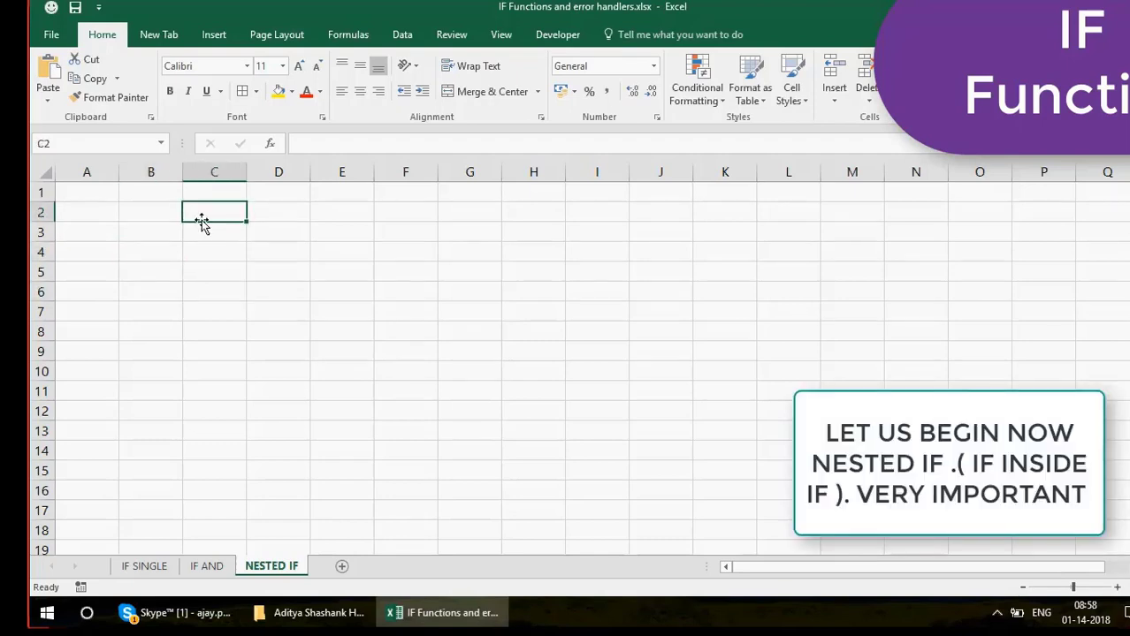
text(NAME)
key(Return)
text(A)
key(Return)
text(B)
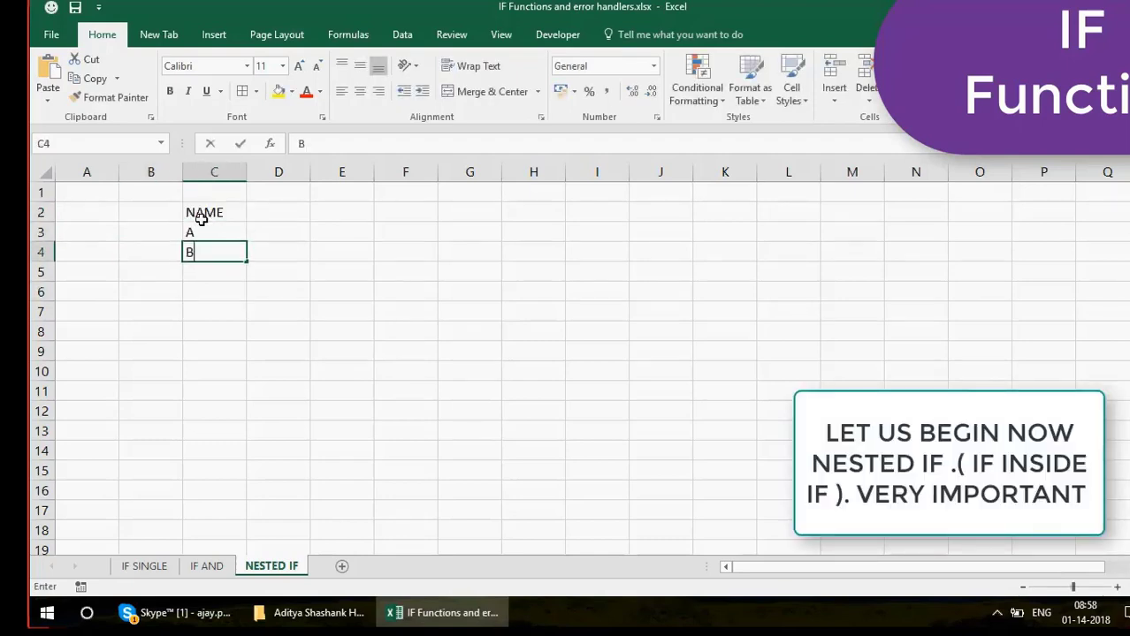
key(Return)
text(C)
key(Return)
text(D)
key(Return)
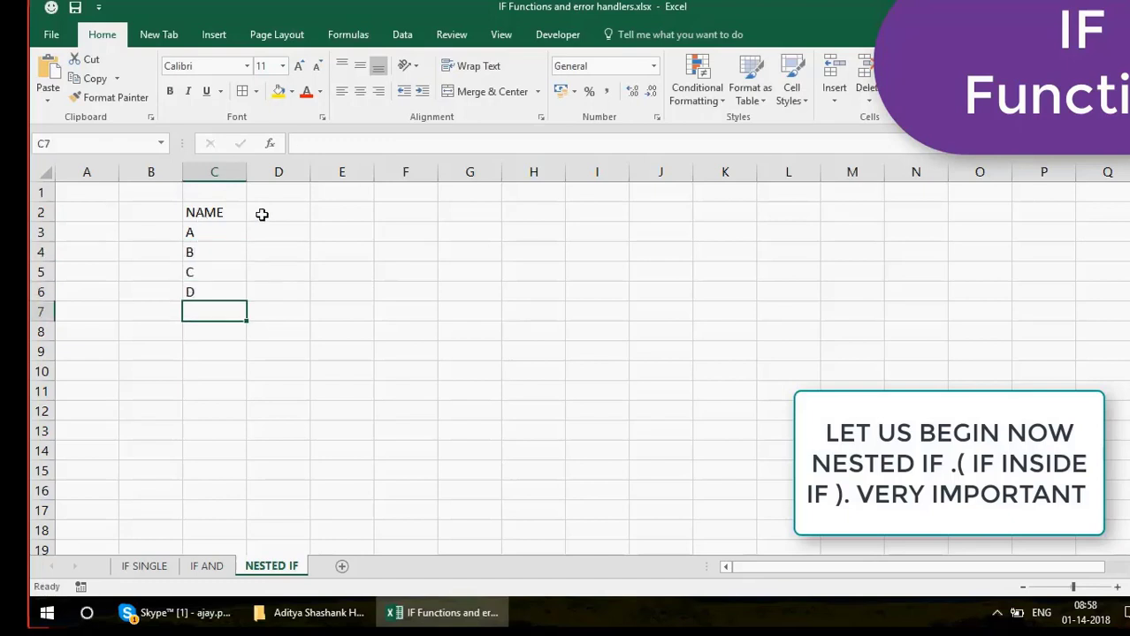
Enter the header MATHS in D2
click(261, 215)
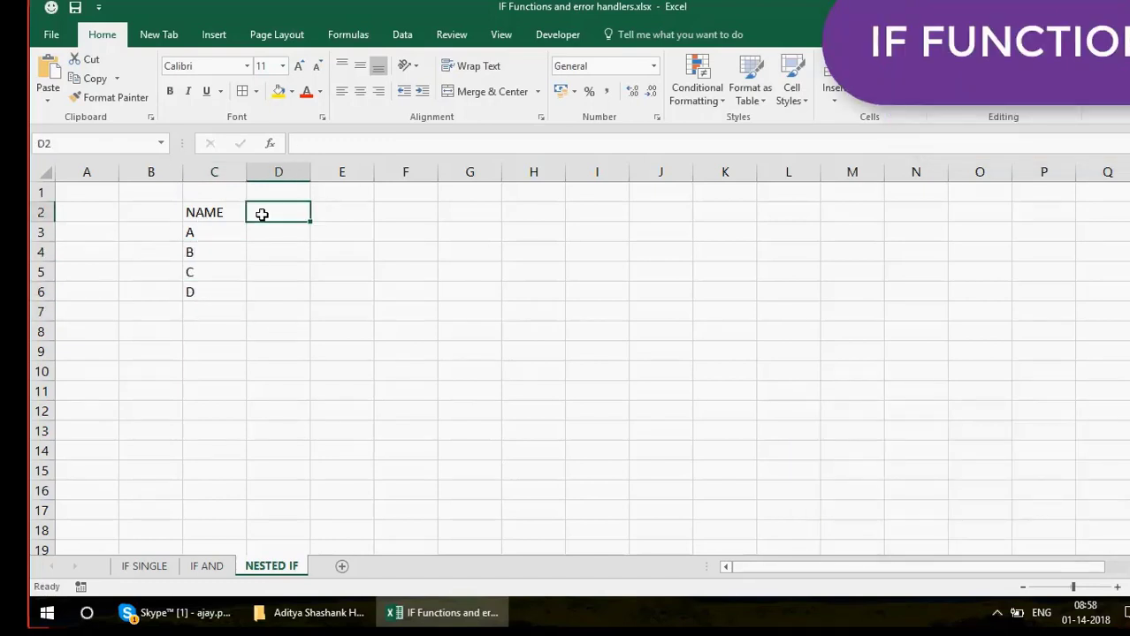
text(MATHS)
key(Tab)
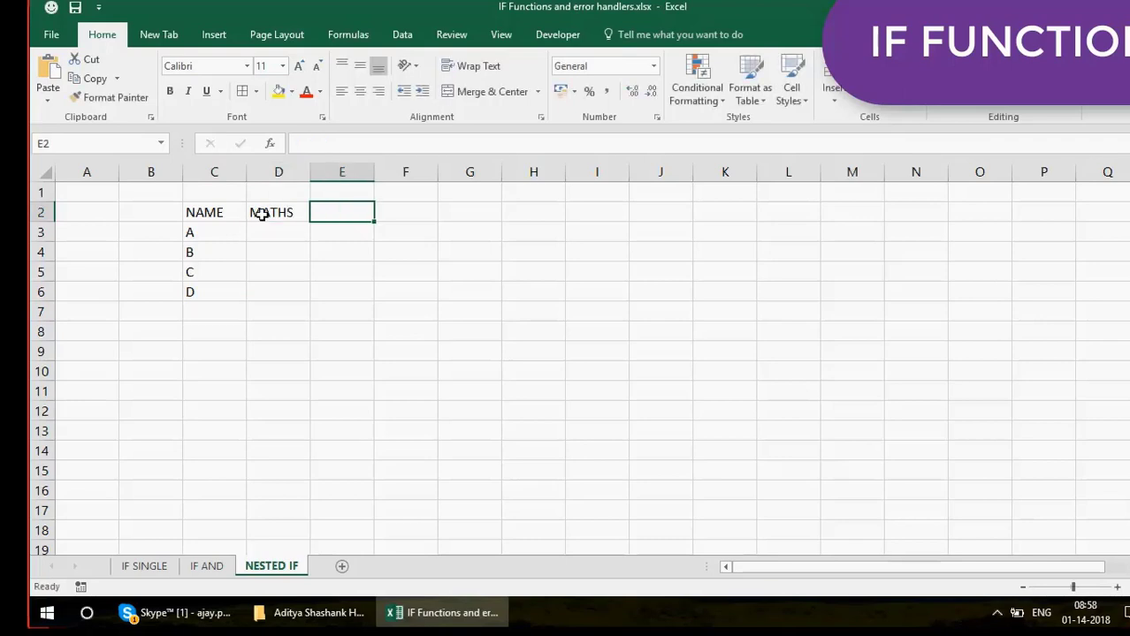
Enter the headers SCIENCE in E2 and SS in F2
text(SCIENCEE)
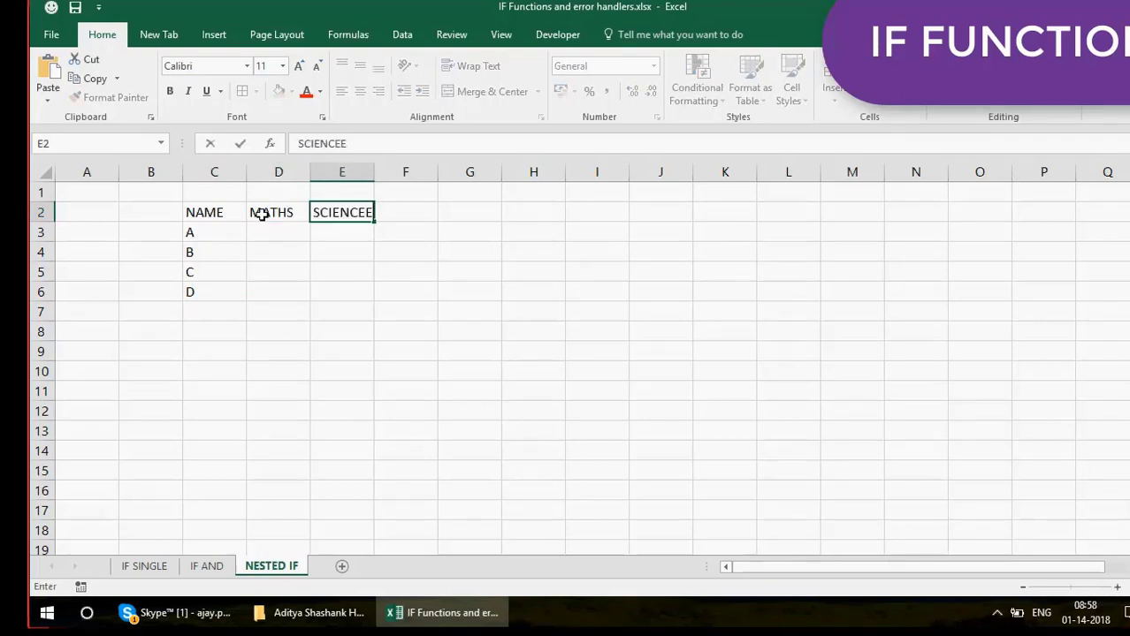
key(BackSpace)
key(Tab)
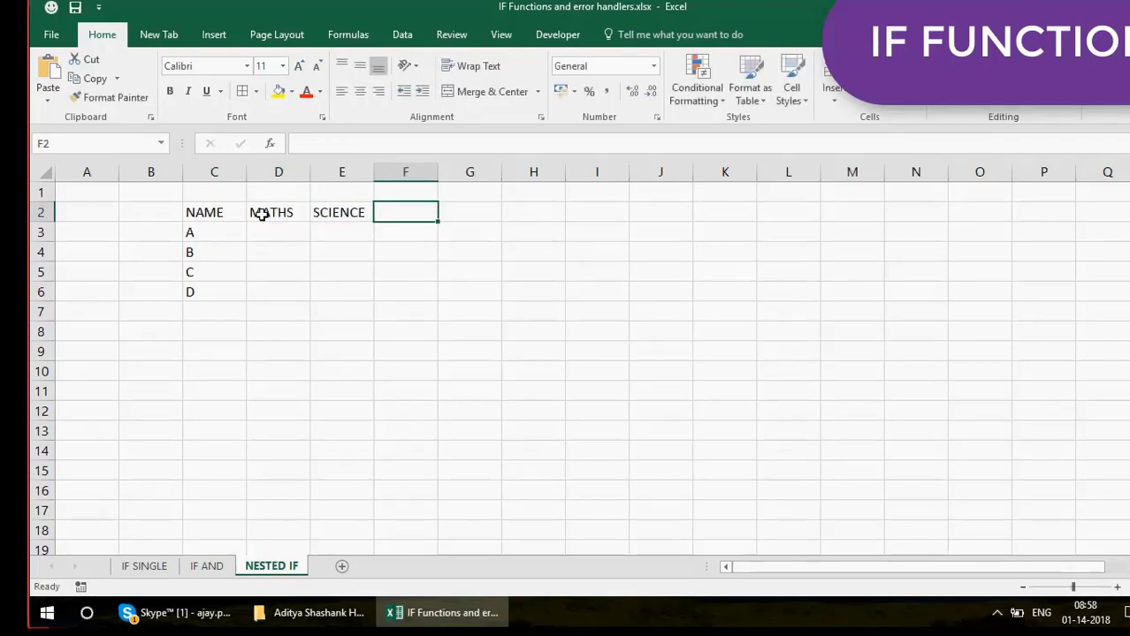
text(SS)
key(Return)
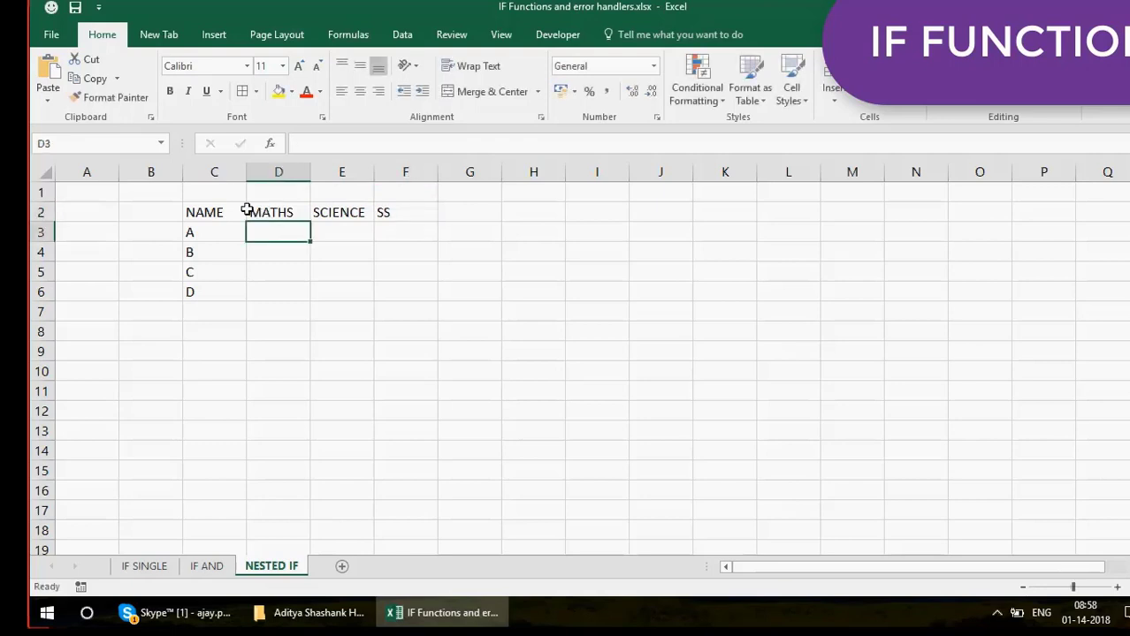
Replace the header in F2 with ENG
click(242, 211)
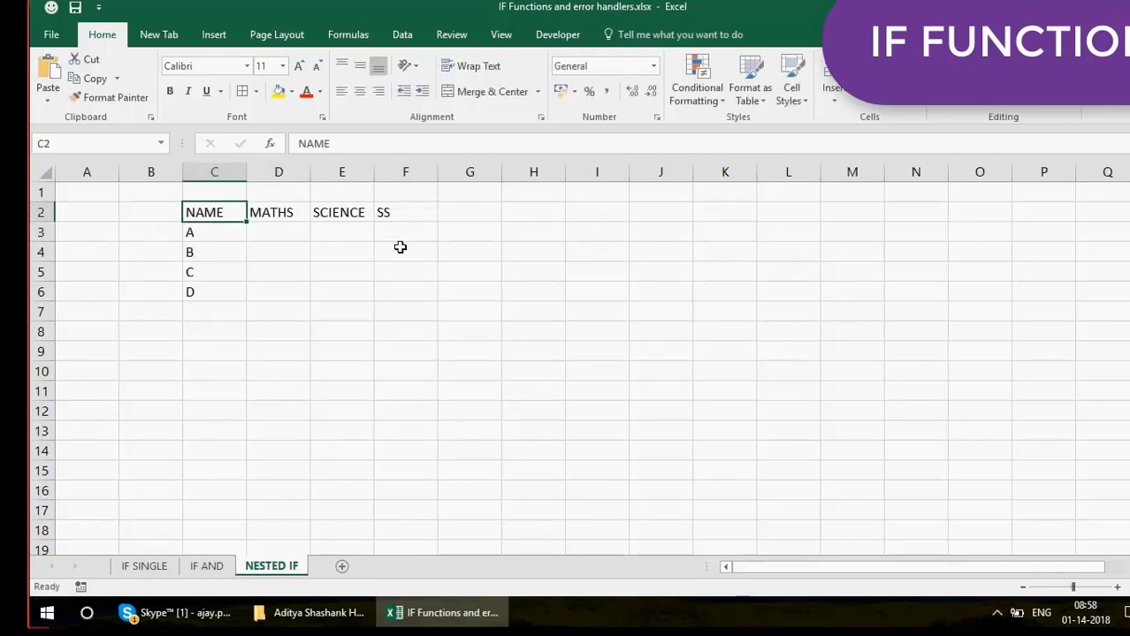
click(403, 219)
text(ENG)
key(Return)
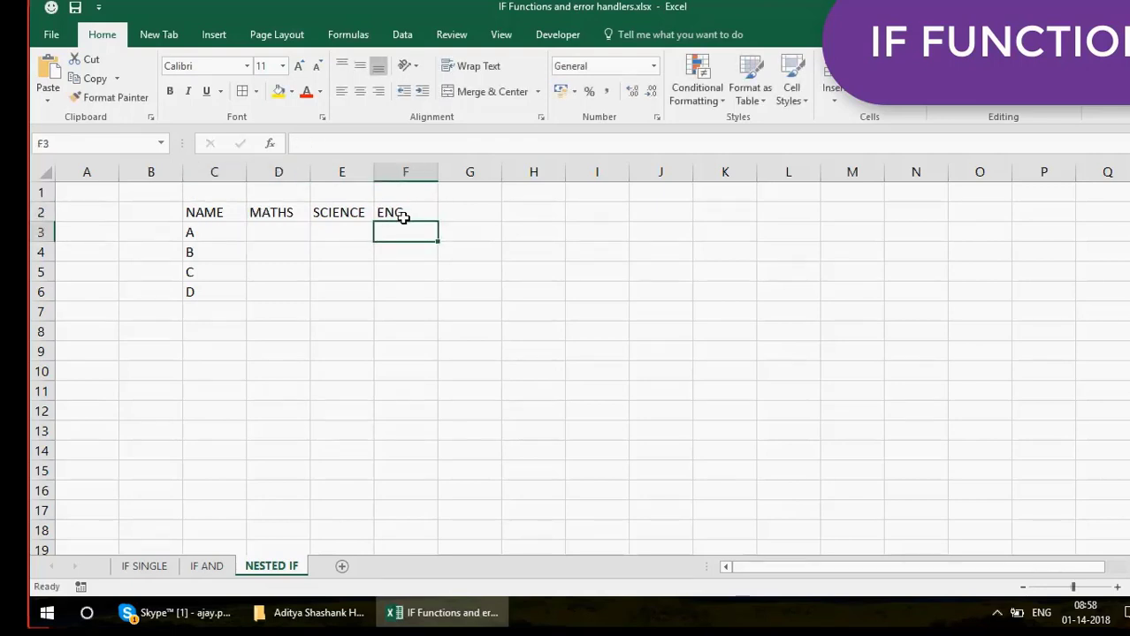
Enter the MATHS marks 20, 30, 40 and 50 in cells D3:D6
click(268, 234)
text(2)
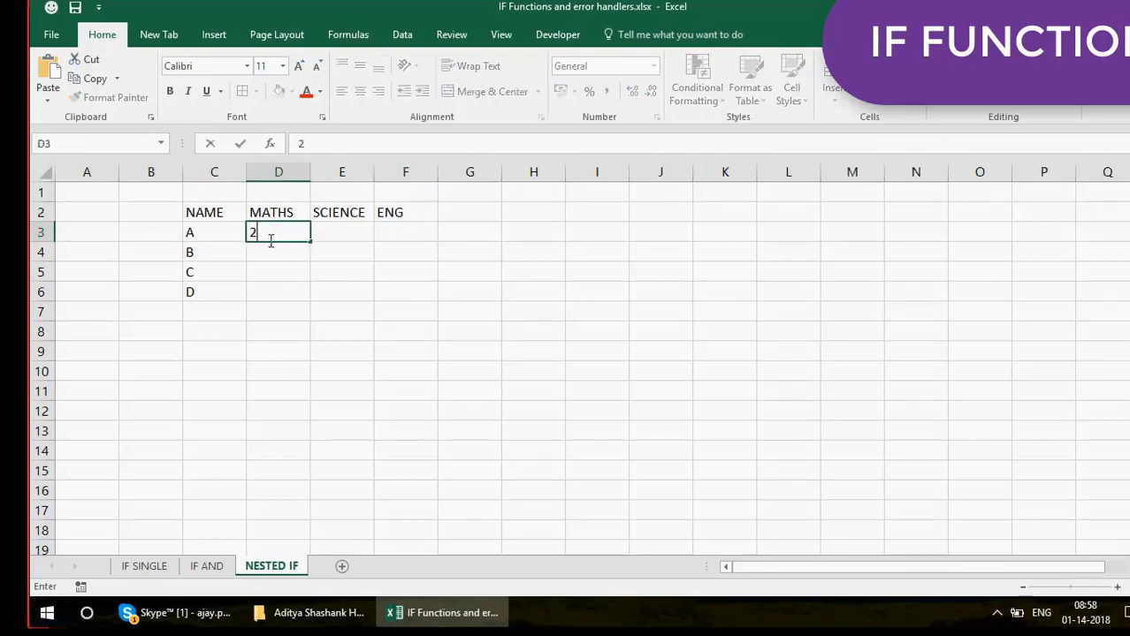
text(0)
key(Return)
text(30)
key(Return)
text(40)
key(ctrl+Return)
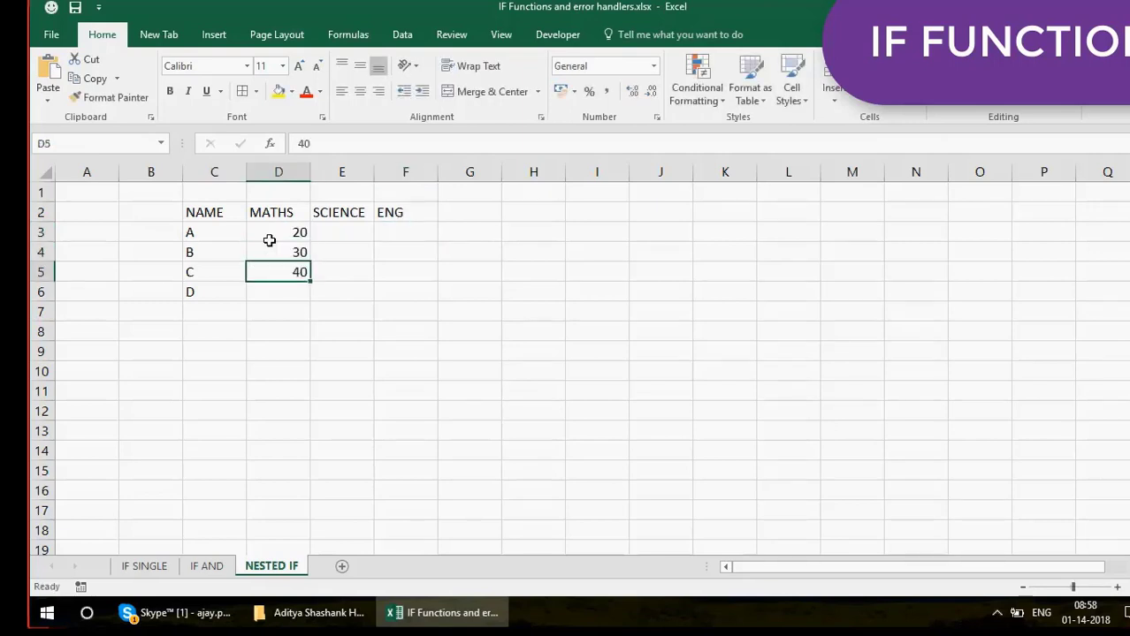
key(Return)
text(50)
key(Return)
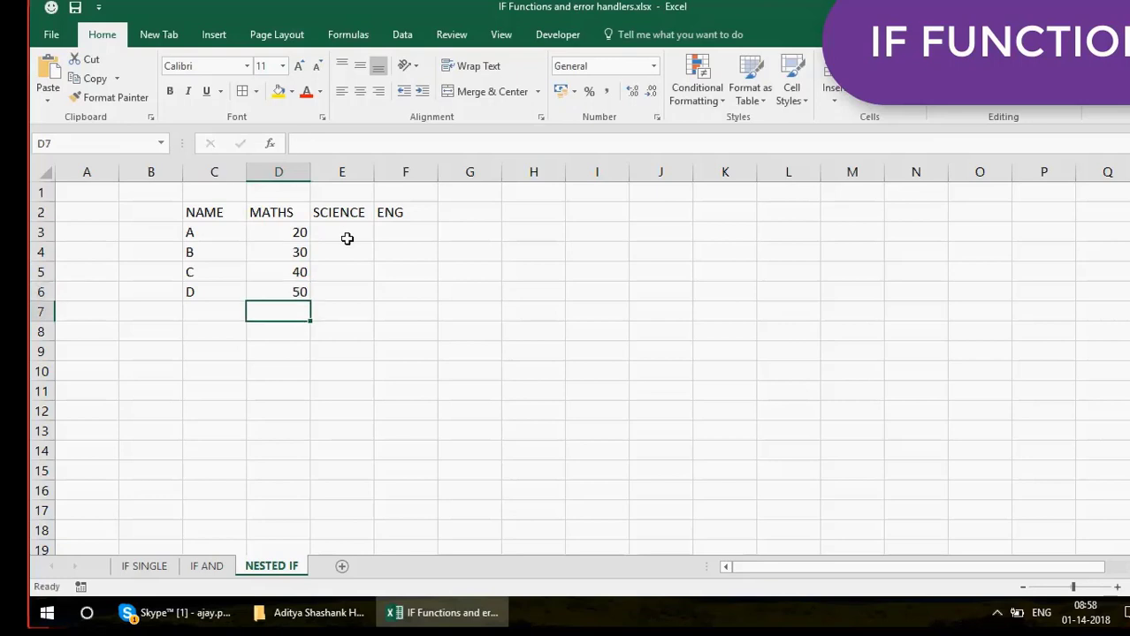
Clear the SCIENCE and ENG headers from E2:F2
click(346, 238)
key(Up)
key(shift+Right)
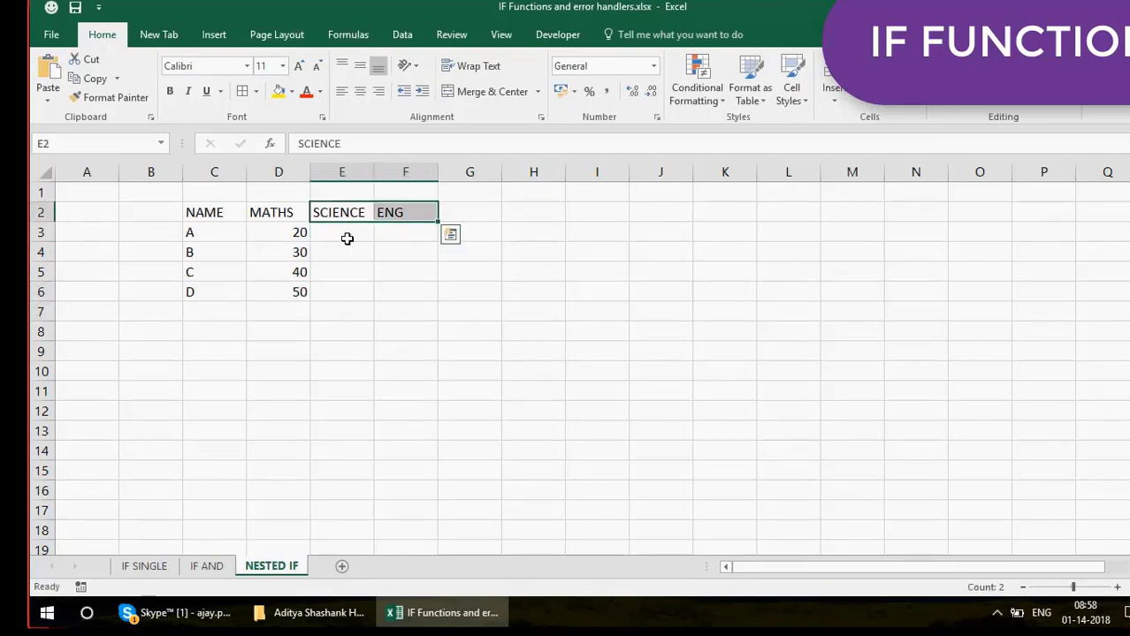
key(Delete)
Centre the contents of C2:D6 horizontally and make them bold
key(Left)
key(Left)
key(shift+Right)
key(shift+Down)
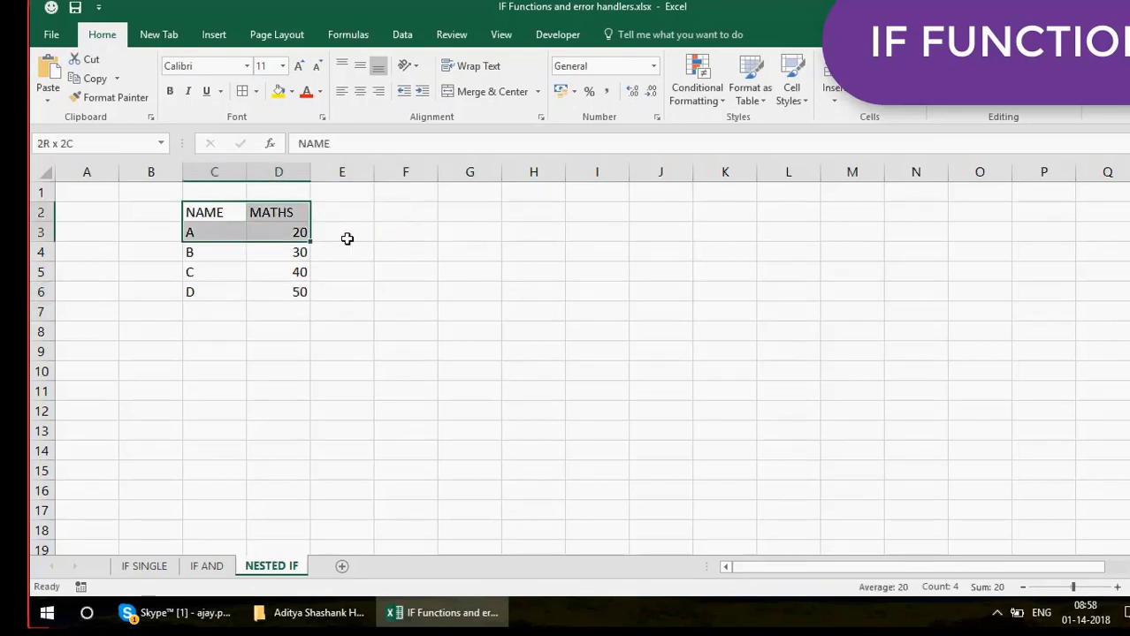
key(shift+Down)
key(shift+Down)
key(shift+Down)
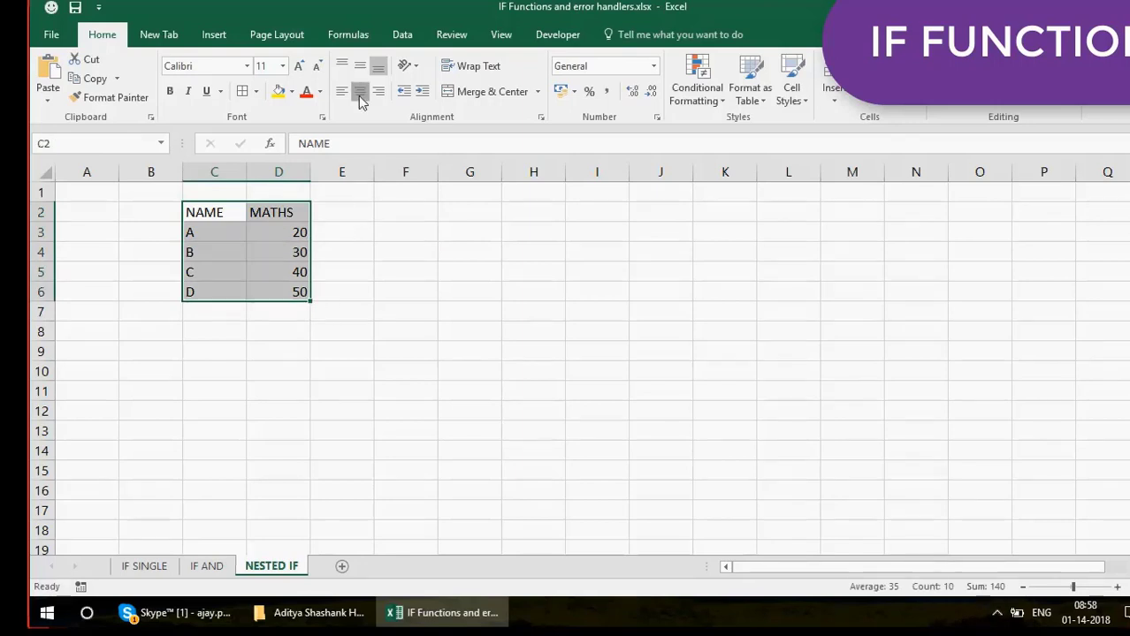
click(359, 94)
key(ctrl+b)
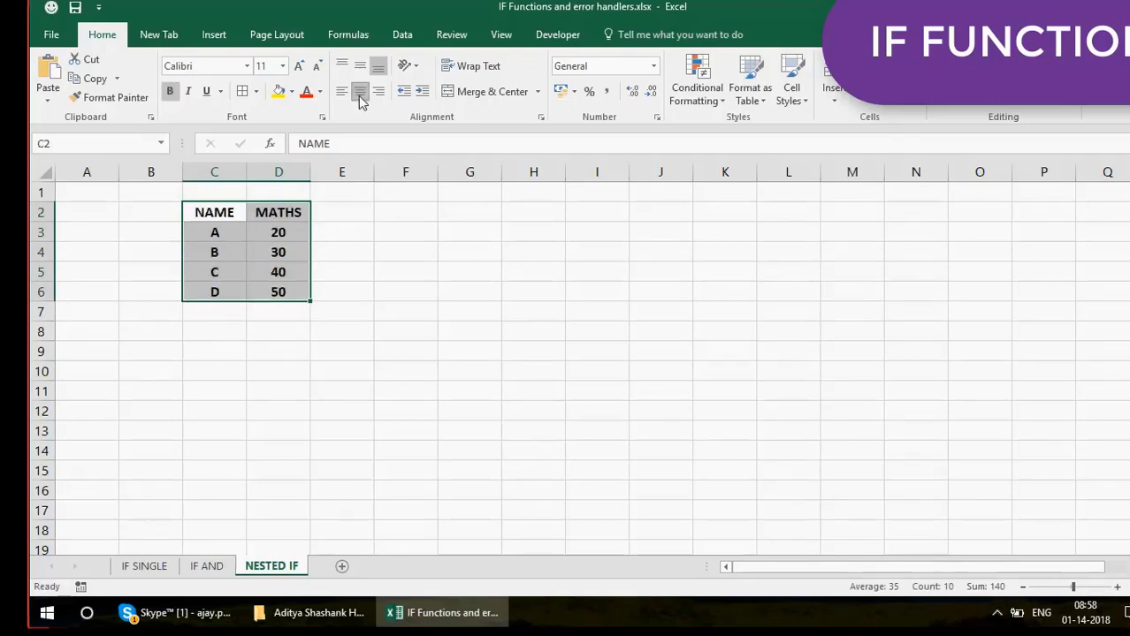
Enter the grading rule "IF SCORE IS > 80 - EXCELLENT" in cell I2
click(496, 236)
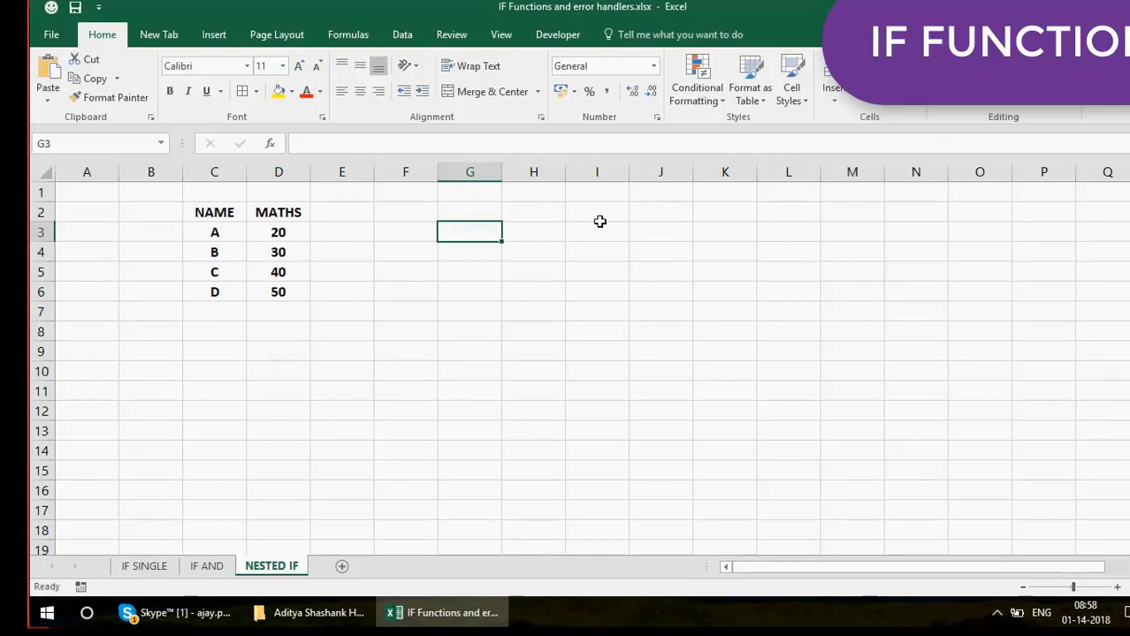
click(584, 217)
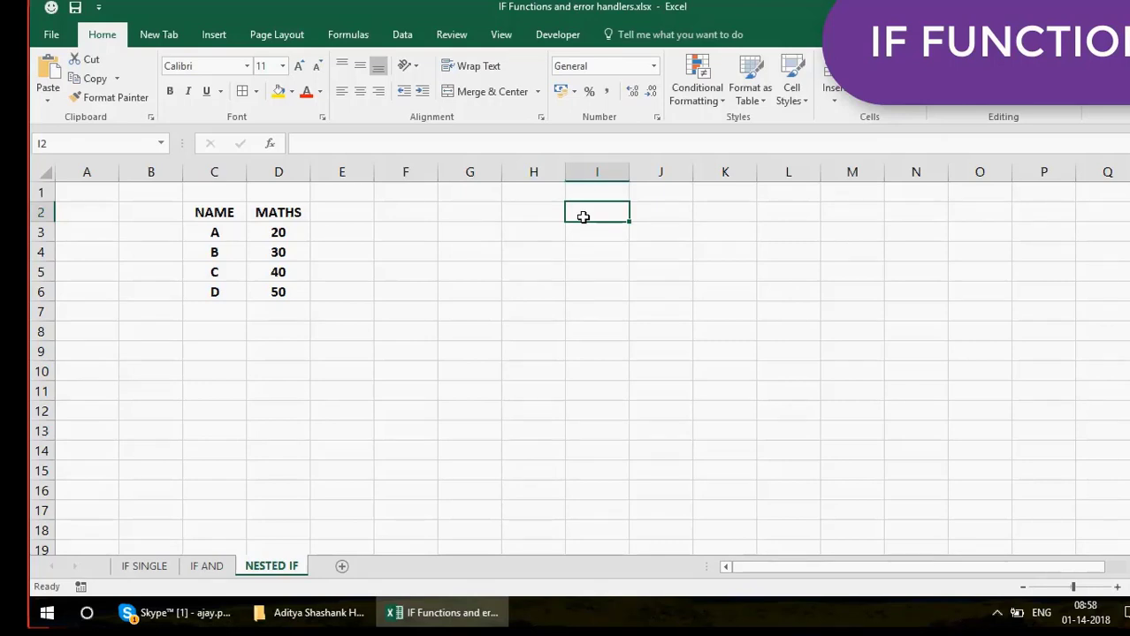
text(IF SCORE I)
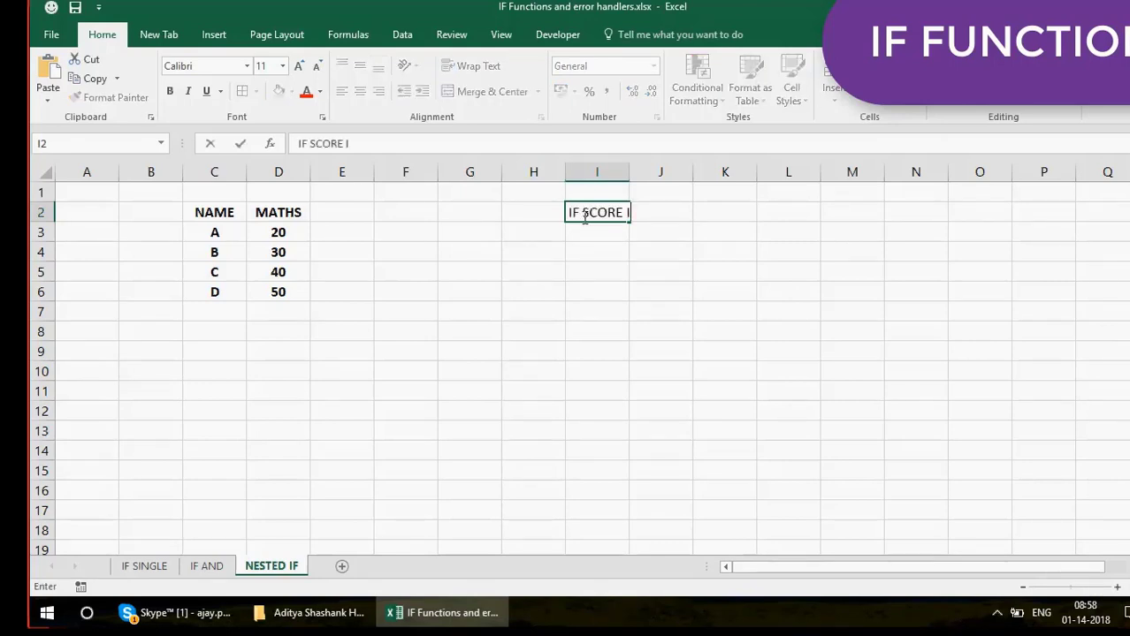
text(S > 7)
key(BackSpace)
text(80 - EXCELLEN)
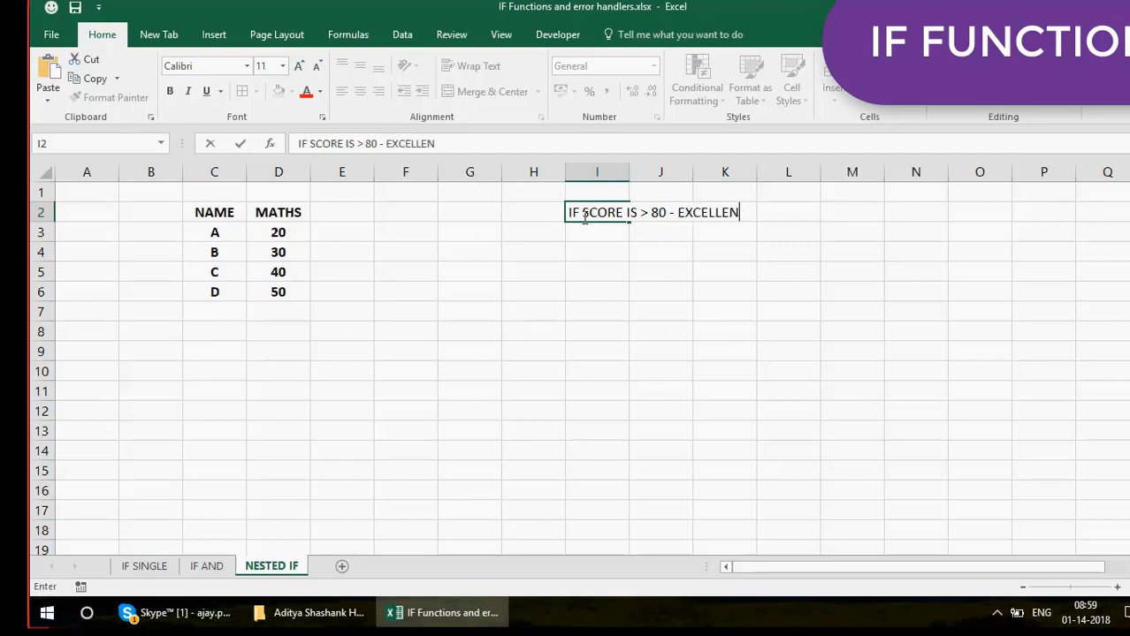
text(T)
key(Return)
Enter the grading rule "IF SCORE IS B/W 50 AND 80 - GOOD" in cell I3
text(IFSC)
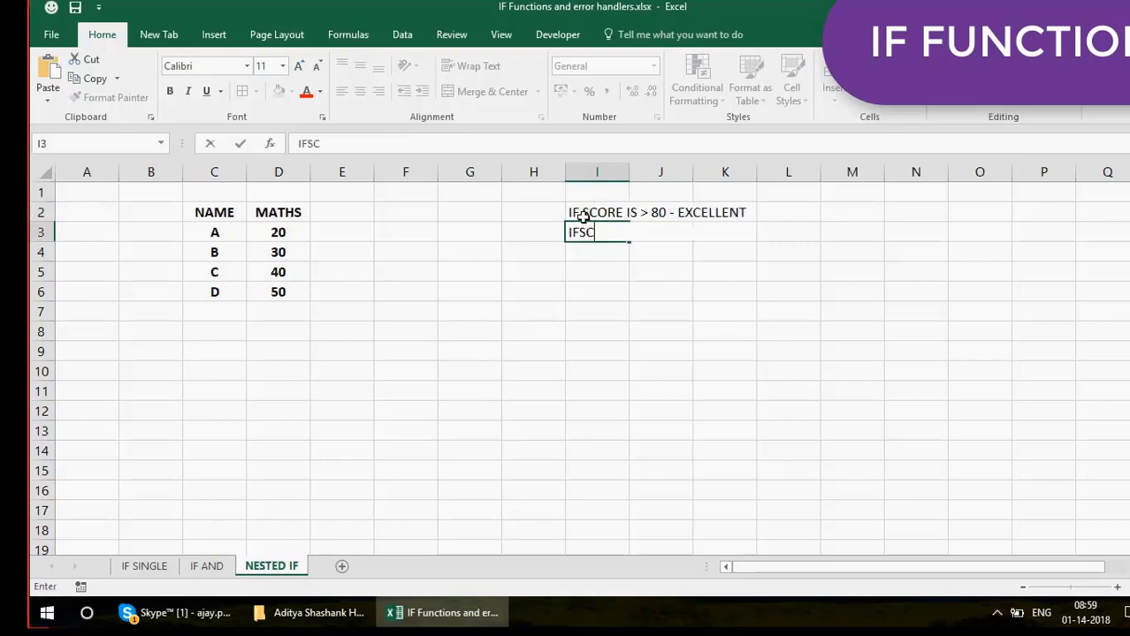
key(BackSpace)
key(BackSpace)
text(SCOR)
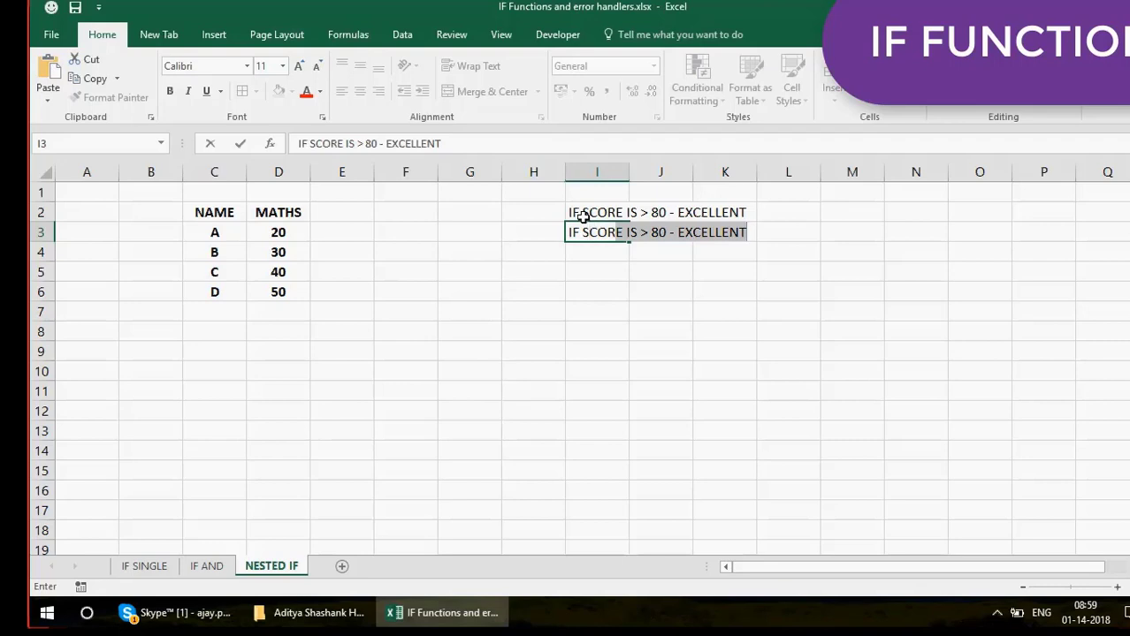
text(E IS B)
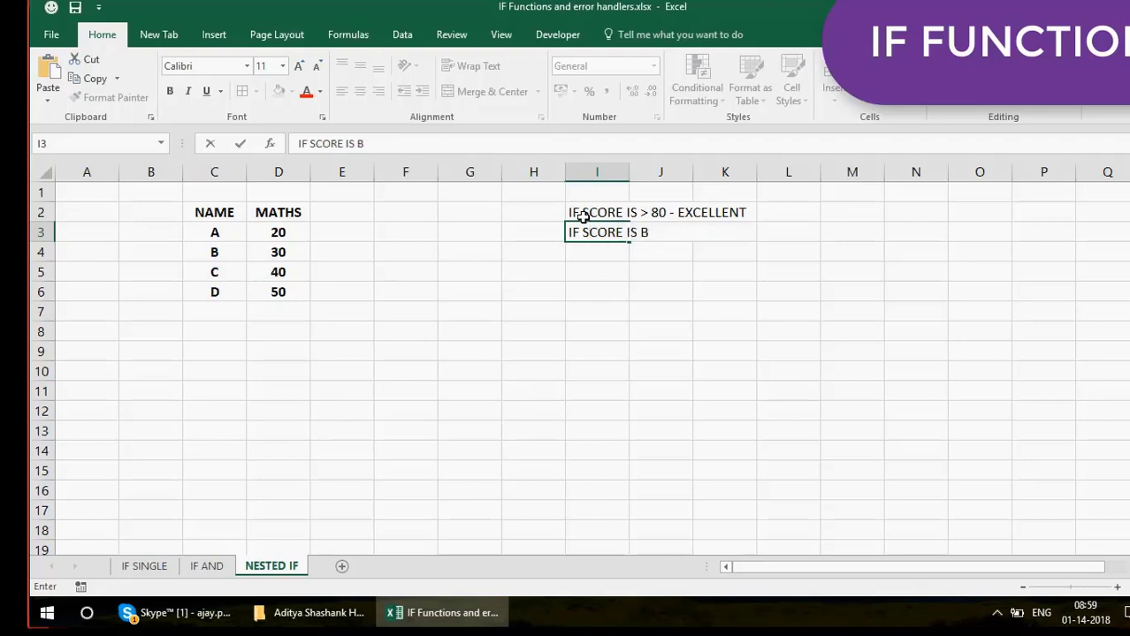
text(/W 50 AND )
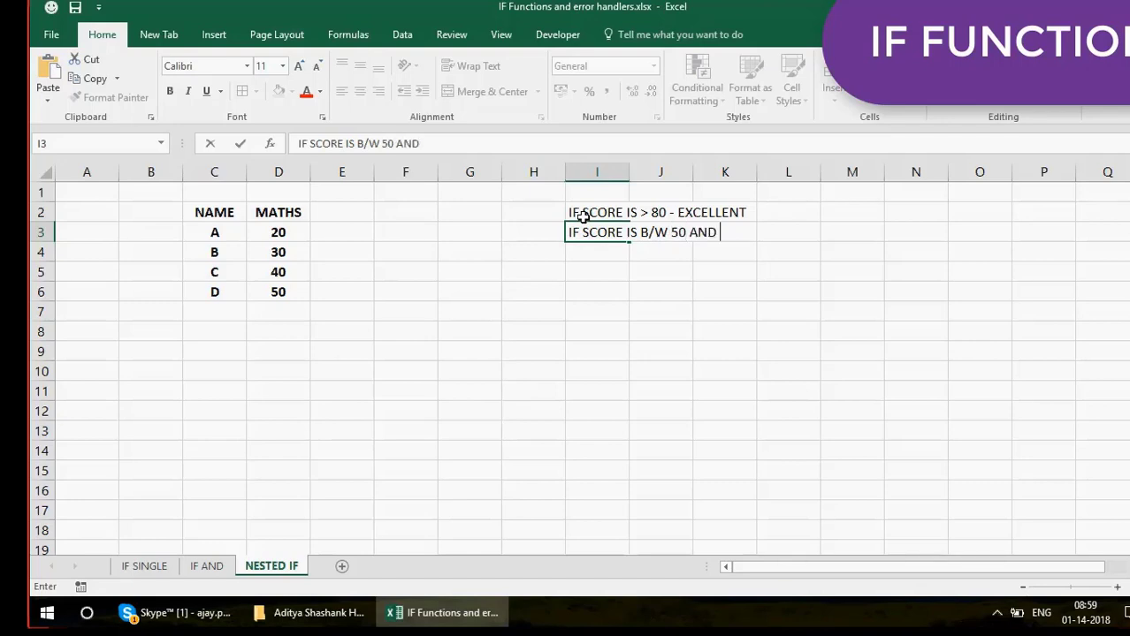
text(80 - GOOD)
key(ctrl+Return)
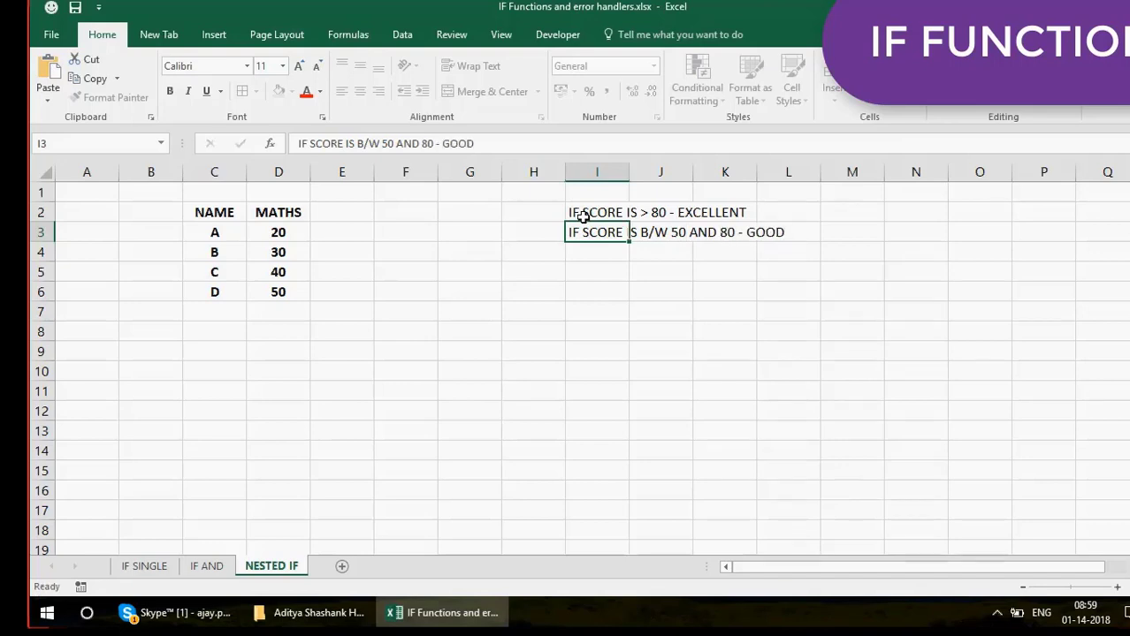
Enter the grading rule "IF SCORE IS LESSER THAN 50 - POOR" in cell I4
key(Down)
text(IF SO)
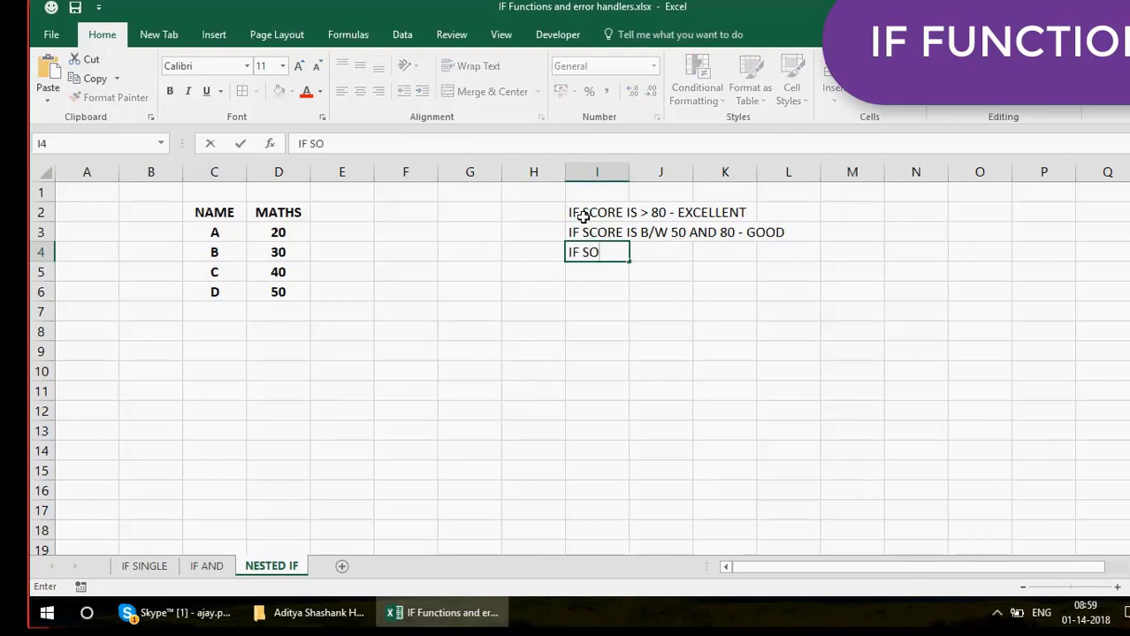
key(BackSpace)
text(CORE IS LEES)
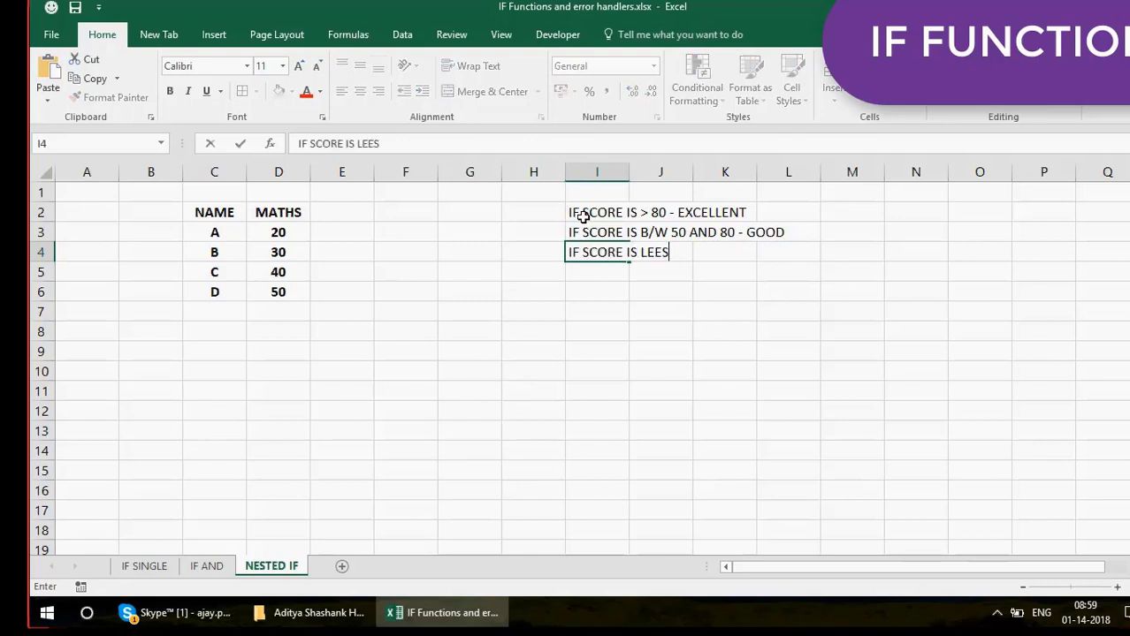
key(BackSpace)
key(BackSpace)
text(SSER THAN )
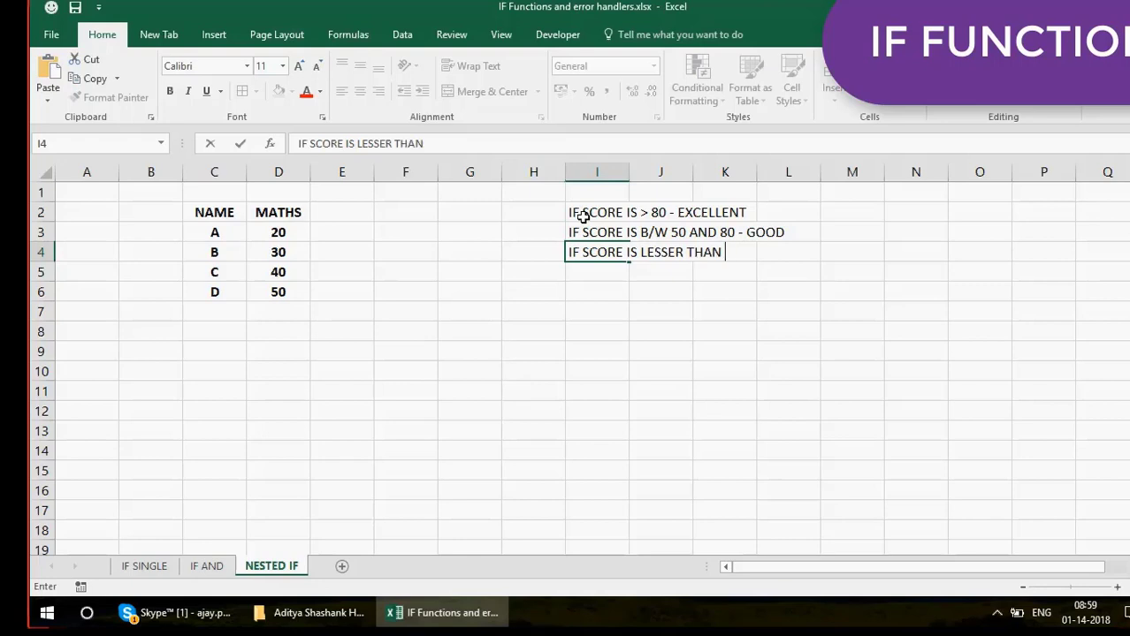
text(50 - POOR)
key(Return)
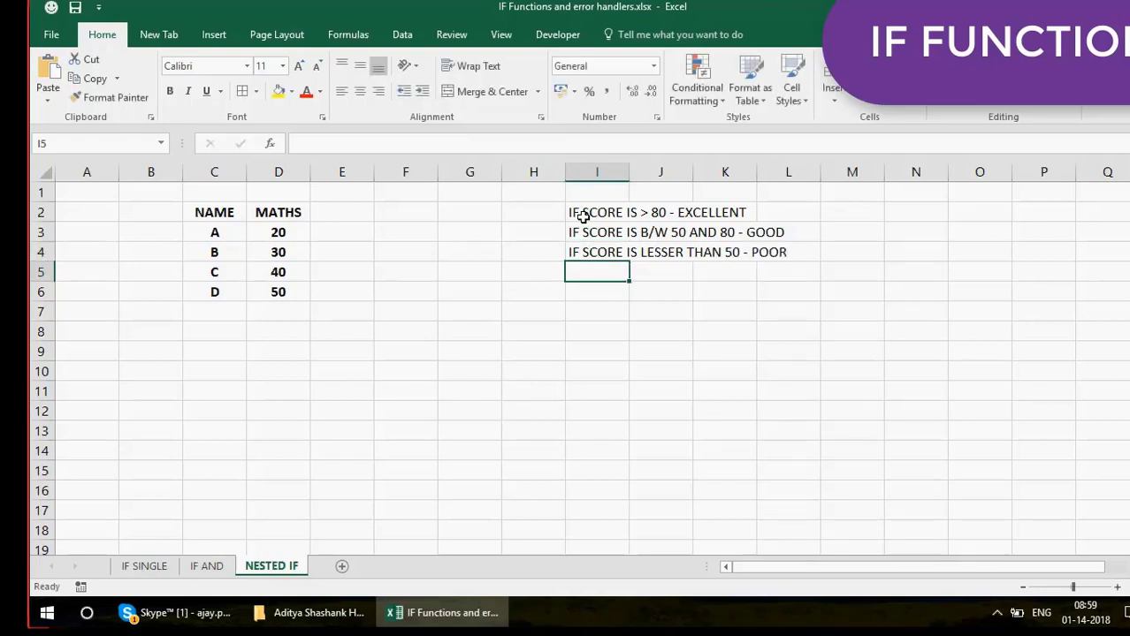
Review the three grading rules in I2:I4 against the empty result cells beside the MATHS marks
click(583, 217)
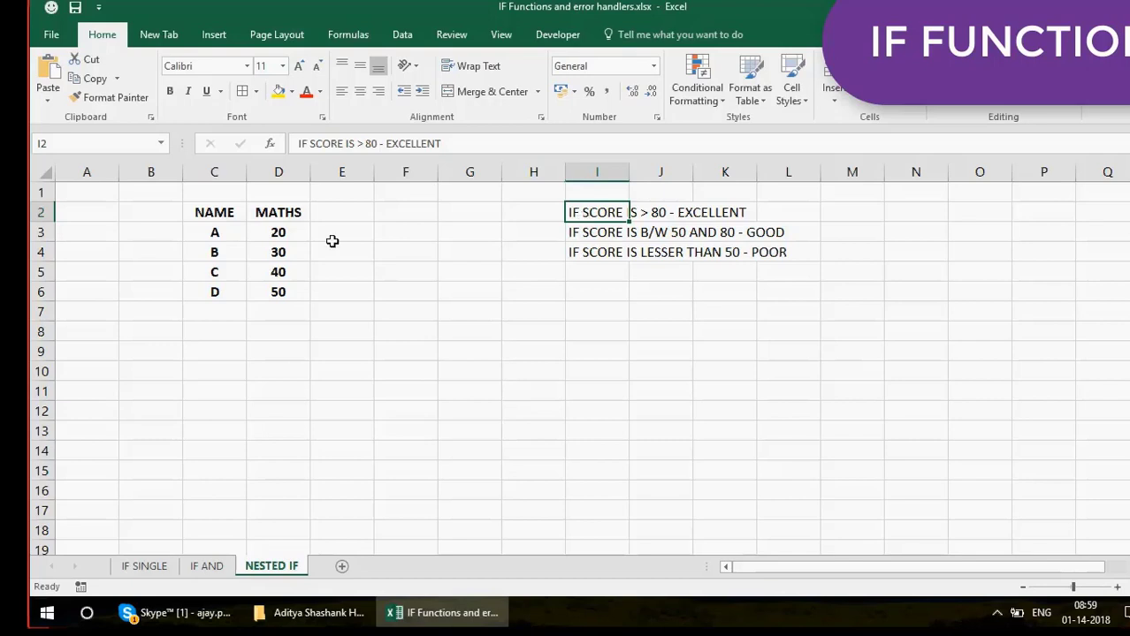
click(409, 231)
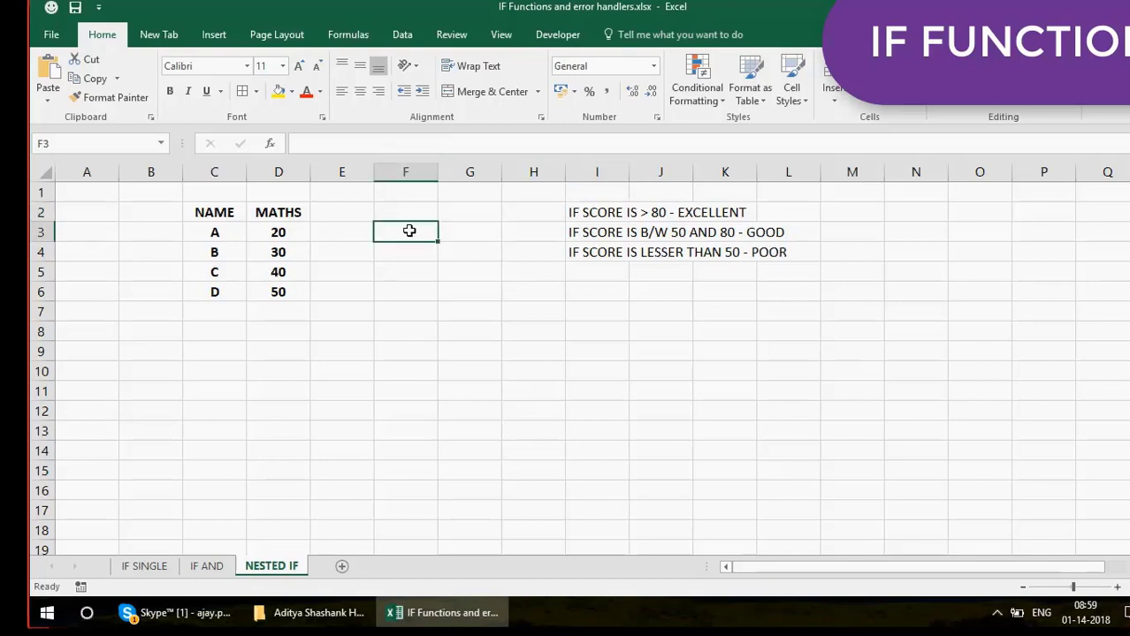
click(590, 210)
key(shift+Down)
key(shift+Down)
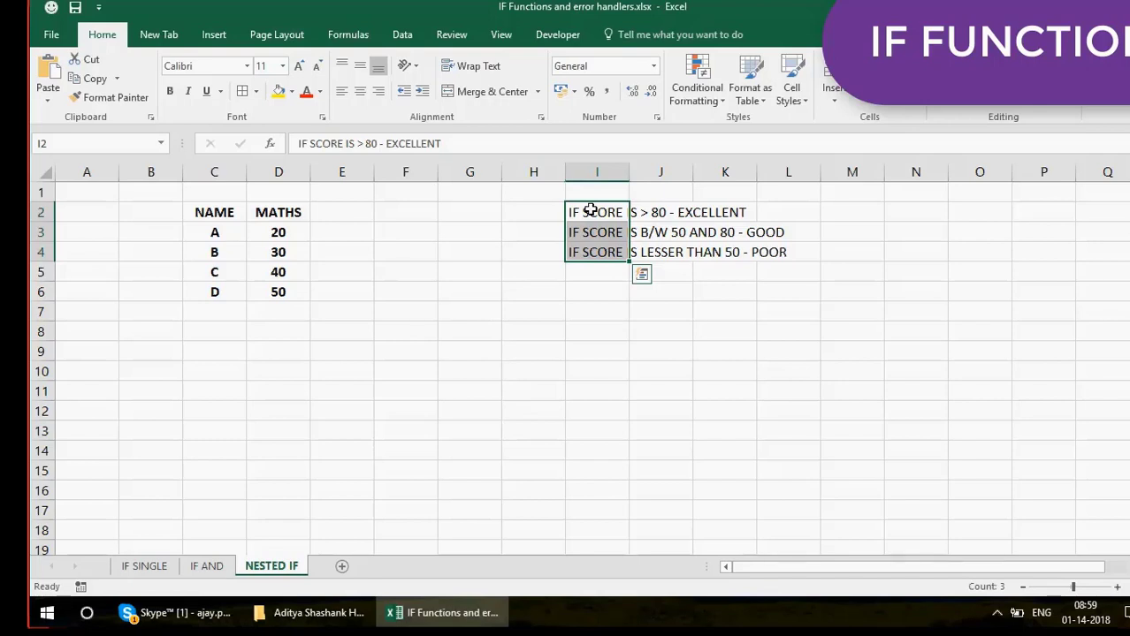
click(342, 236)
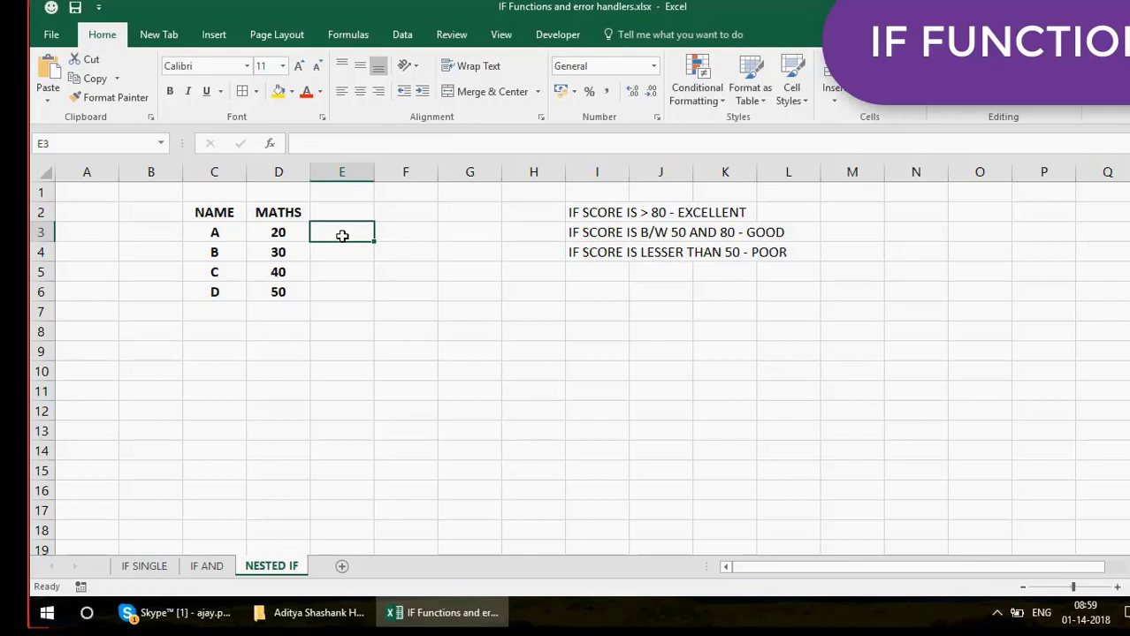
key(Return)
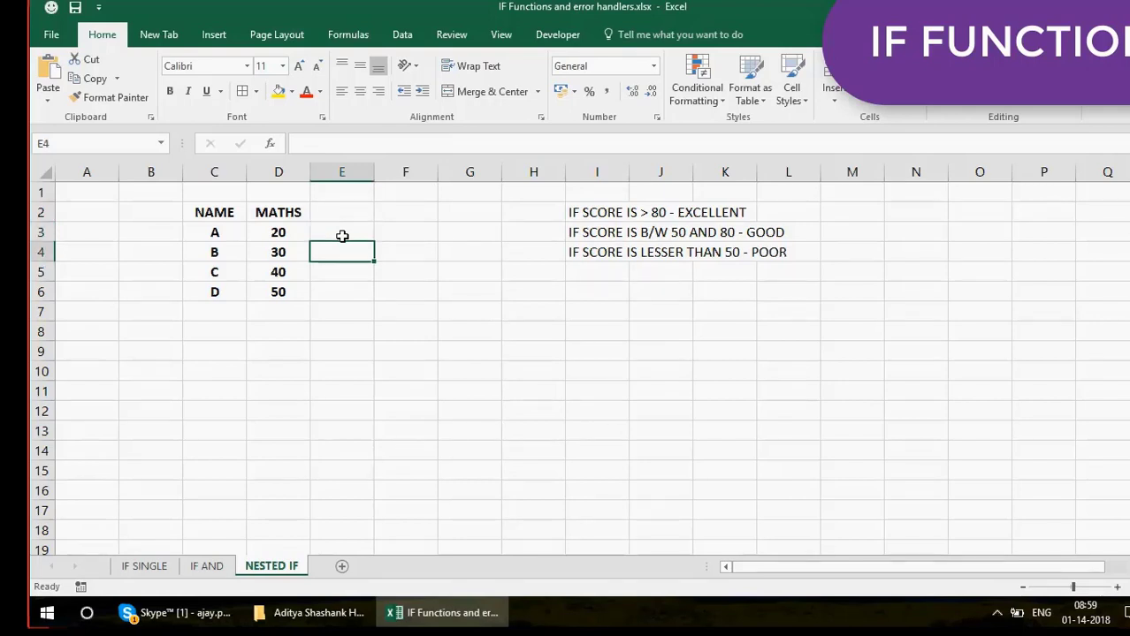
key(Down)
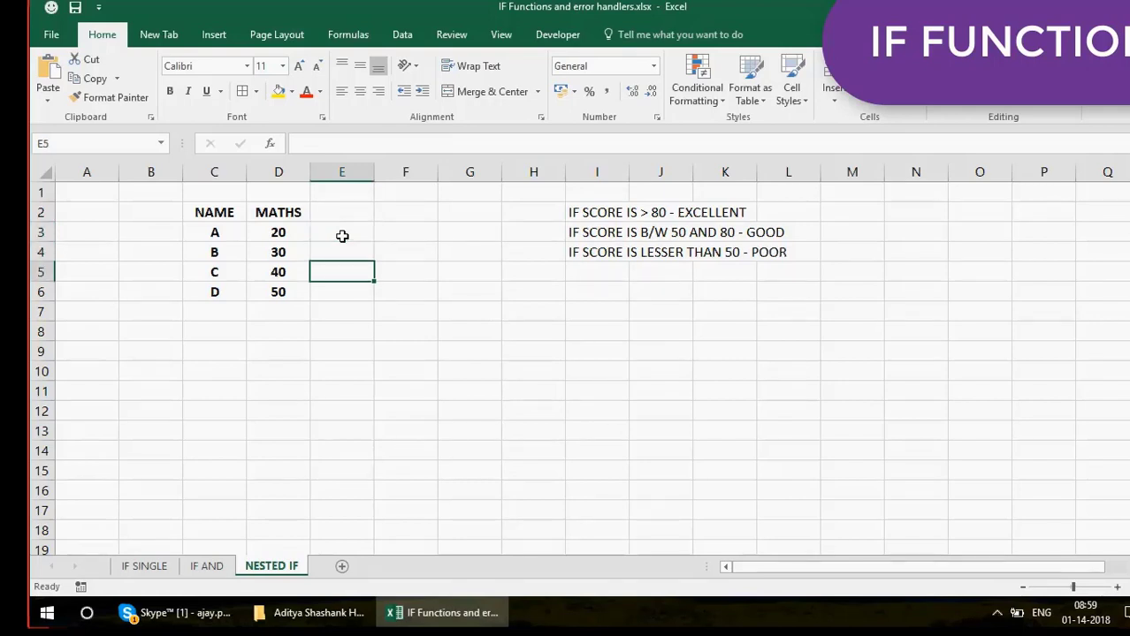
key(Down)
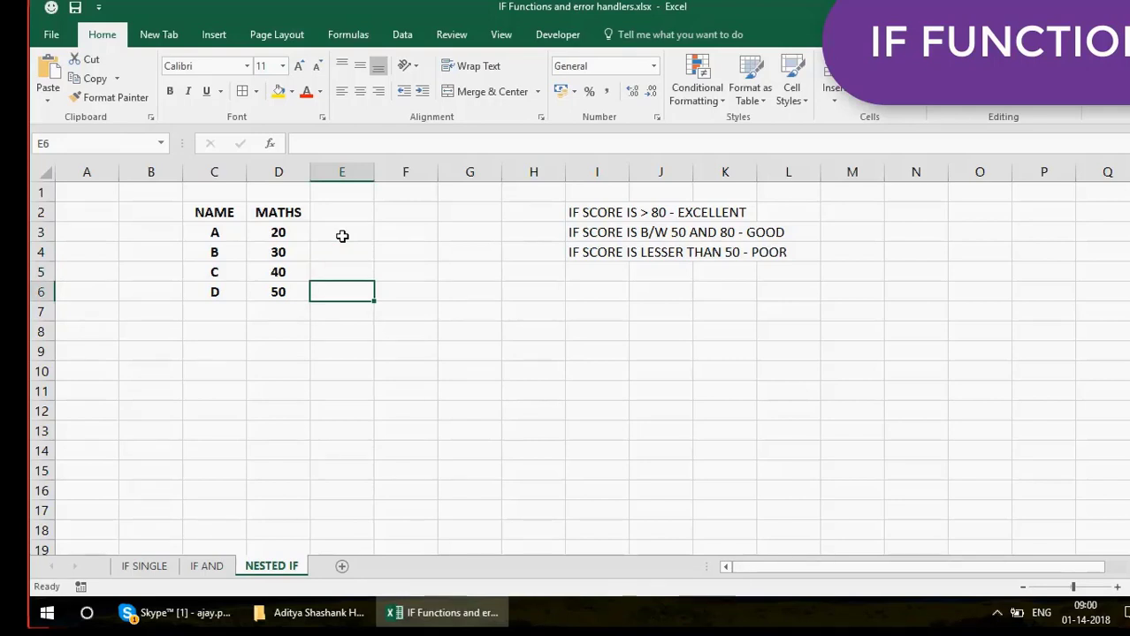
Extend the marks table in C7:D8 with name E scoring 78 and name F scoring 89
key(Left)
key(Left)
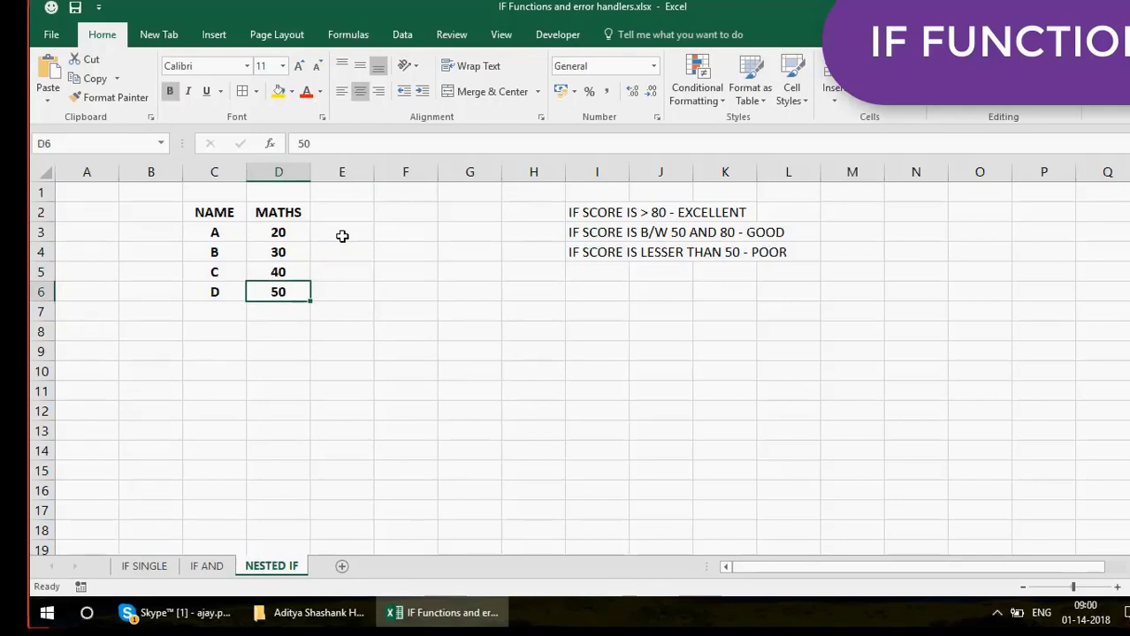
key(Down)
text(E)
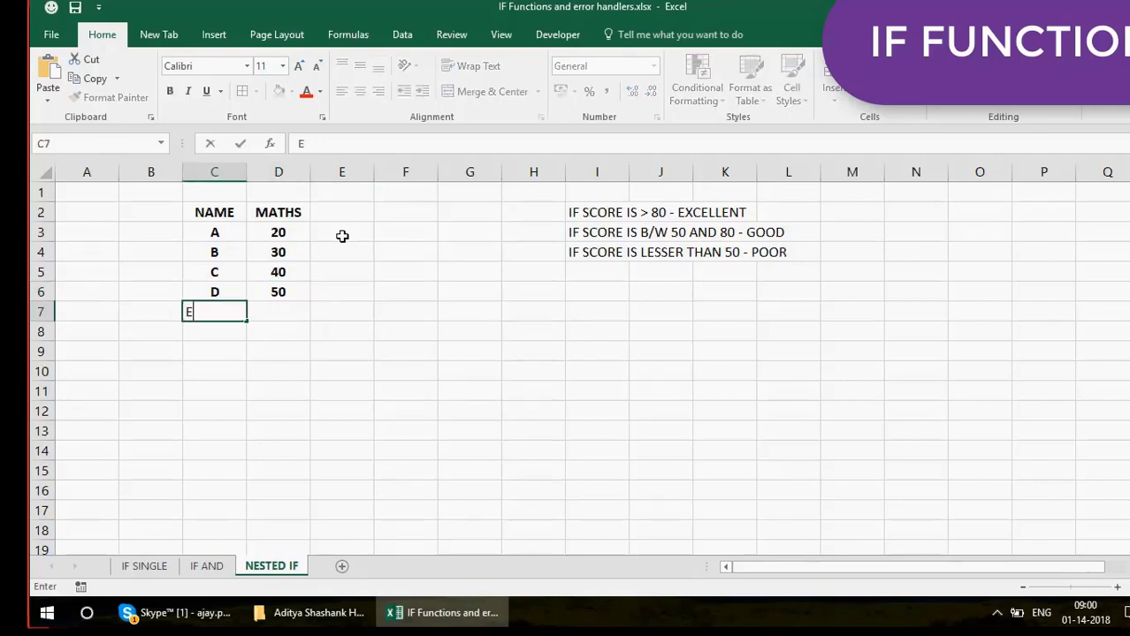
key(Right)
text(78)
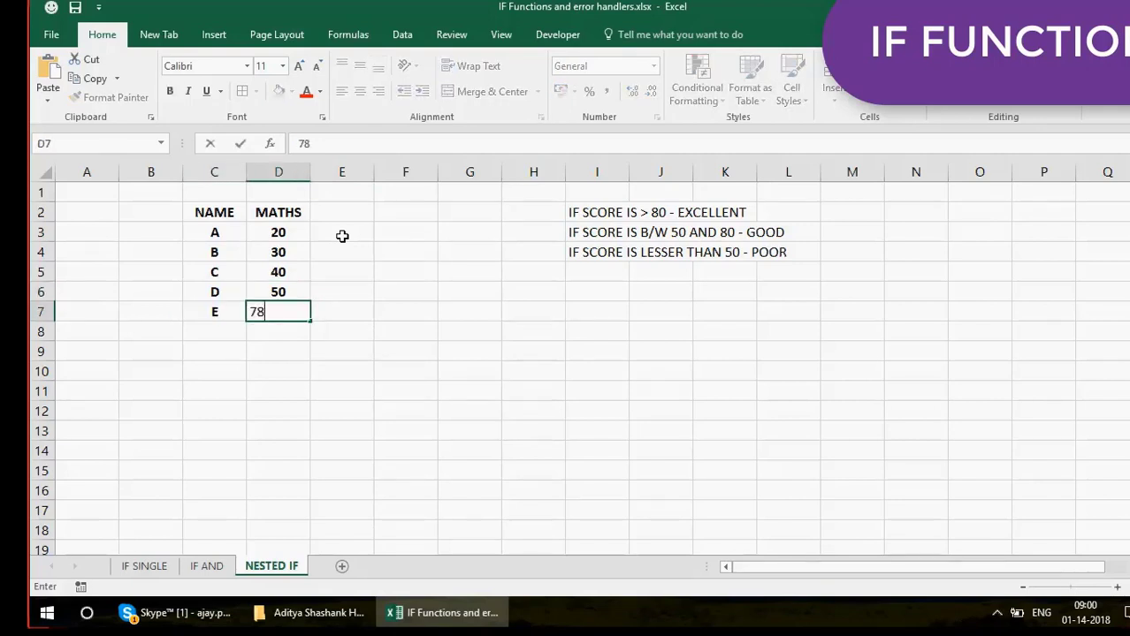
key(Return)
text(F)
key(Tab)
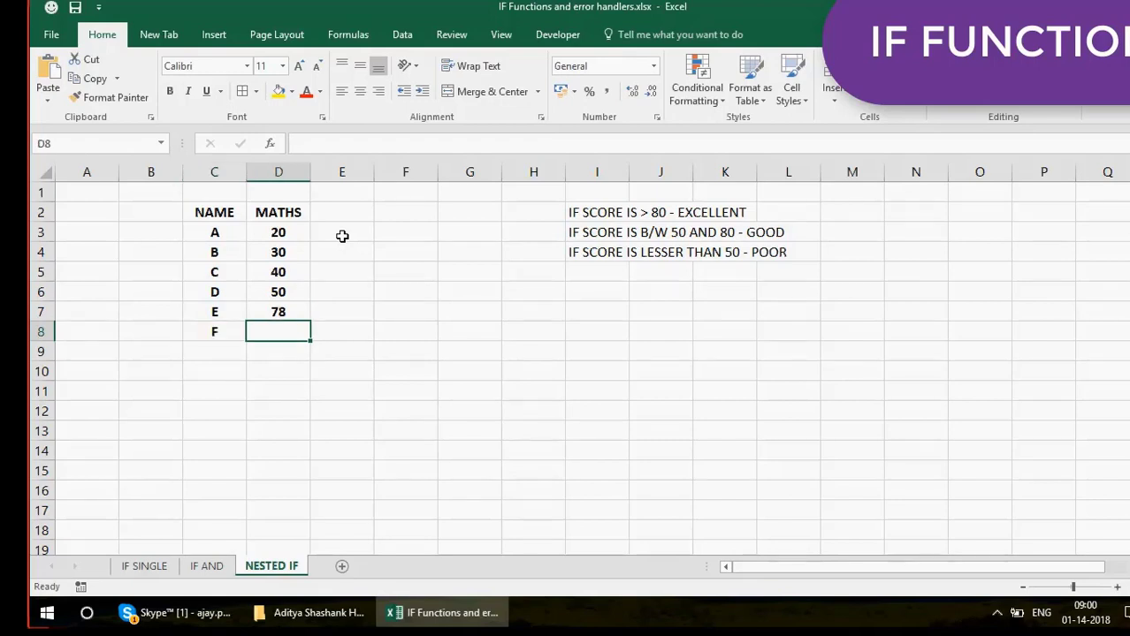
text(89)
key(Up)
key(Up)
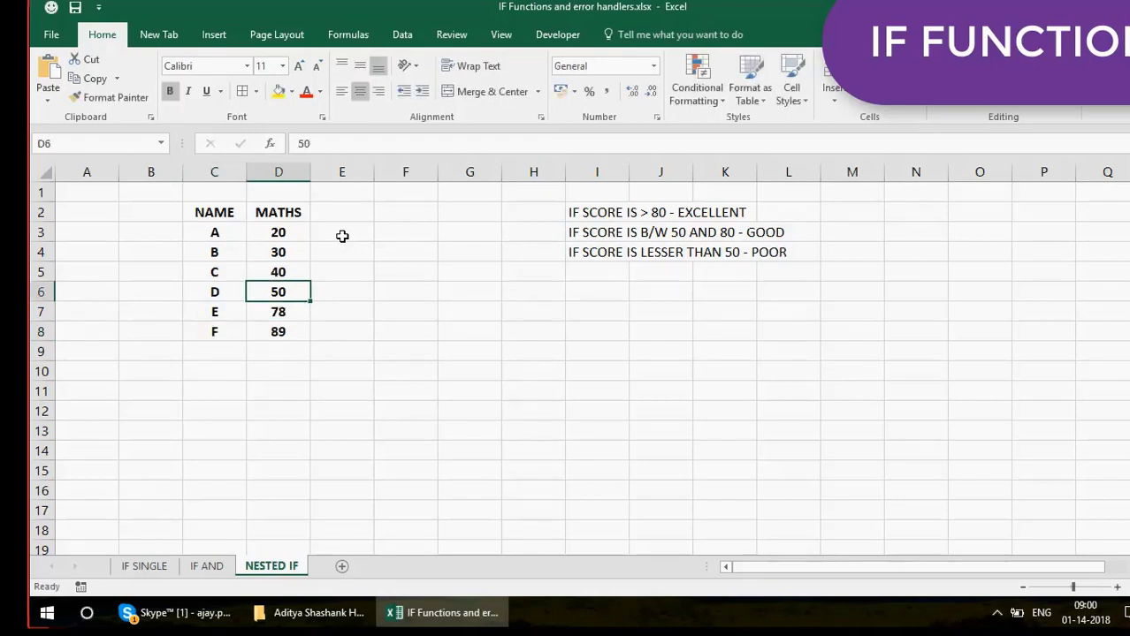
Start an IF formula in E3 that tests D3>80 and returns "EXCELLENT" when true
key(Up)
key(Up)
key(Up)
key(Up)
click(342, 235)
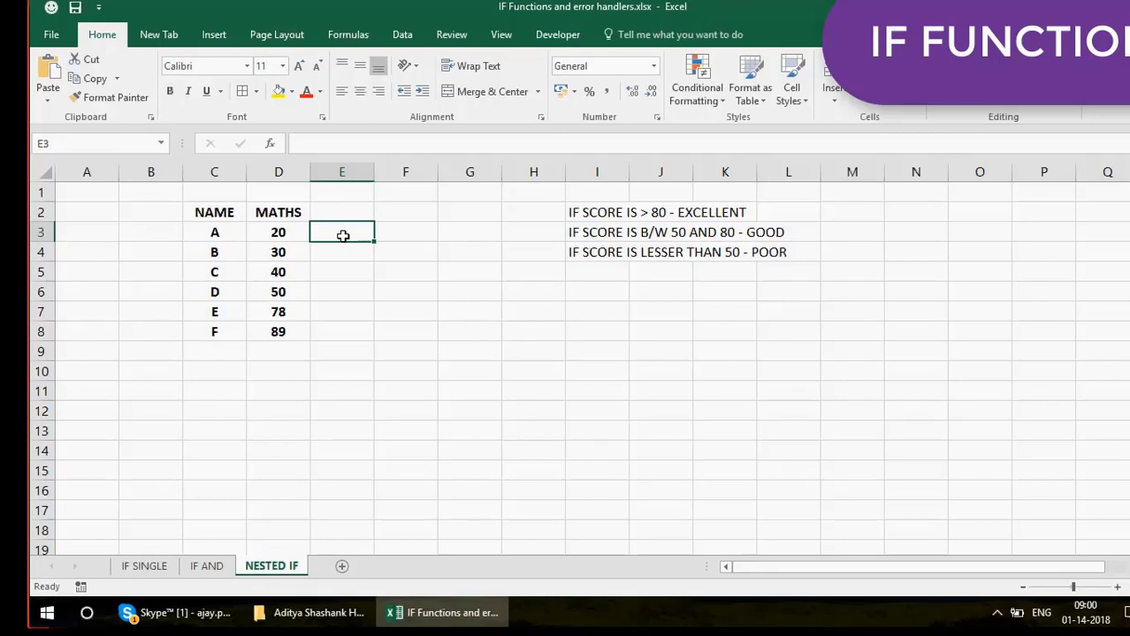
text(=IF()
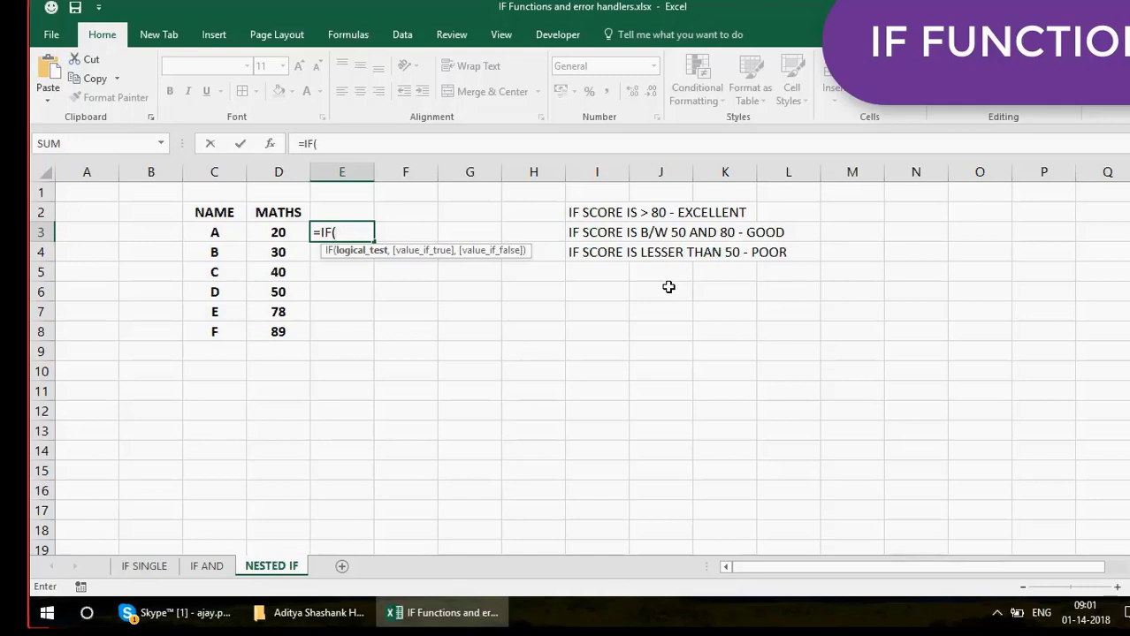
click(281, 235)
text(>)
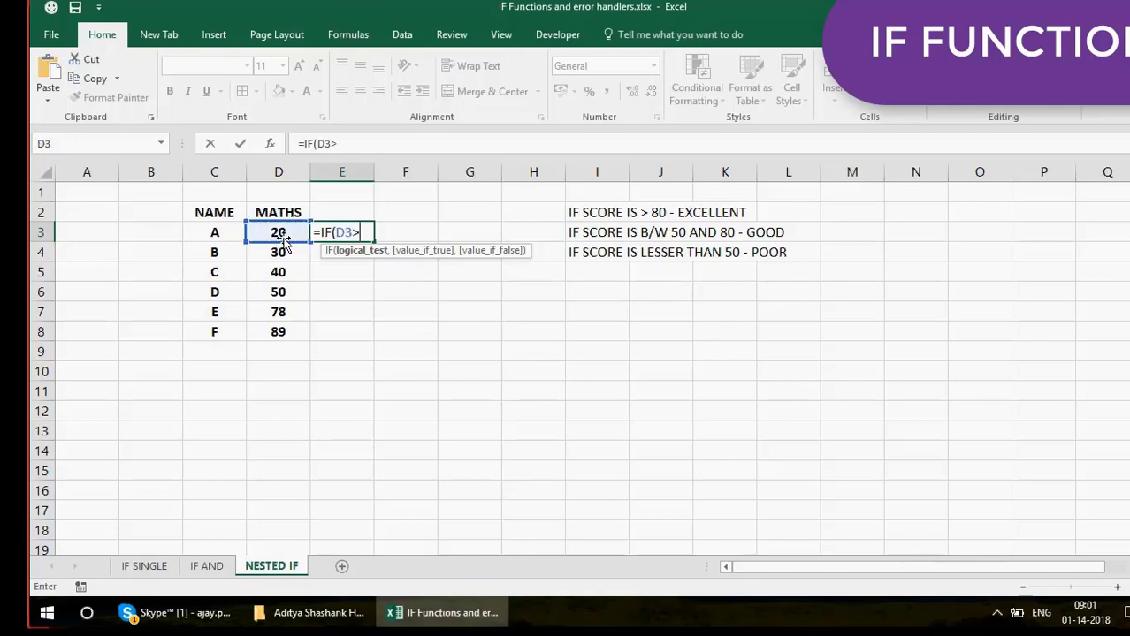
text(80,)
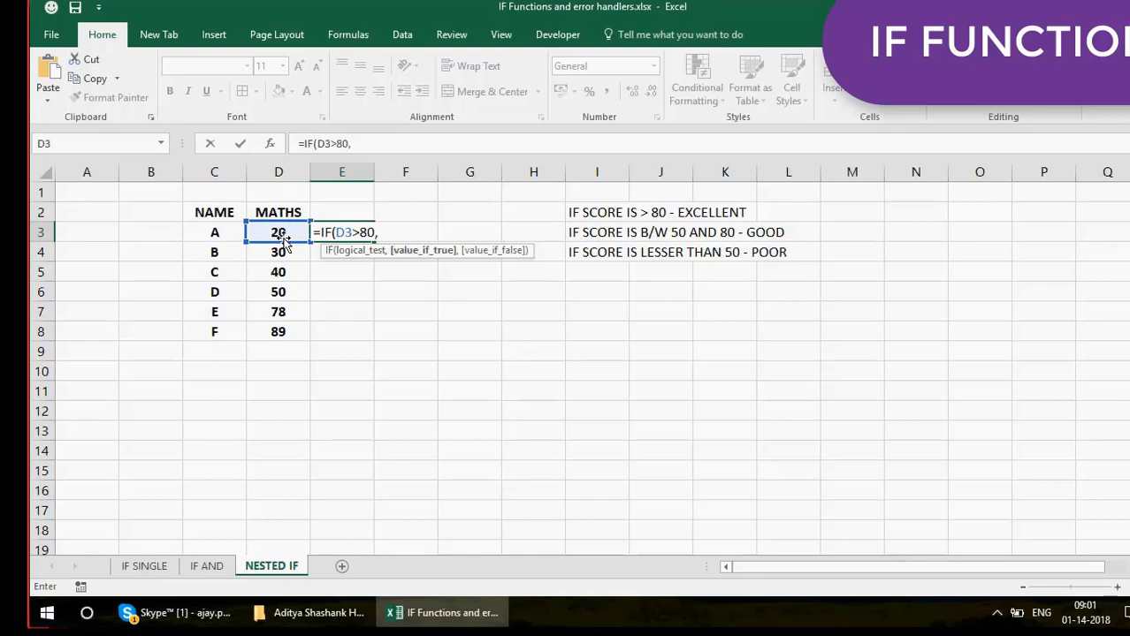
text("EXCELLENT)
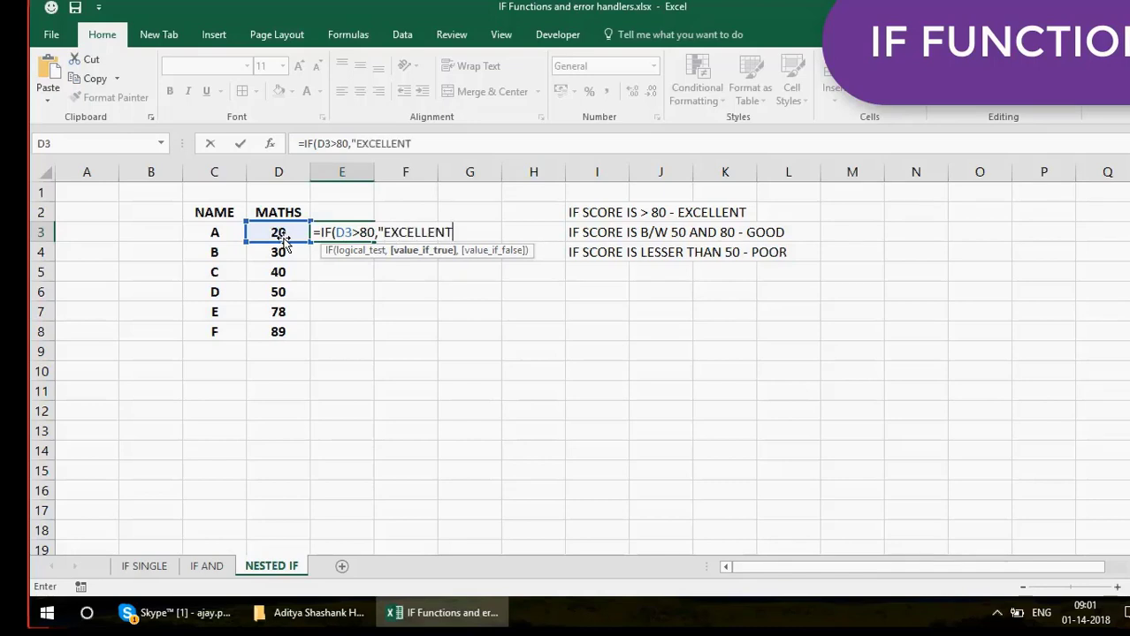
text(")
text(,)
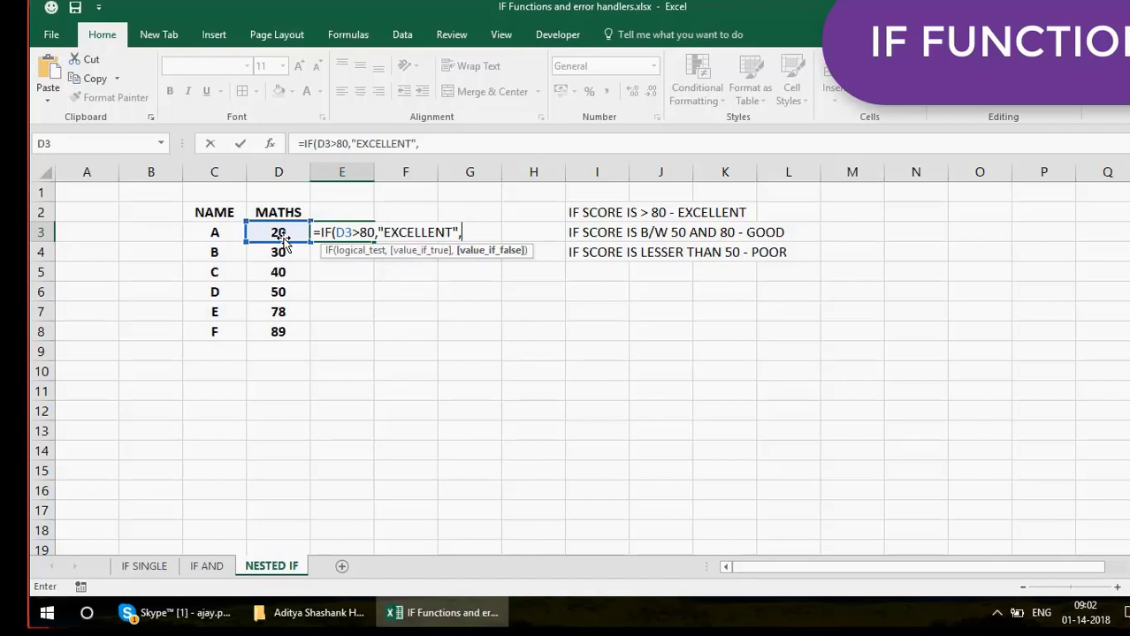
text(I)
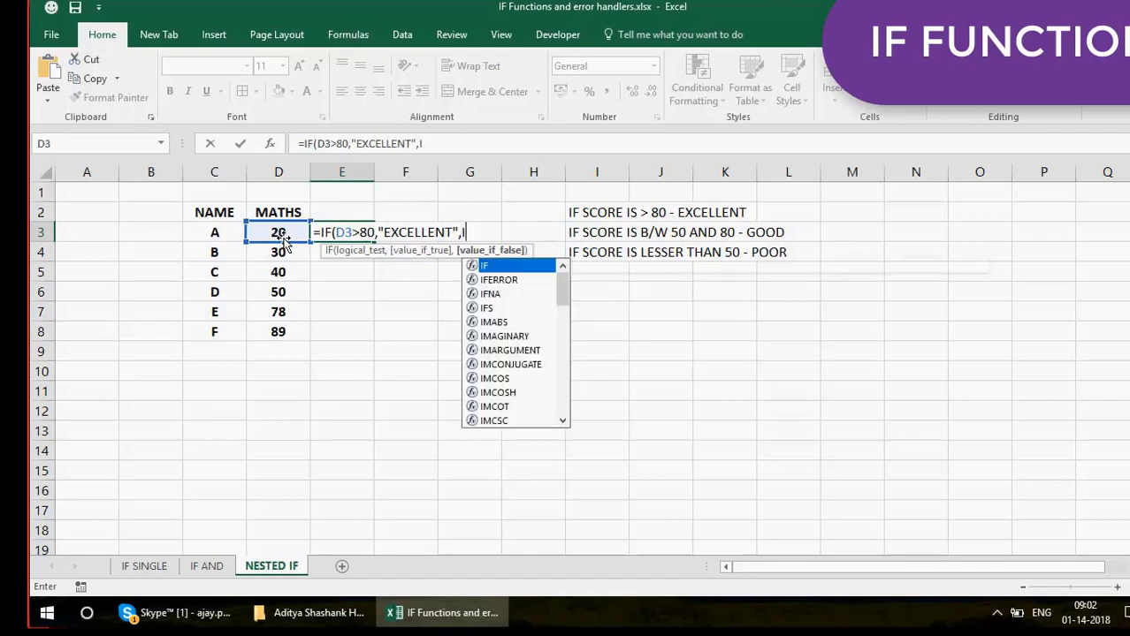
text(F(AN)
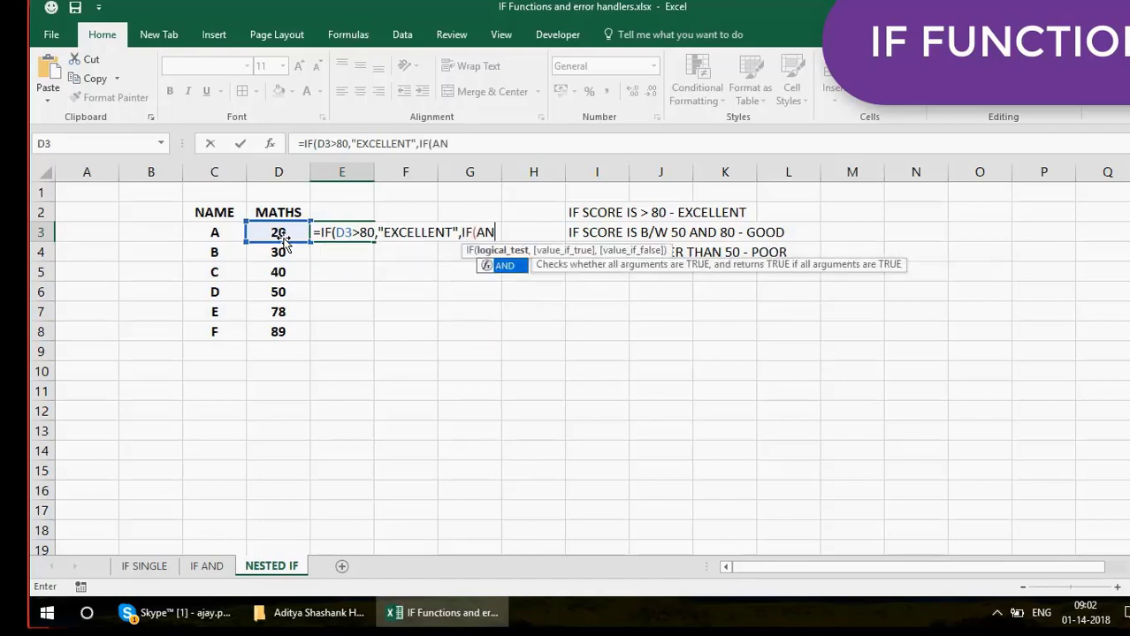
text(D)
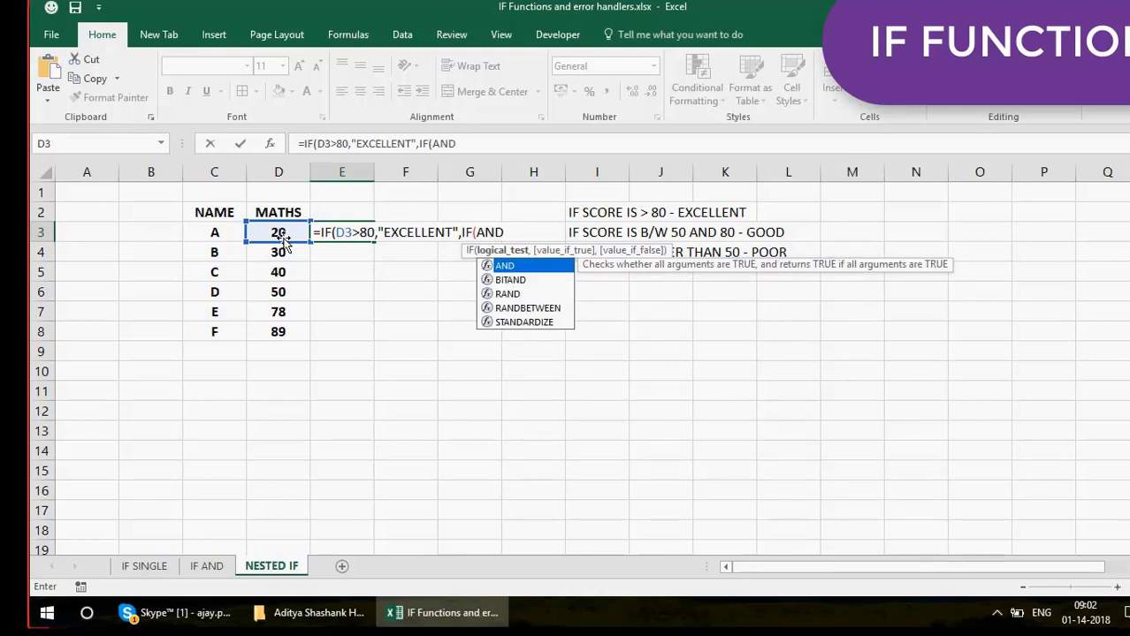
key(BackSpace)
key(BackSpace)
key(BackSpace)
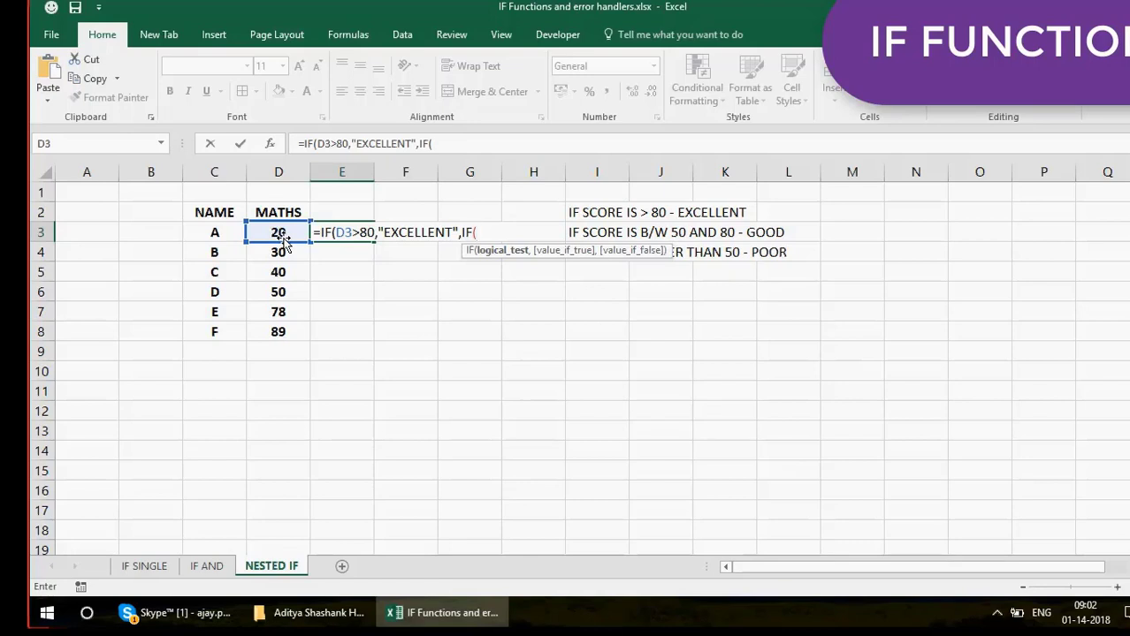
text(AND)
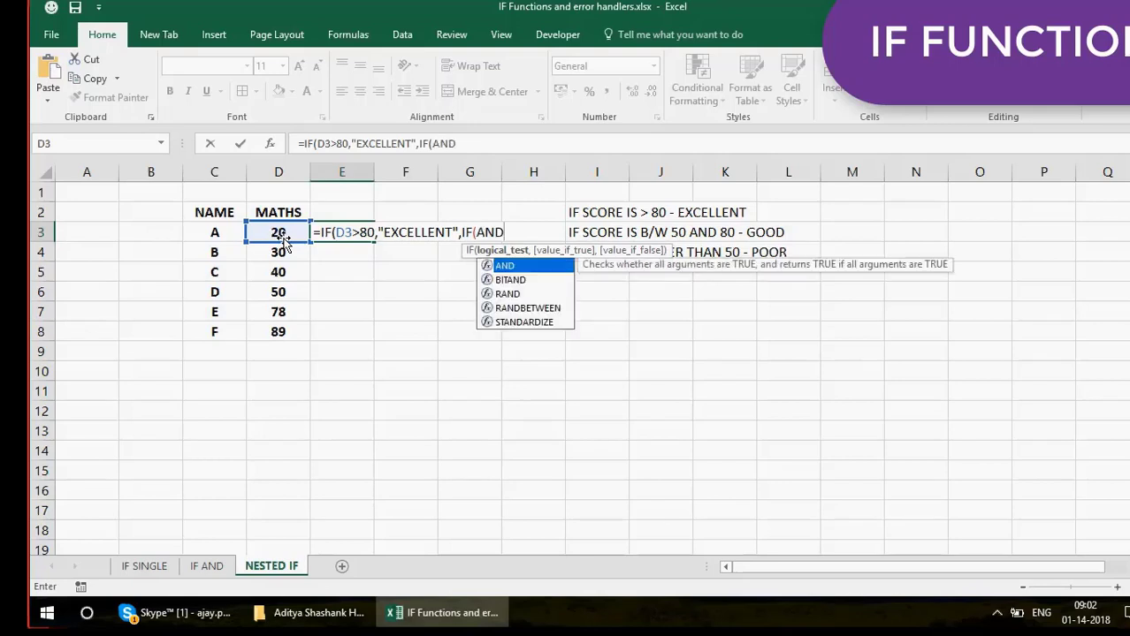
text(()
key(BackSpace)
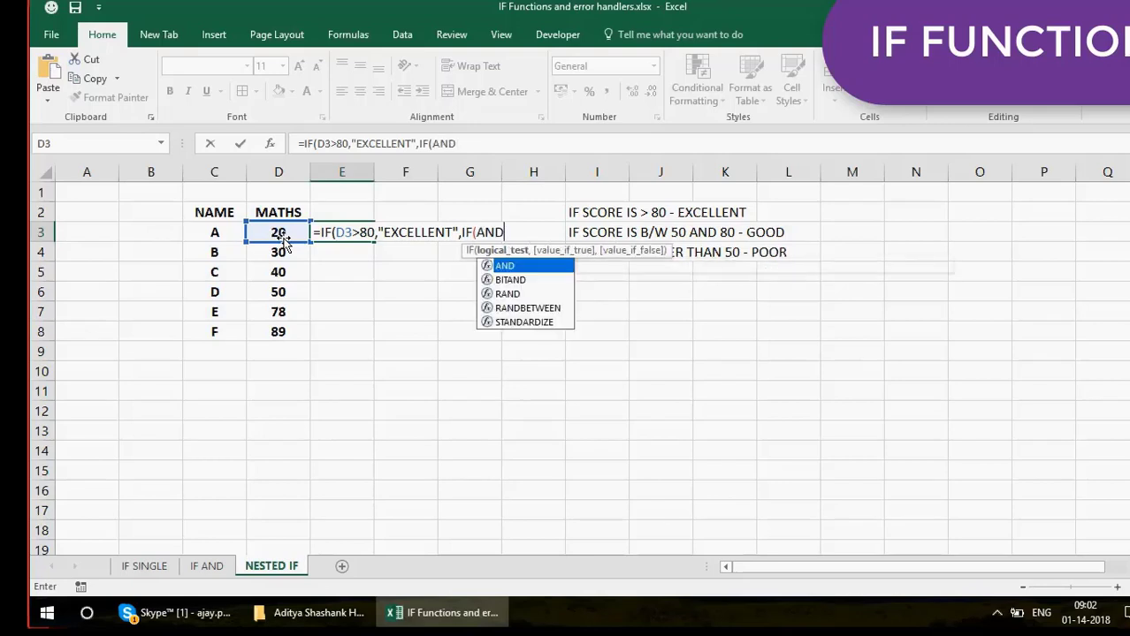
key(BackSpace)
key(BackSpace)
key(BackSpace)
key(BackSpace)
key(BackSpace)
key(BackSpace)
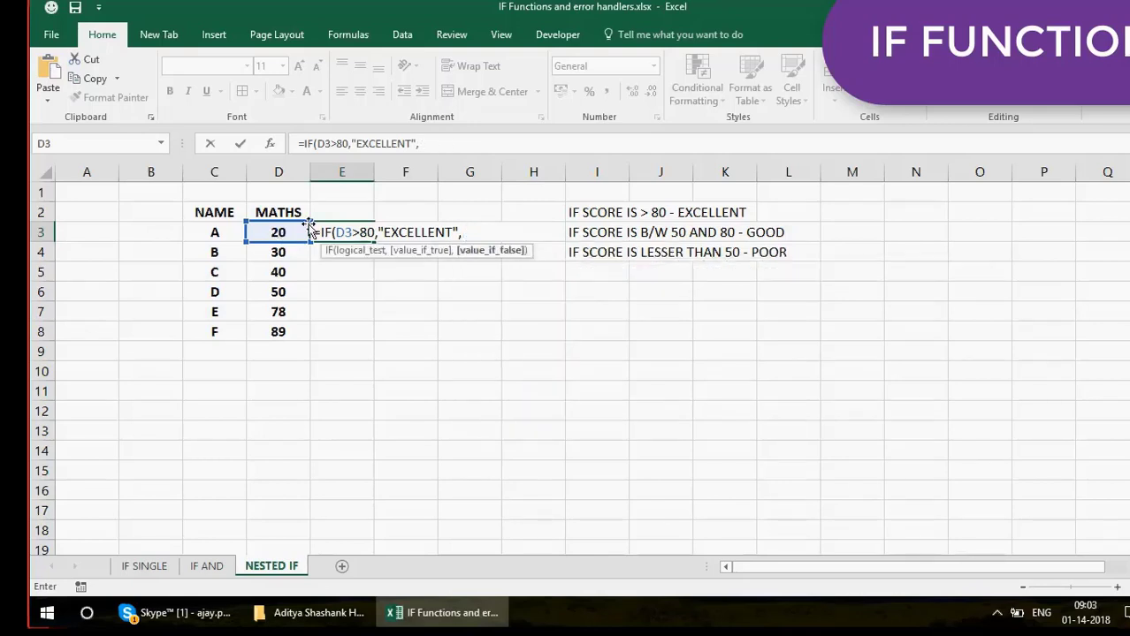
Nest a second IF that opens with an AND test as the value-if-false argument of the E3 formula
click(451, 145)
click(452, 145)
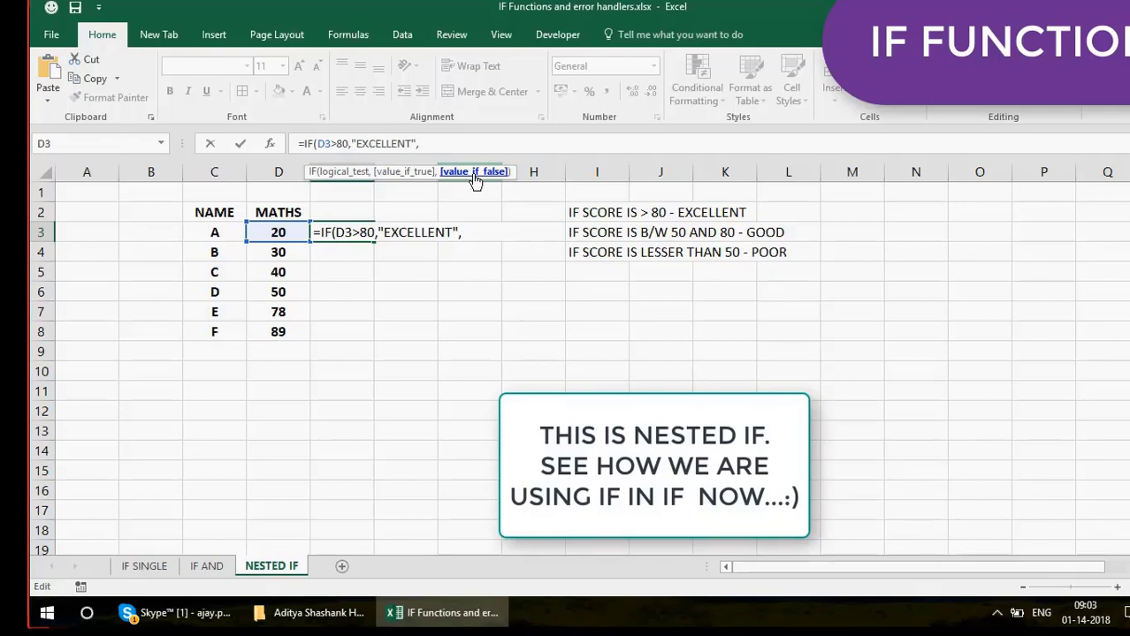
click(332, 143)
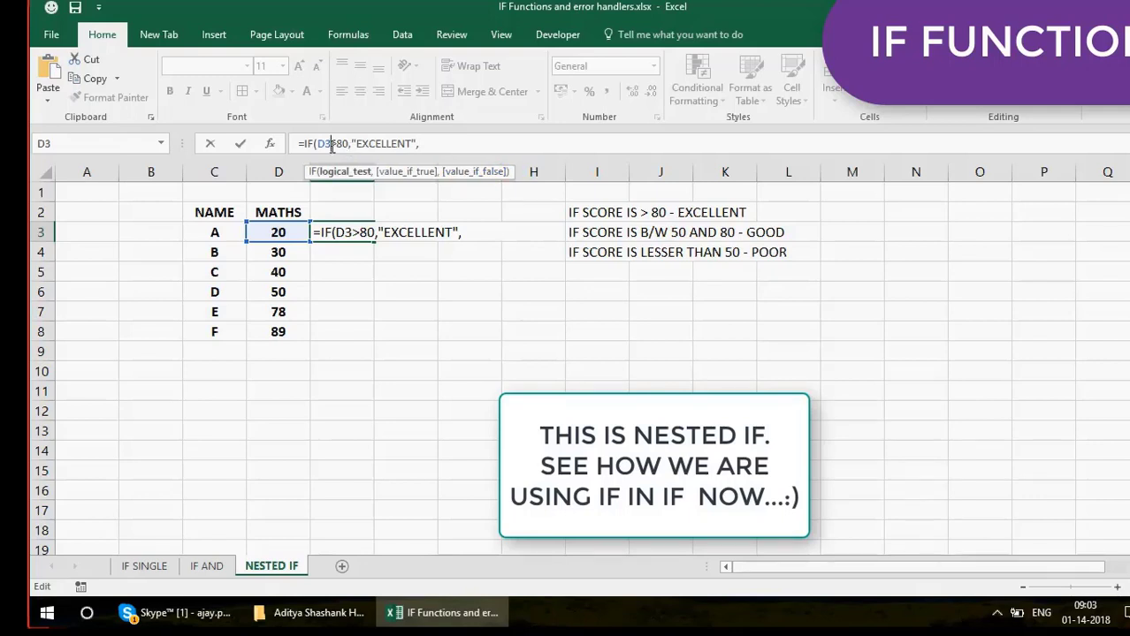
double_click(365, 143)
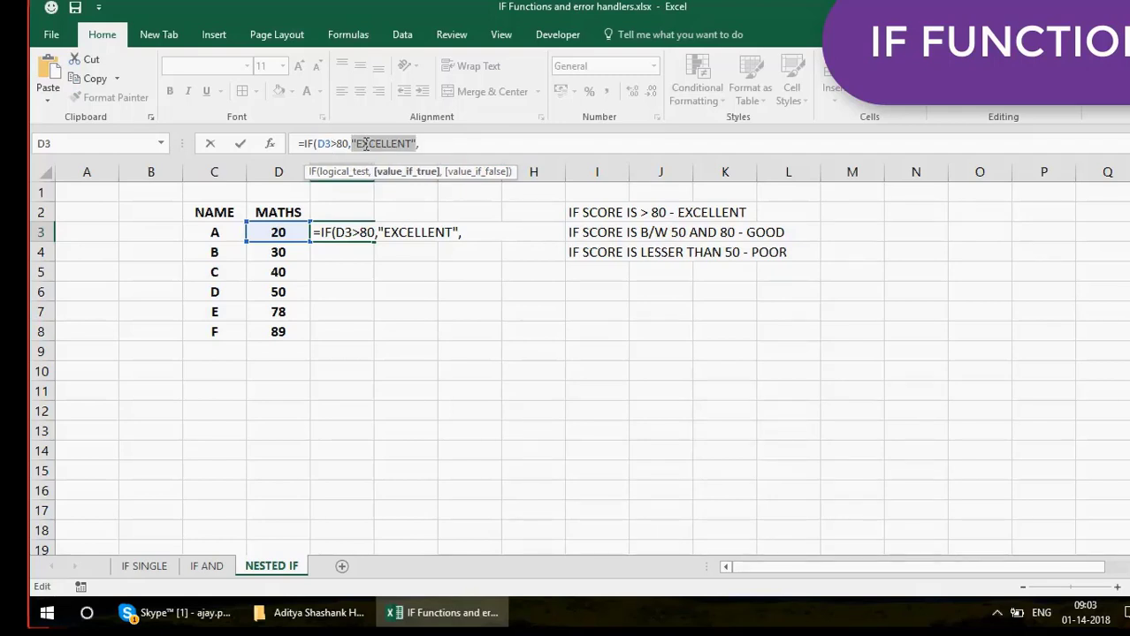
click(439, 143)
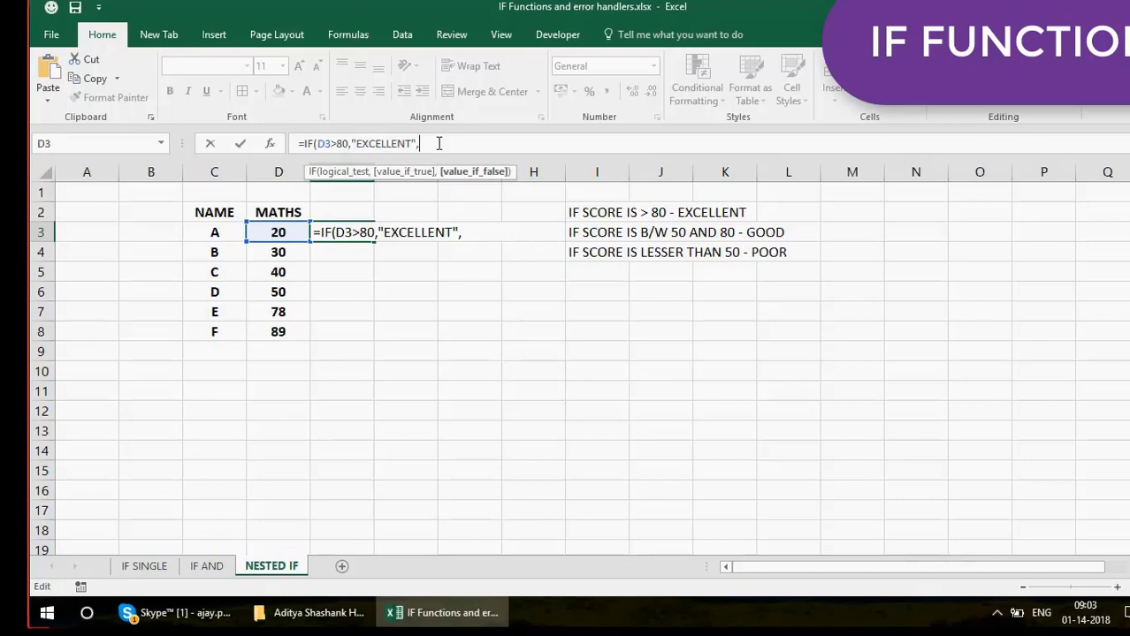
text(IF)
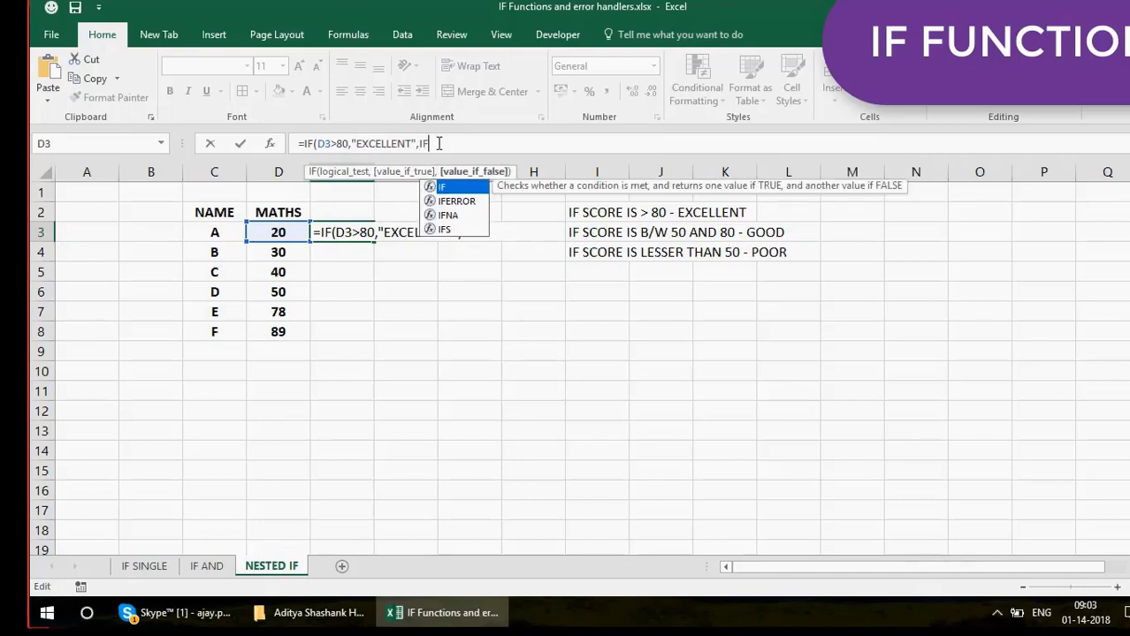
text((AND)
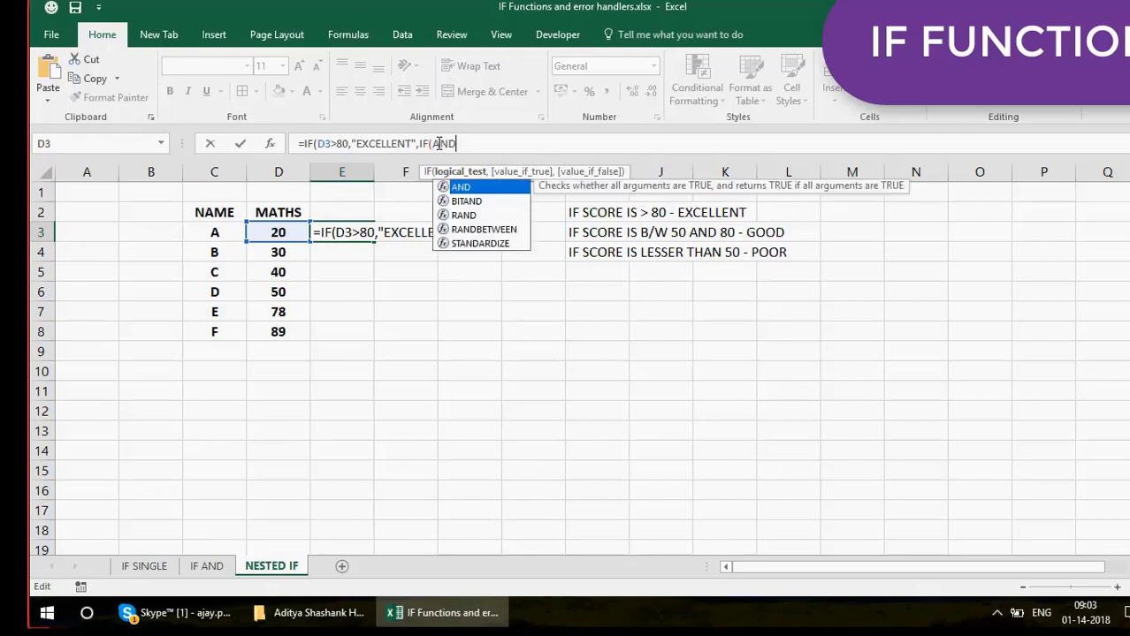
text(()
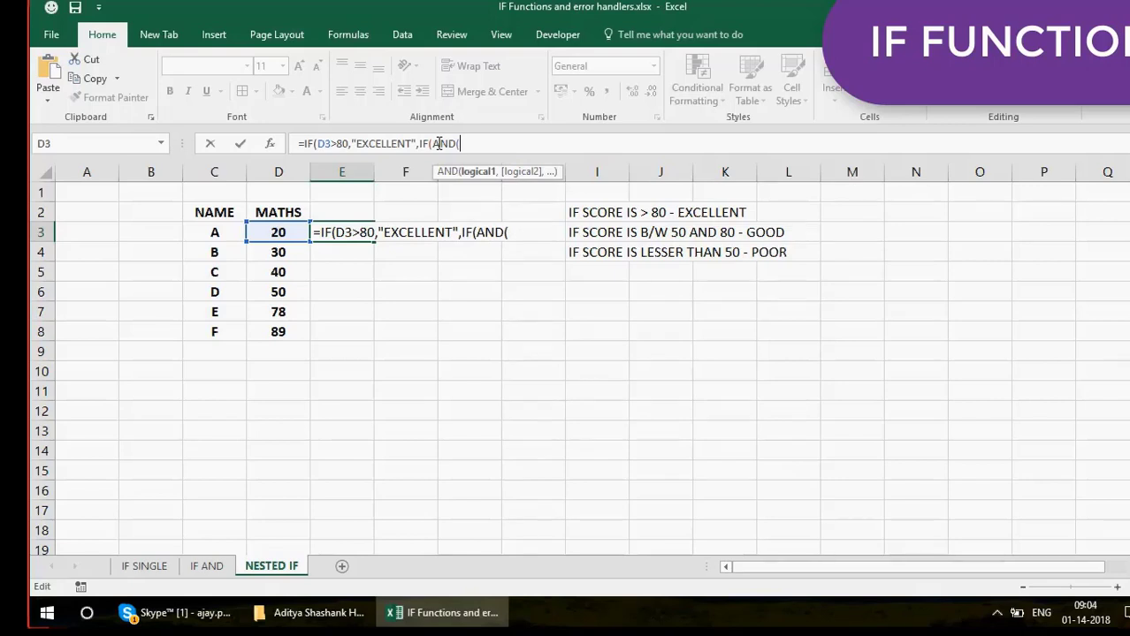
Fill the nested AND test with the conditions D3>=50 and D3<=80 and close it
click(271, 233)
text(>)
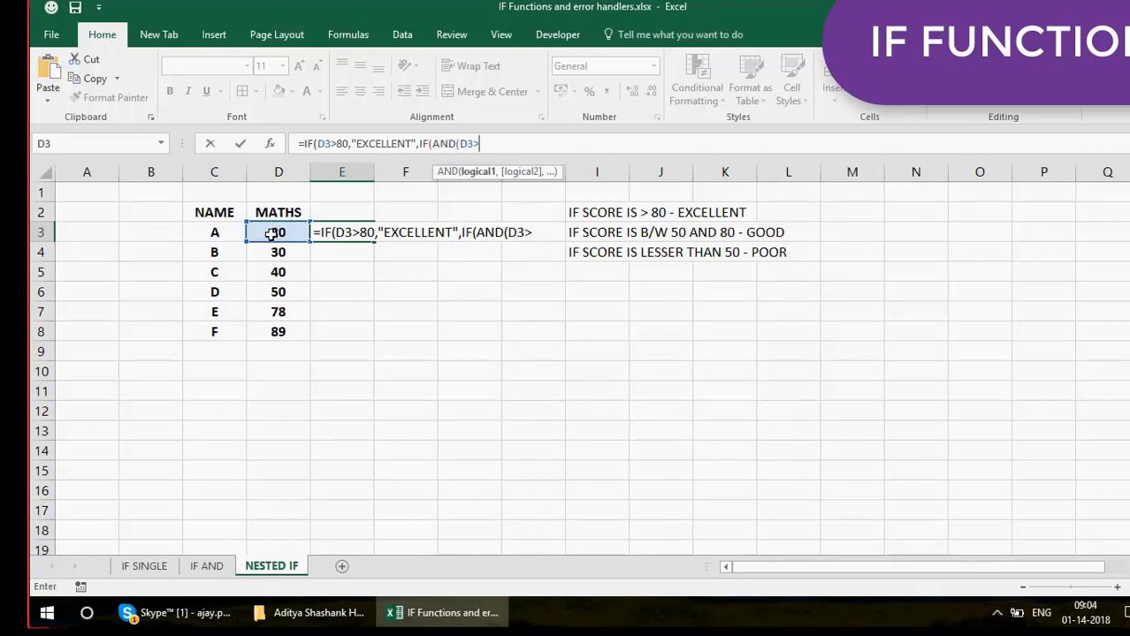
text(=50,)
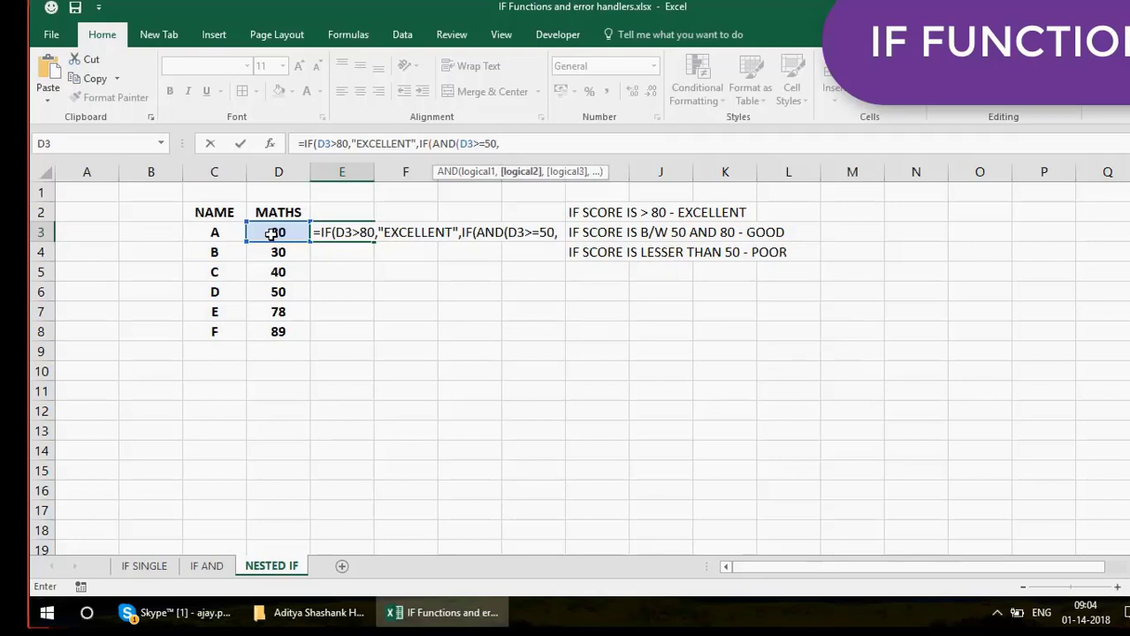
click(273, 234)
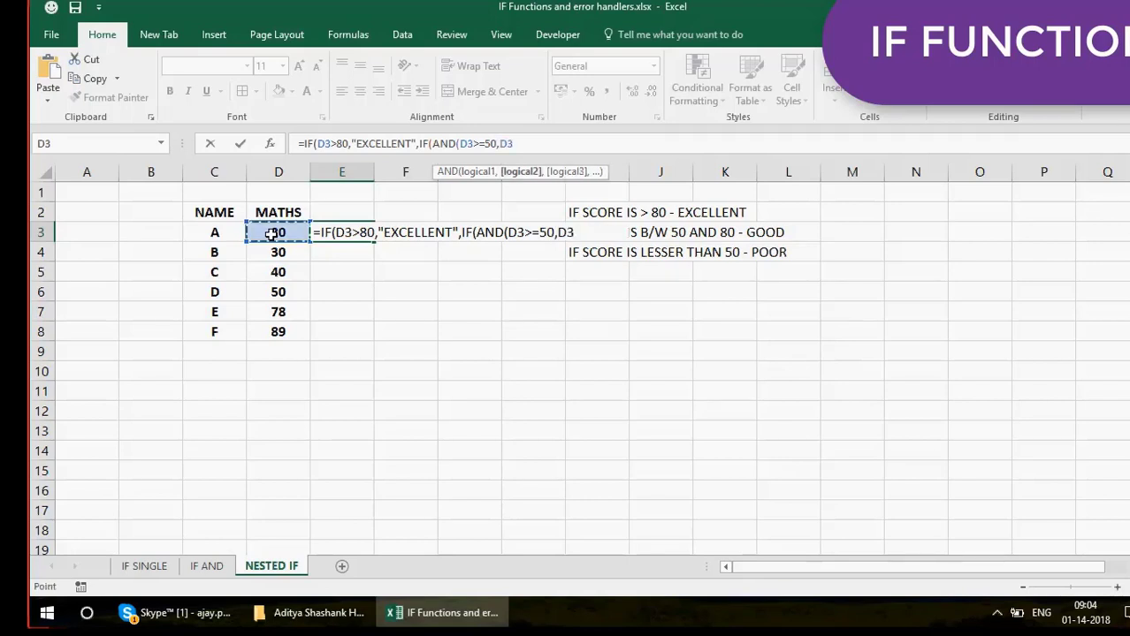
text(<=80)
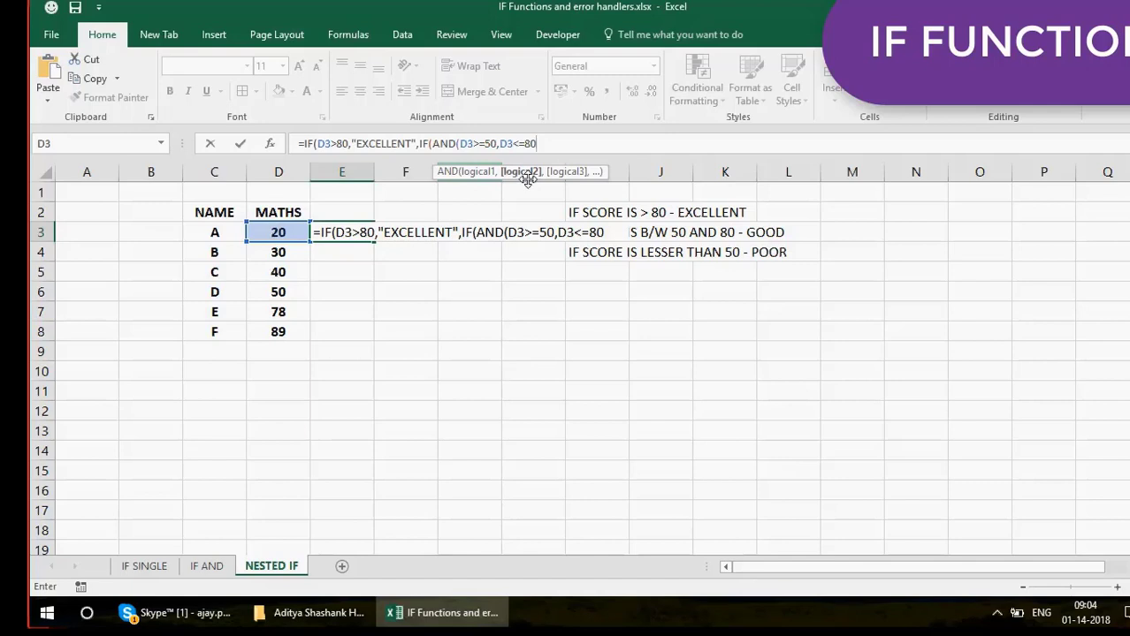
click(635, 141)
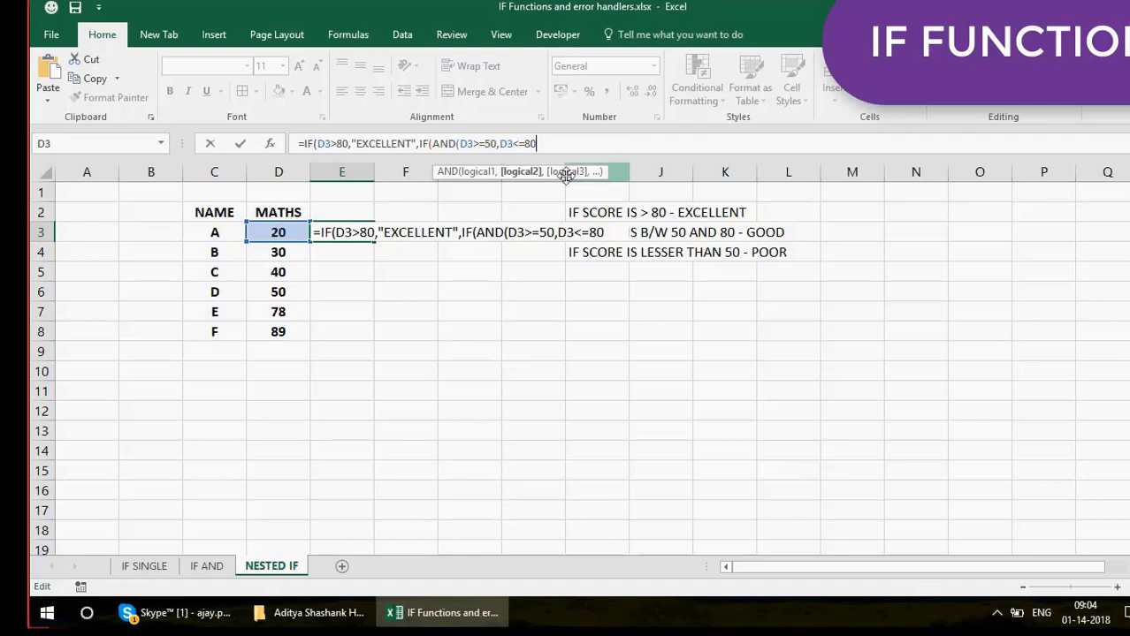
text())
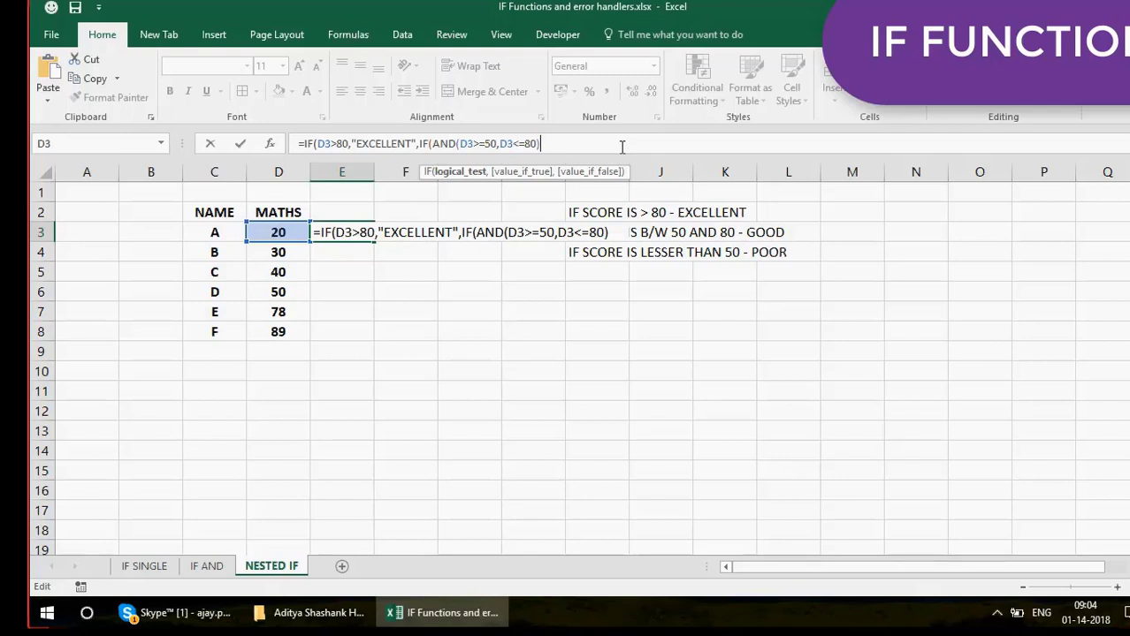
Make the nested IF return "GOOD" when true and "POOR" when false, and commit the formula with the proposed closing-parenthesis correction
text(,)
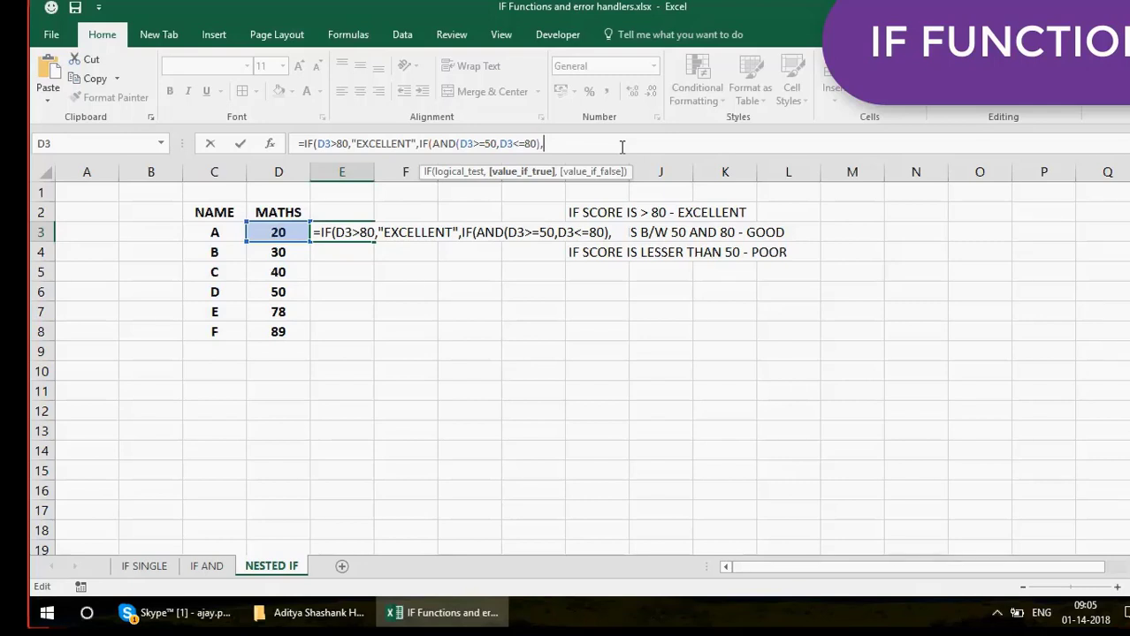
text("GOOD)
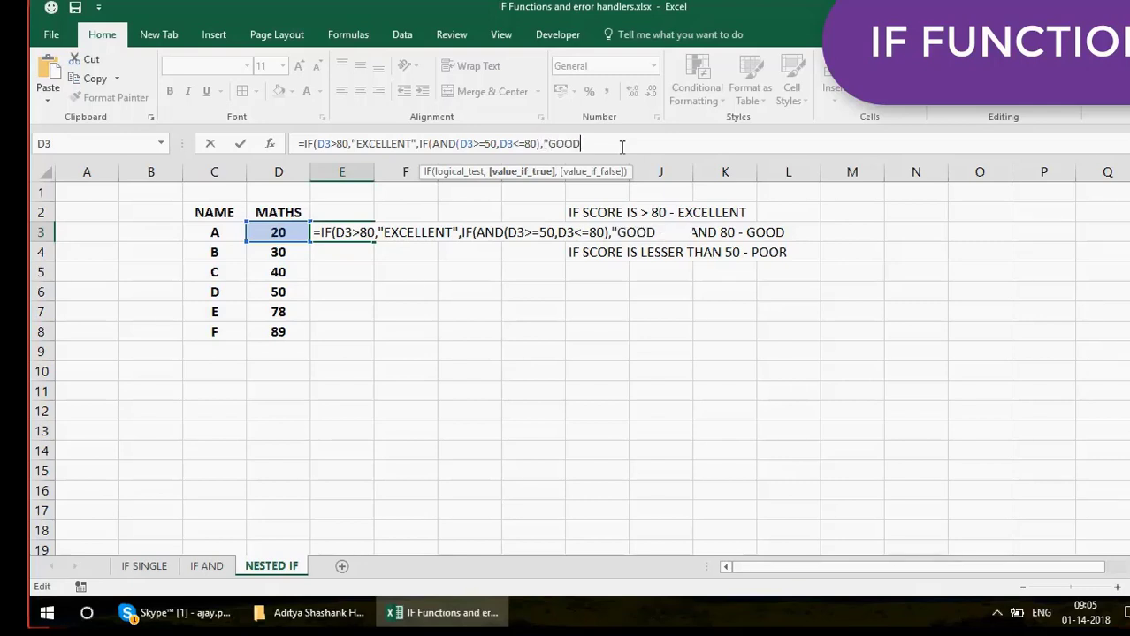
text(",)
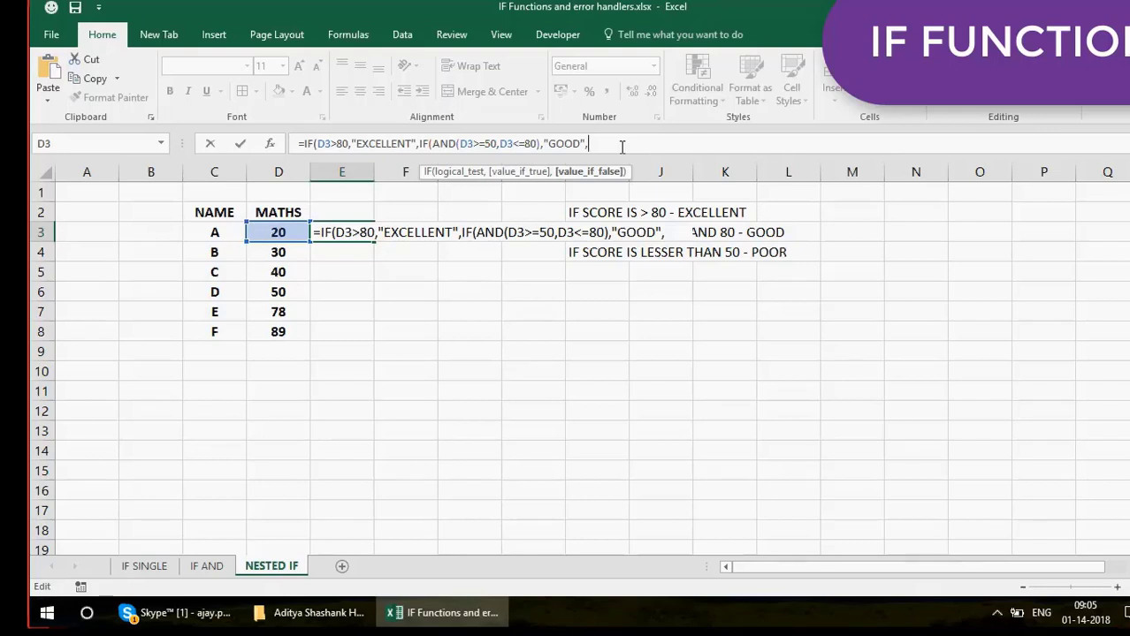
text("POOR)
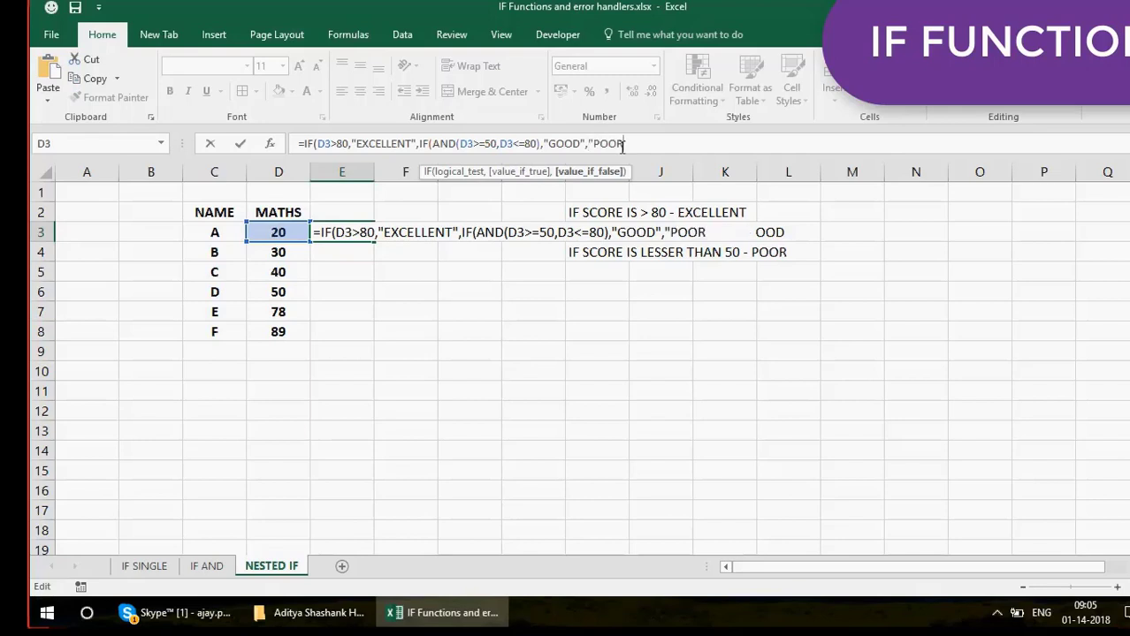
text("))
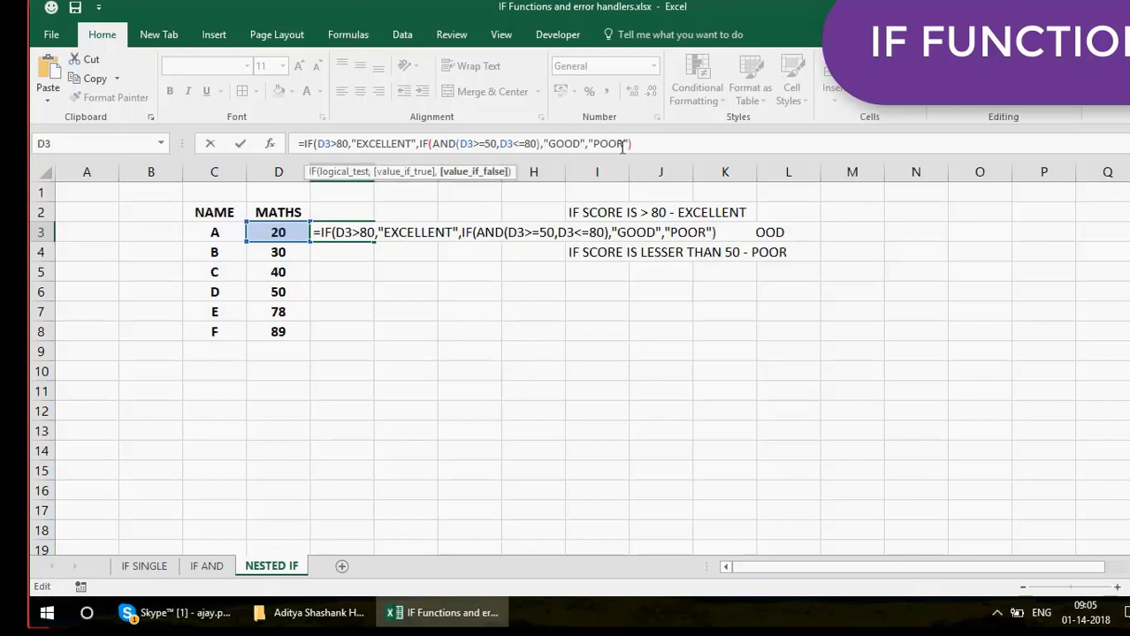
key(Return)
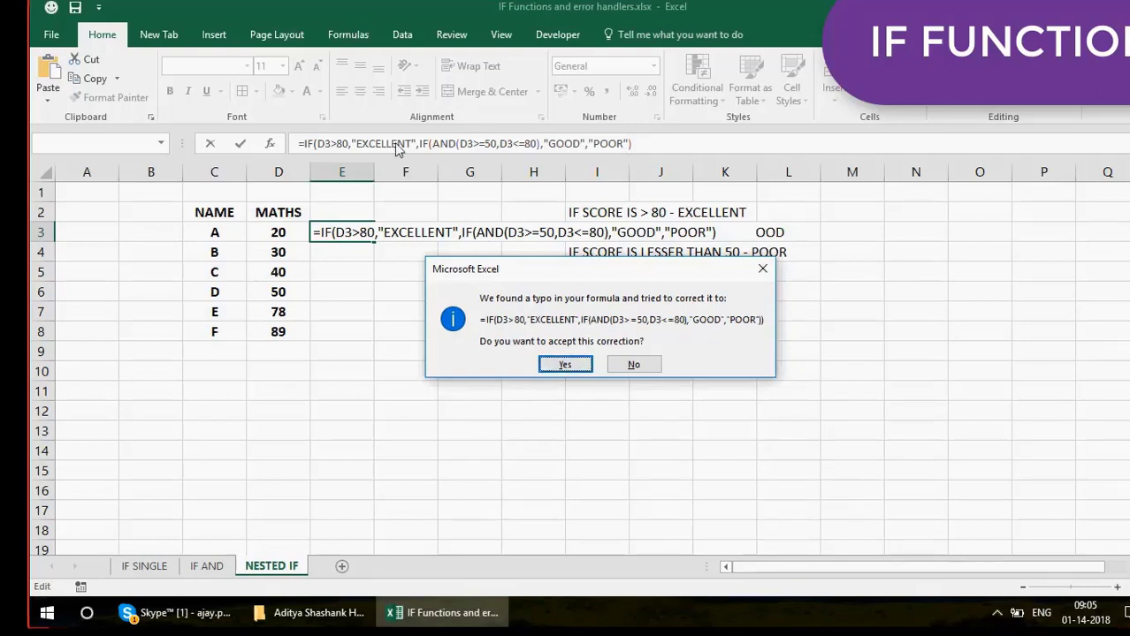
click(575, 365)
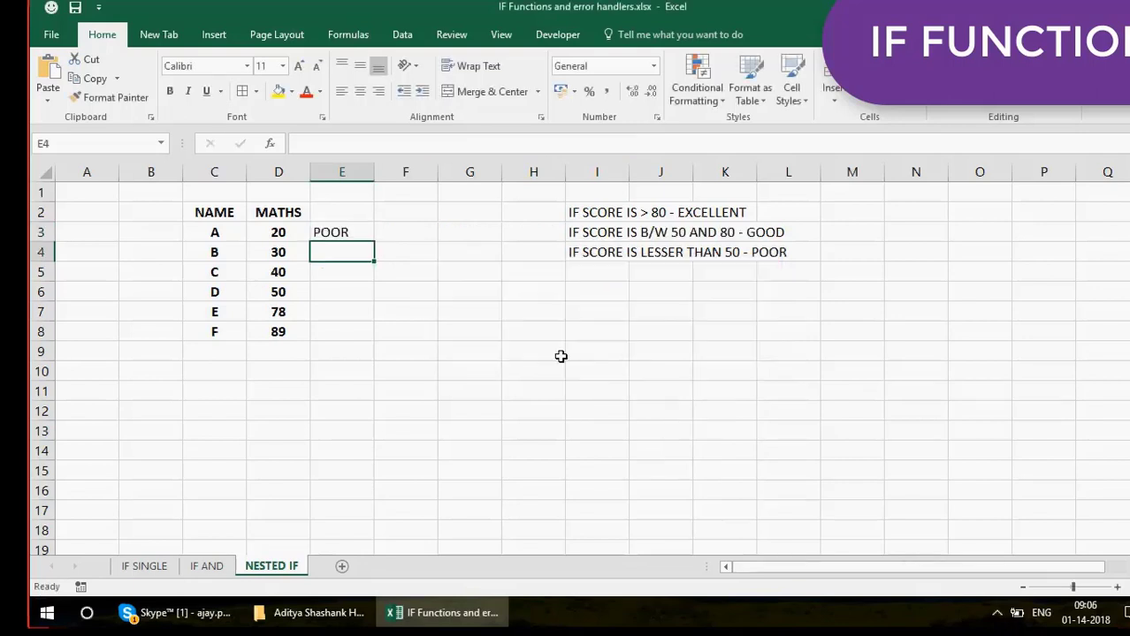
Fill the grading formula from E3 down to E8 and autofit the width of column E
click(363, 233)
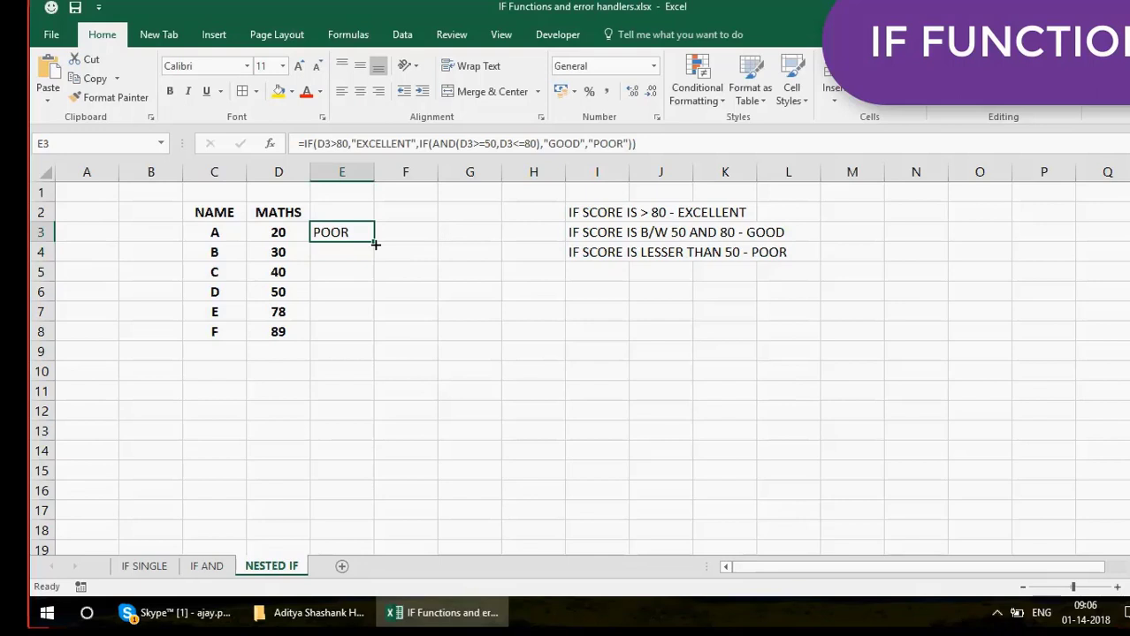
double_click(375, 245)
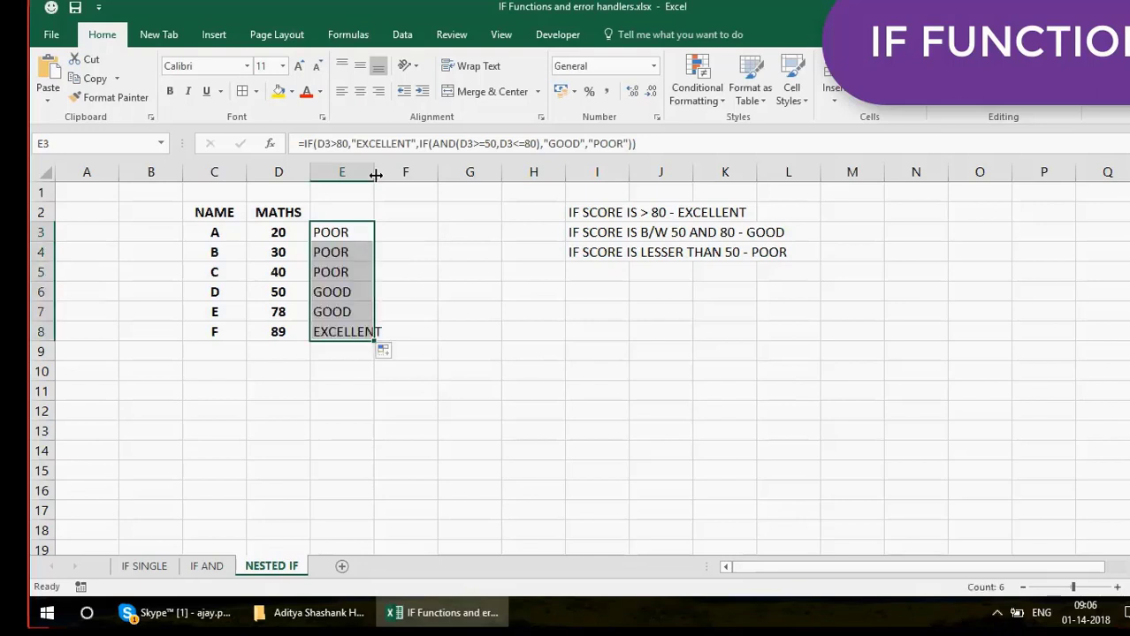
double_click(373, 172)
Open the E3 formula for editing and examine the outer IF's D3>80 test, its "EXCELLENT" value-if-true and its value-if-false argument
click(351, 256)
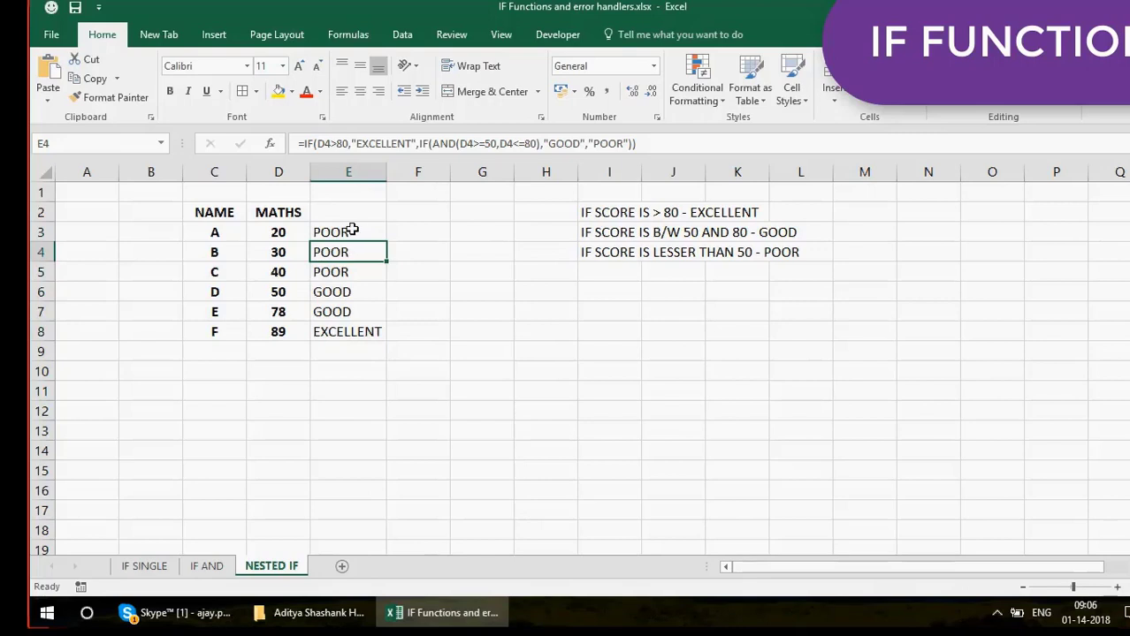
click(351, 230)
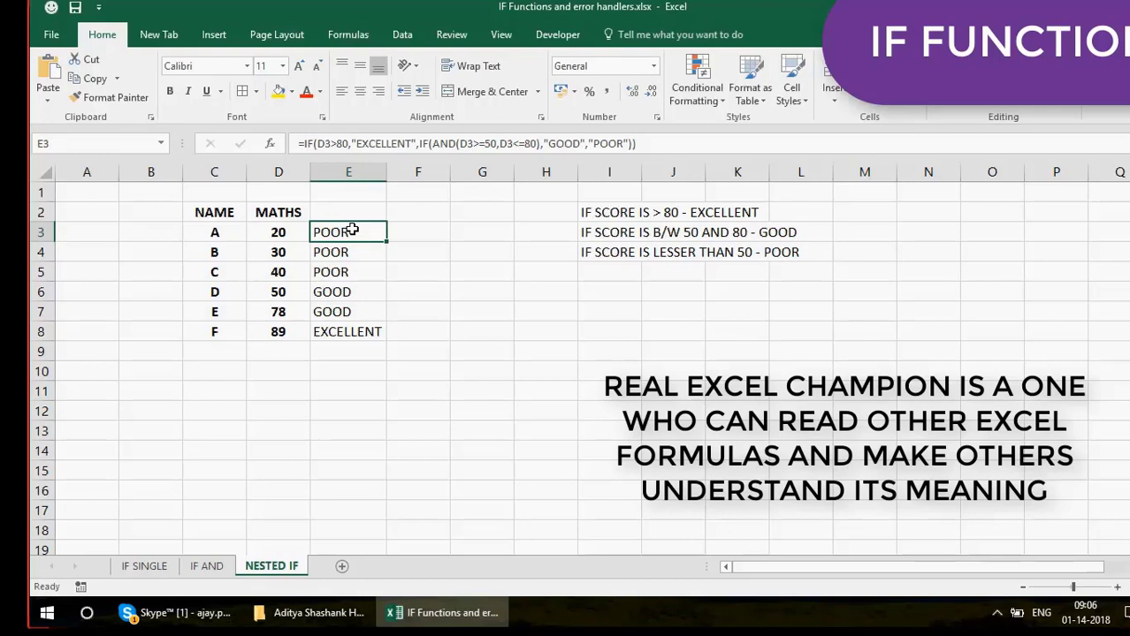
click(321, 145)
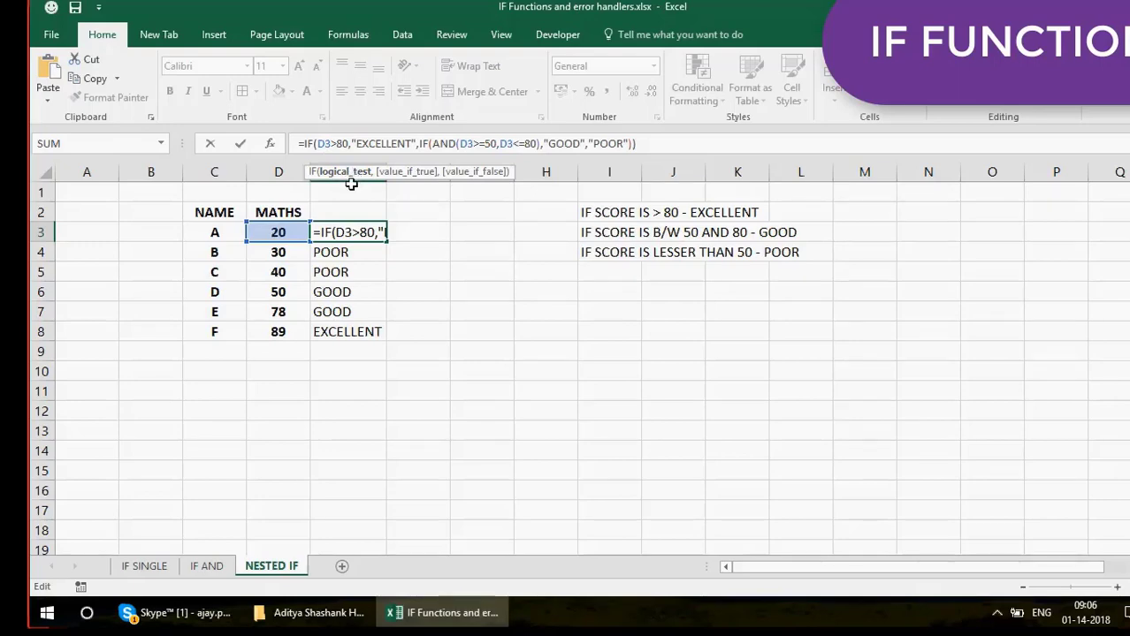
click(323, 146)
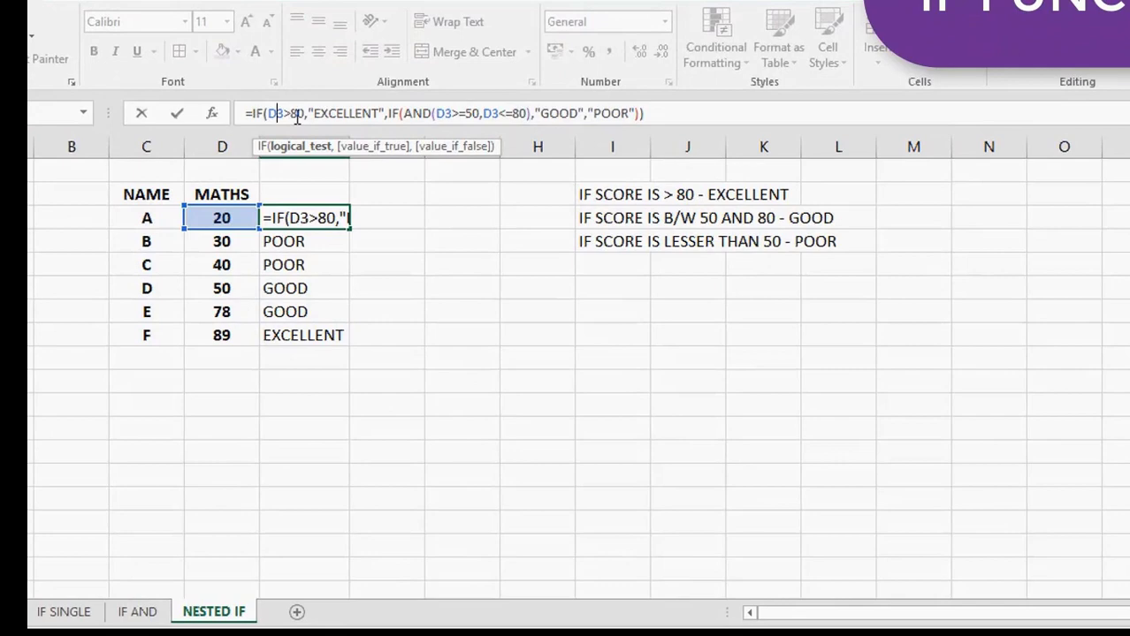
click(293, 116)
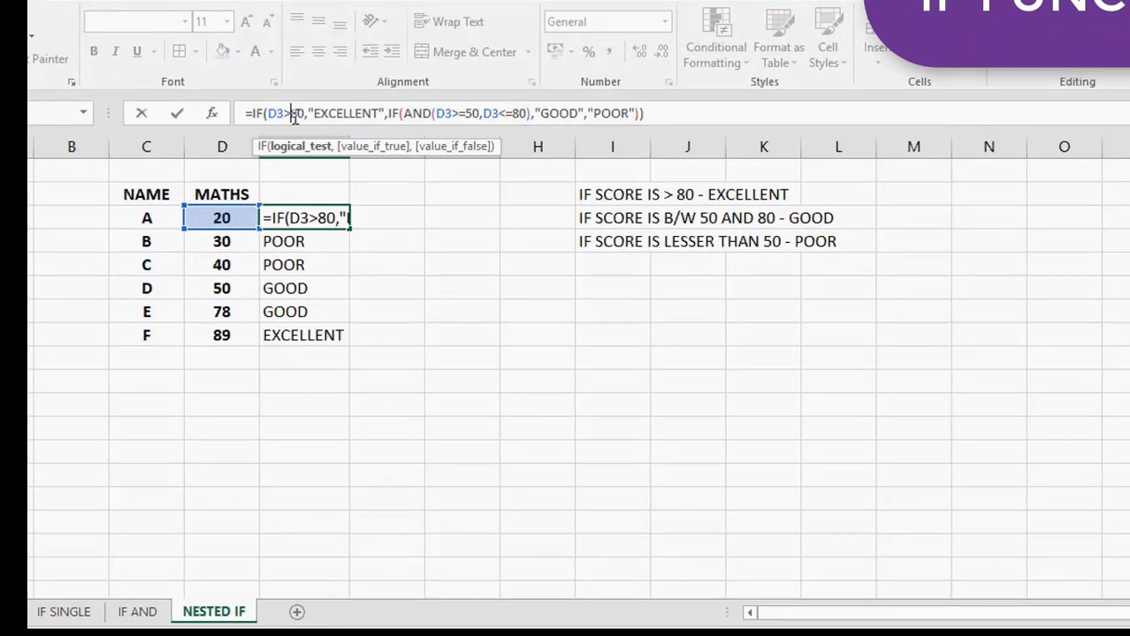
click(313, 113)
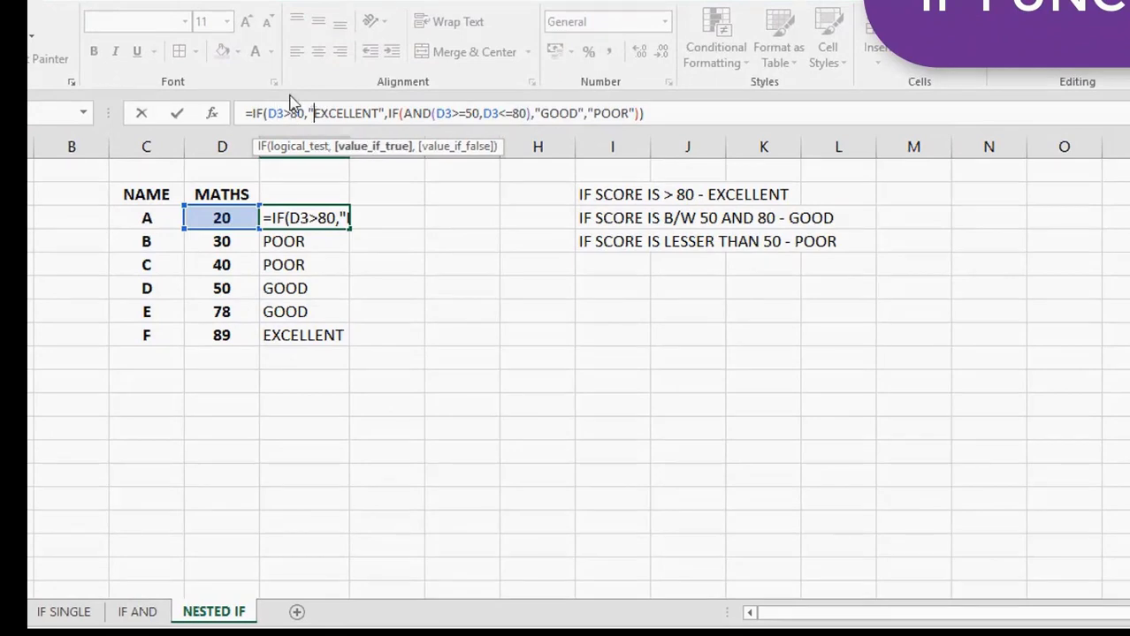
double_click(349, 118)
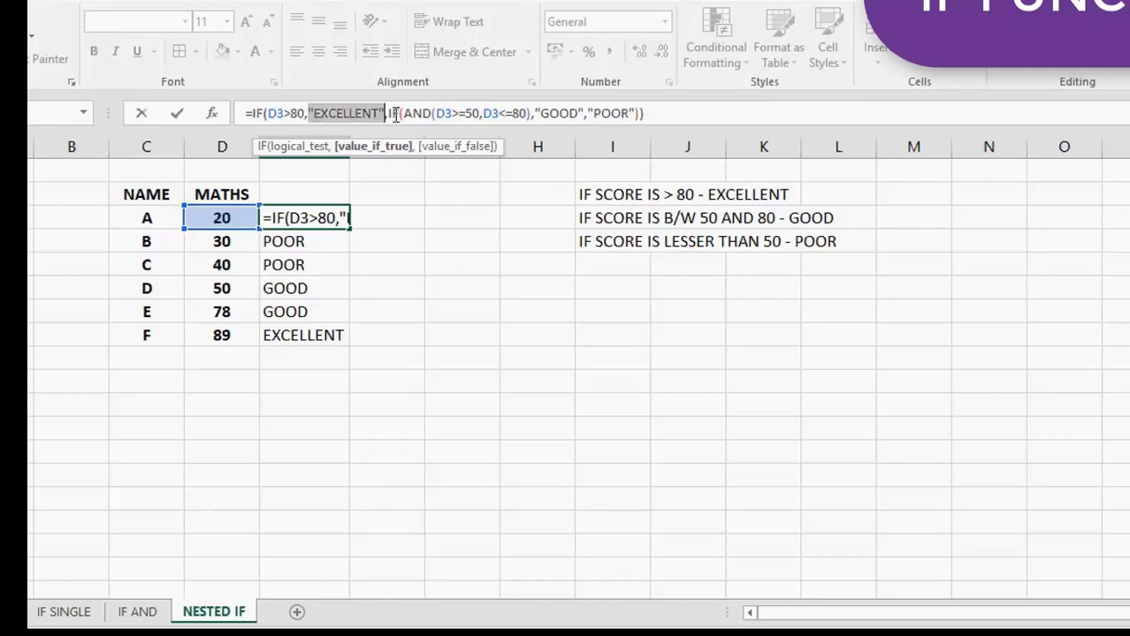
click(392, 116)
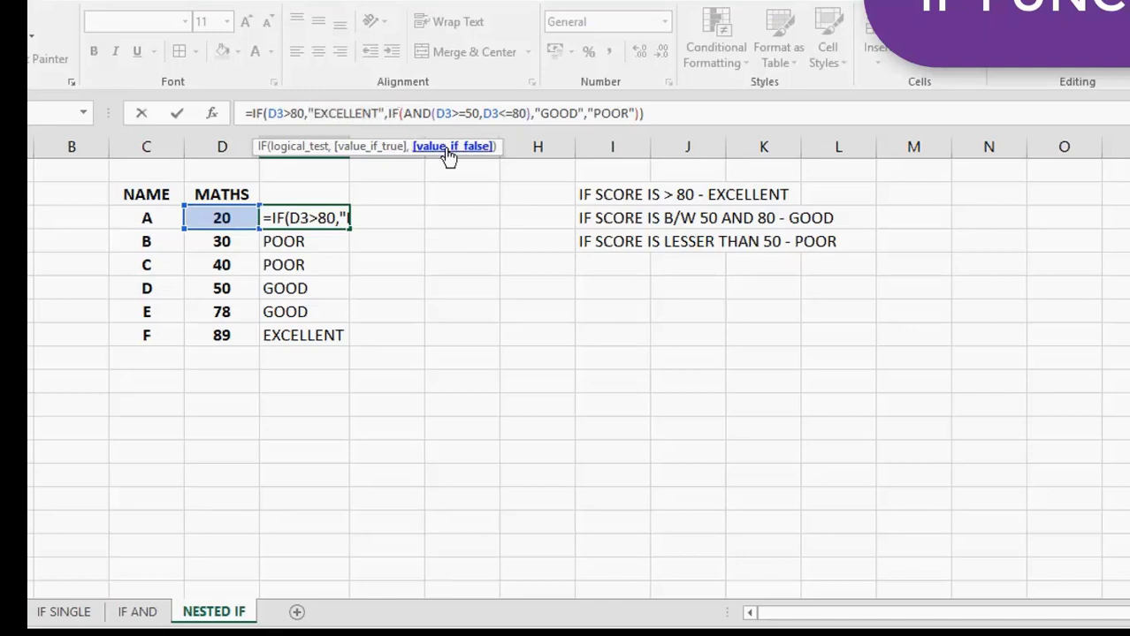
Examine the nested IF in E3, covering its AND conditions and the "GOOD" and "POOR" arguments, and compare them with the outer "EXCELLENT" argument
click(389, 113)
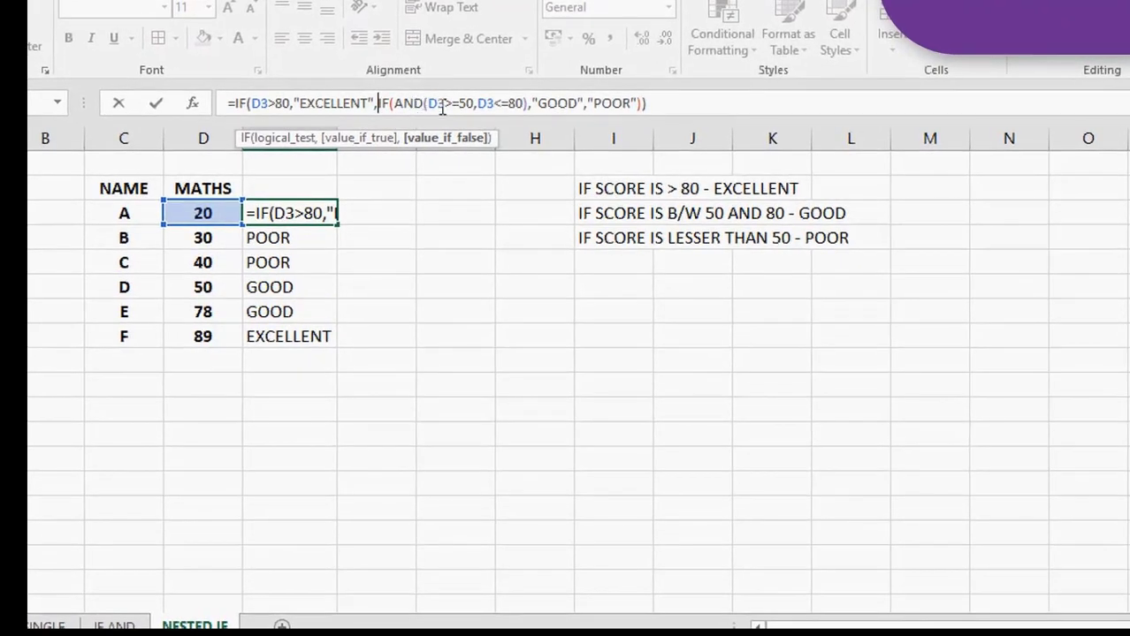
click(441, 107)
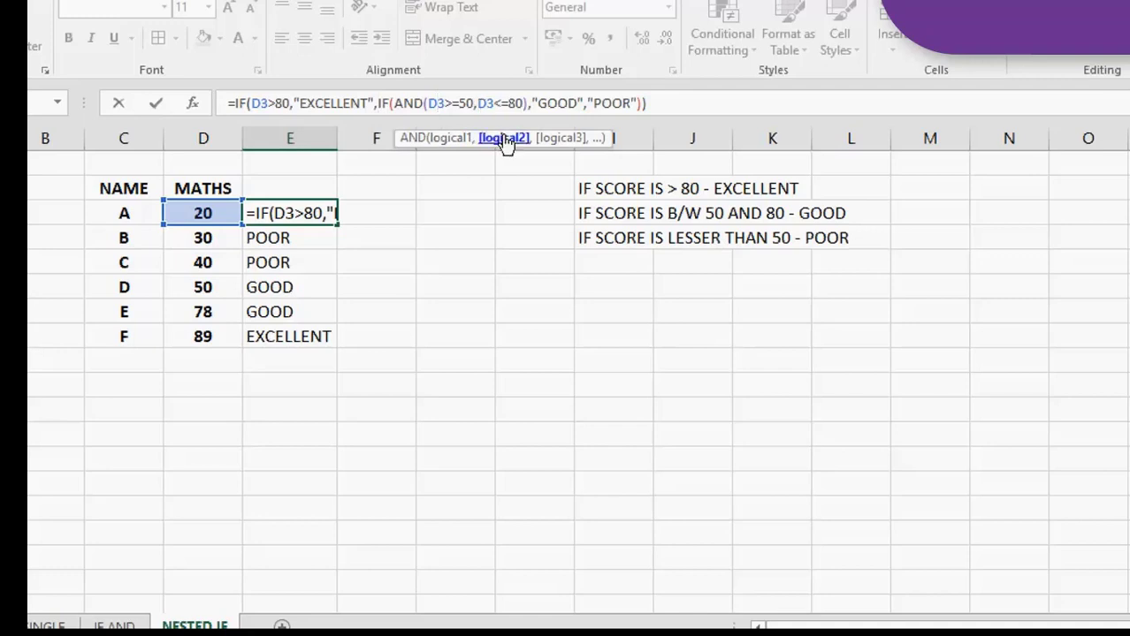
click(538, 104)
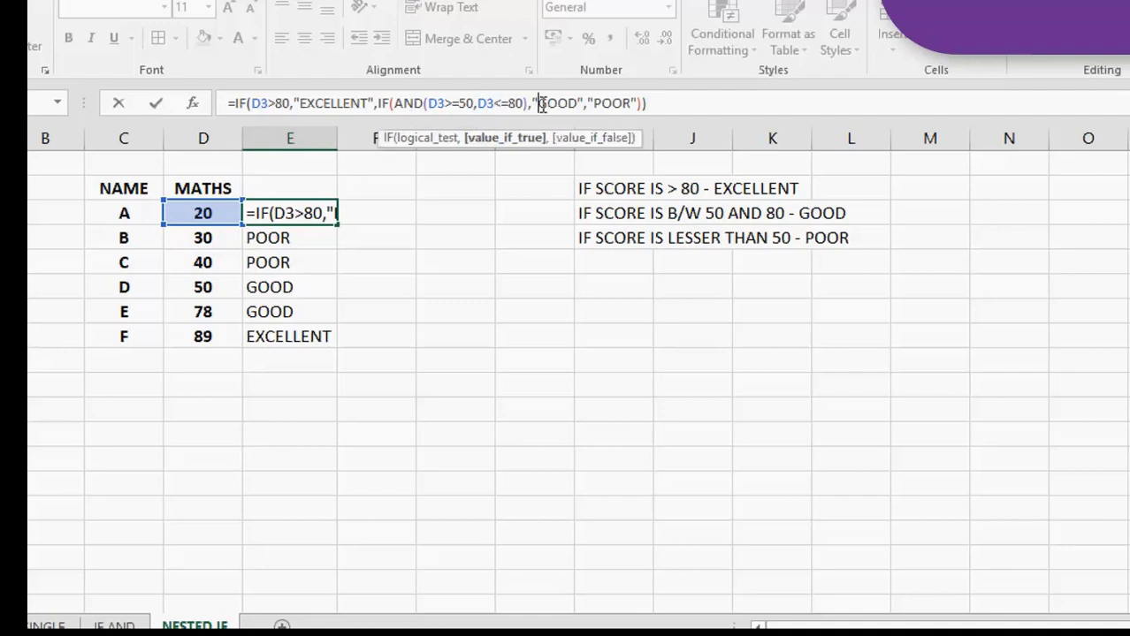
click(614, 104)
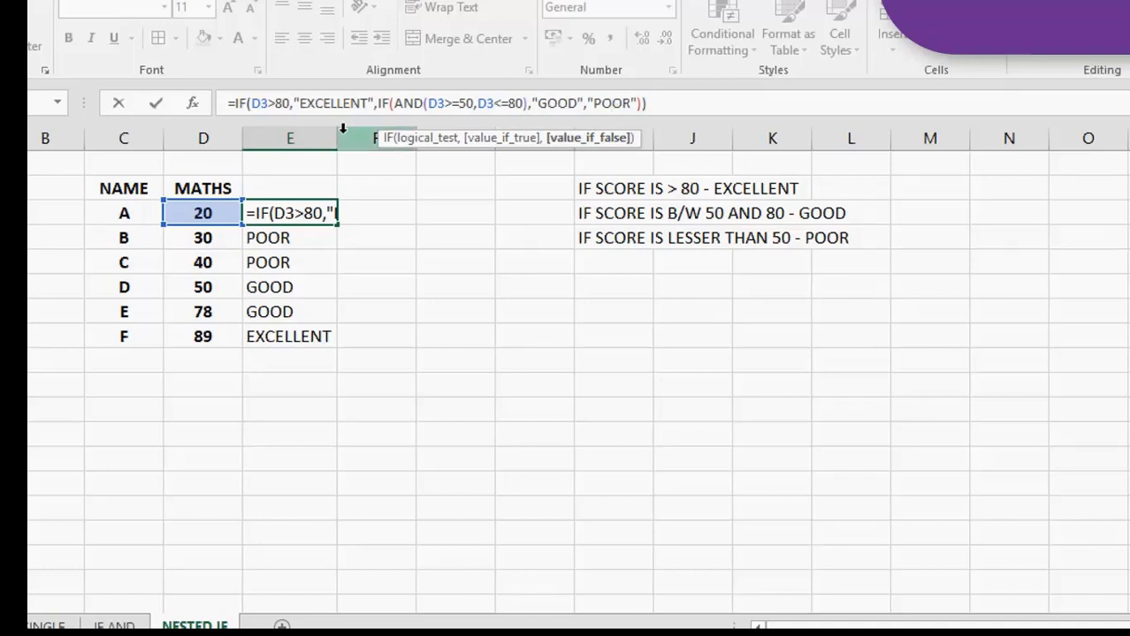
click(310, 97)
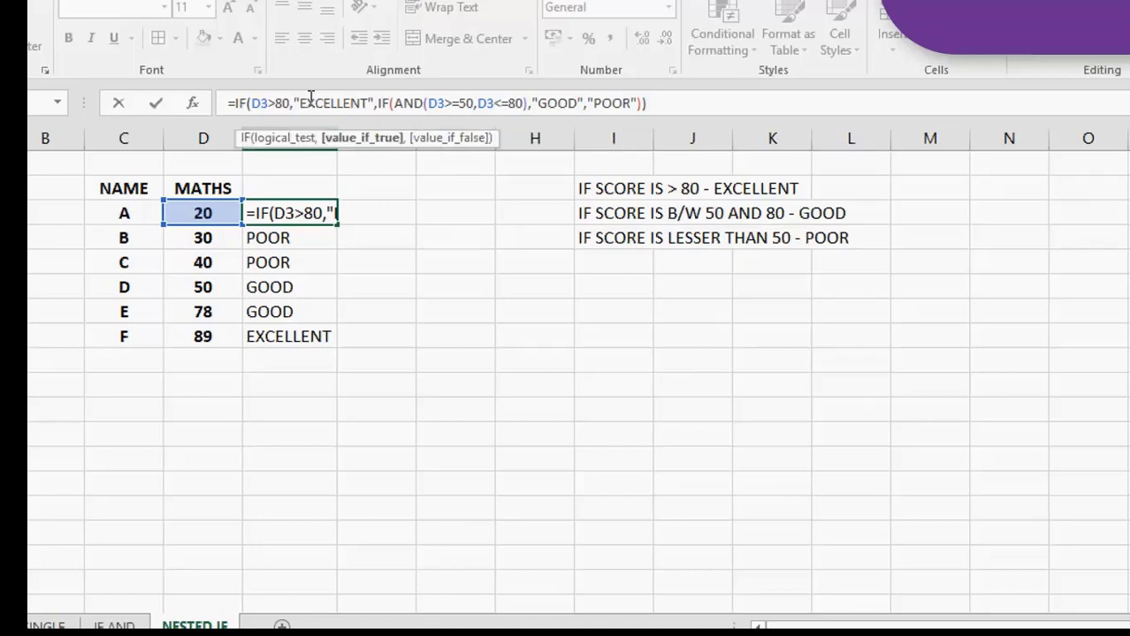
click(442, 103)
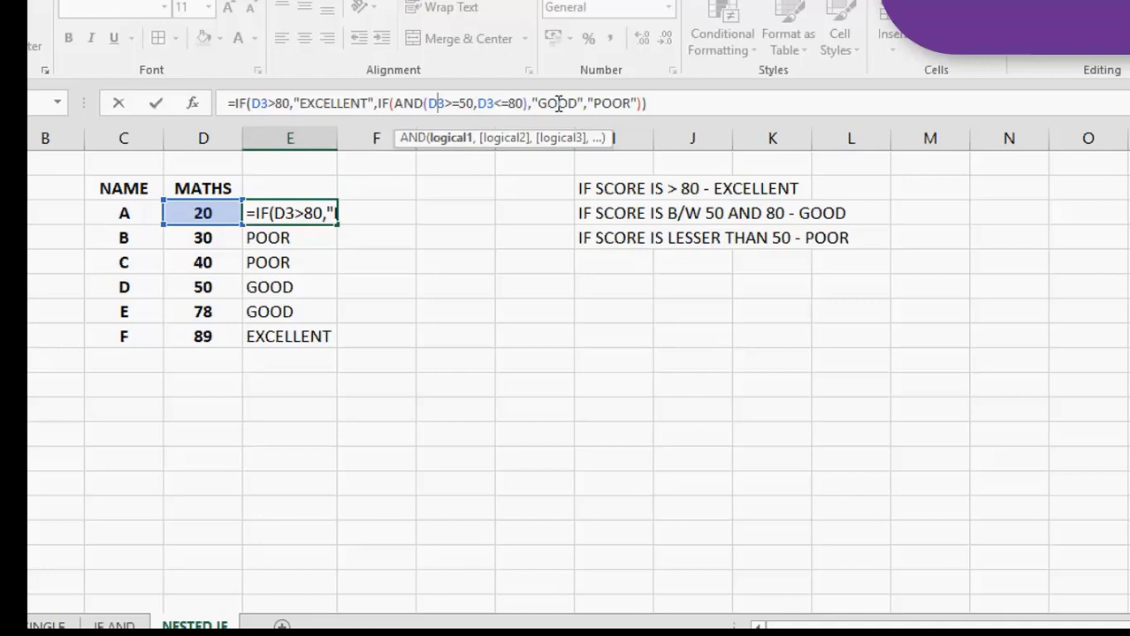
click(617, 104)
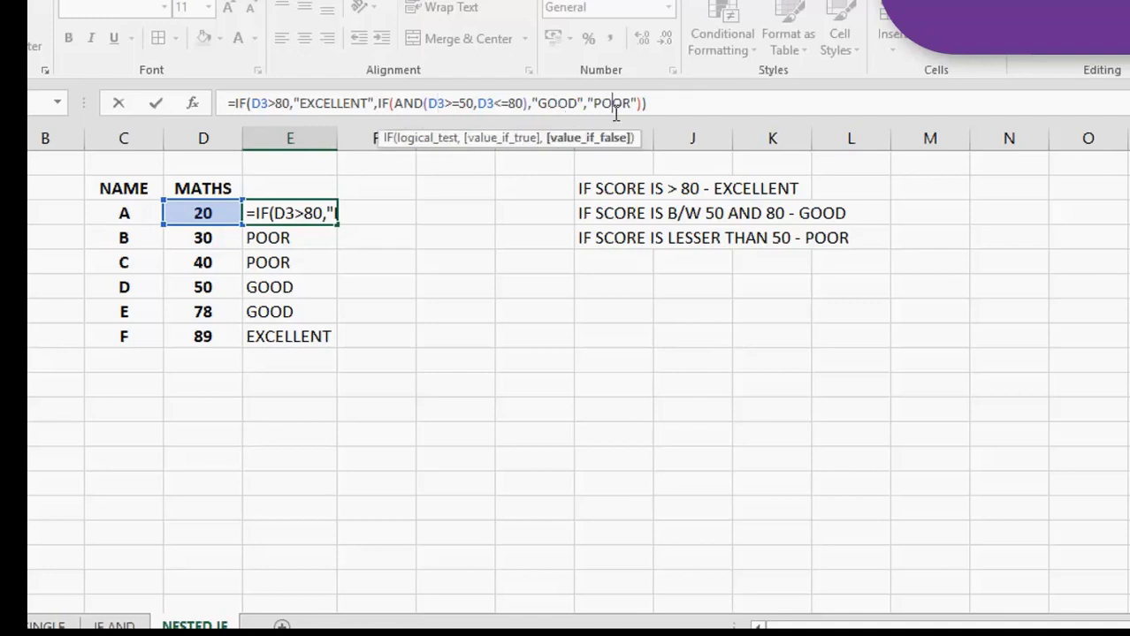
double_click(616, 103)
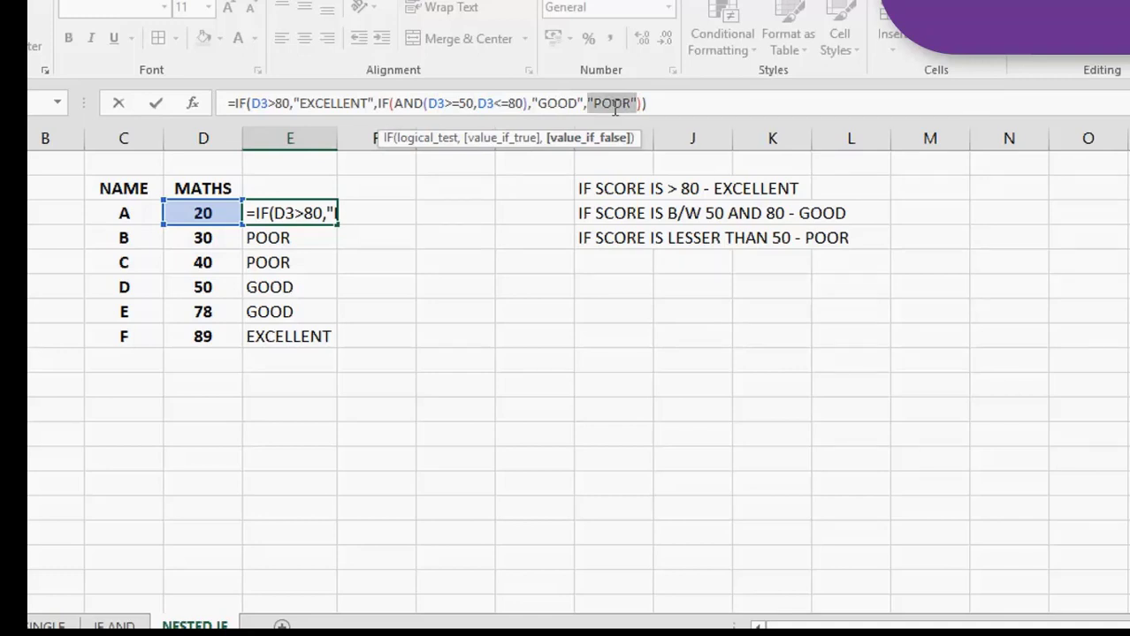
Review how the outer IF's arguments in E3 lead into the nested IF and its "POOR" value, and close the formula without changes
click(239, 104)
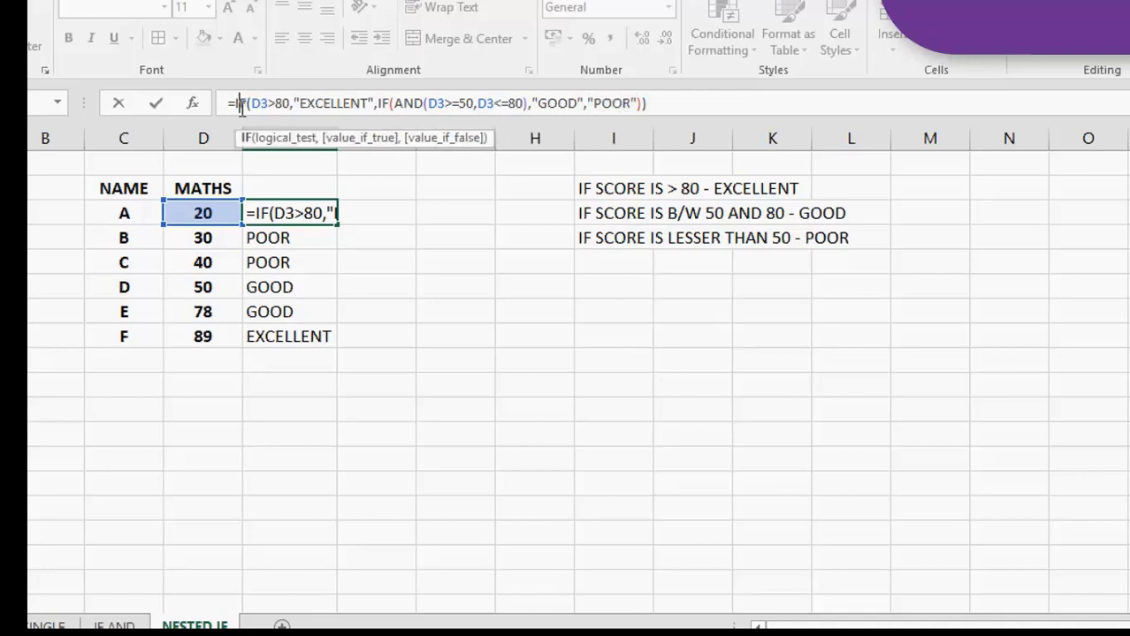
click(385, 105)
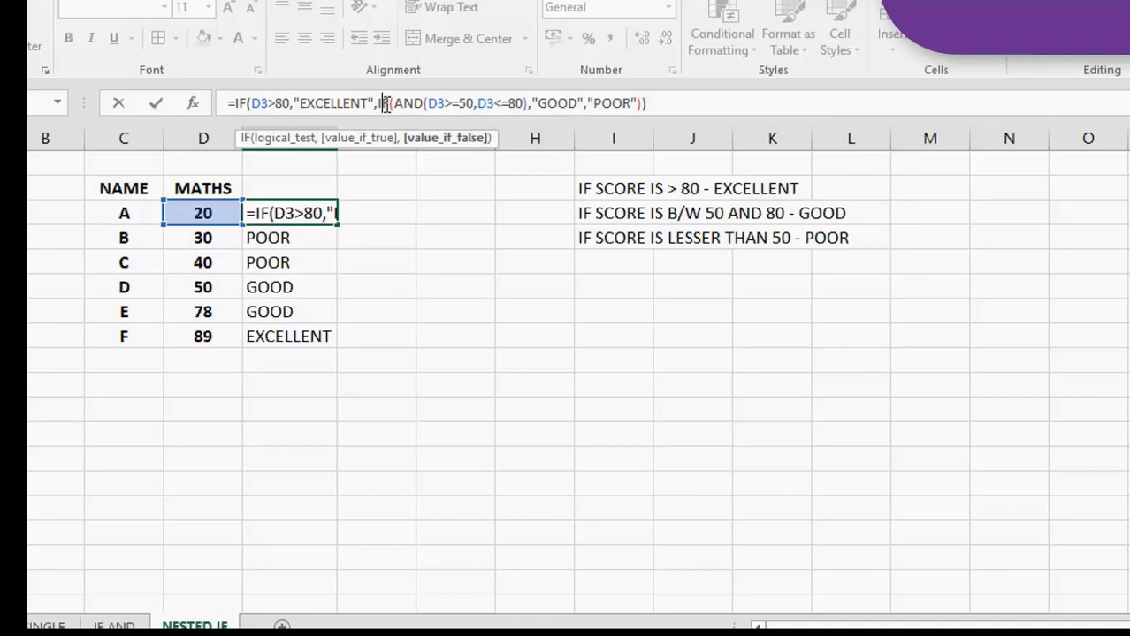
click(603, 104)
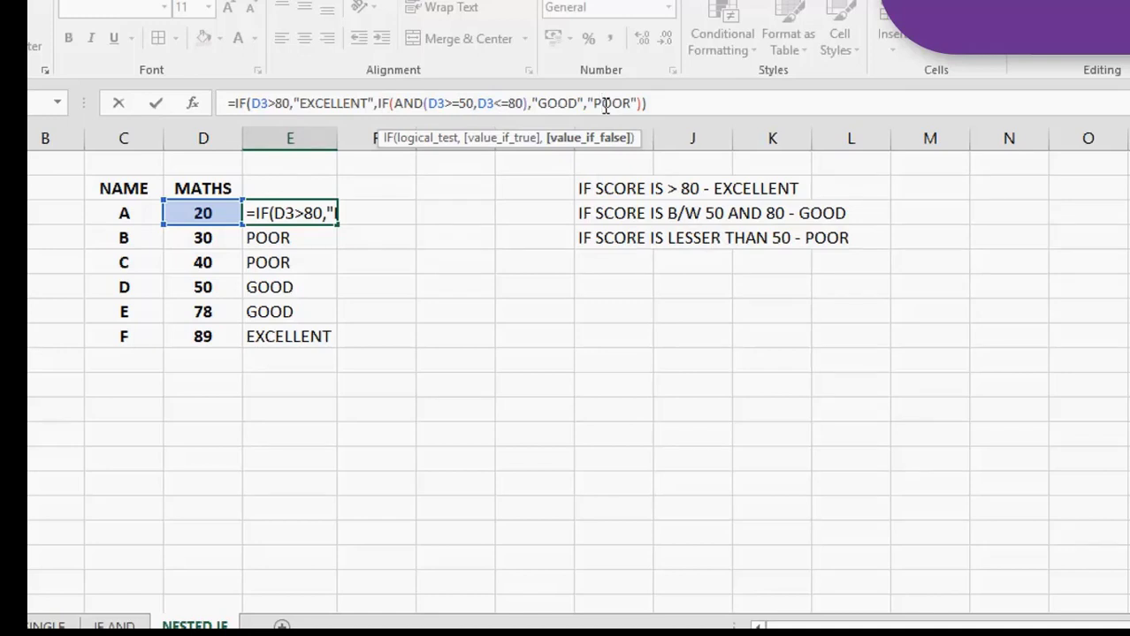
click(253, 104)
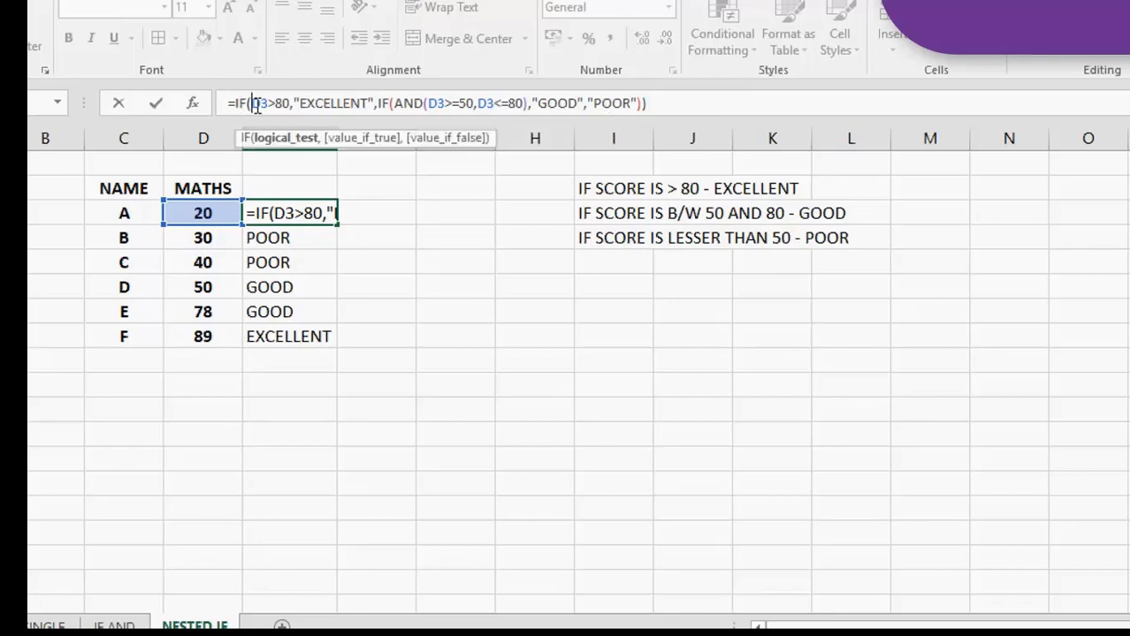
click(389, 104)
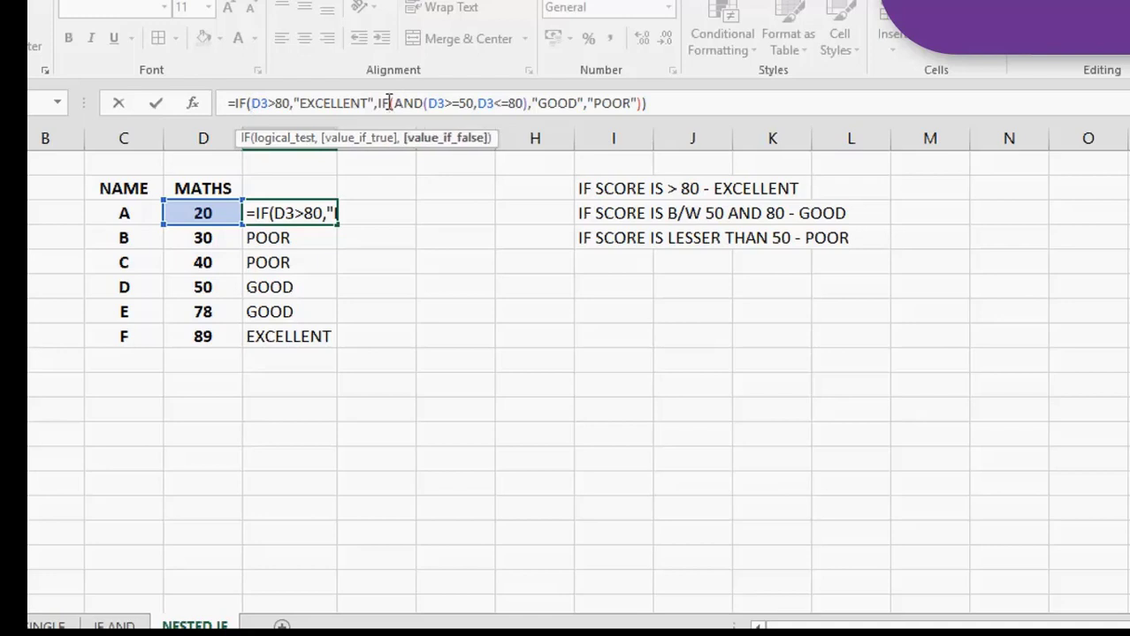
click(611, 103)
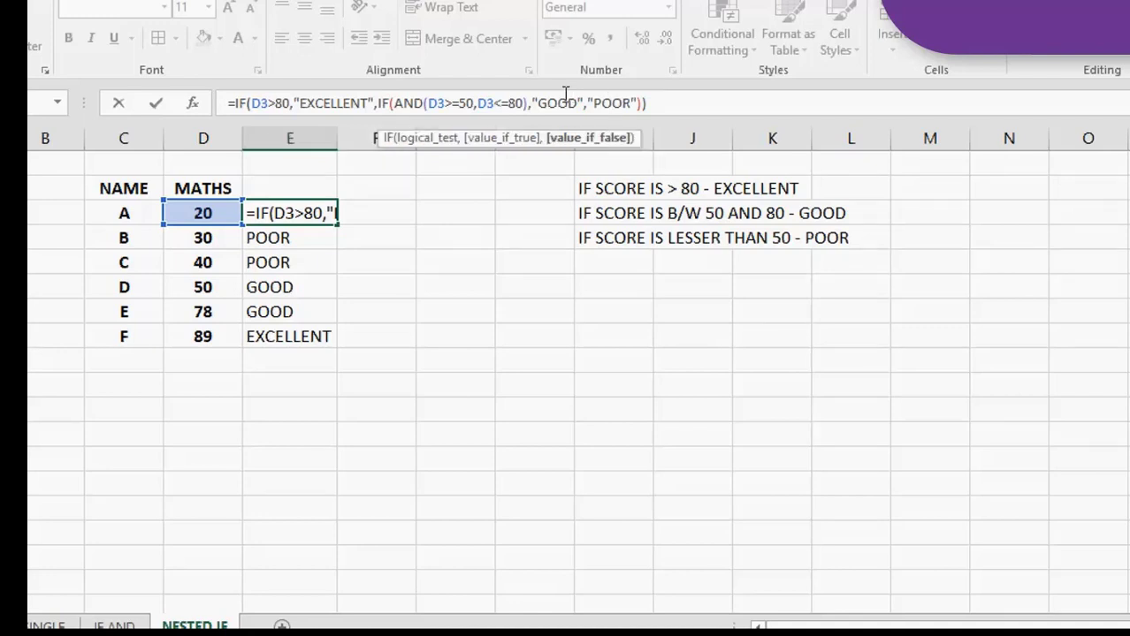
click(257, 104)
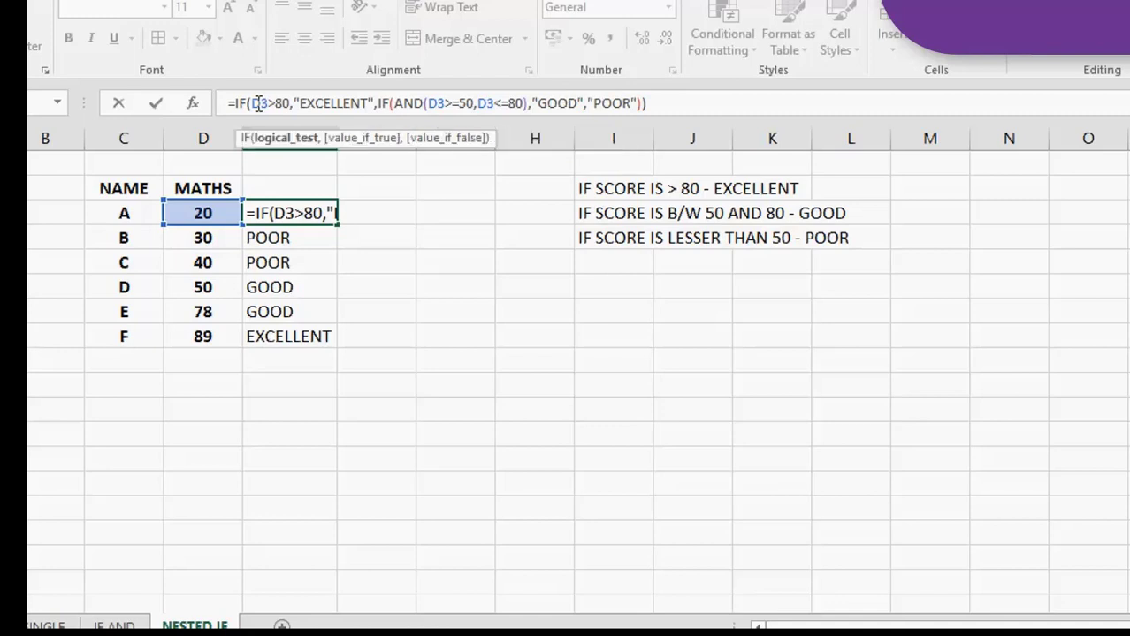
click(315, 103)
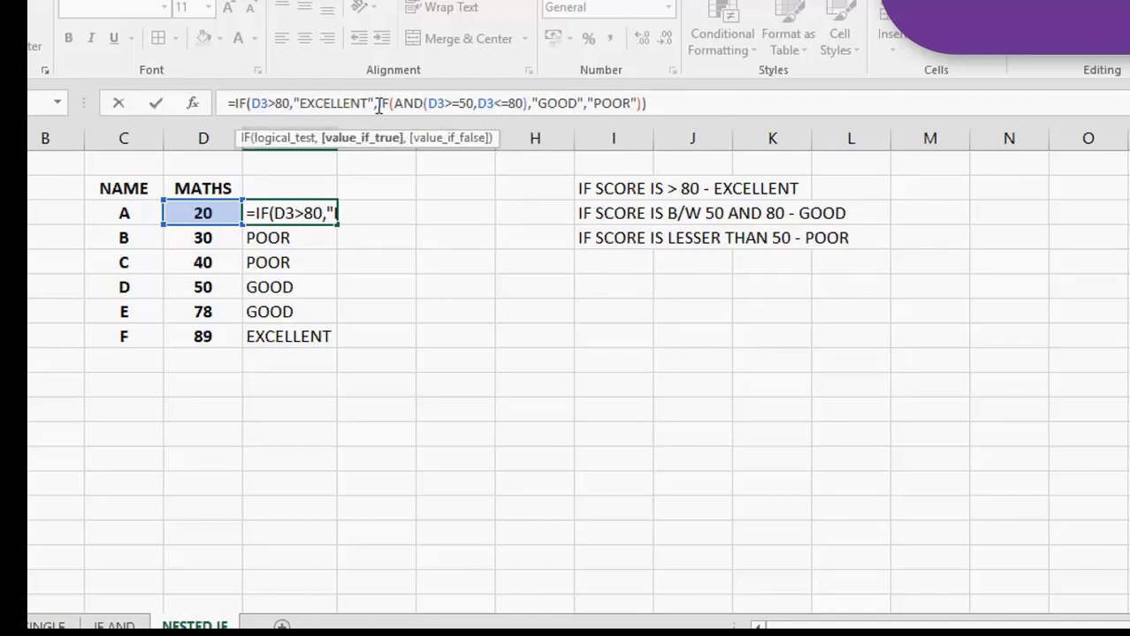
click(379, 104)
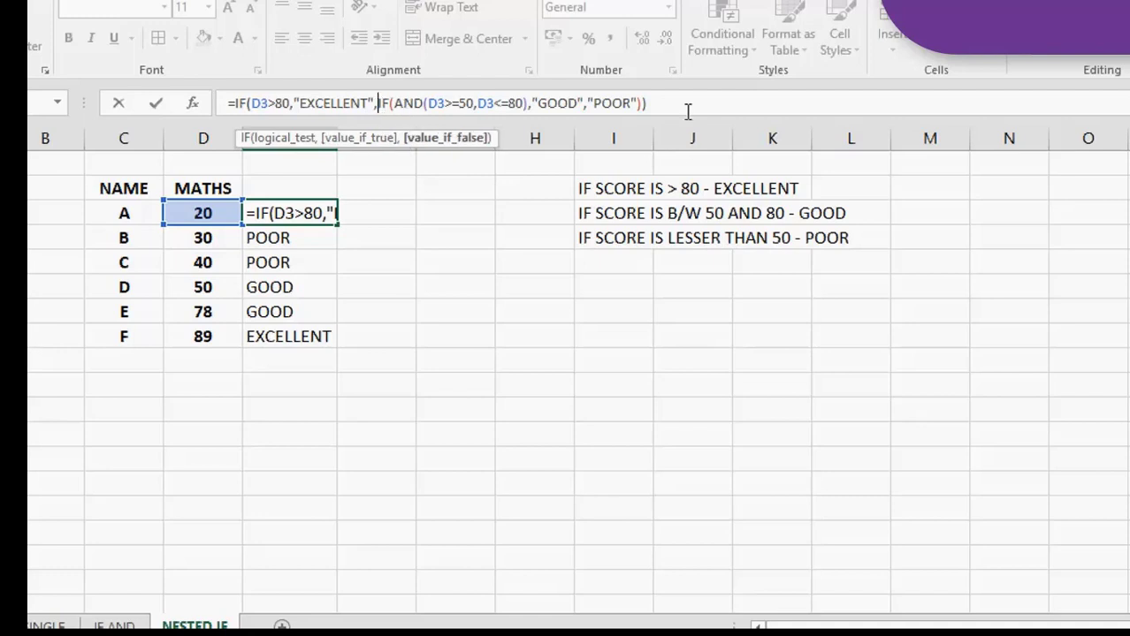
key(Return)
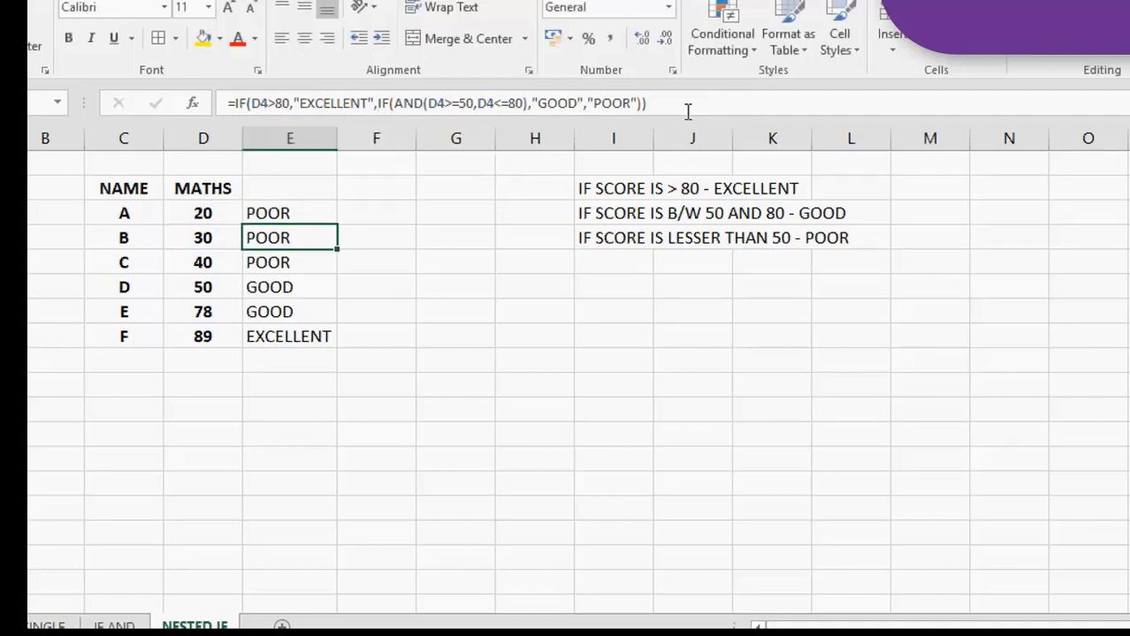
Start Evaluate Formula on the grading formula in E6 and evaluate its outer D6>80 test
key(Down)
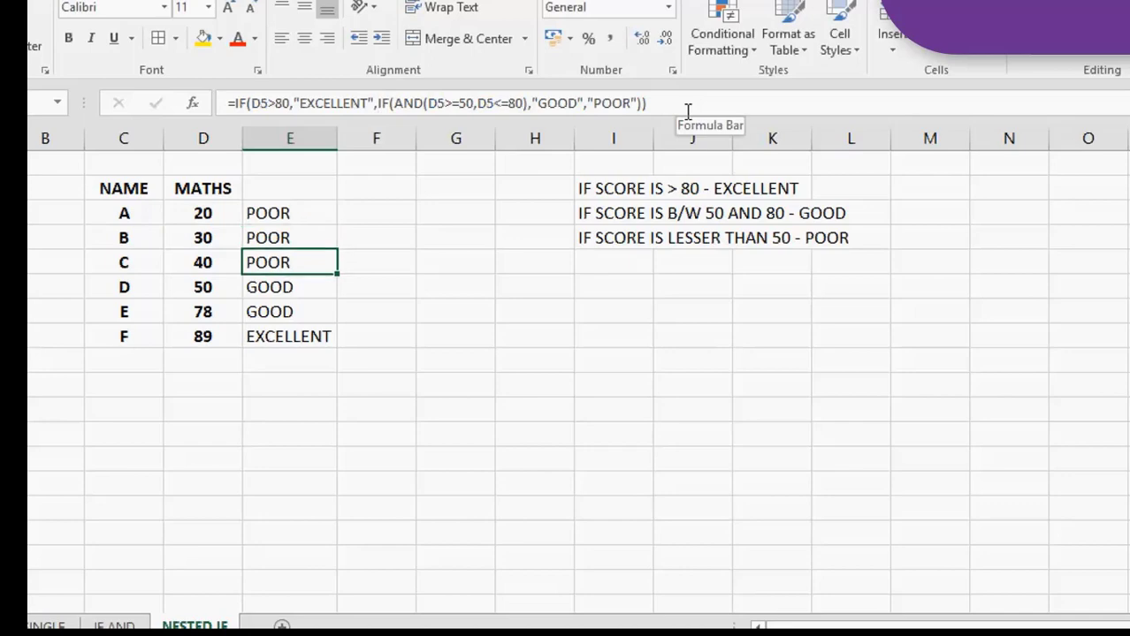
key(Down)
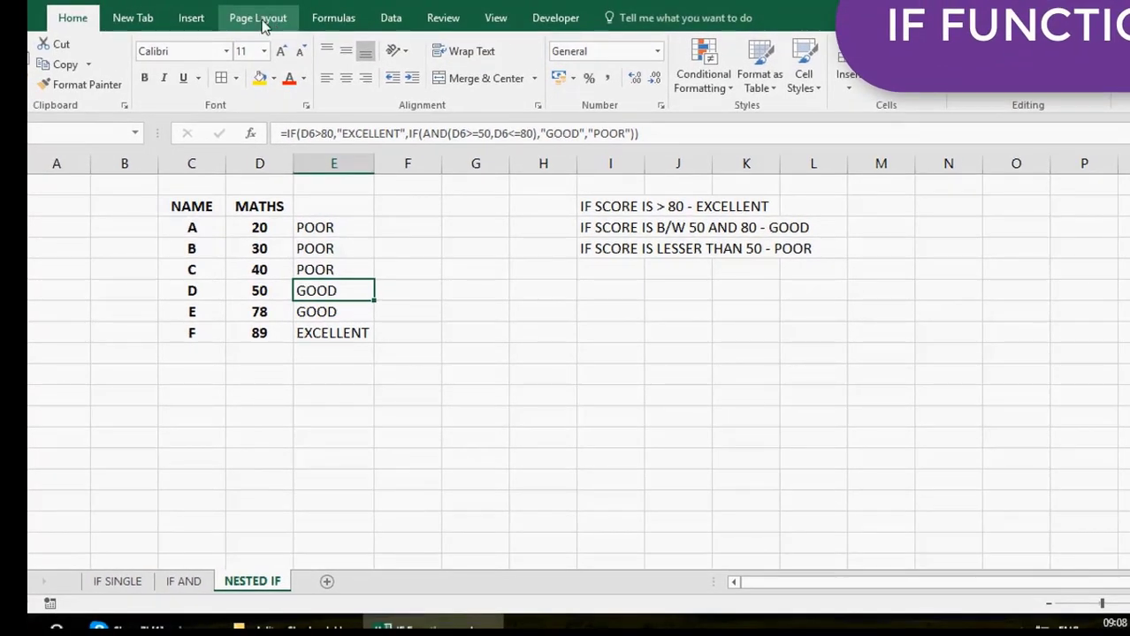
click(334, 20)
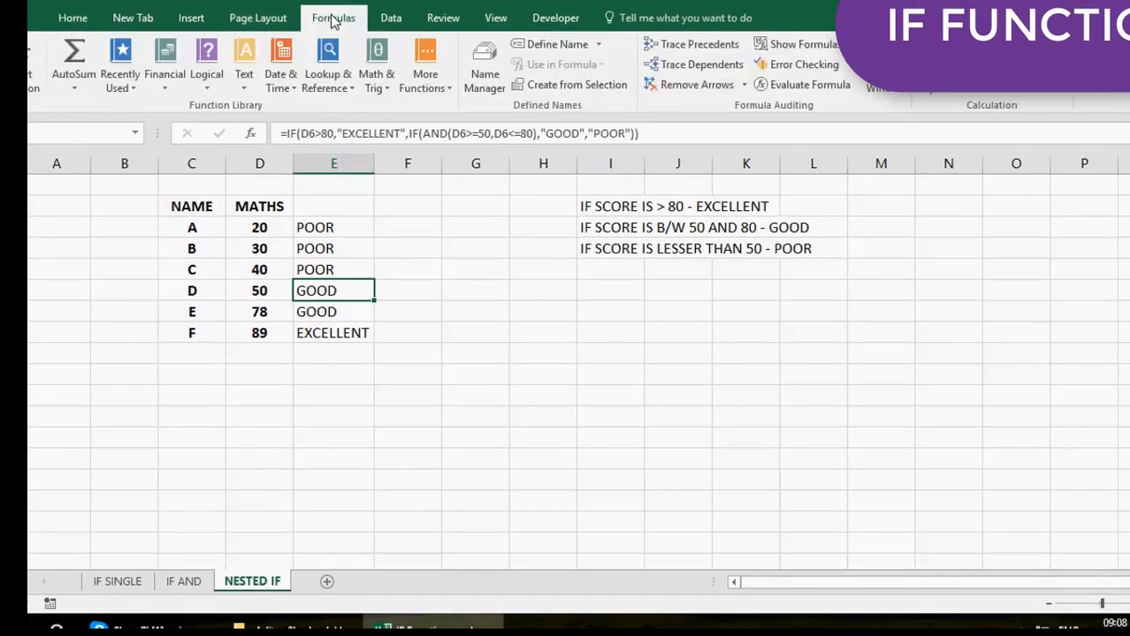
click(798, 85)
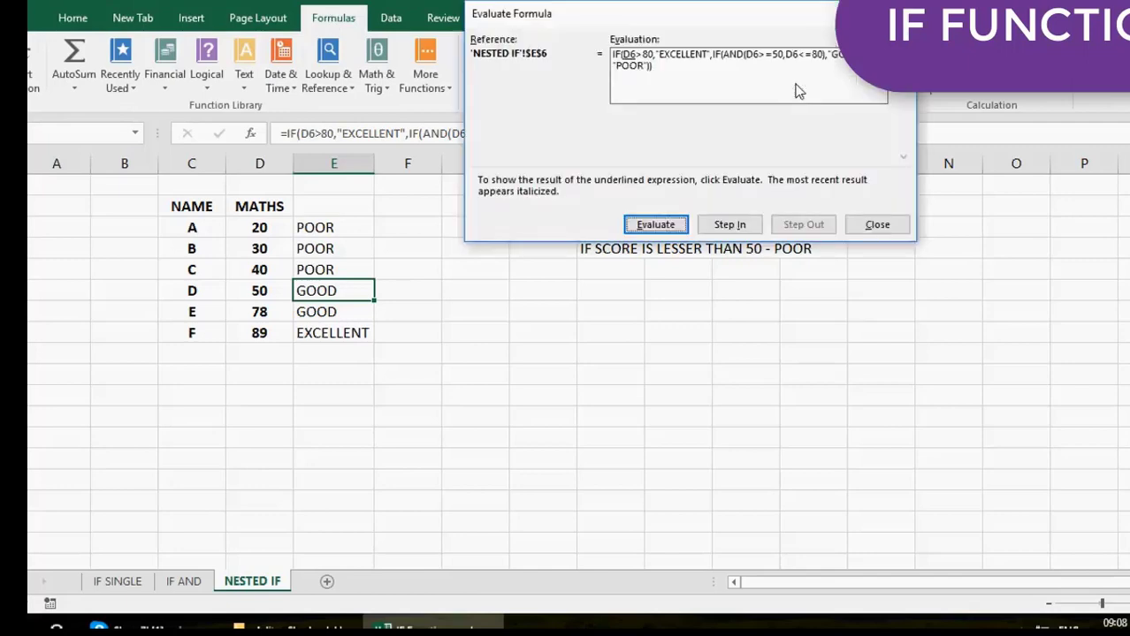
click(656, 225)
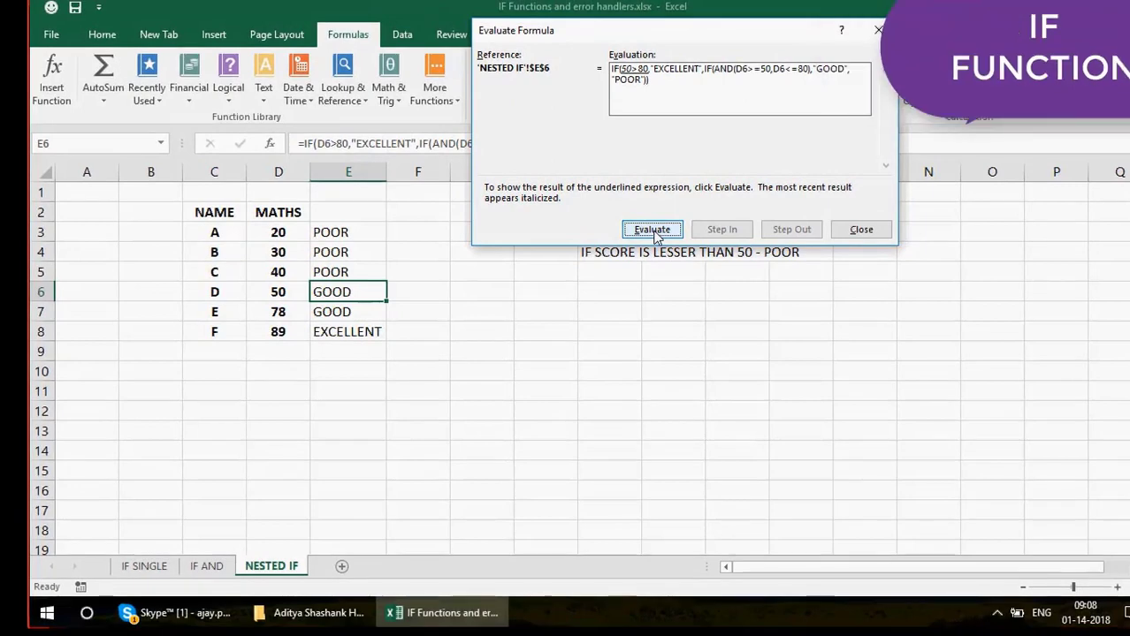
click(655, 231)
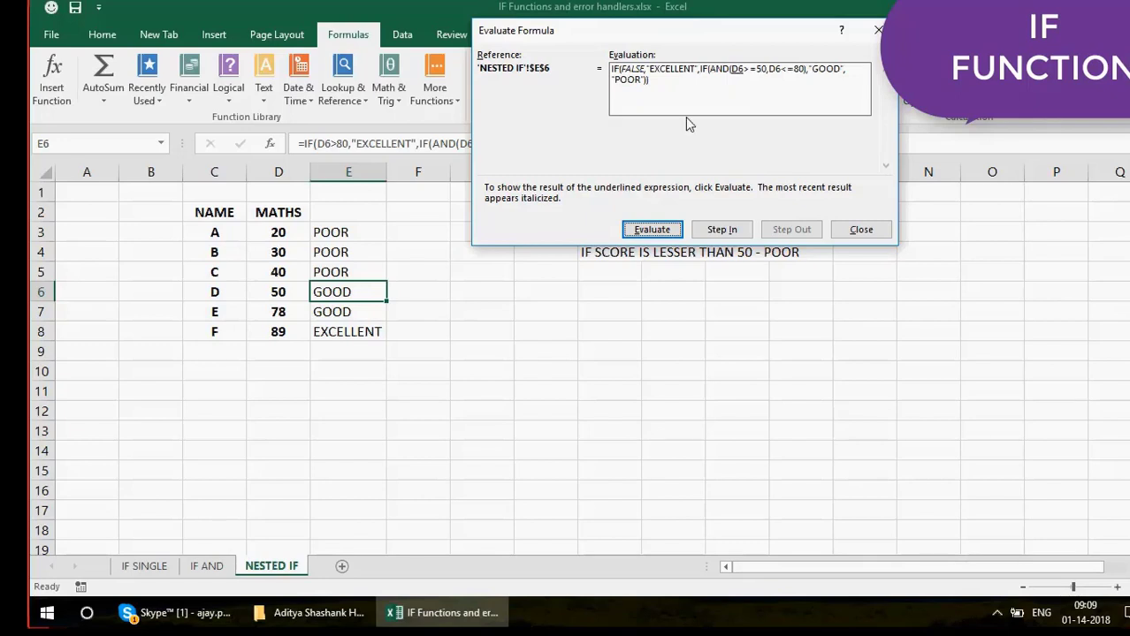
Evaluate E6's nested IF through both AND conditions, D6>=50 and D6<=80, to the final result, and close the evaluation
click(652, 232)
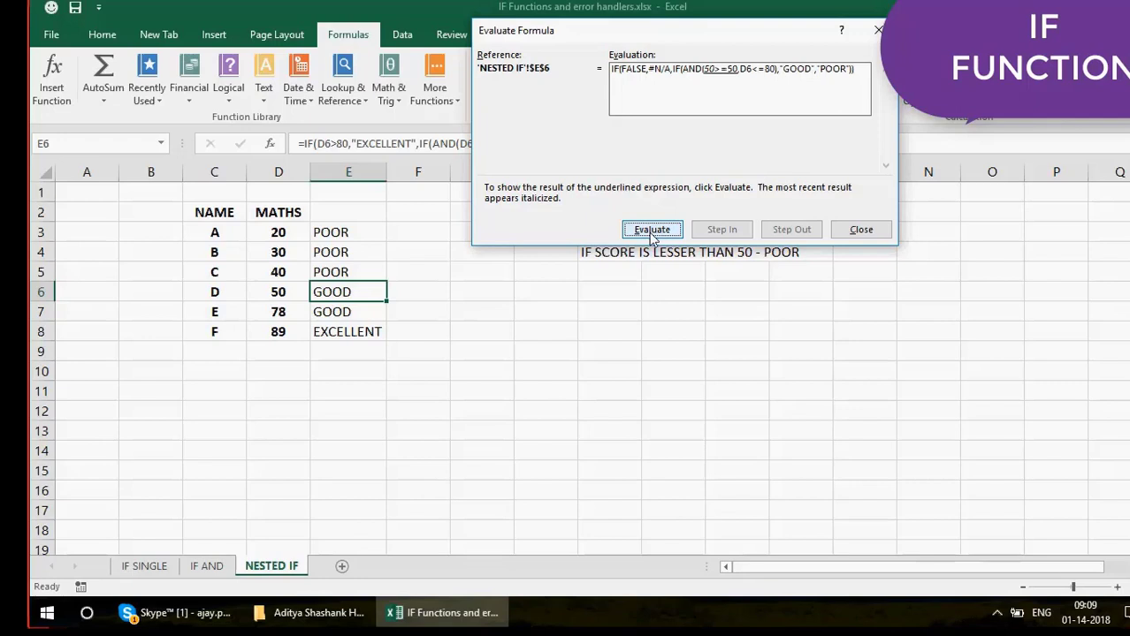
click(653, 231)
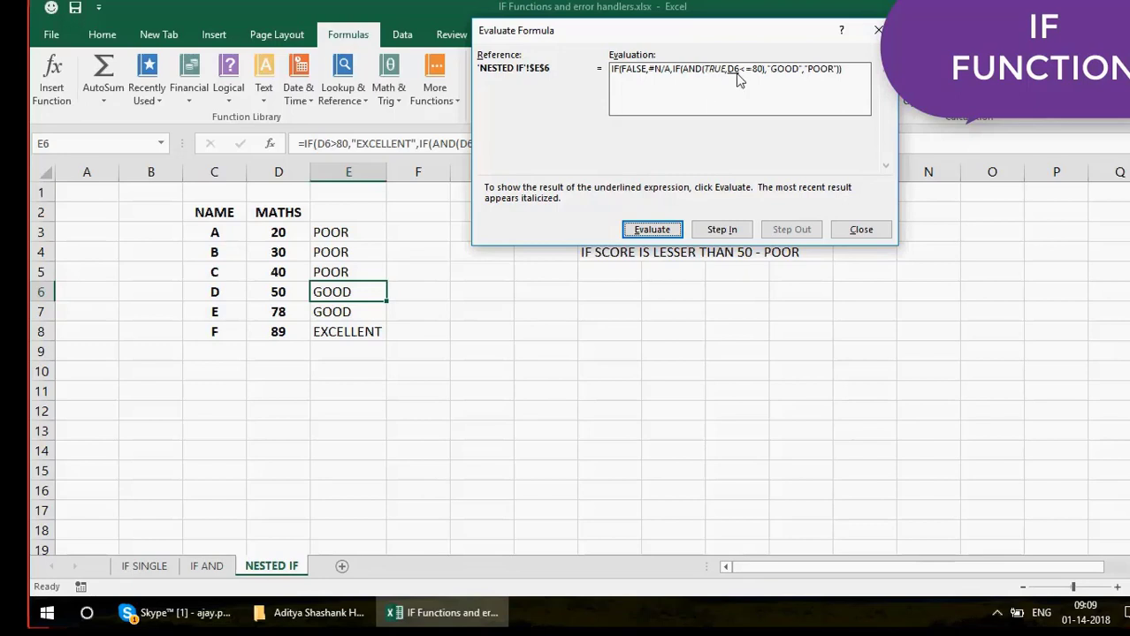
click(652, 232)
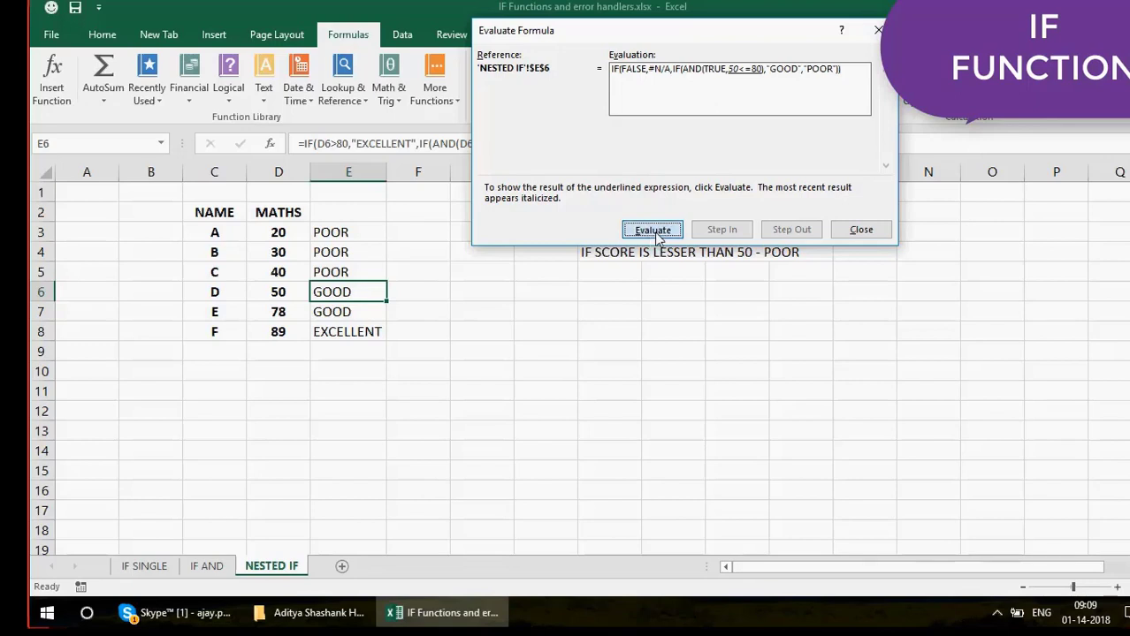
click(654, 233)
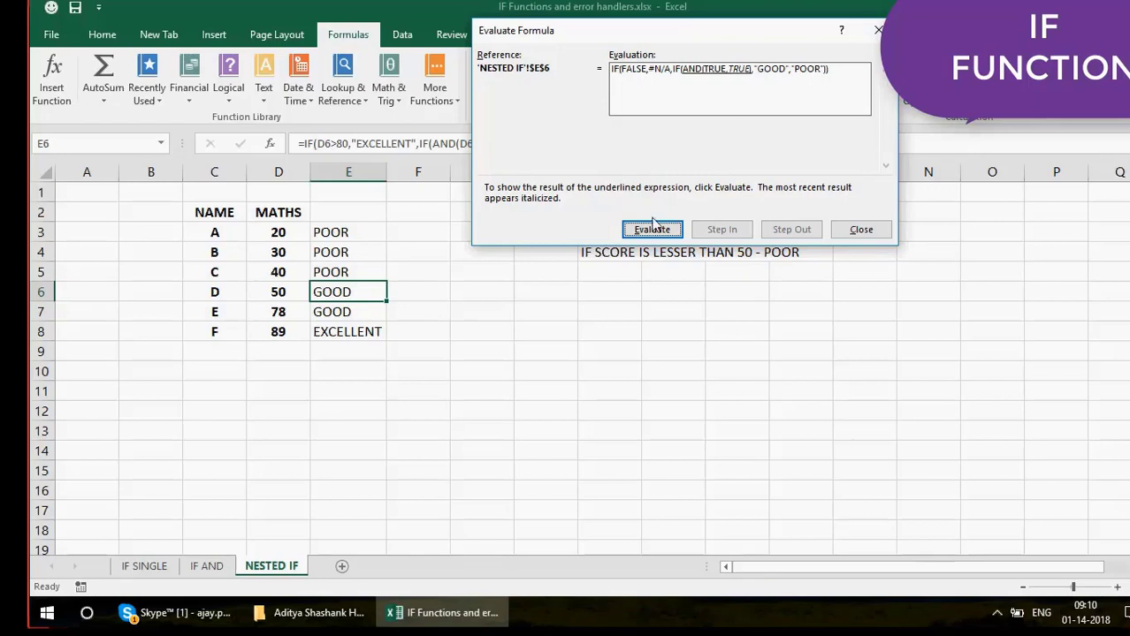
click(651, 232)
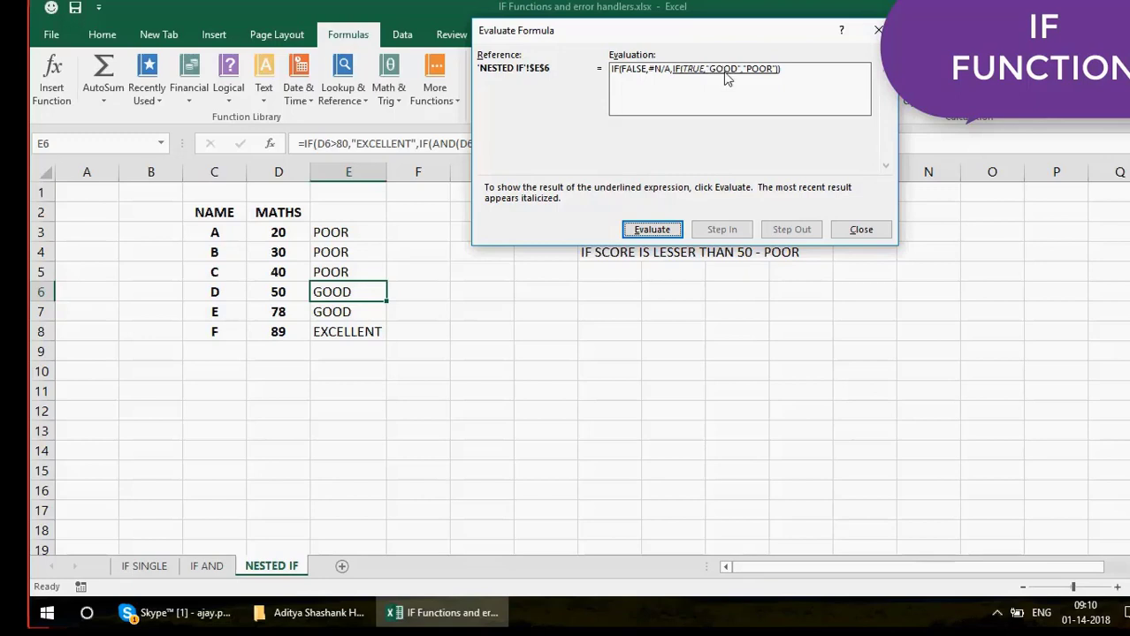
click(657, 230)
click(657, 230)
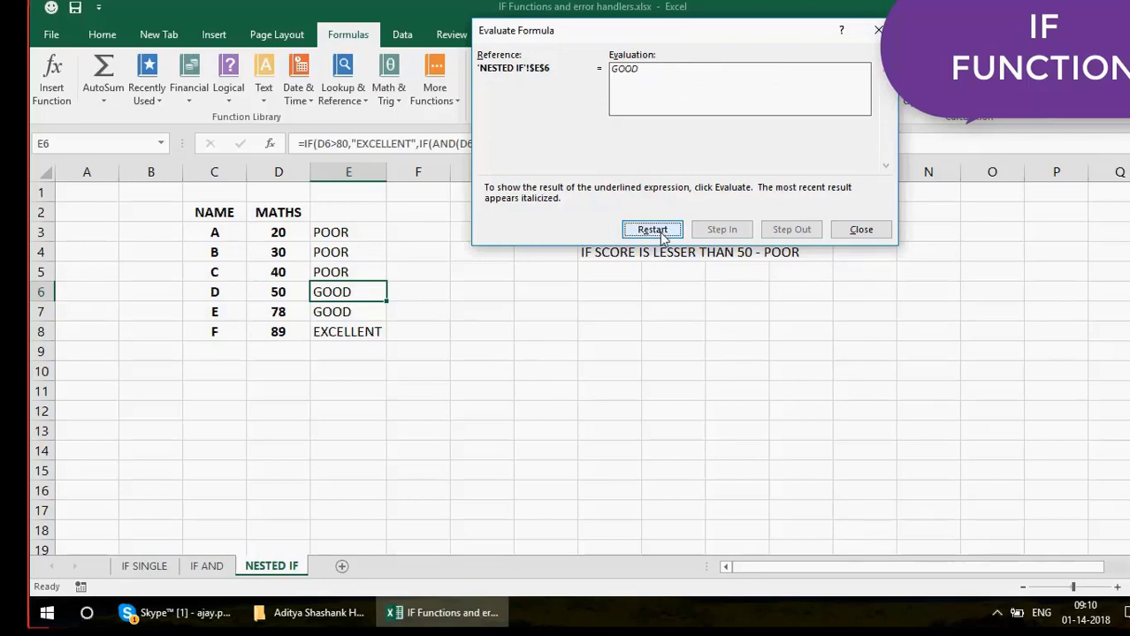
click(862, 230)
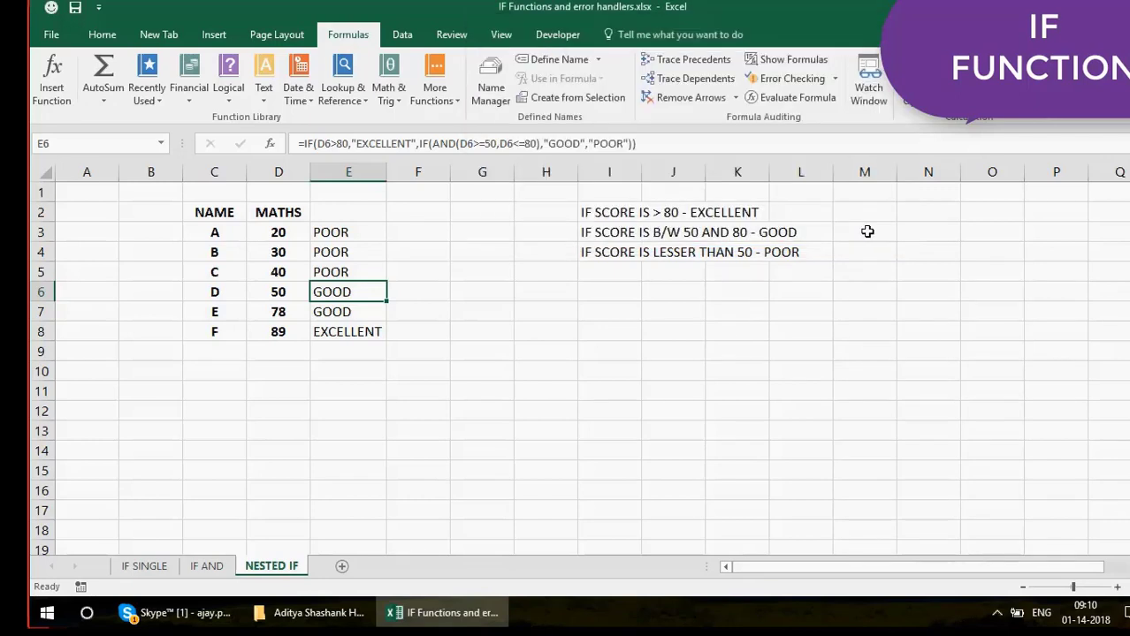
Trace the grading formula in E8 with Evaluate Formula from the D8>80 test to its final result, and close the evaluation
click(345, 333)
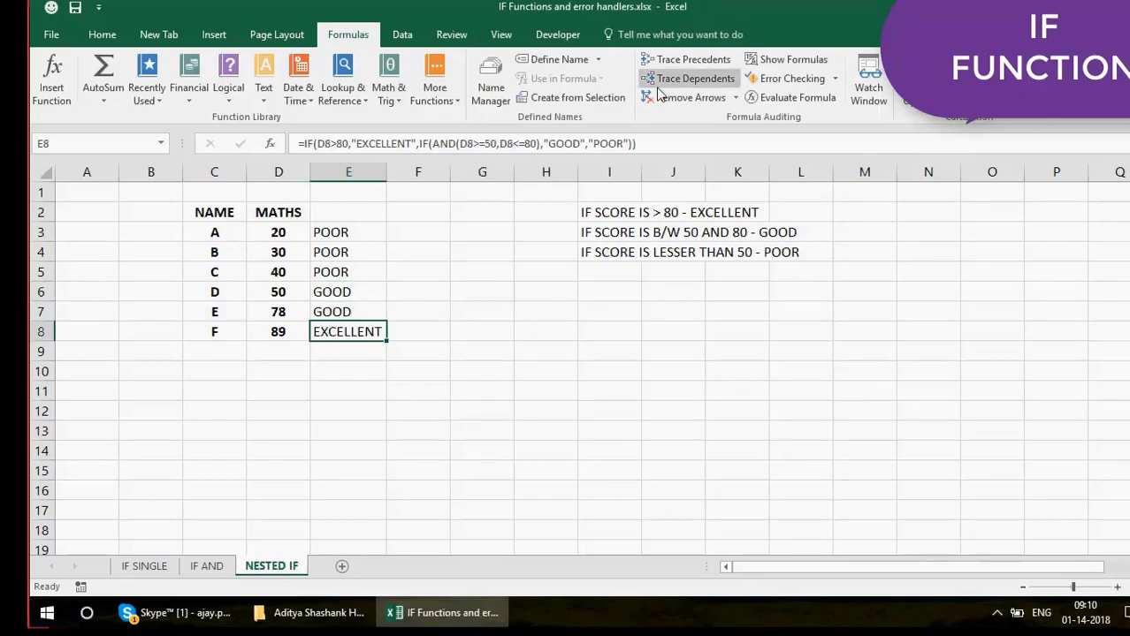
click(796, 98)
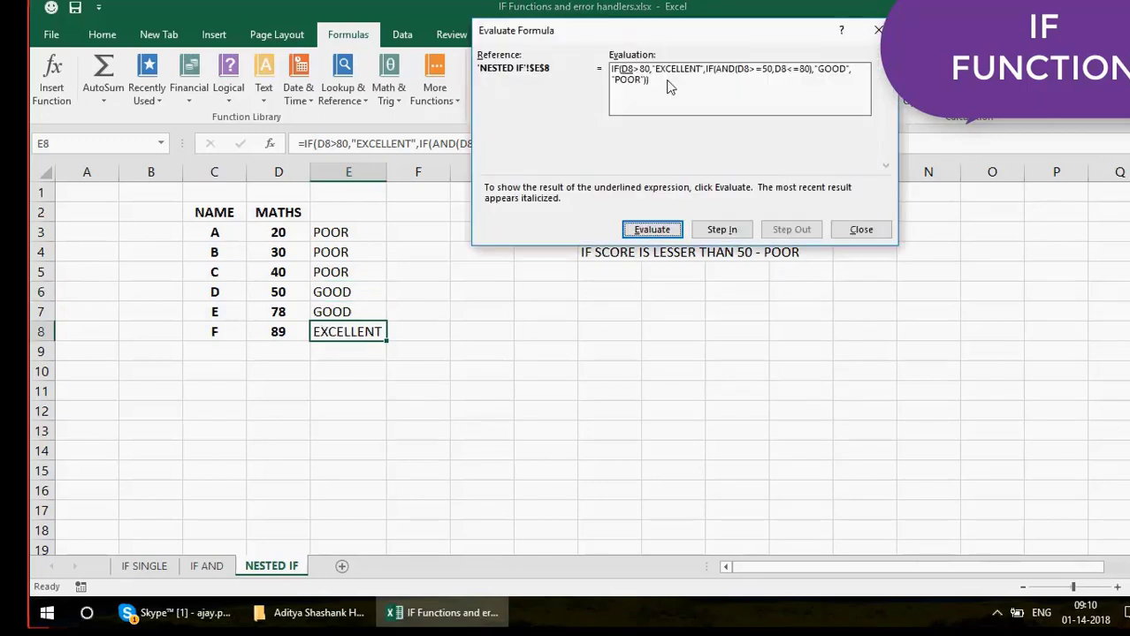
click(653, 230)
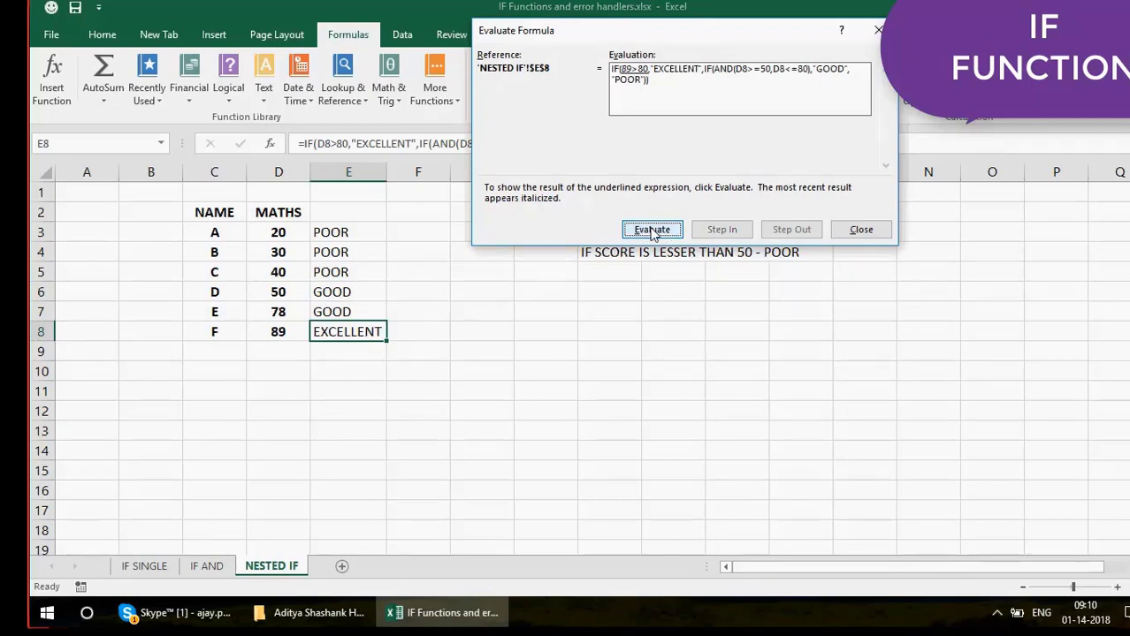
click(653, 230)
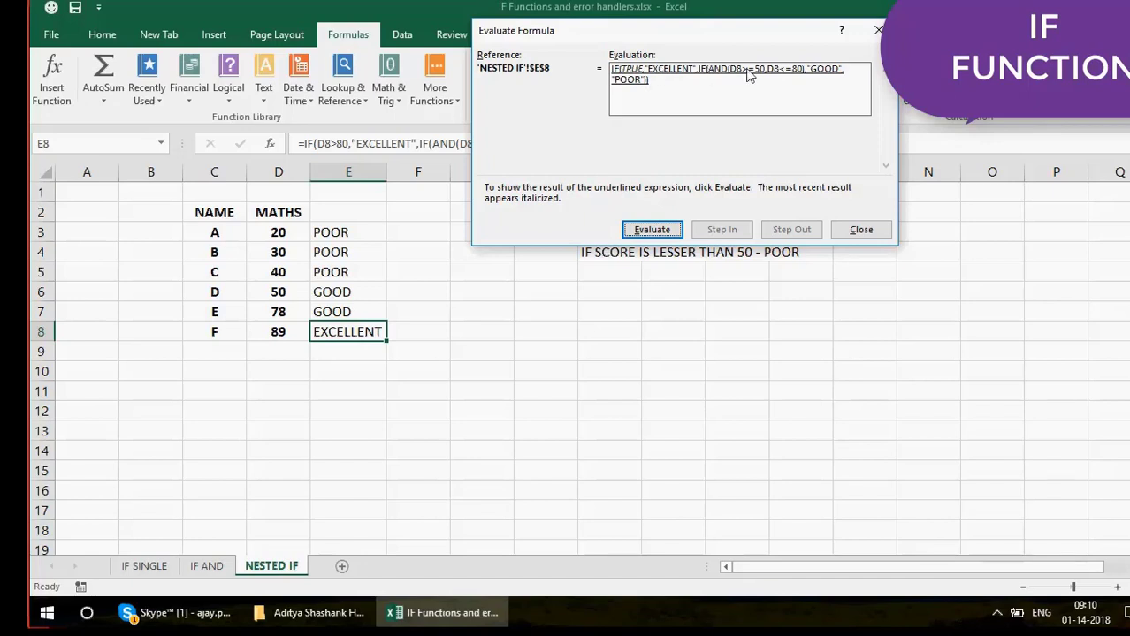
click(651, 232)
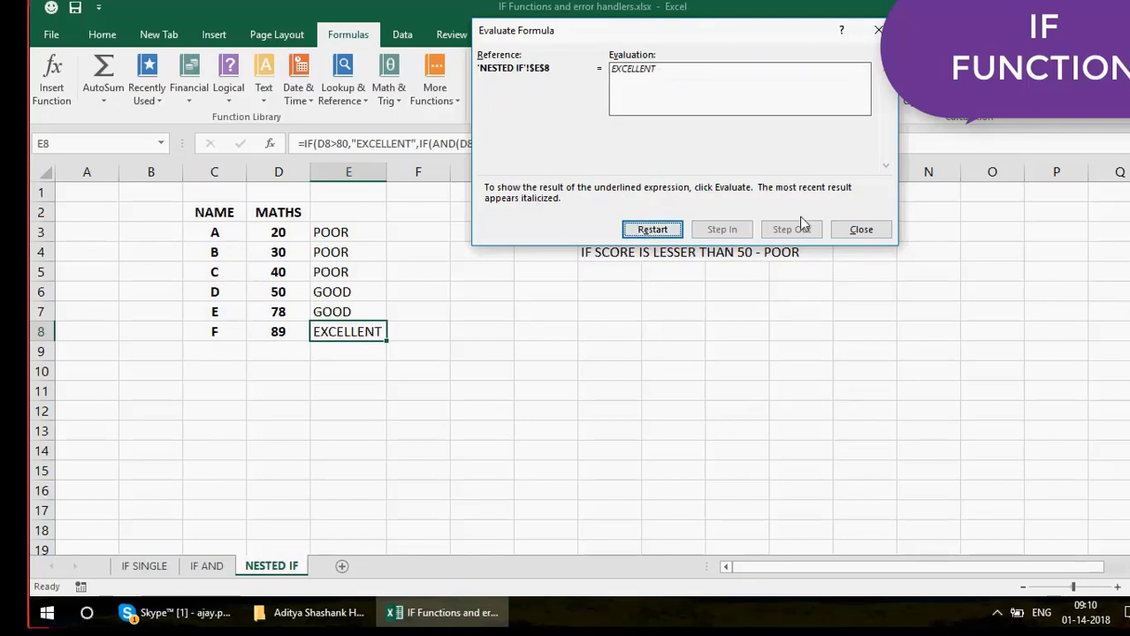
click(860, 230)
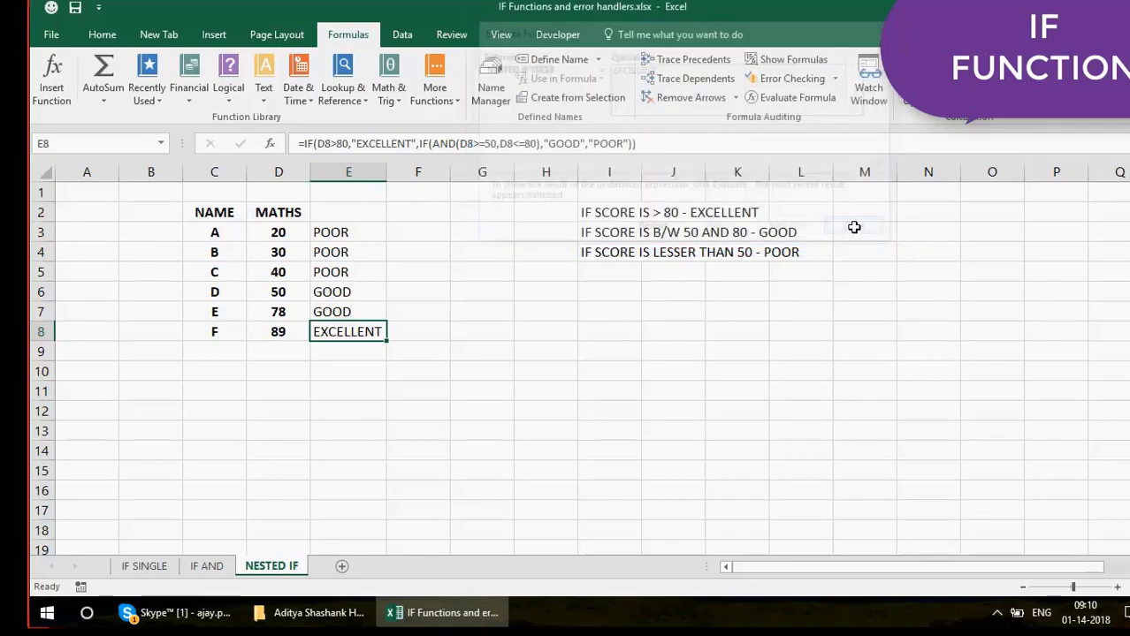
Start Evaluate Formula on the grading formula in E4 and evaluate its outer D4>80 test
click(358, 250)
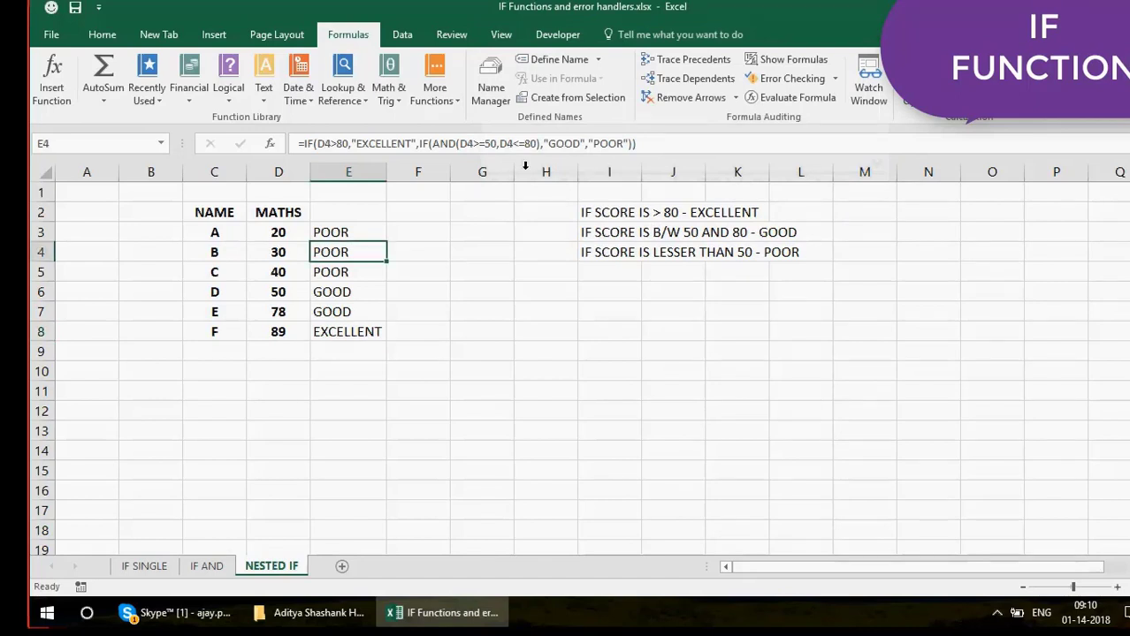
click(786, 99)
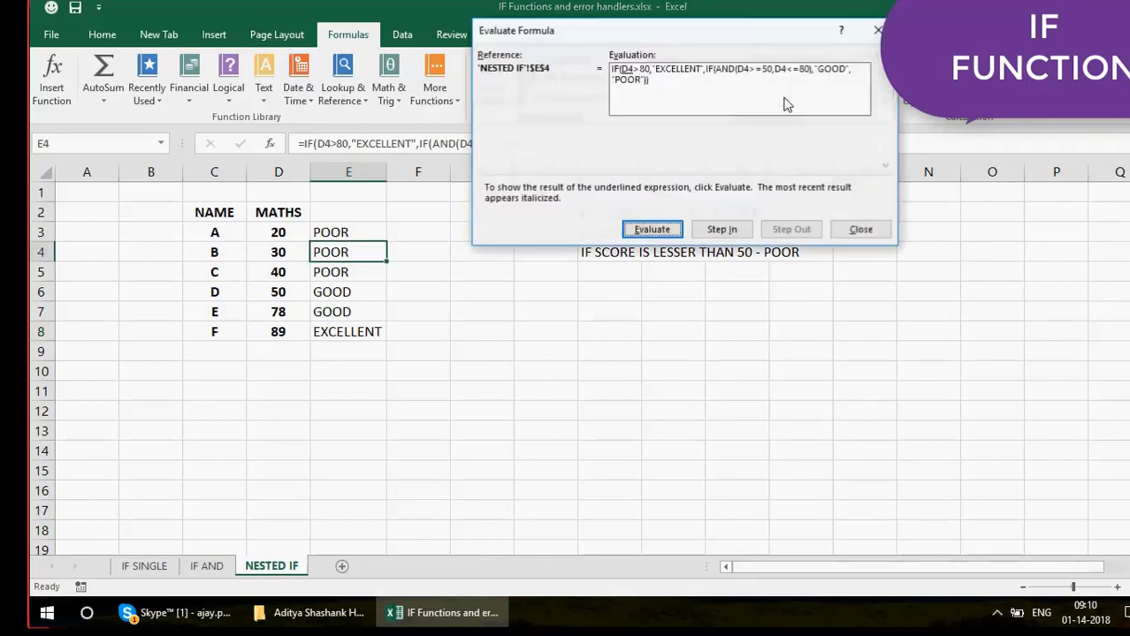
click(651, 230)
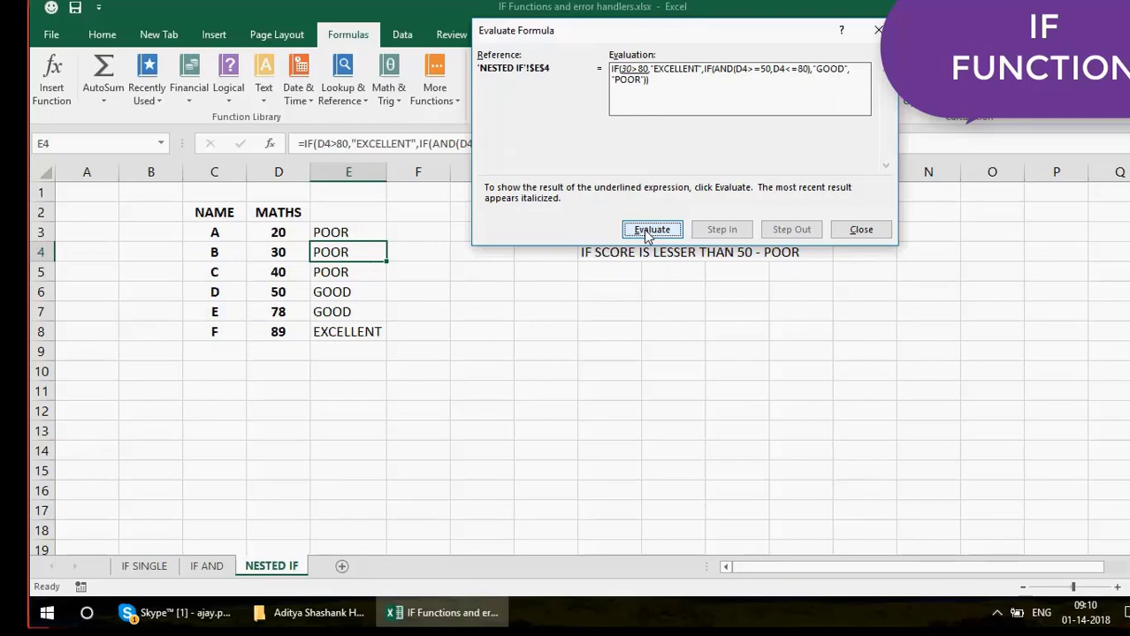
click(651, 230)
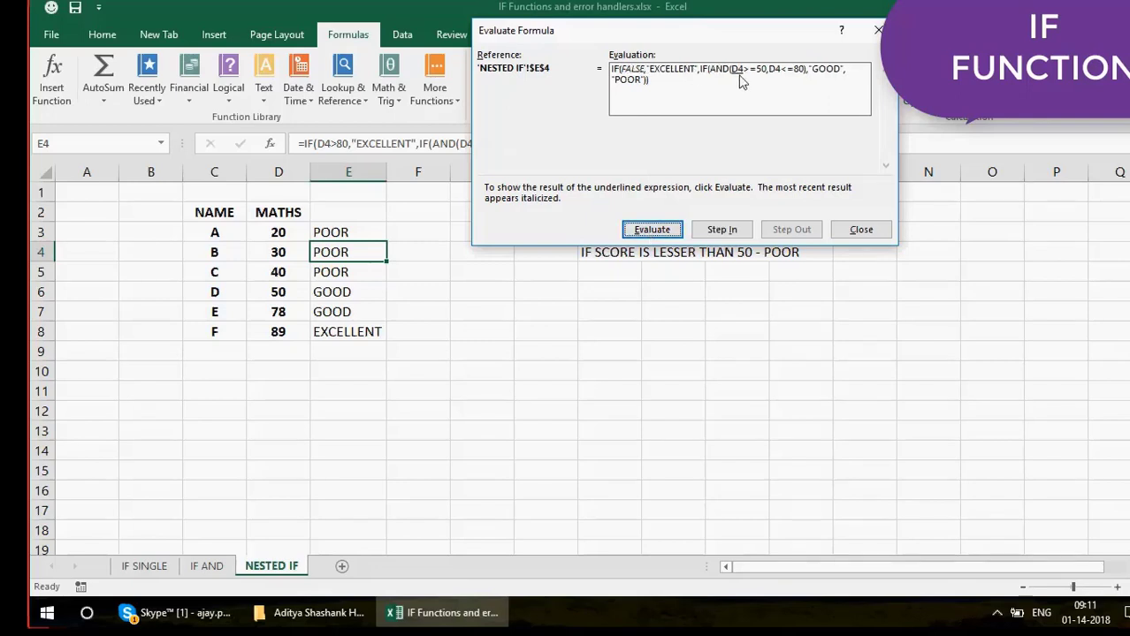
Evaluate E4's nested IF through the D4>=50 and D4<=80 conditions to the final result, and close the evaluation
click(659, 230)
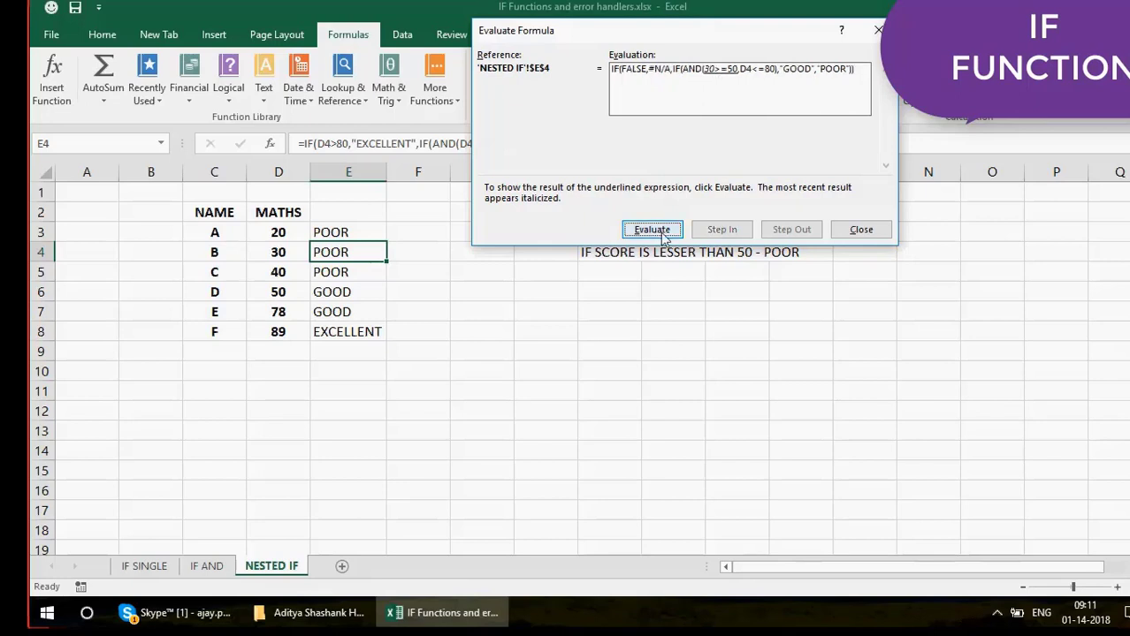
click(658, 230)
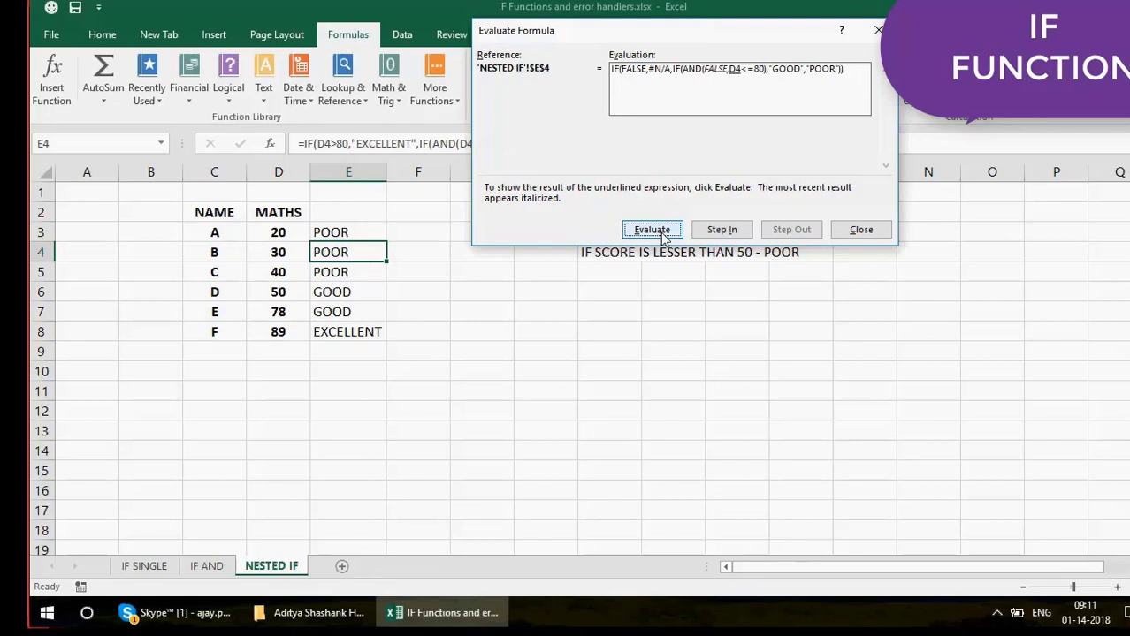
click(659, 231)
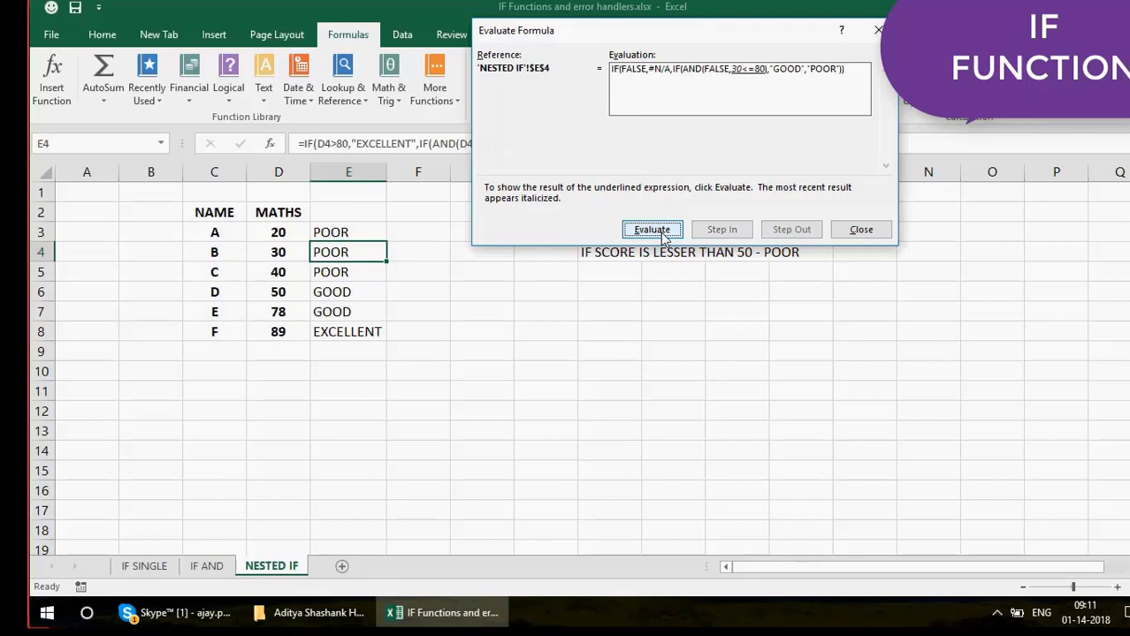
click(661, 232)
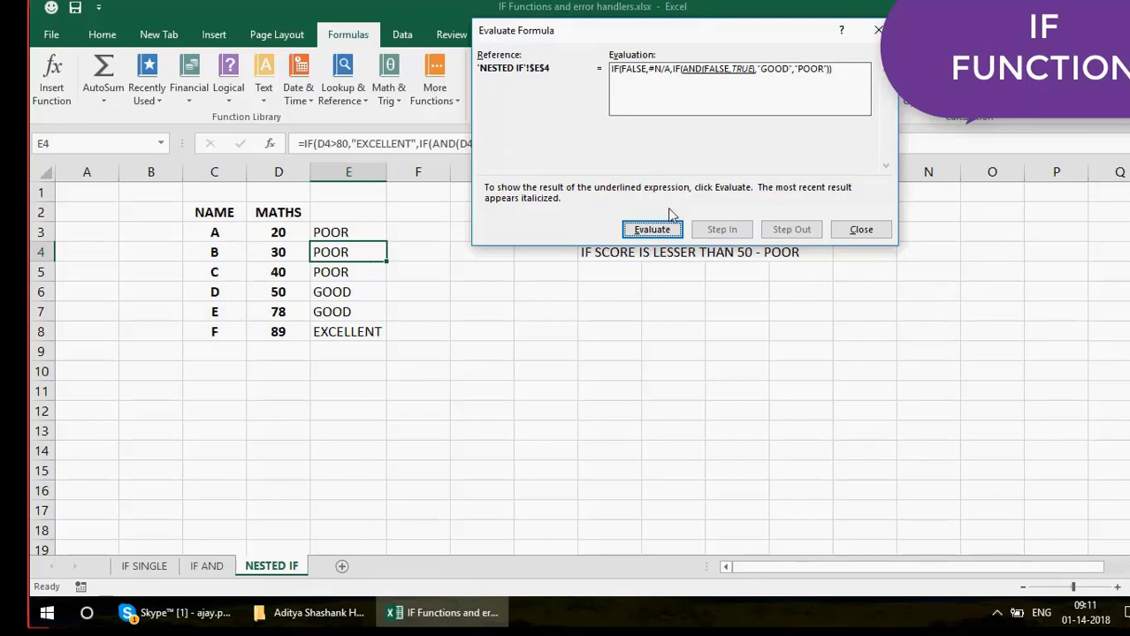
click(650, 230)
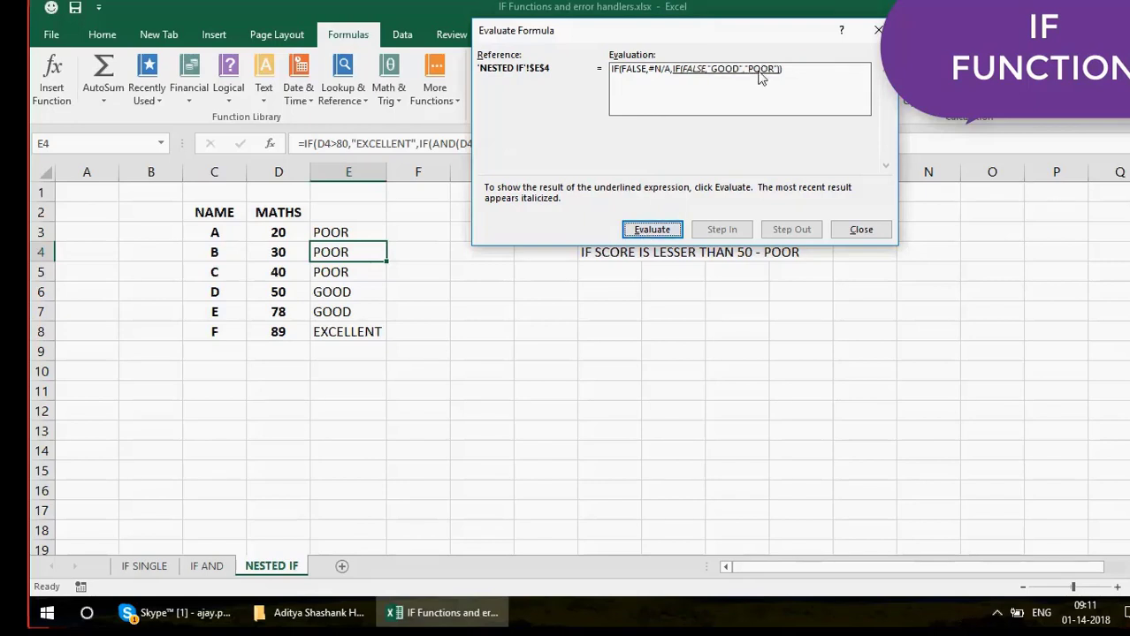
click(641, 235)
click(640, 236)
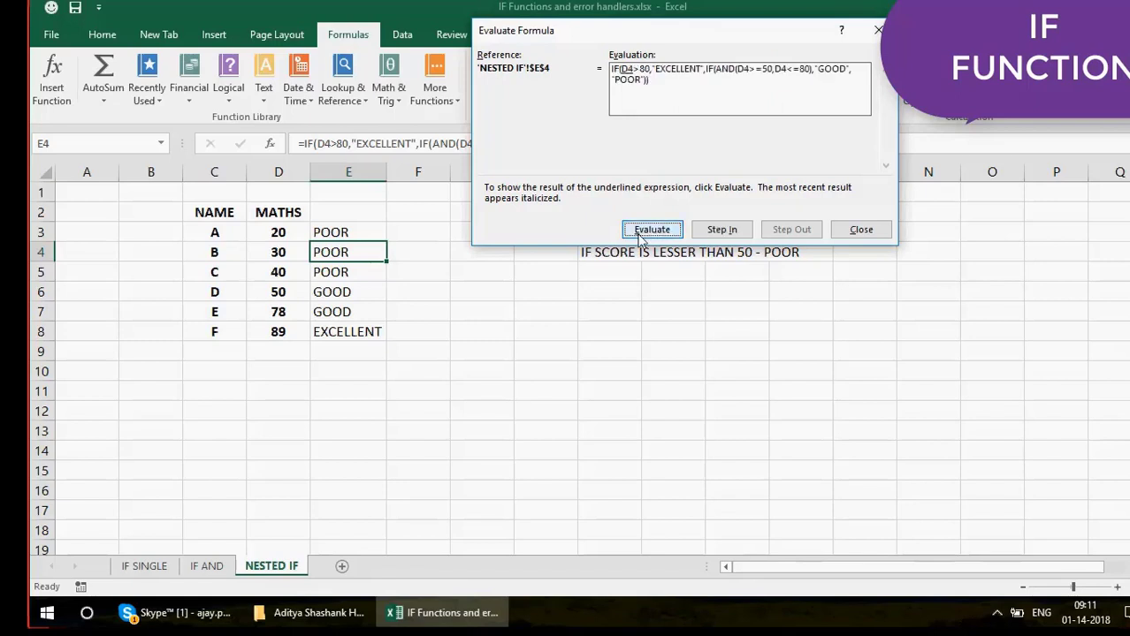
click(862, 229)
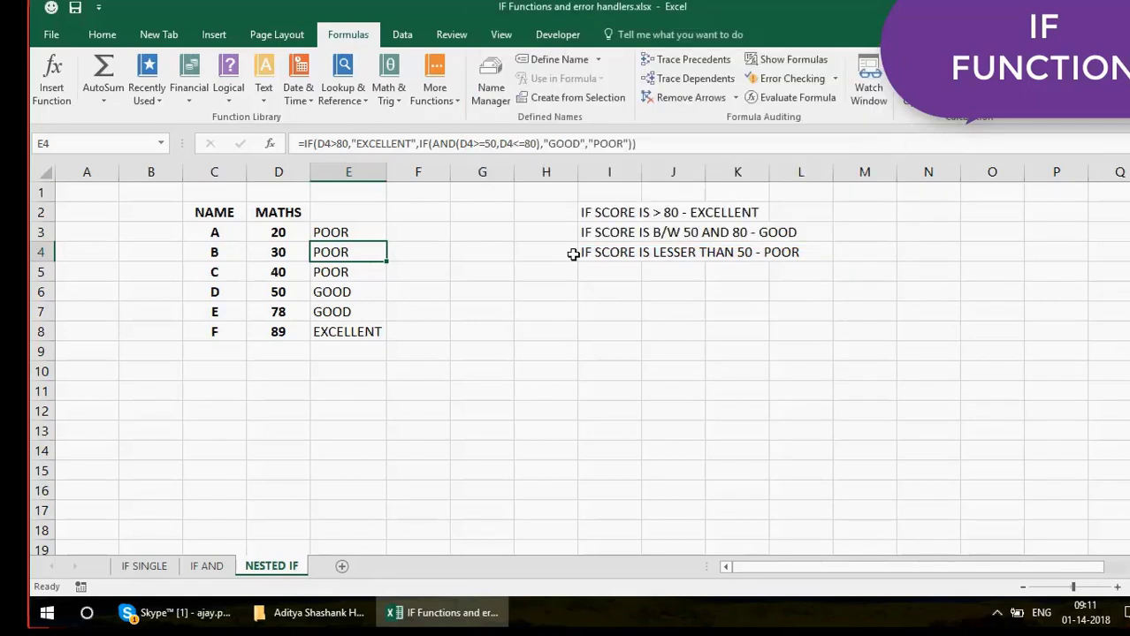
click(430, 277)
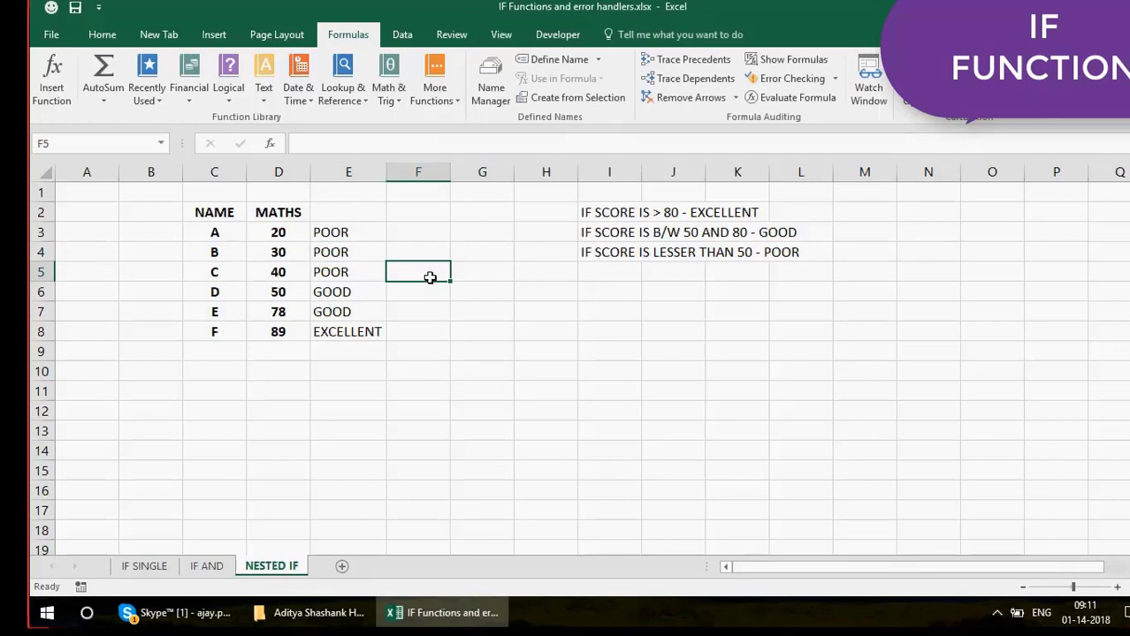
click(375, 214)
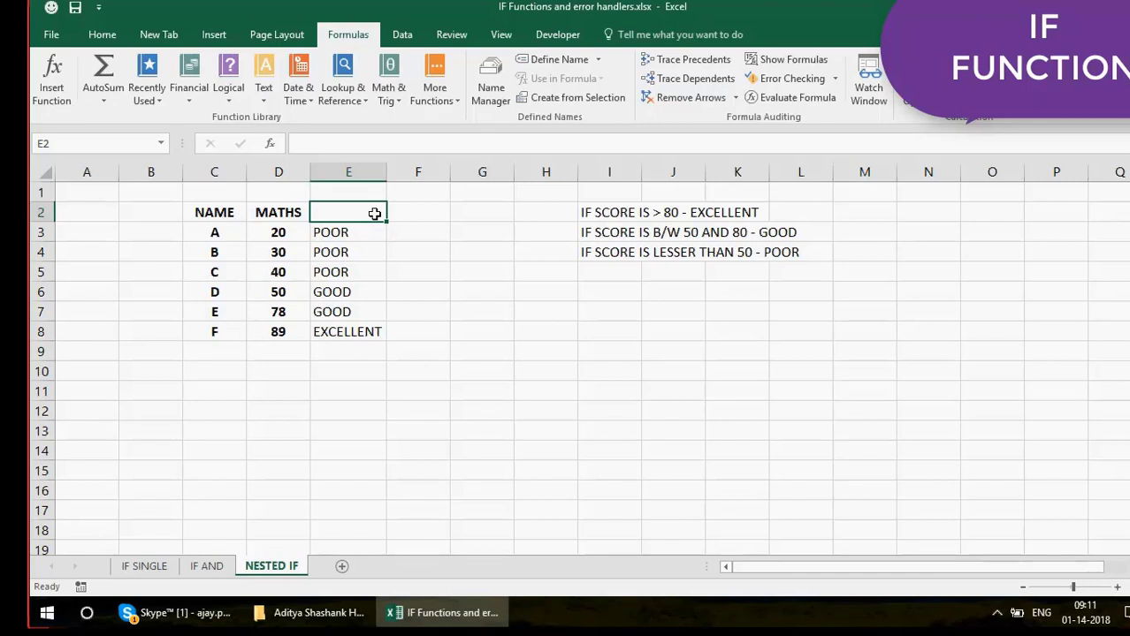
click(602, 212)
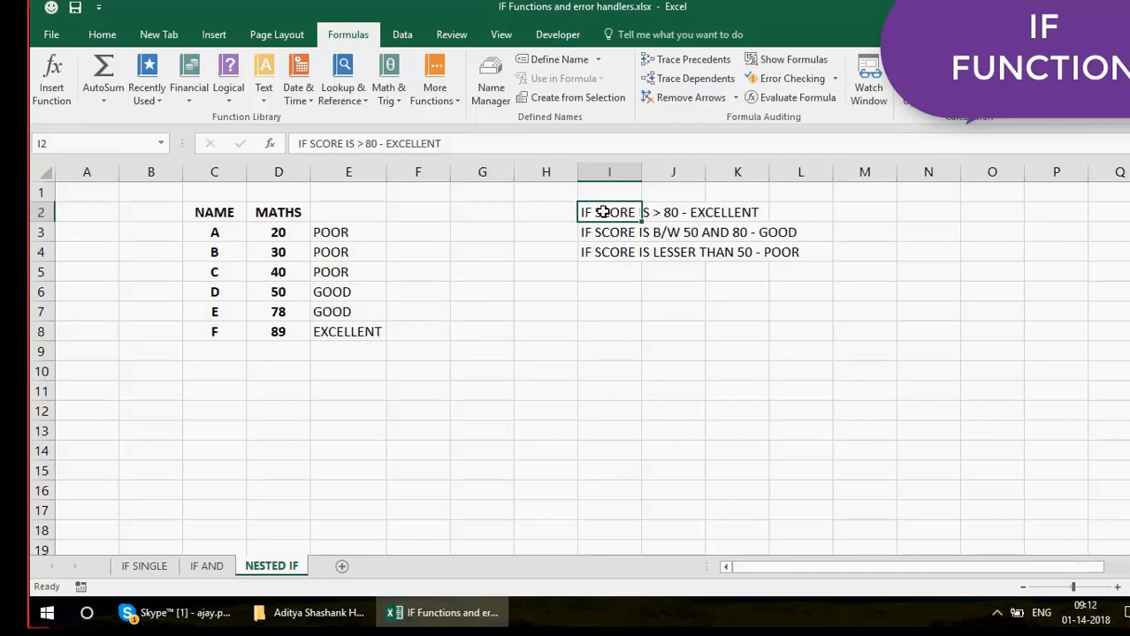
Enter the headers NAME in C11 and MARKS in D11 for a new table below the MATHS table
click(229, 403)
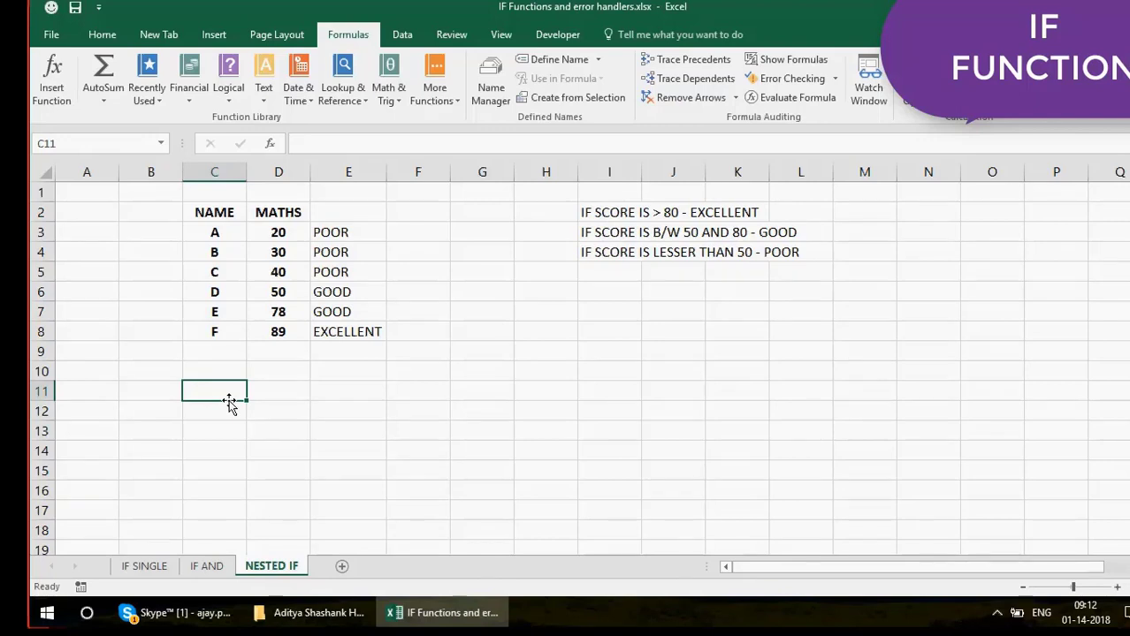
text(NAME)
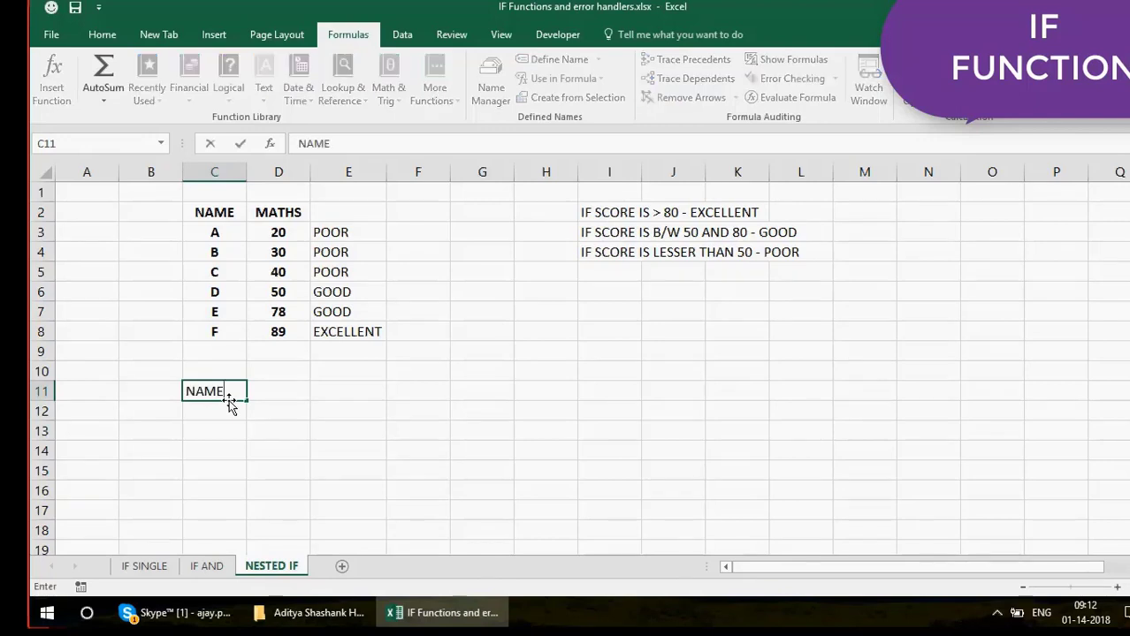
key(Tab)
text(MARKS)
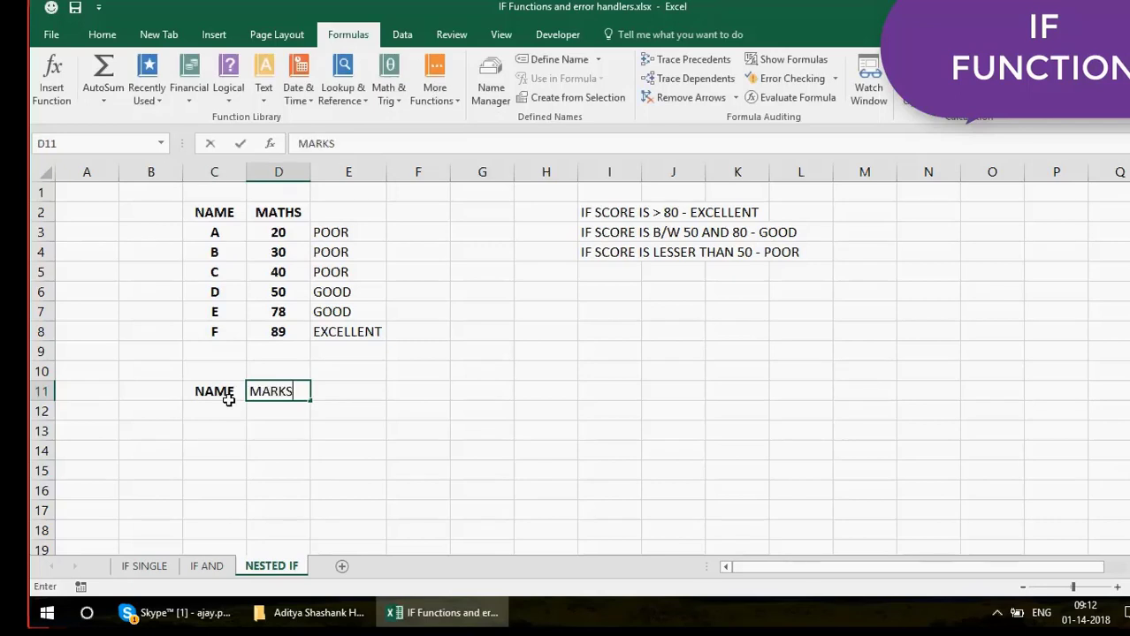
key(Return)
Fill C12:C15 of the new table with four student first names under the NAME header
text(AJA)
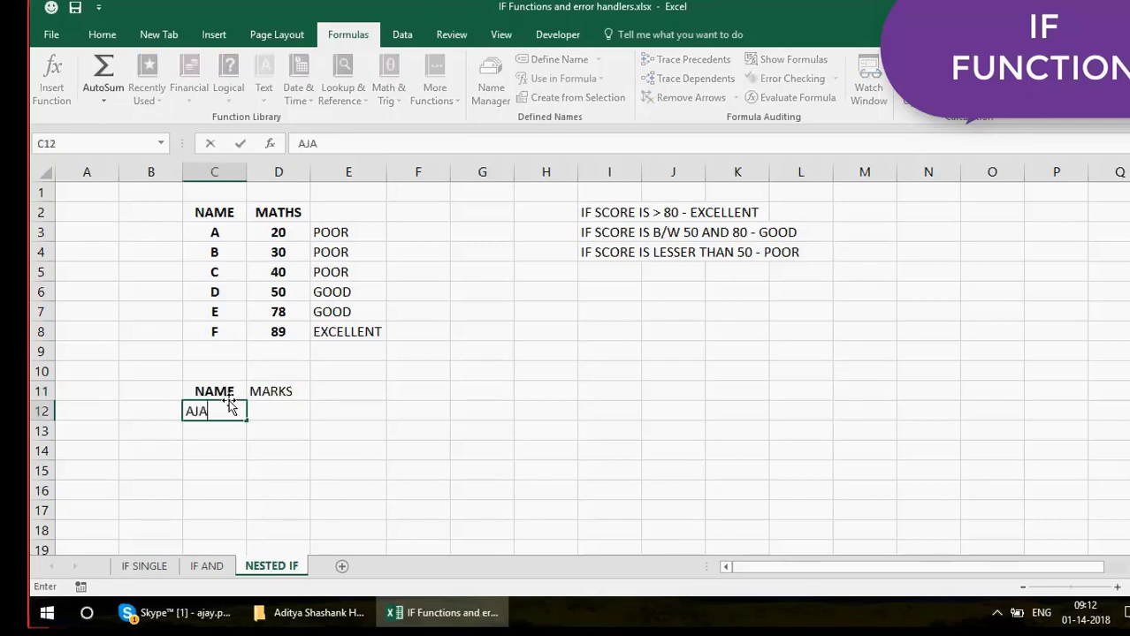
text(Y)
key(Return)
text(ROY)
key(ctrl+Return)
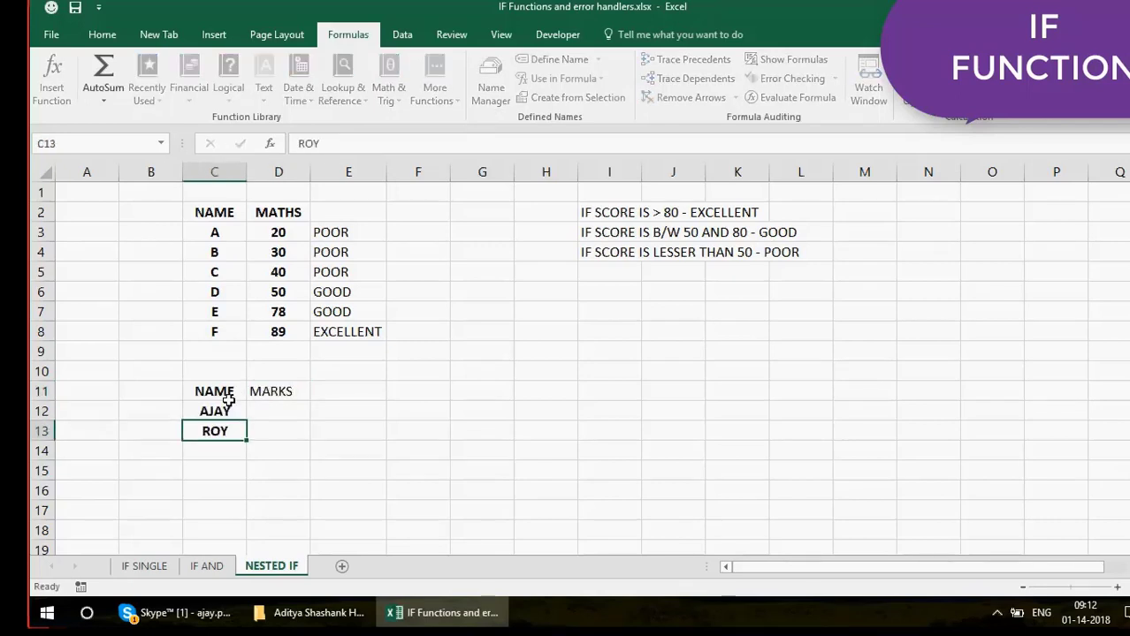
key(Return)
text(AMAN)
key(Return)
text(JO)
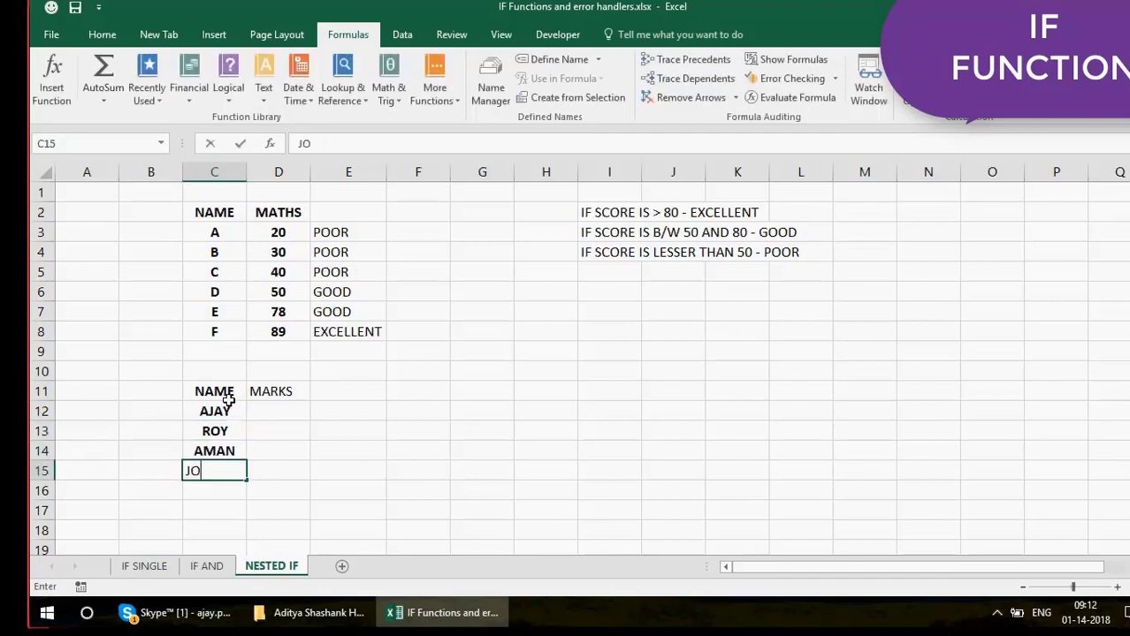
text(Y)
Enter the marks 55, 66, 44 and 43 in D12:D15
click(273, 408)
text(5)
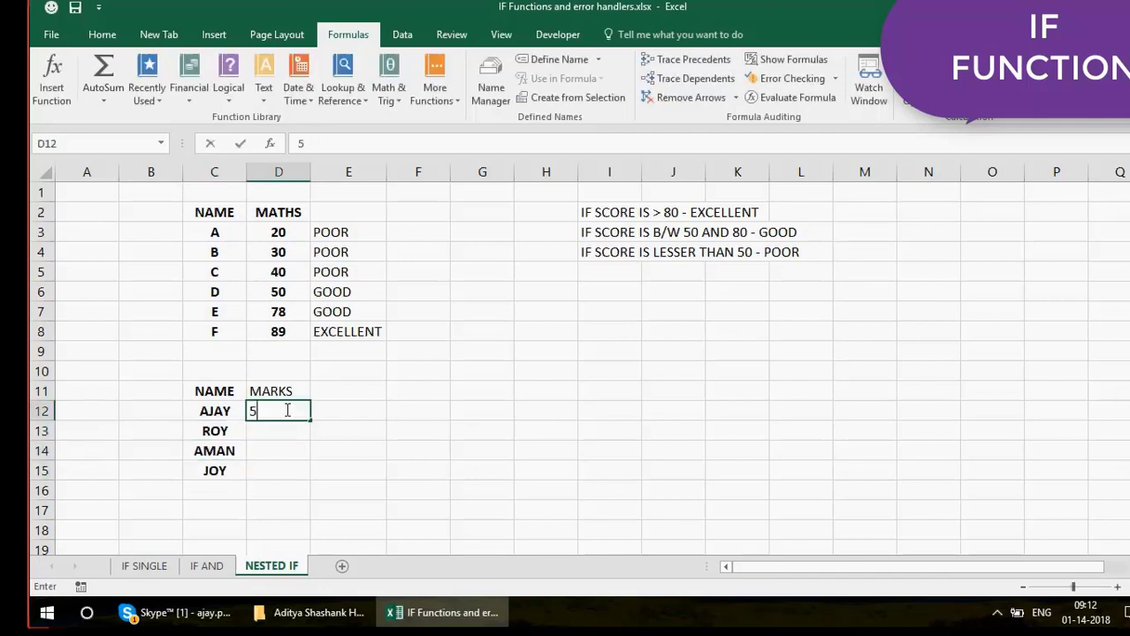
text(5)
key(Return)
text(66)
key(ctrl+Return)
key(Return)
text(44)
key(Return)
text(4)
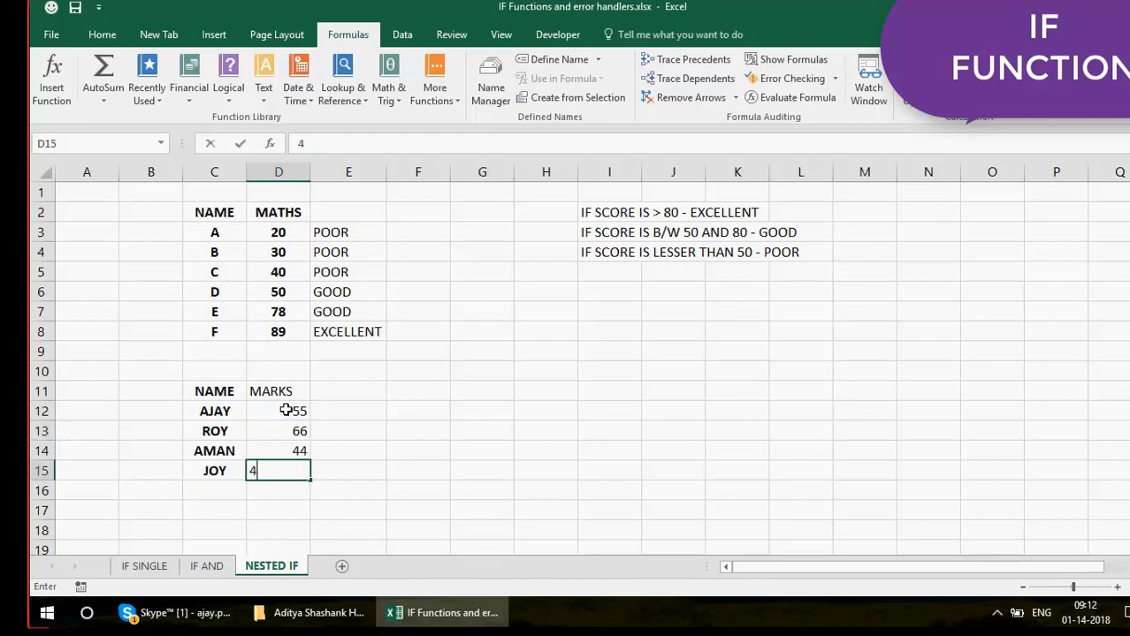
text(3)
key(Return)
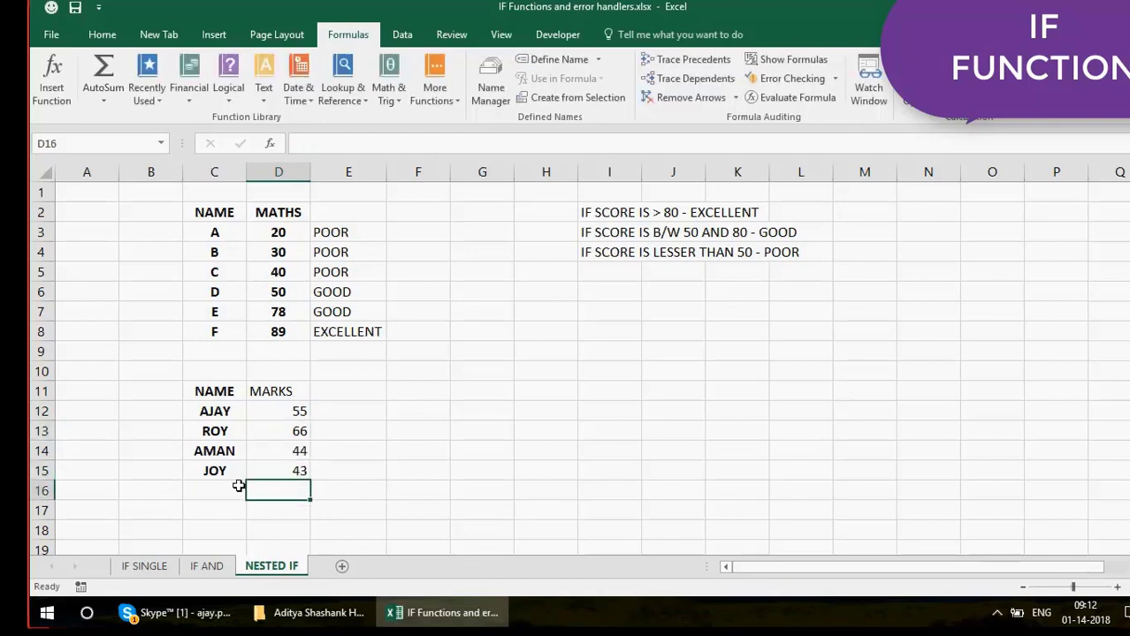
Add a fifth student in row 16, with a first name in C16 and 44 marks in D16
click(239, 486)
text(SUNIL)
key(Tab)
text(44)
key(Return)
Clear the student name in C15 and both the name and the marks in C13:D13
click(206, 470)
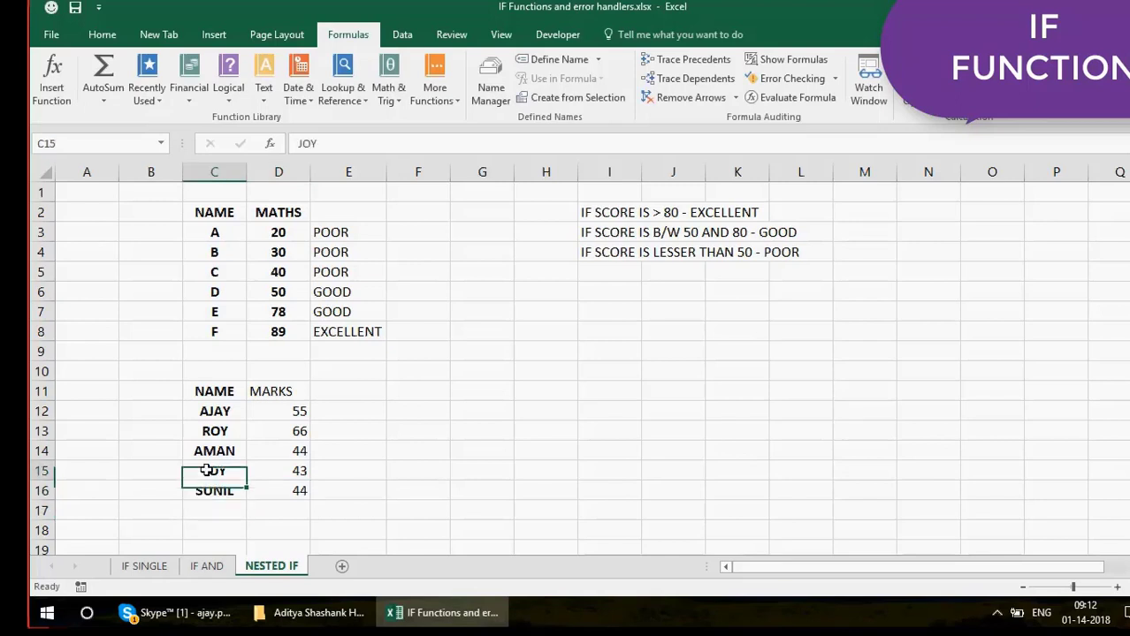
key(Delete)
click(223, 437)
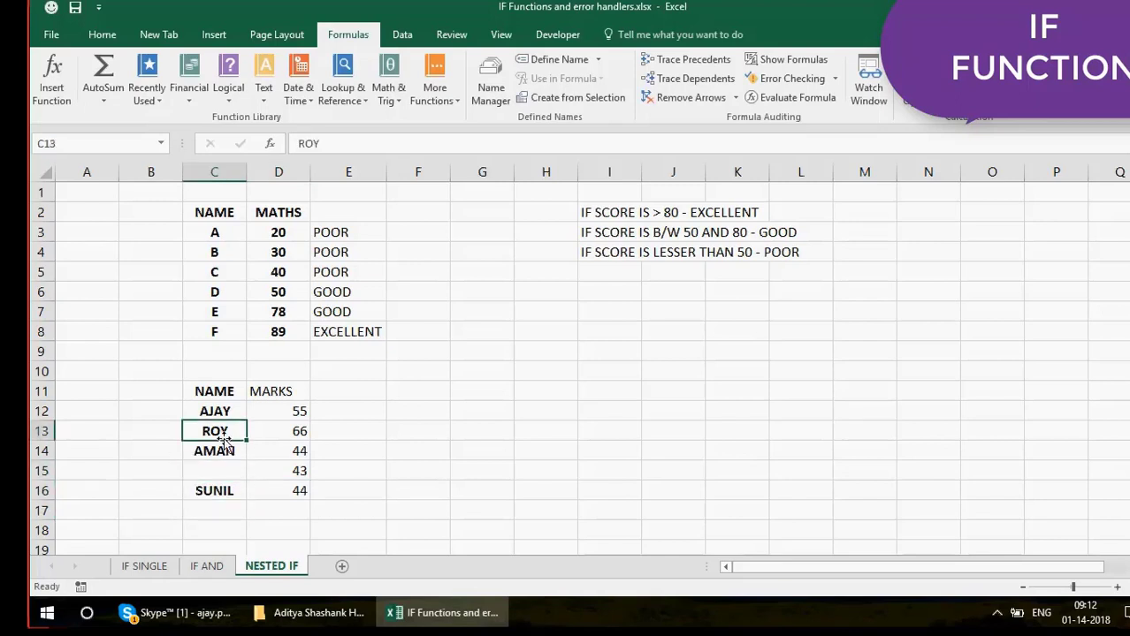
drag(222, 440, 296, 431)
key(Delete)
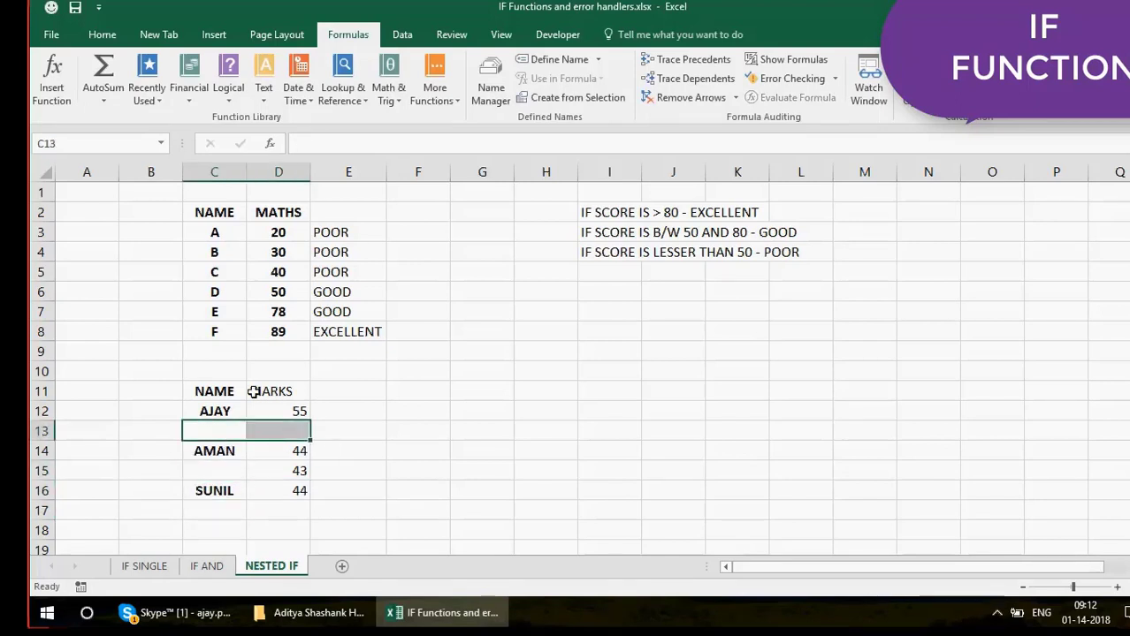
Center the contents of the new table C11:D16 and put borders around all its cells
click(245, 391)
drag(251, 422, 288, 496)
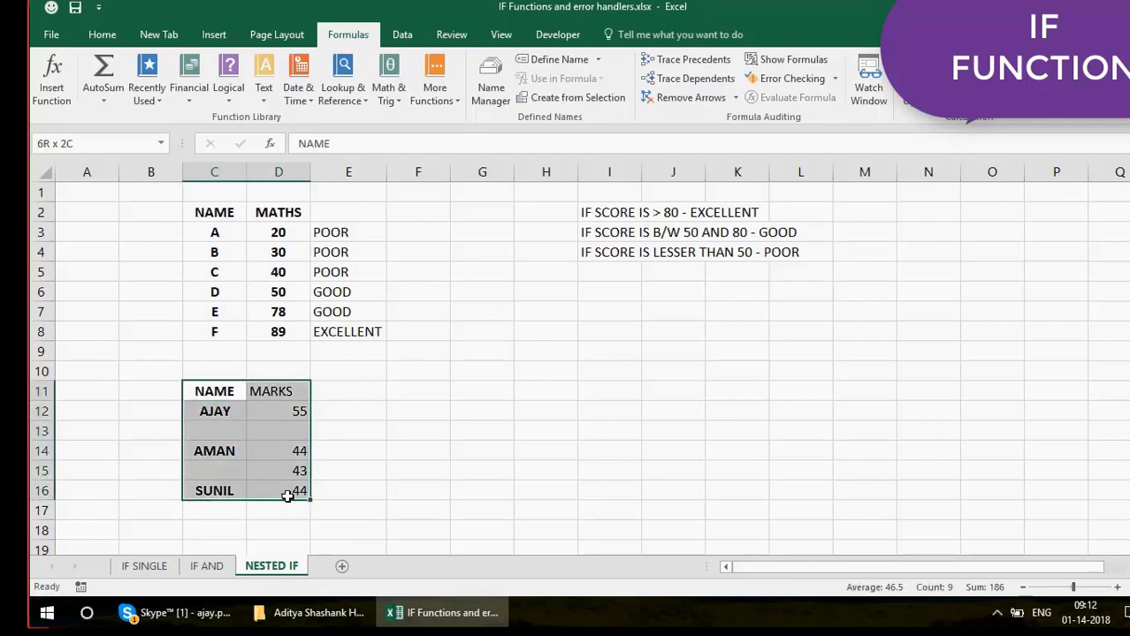
click(103, 35)
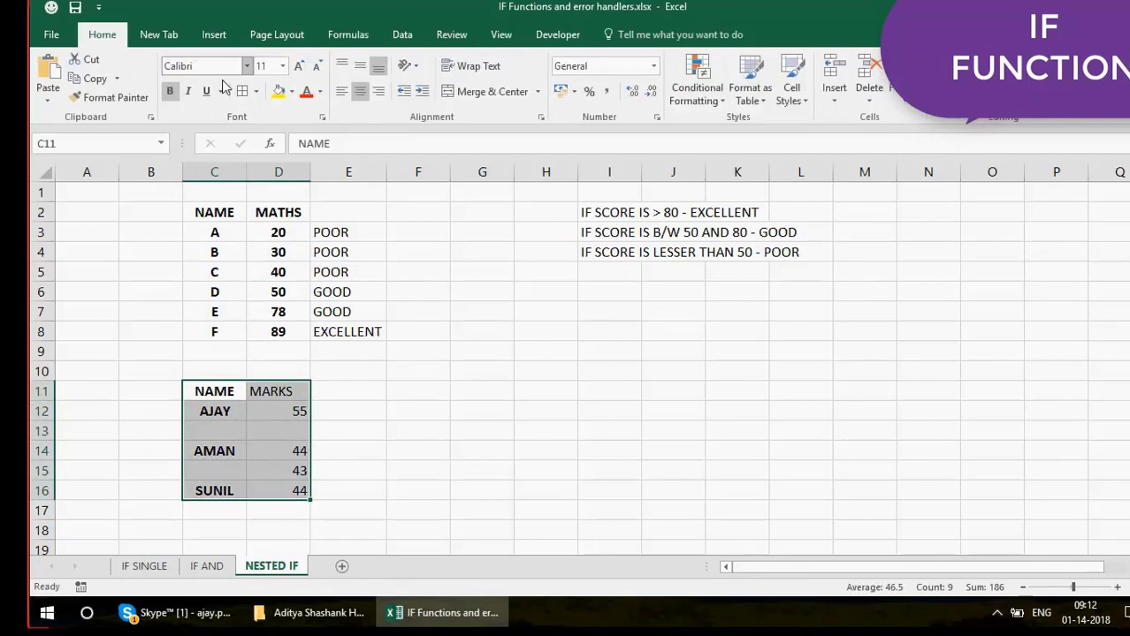
click(358, 92)
click(354, 94)
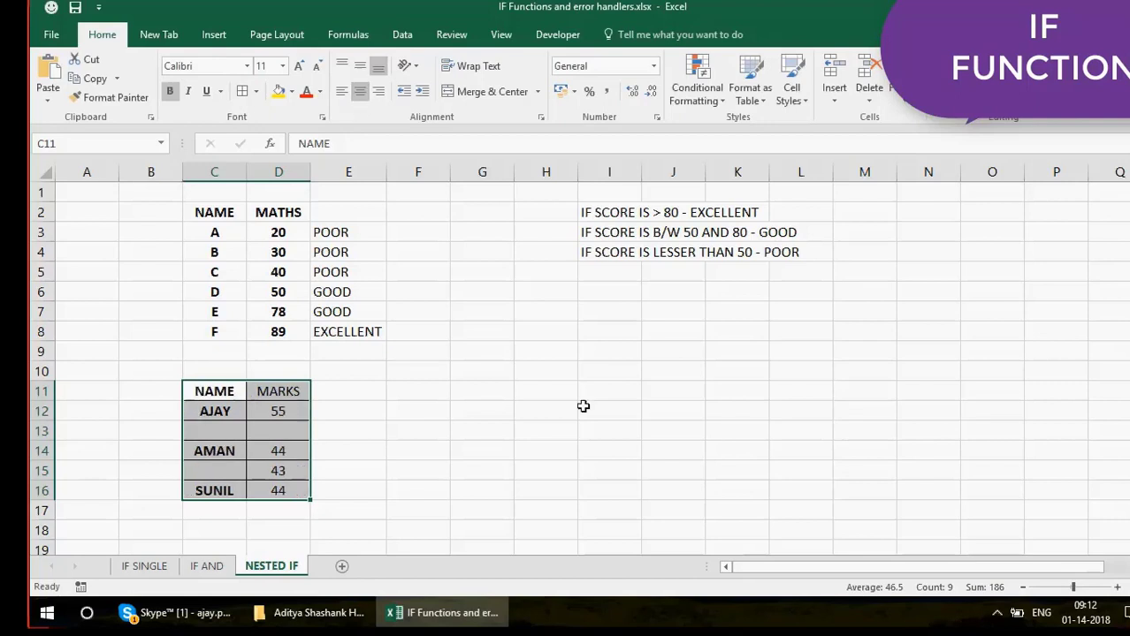
Write the rule "IF MARKS IS BLANK WRITE INVALID" in I12
click(627, 405)
text(IF)
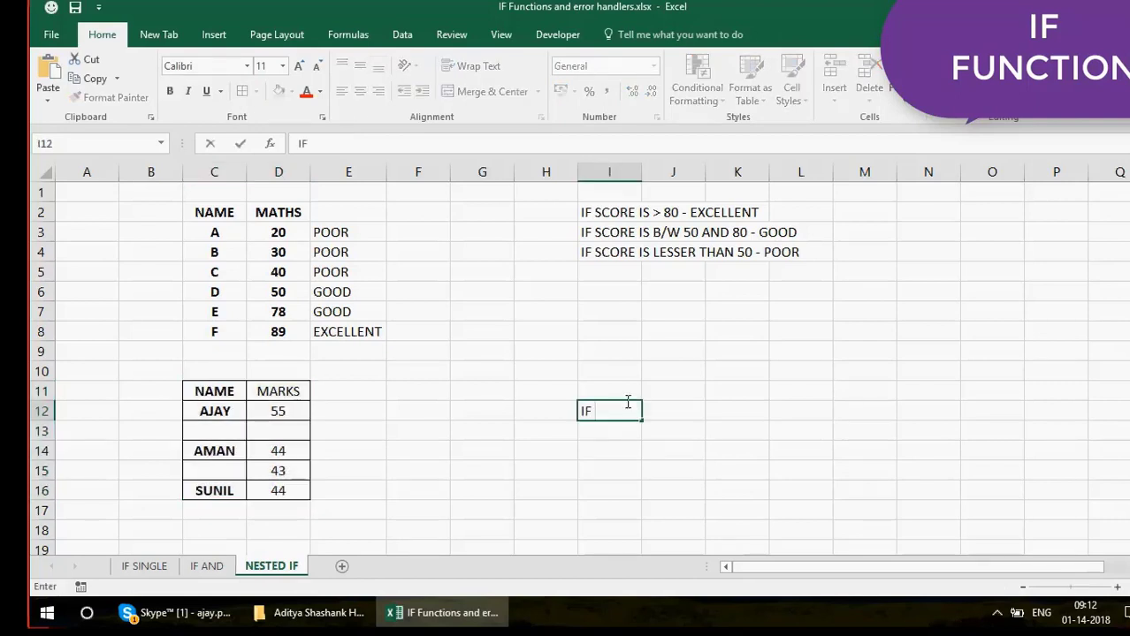
text( MARKS ARE BLA)
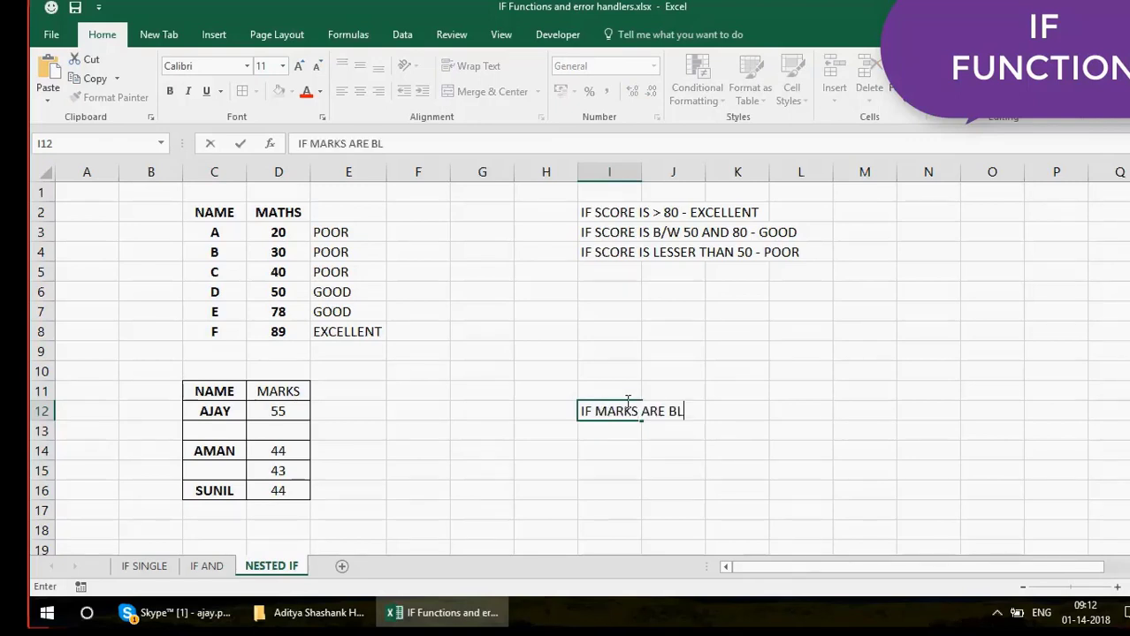
key(BackSpace)
key(BackSpace)
key(BackSpace)
key(BackSpace)
key(BackSpace)
key(BackSpace)
key(BackSpace)
key(BackSpace)
key(BackSpace)
key(BackSpace)
key(BackSpace)
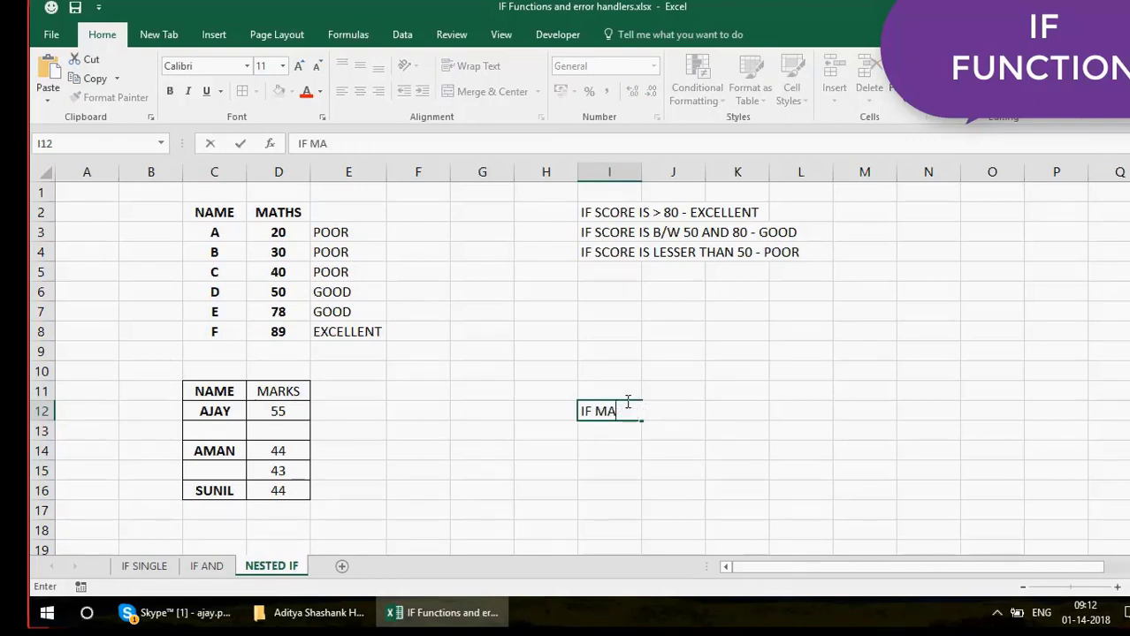
text(RKS IS BLANK)
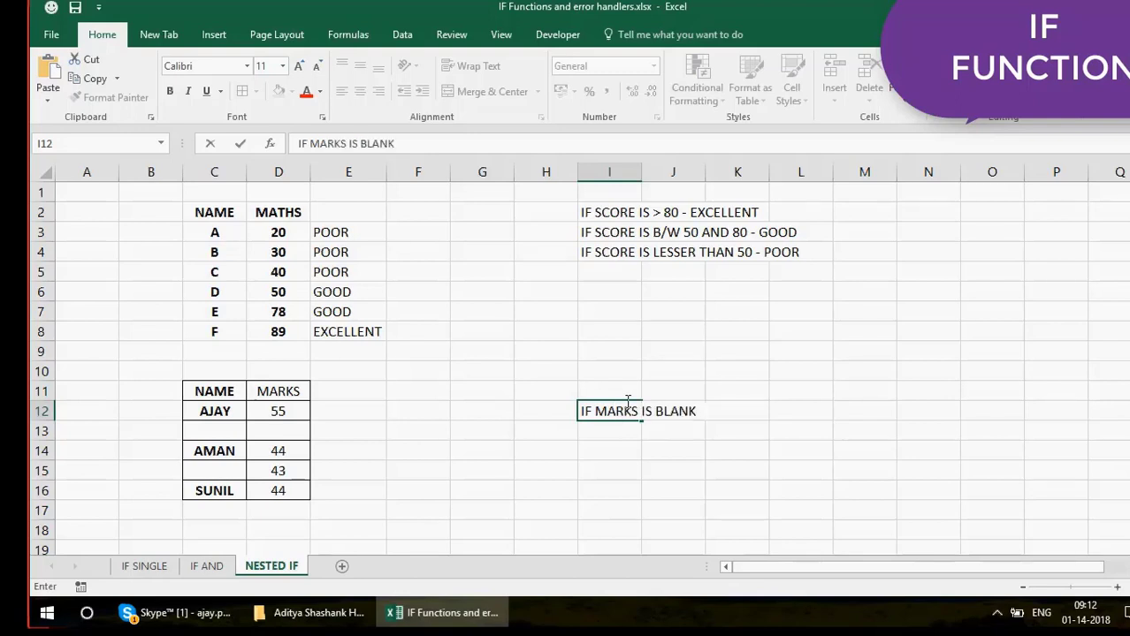
text( WRIT)
text(E I)
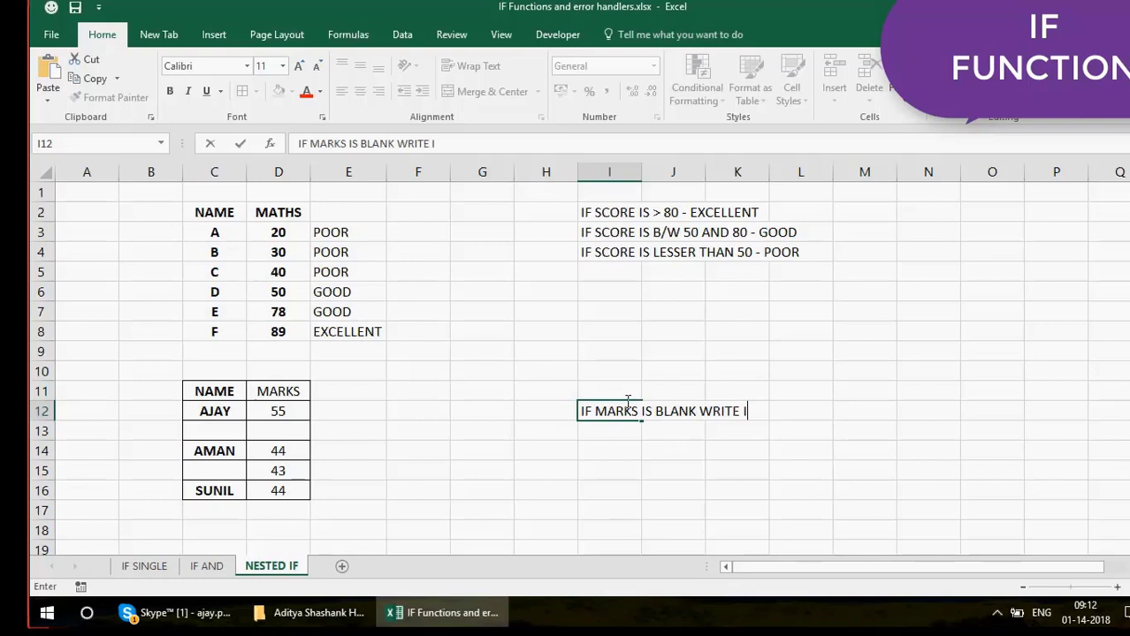
text(NVALID)
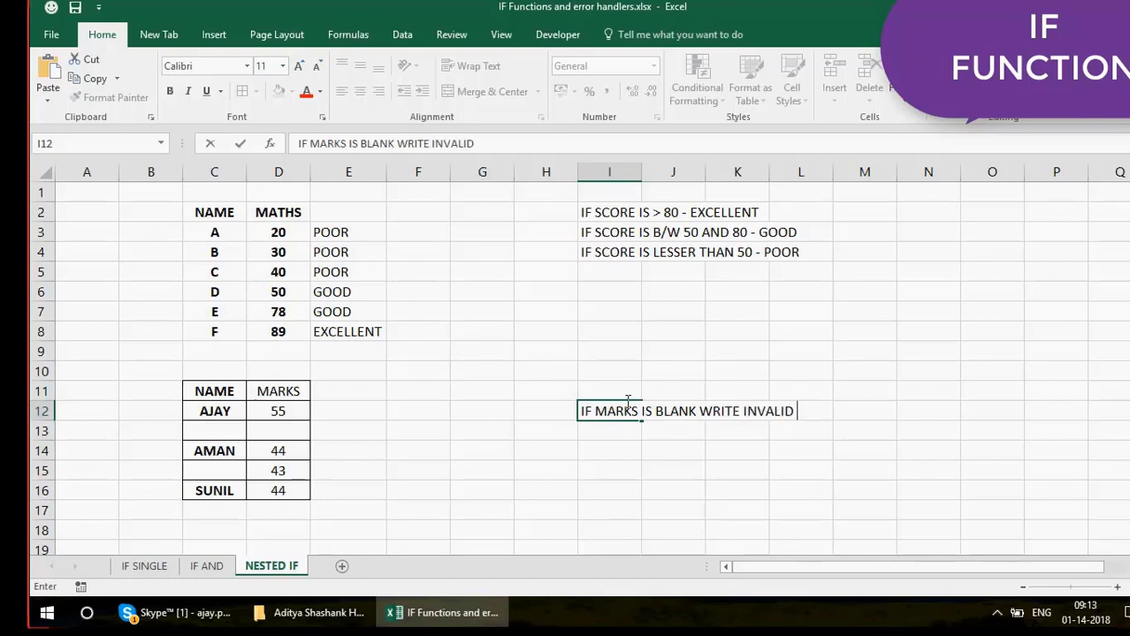
key(Return)
Write the rule IF MARKS AND NAME BOTH ARE BLANK - DISPLAY "NOT SURE" in I13
text(IF MAR)
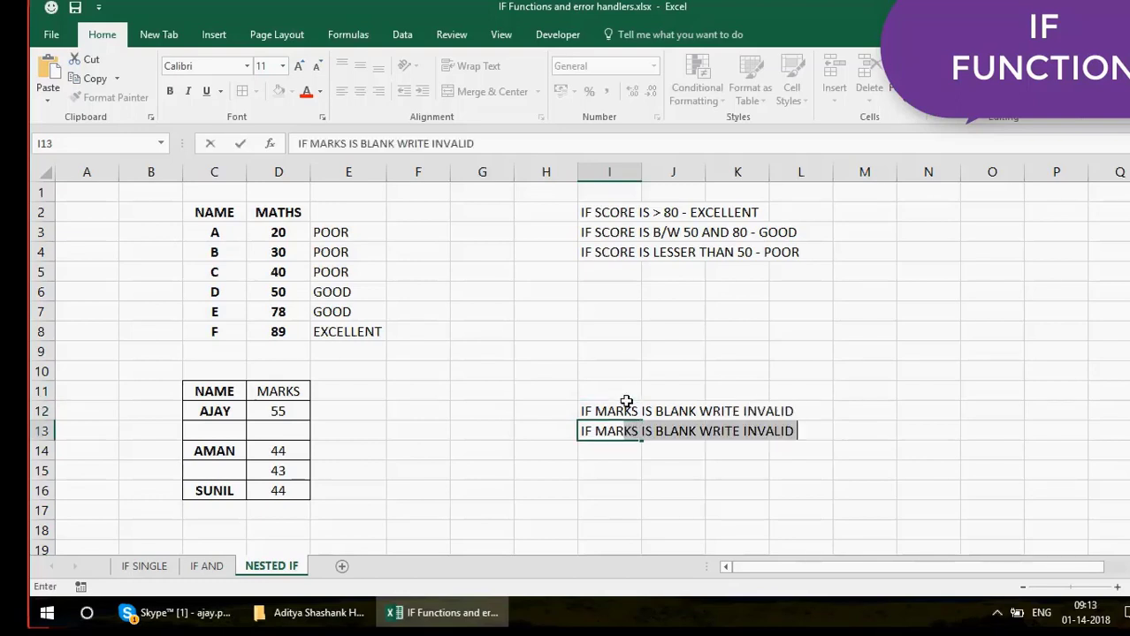
text(KS AND N)
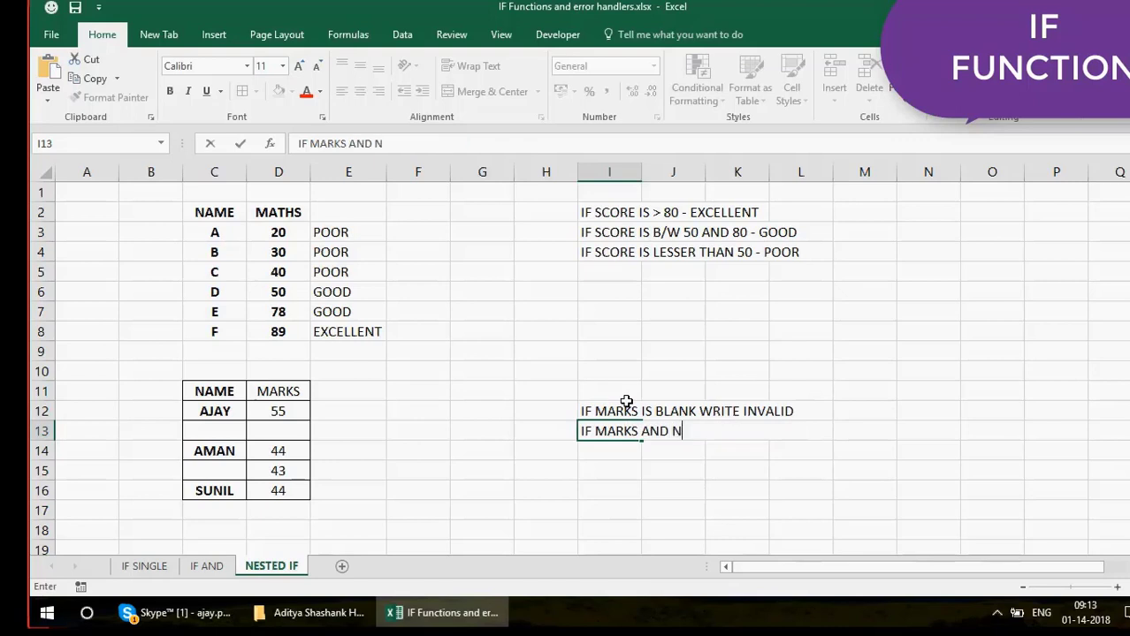
text(AME BOTH ARE B)
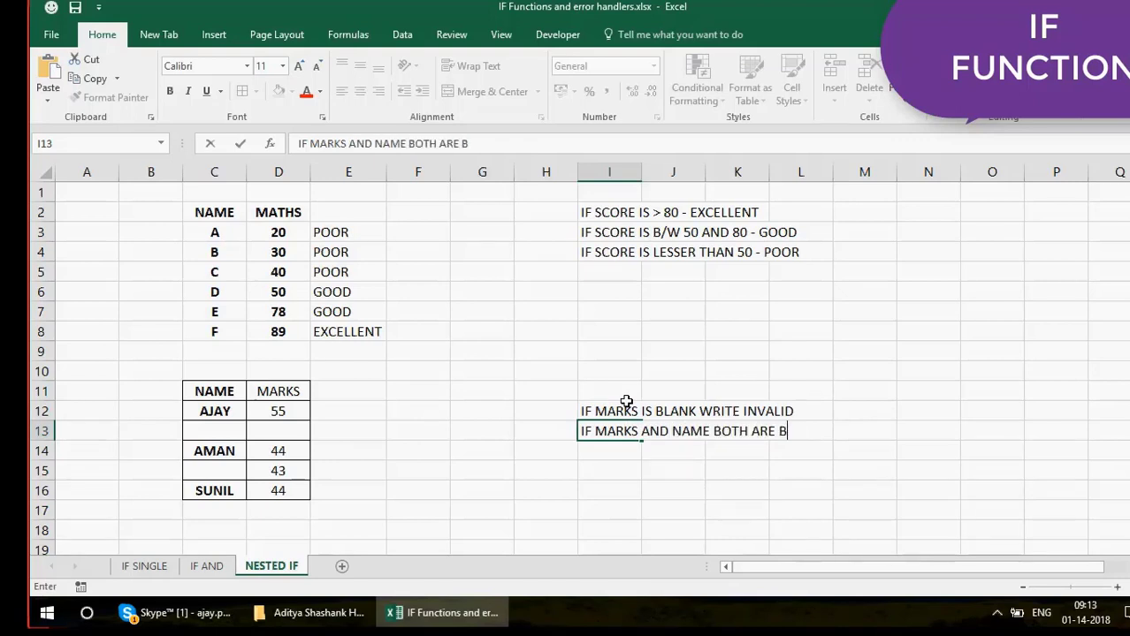
text(LANK - W)
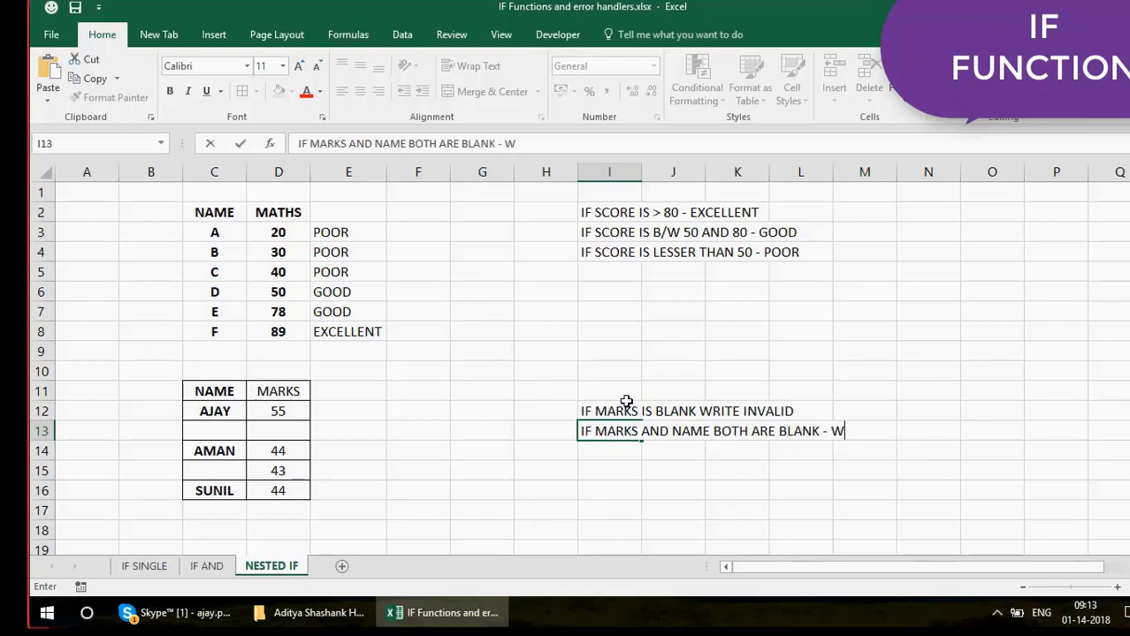
key(BackSpace)
text(DS)
key(BackSpace)
text(ISPLAY )
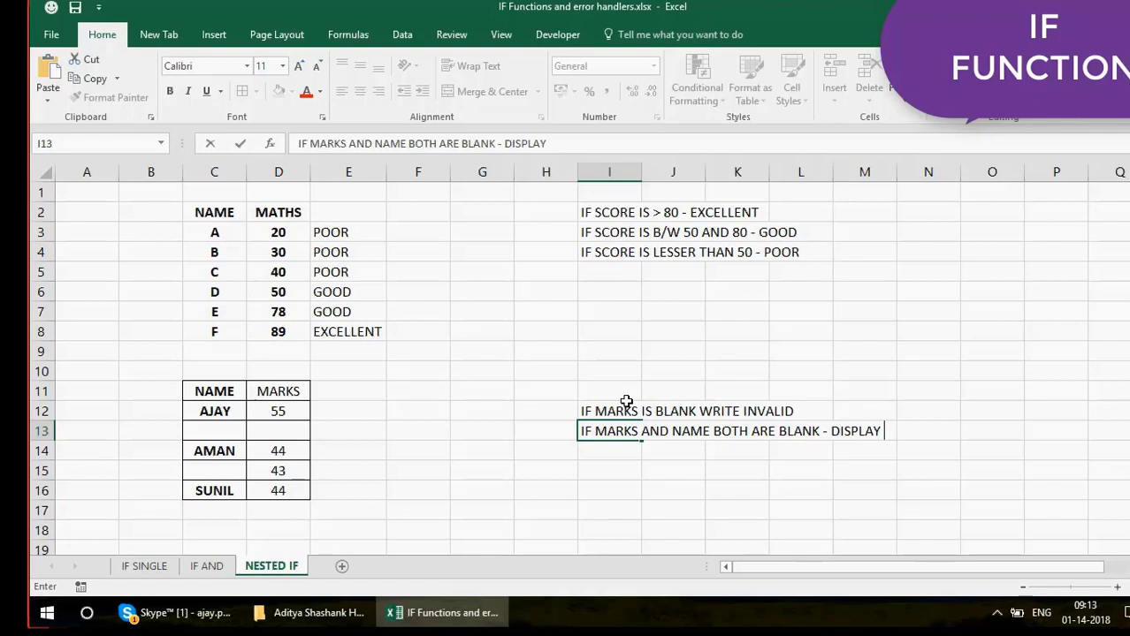
text(")
key(BackSpace)
text("NOT SURE)
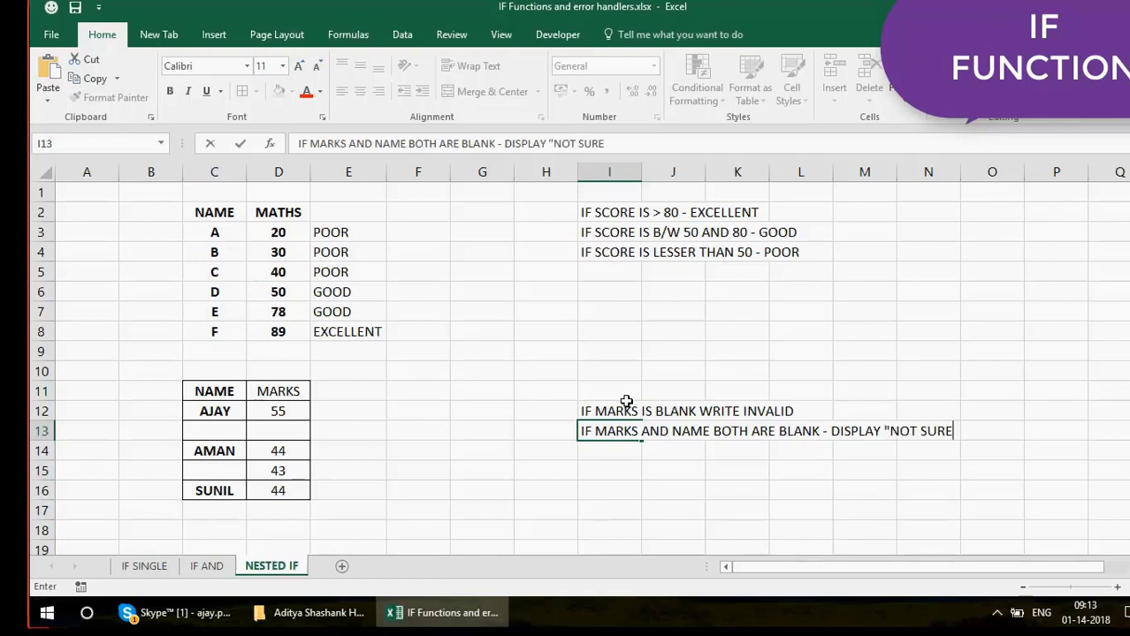
text(")
key(Return)
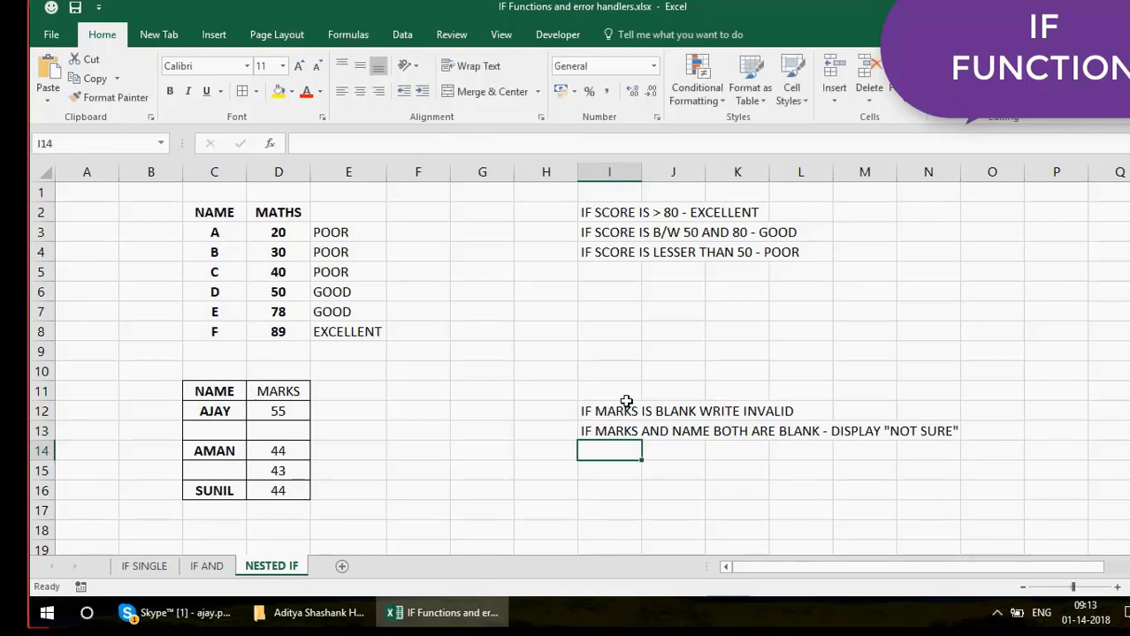
Begin an IF formula in E12 that returns "INVALID" when the marks in D12 are blank
click(625, 405)
click(363, 405)
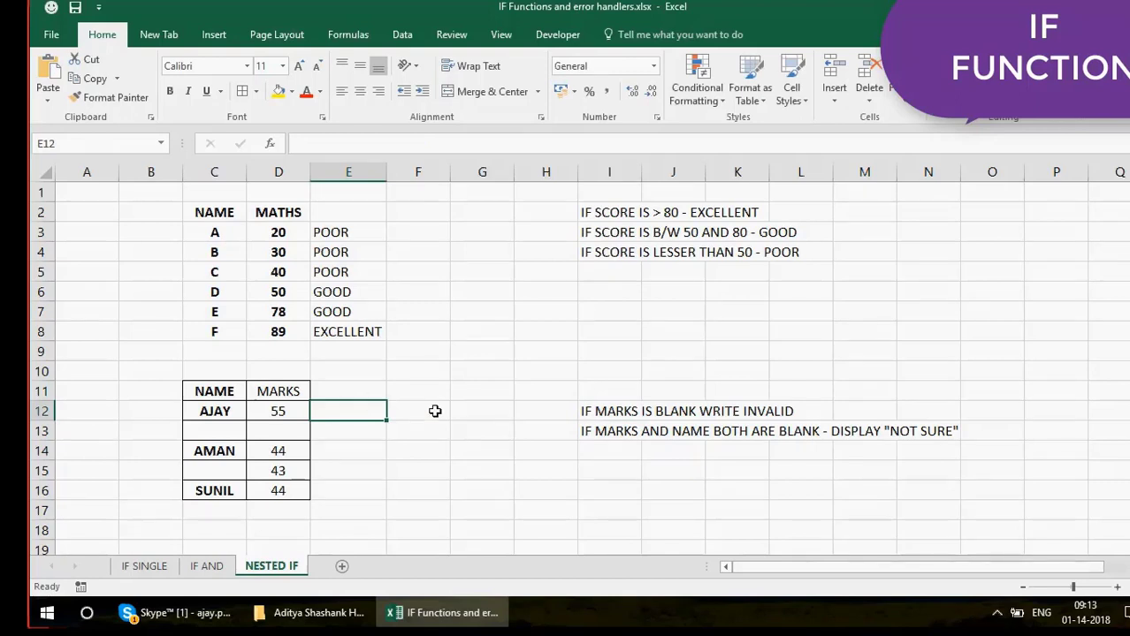
text(=IF)
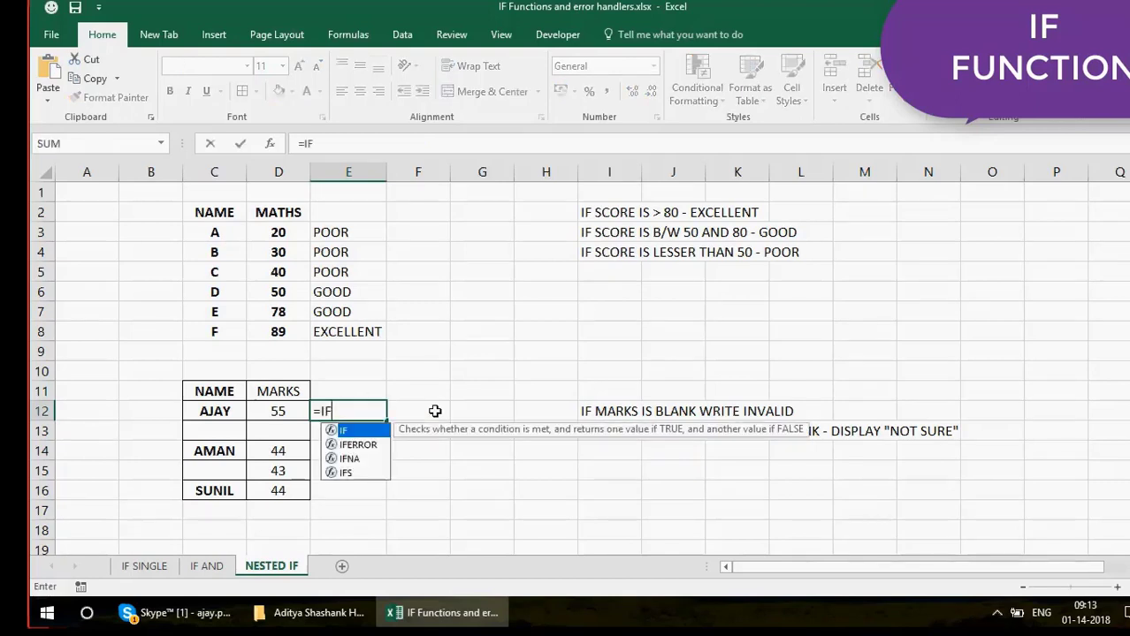
text(()
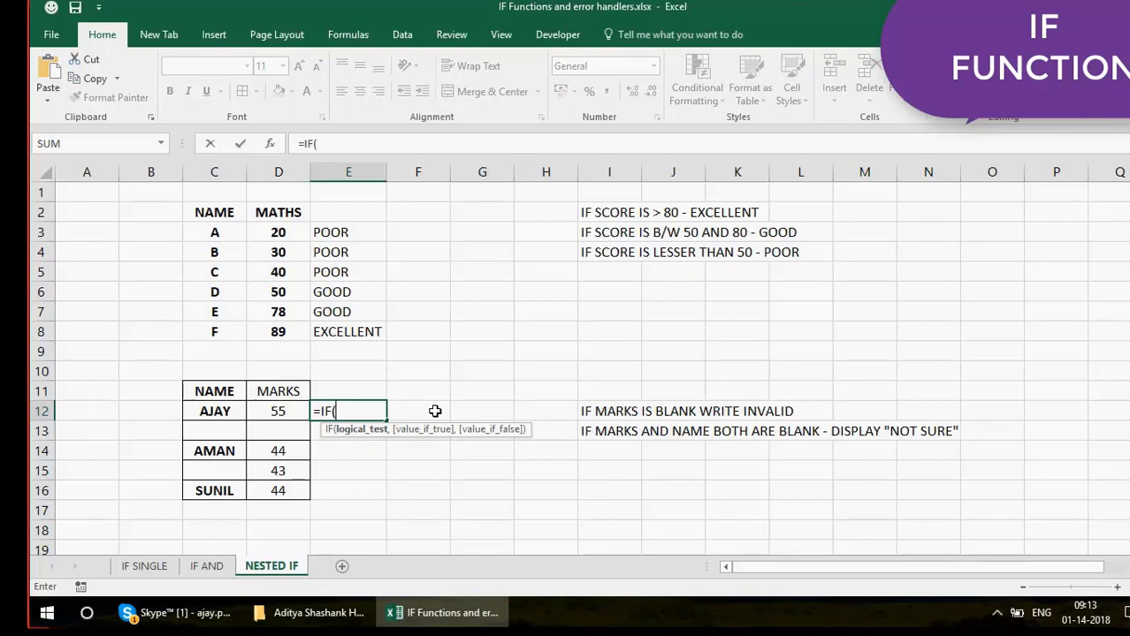
click(292, 411)
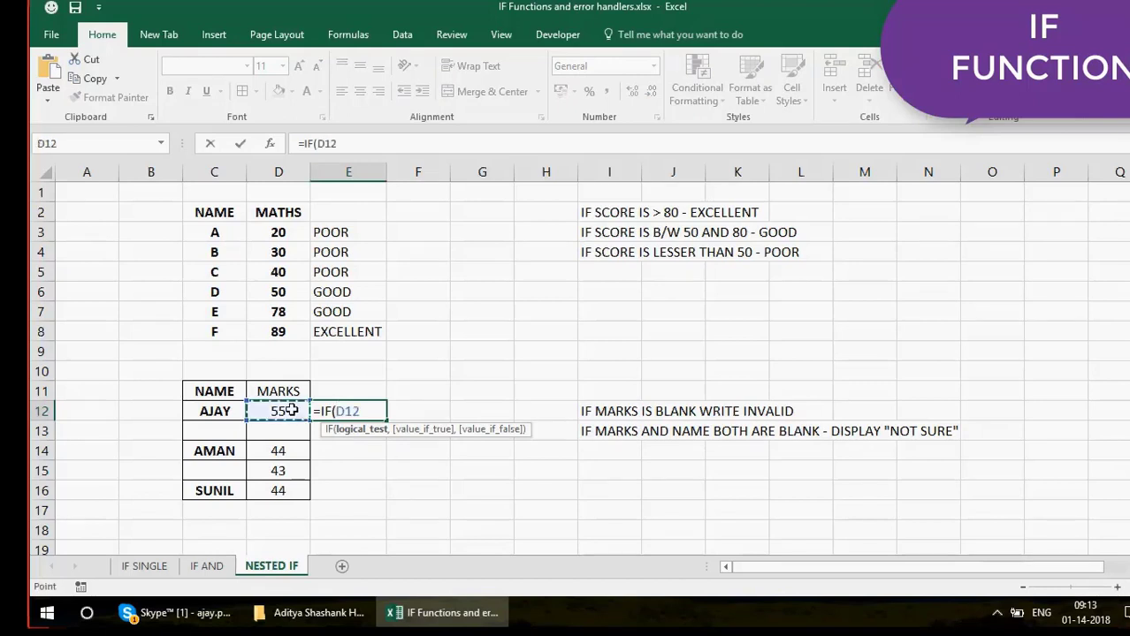
text(="")
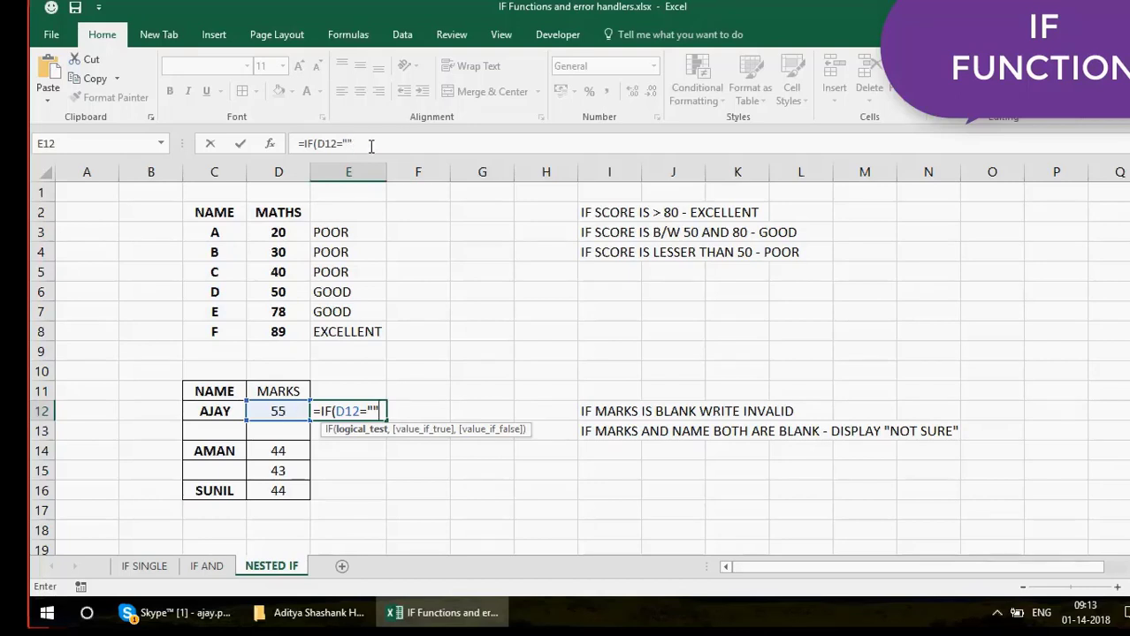
text(,)
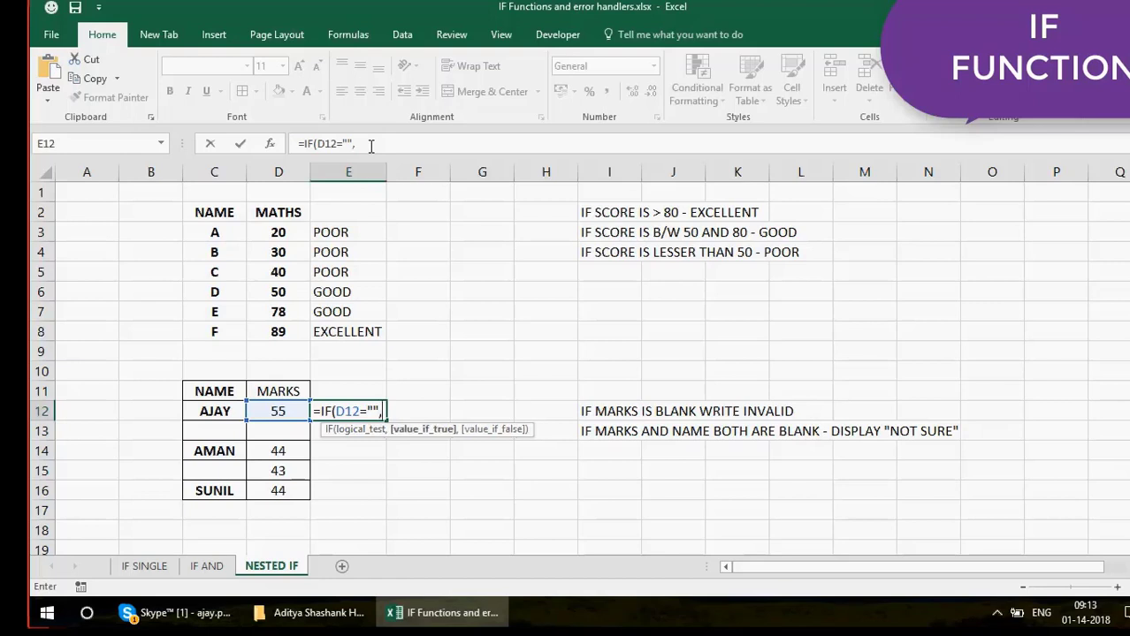
text("INVALID)
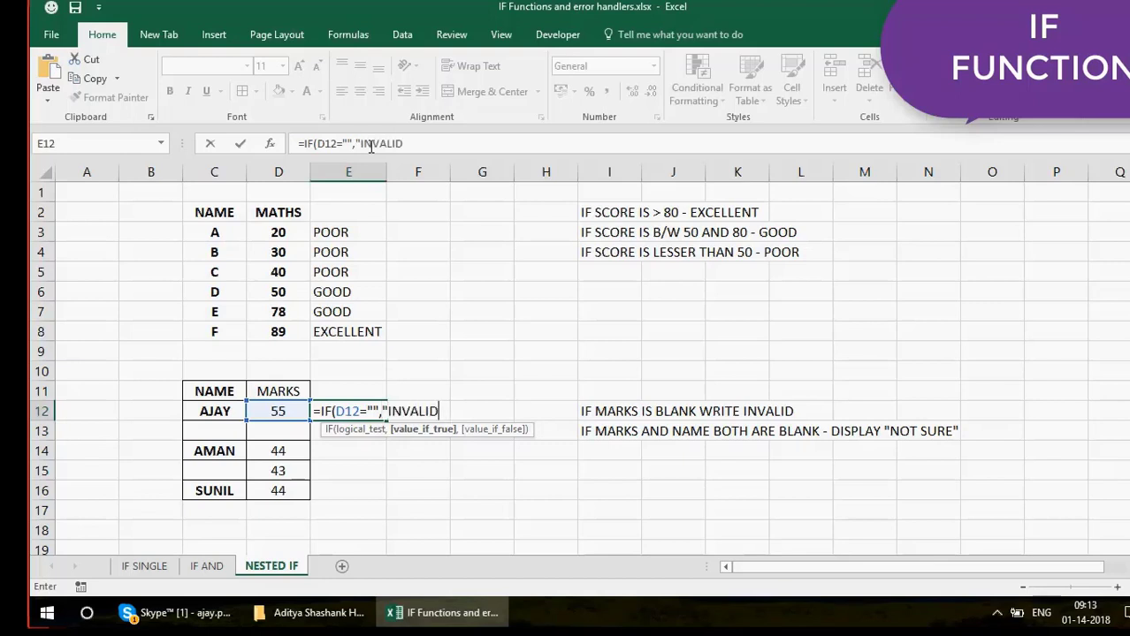
text(",)
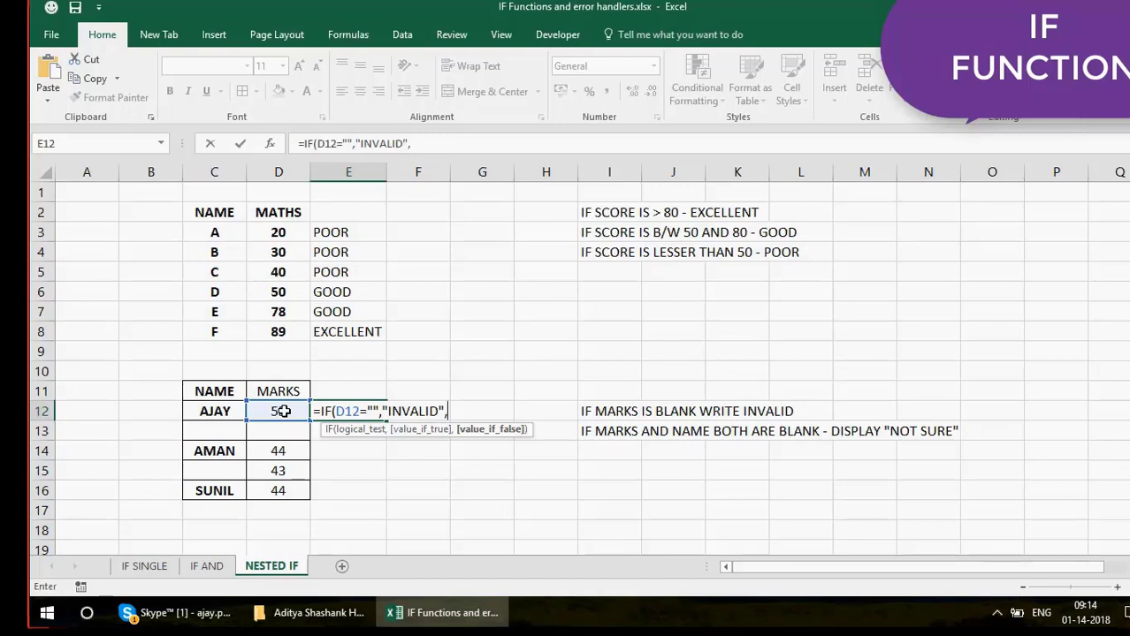
Nest a second IF as the value if false, with an AND test for C12="" and D12=""
click(343, 145)
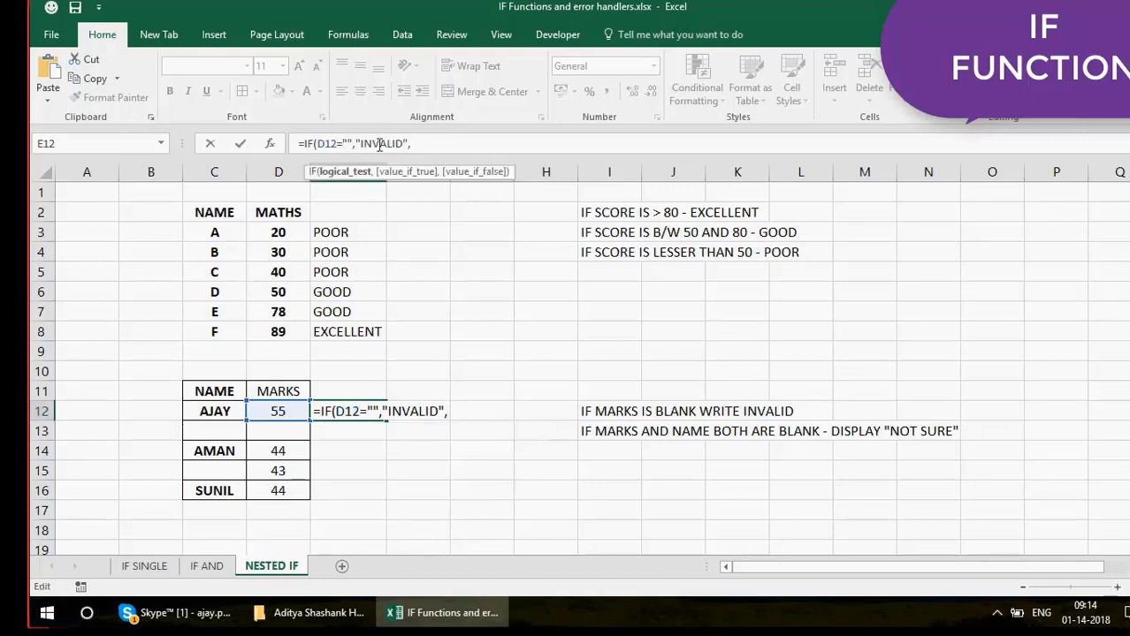
click(426, 149)
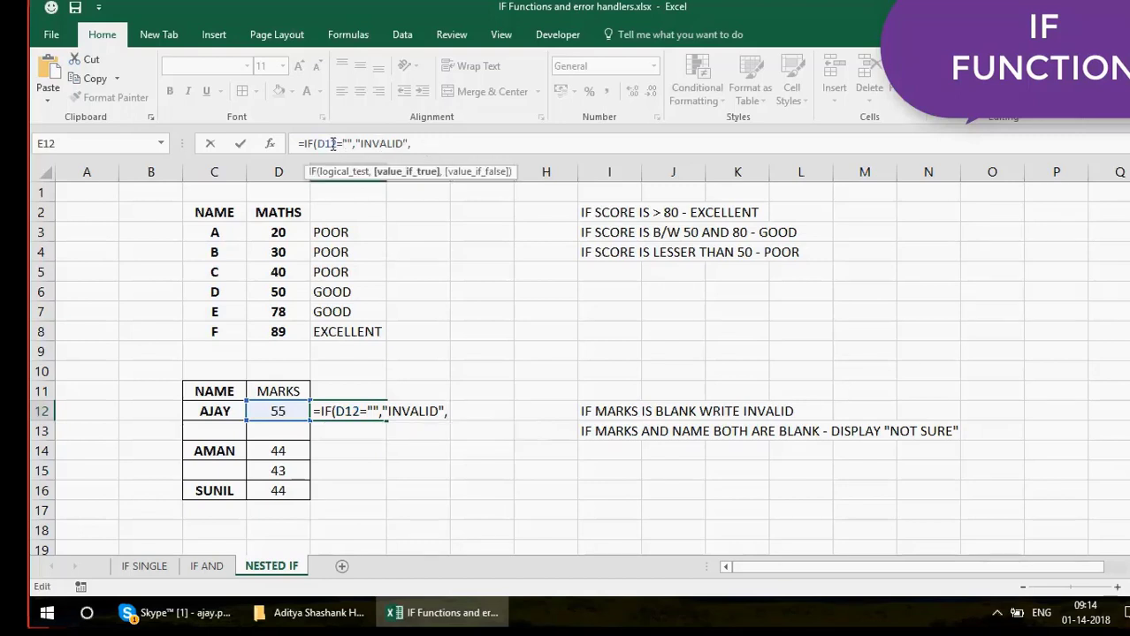
click(432, 147)
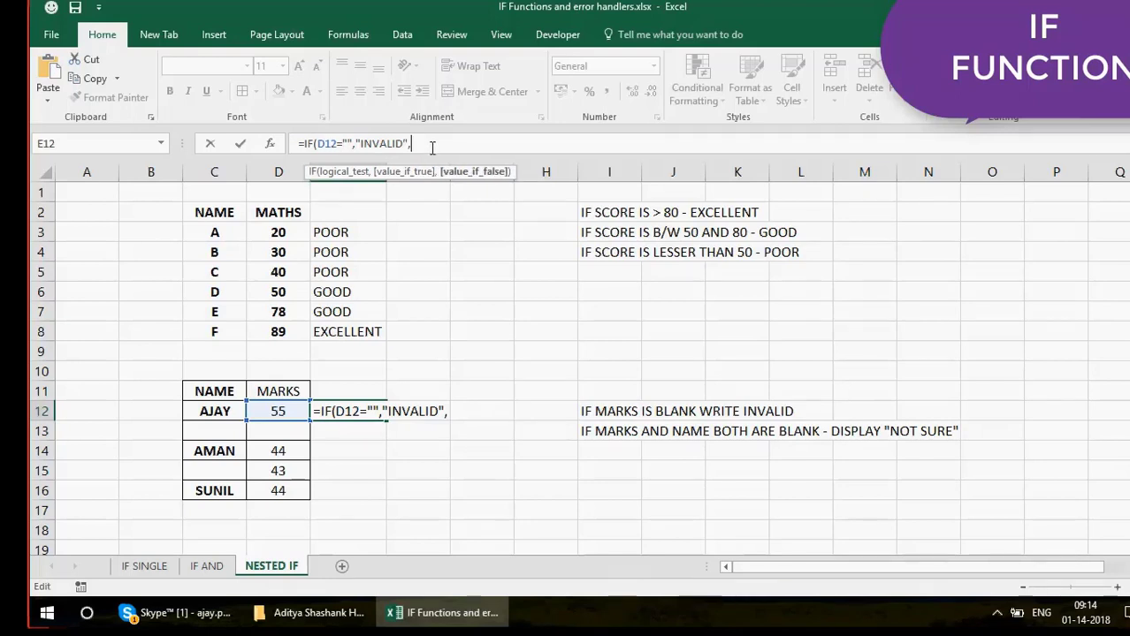
text(IF(A)
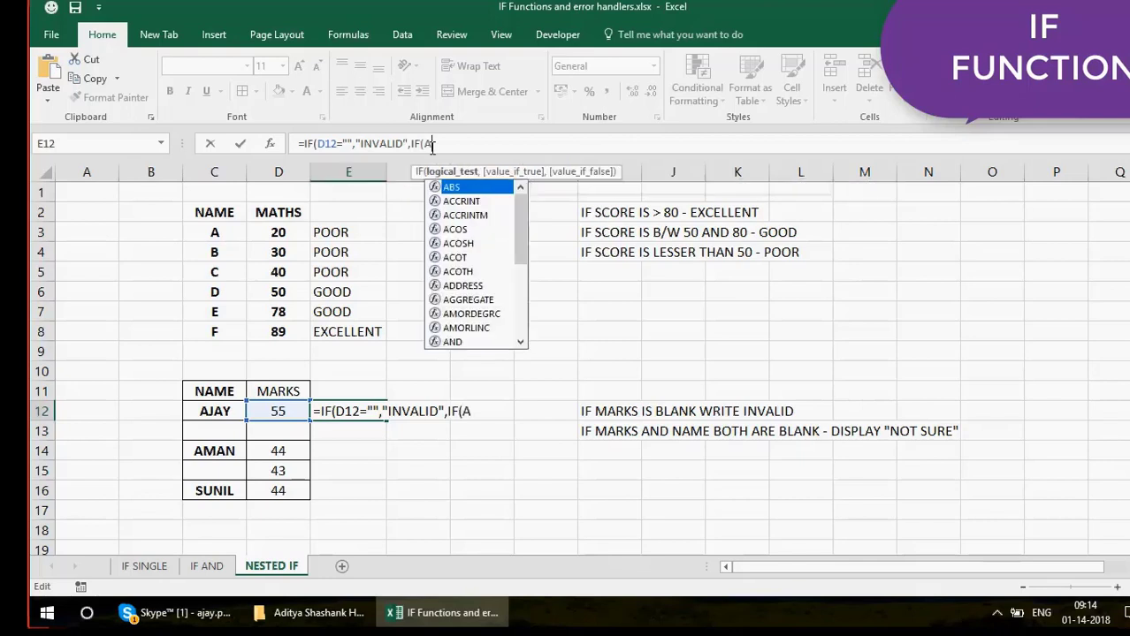
text(ND()
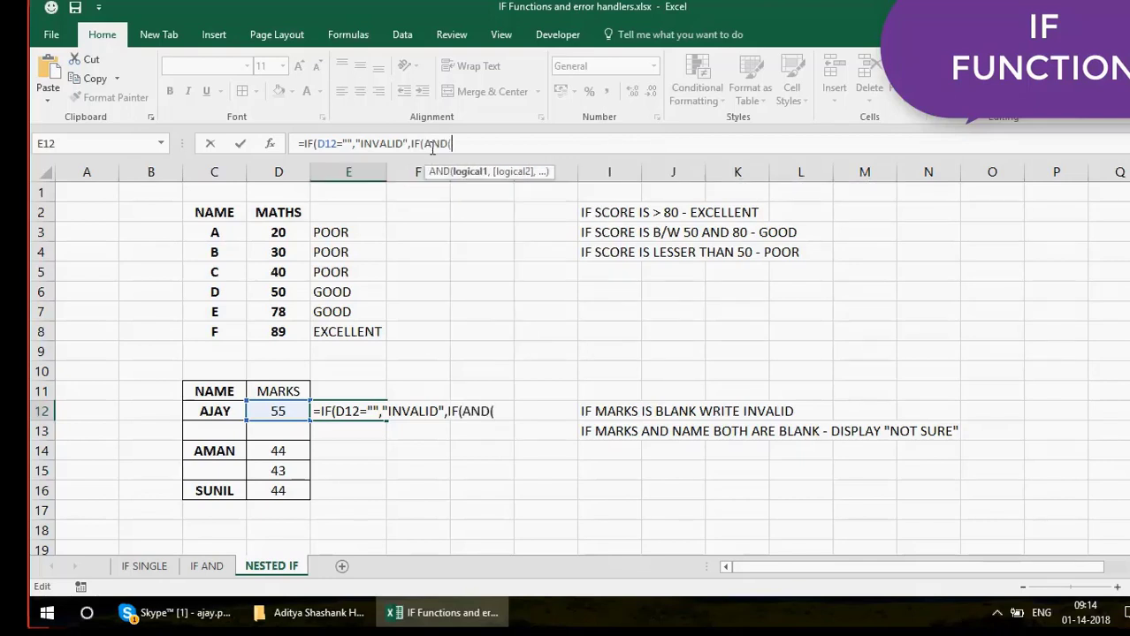
click(214, 414)
text(="",)
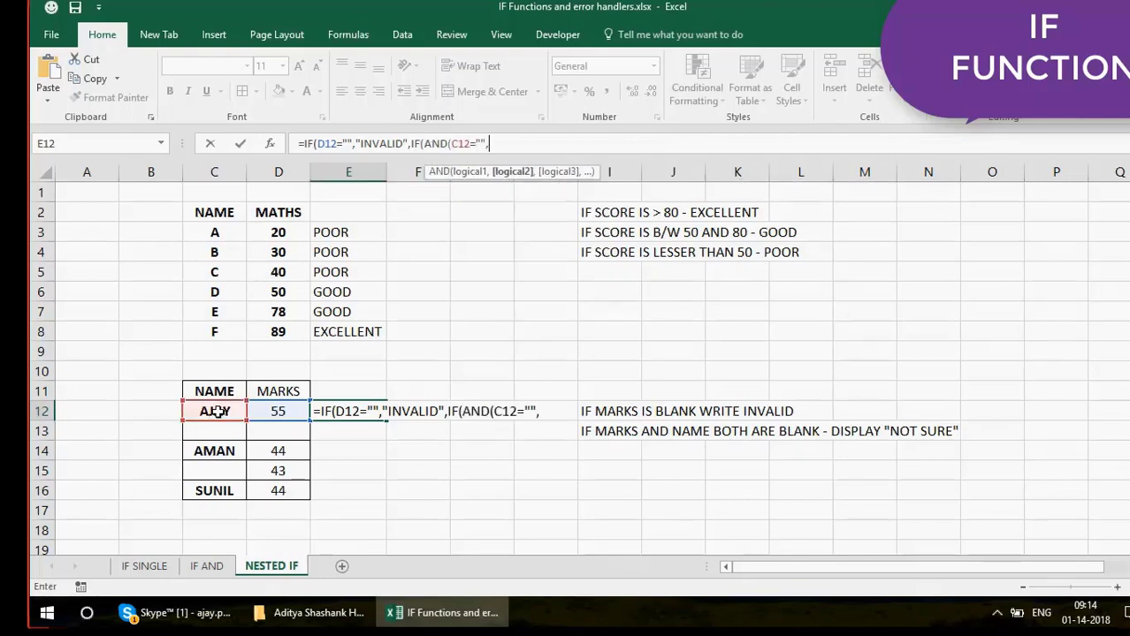
click(276, 412)
text(=)
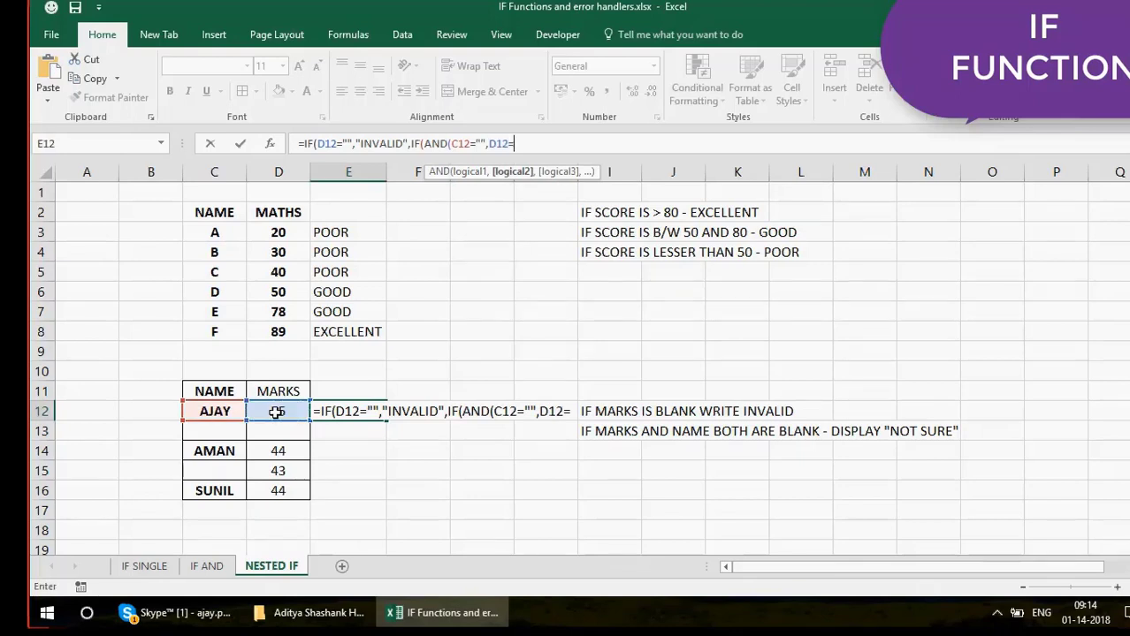
text("")
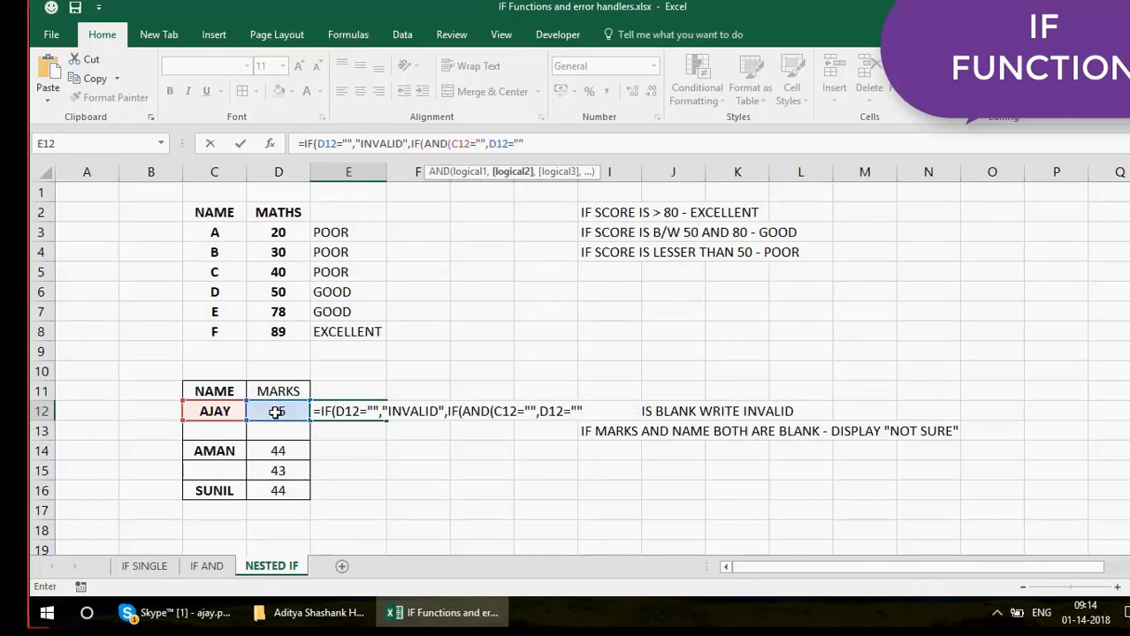
Highlight the nested IF(AND part of the E12 formula for review and discard the formula entry
click(333, 147)
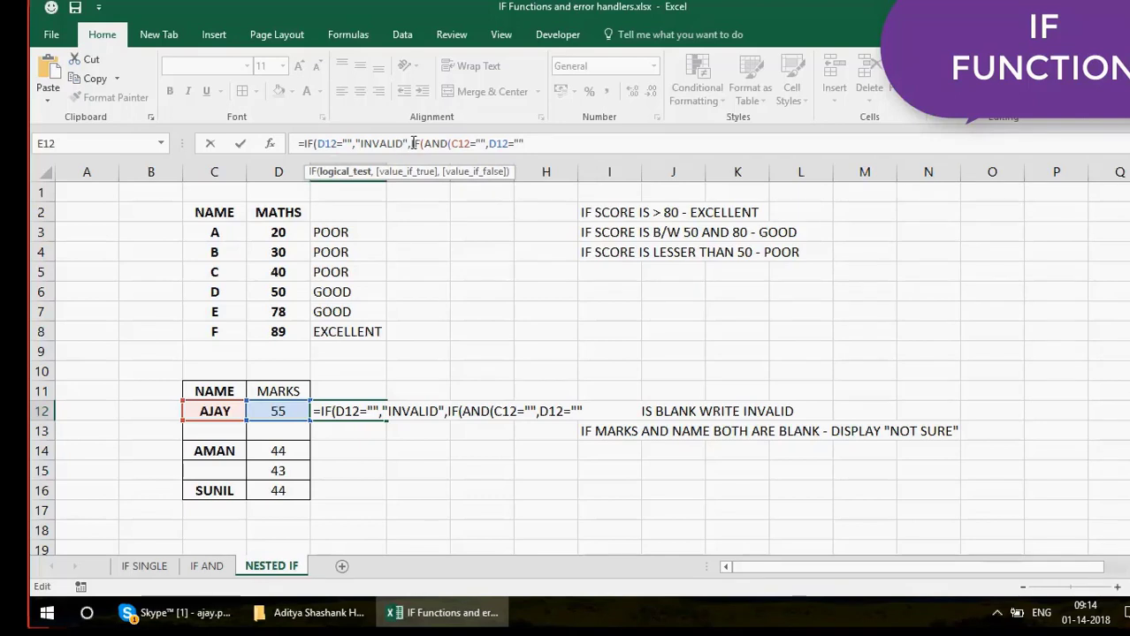
click(522, 146)
click(478, 172)
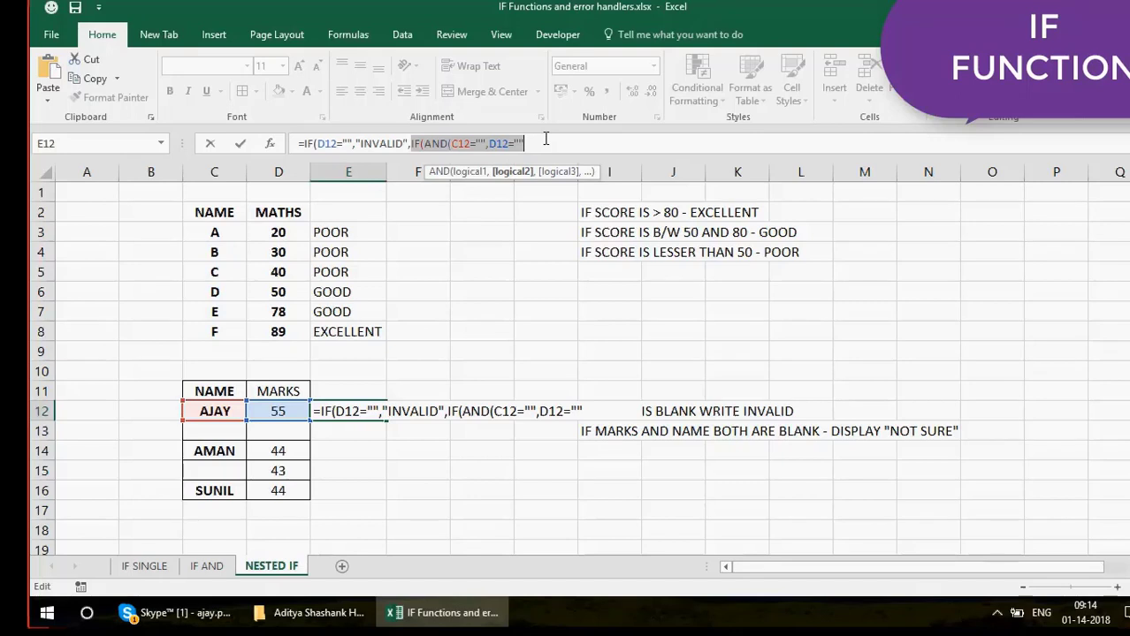
click(413, 144)
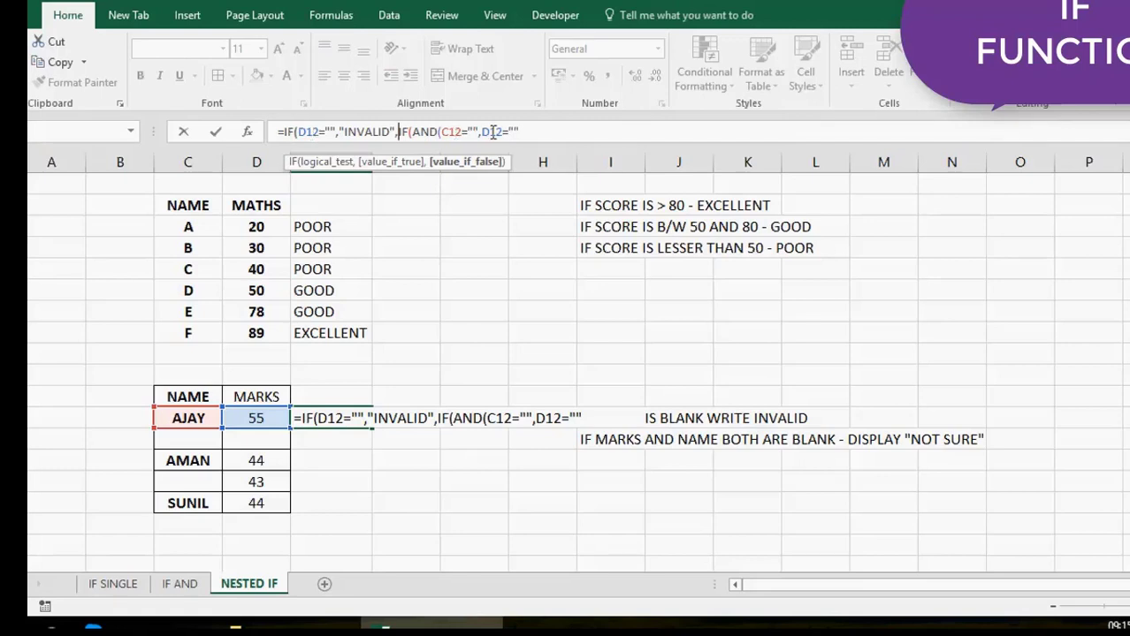
click(560, 129)
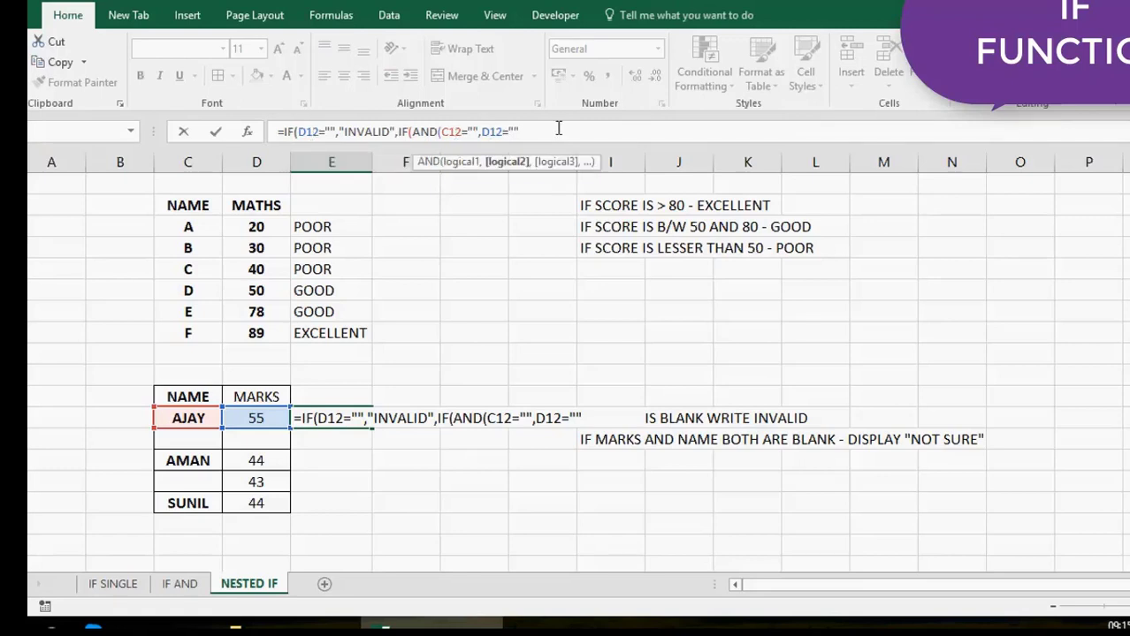
click(399, 132)
drag(399, 132, 548, 133)
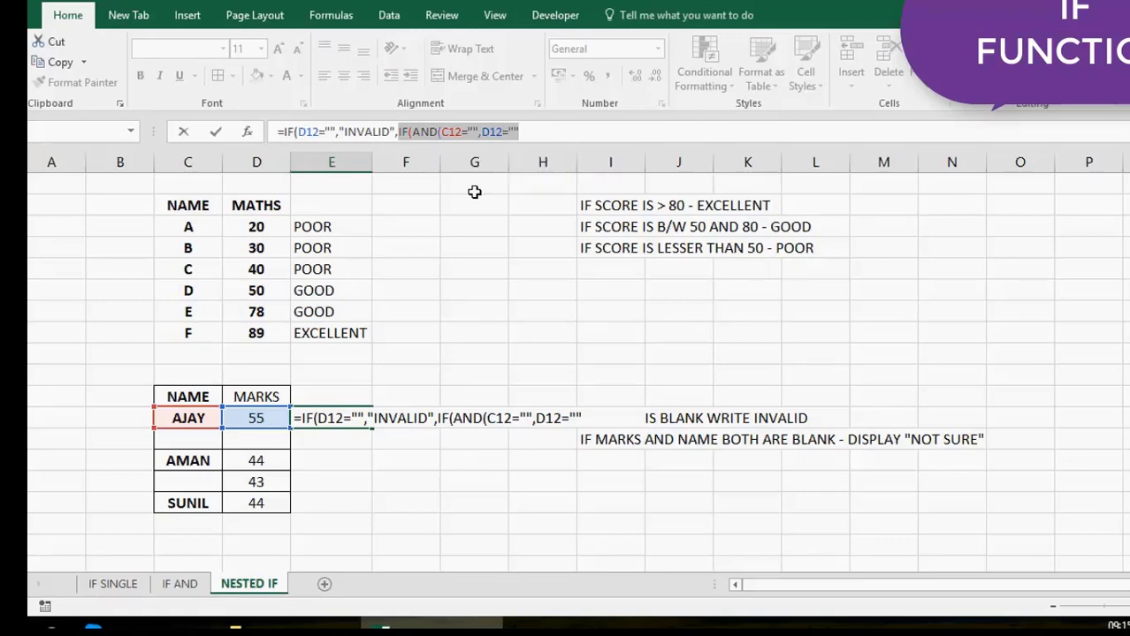
key(Escape)
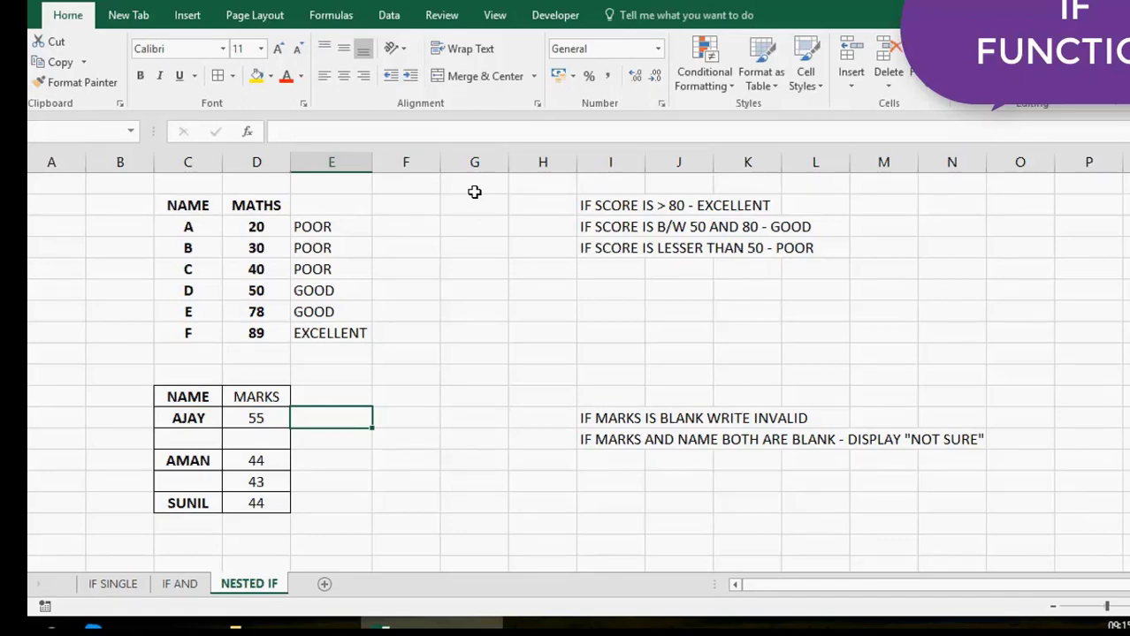
Write the rule "IF NO CONDITON SATISFIES JUST DISPLAY BLANK" in I14
click(256, 419)
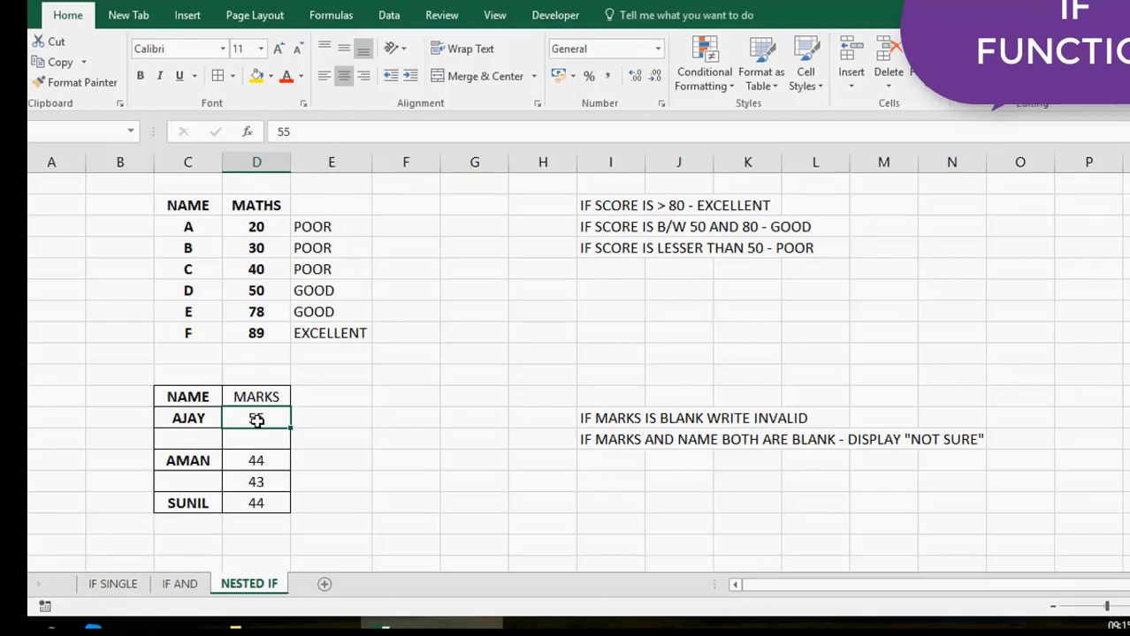
click(618, 458)
text(I)
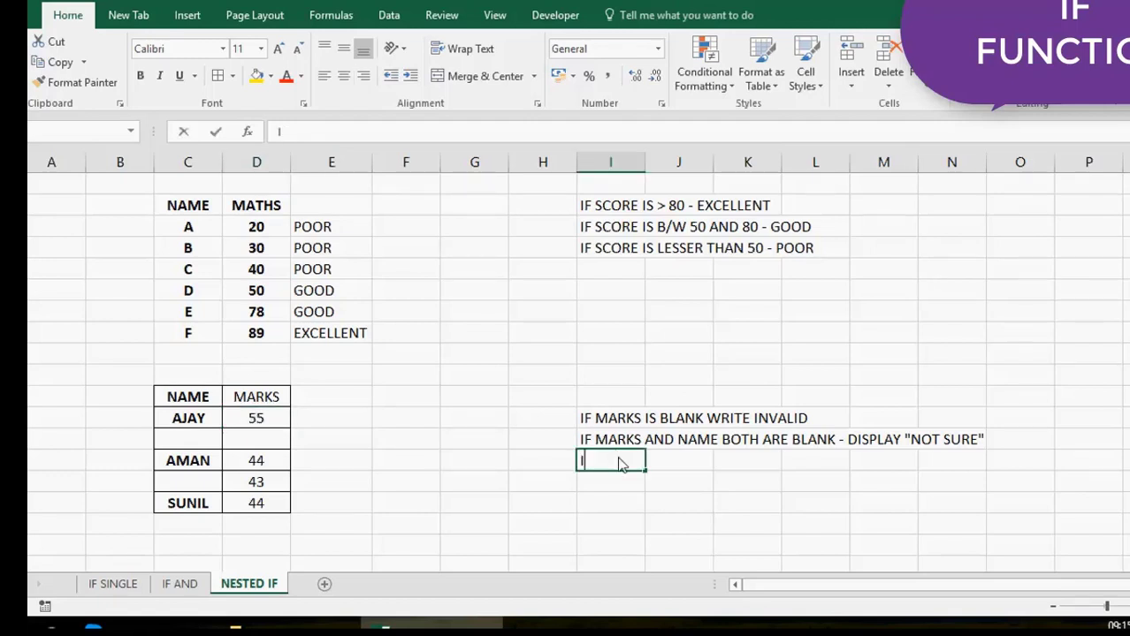
text(F NO)
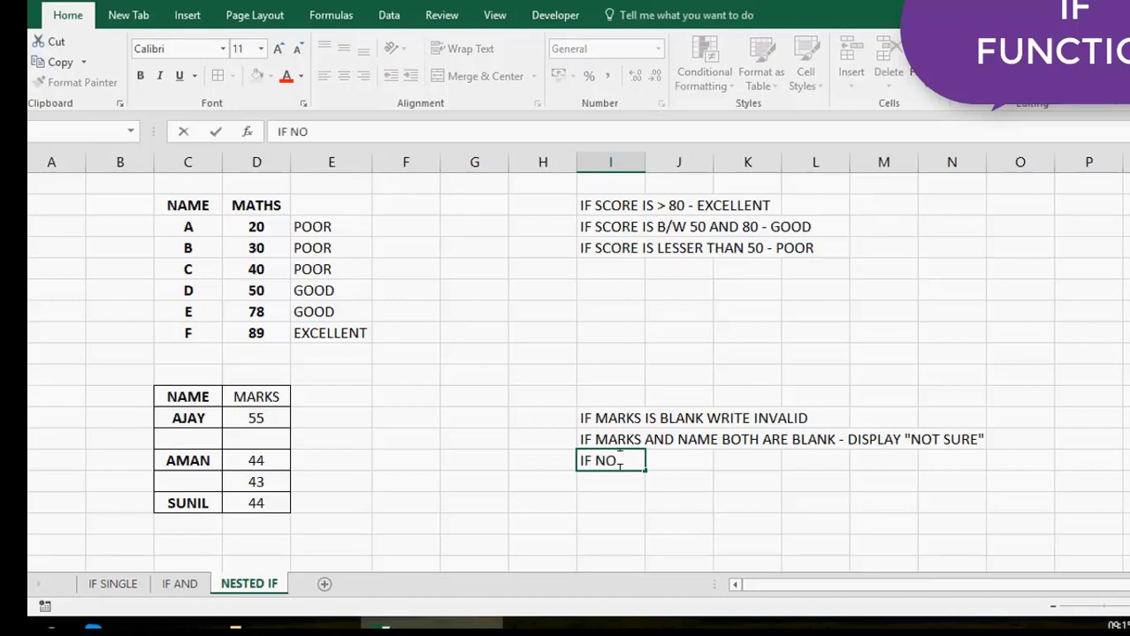
text( CONDITON ST)
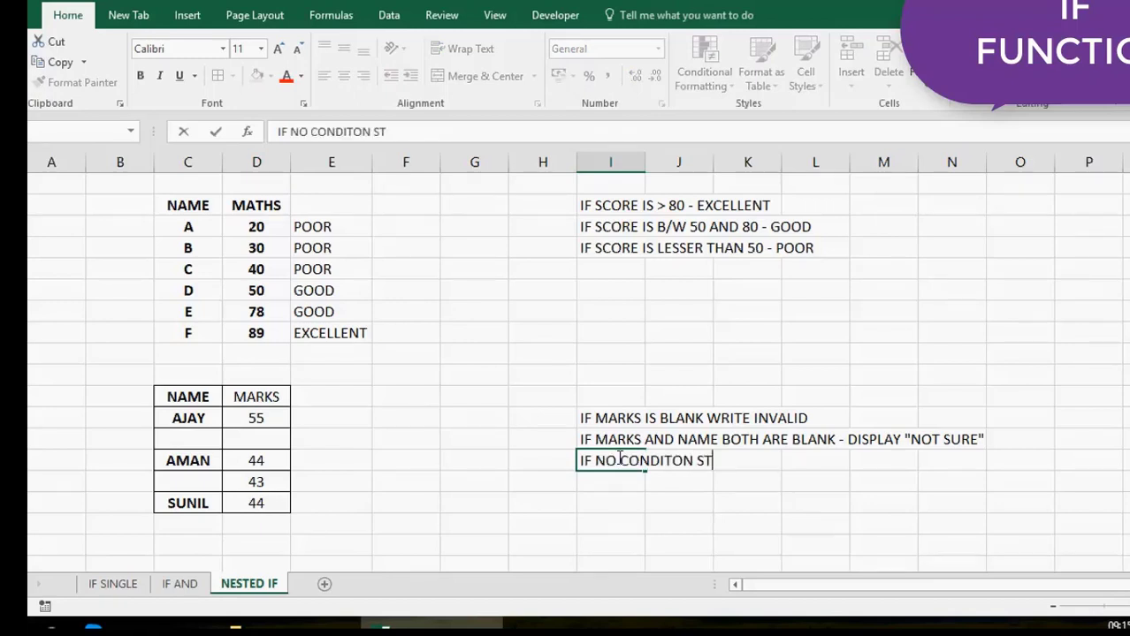
key(BackSpace)
text(ATISFIE)
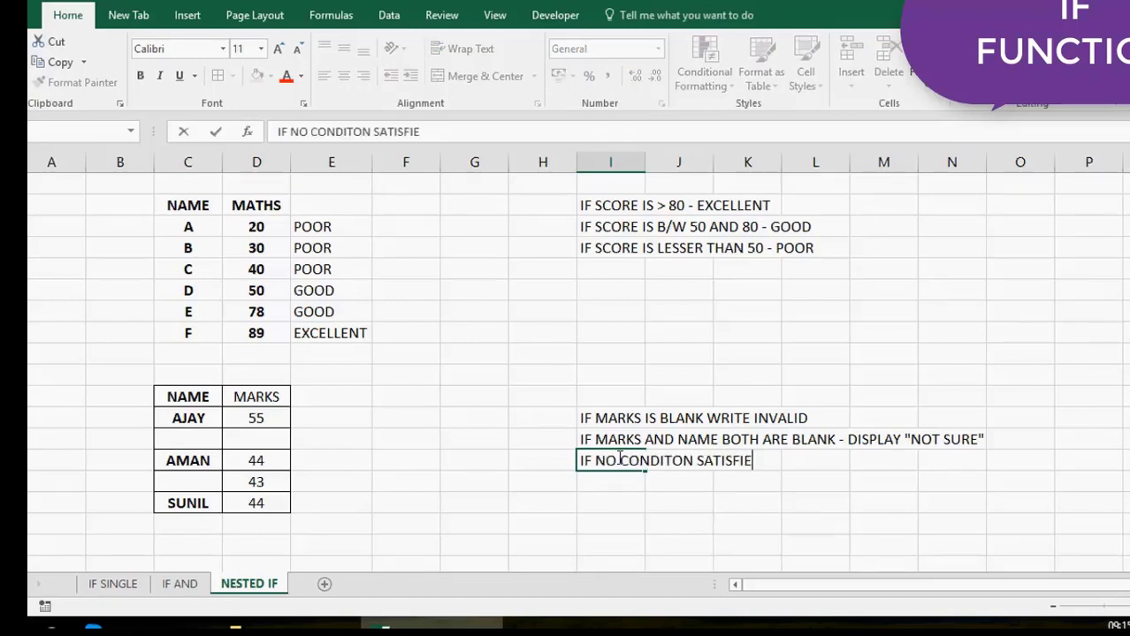
text(S JUST D)
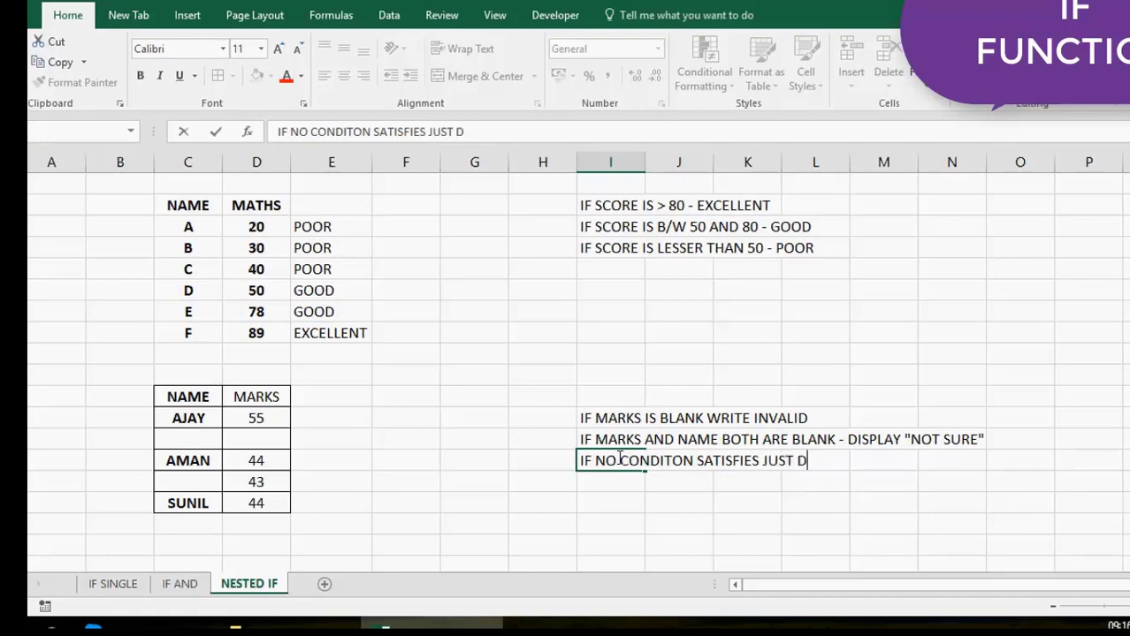
text(ISPLAY BLAN)
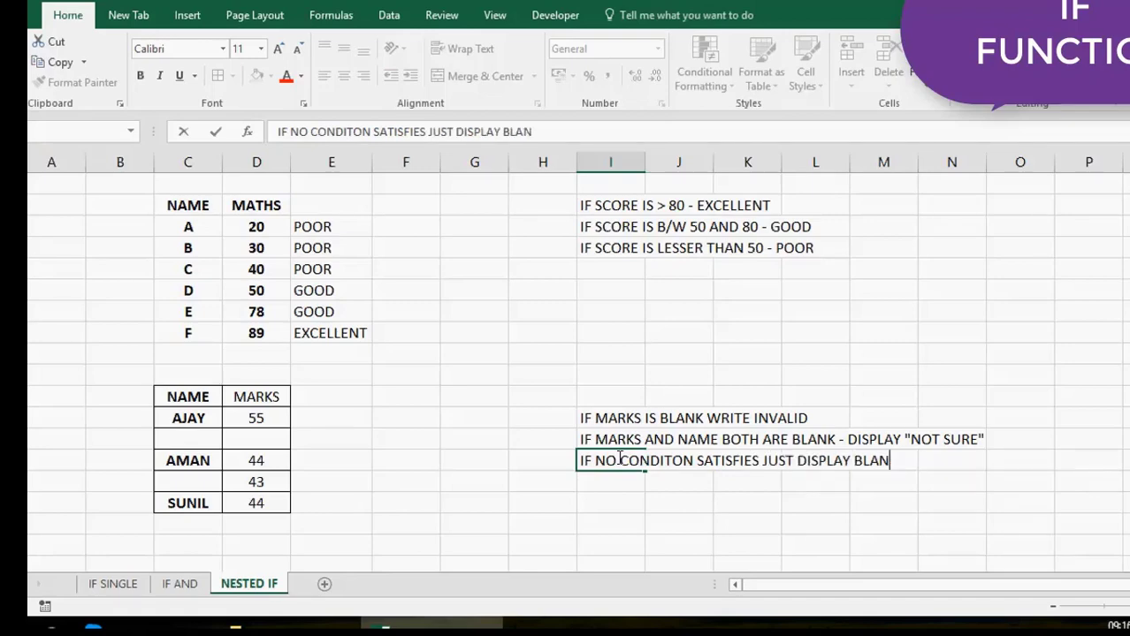
text(K)
key(ctrl+Return)
key(Return)
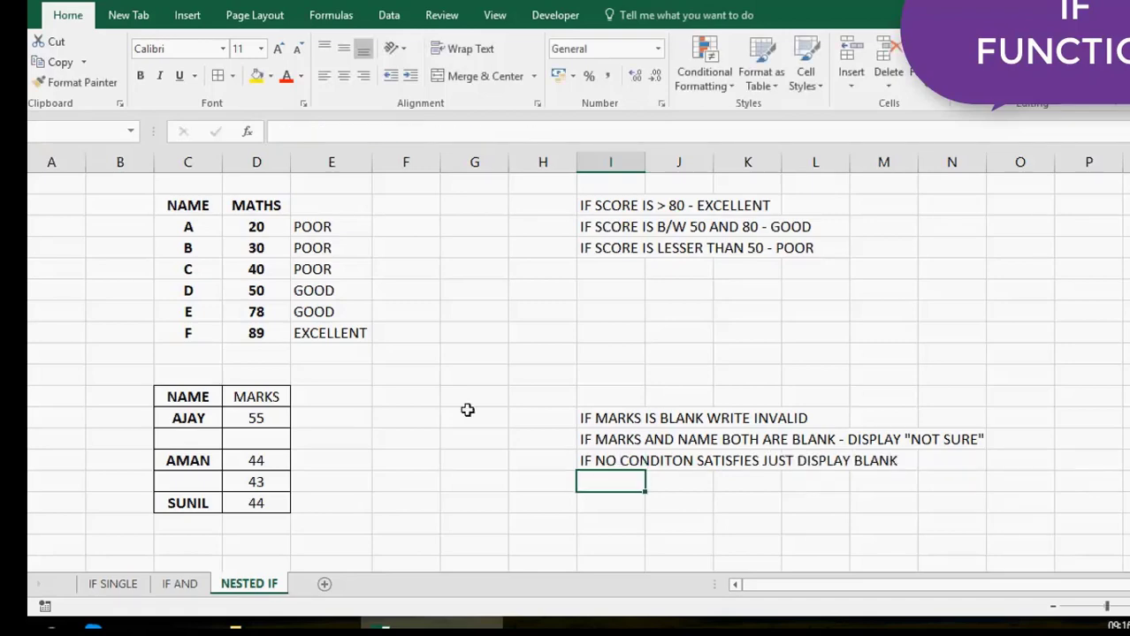
Begin an IF formula in E12 that tests D12="" and returns "INVALID" when true
click(324, 413)
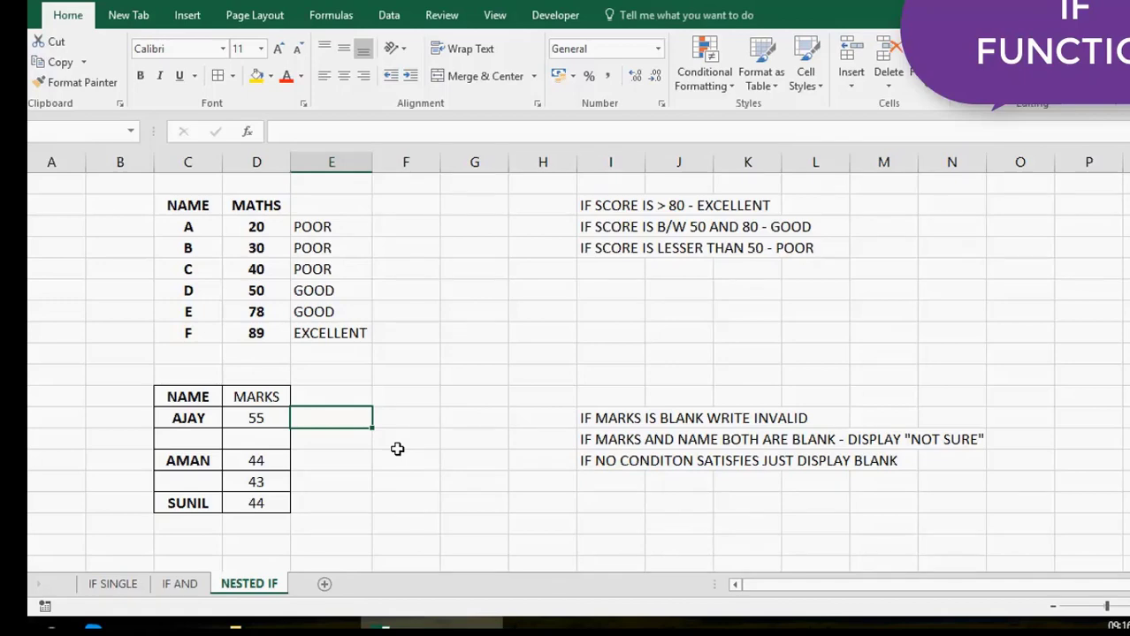
text(=I)
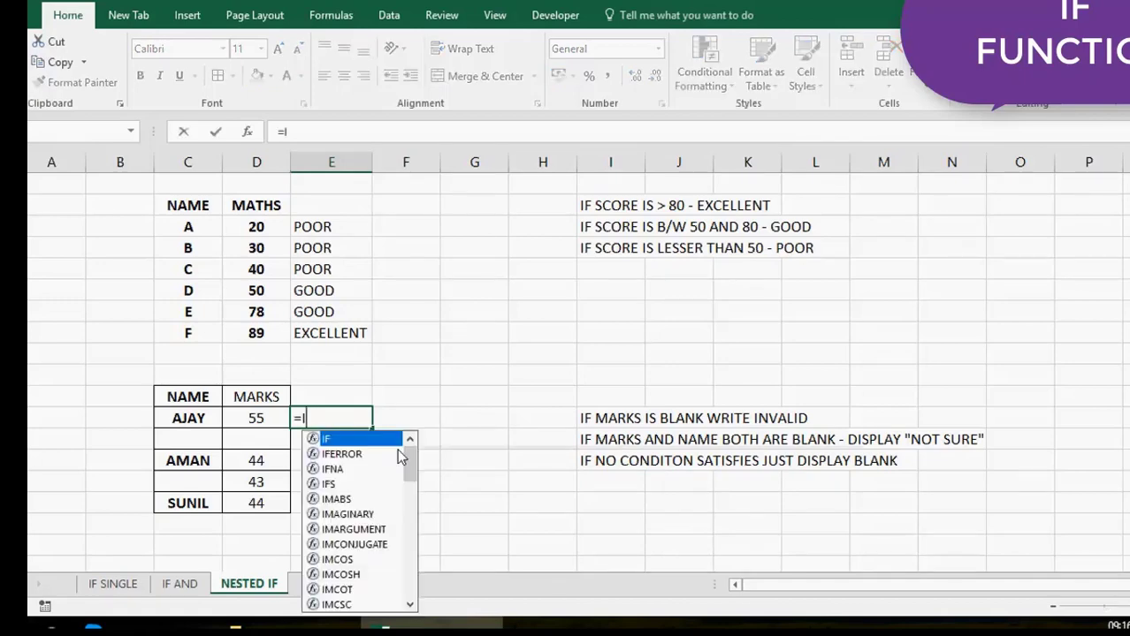
text(F()
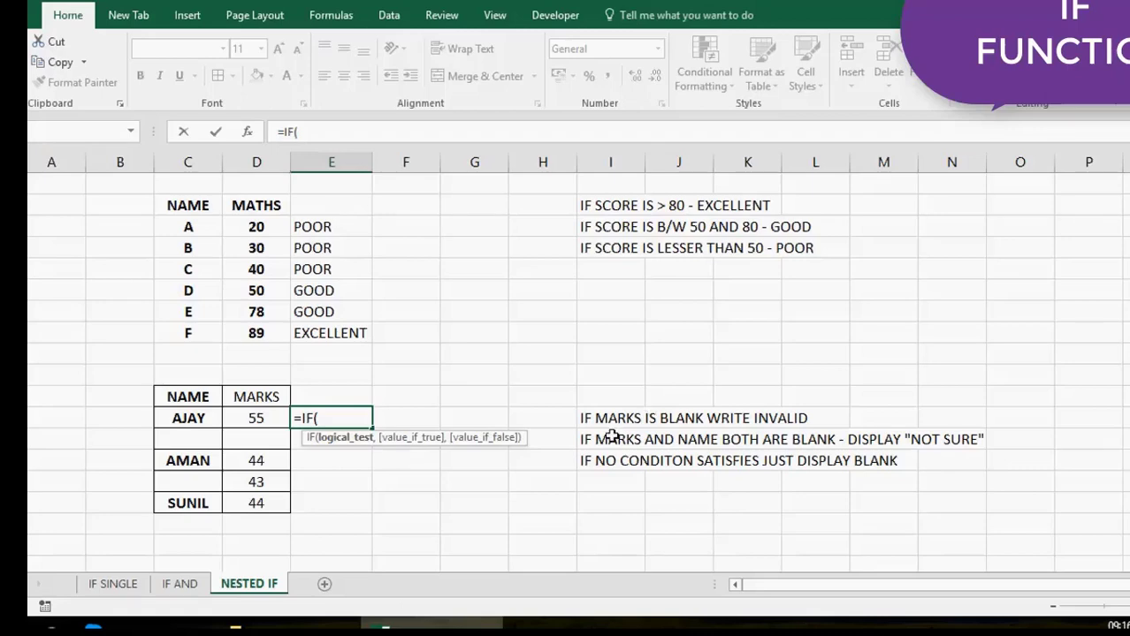
click(248, 417)
text(=")
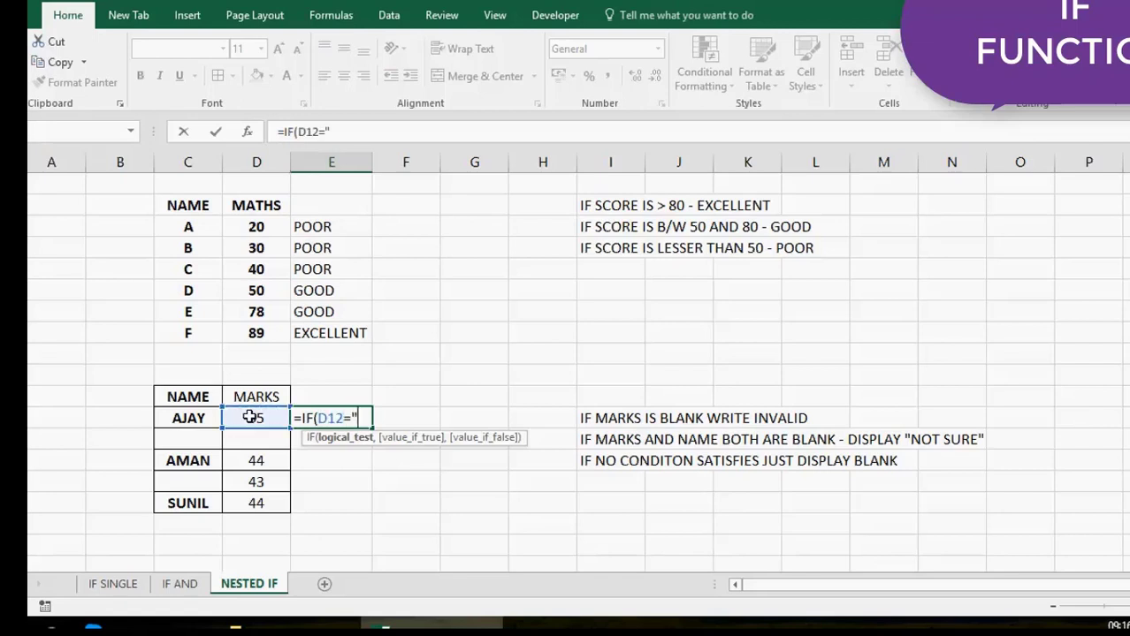
text(",)
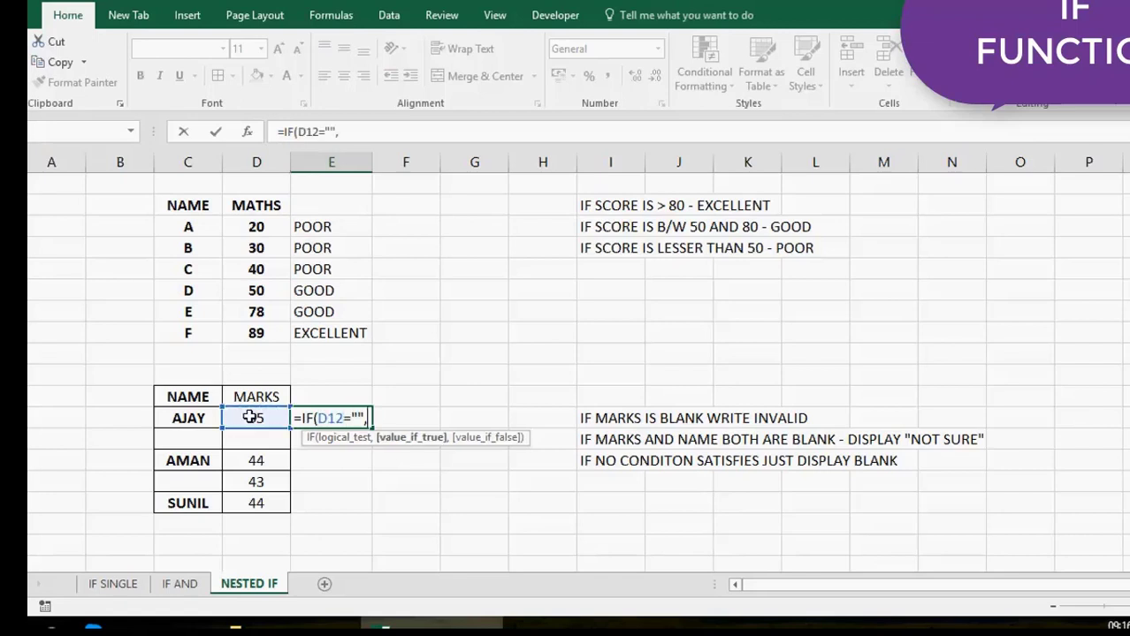
text("INVA)
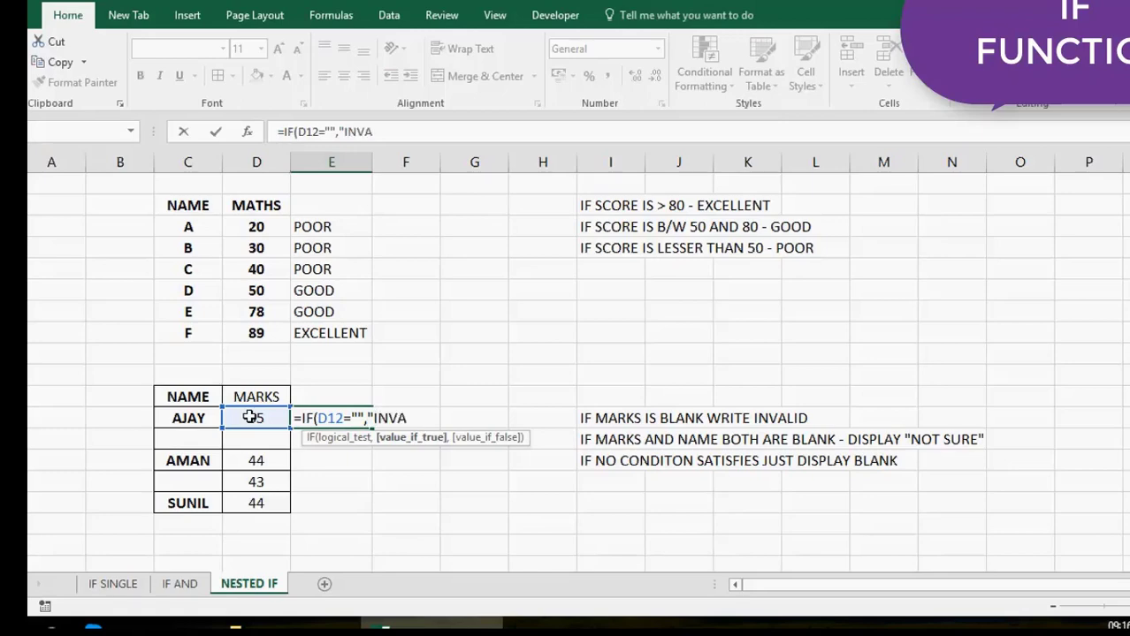
text(LID",)
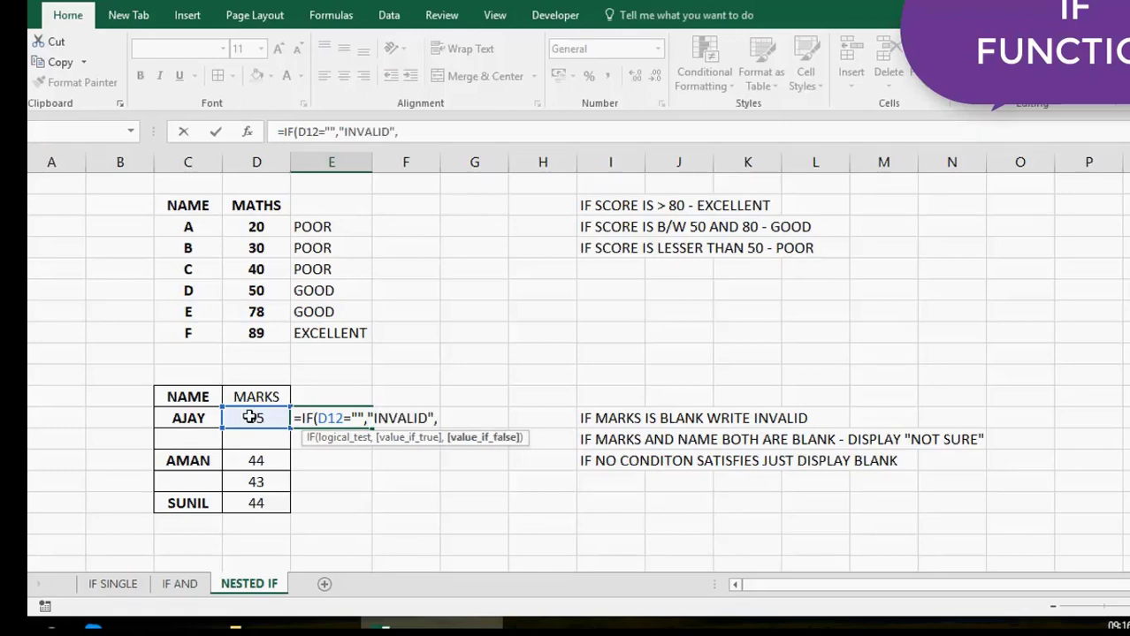
Nest a second IF as the value if false, testing AND(C12="",D12="")
text(IF)
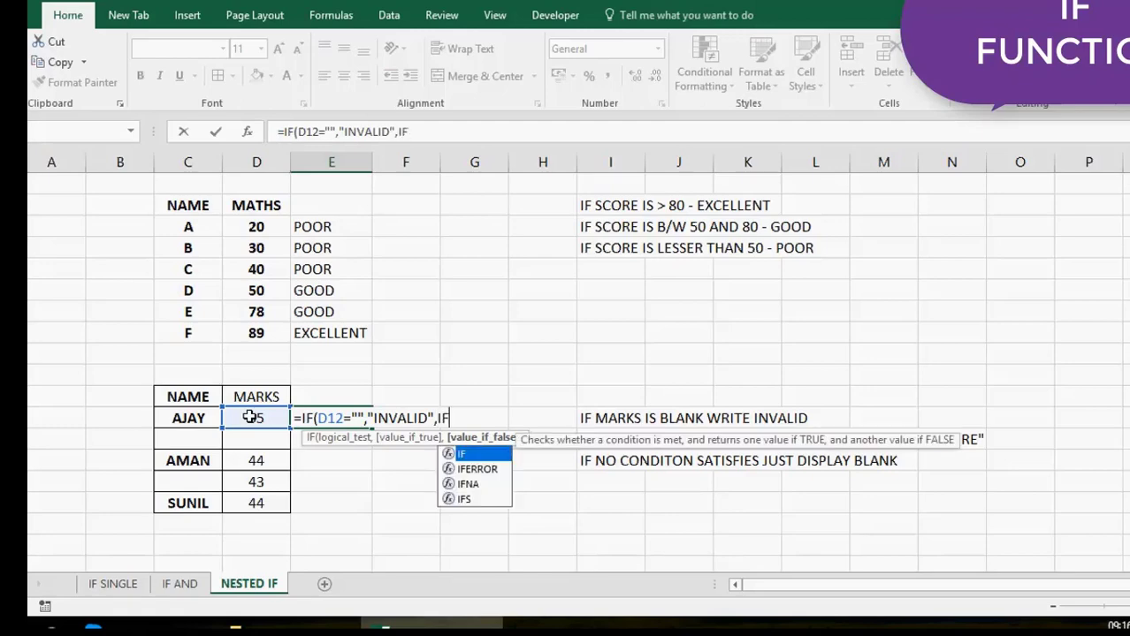
click(449, 133)
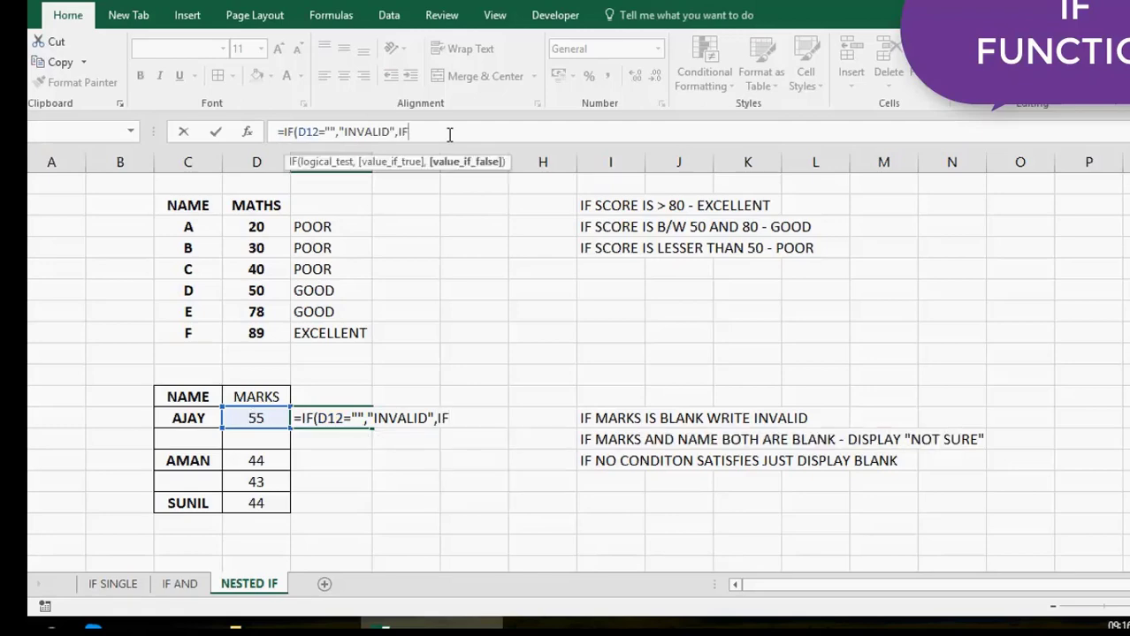
text((AND()
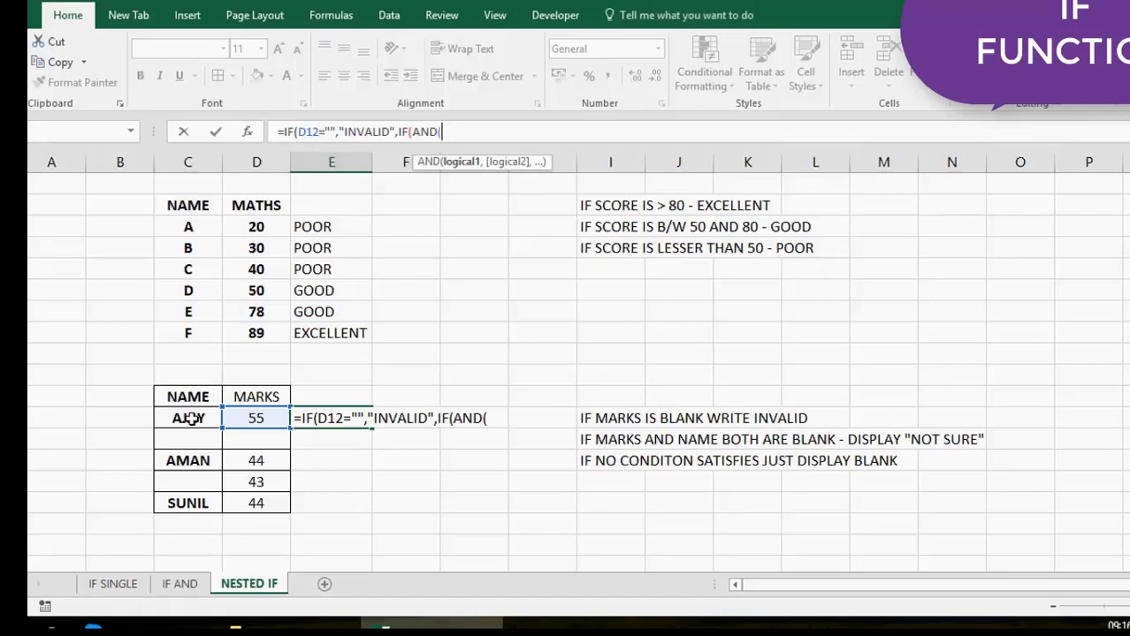
click(191, 419)
text(=)
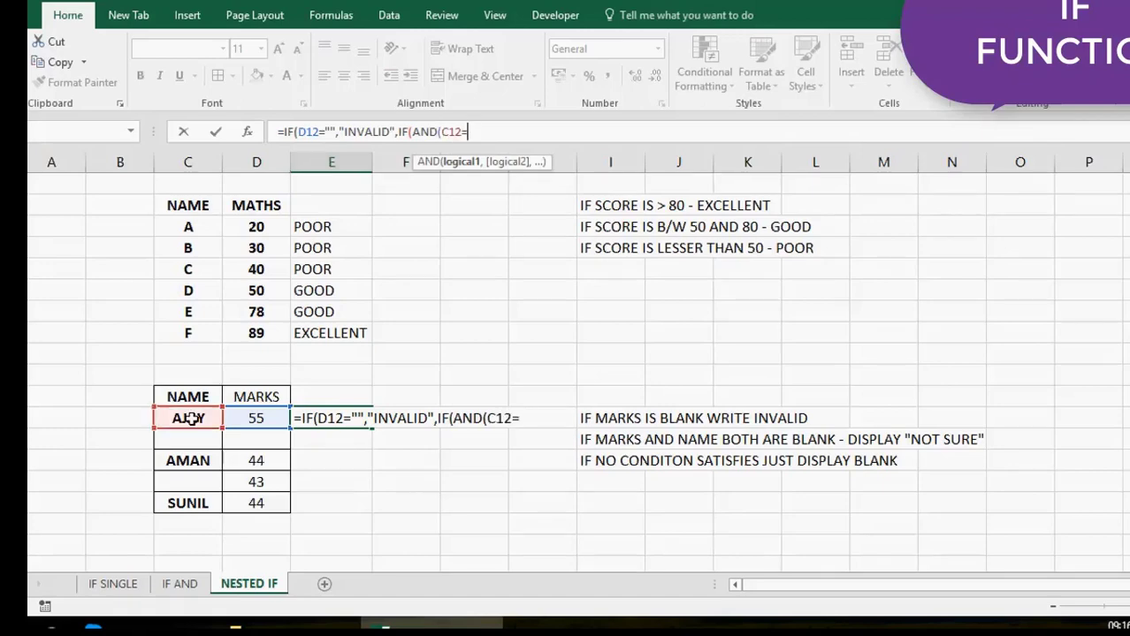
text("",)
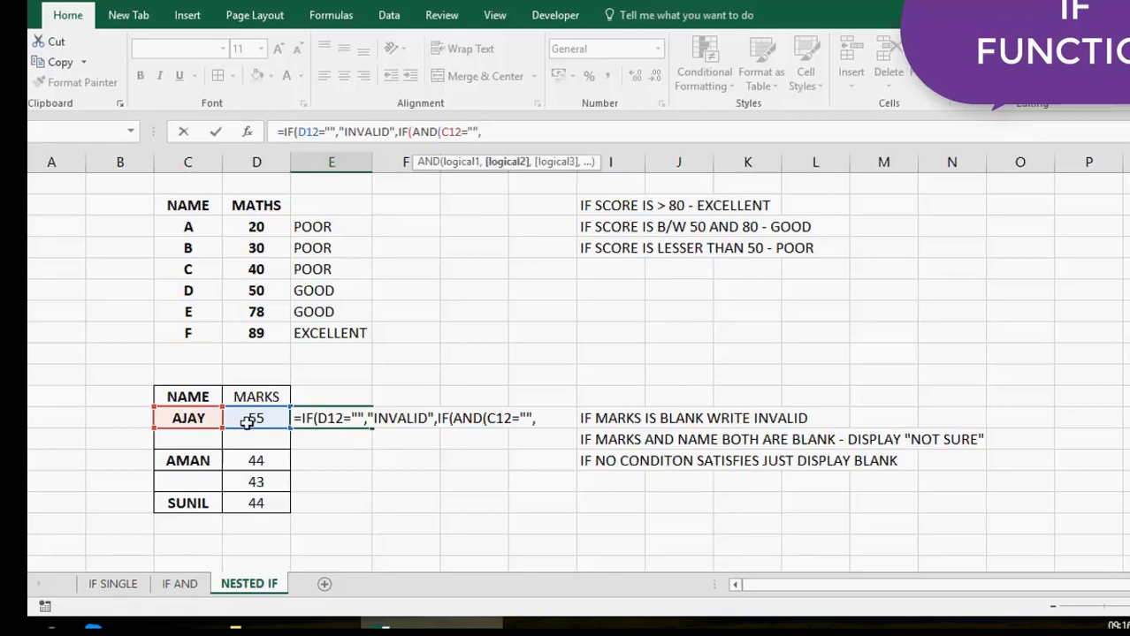
click(249, 421)
text(=")
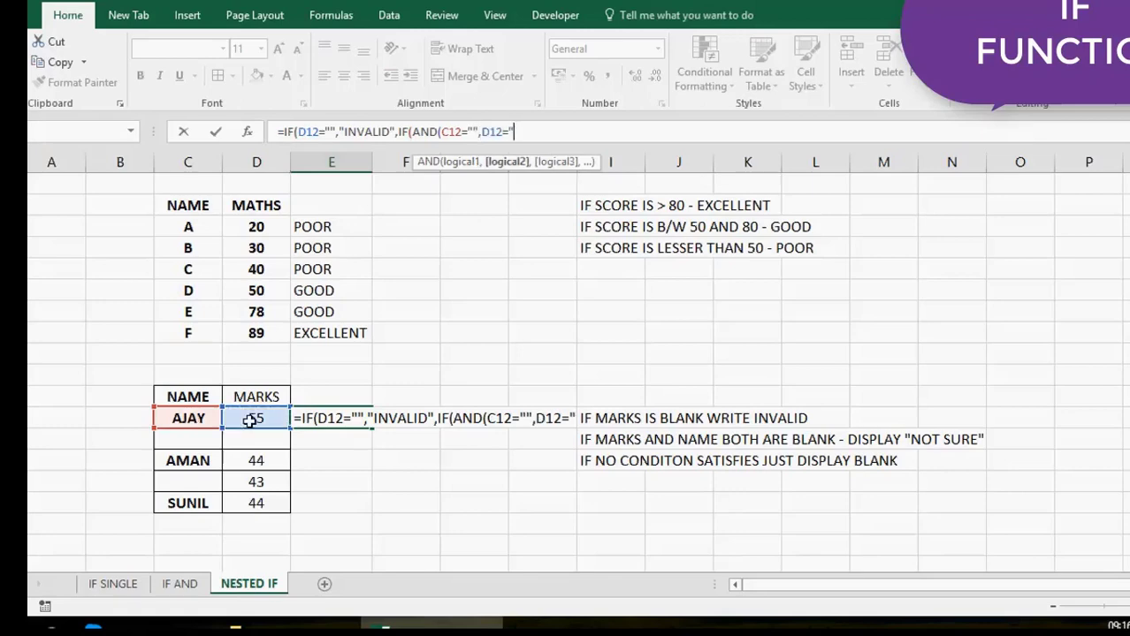
text(")
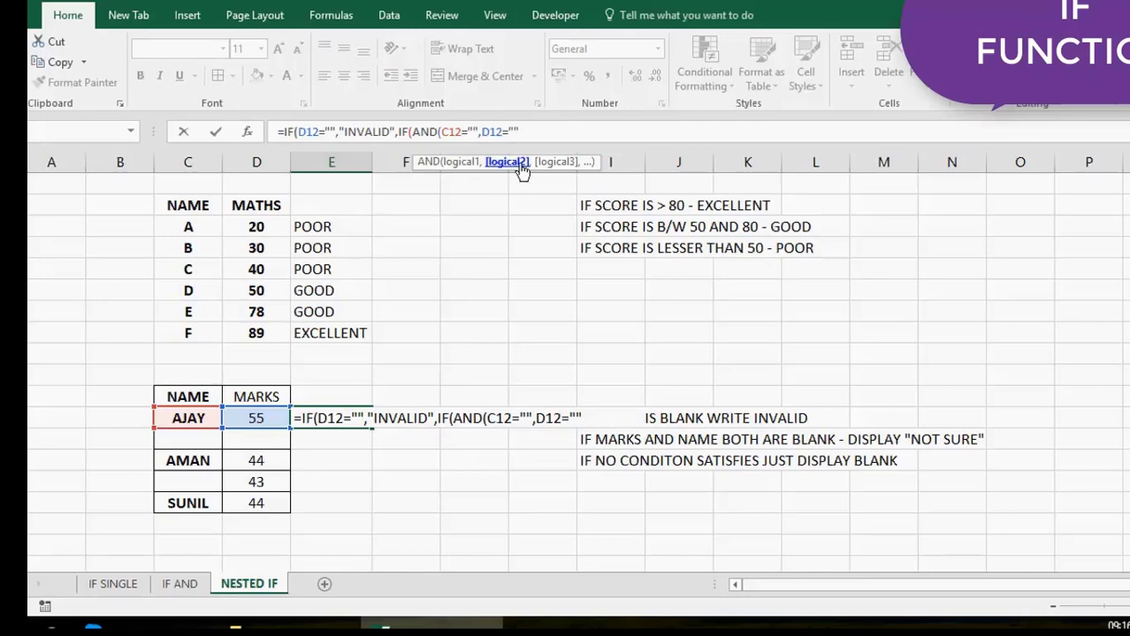
text(),)
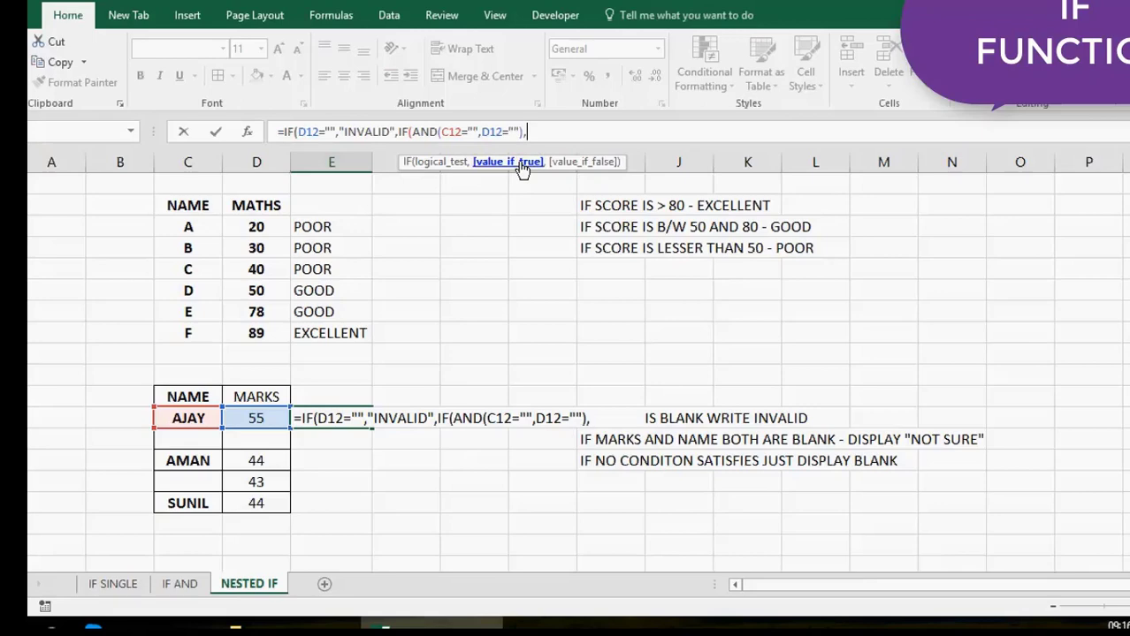
Complete the nested IF with "Not sure" as the value if true and "" as the value if false, and commit the formula
text("Not s)
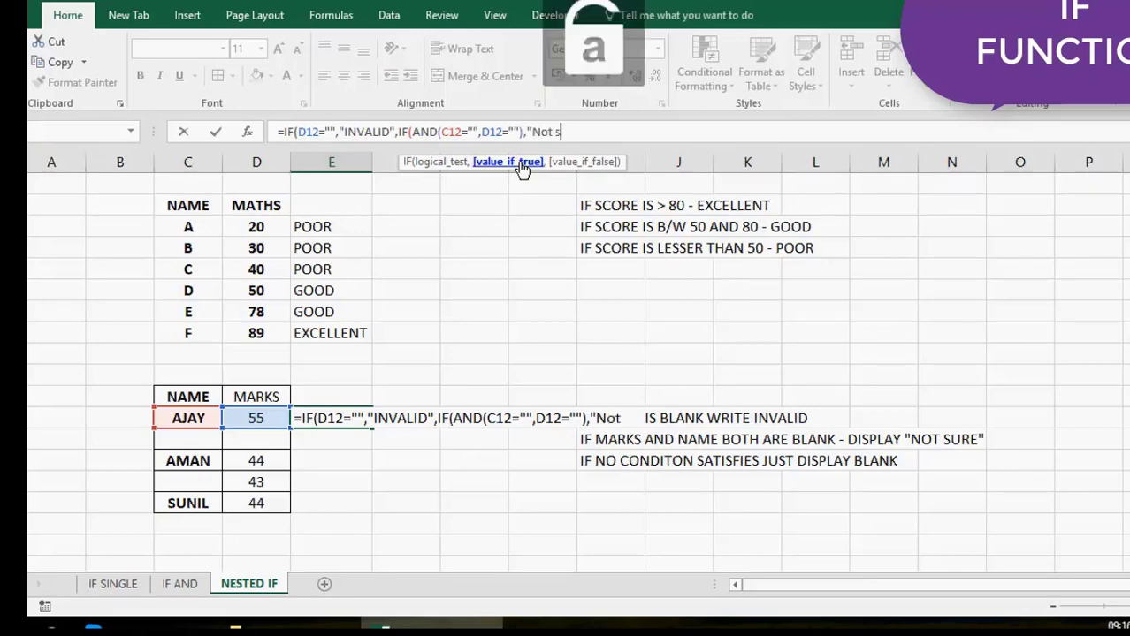
text(ure")
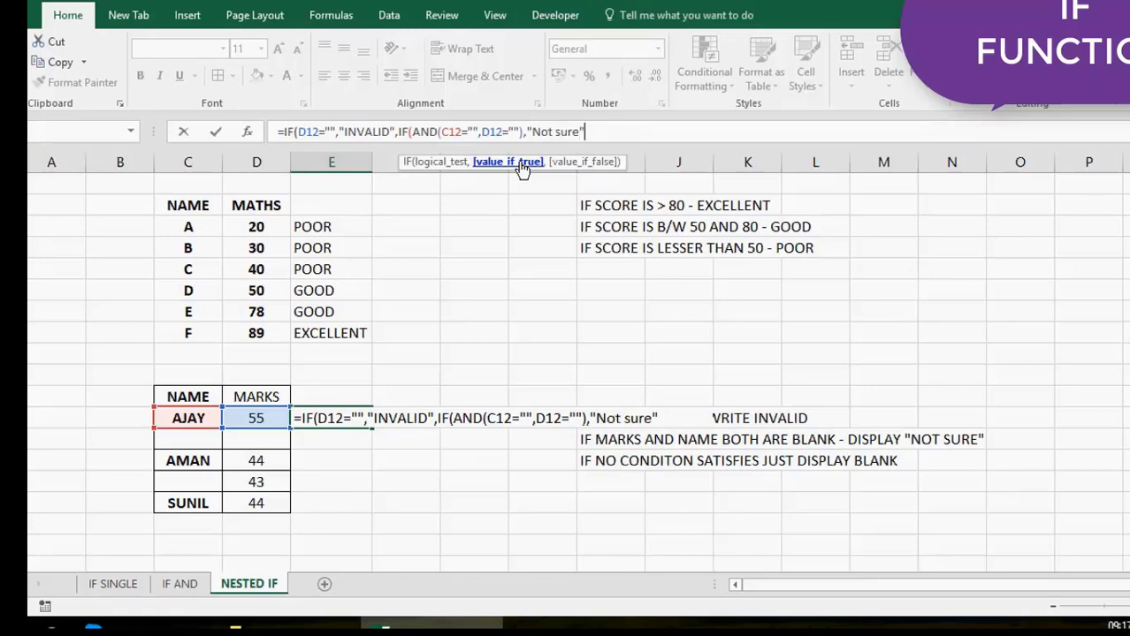
text(,)
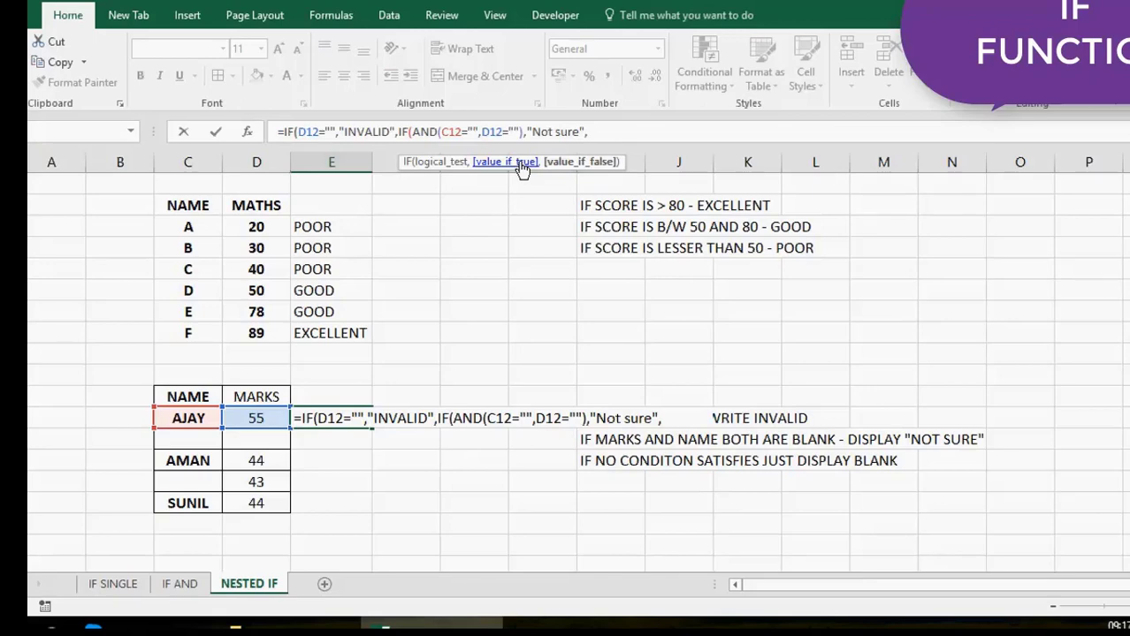
text("")
text())
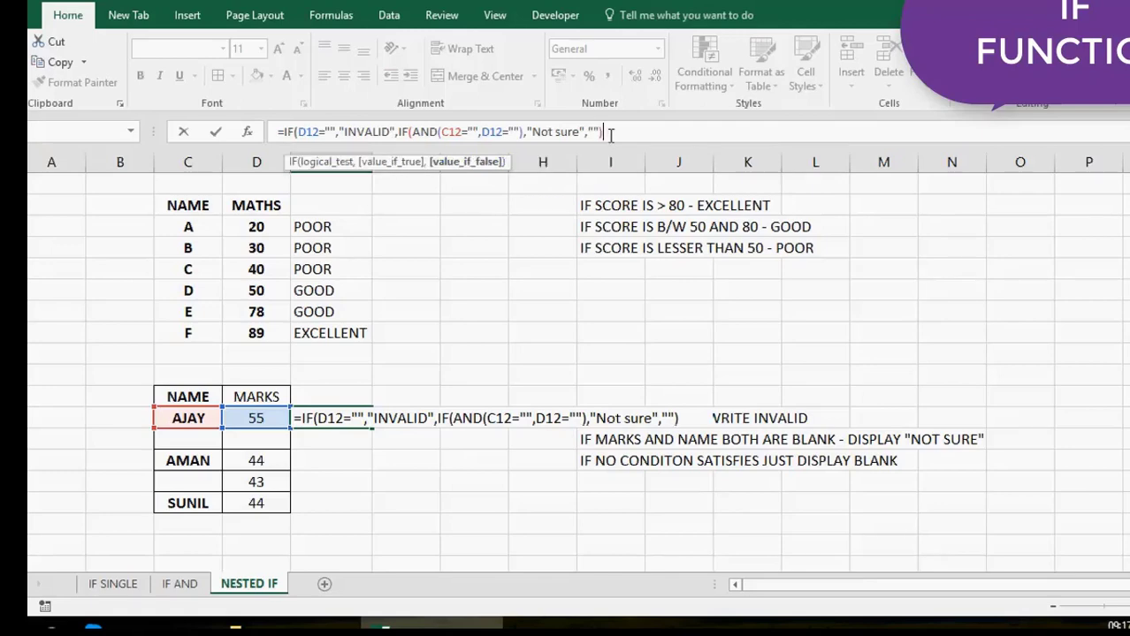
key(Return)
key(Return)
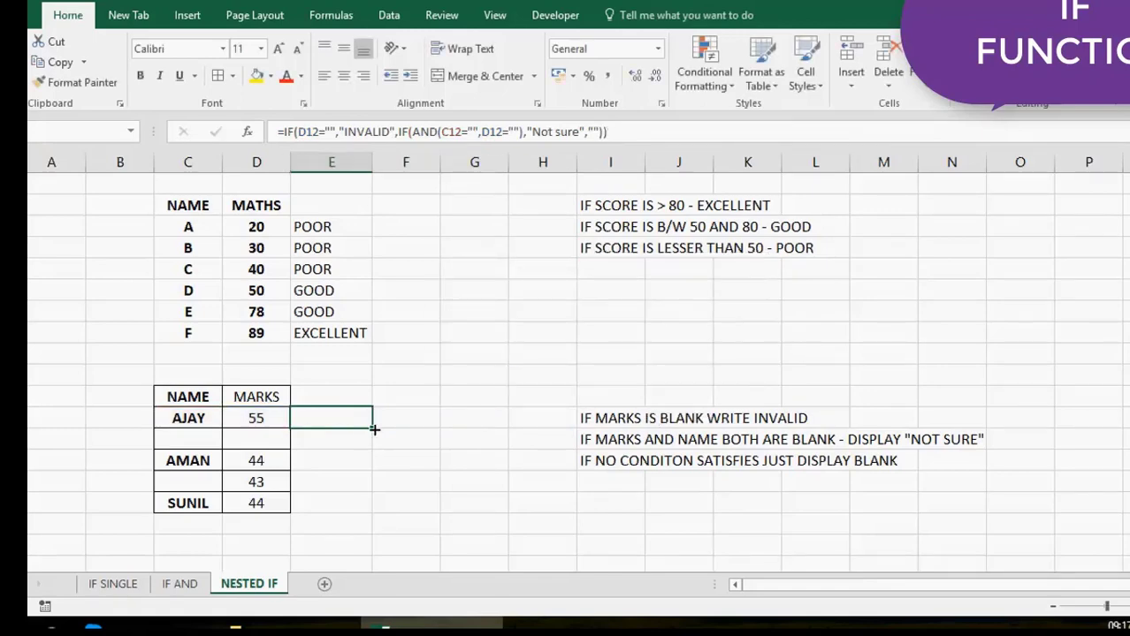
Copy the E12 formula down through E16 and apply borders to the filled cells
drag(373, 428, 358, 488)
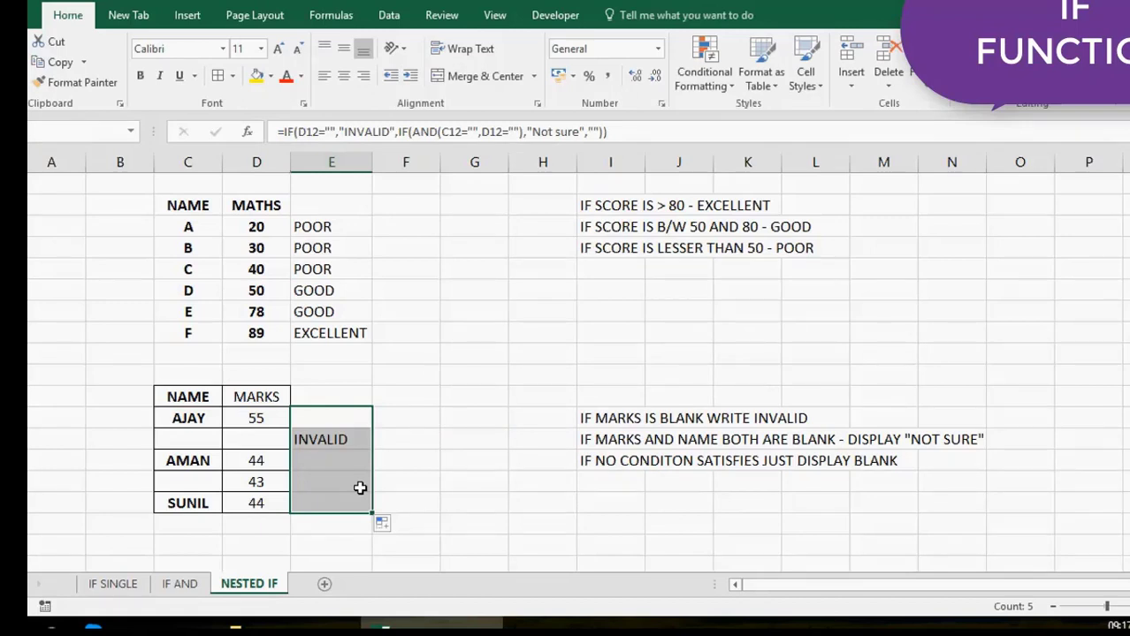
click(220, 73)
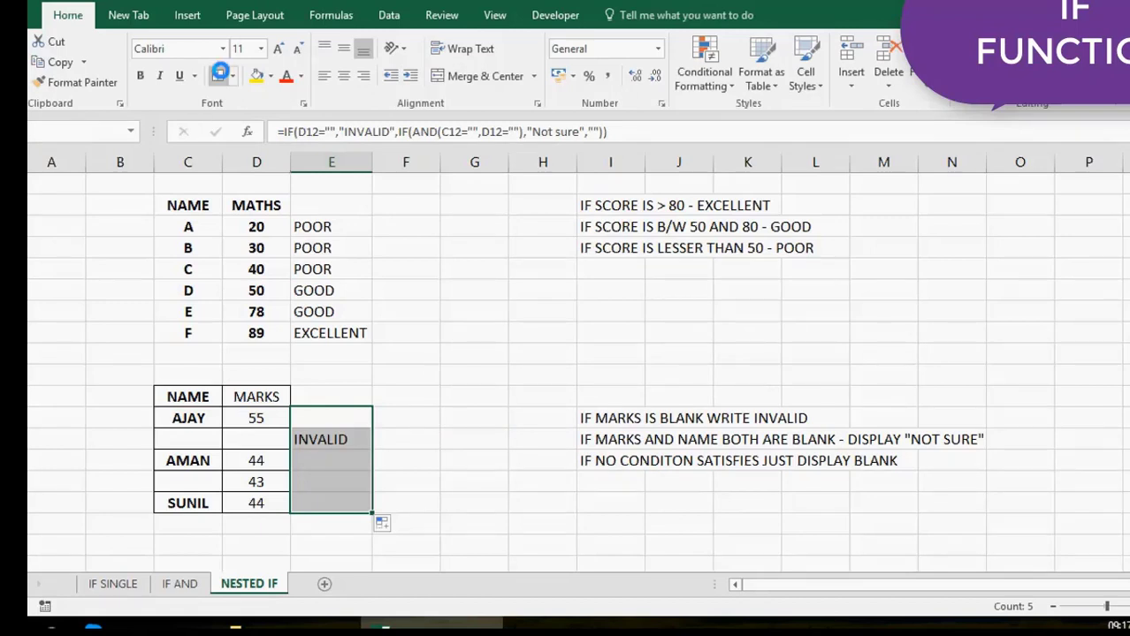
Compare the name, marks and formula result in row 13 with the blank-marks rule in I12
click(340, 440)
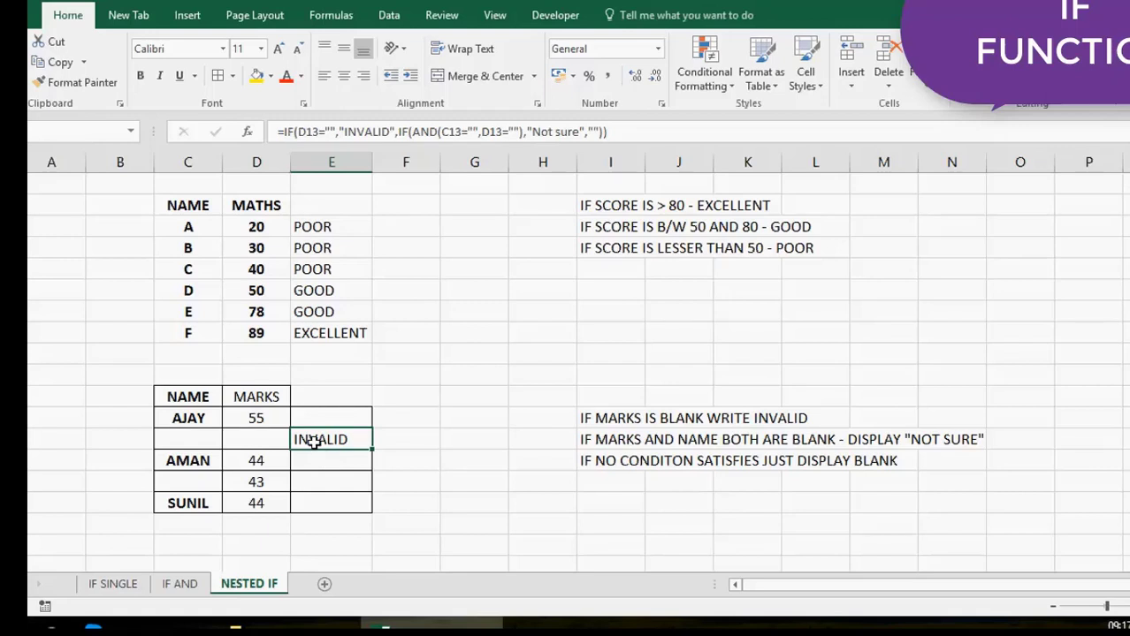
click(189, 440)
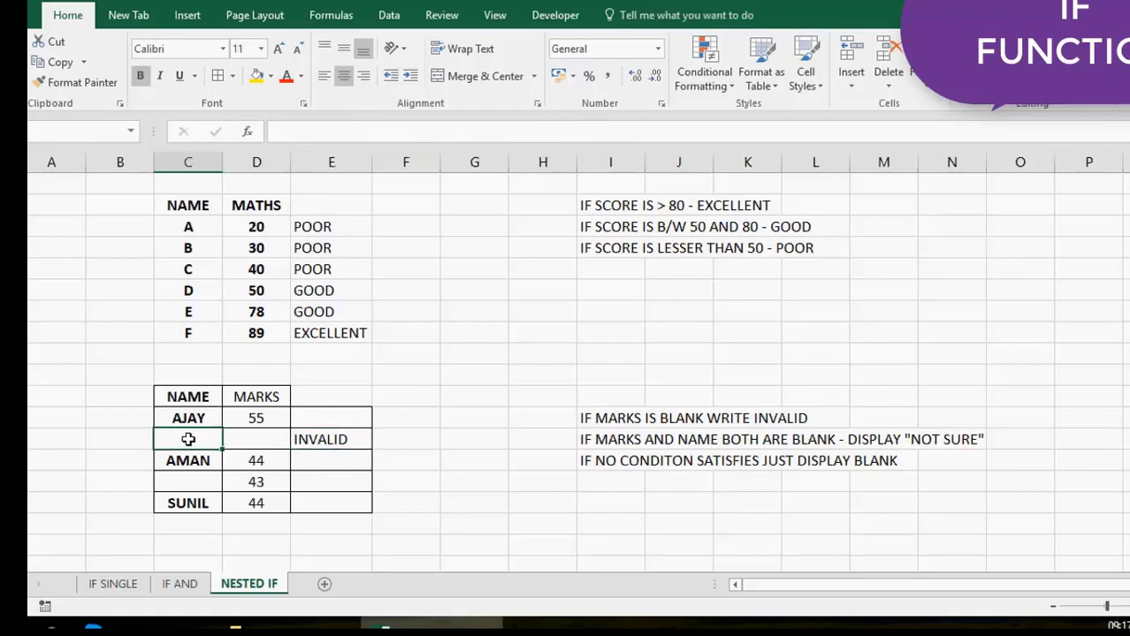
click(242, 443)
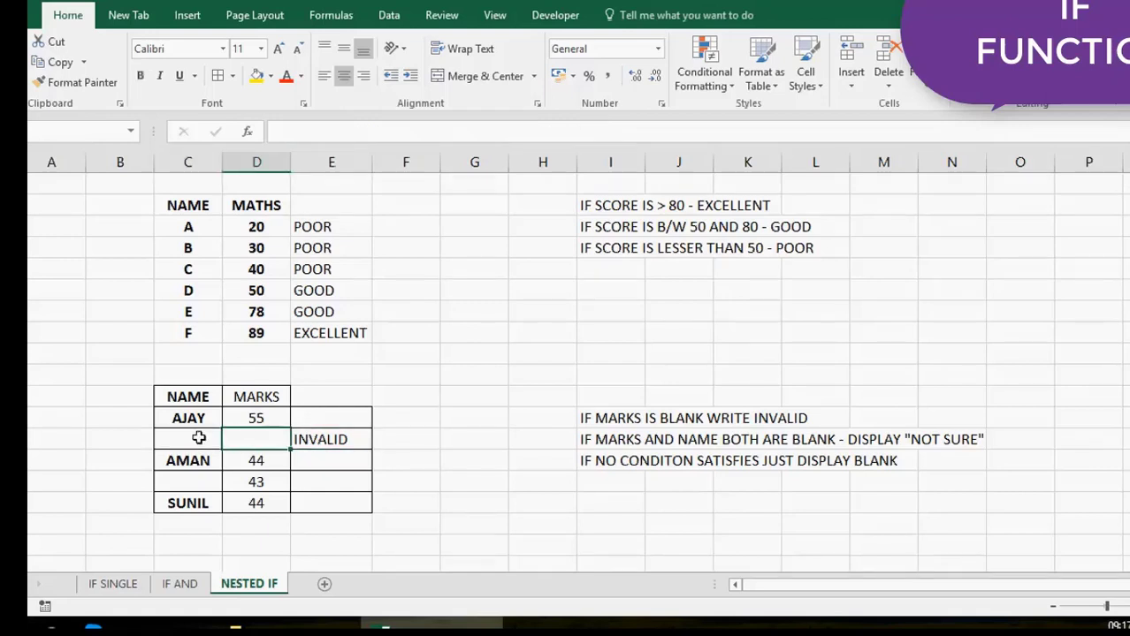
click(199, 438)
click(263, 443)
key(Left)
click(263, 438)
click(623, 420)
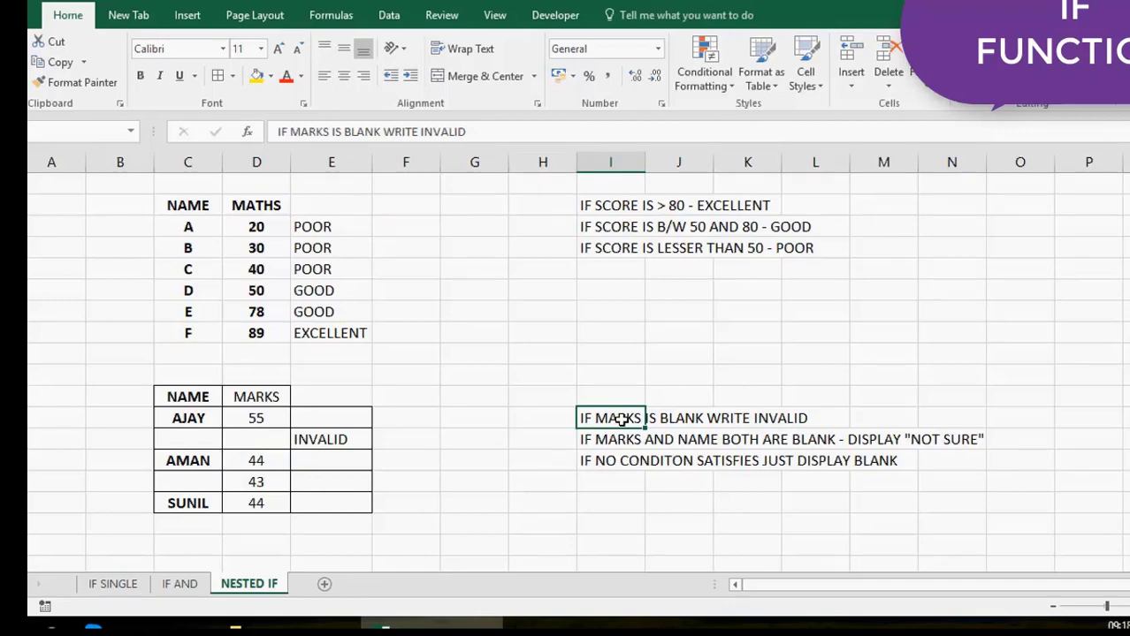
click(352, 439)
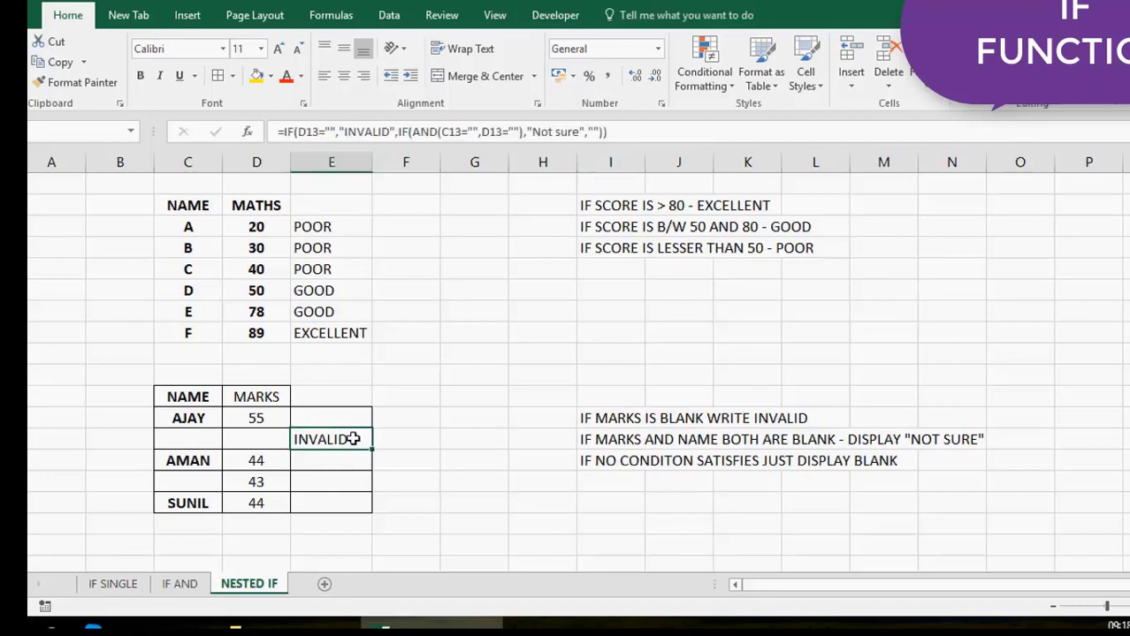
Review C13:D13 and the E13 formula against the overlapping rules in I12 and I13
click(182, 432)
drag(183, 432, 248, 440)
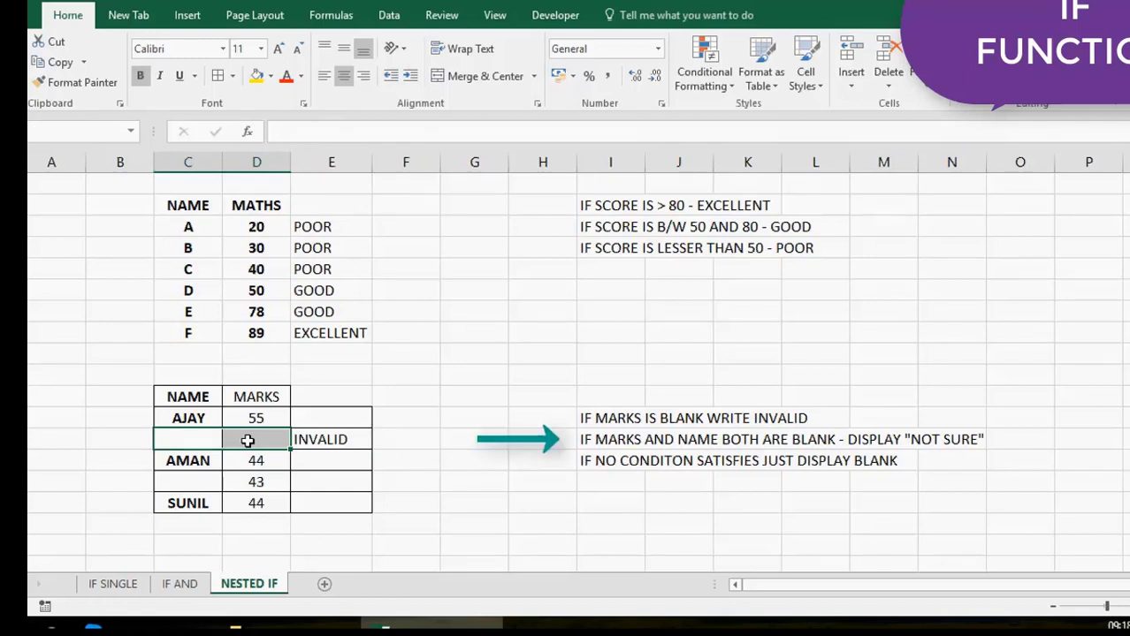
click(248, 441)
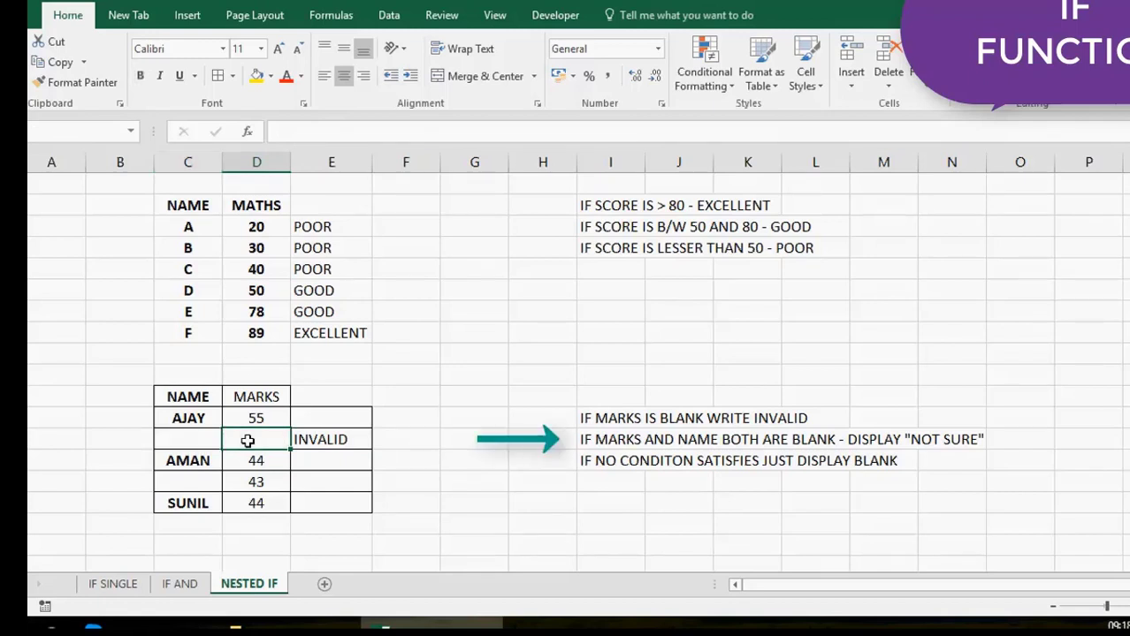
click(336, 439)
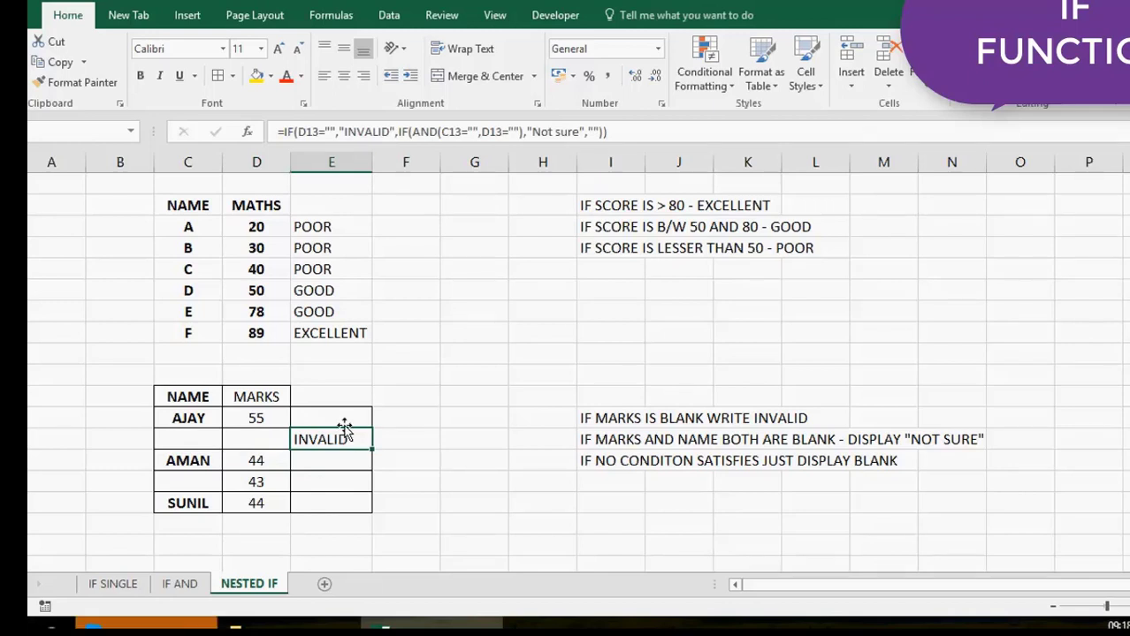
click(330, 463)
click(354, 440)
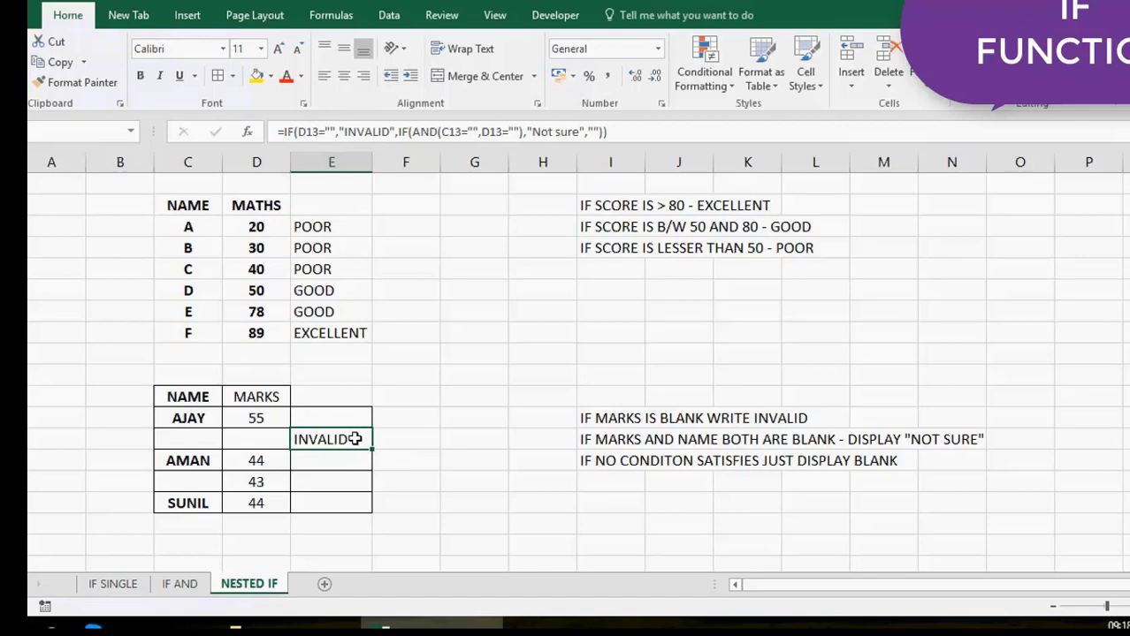
click(610, 421)
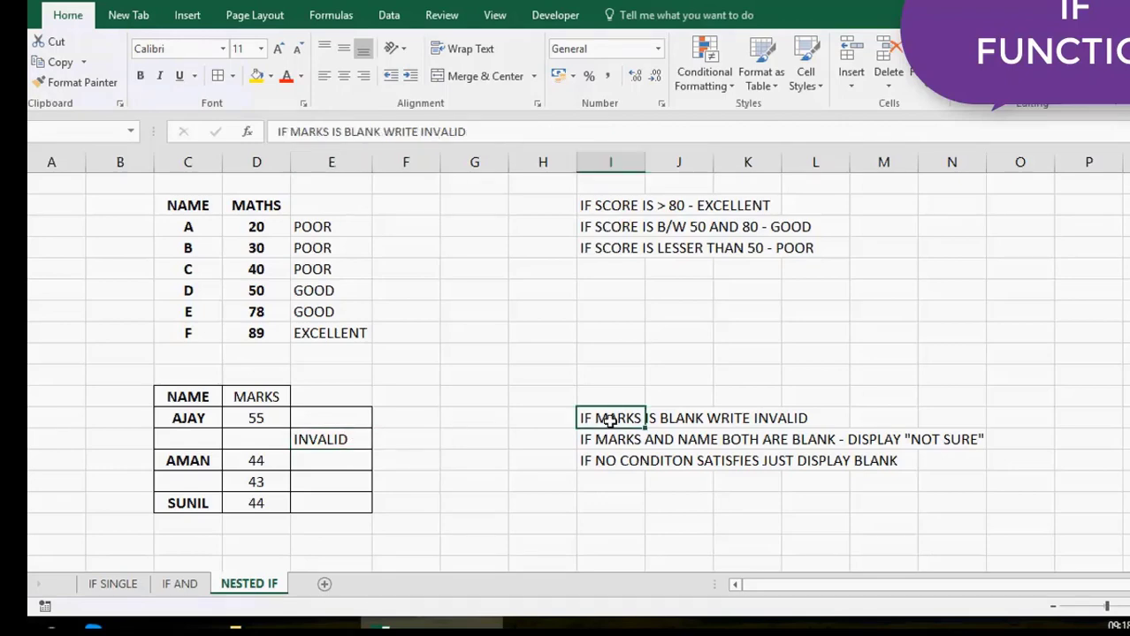
key(Down)
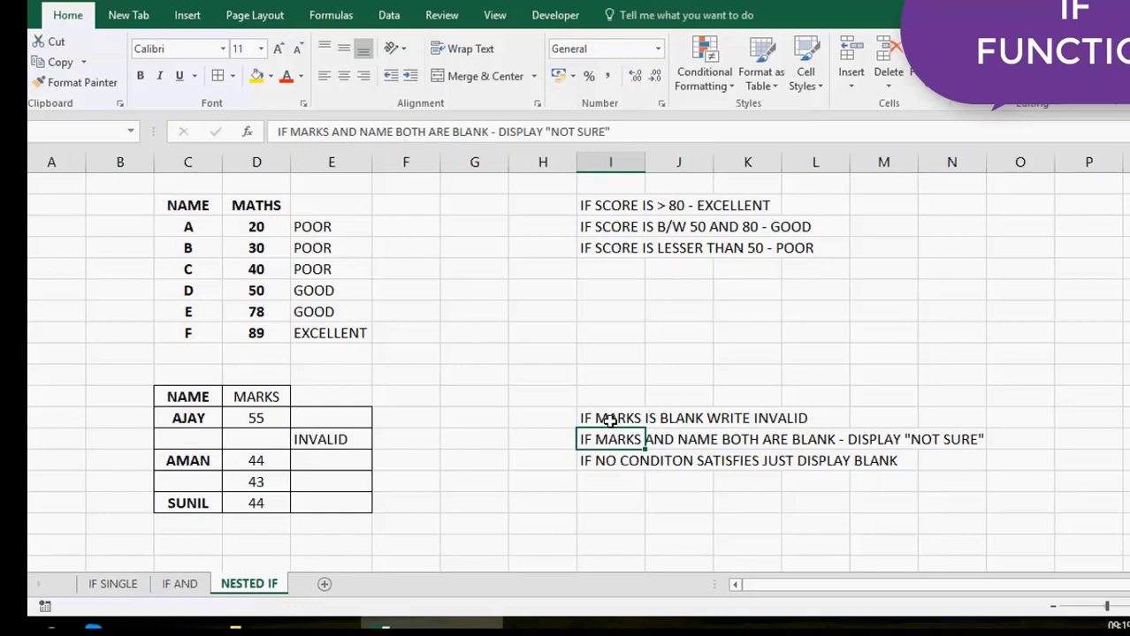
click(610, 421)
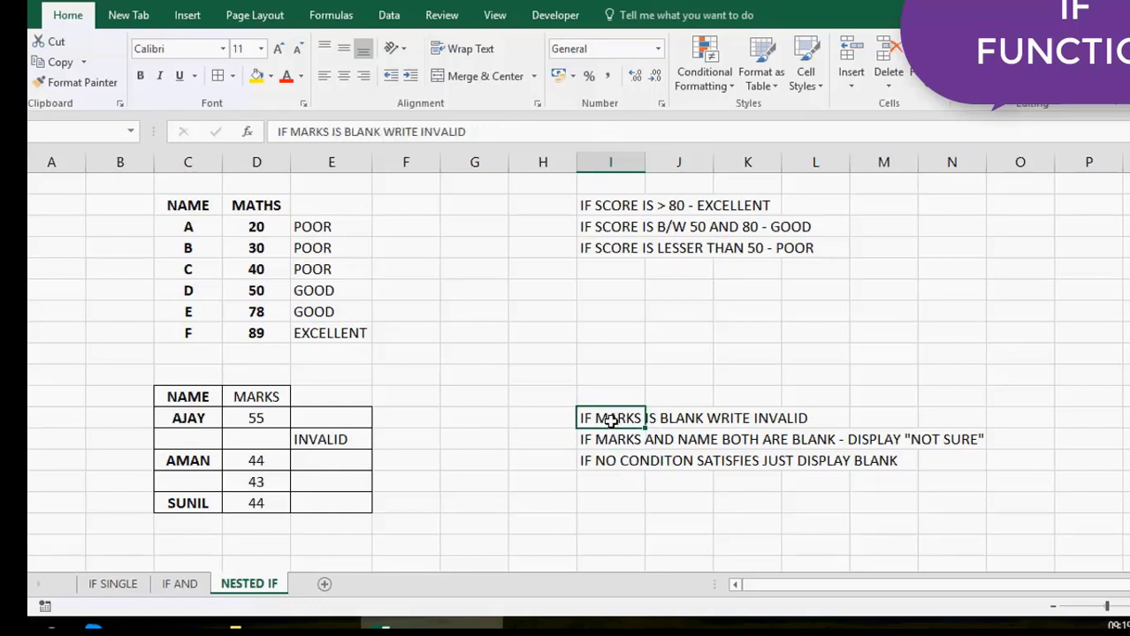
drag(610, 421, 616, 441)
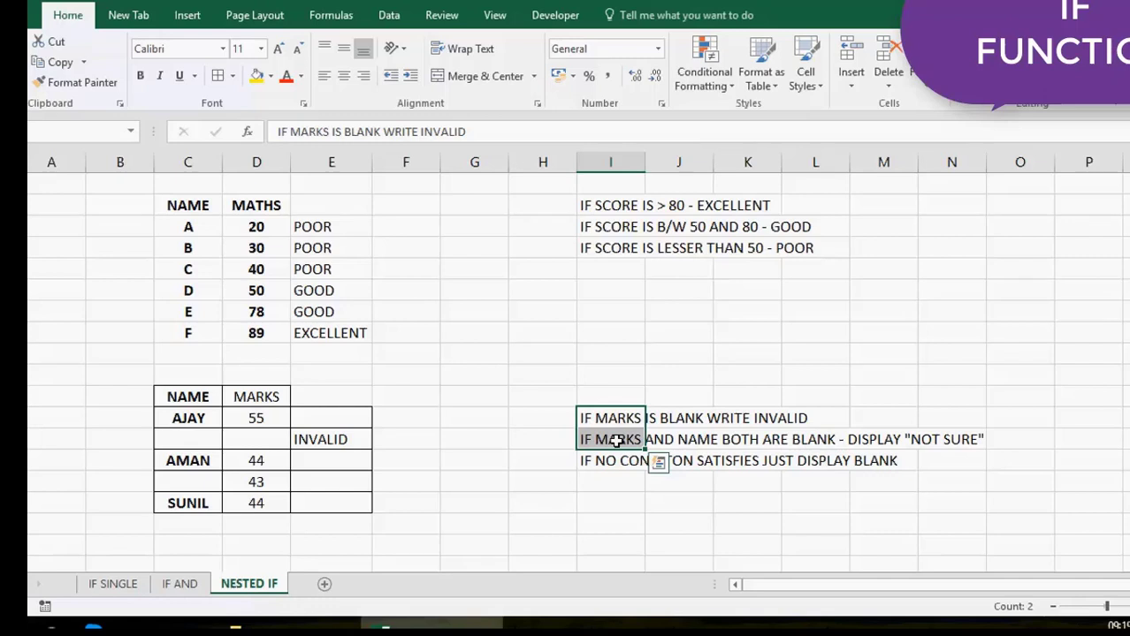
Examine the E13 formula's D13="" test, its "INVALID" result and the nested AND condition to see the evaluation order
click(332, 442)
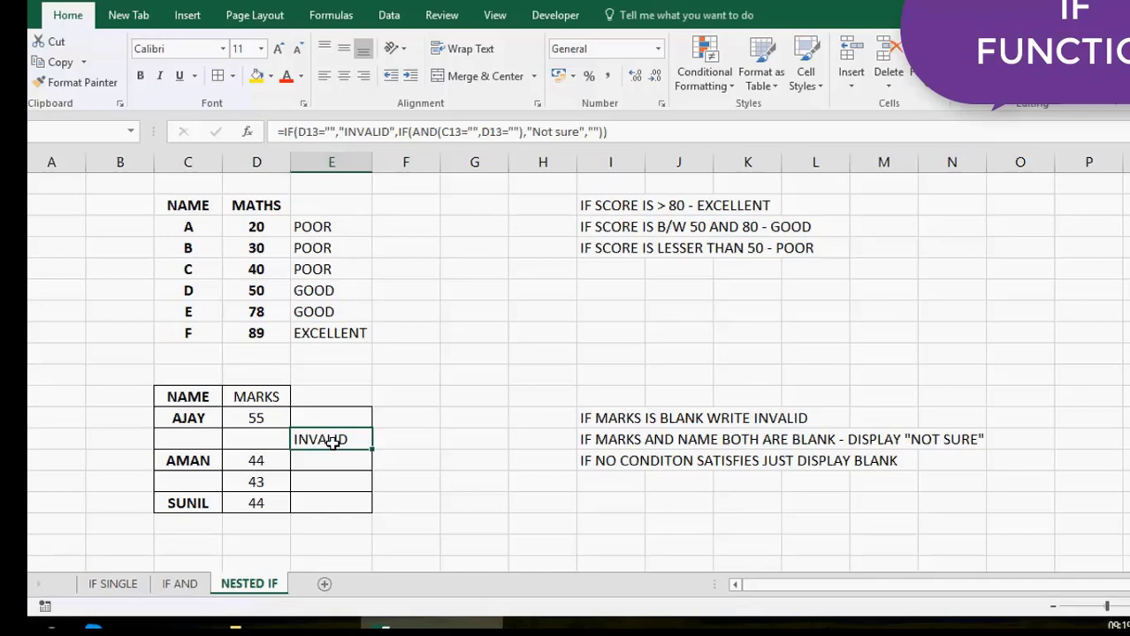
click(305, 133)
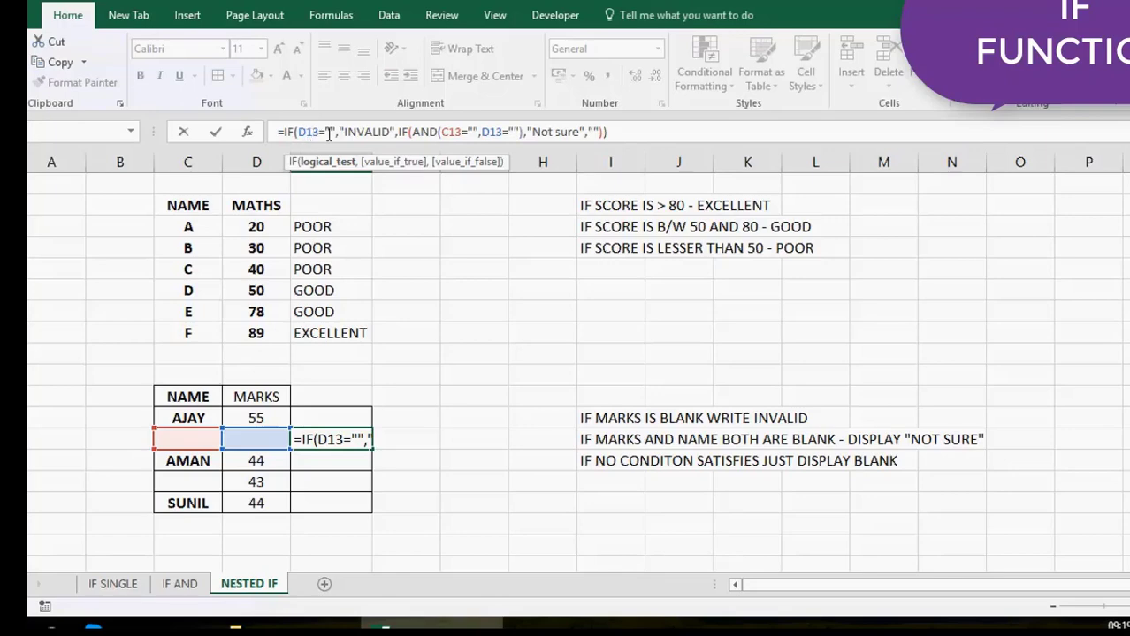
double_click(361, 132)
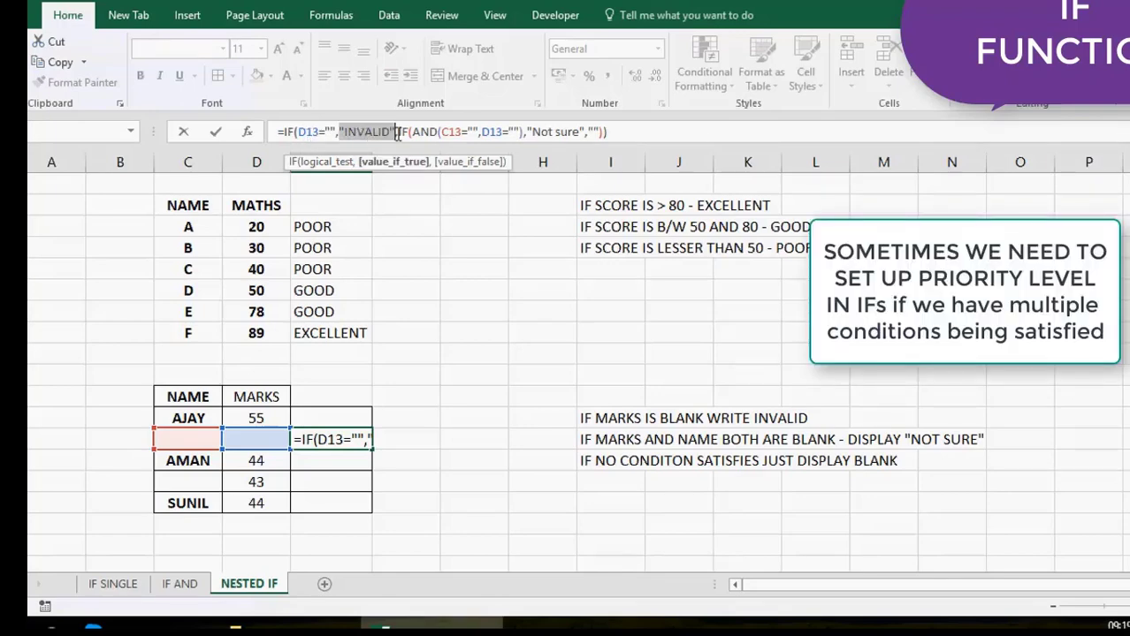
click(398, 133)
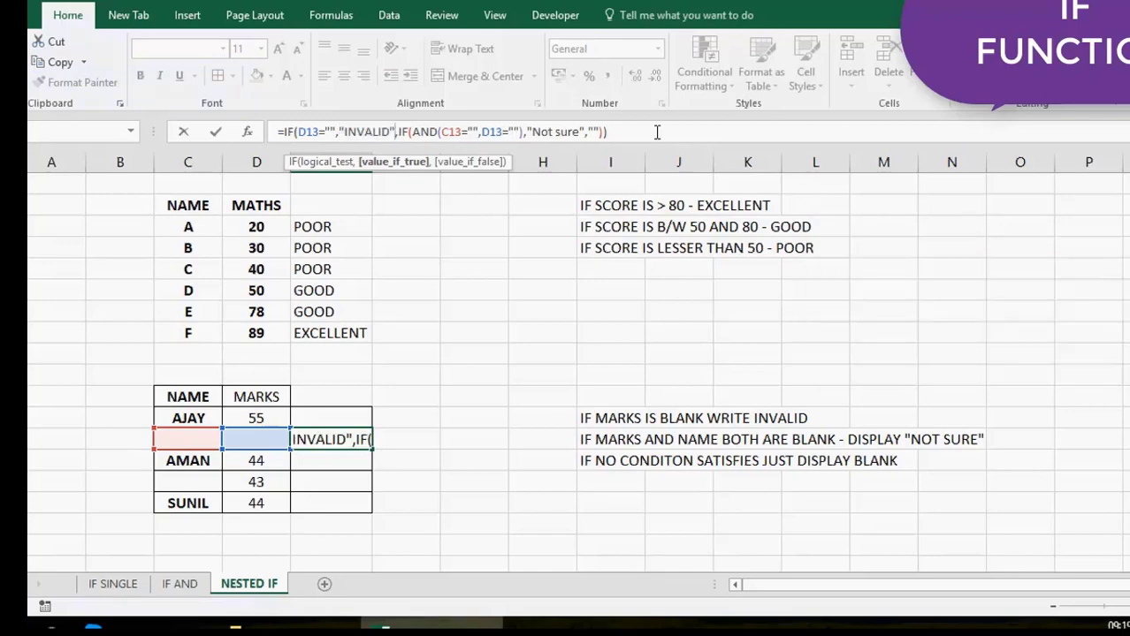
shift+click(657, 131)
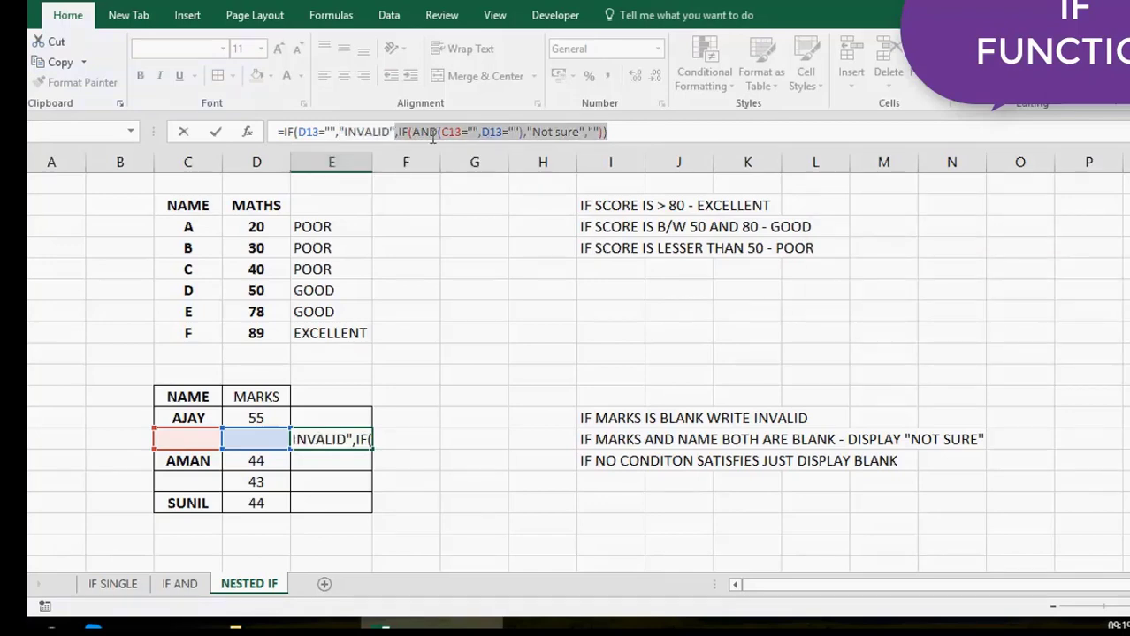
click(366, 132)
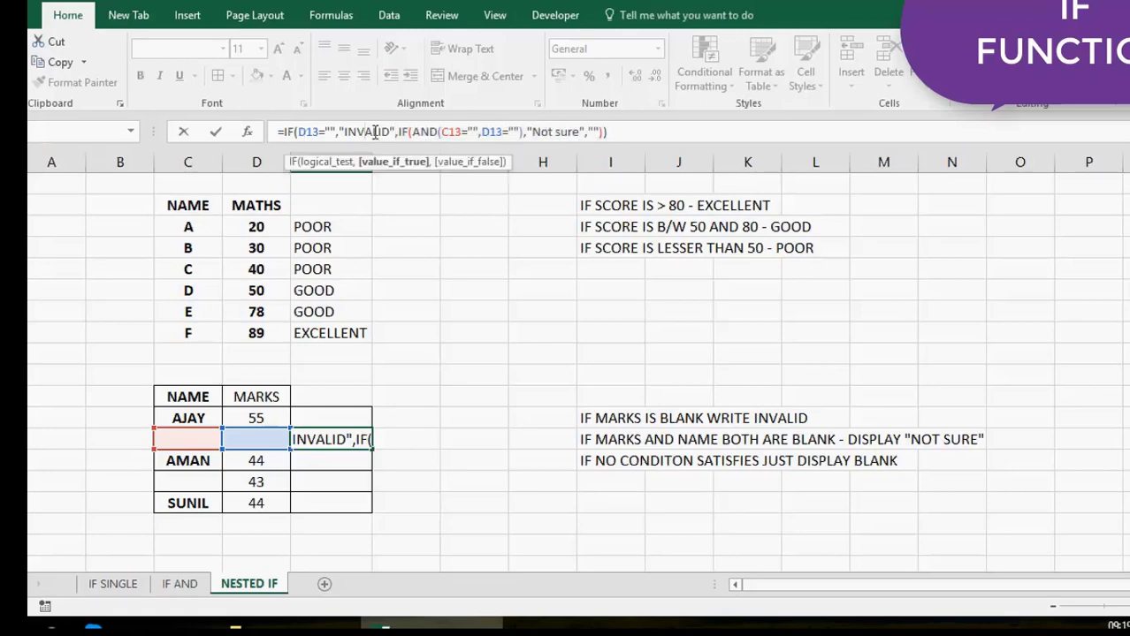
click(402, 132)
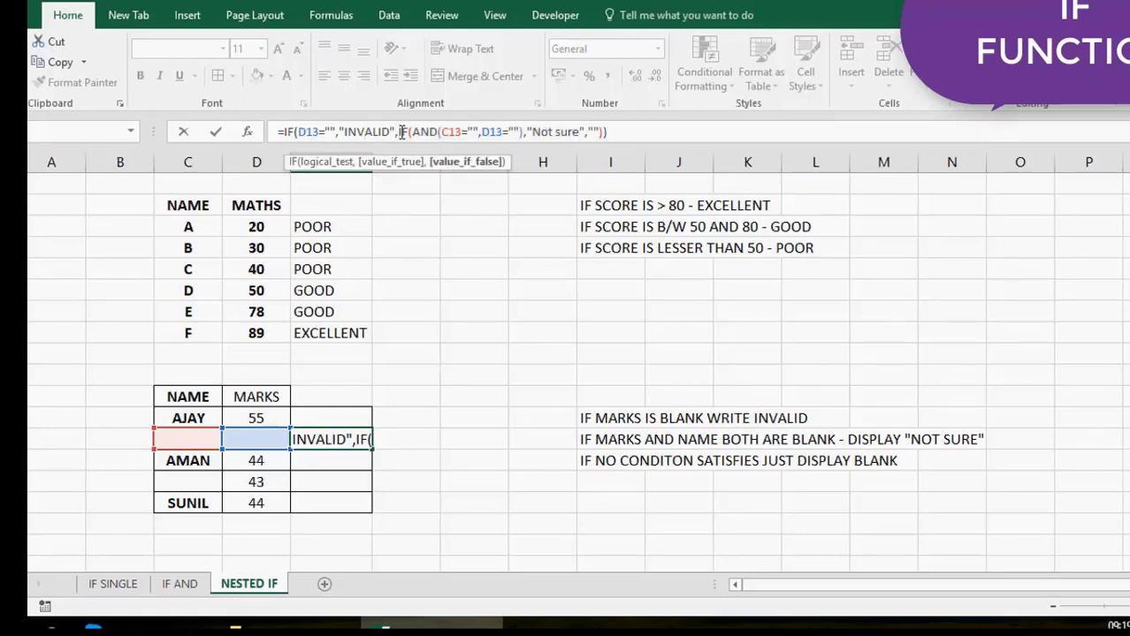
shift+click(520, 131)
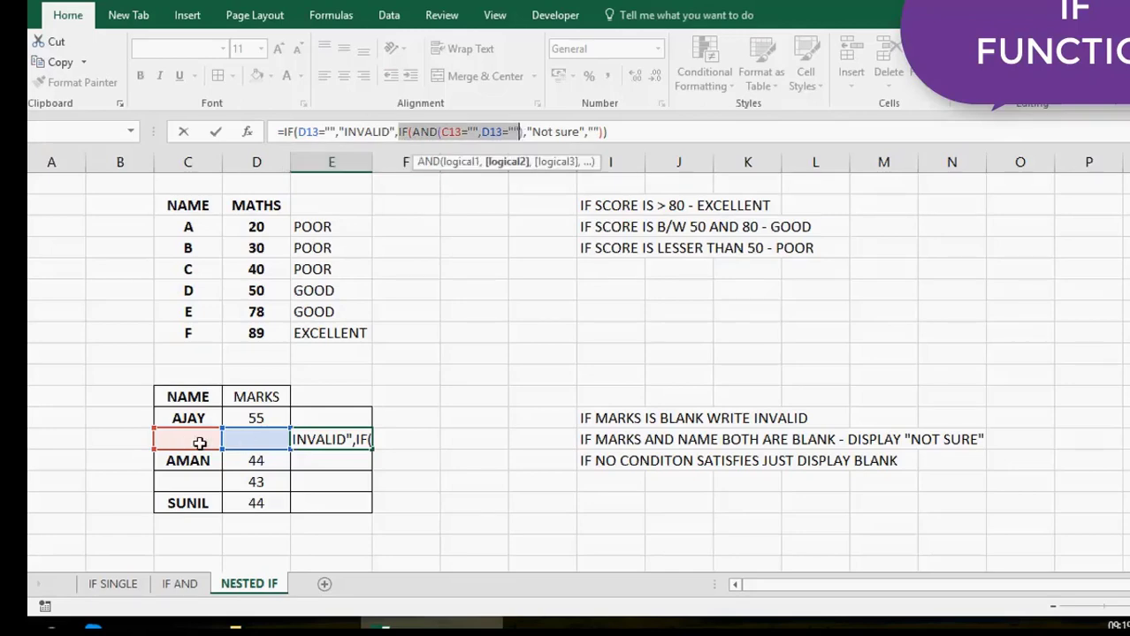
double_click(375, 130)
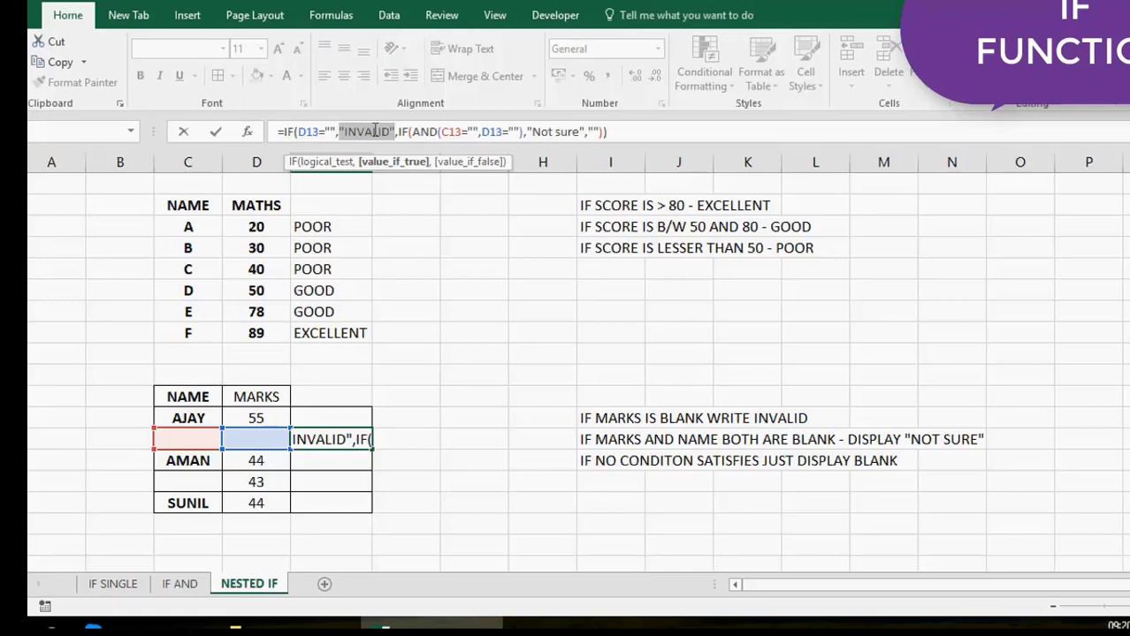
key(shift+Right)
key(ctrl+Return)
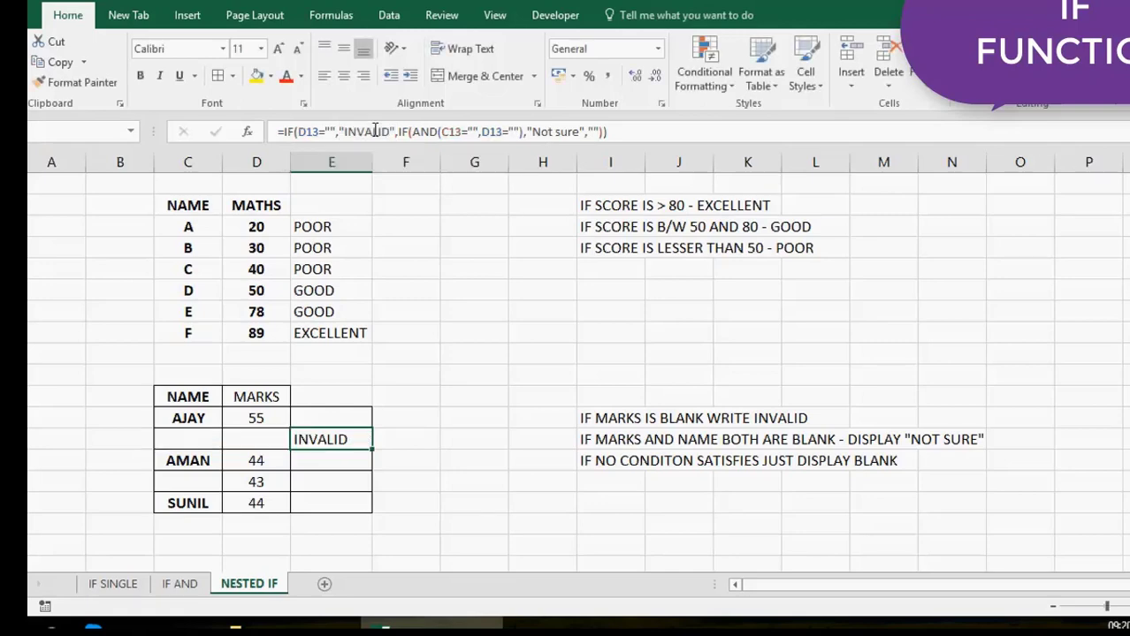
Enter the header "incorrect loop" in E11 and widen column E to fit it
key(Up)
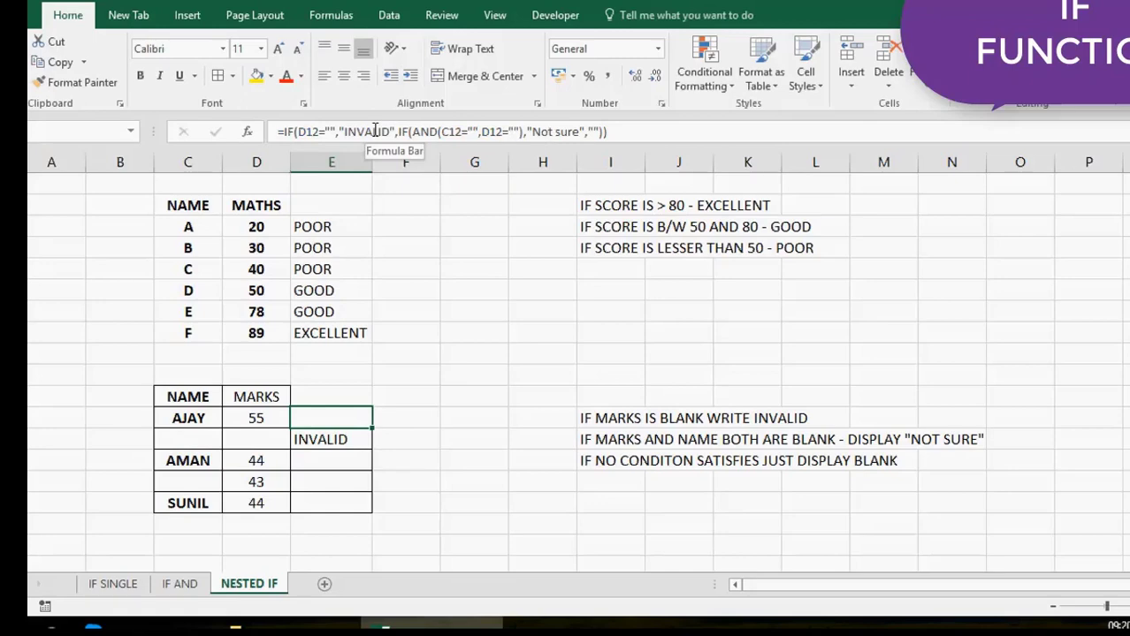
key(Up)
text(incorre)
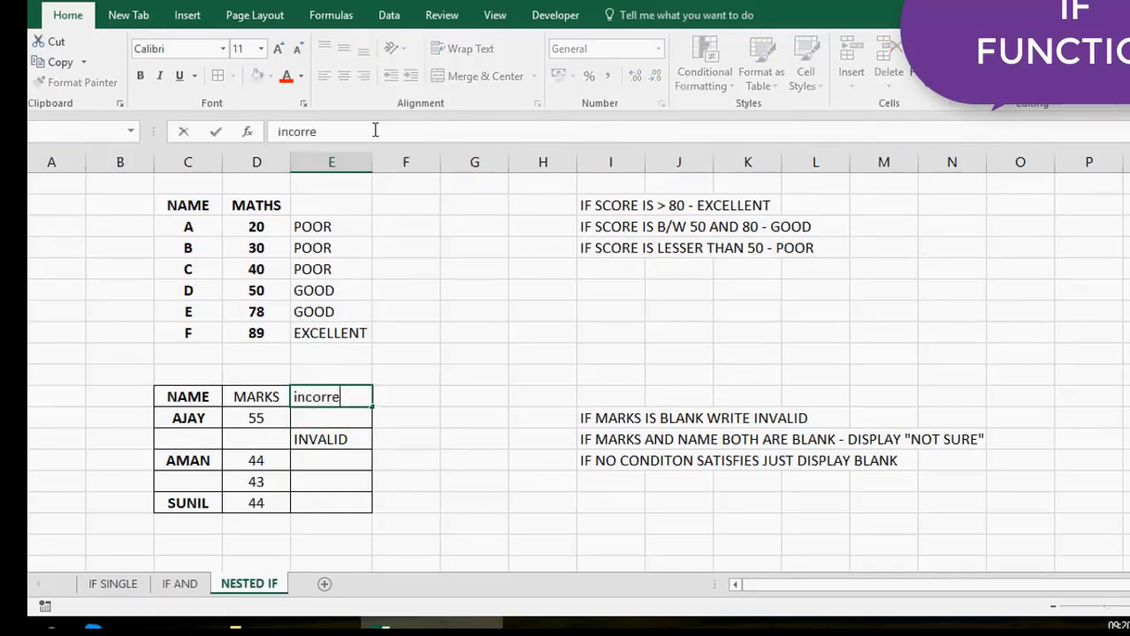
text(ct loop)
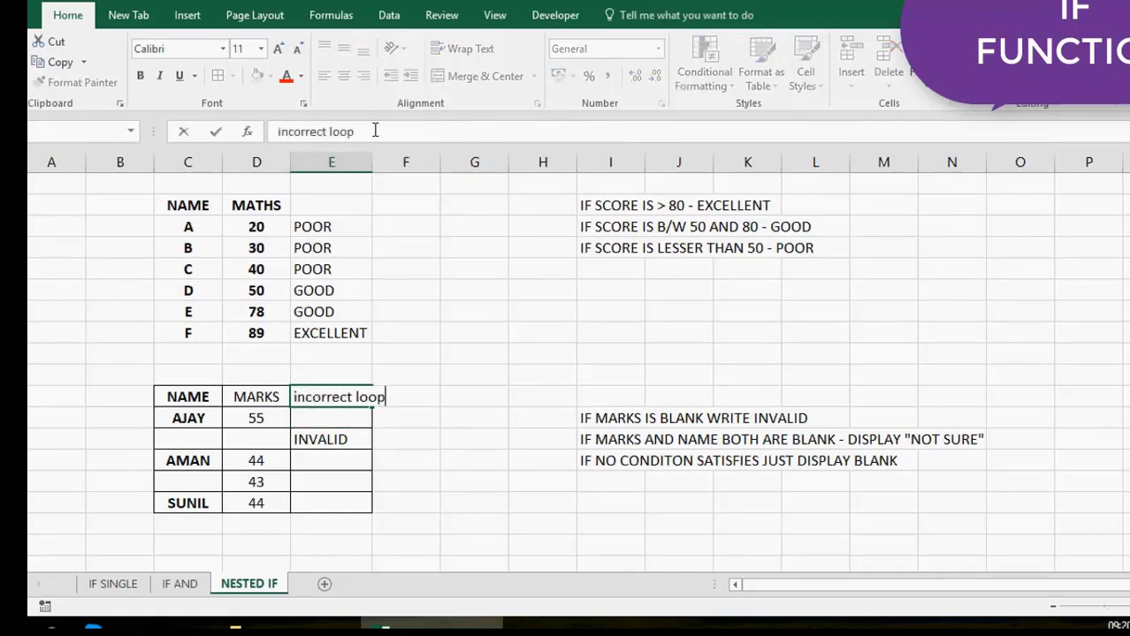
key(Return)
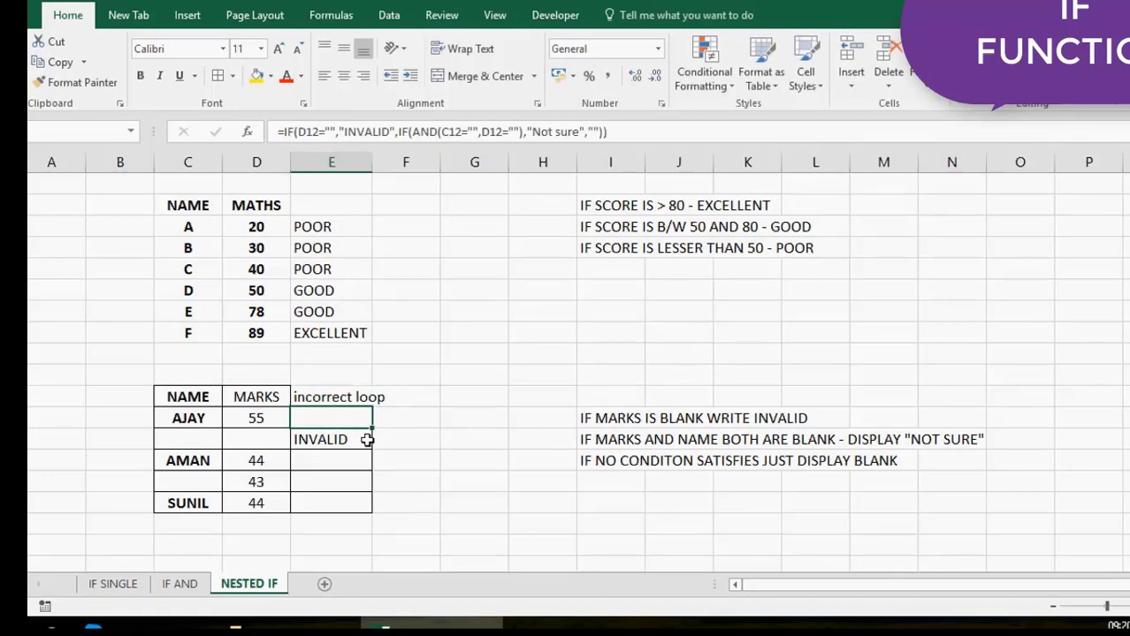
click(350, 482)
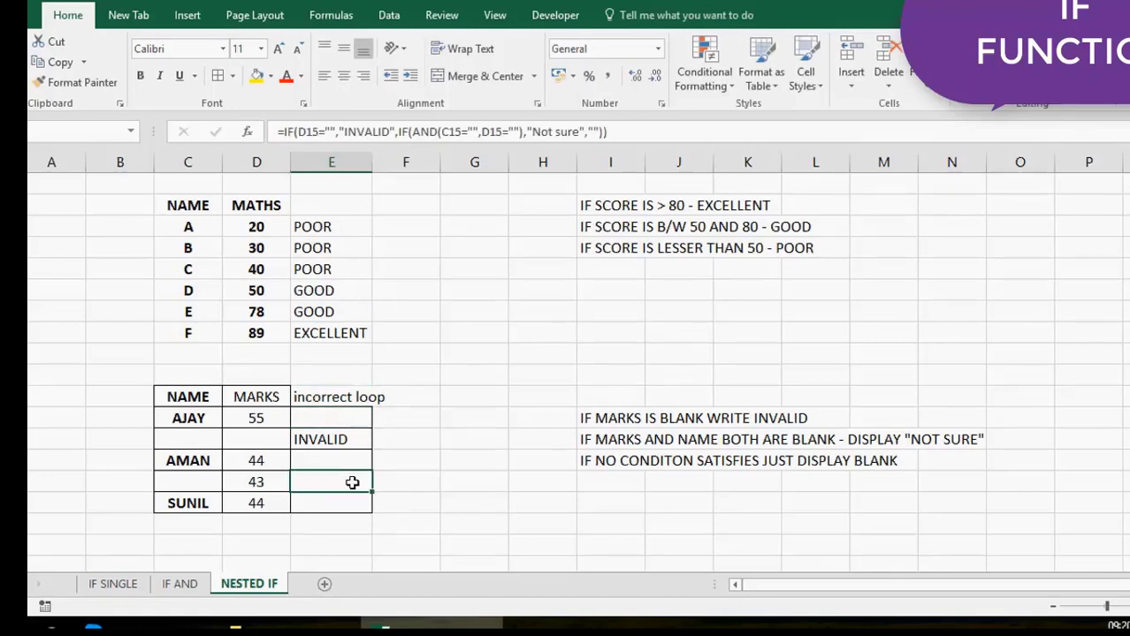
drag(369, 165, 390, 165)
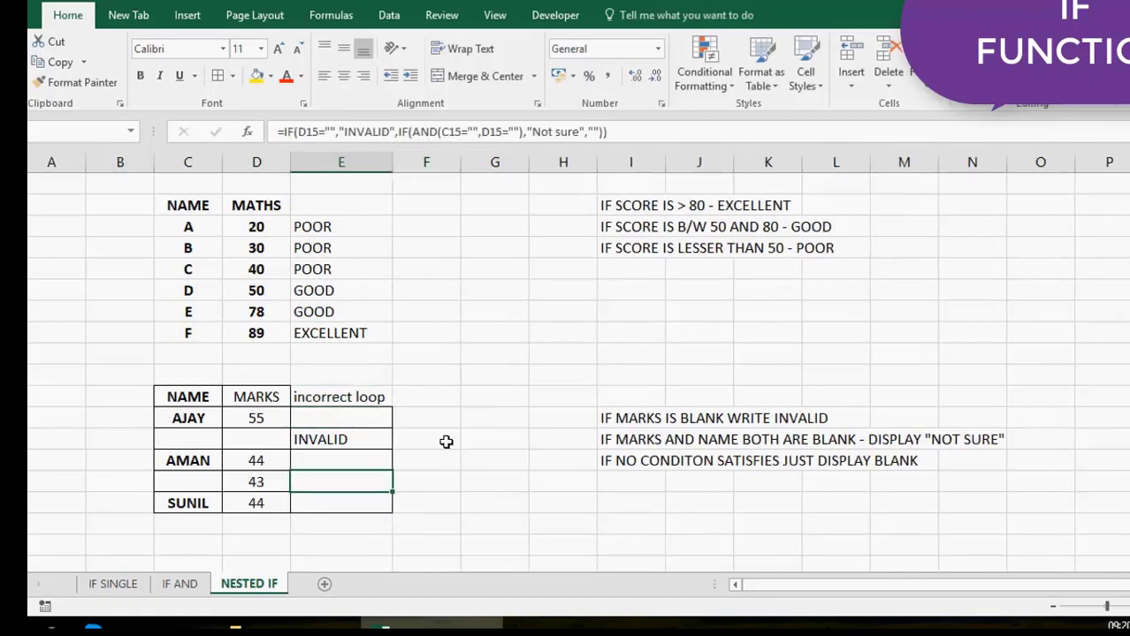
Start an IF formula in F12 with an AND test whose first condition is C12=""
click(463, 440)
key(Up)
key(Left)
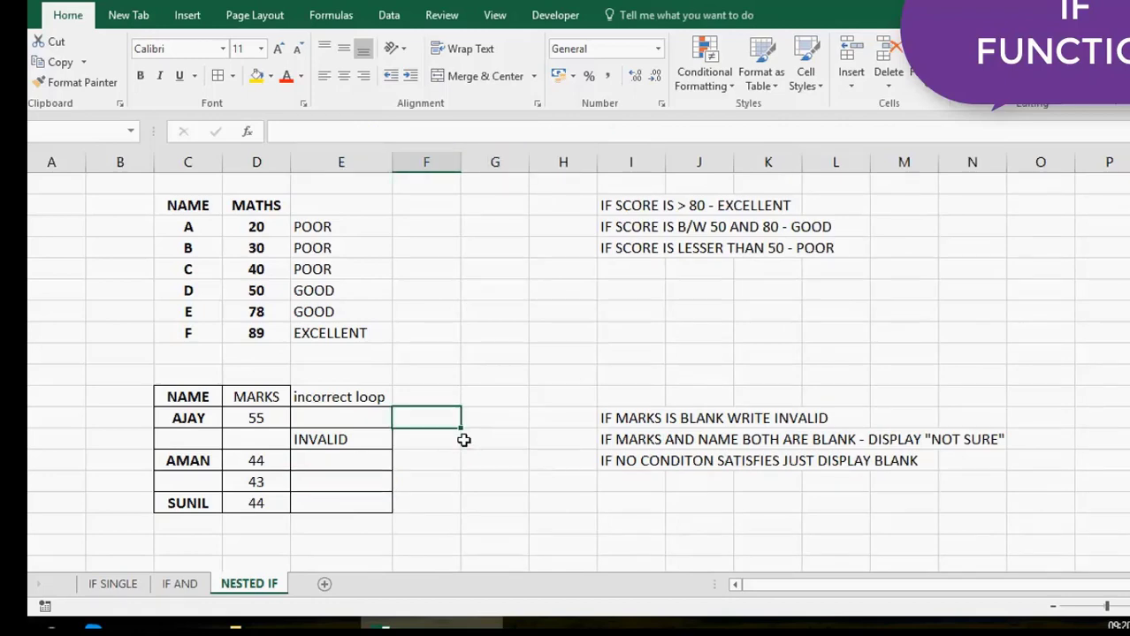
text(=if)
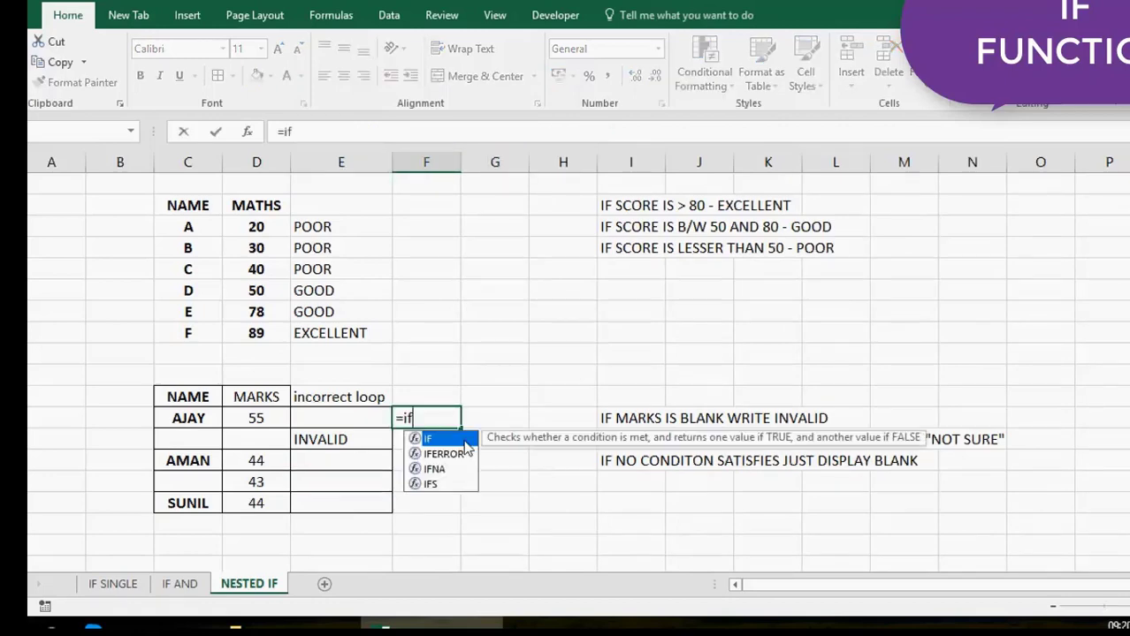
text(()
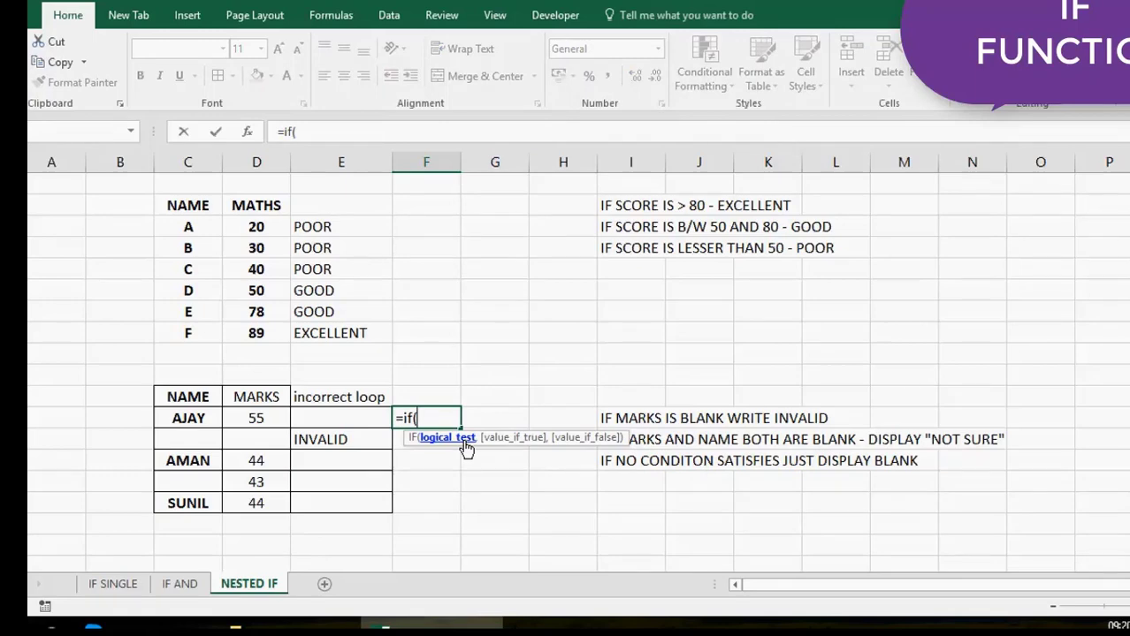
text(and()
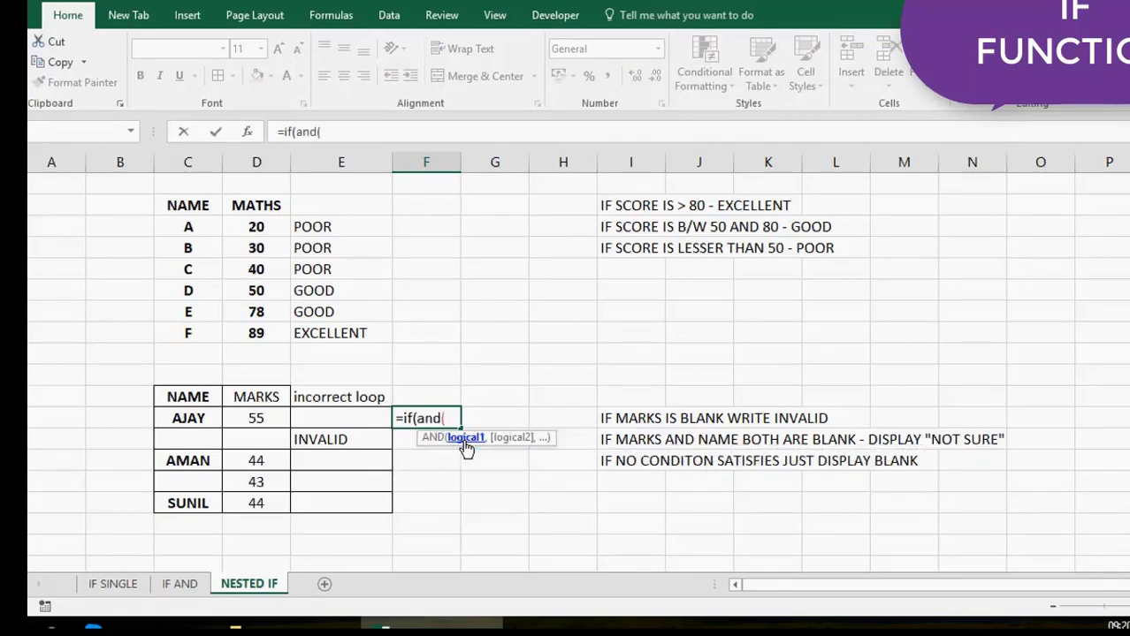
click(205, 422)
text(=)
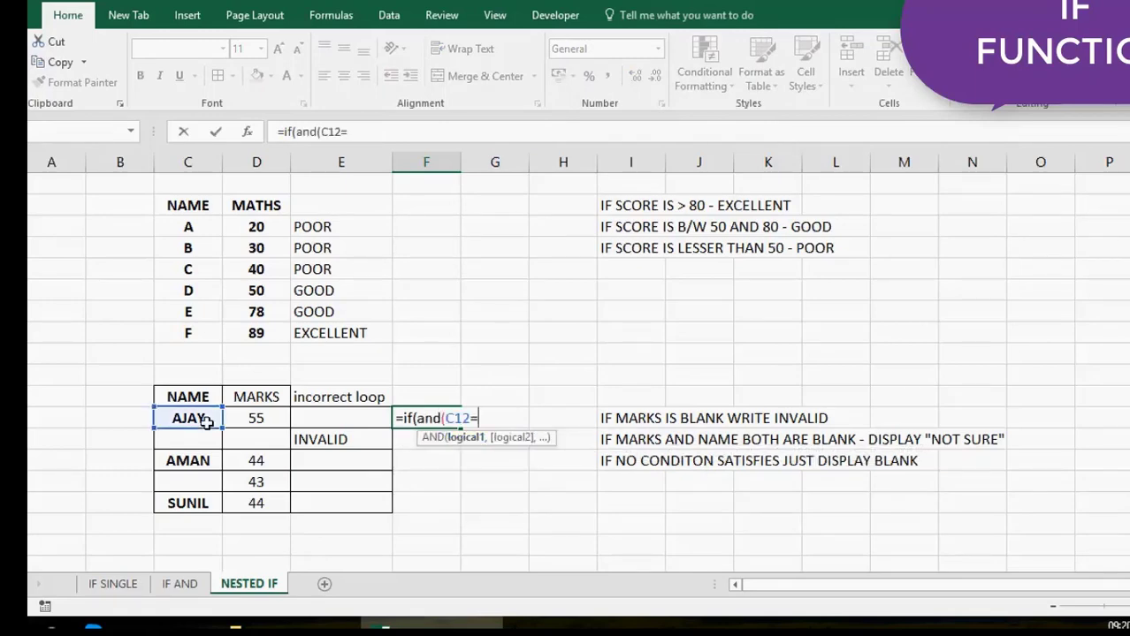
text("",)
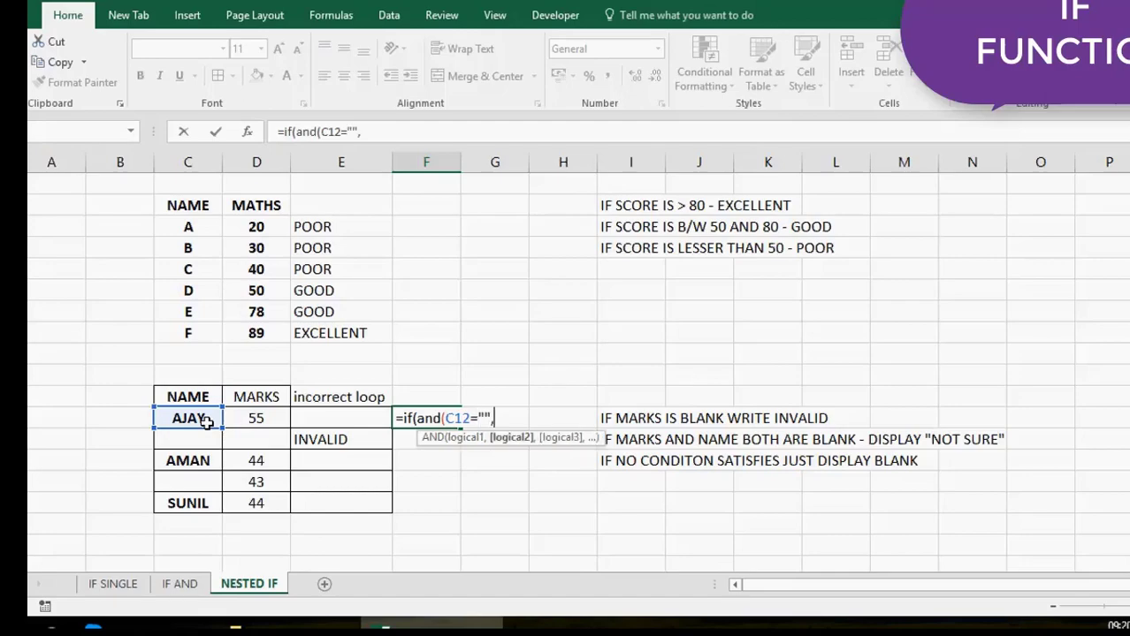
Complete the AND test in F12 with D12="" and set "not sure" as the value if true
click(415, 123)
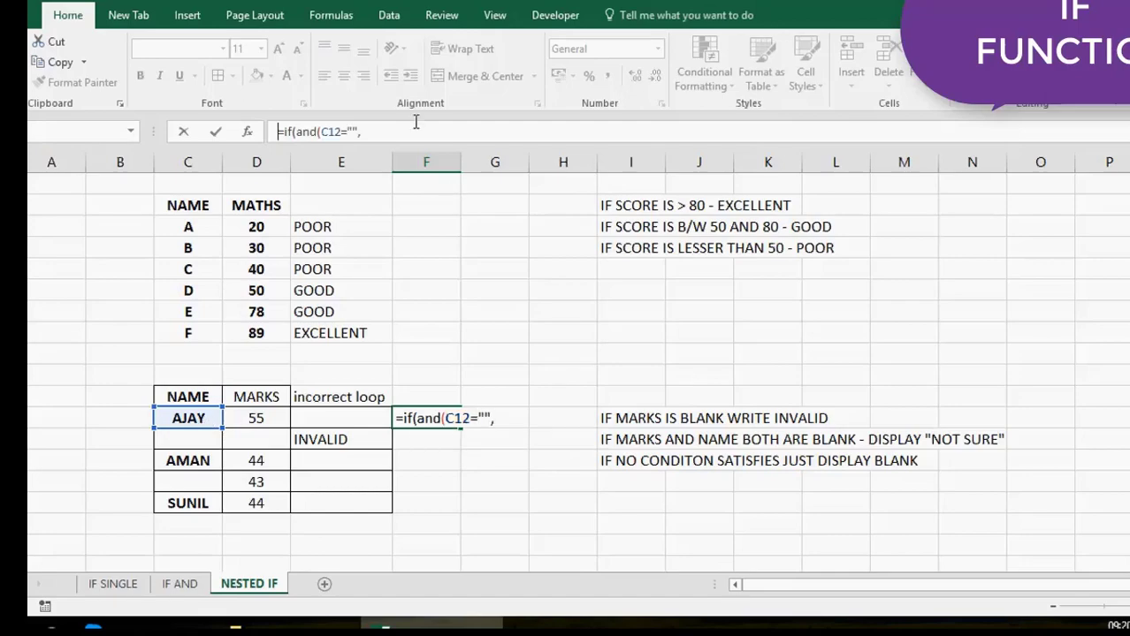
click(411, 139)
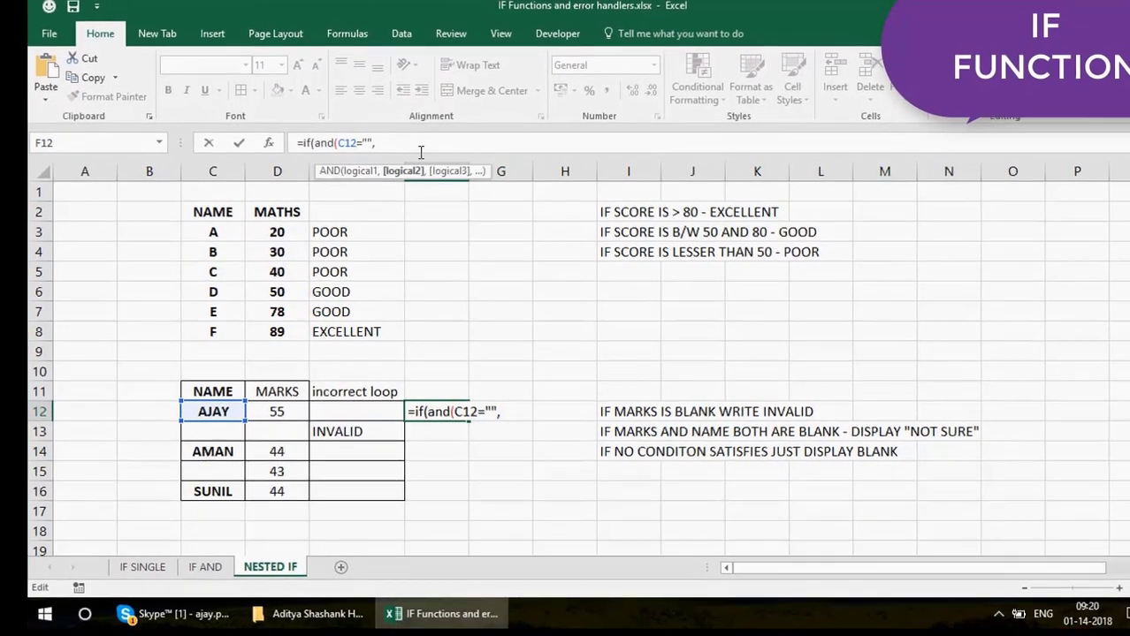
click(278, 412)
text(=)
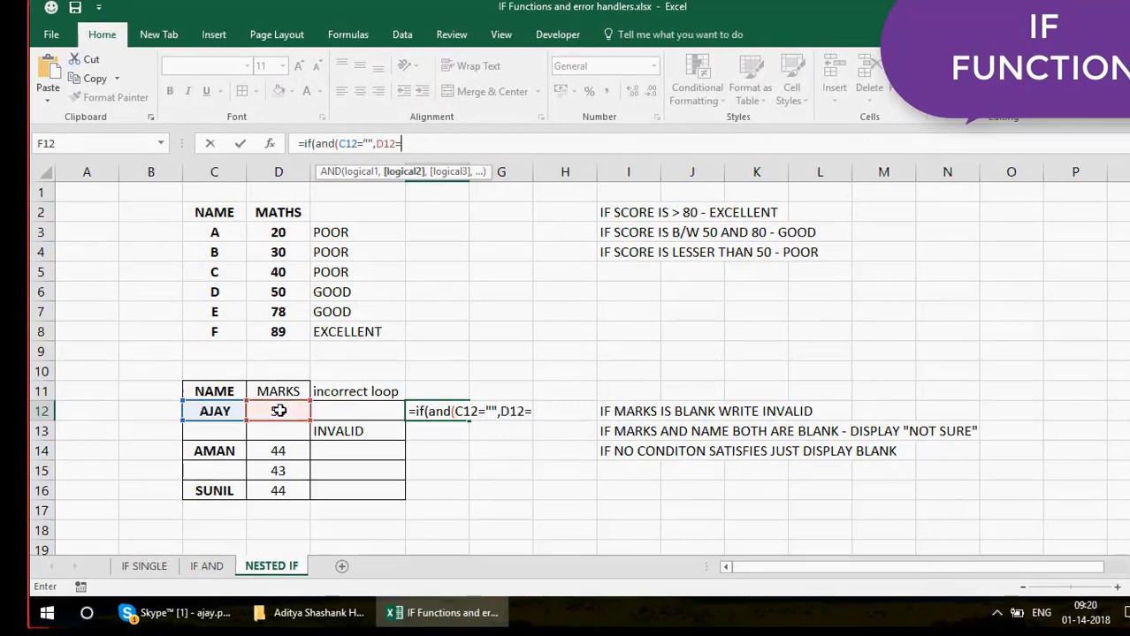
text(""))
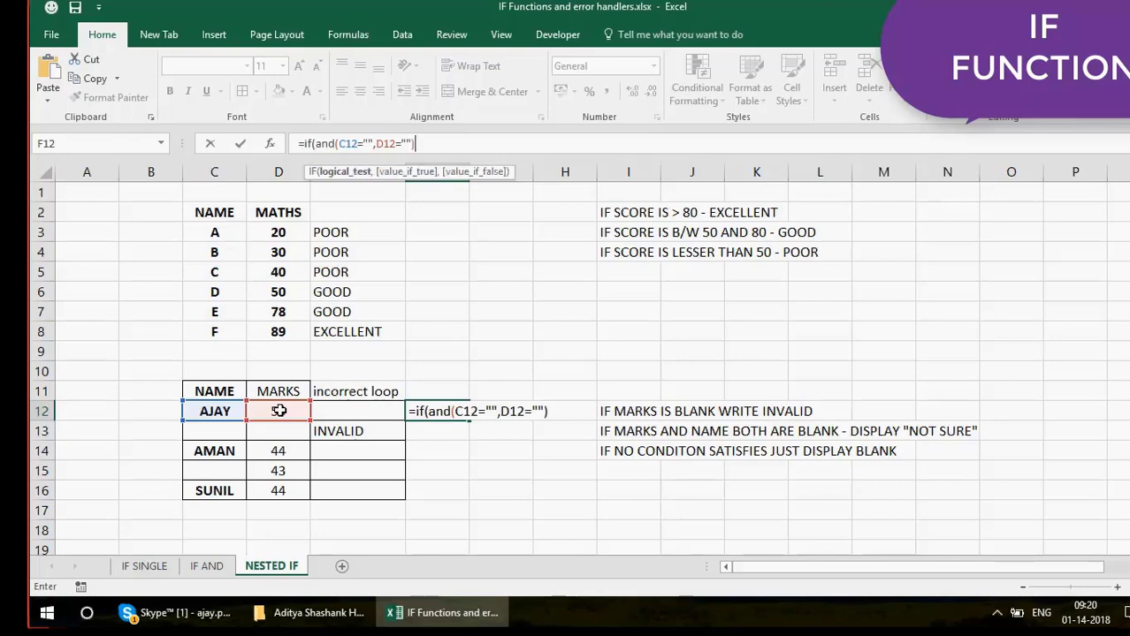
text(,)
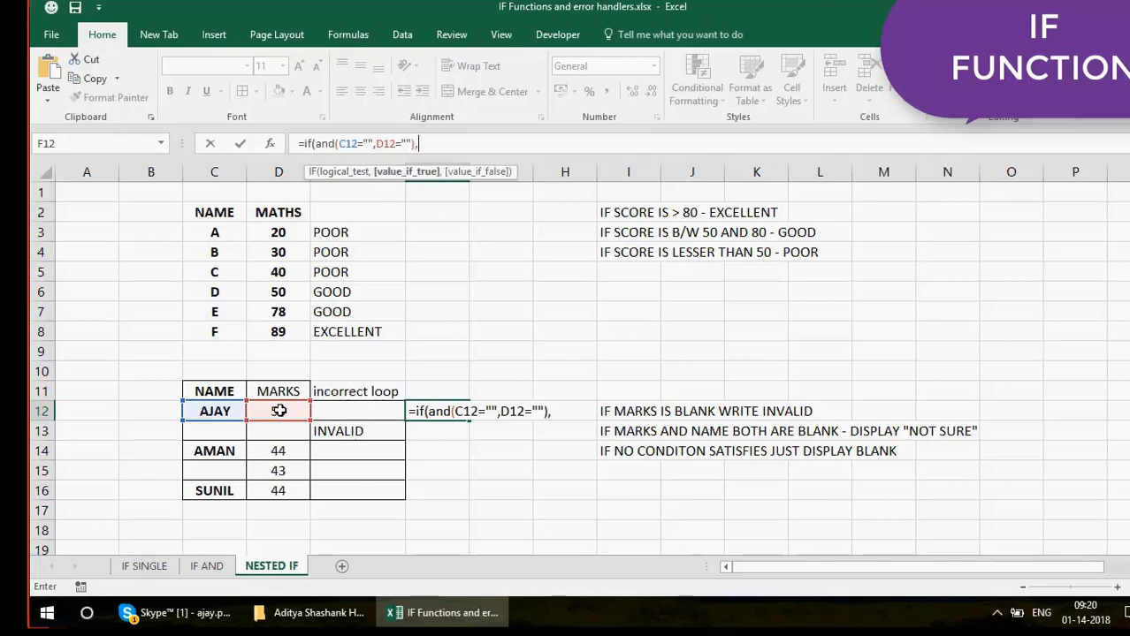
text("not sur)
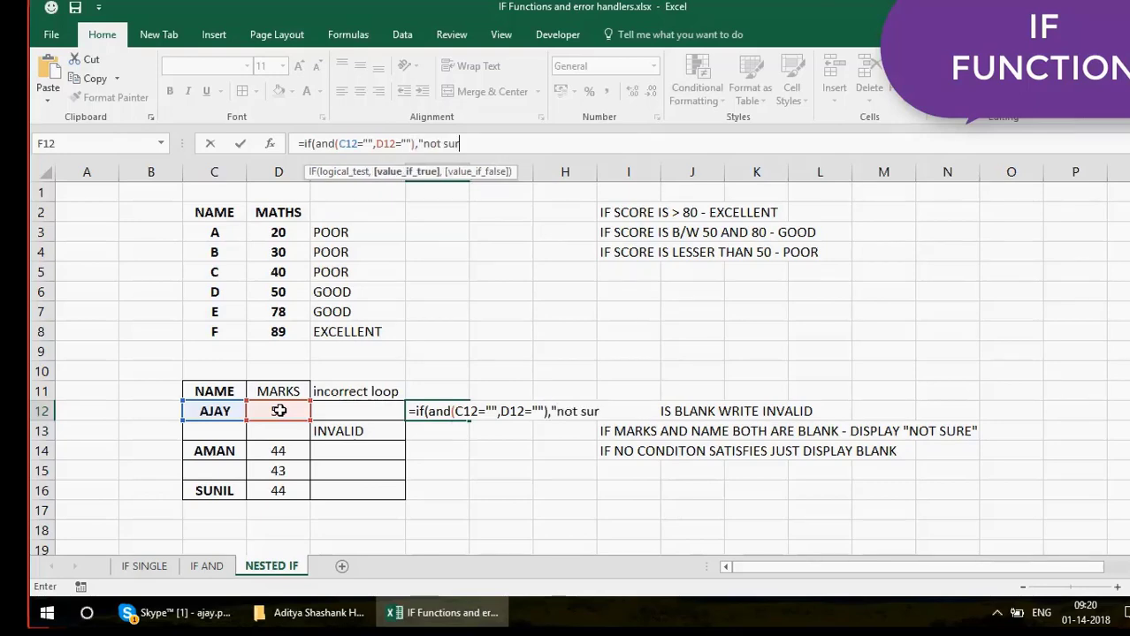
text(e")
text(,)
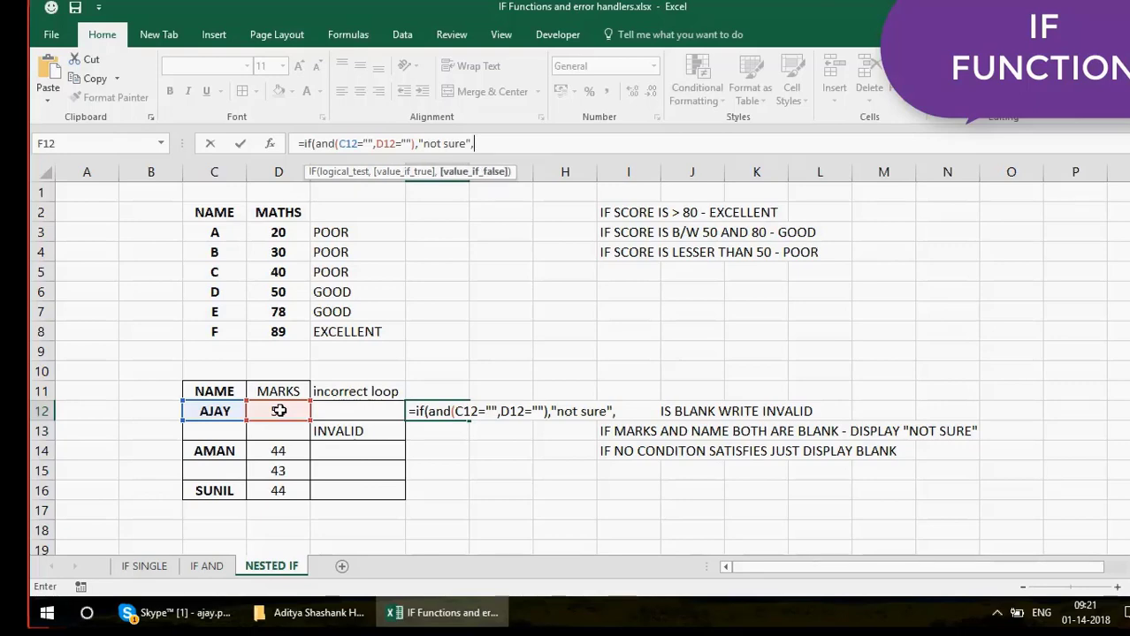
Nest a second IF as the value if false in the F12 formula, with the test D12=""
key(Caps_Lock)
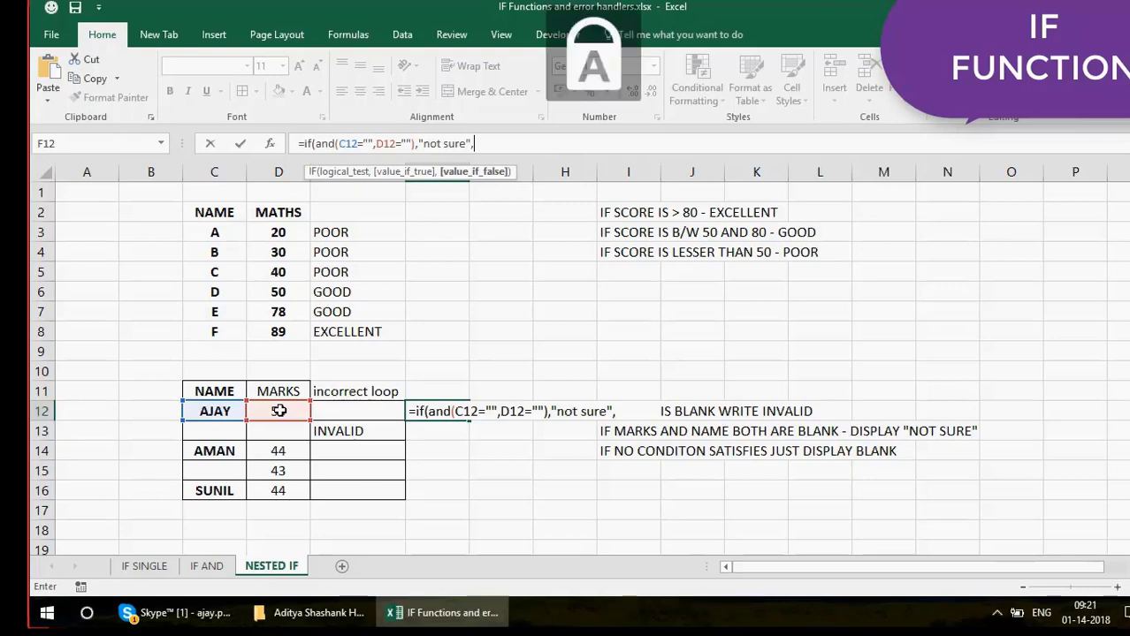
text(IF()
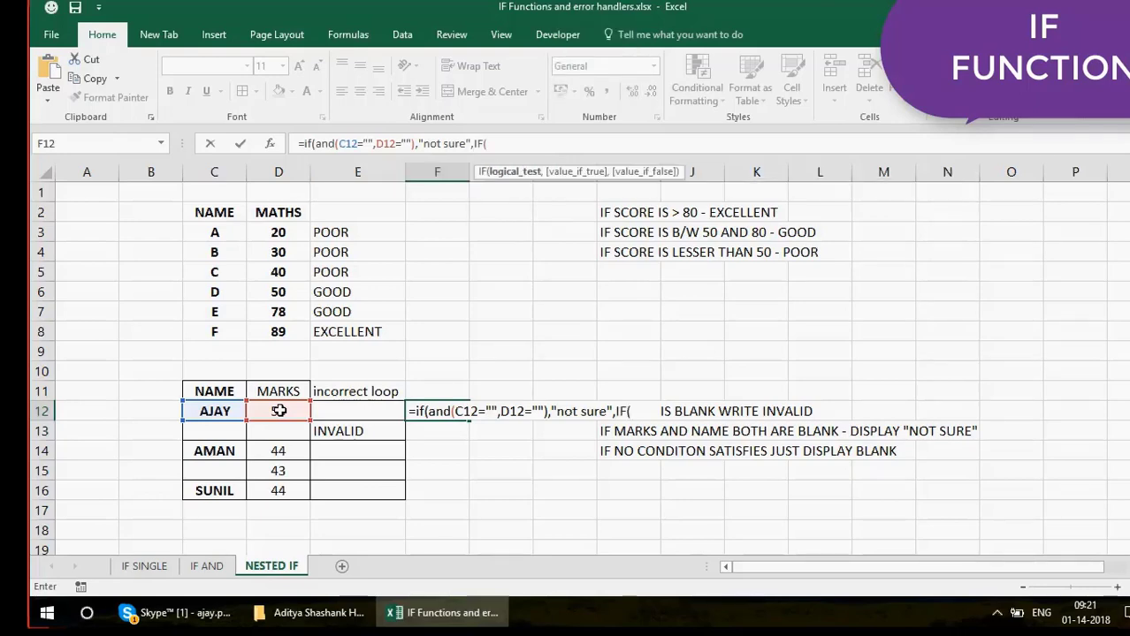
click(279, 411)
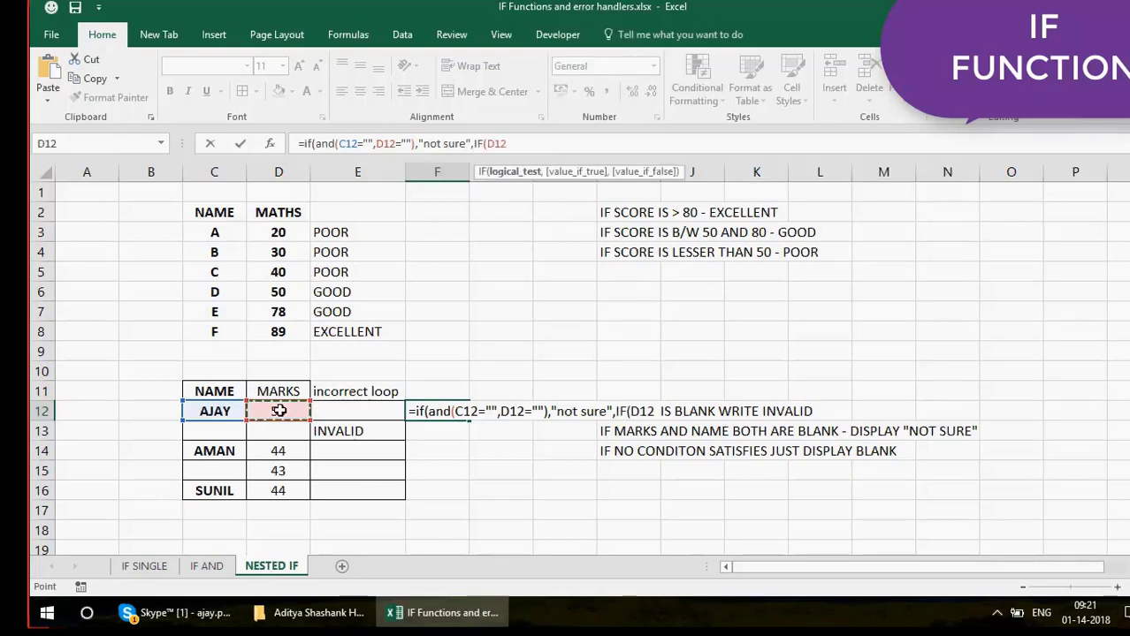
text(=)
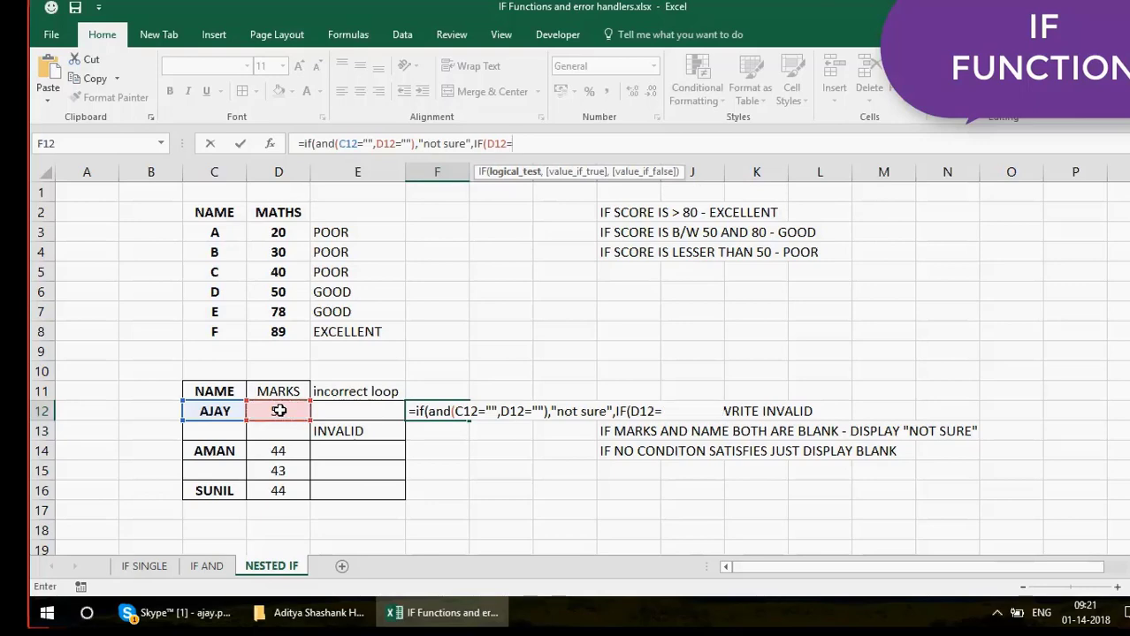
text("")
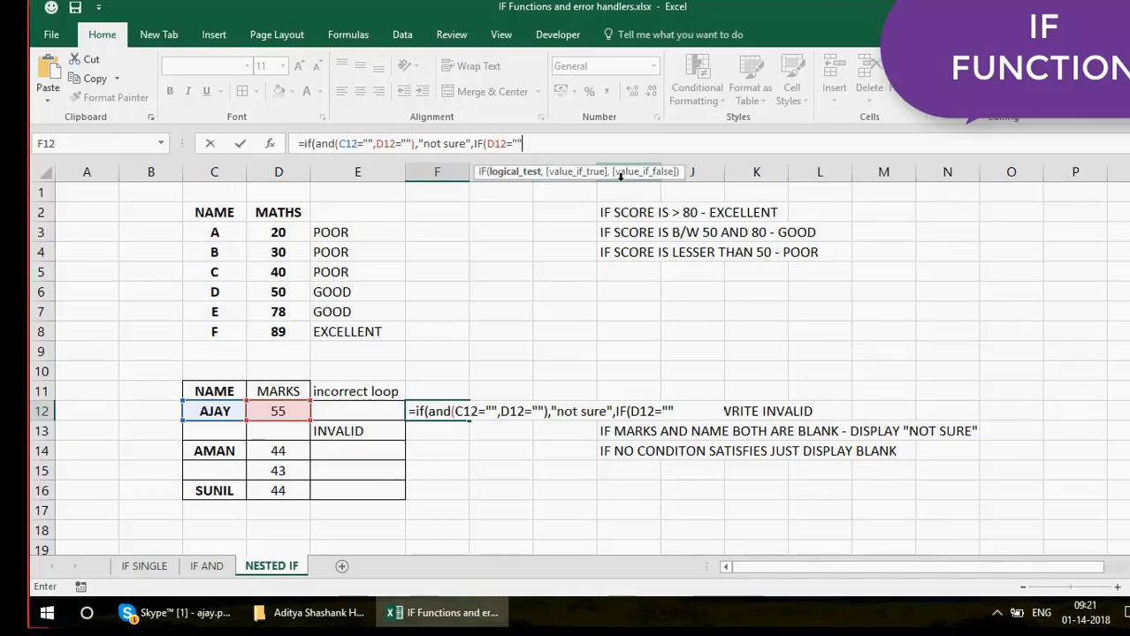
Give the nested IF in F12 "invalid" as the value if true and "" as the value if false, and close it
text(,)
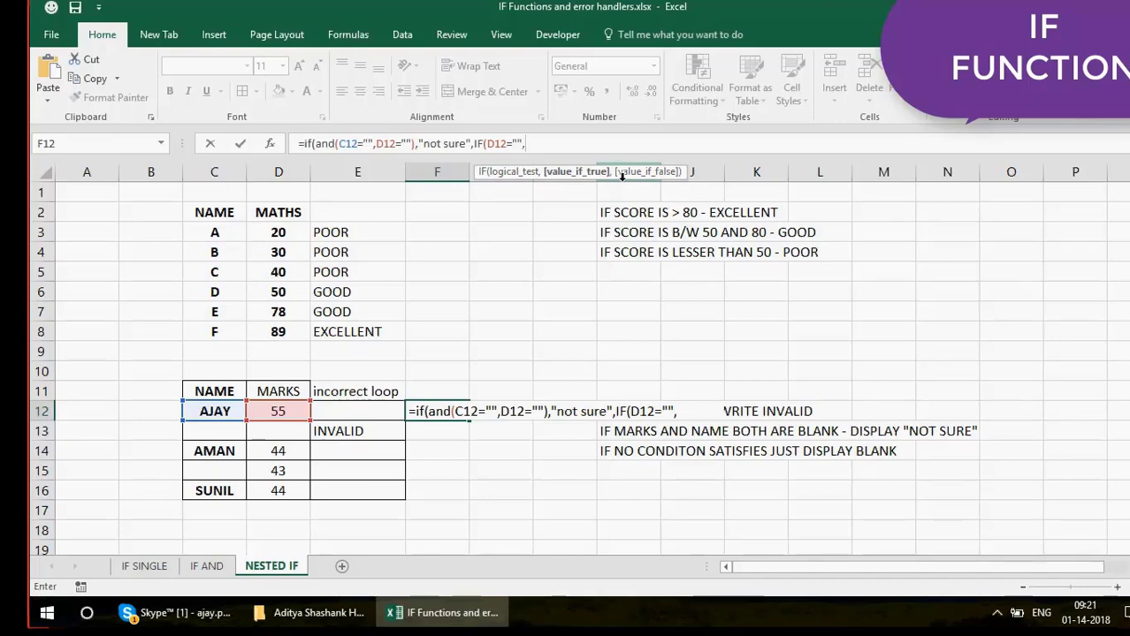
text("INV)
key(BackSpace)
key(BackSpace)
key(Caps_Lock)
key(BackSpace)
text(invalid)
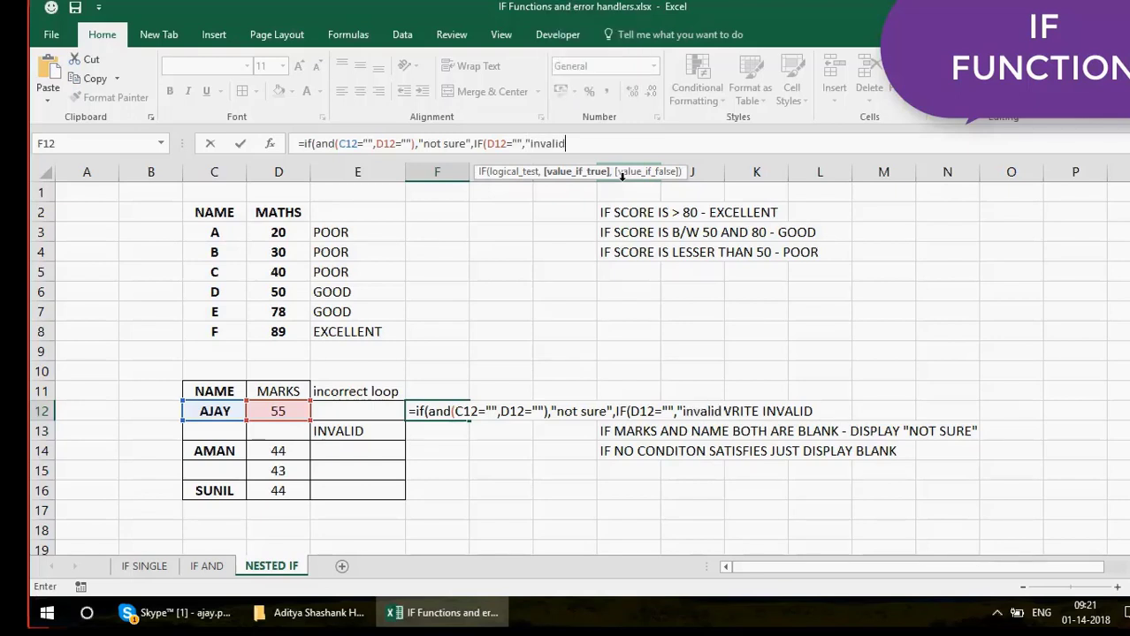
text(",)
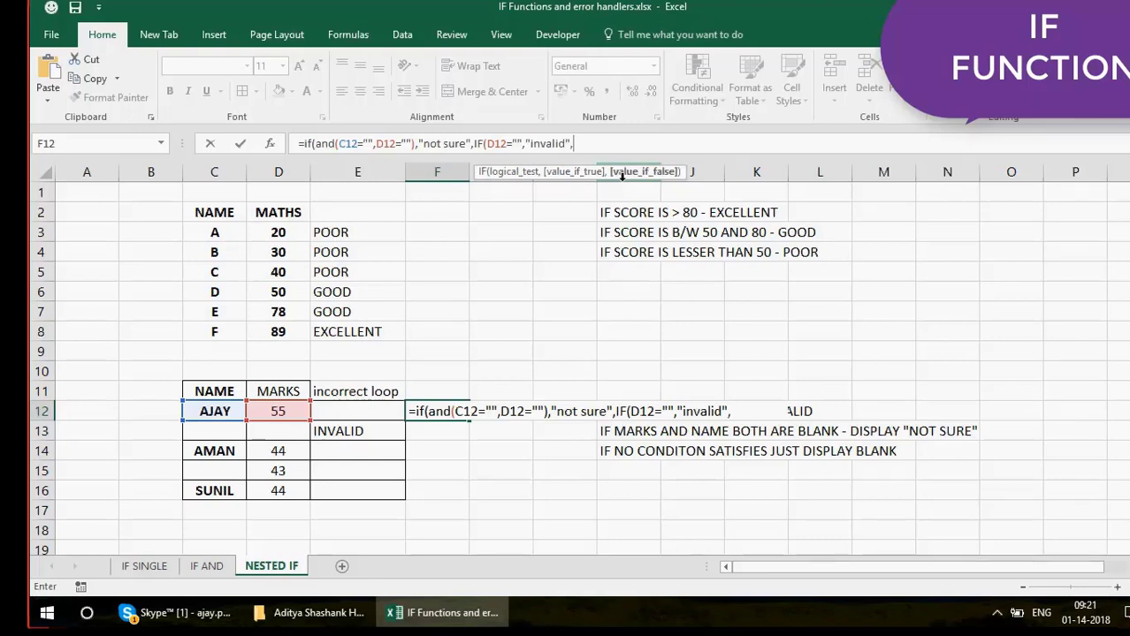
text(""))
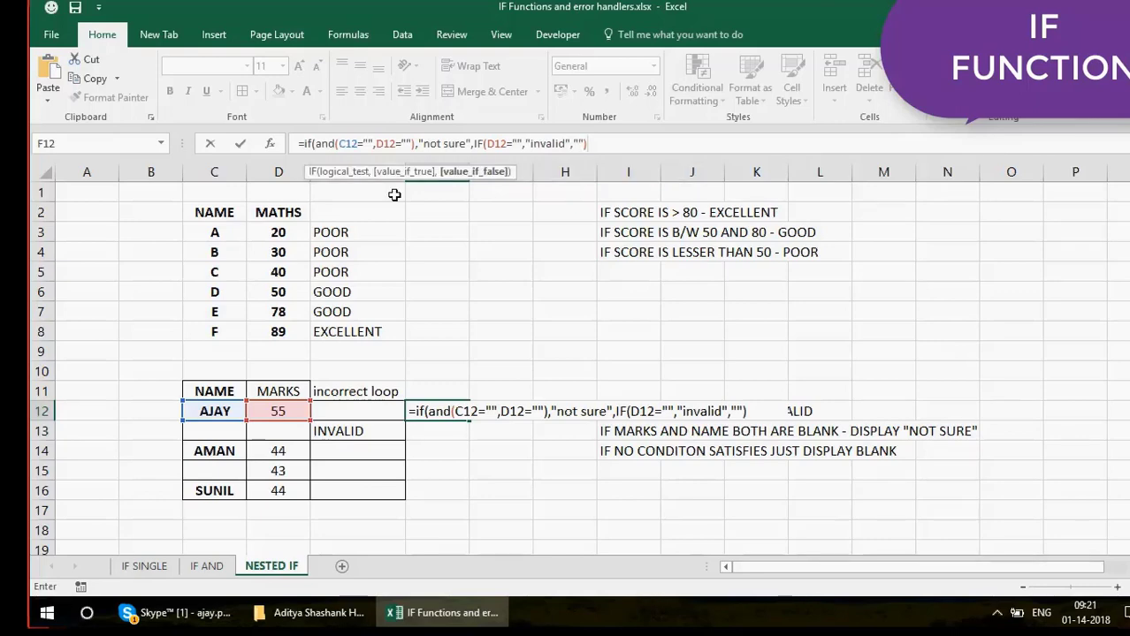
Examine the first part of the F12 formula, covering the AND test on C12 and D12 and its "not sure" result
click(394, 144)
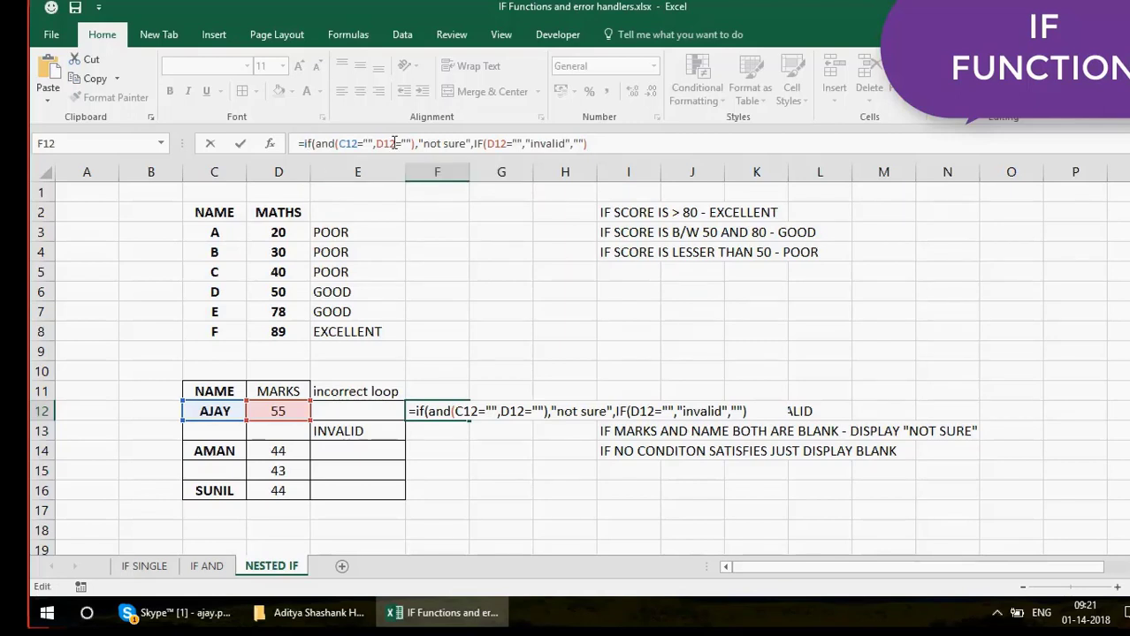
drag(304, 143, 416, 145)
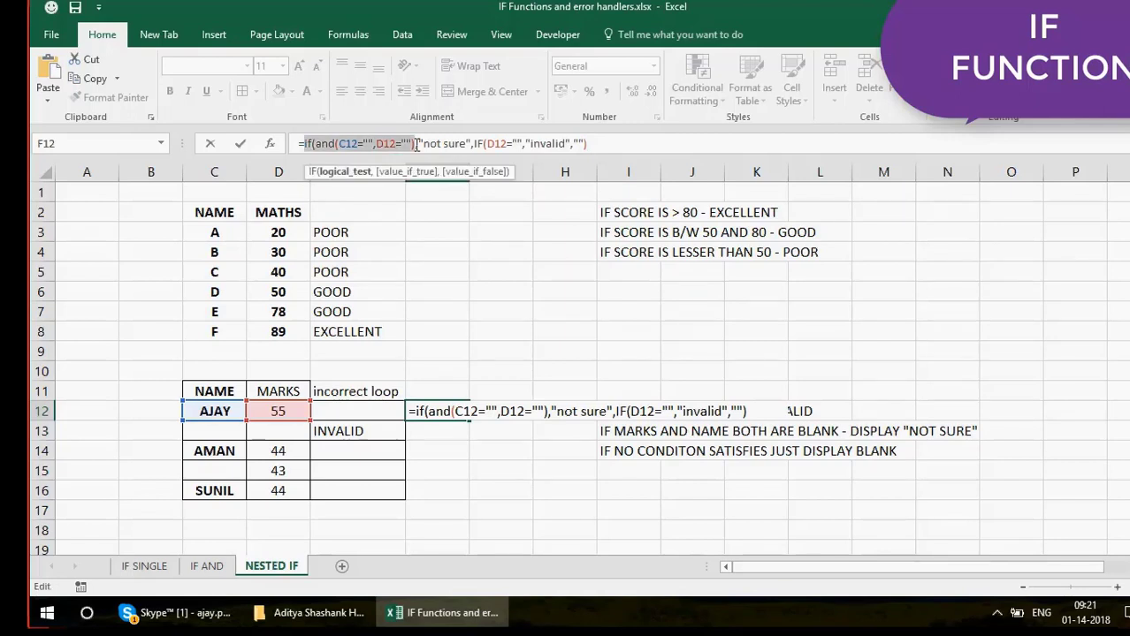
click(433, 145)
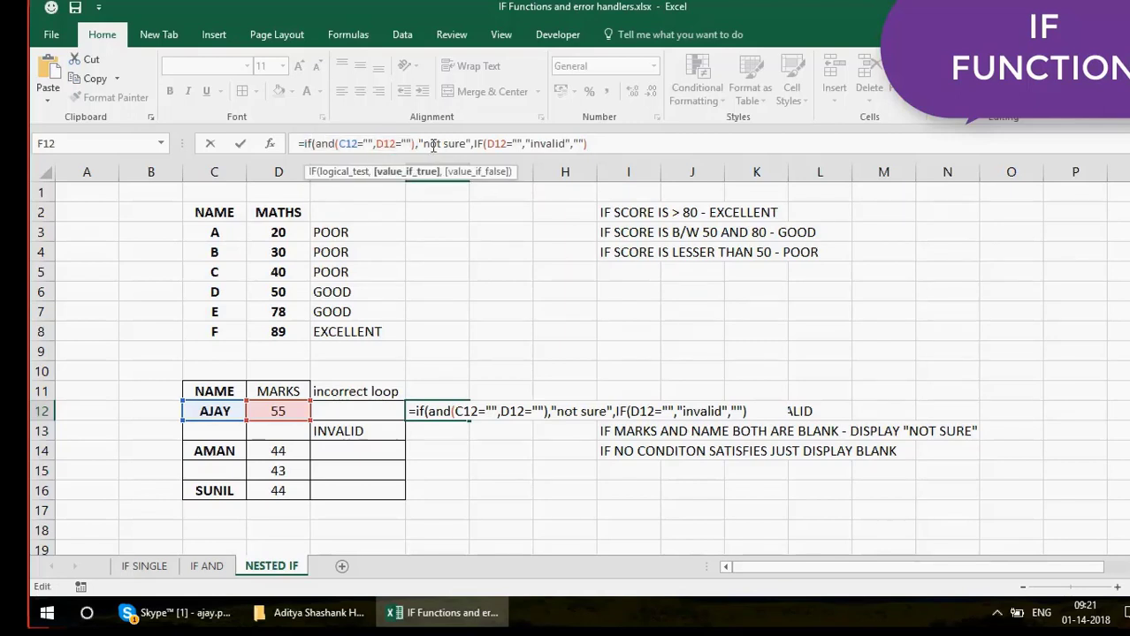
click(315, 144)
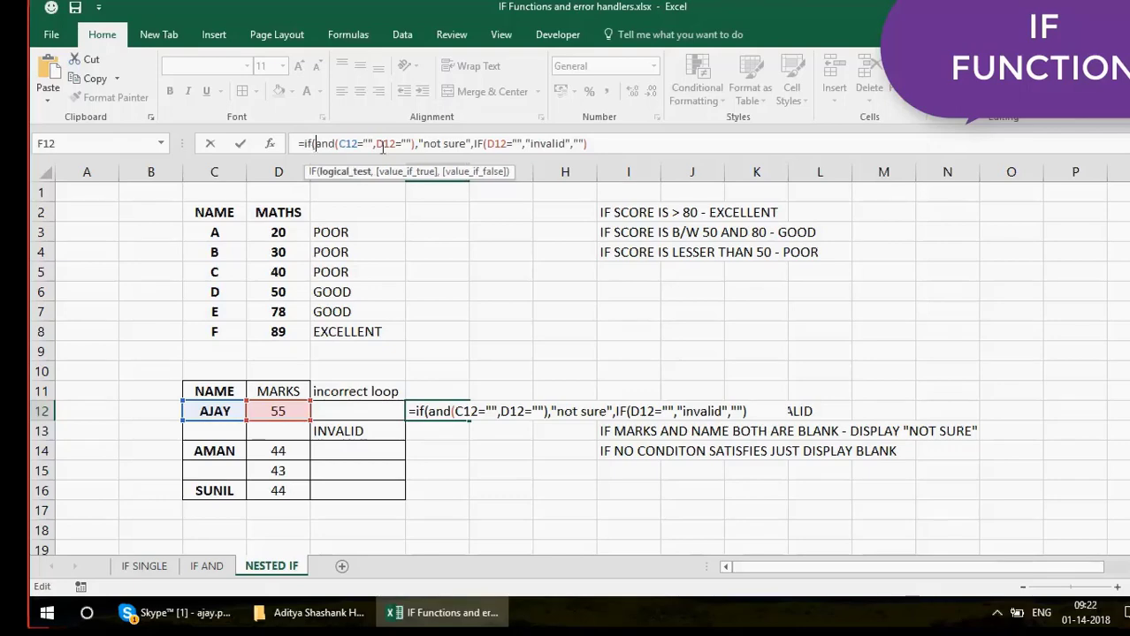
shift+click(416, 144)
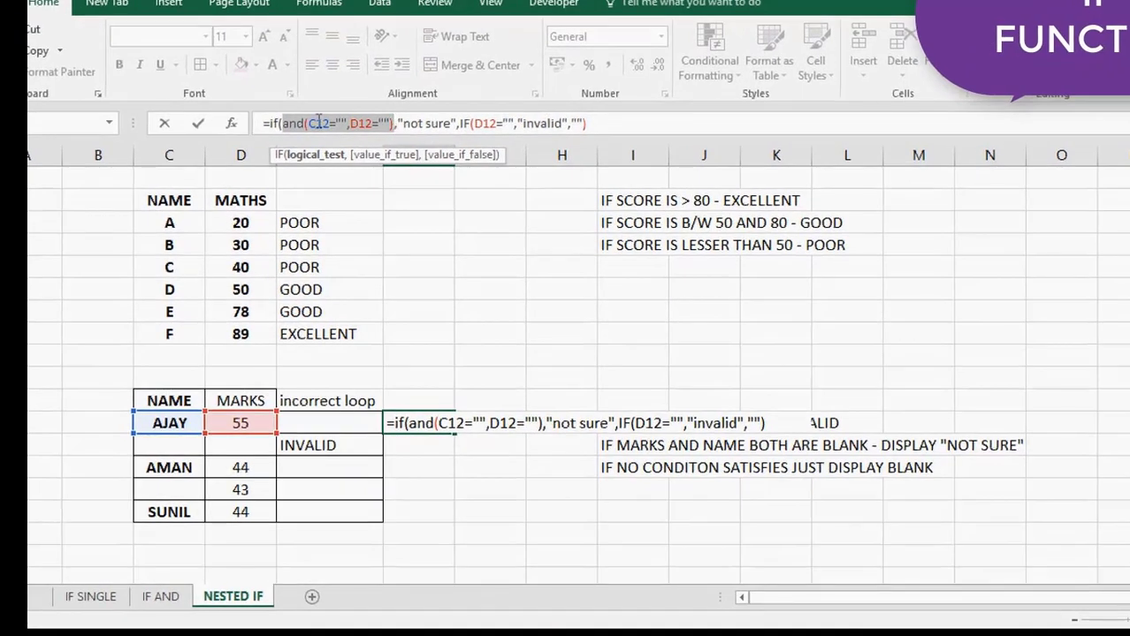
click(316, 123)
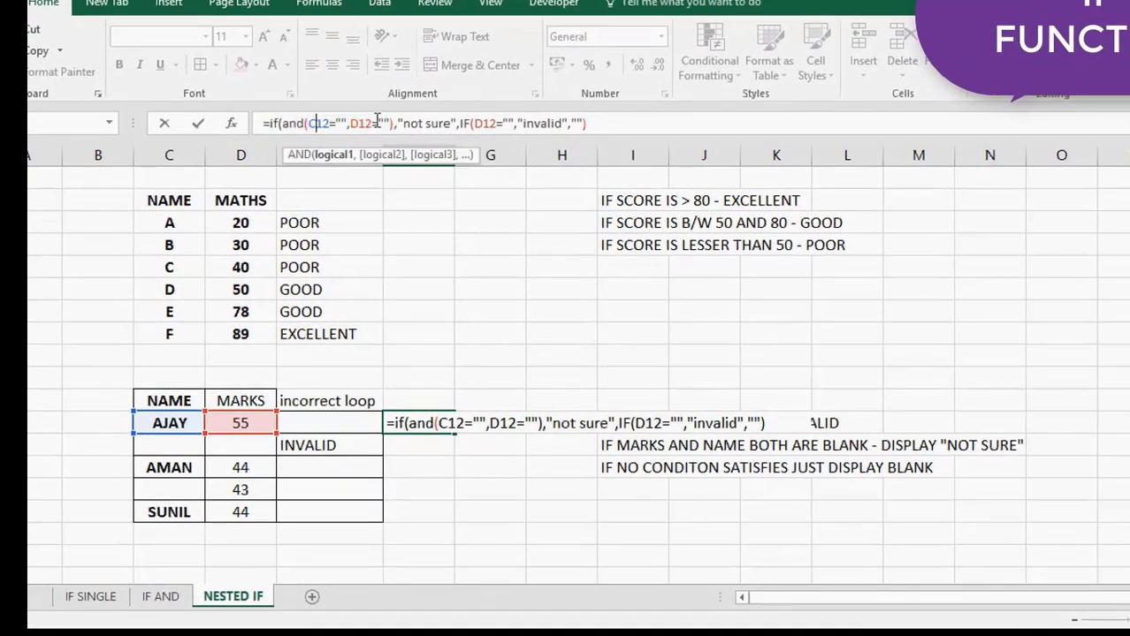
Examine the nested IF in F12, covering its D12="" test, its true and false values and its role as the outer value if false
click(460, 124)
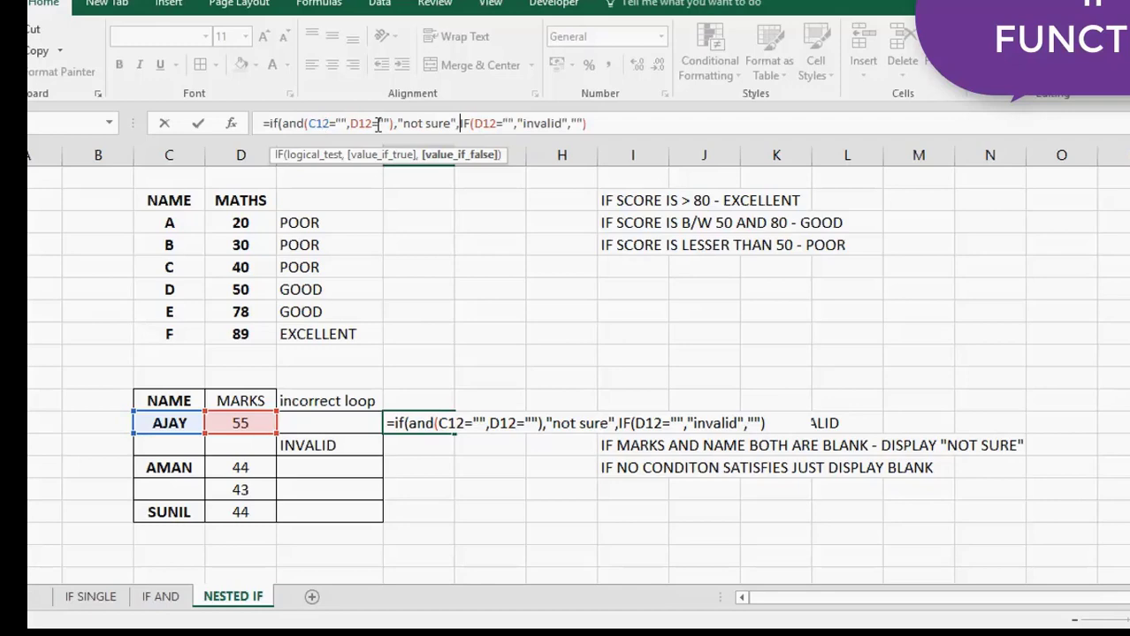
shift+click(510, 124)
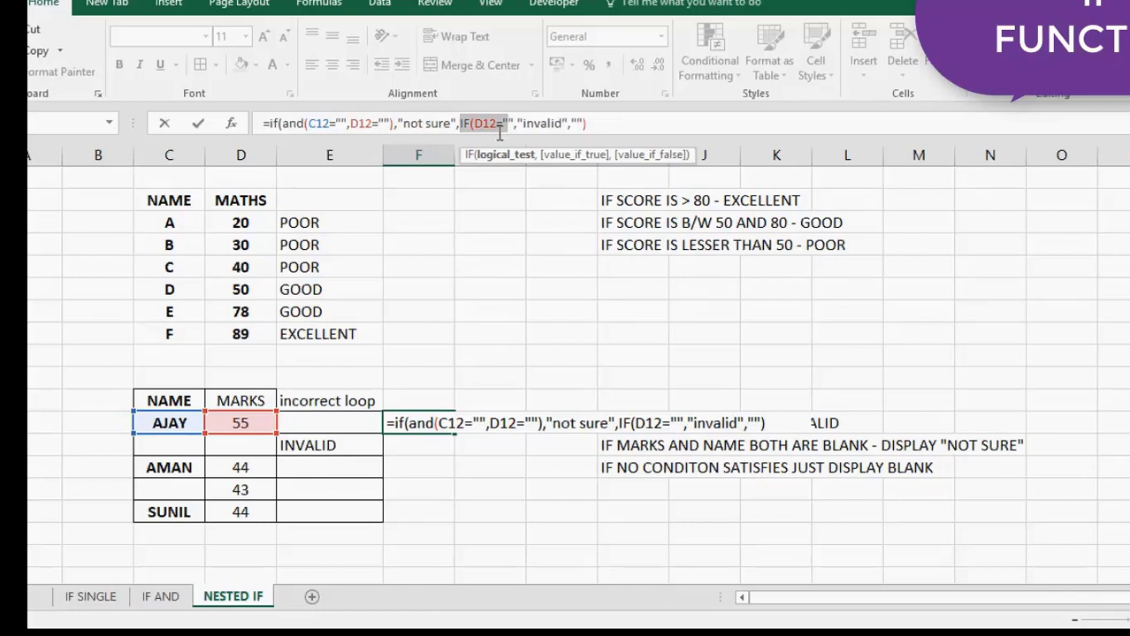
click(547, 123)
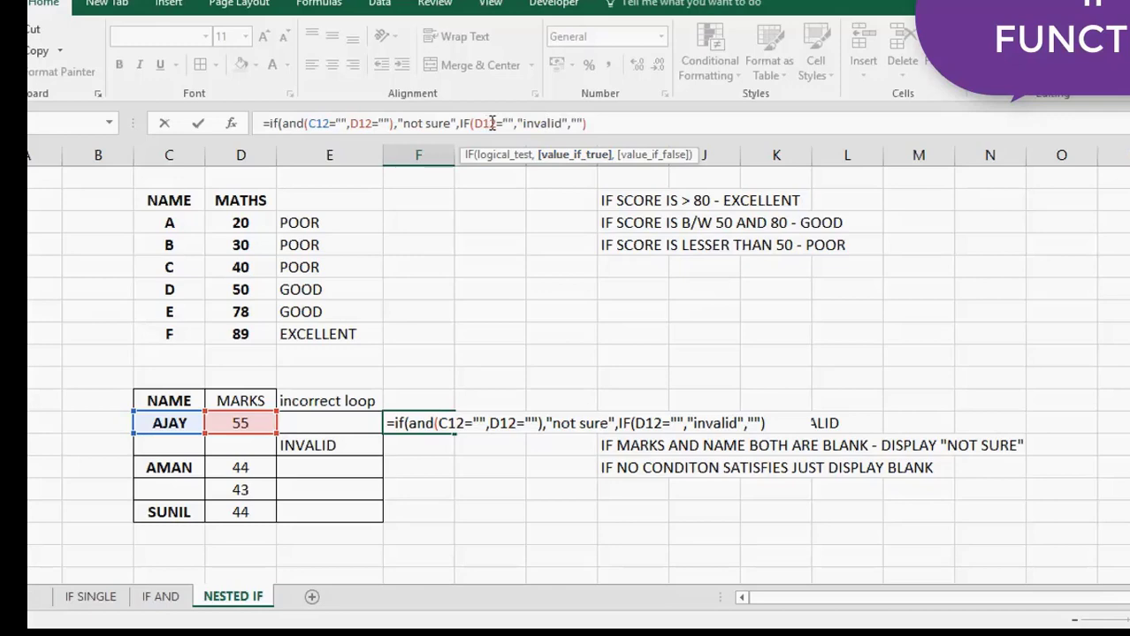
click(581, 124)
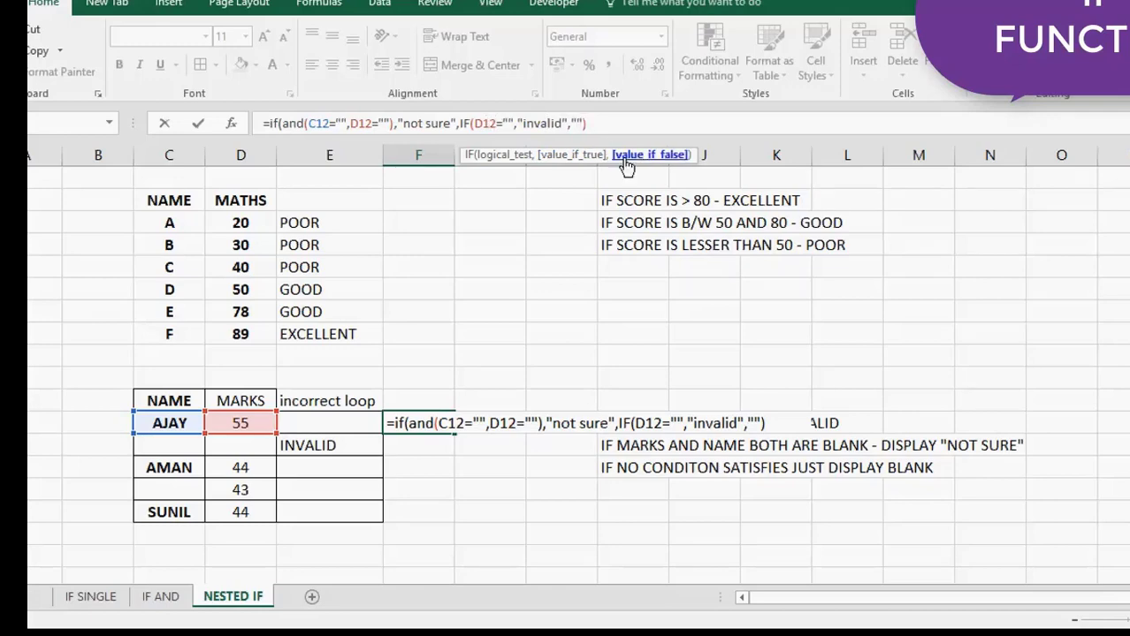
click(549, 123)
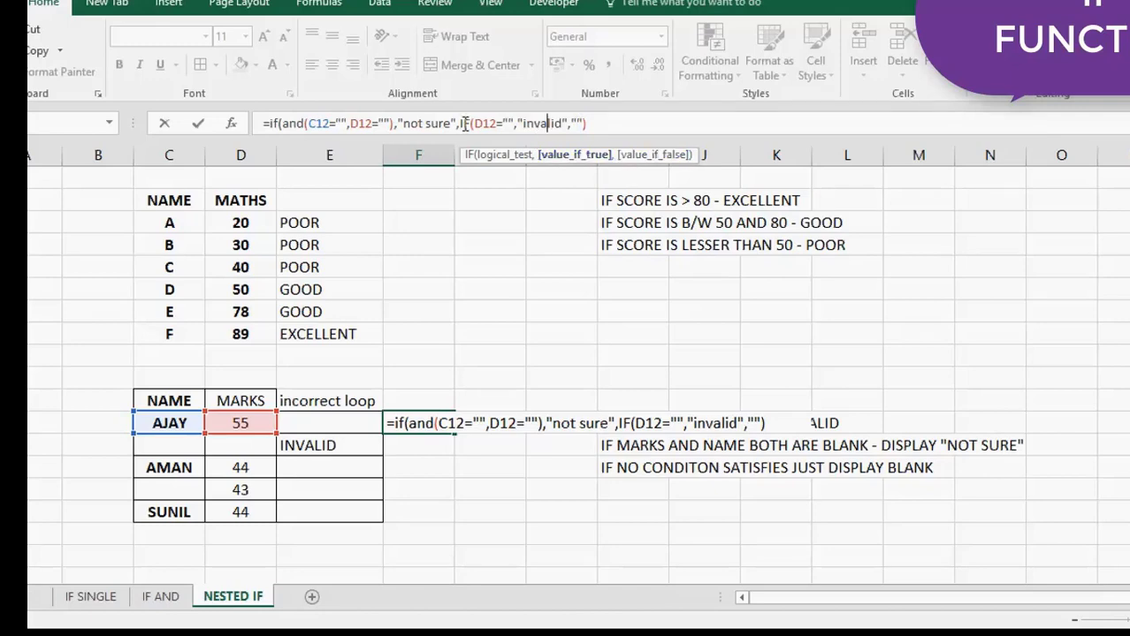
double_click(464, 122)
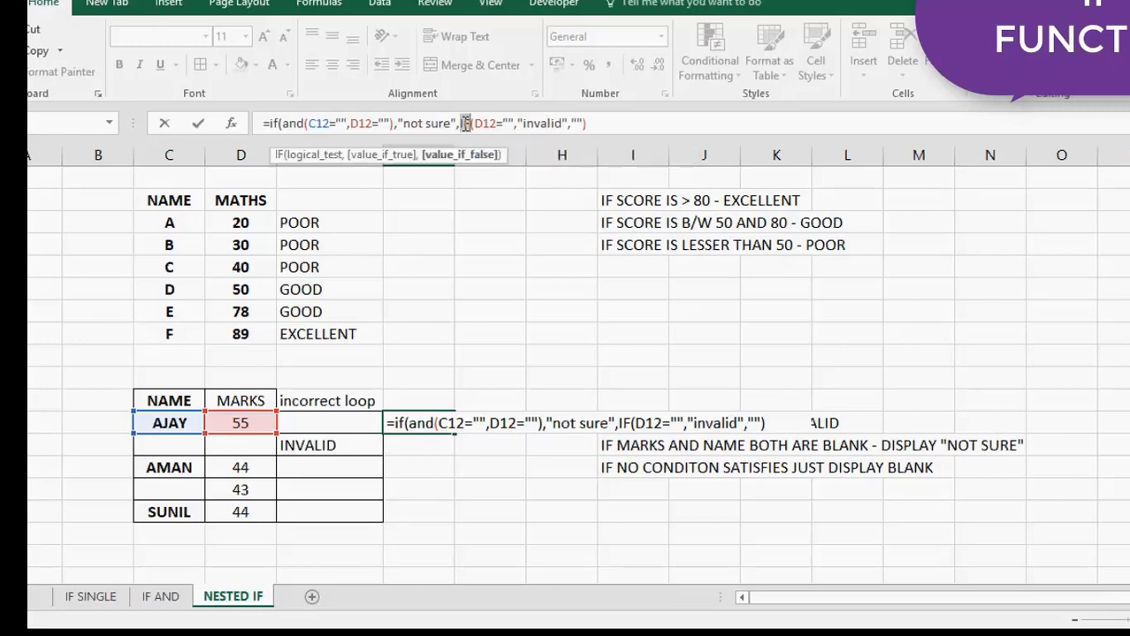
click(541, 123)
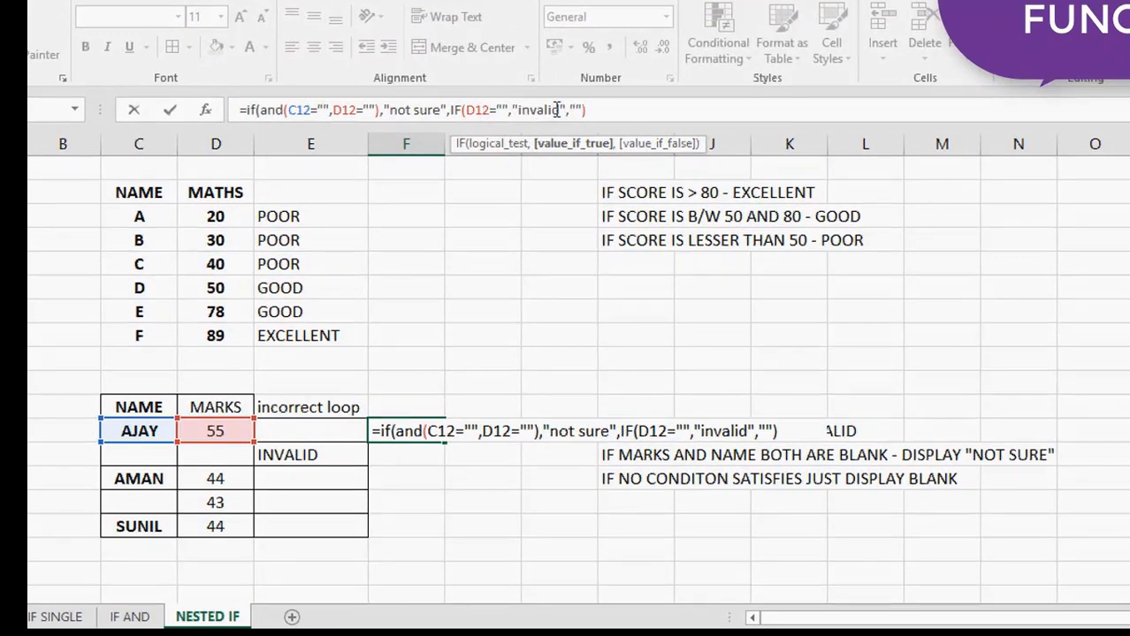
click(576, 108)
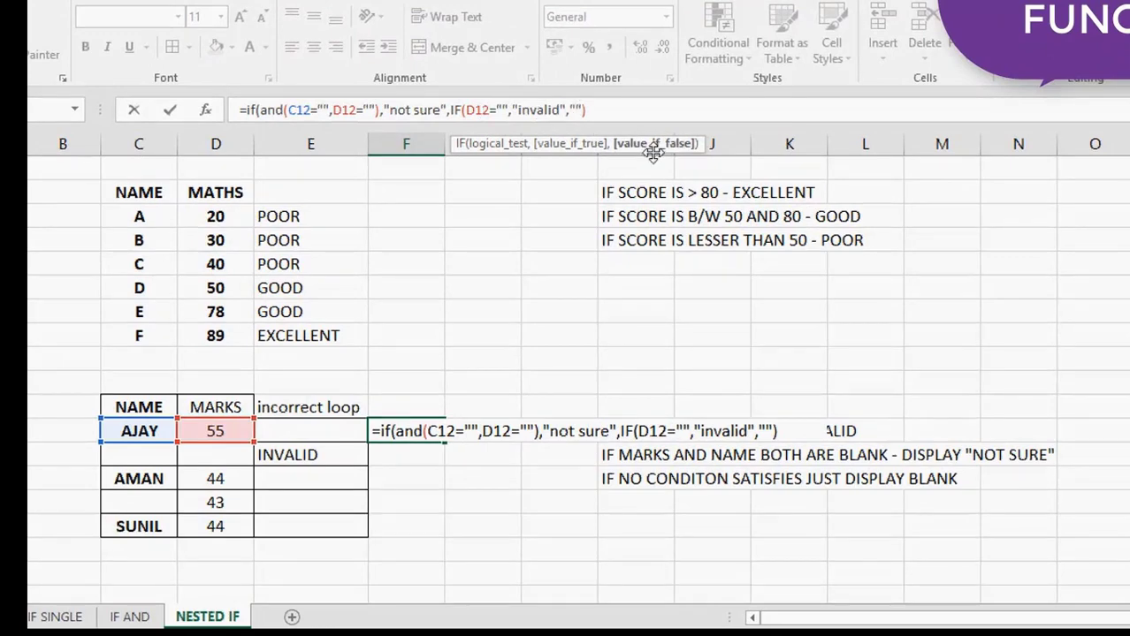
click(254, 109)
click(400, 110)
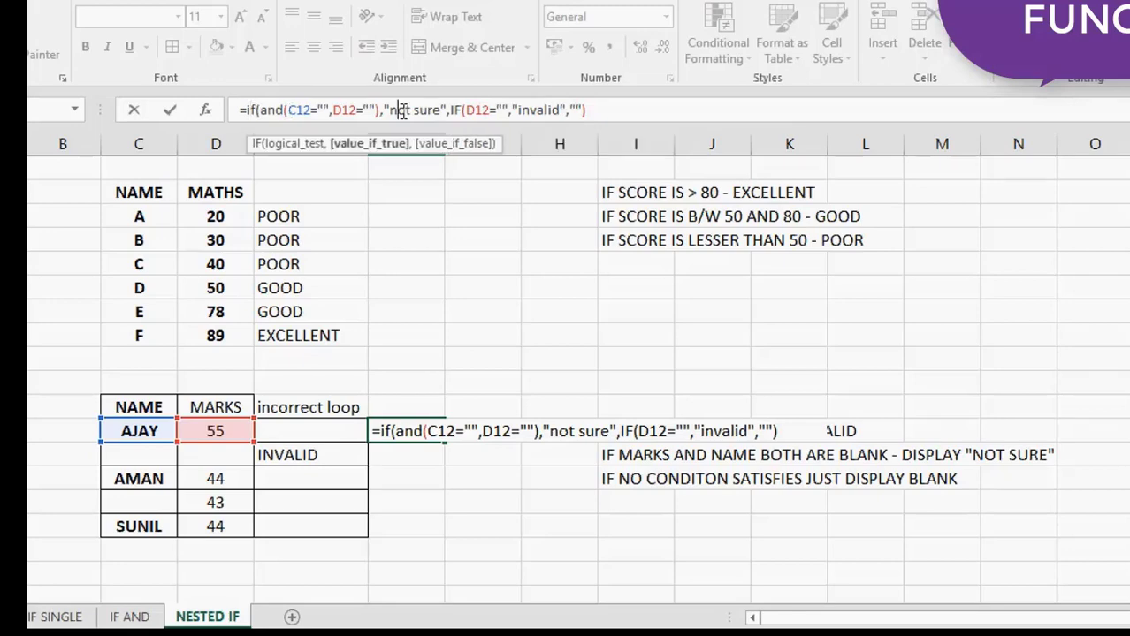
click(451, 110)
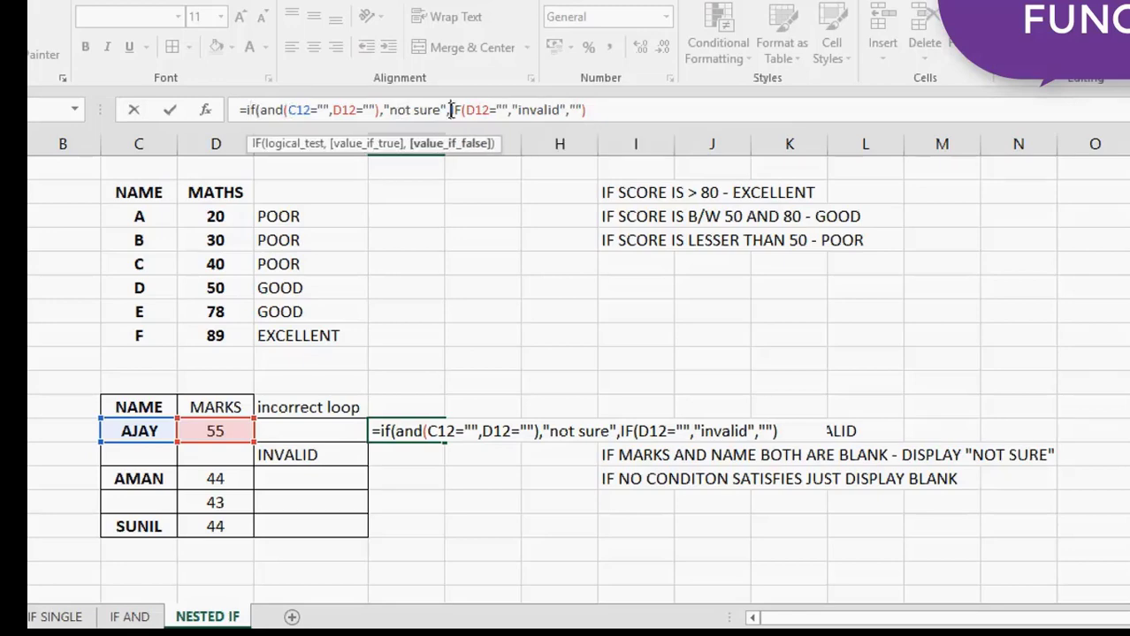
shift+click(584, 110)
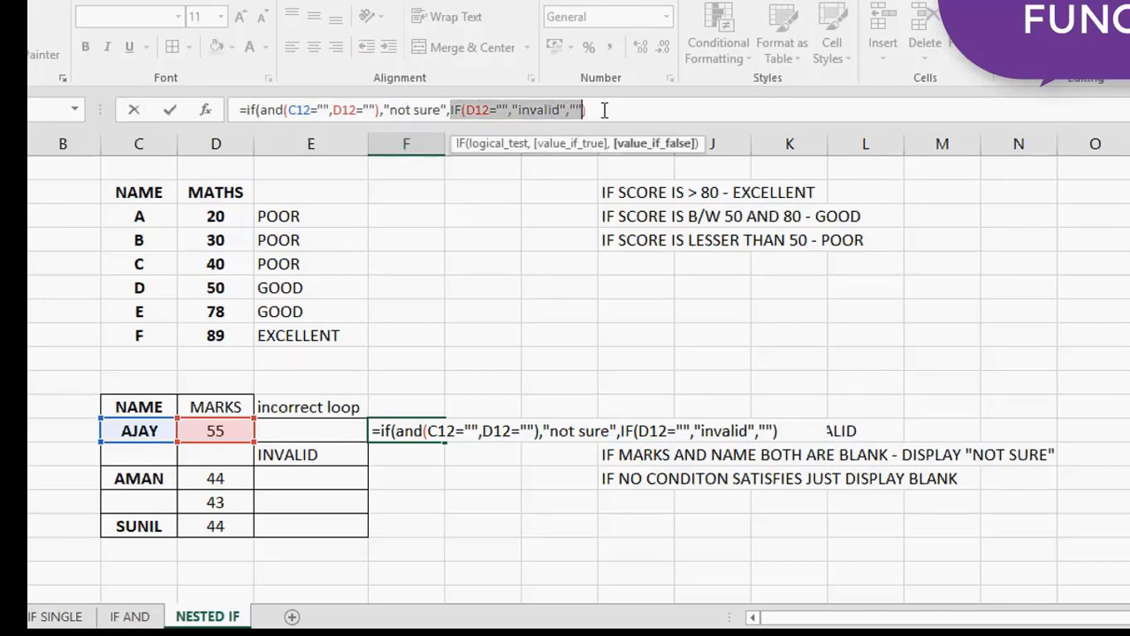
Commit the F12 formula, copy it down through F16 and apply borders to F12:F16
key(Return)
key(Return)
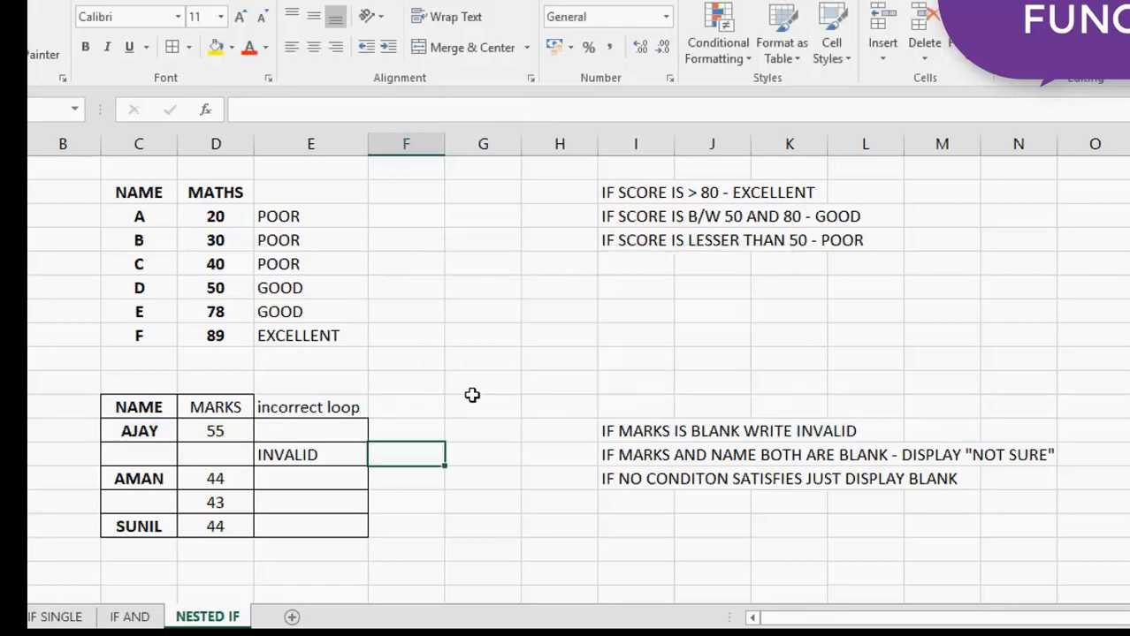
click(414, 428)
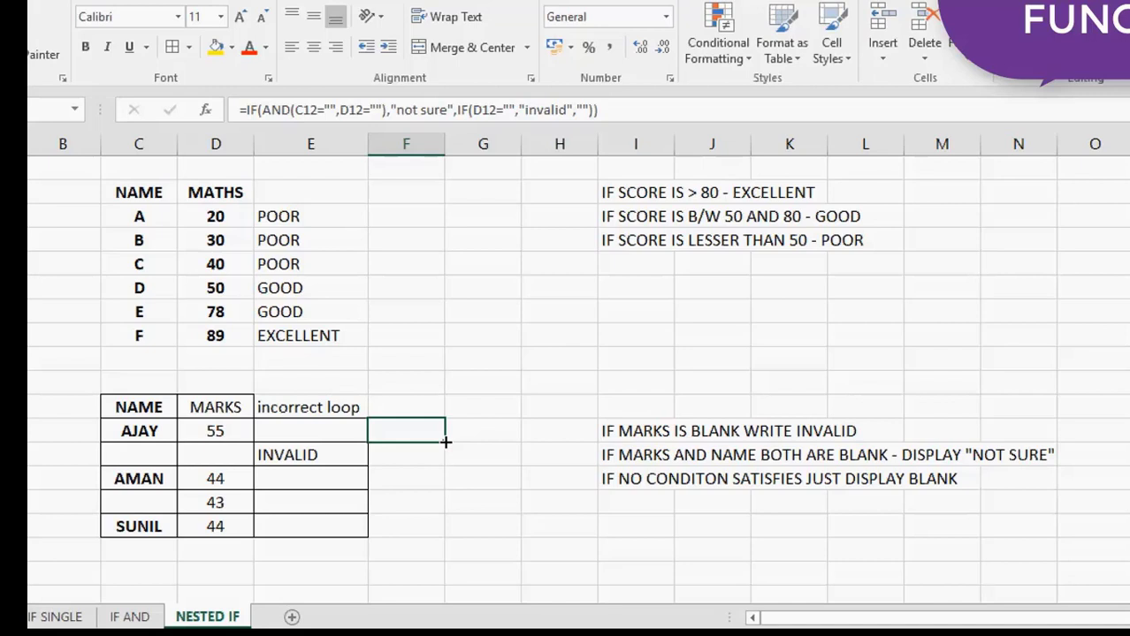
drag(445, 442, 442, 537)
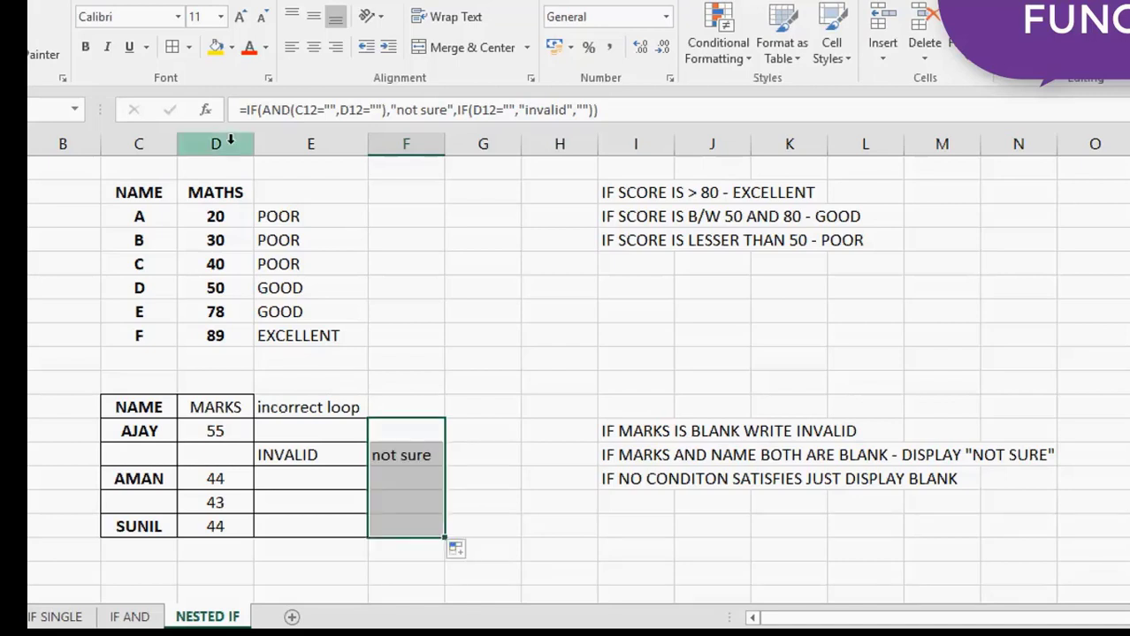
click(177, 50)
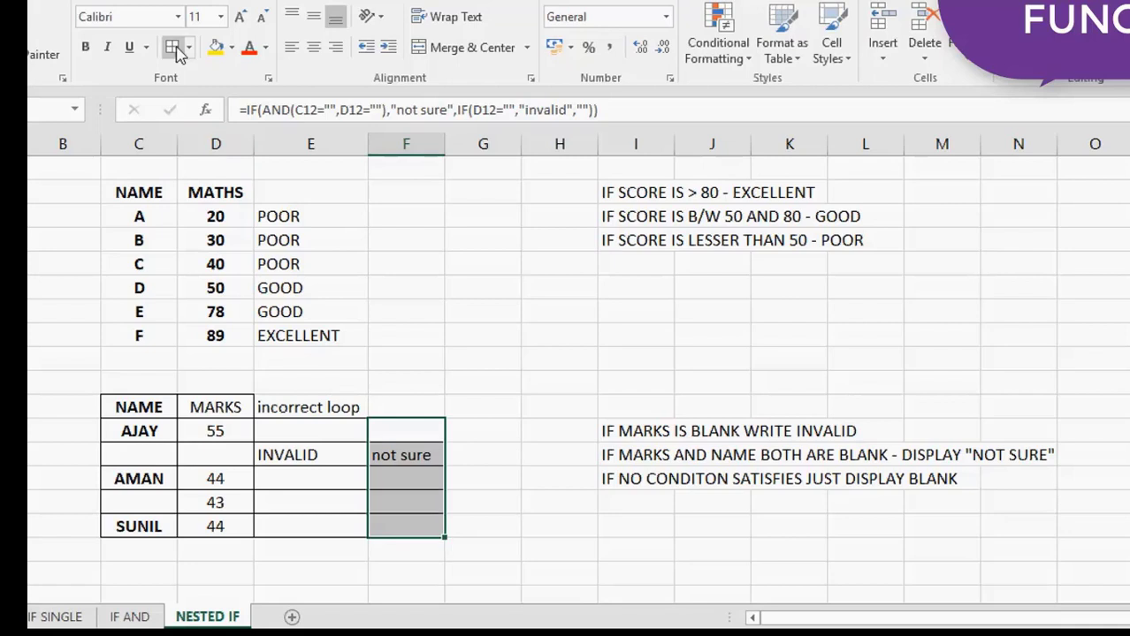
Clear the marks in D15 and compare the column E and F formula results for blank rows 13 and 15
click(410, 454)
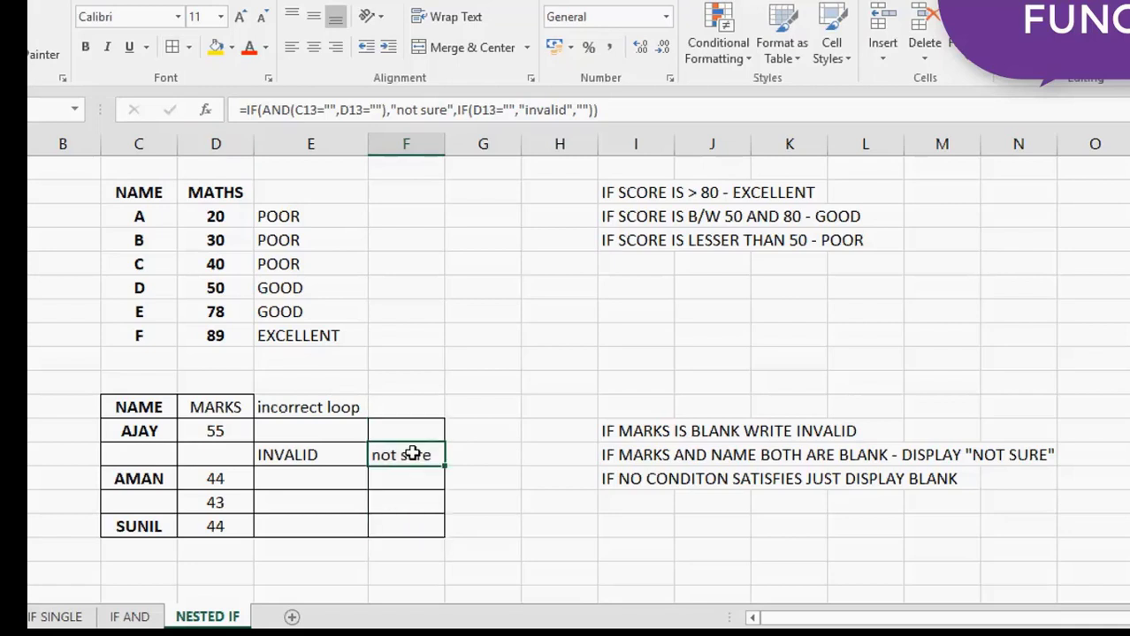
click(165, 454)
drag(165, 454, 233, 461)
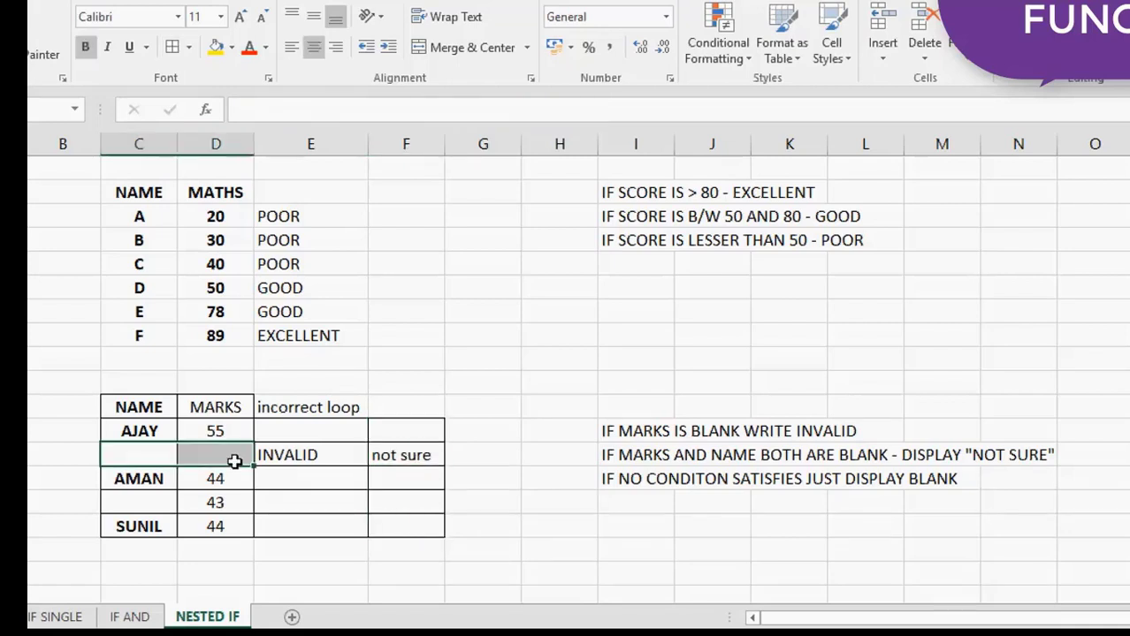
click(218, 503)
key(Delete)
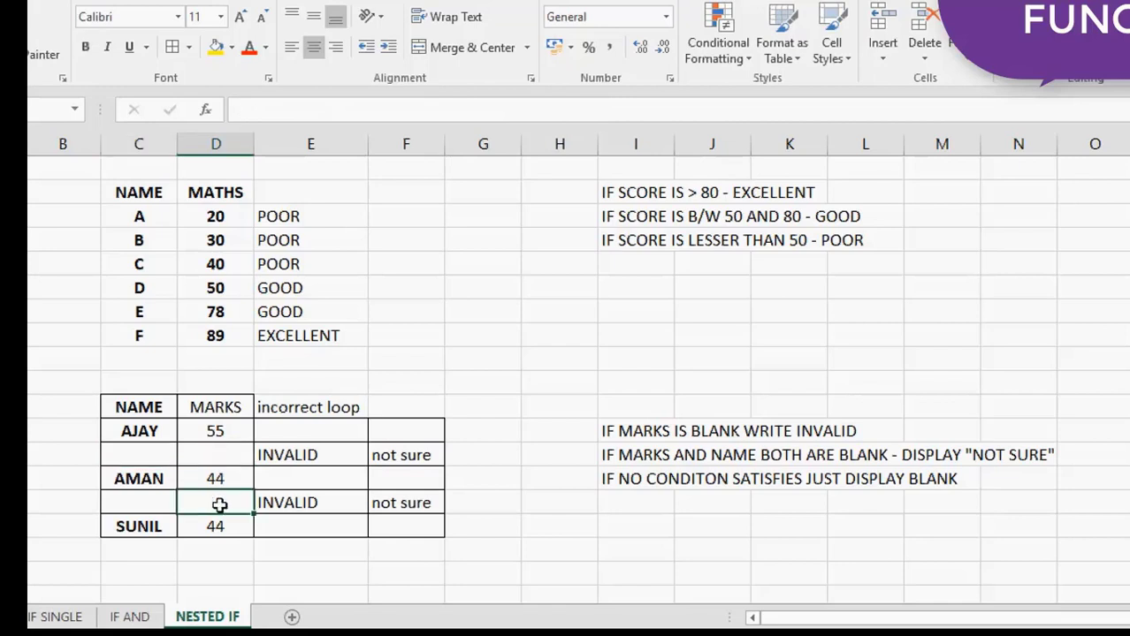
click(312, 502)
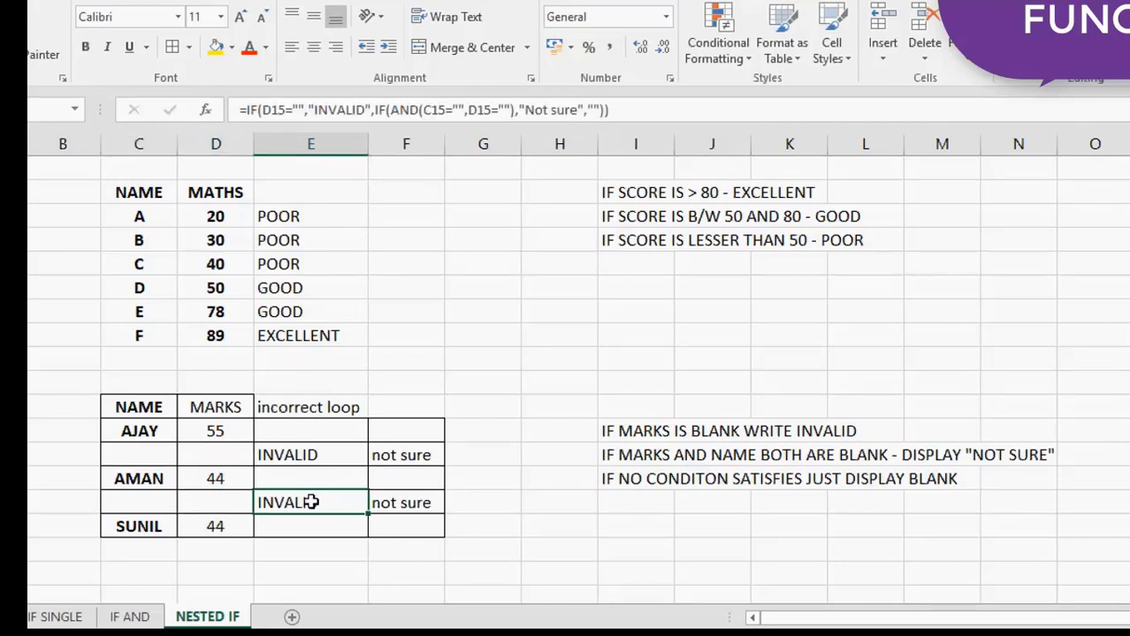
click(415, 505)
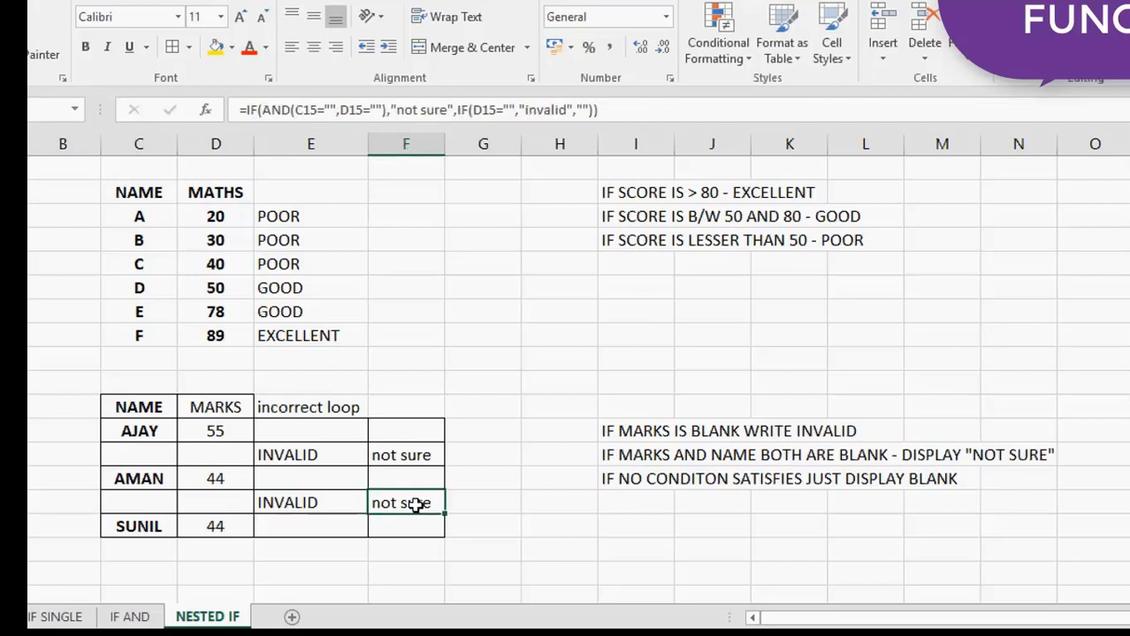
Undo the clearing of the marks in D15 and clear the marks in D16 instead
key(ctrl+z)
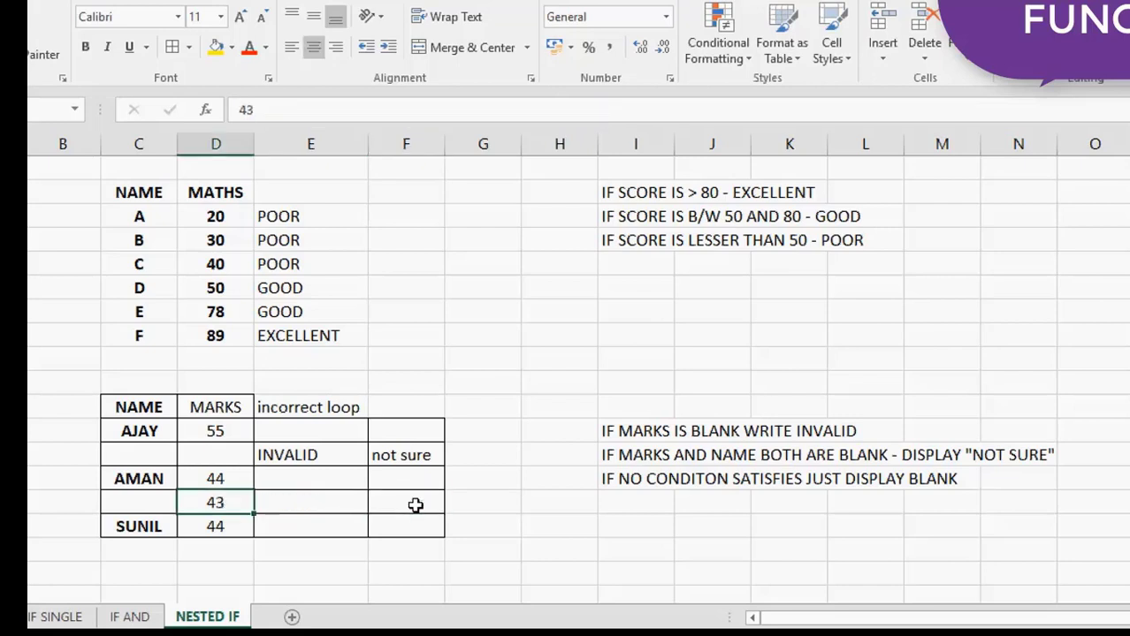
click(214, 528)
key(Delete)
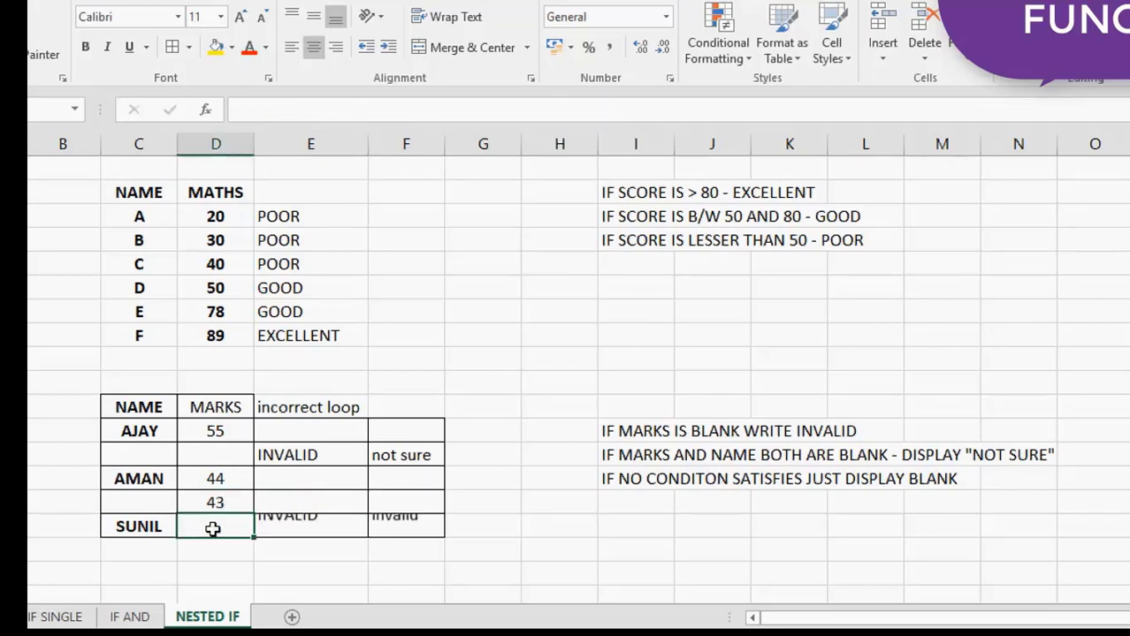
Examine the E16 formula and compare the blank name and marks in C13:D13 with the result in F13
click(329, 537)
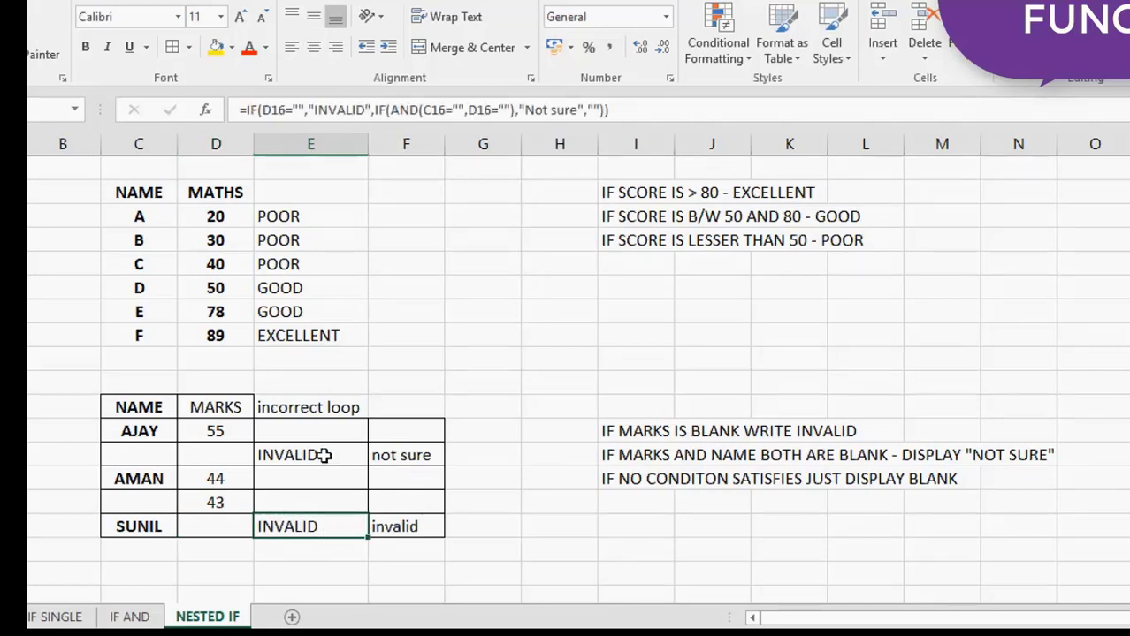
click(156, 450)
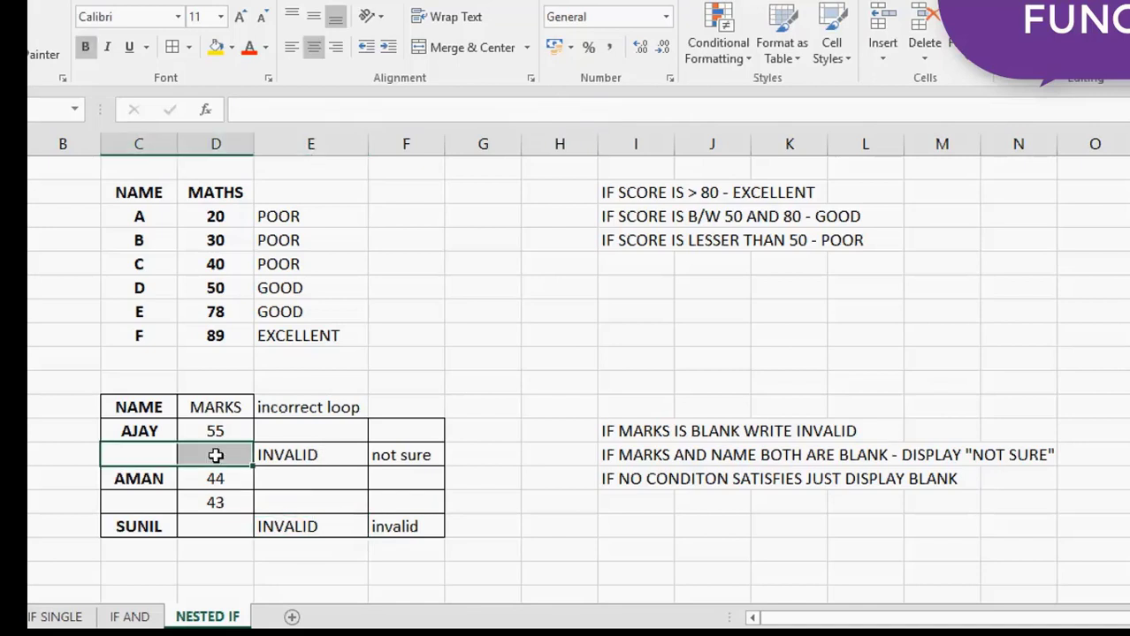
click(405, 458)
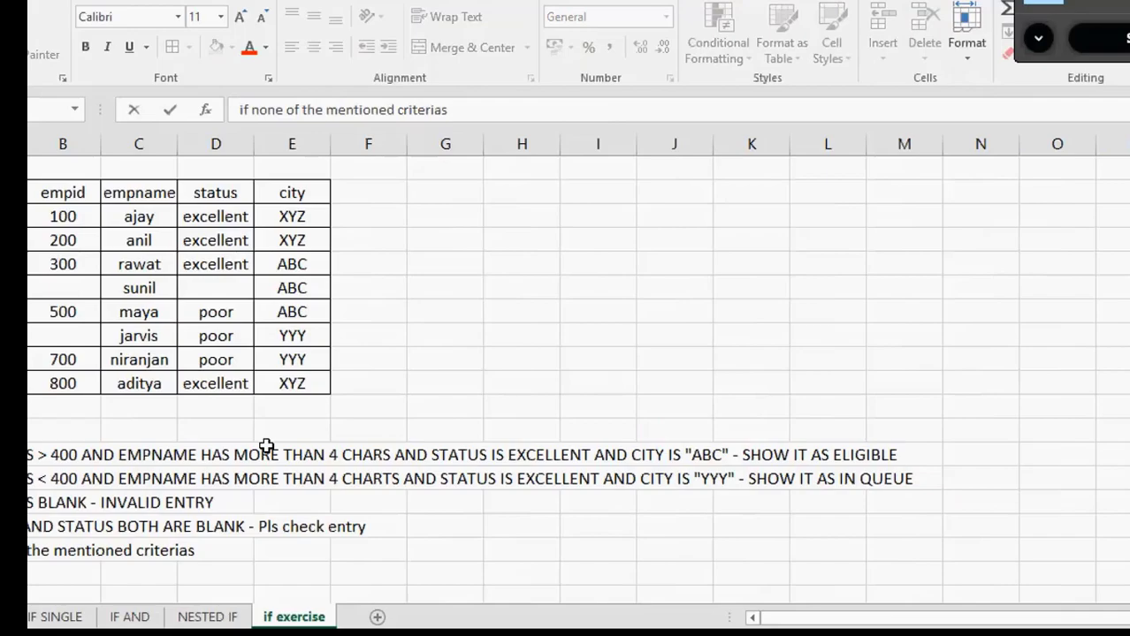
Write the fallback rule "if none of the mentioned criterias m" below the other conditions on the if exercise sheet
text(mentioned criterias m)
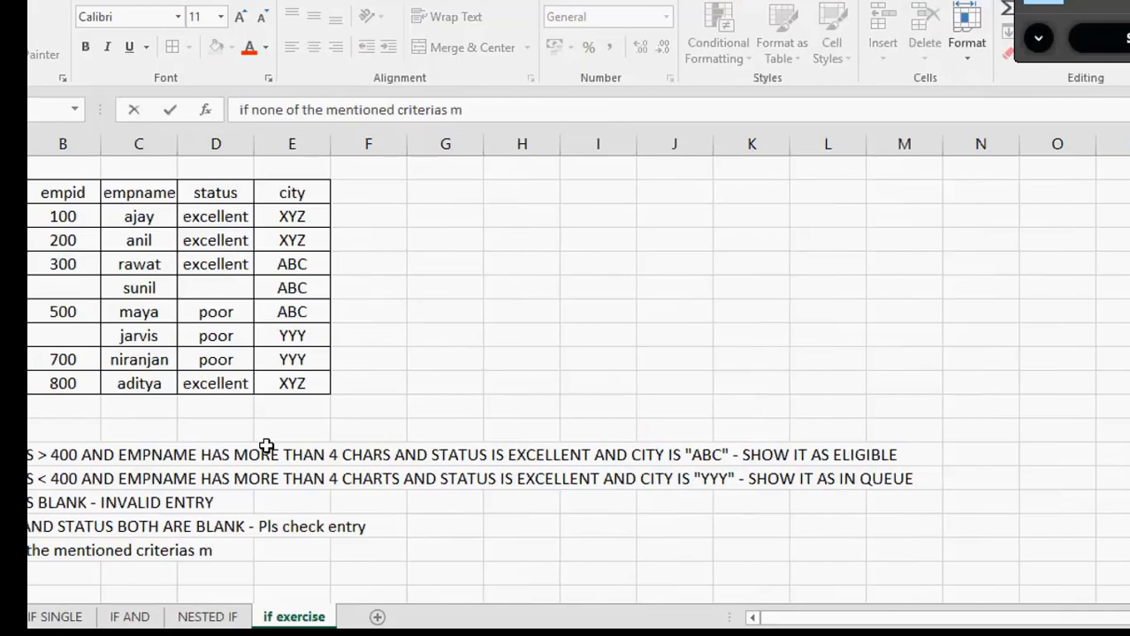